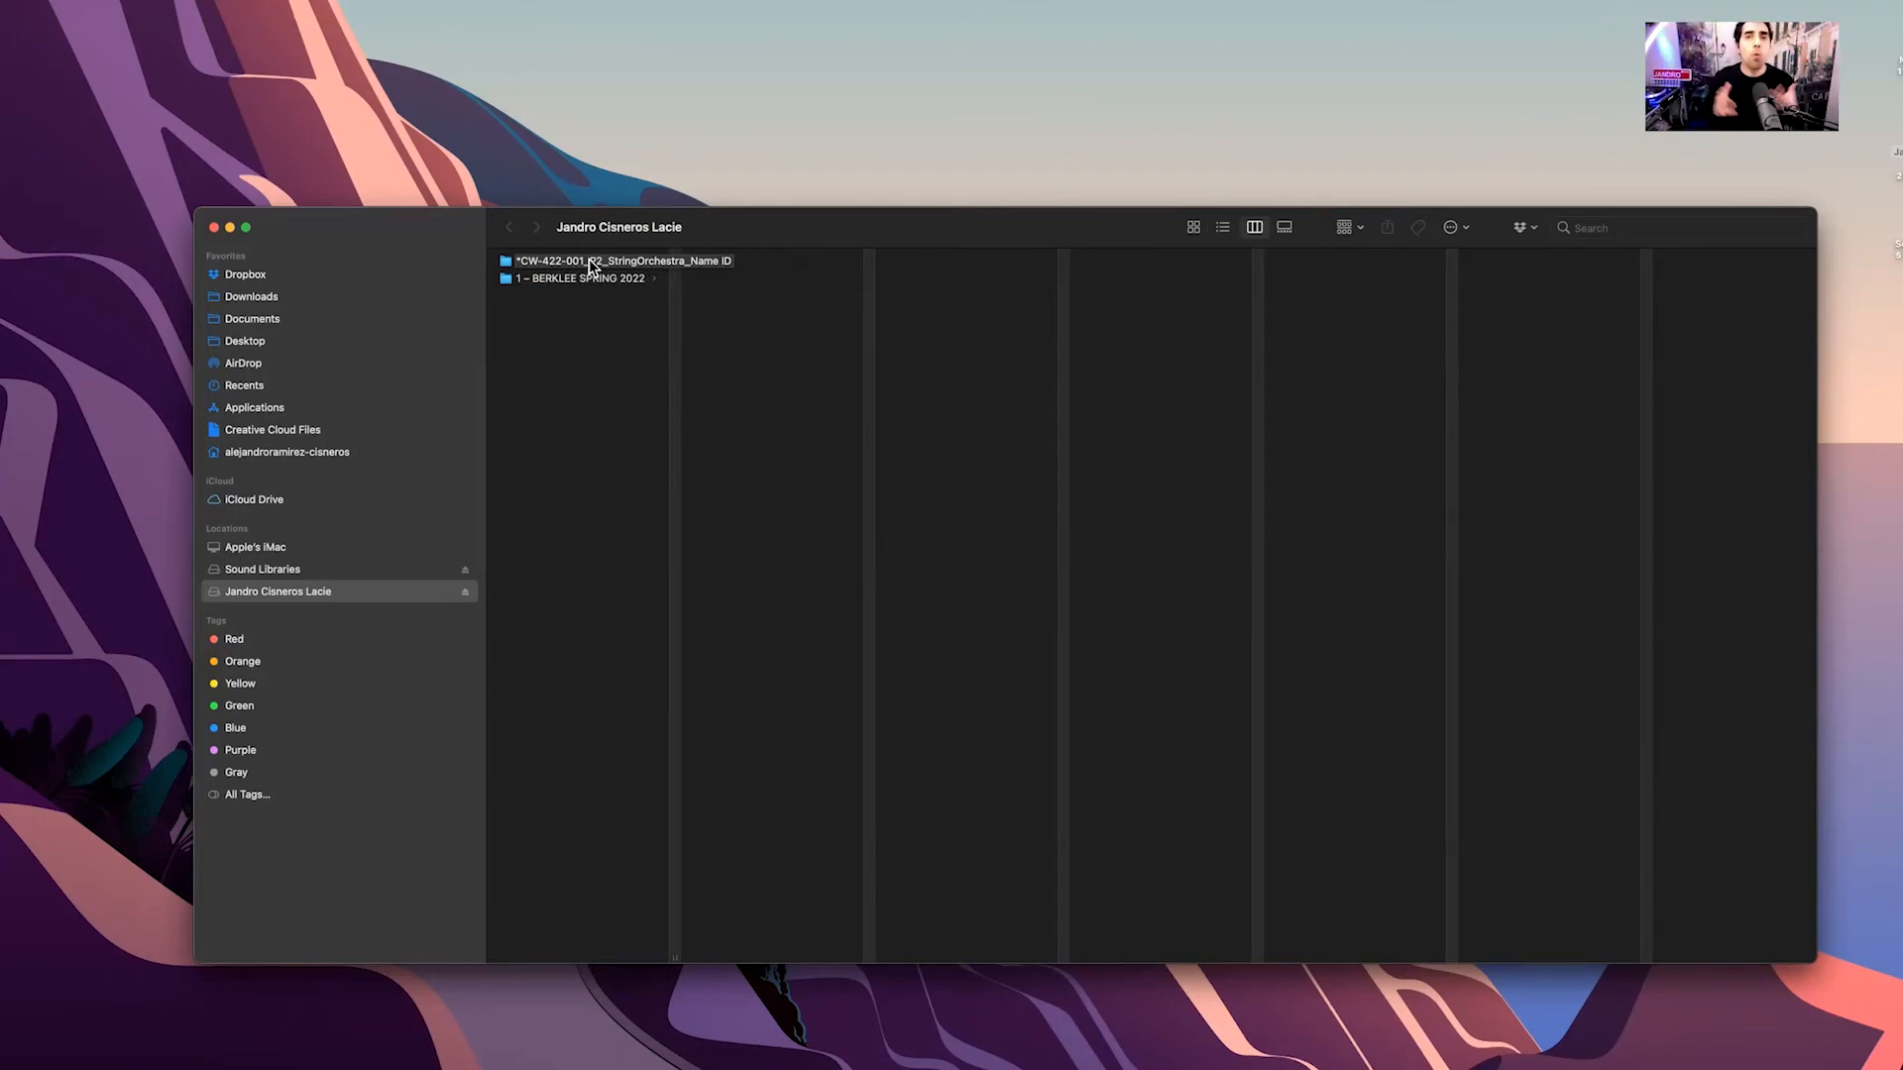
Browse into the project's 1 – Production Paperwork › 1 – Project Instructions folder and select the instructions PDF
click(591, 263)
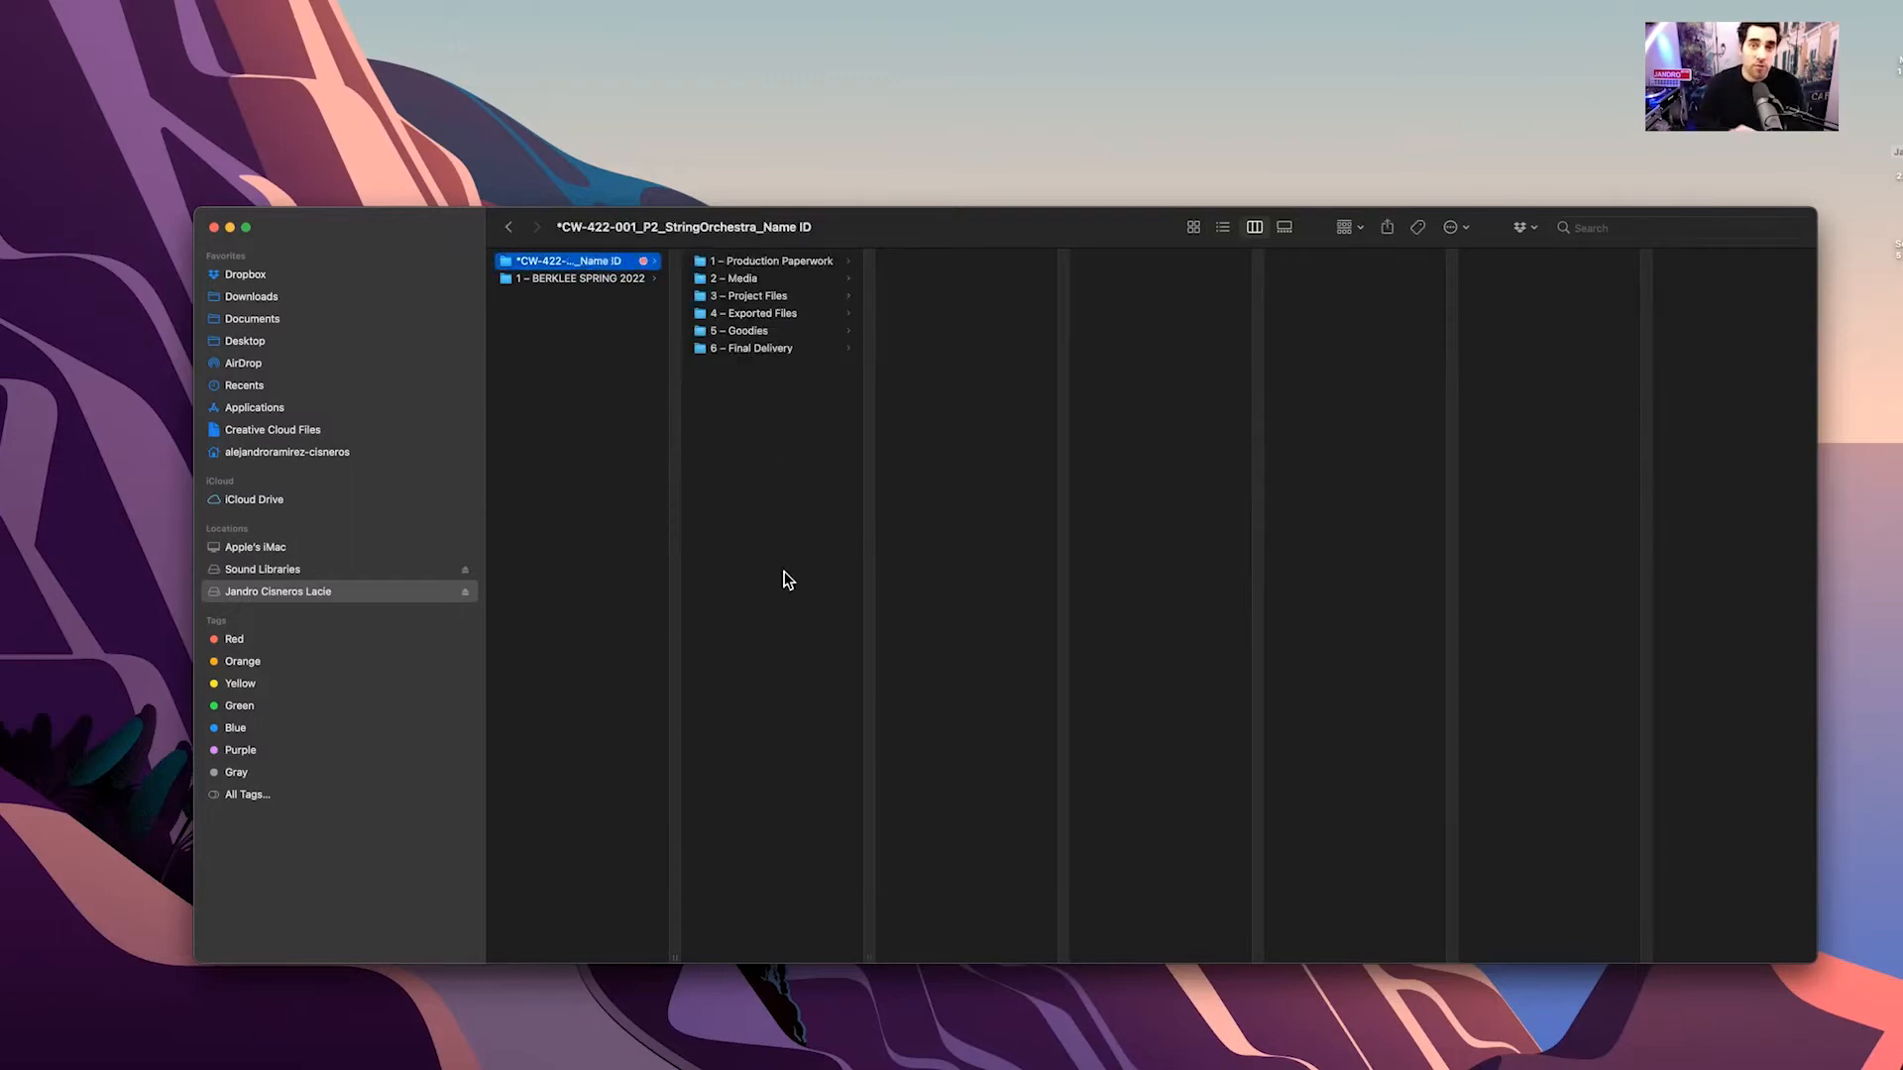
click(749, 261)
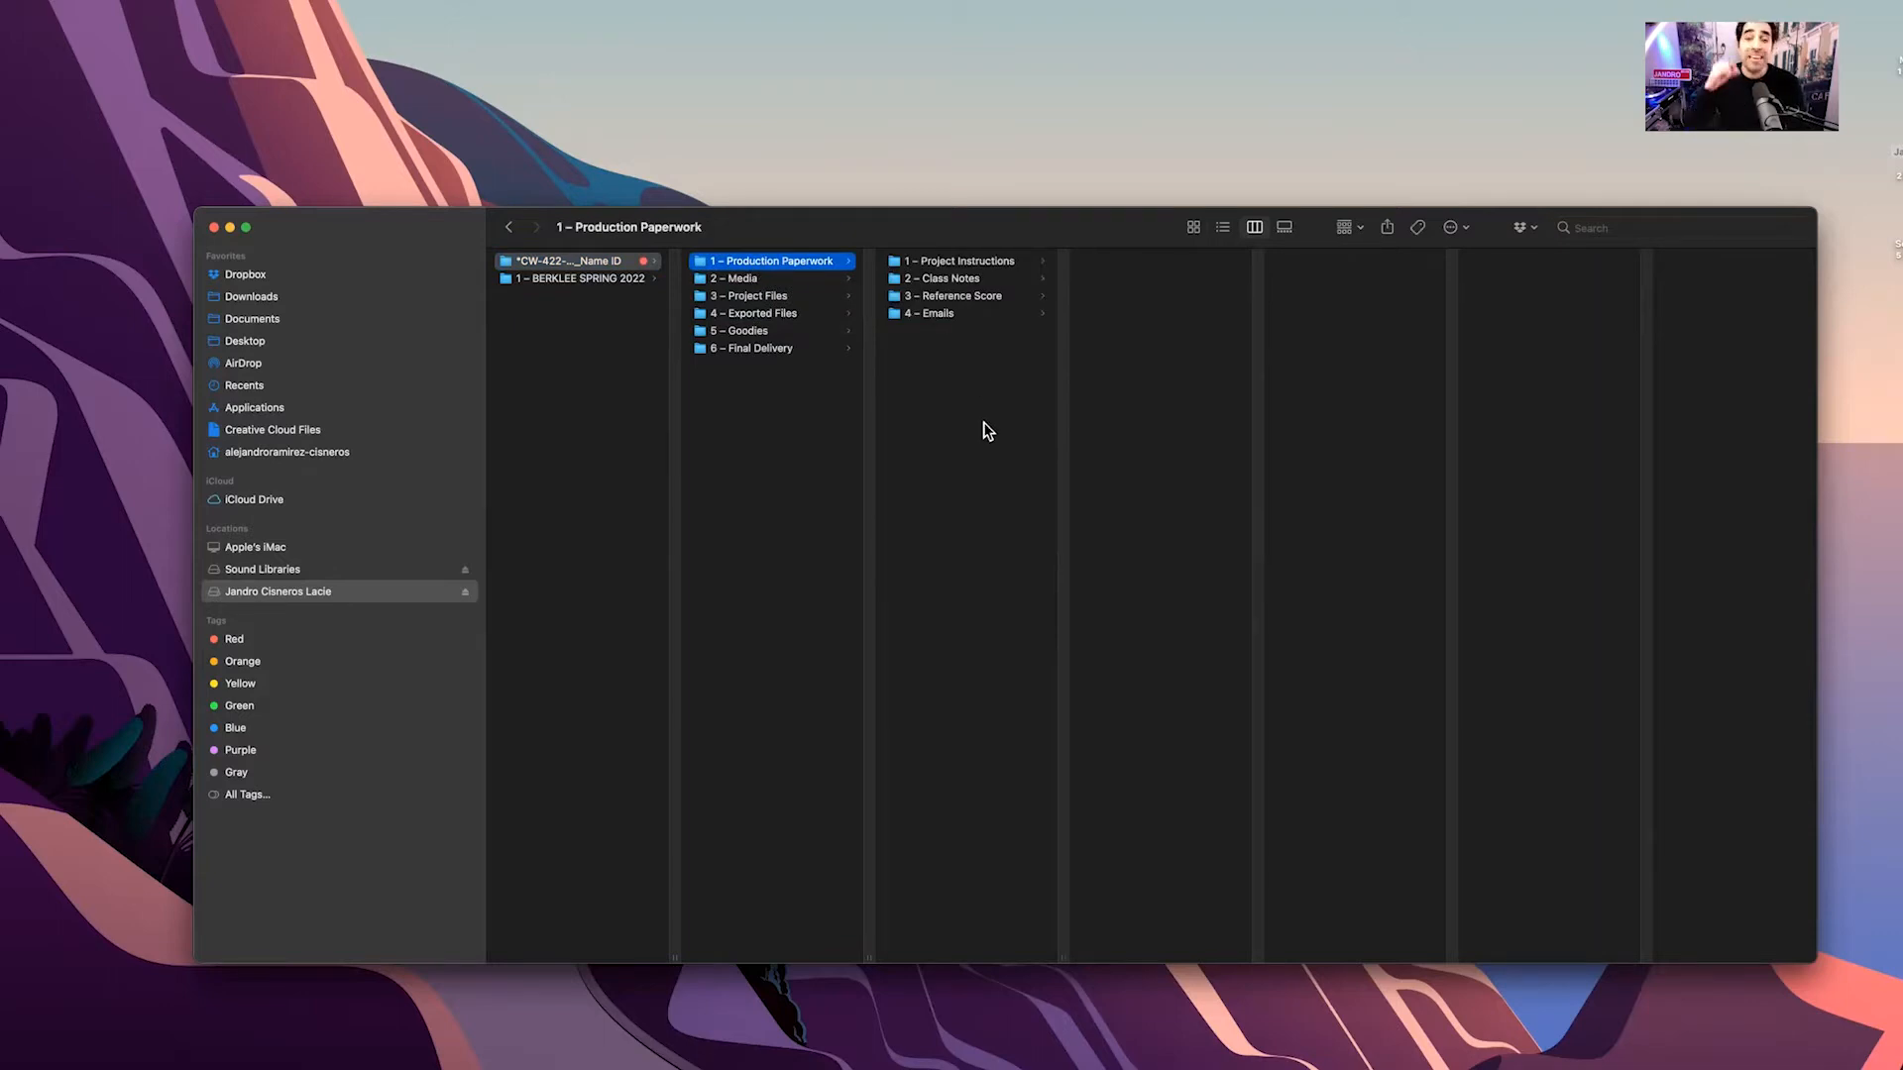
click(961, 260)
click(1136, 261)
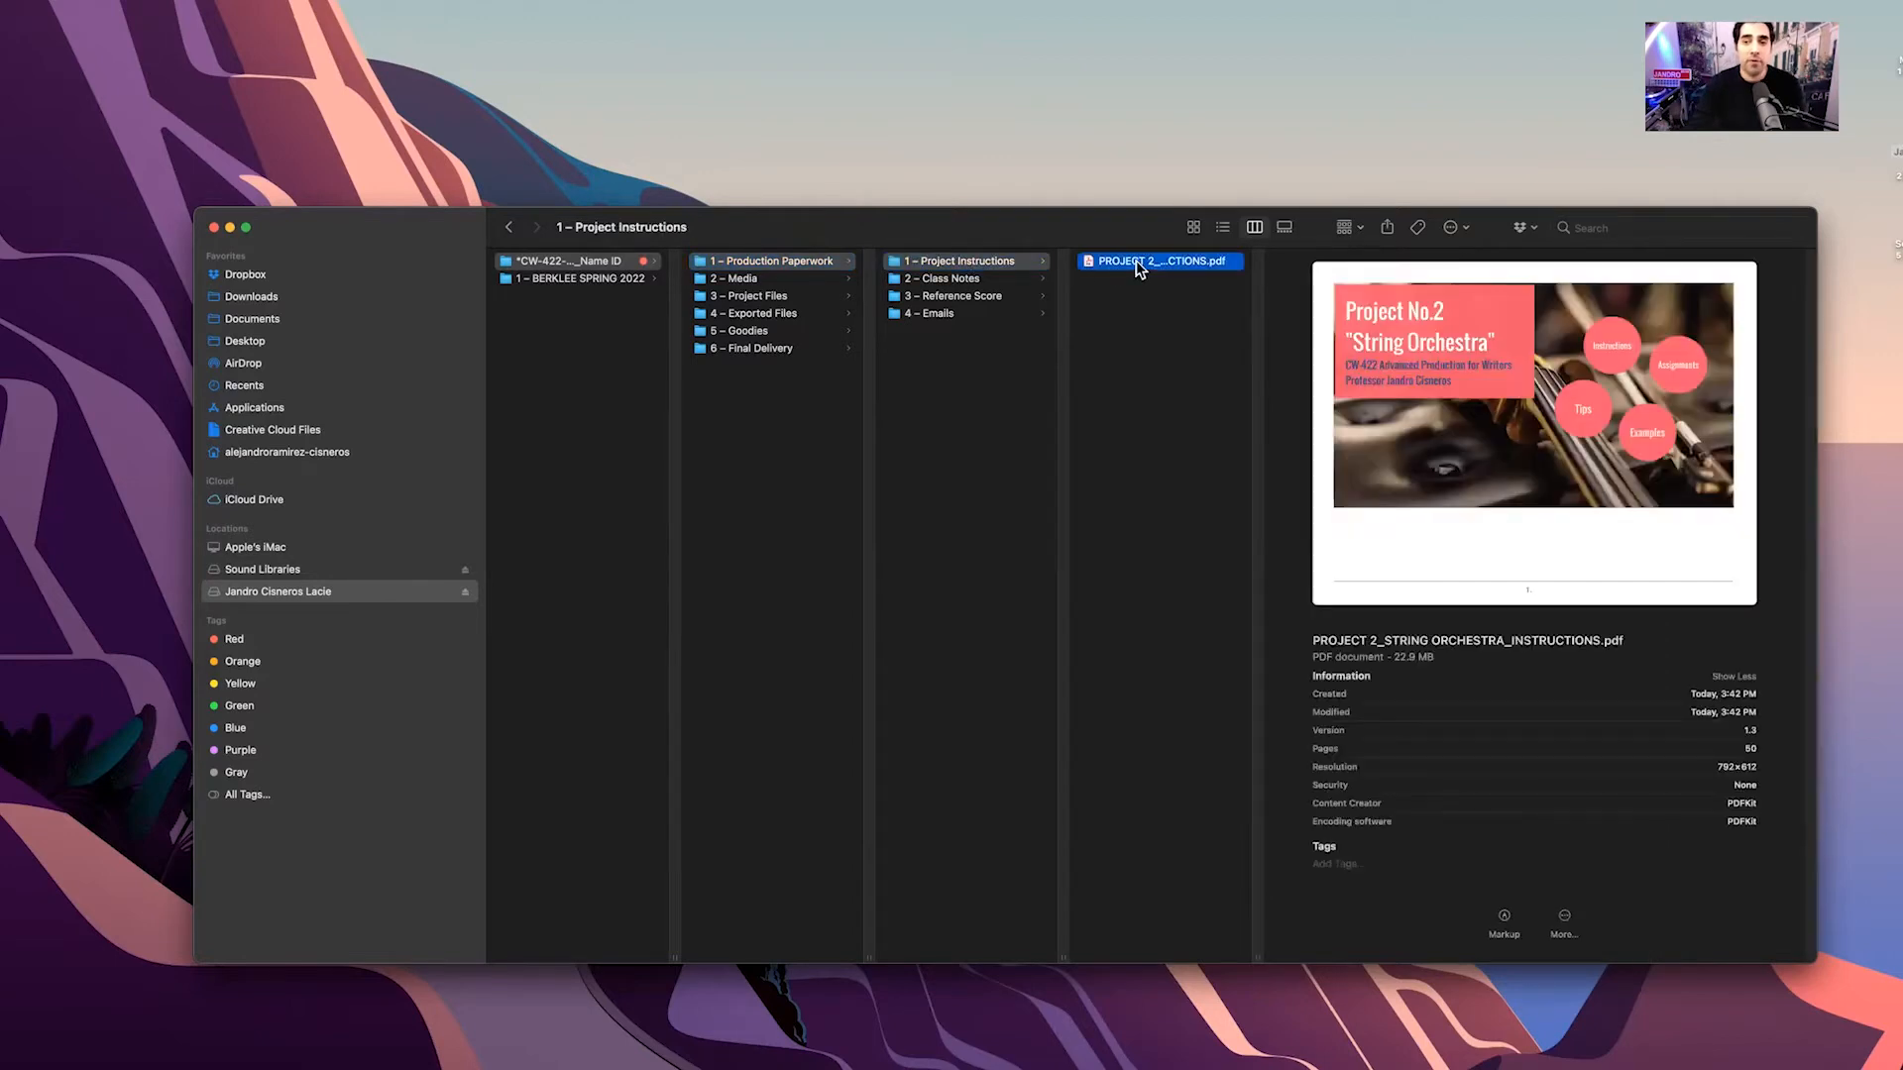
Quick Look the string orchestra instructions PDF, view pages 3 and 4, then close it
key(space)
click(1602, 218)
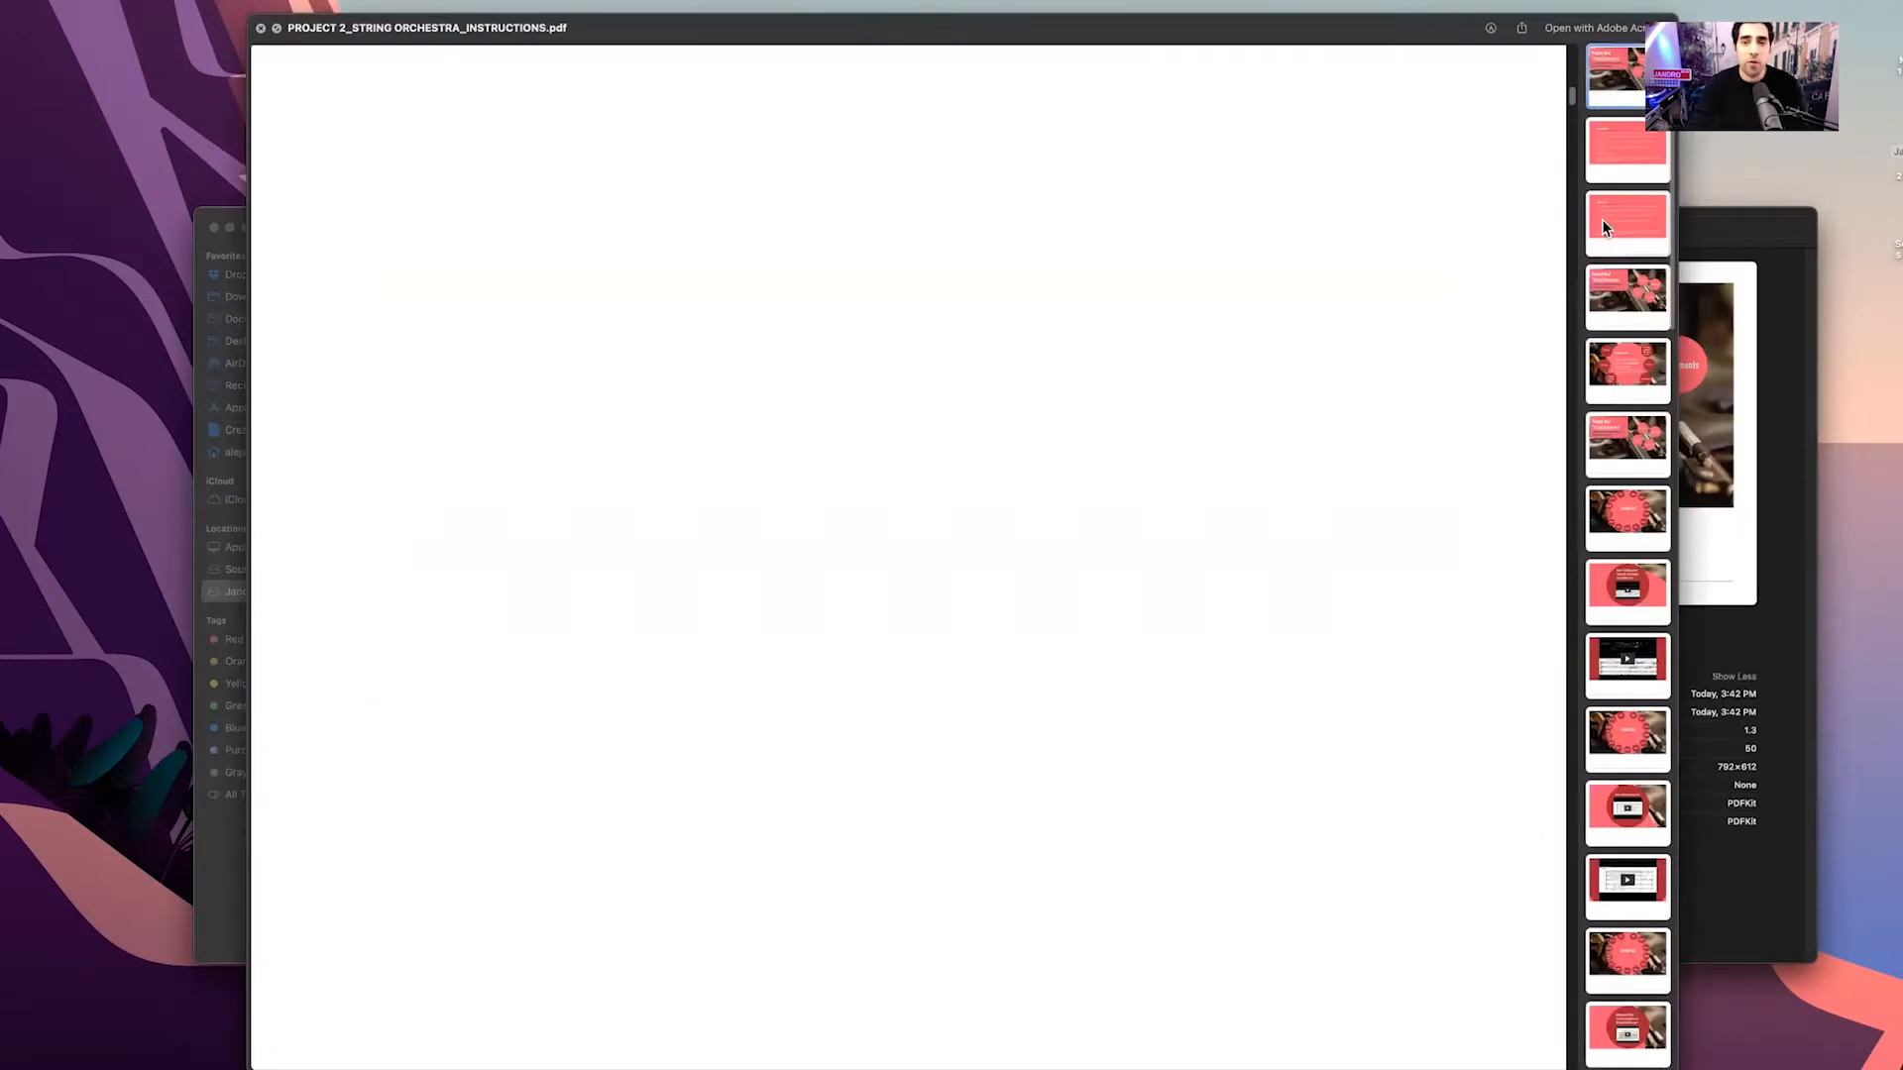
click(1631, 296)
click(261, 28)
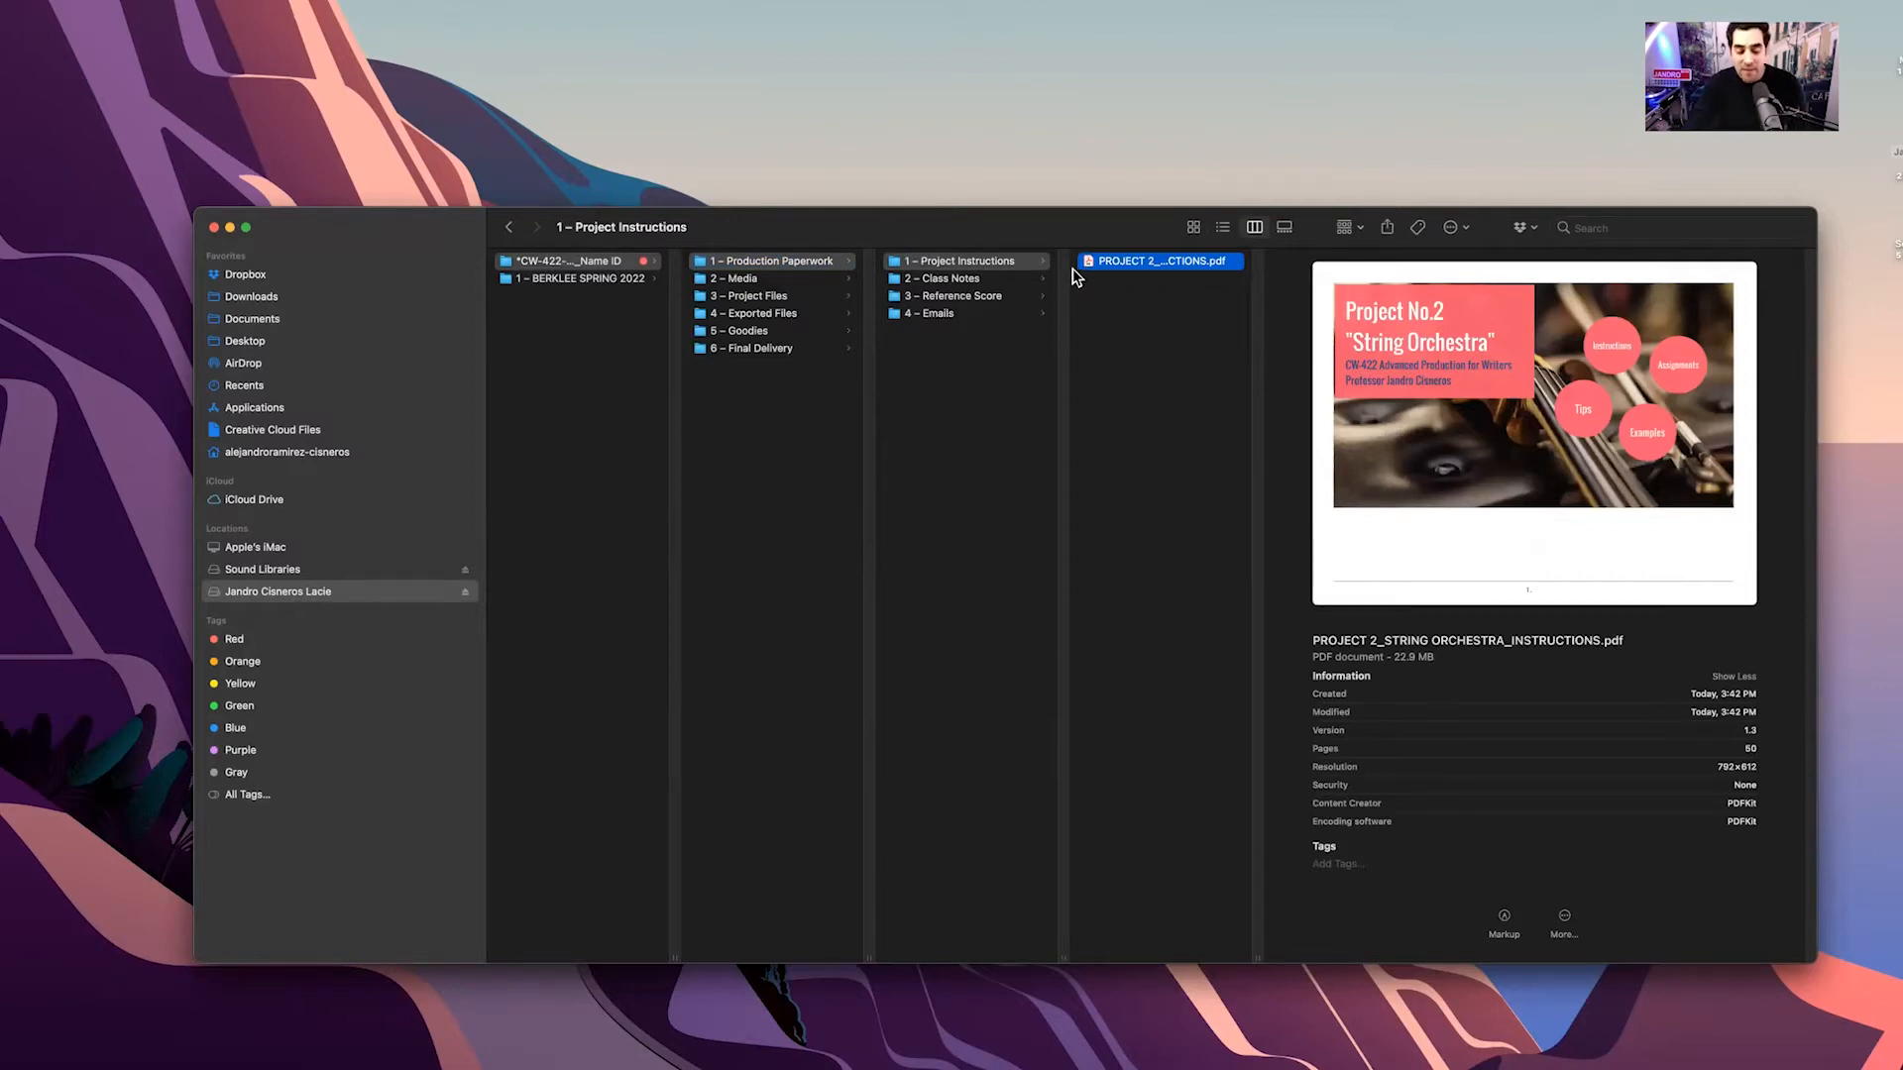
Browse Class Notes and Reference Score, preview the Serenade second-movement score PDF, then open 4 – Emails
click(966, 282)
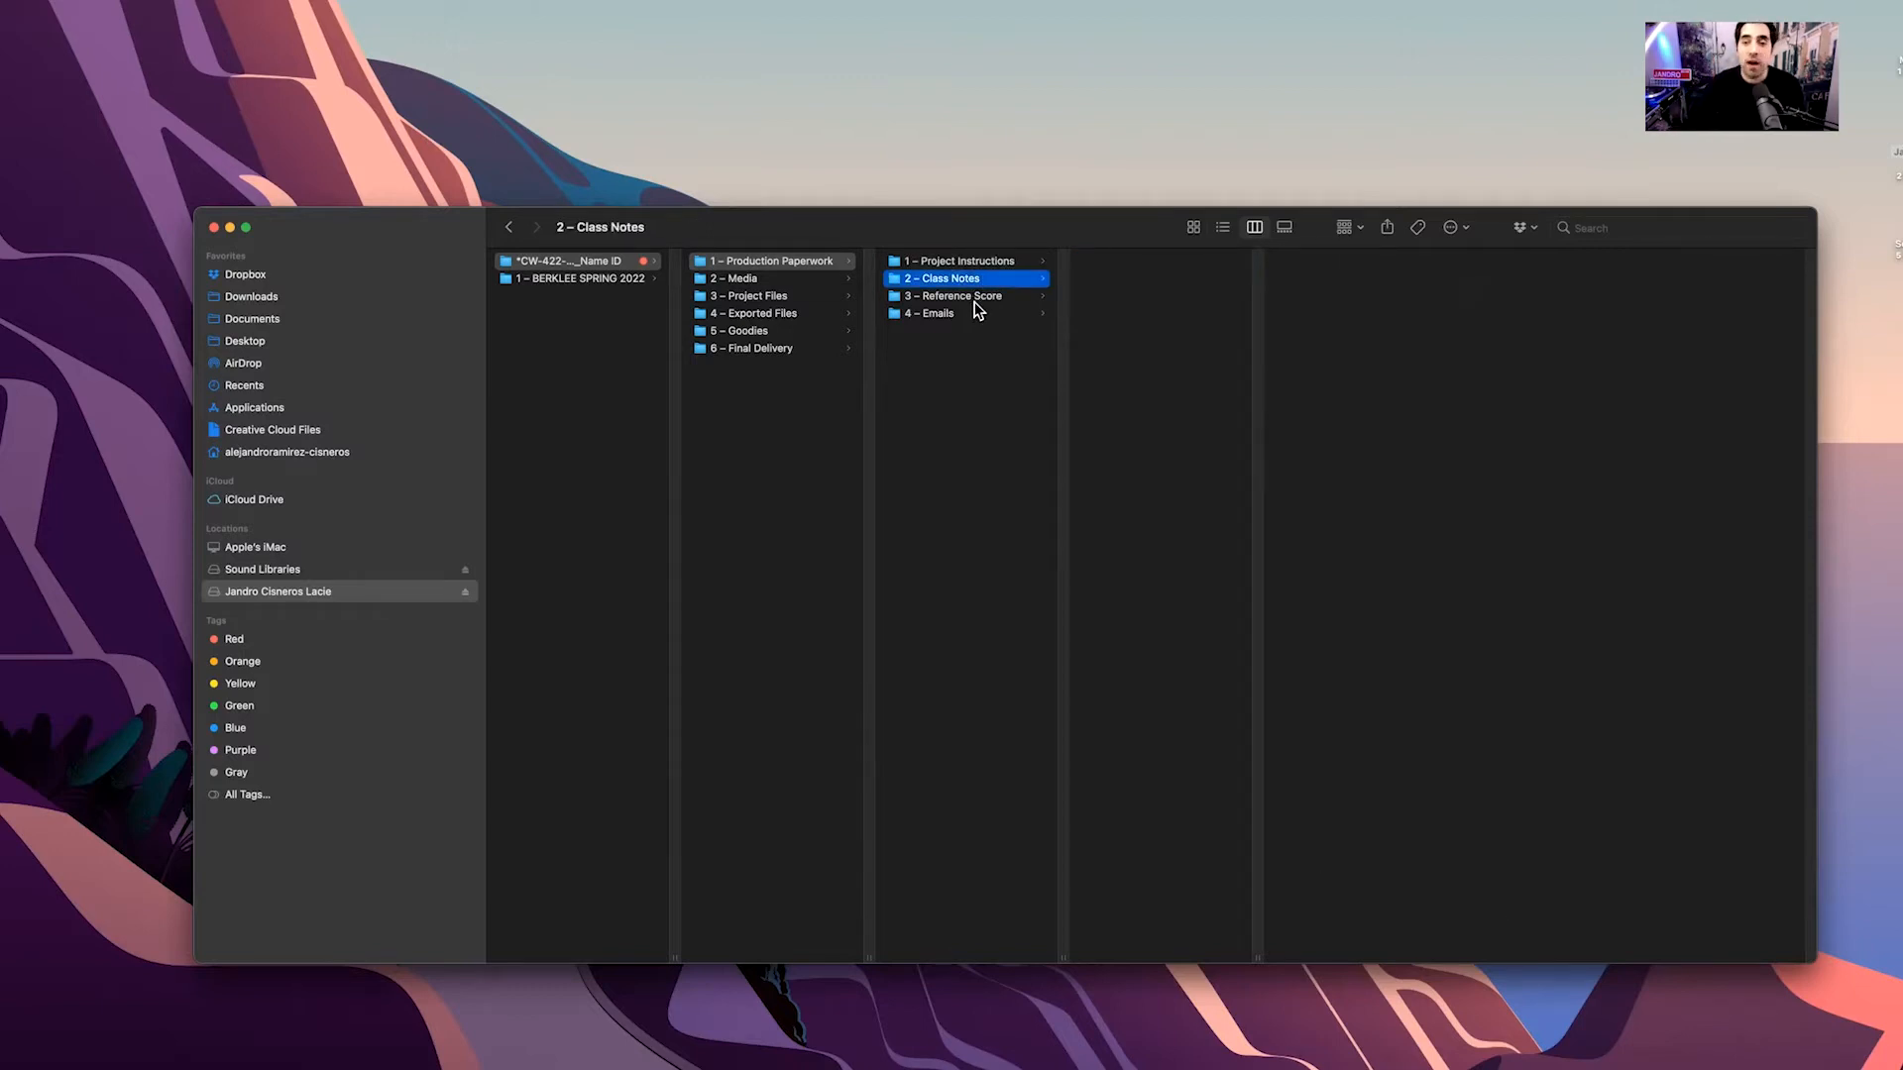
click(974, 300)
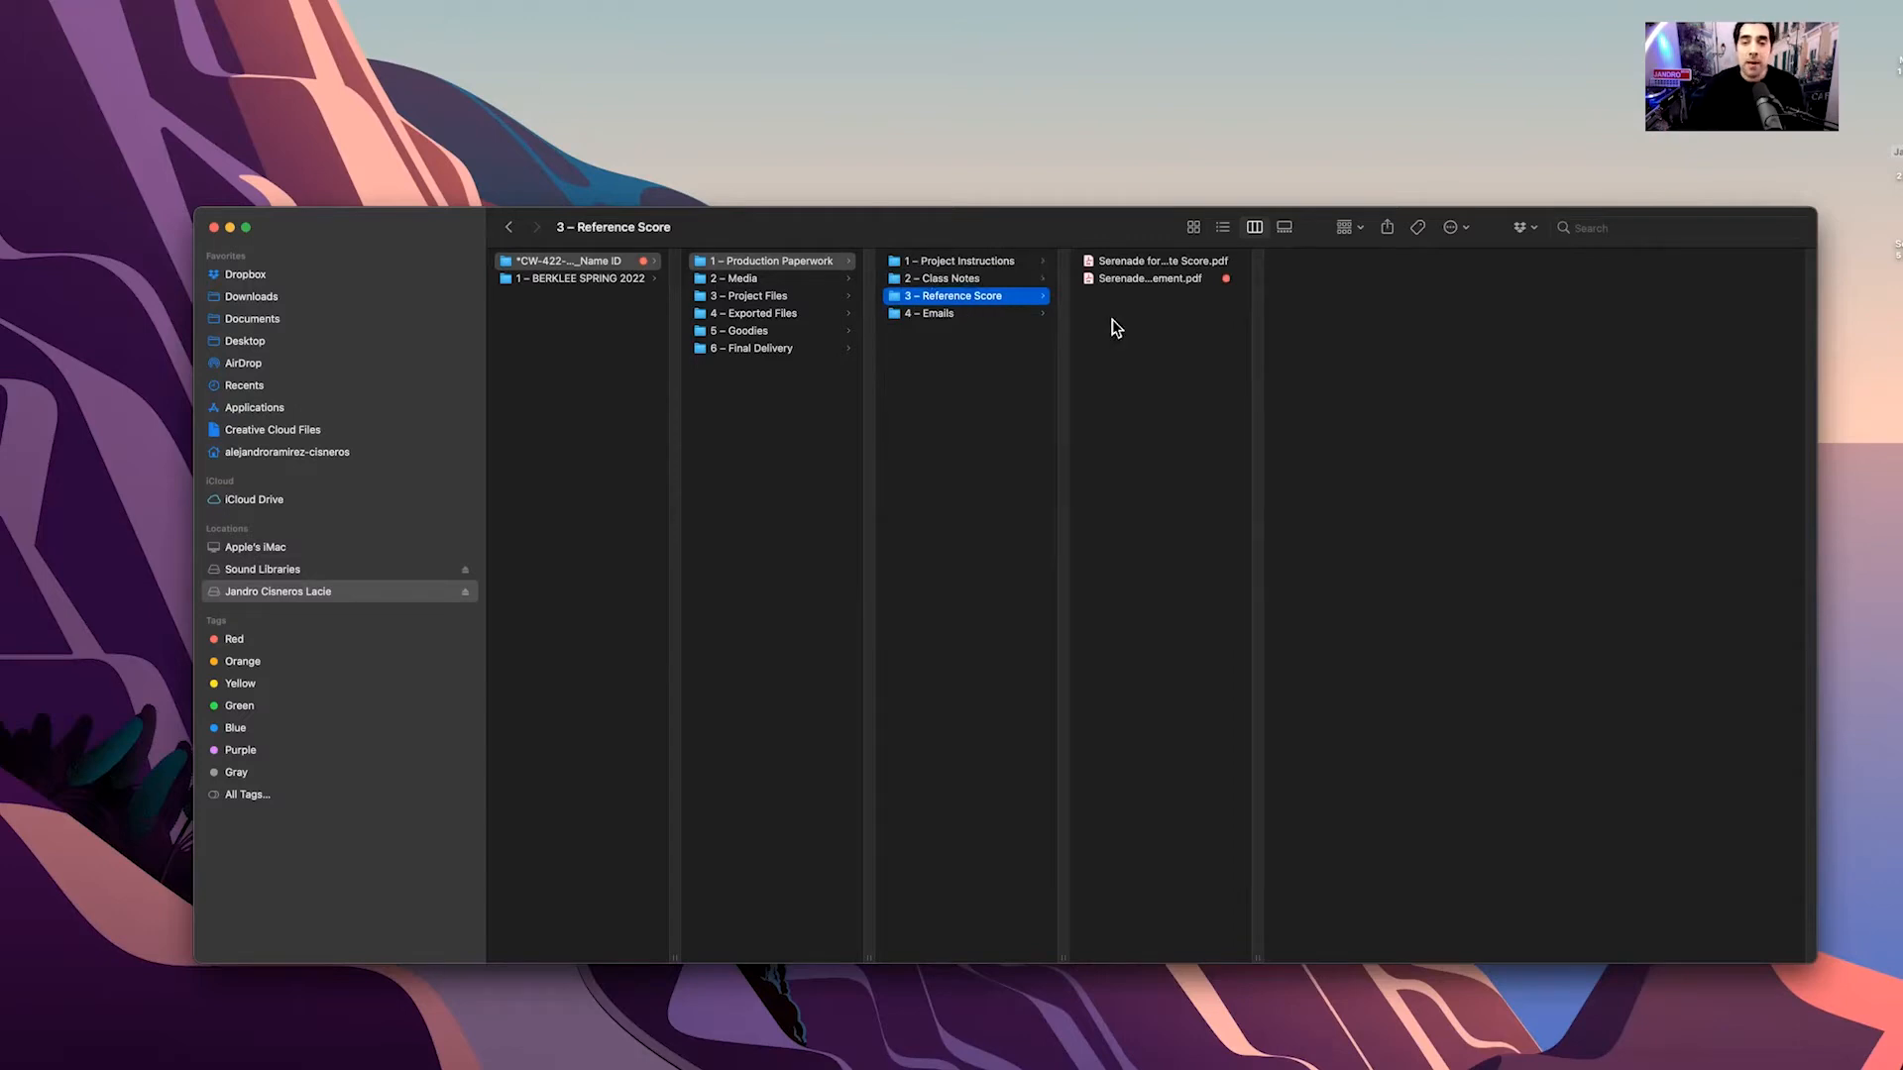
click(1128, 279)
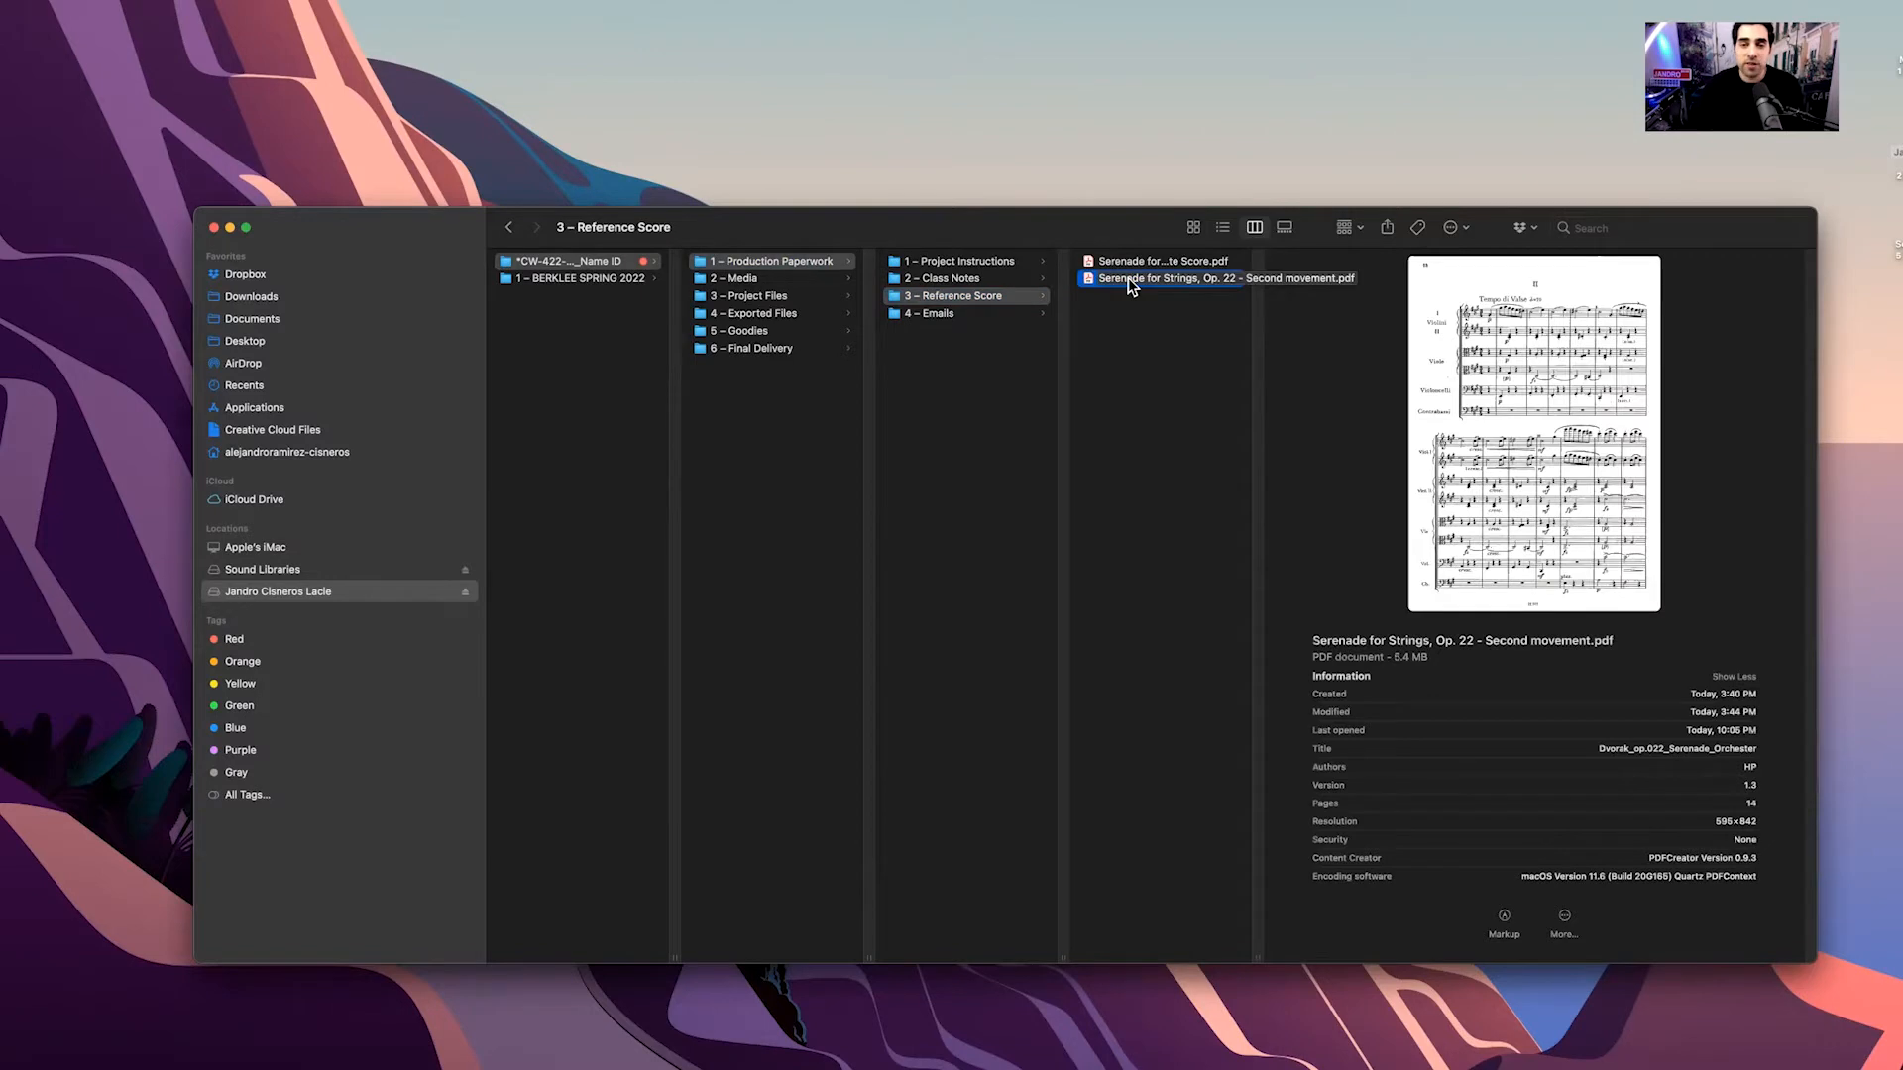
key(space)
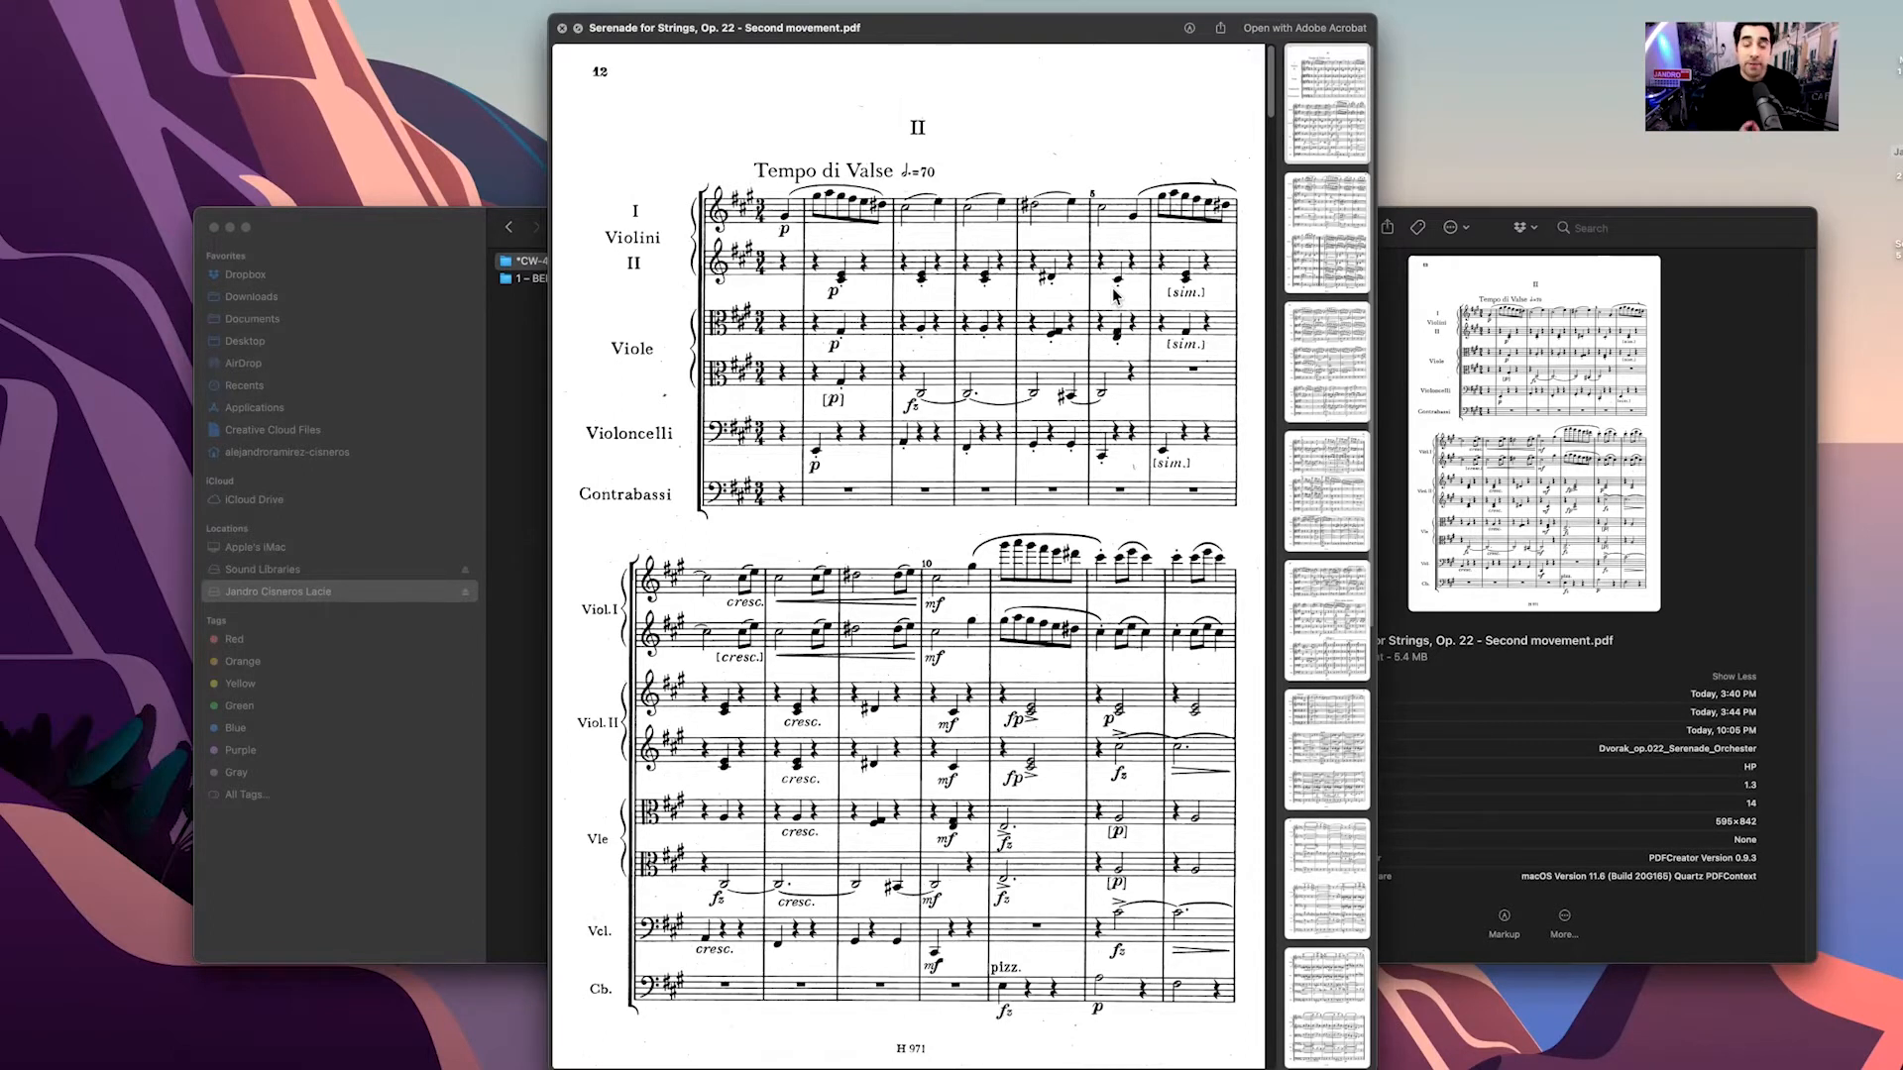
key(space)
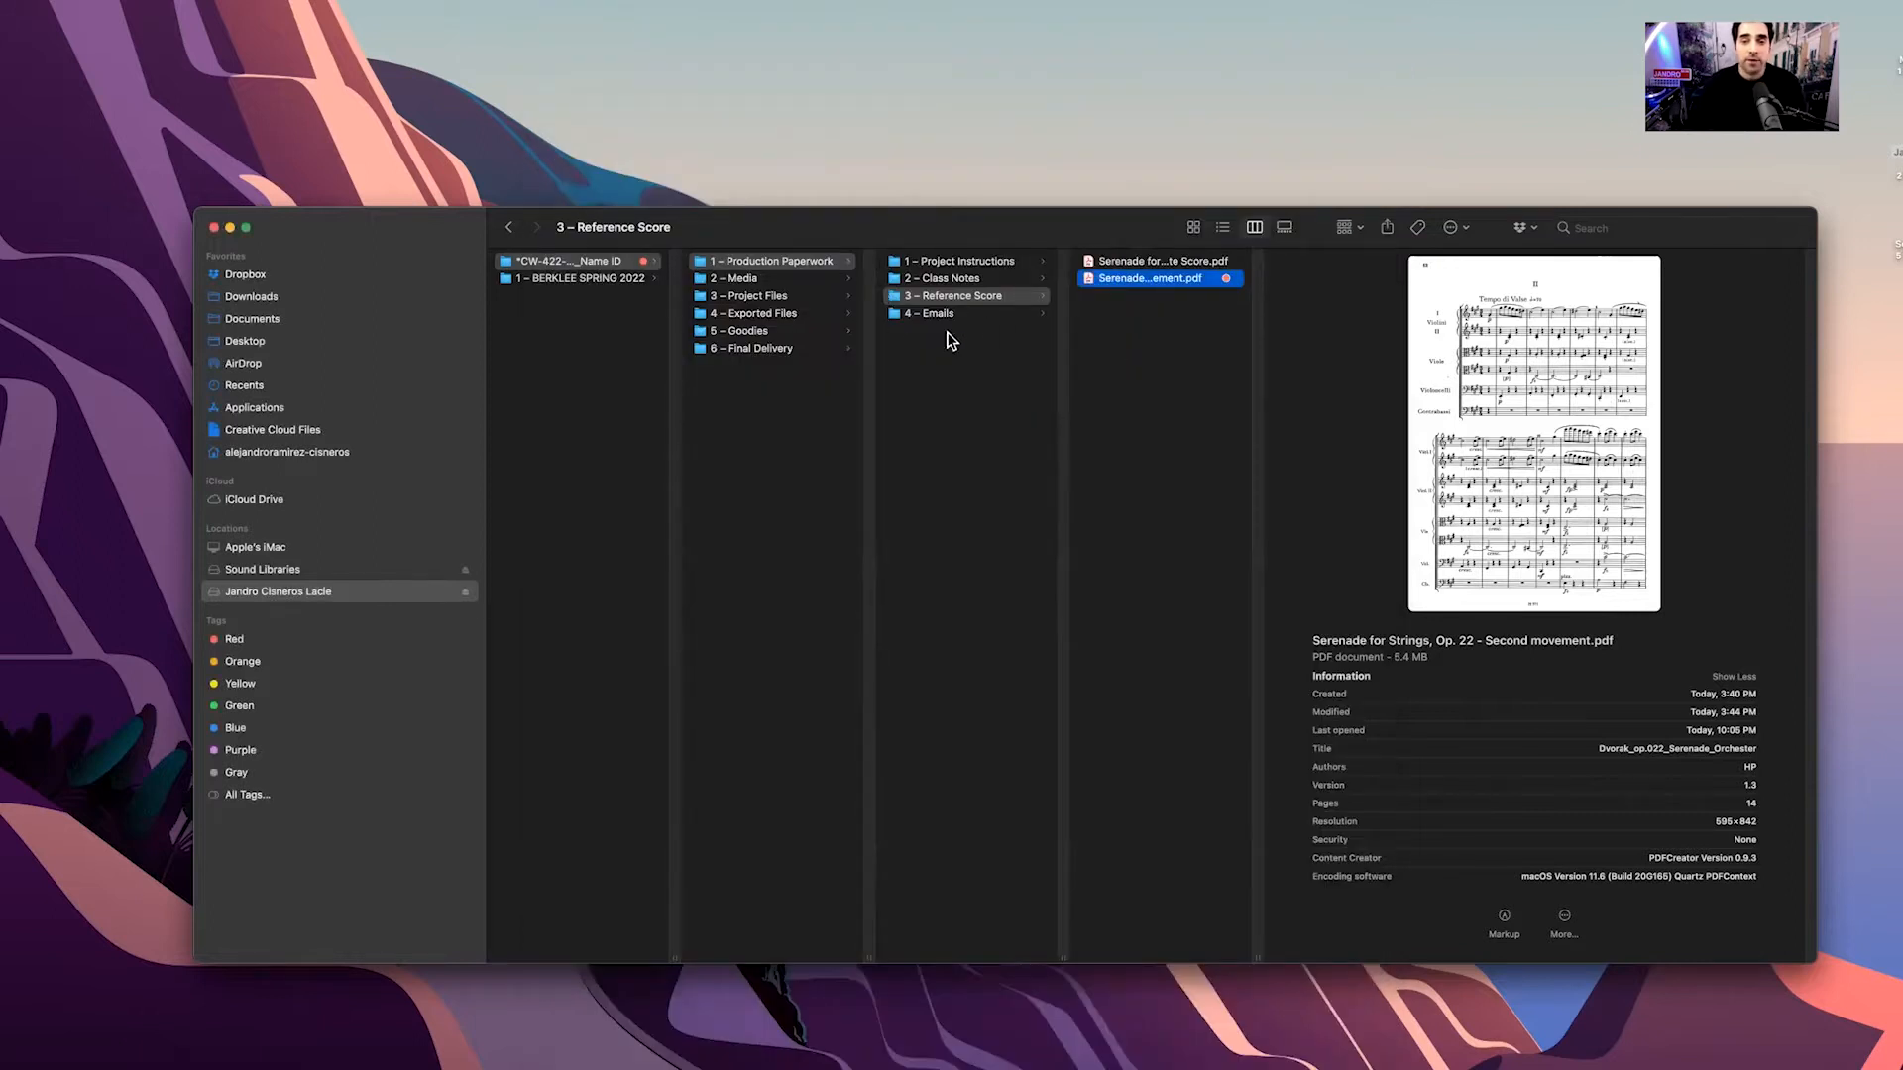
click(940, 314)
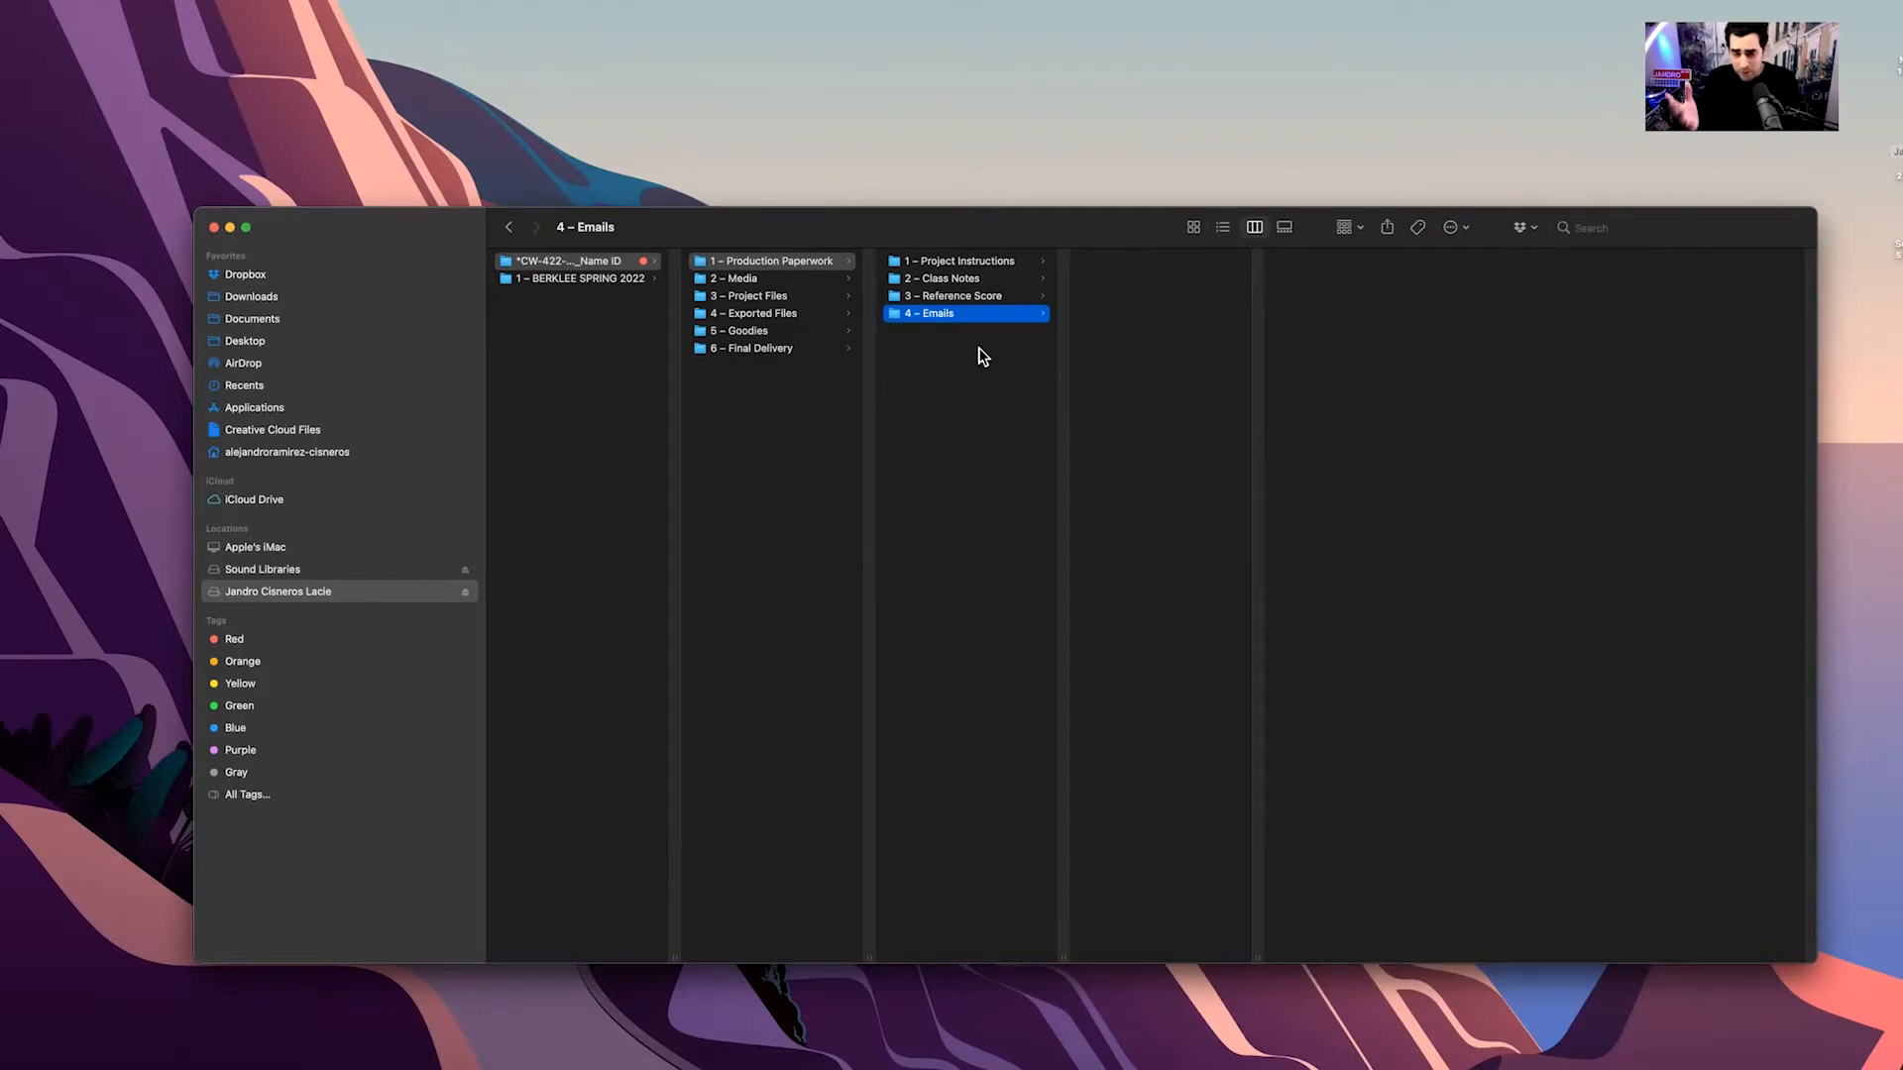
Return to Production Paperwork and explore 2 – Media's Branding social media template folders
key(Left)
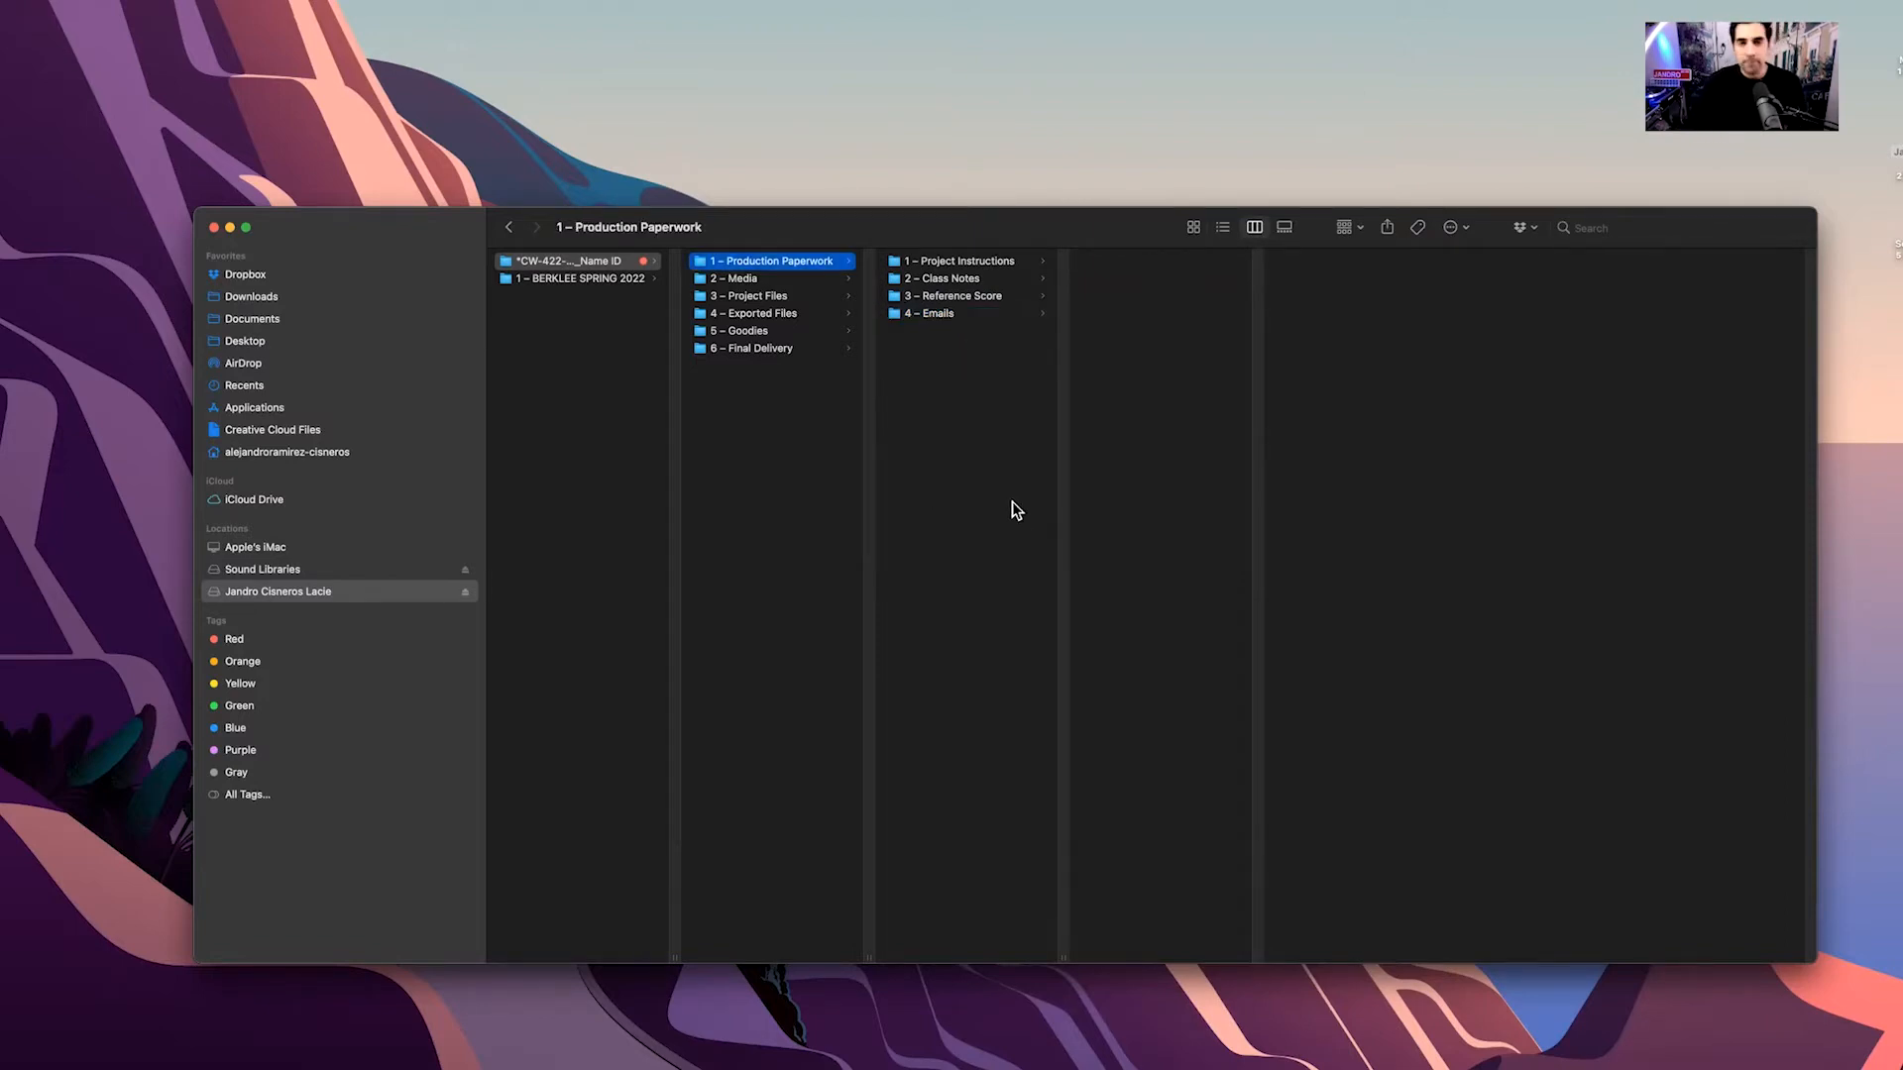
click(752, 280)
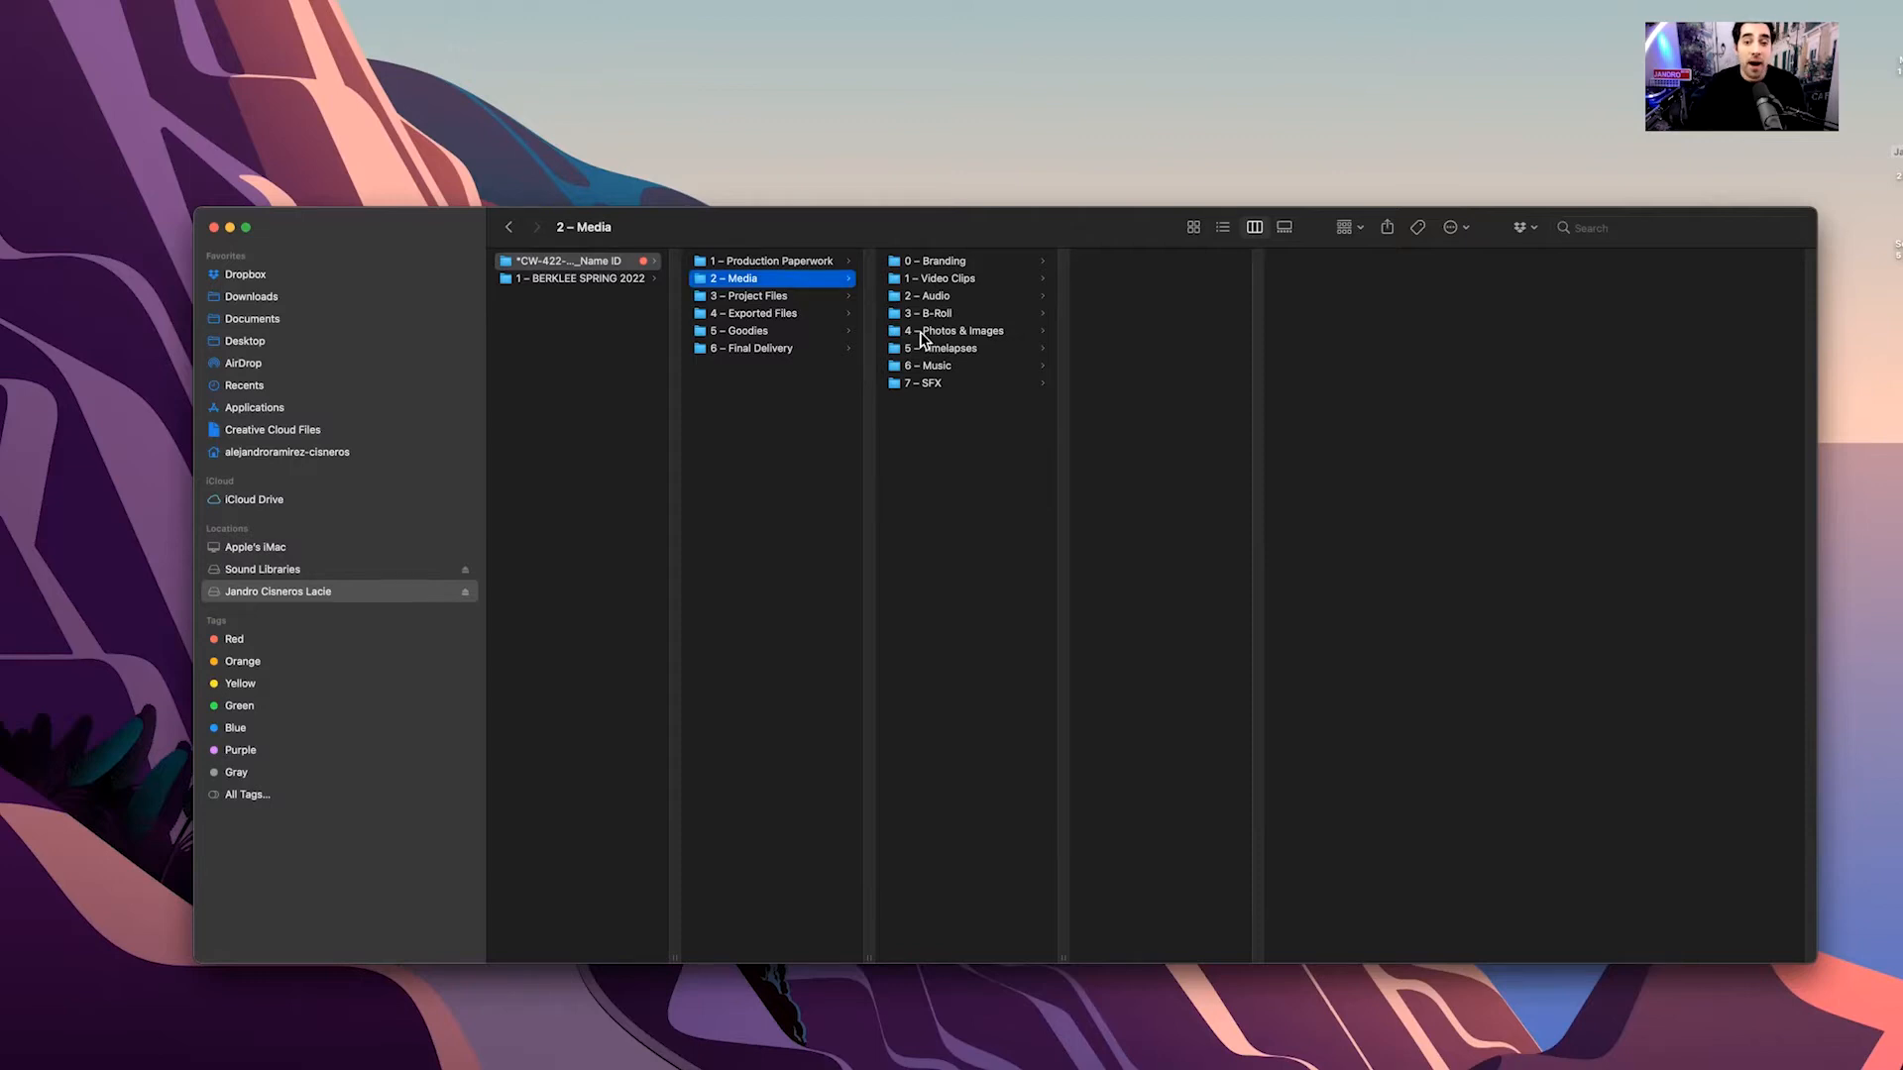
click(948, 268)
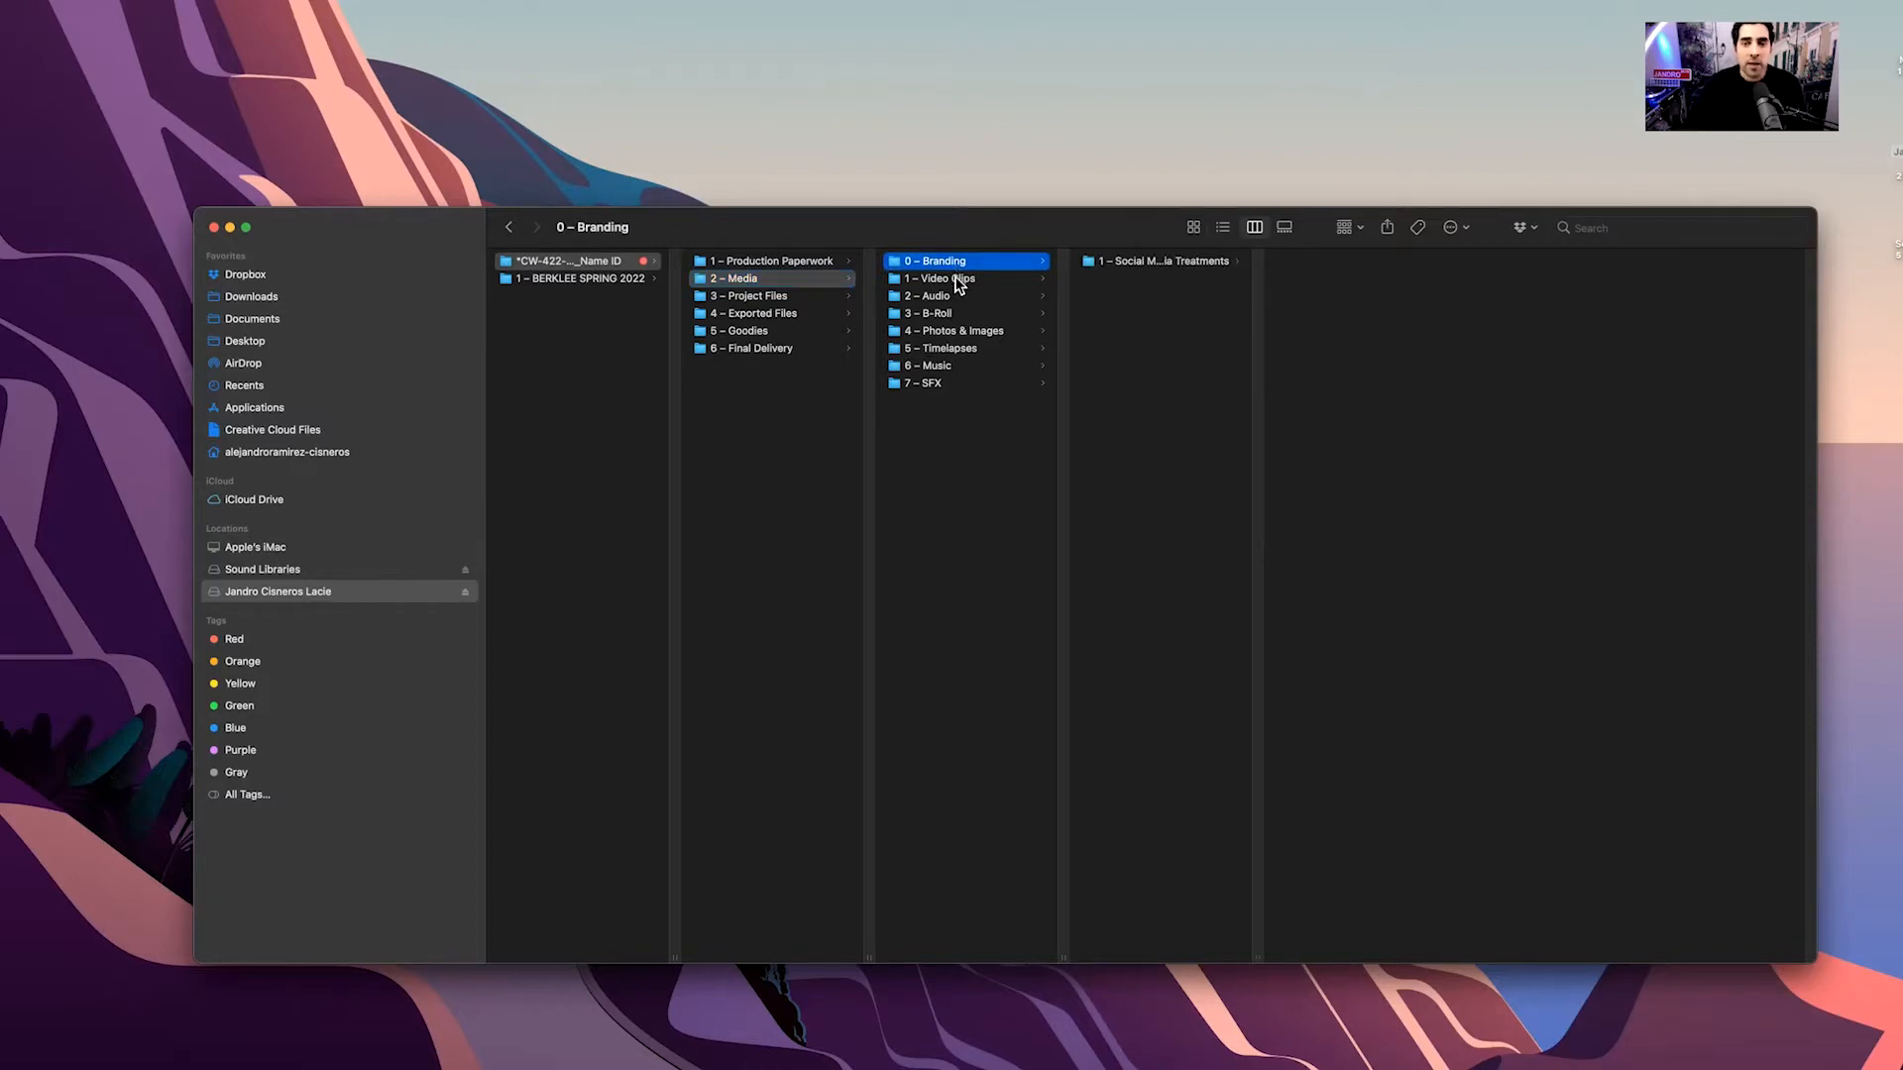
click(1175, 262)
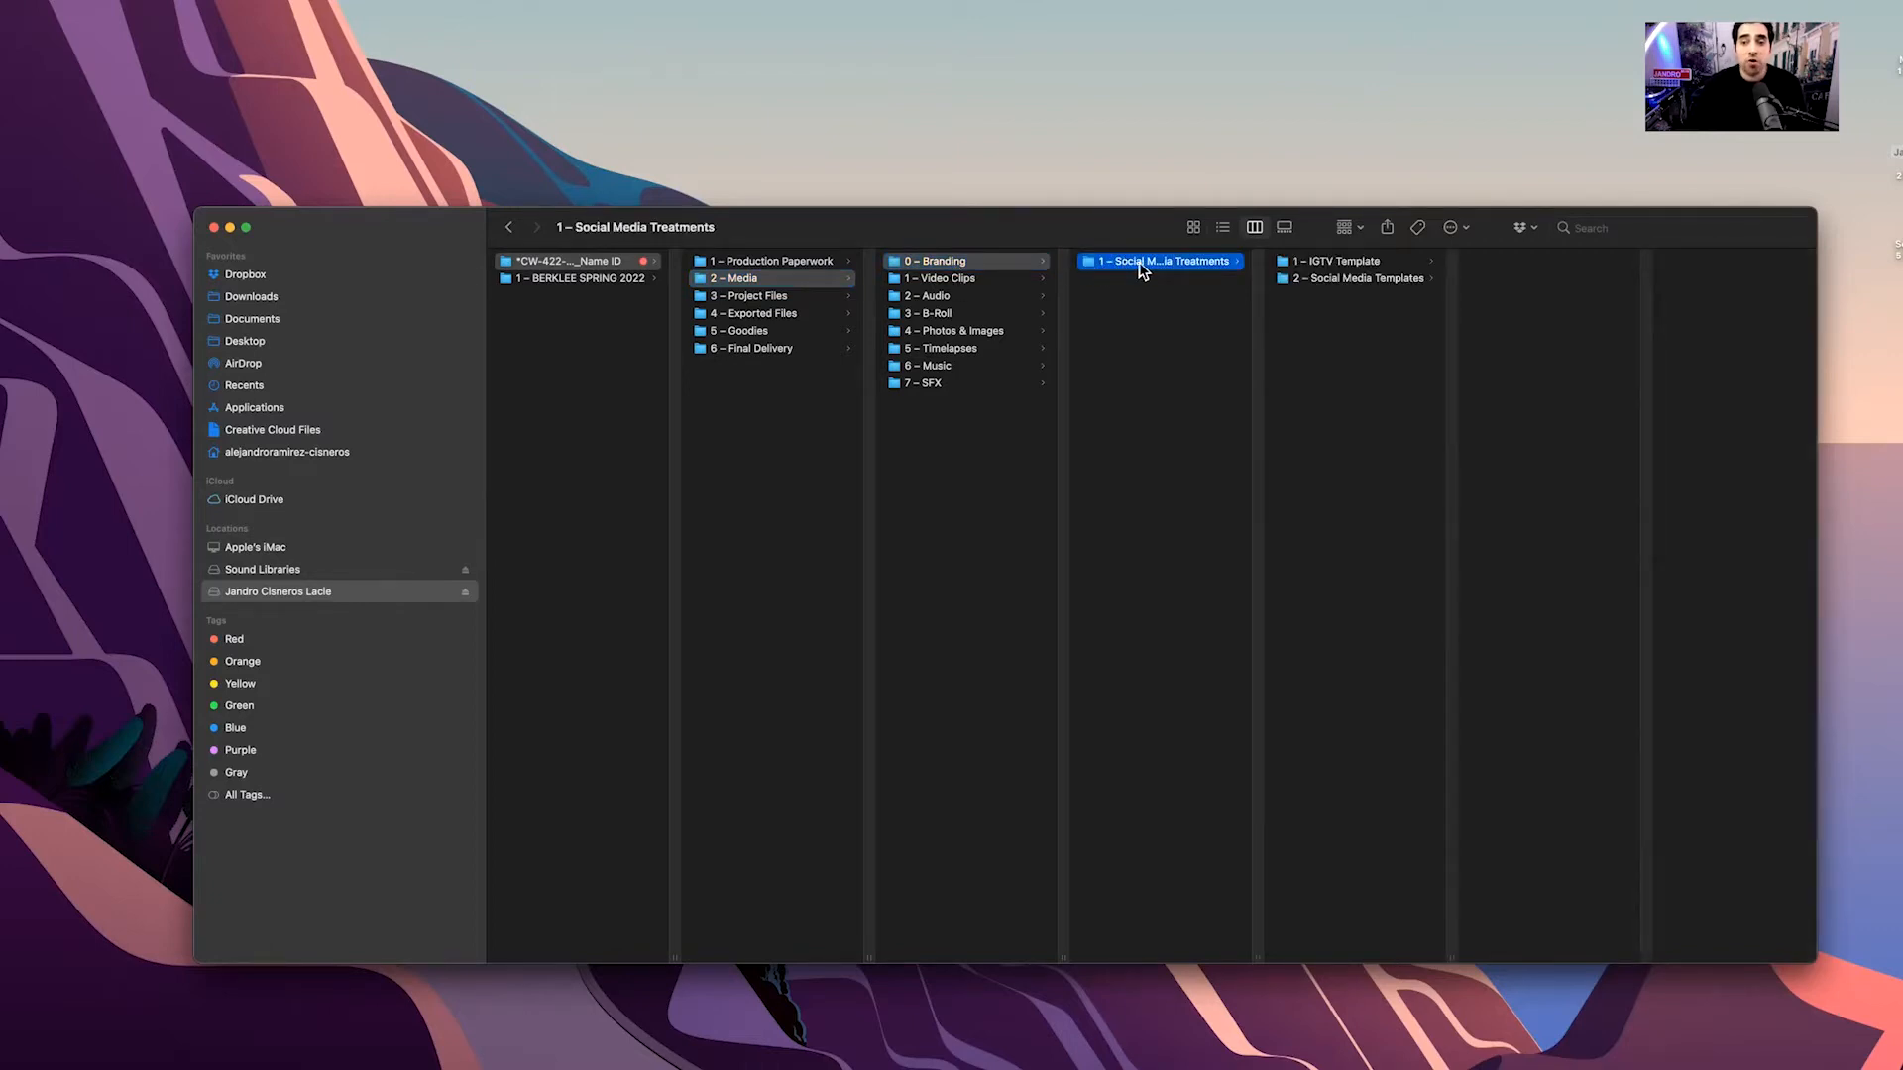
click(1333, 263)
click(1333, 281)
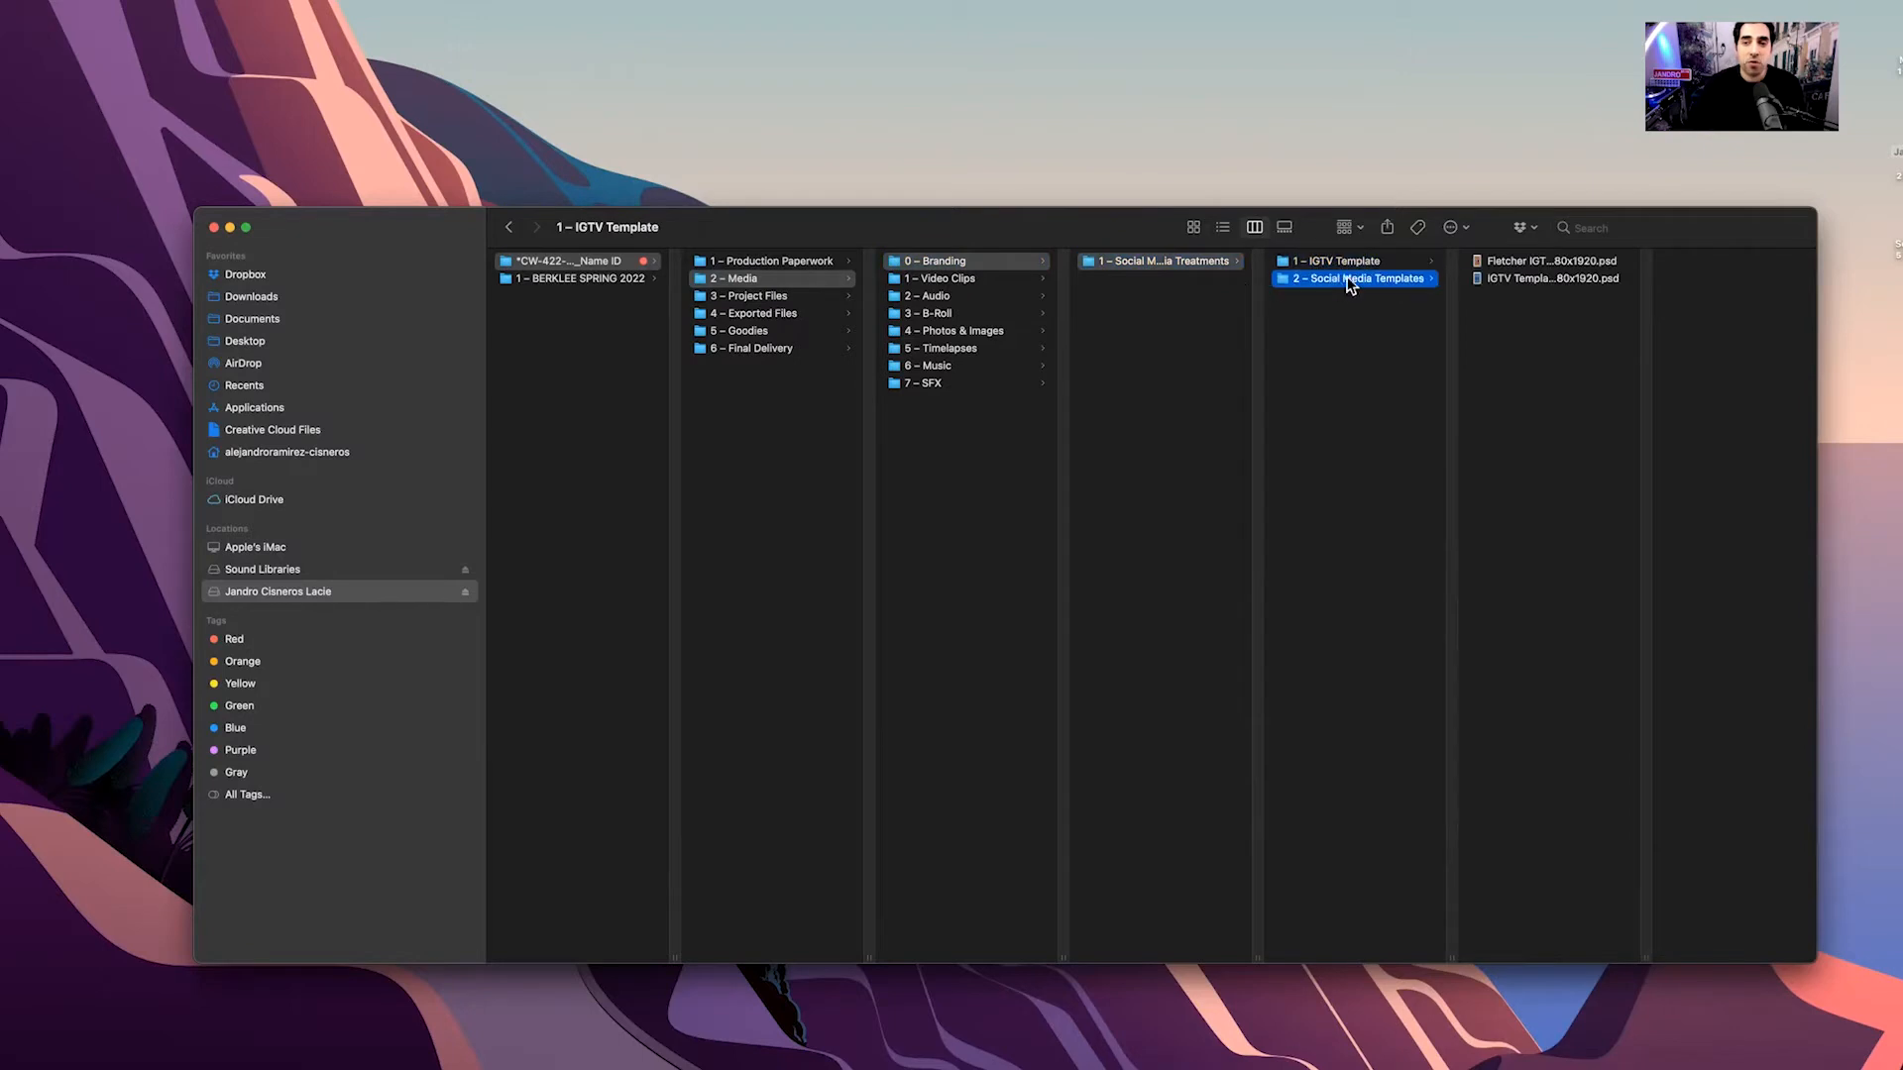
click(1173, 288)
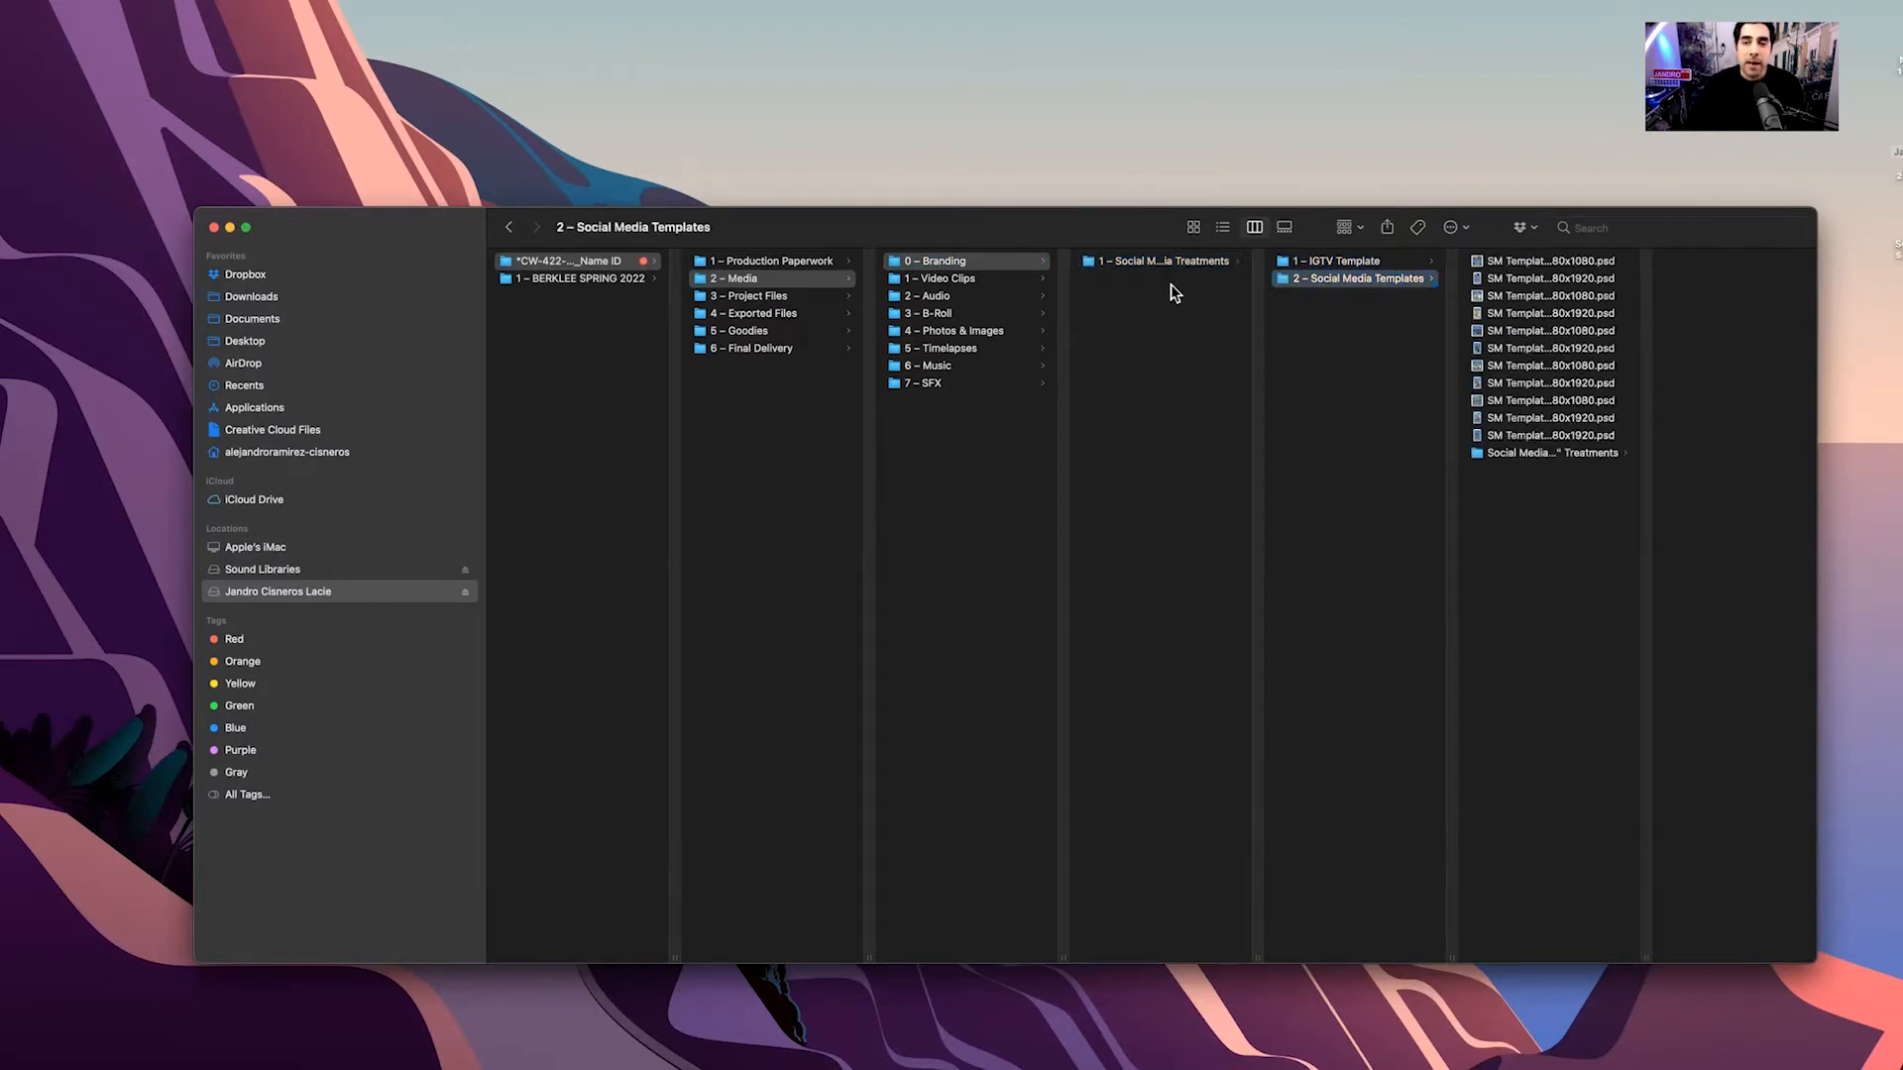
Check the Video Clips through SFX media subfolders, then open 3 – Project Files
click(949, 284)
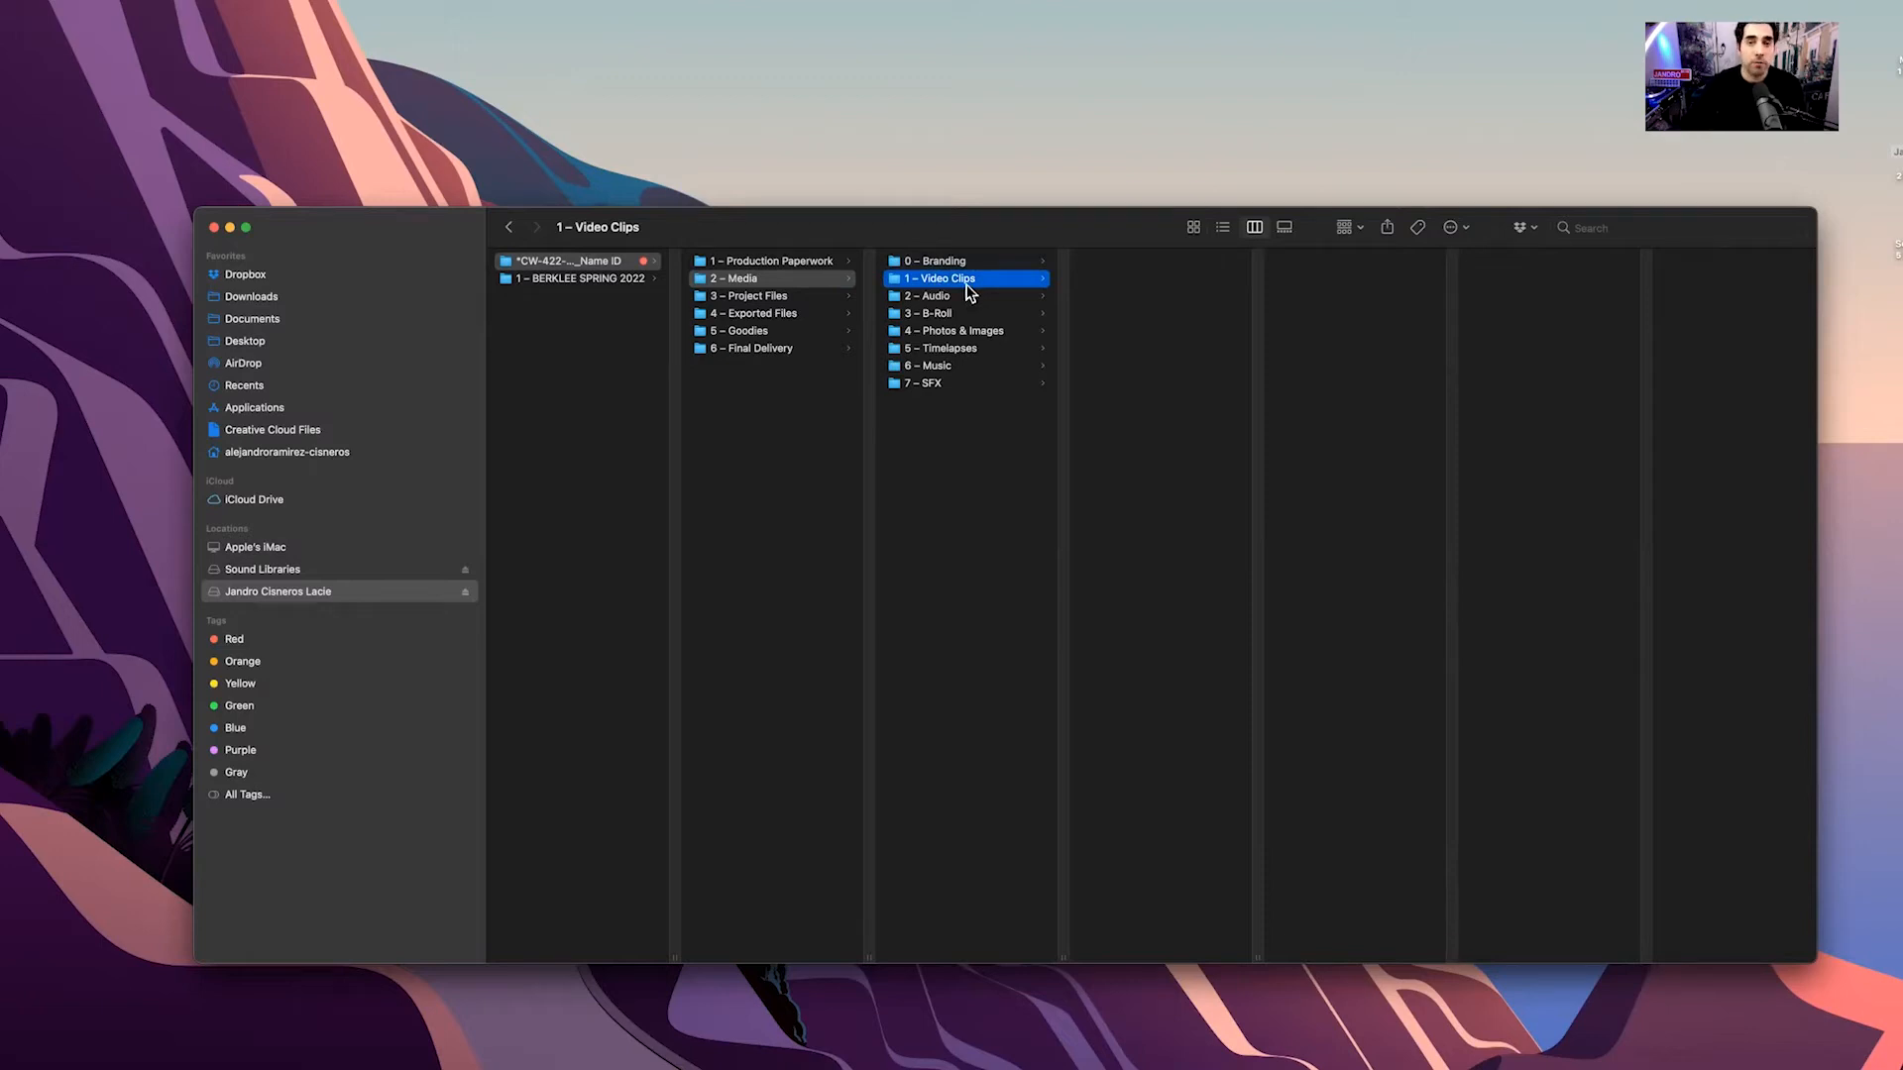
click(956, 297)
click(961, 313)
click(959, 331)
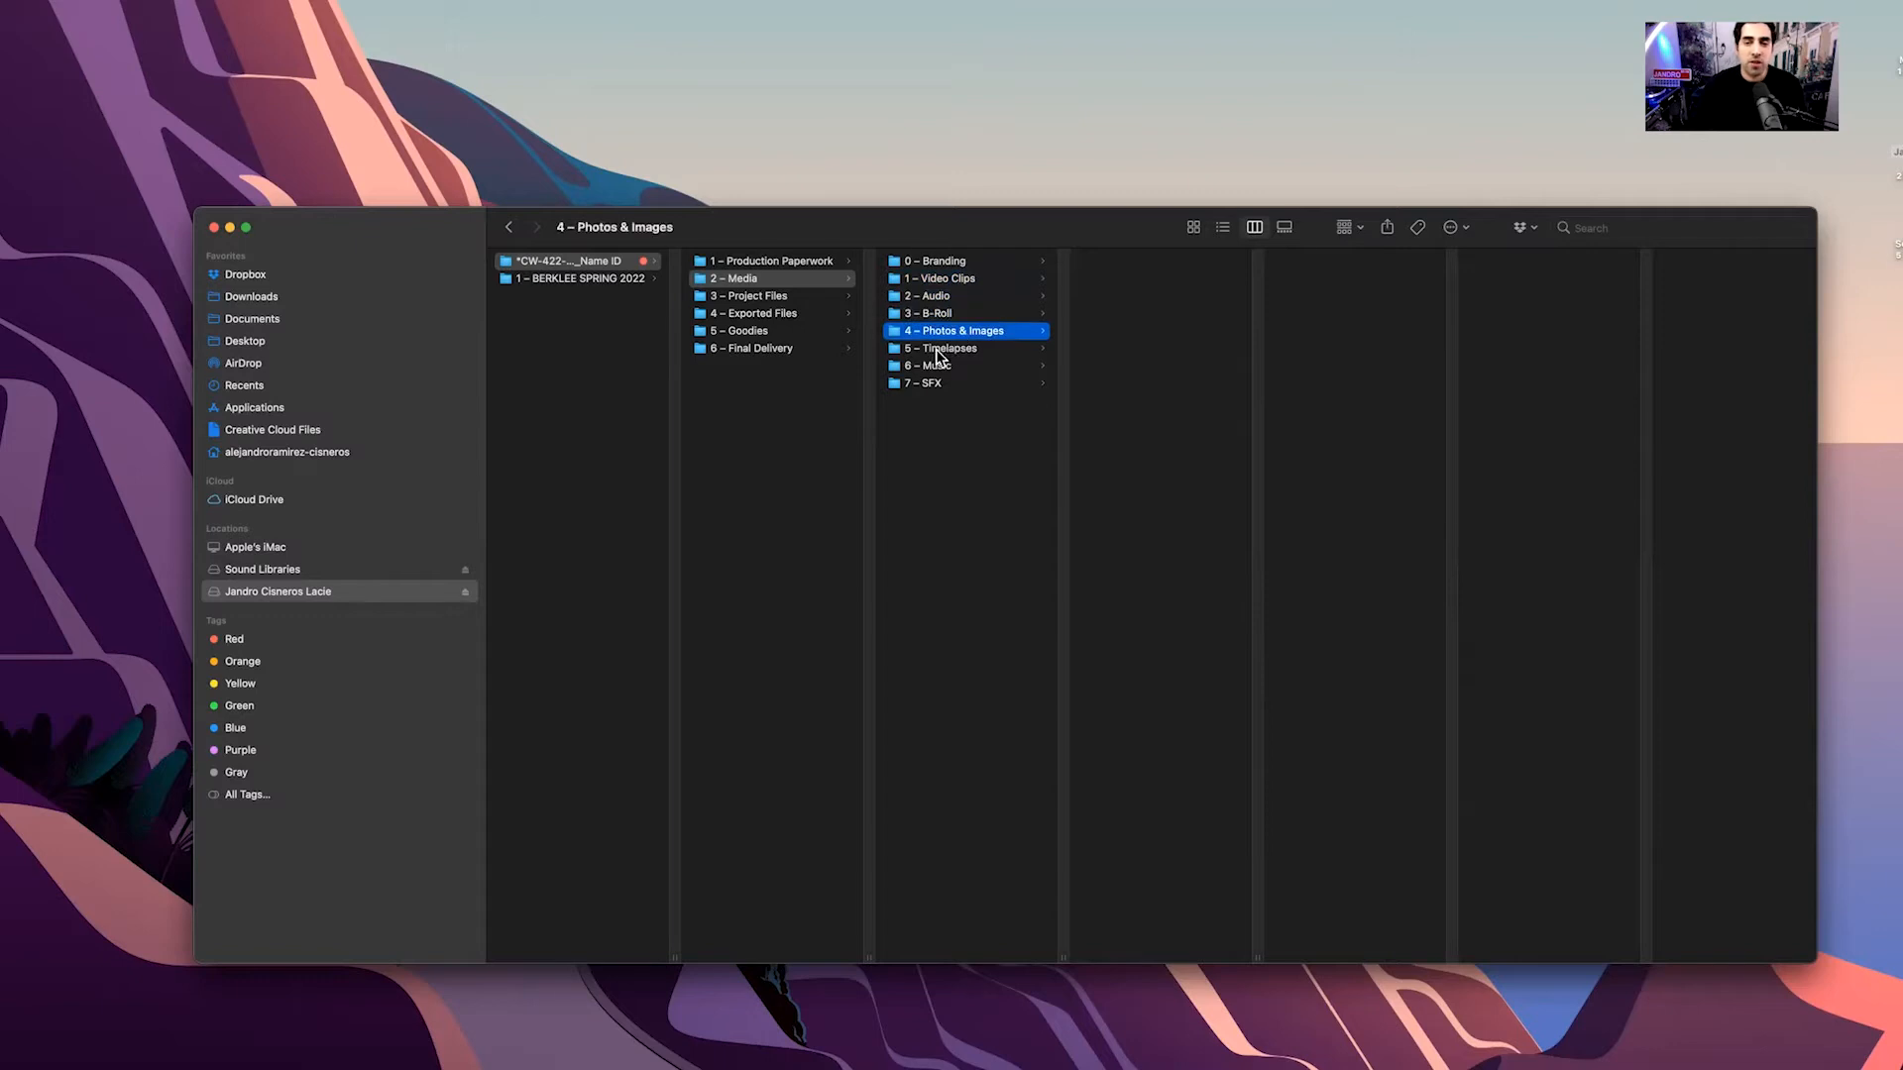
click(938, 352)
click(936, 366)
click(935, 386)
click(983, 490)
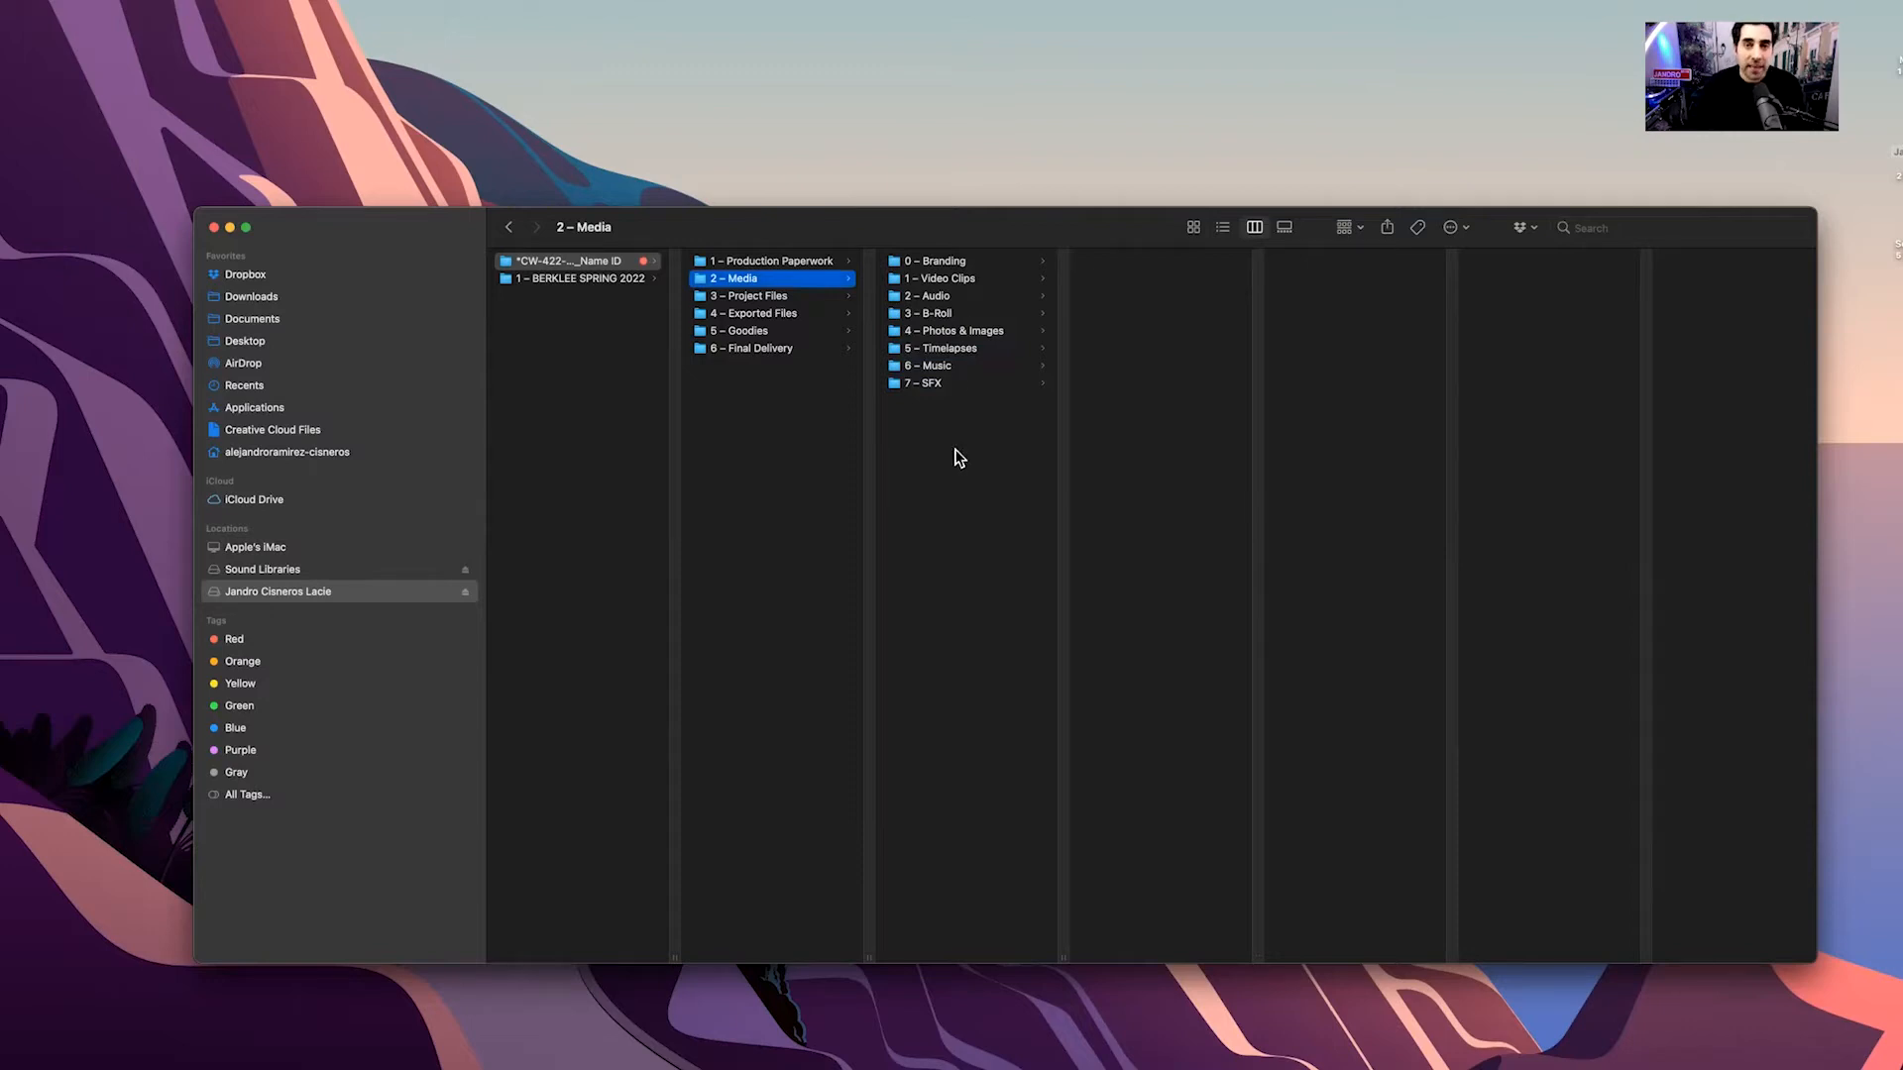
click(787, 301)
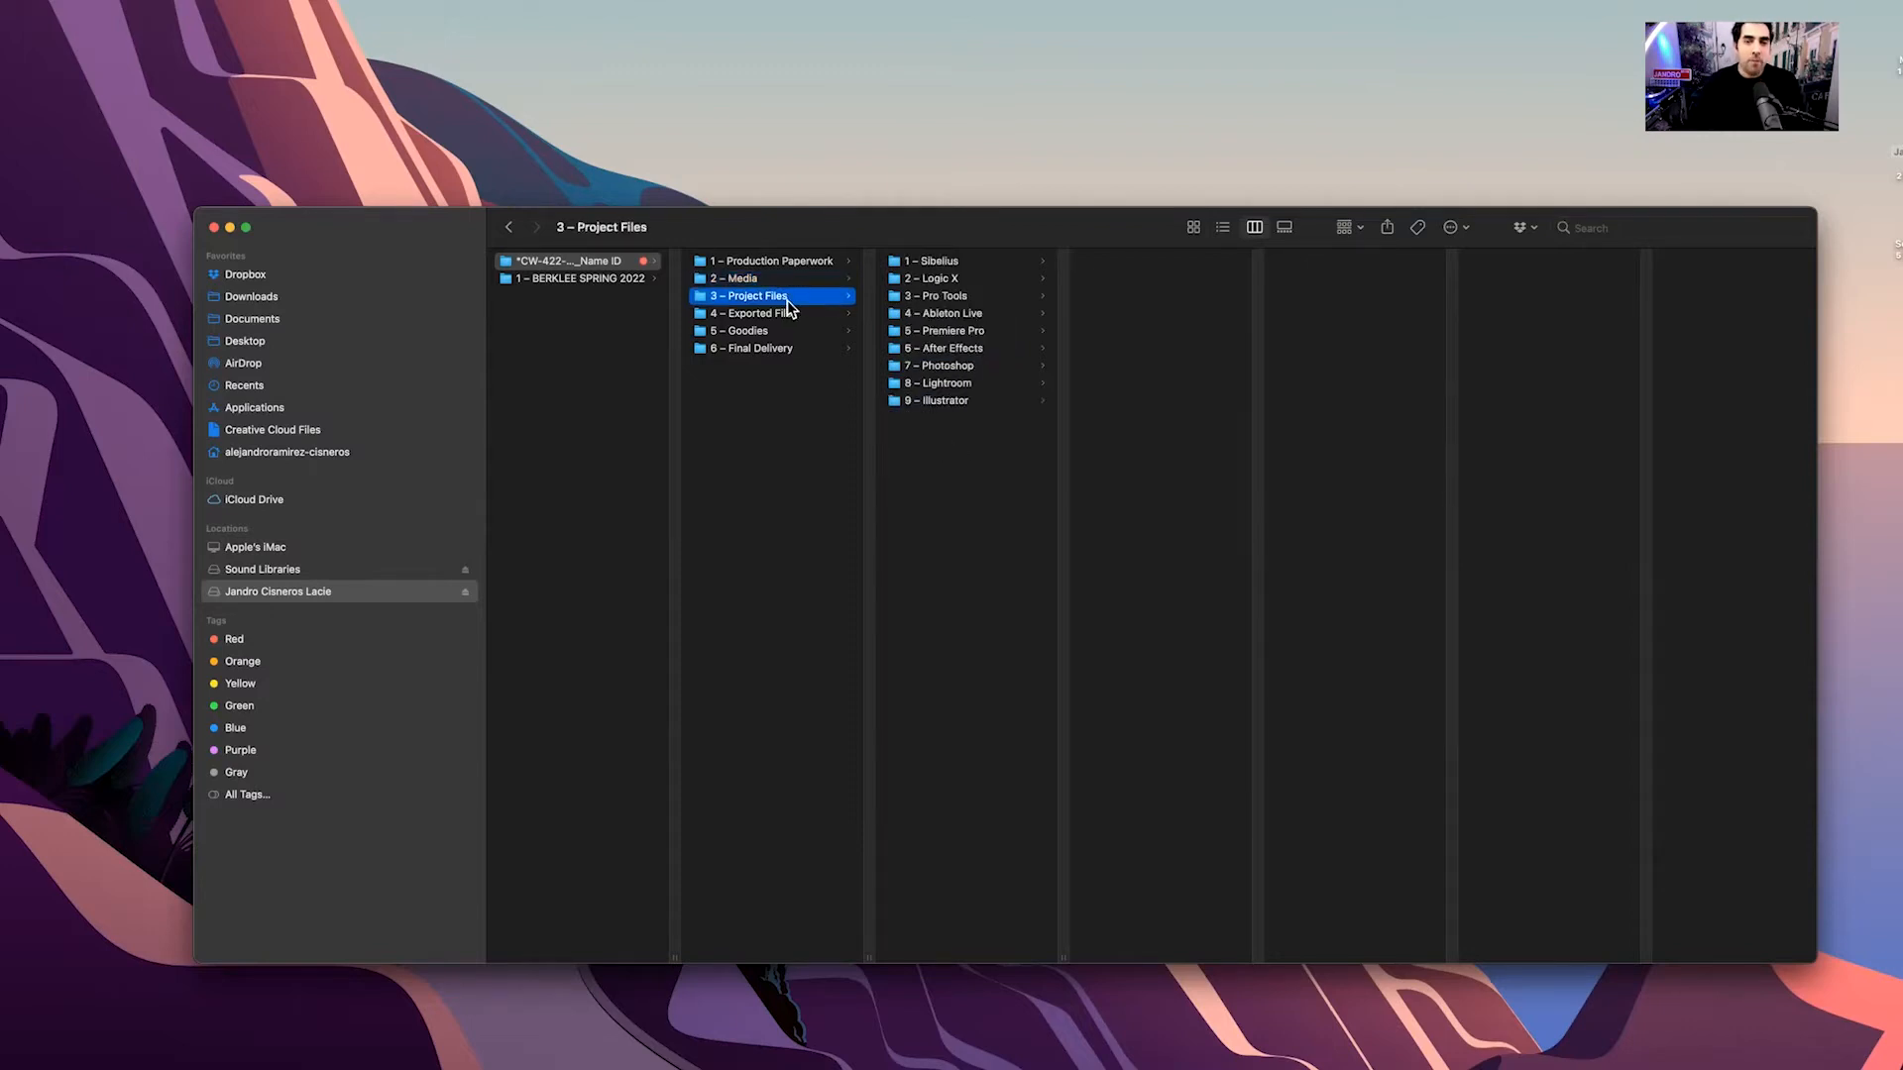
Look through the Sibelius, Logic X and Pro Tools folders, then open 4 – Exported Files
key(super)
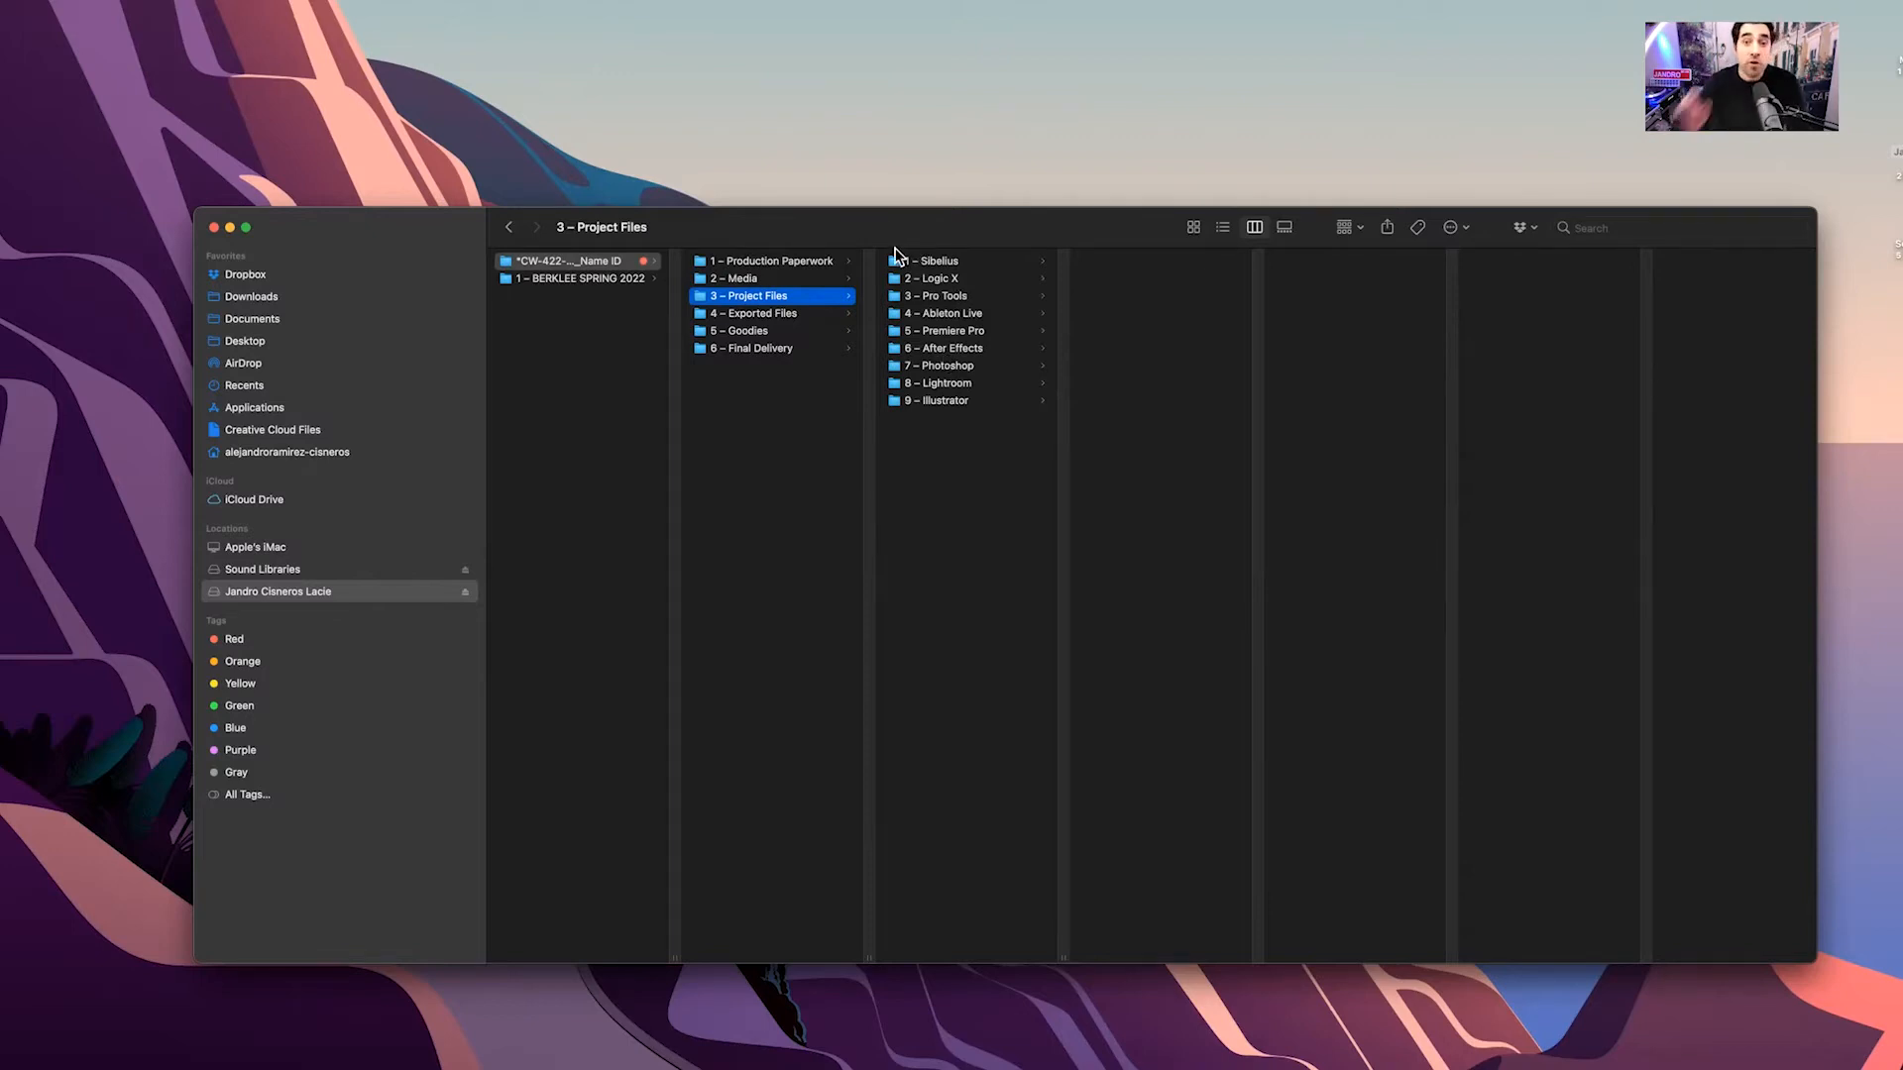
click(942, 264)
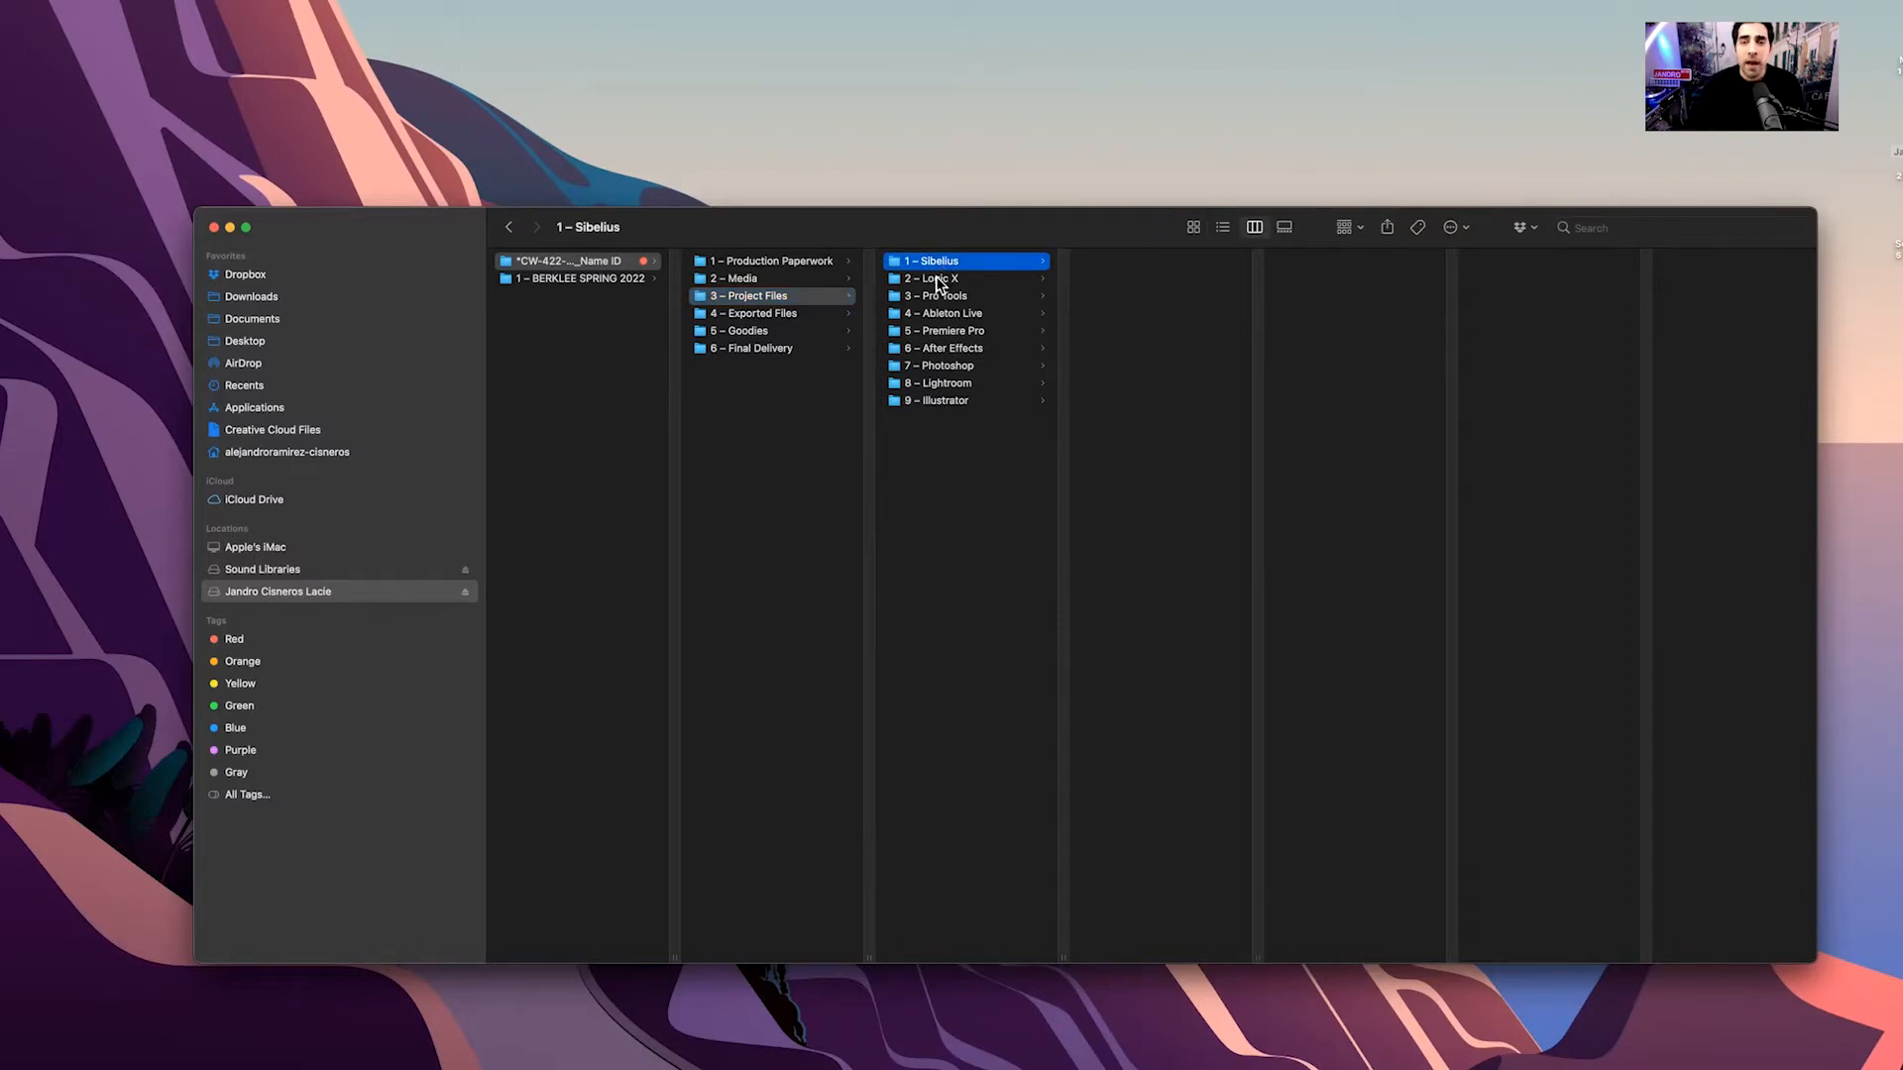
click(937, 279)
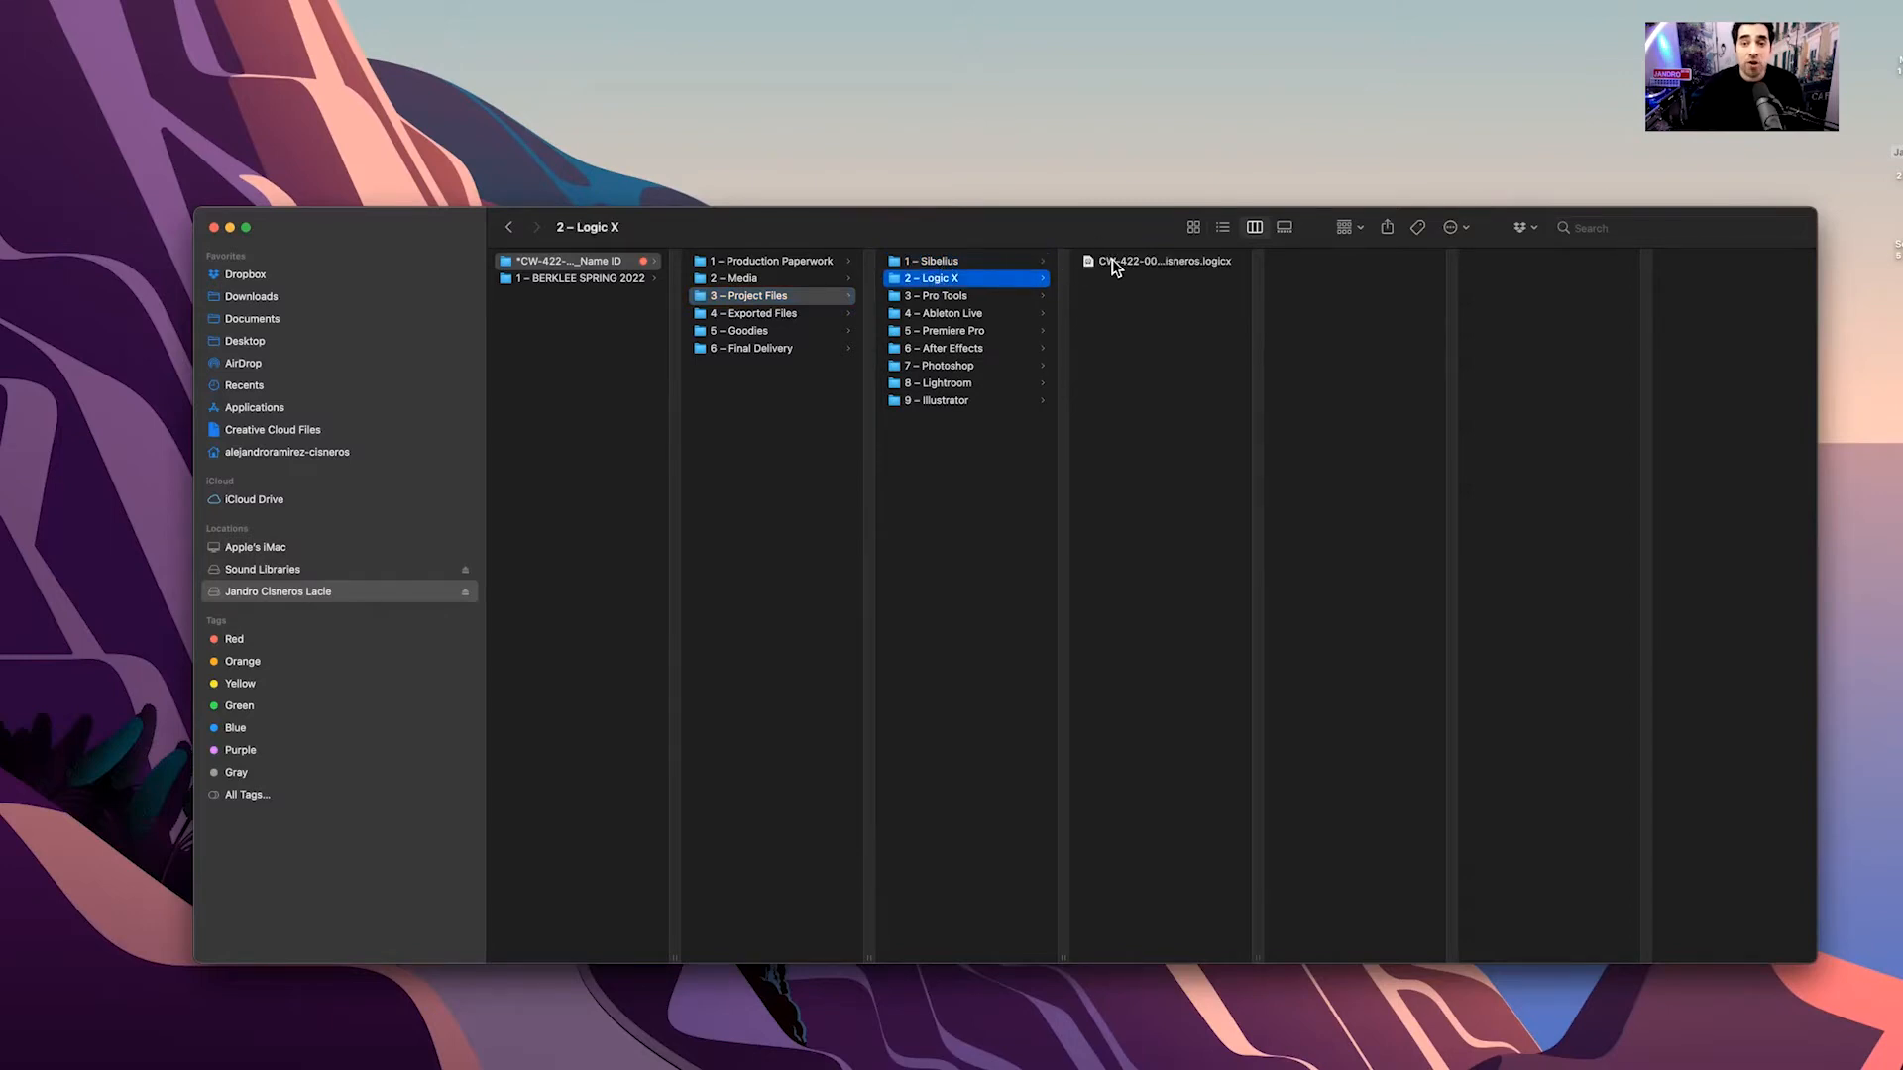
click(1121, 262)
click(941, 296)
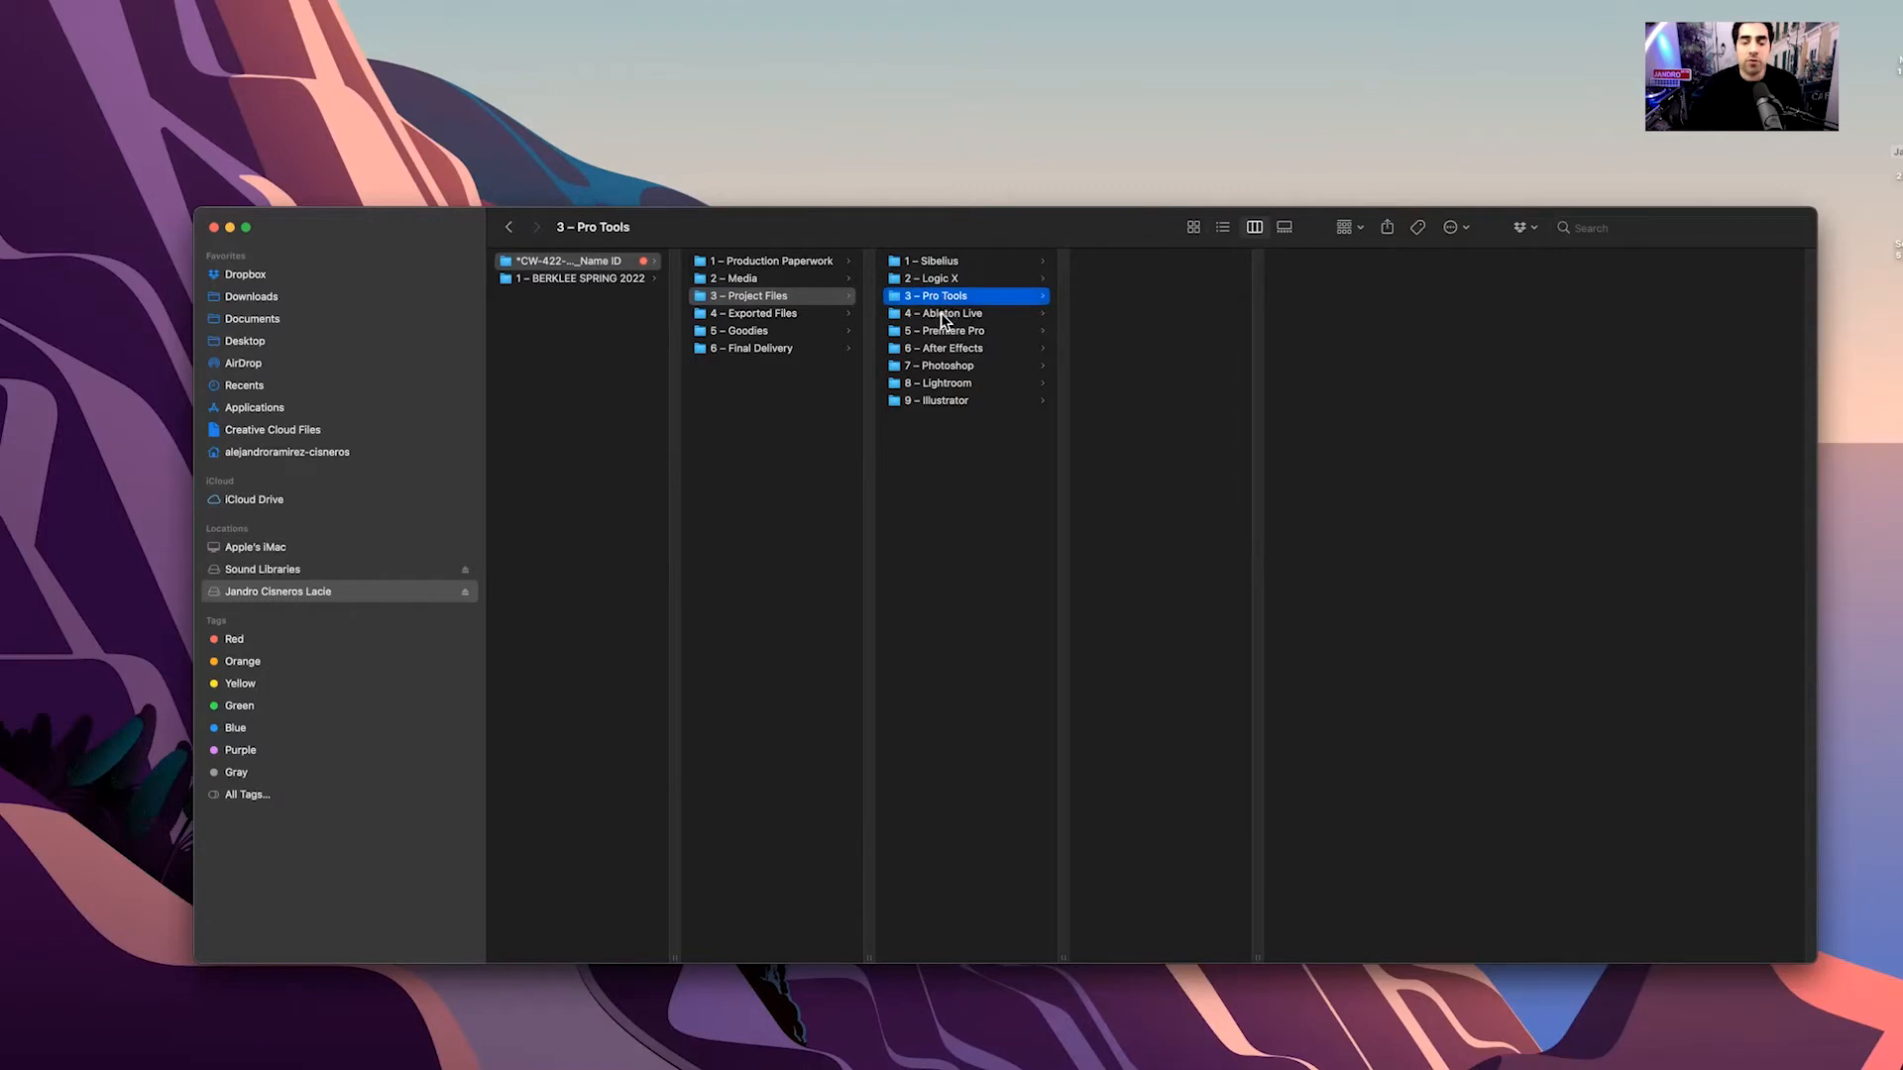
click(791, 315)
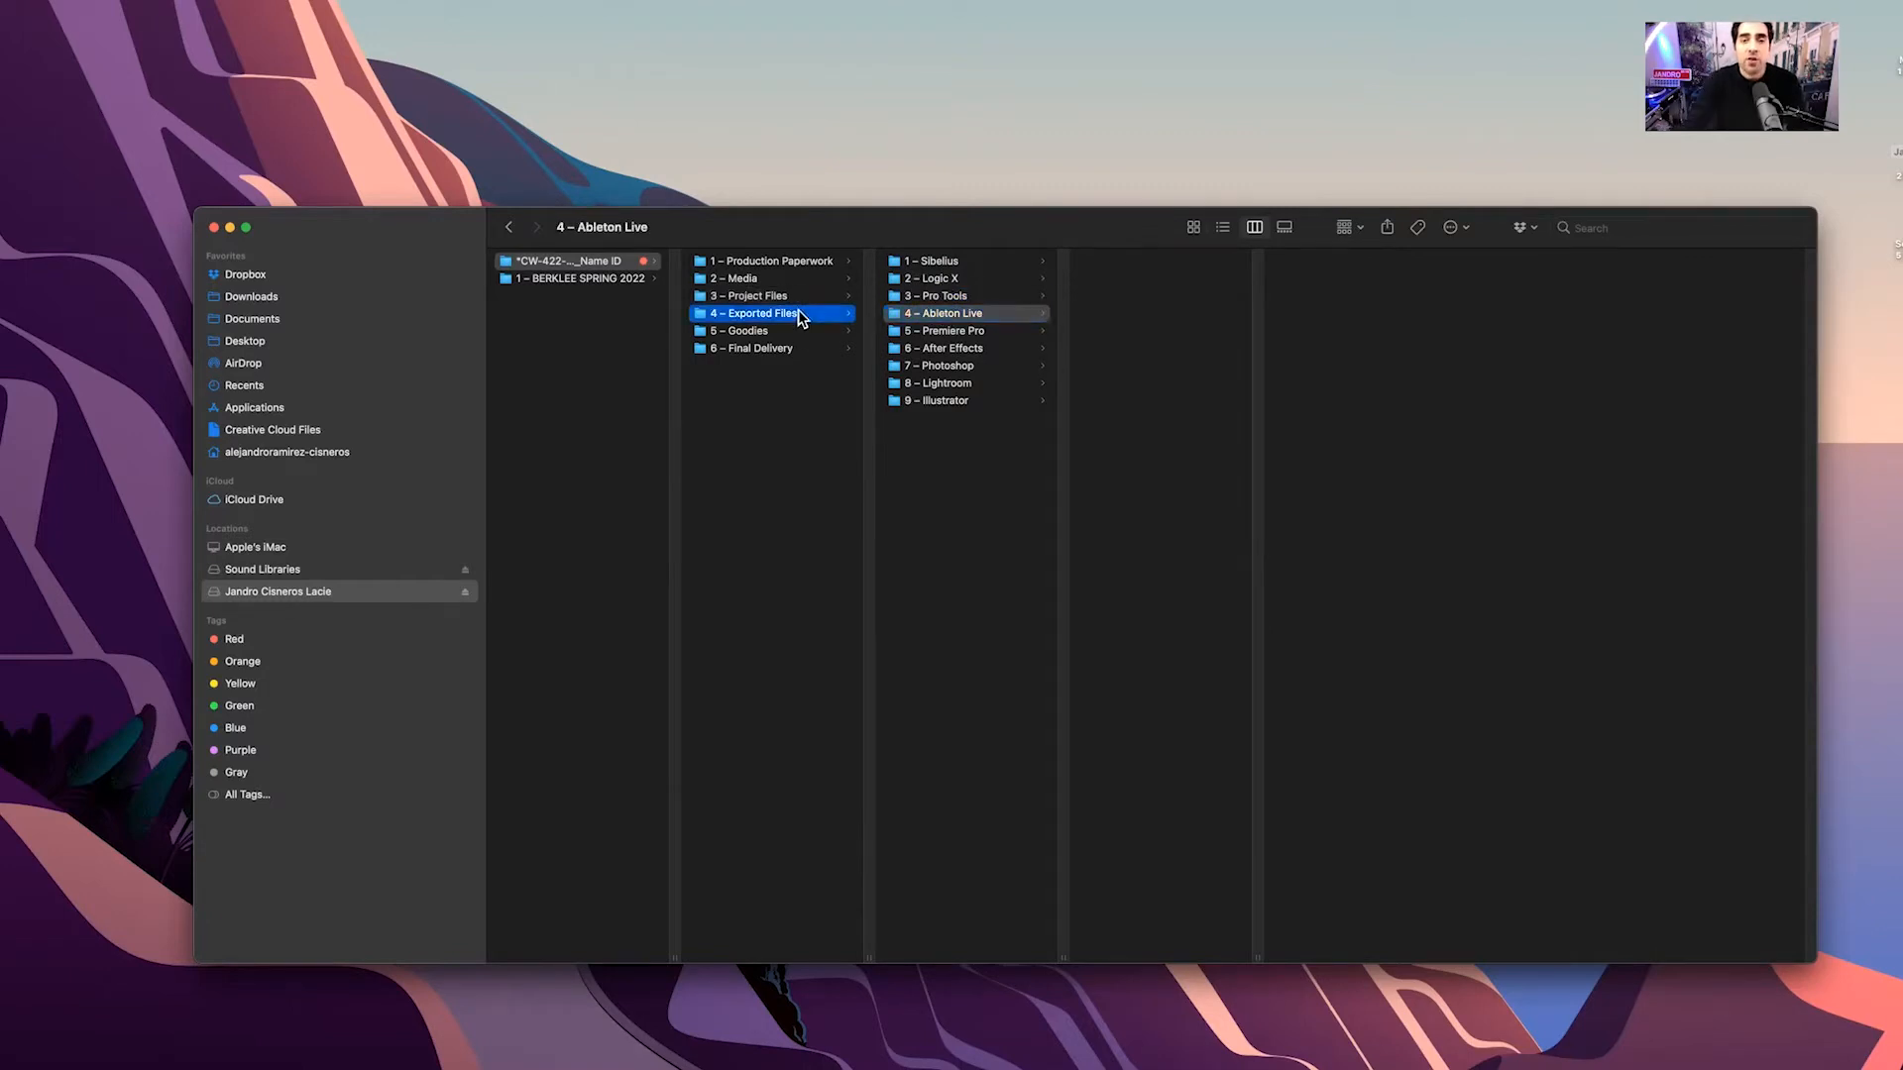
key(super)
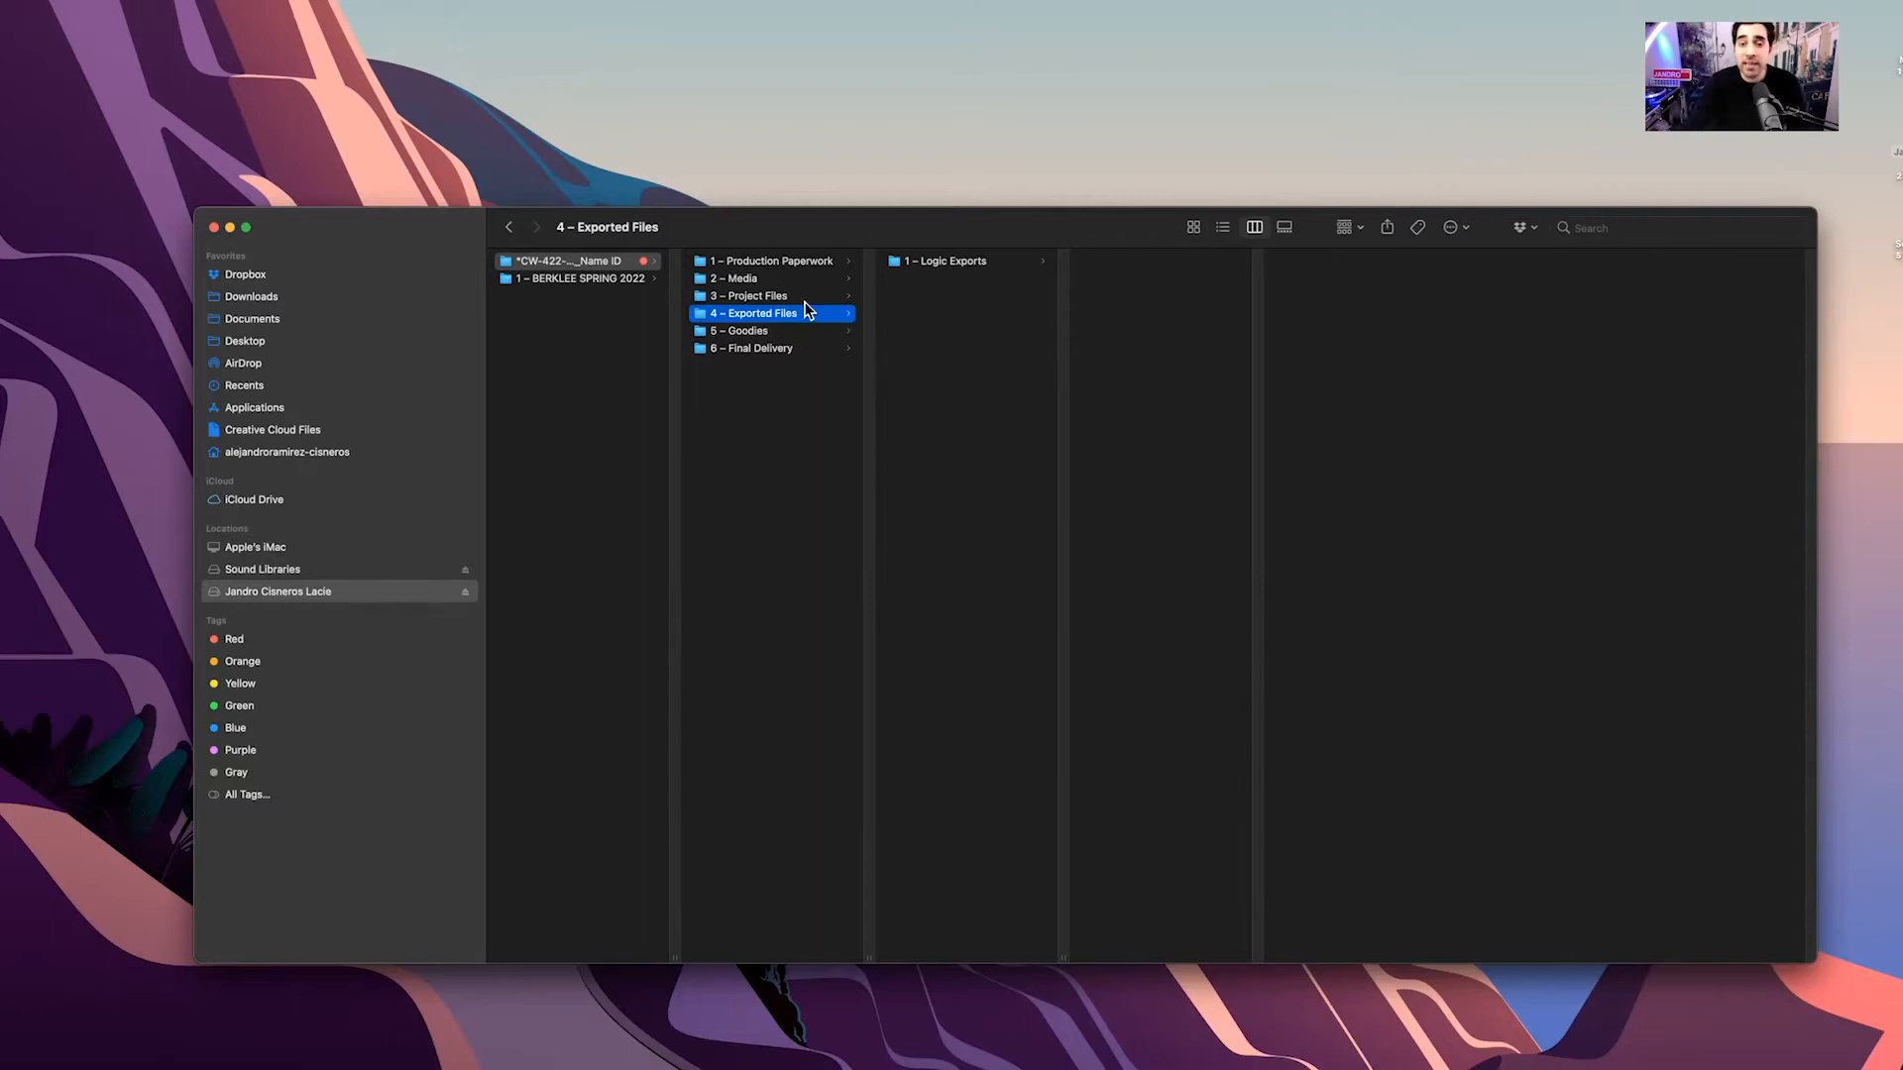
View 1 – Logic Exports, 5 – Goodies and 6 – Final Delivery, then return to the project folder
click(931, 258)
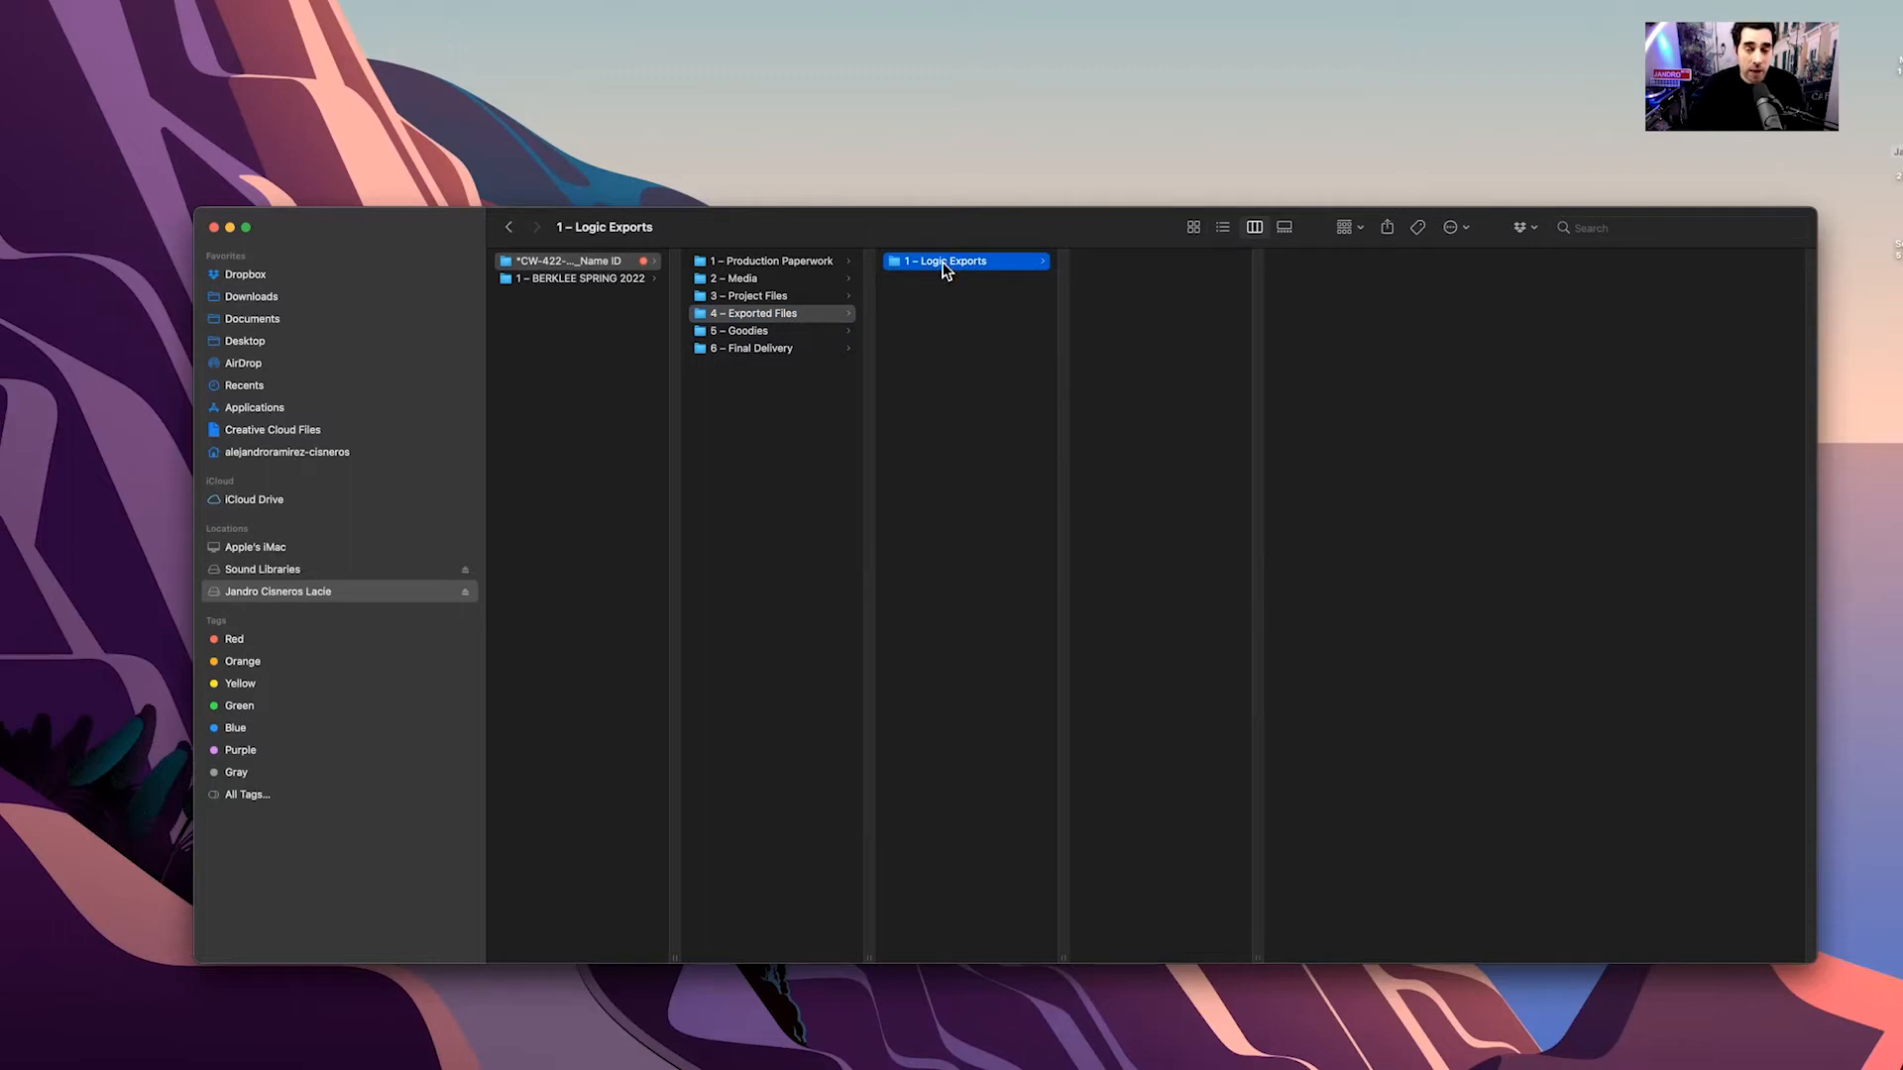
key(super)
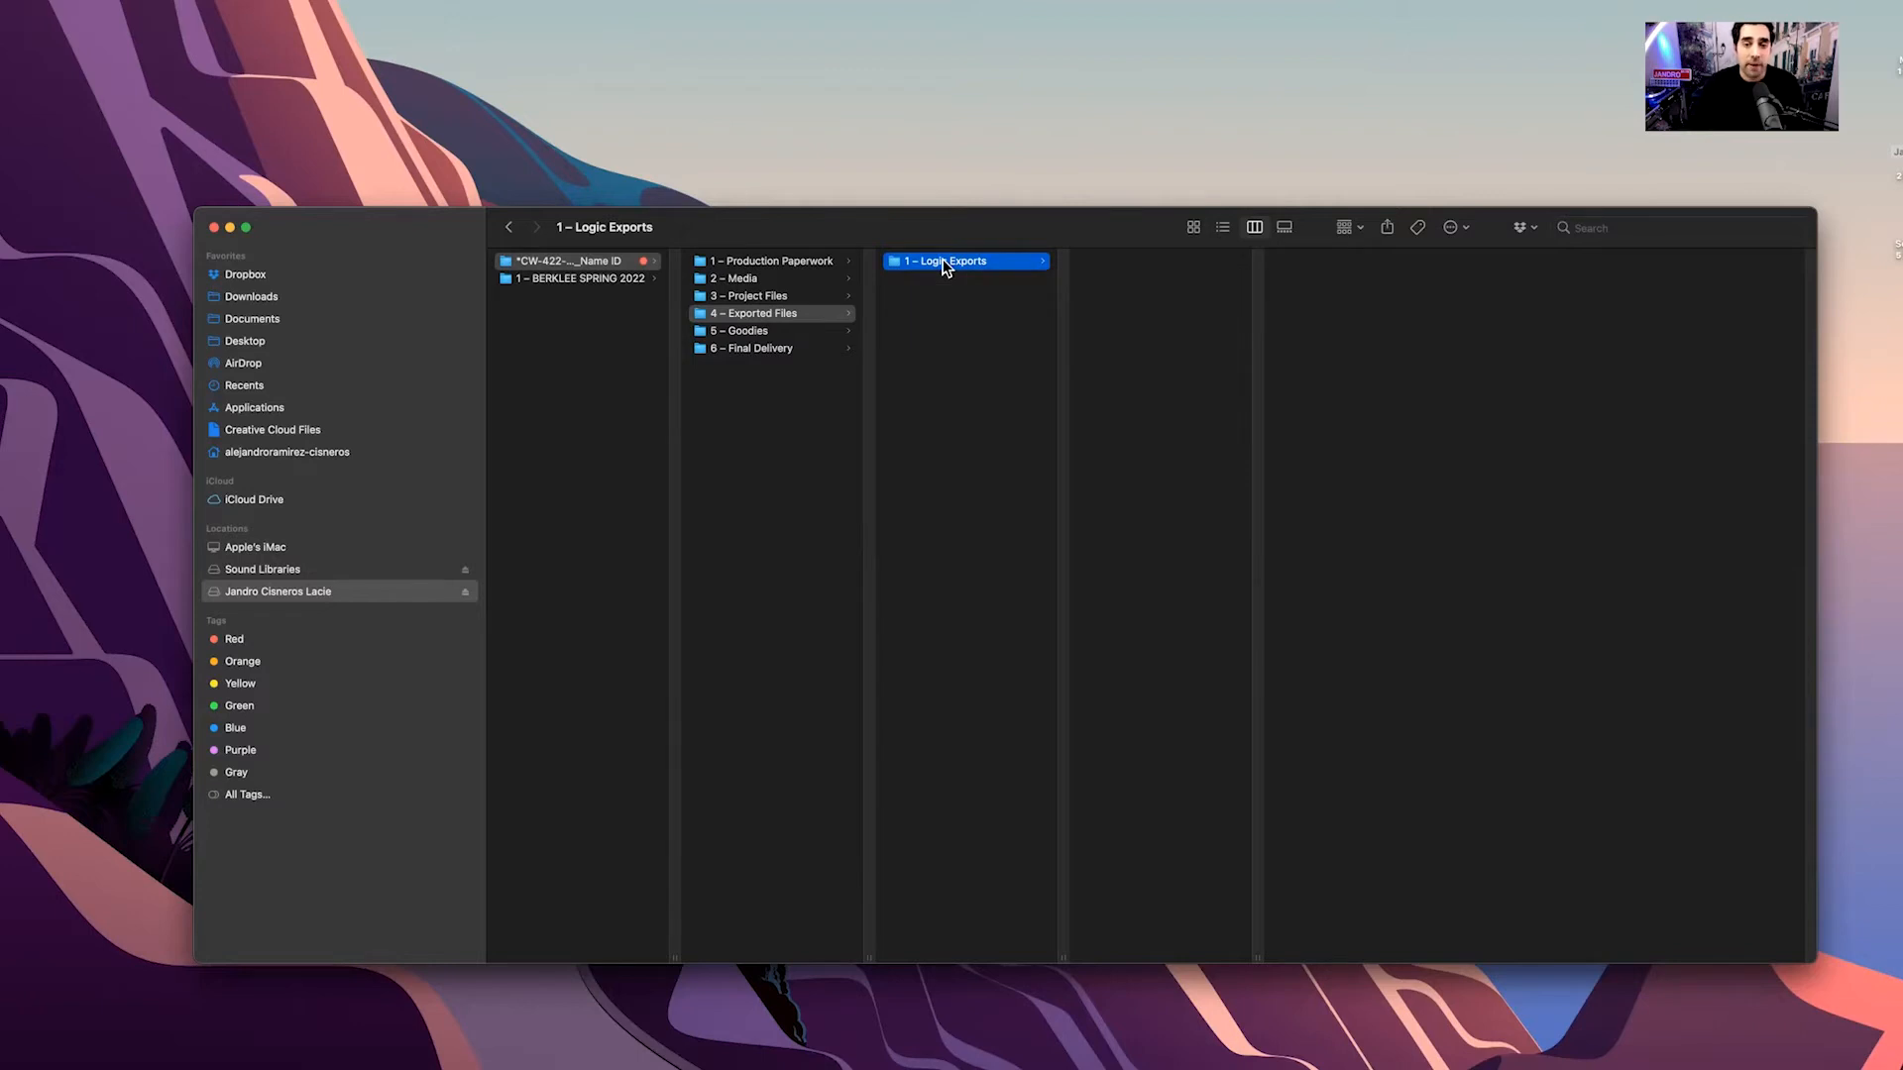
click(751, 334)
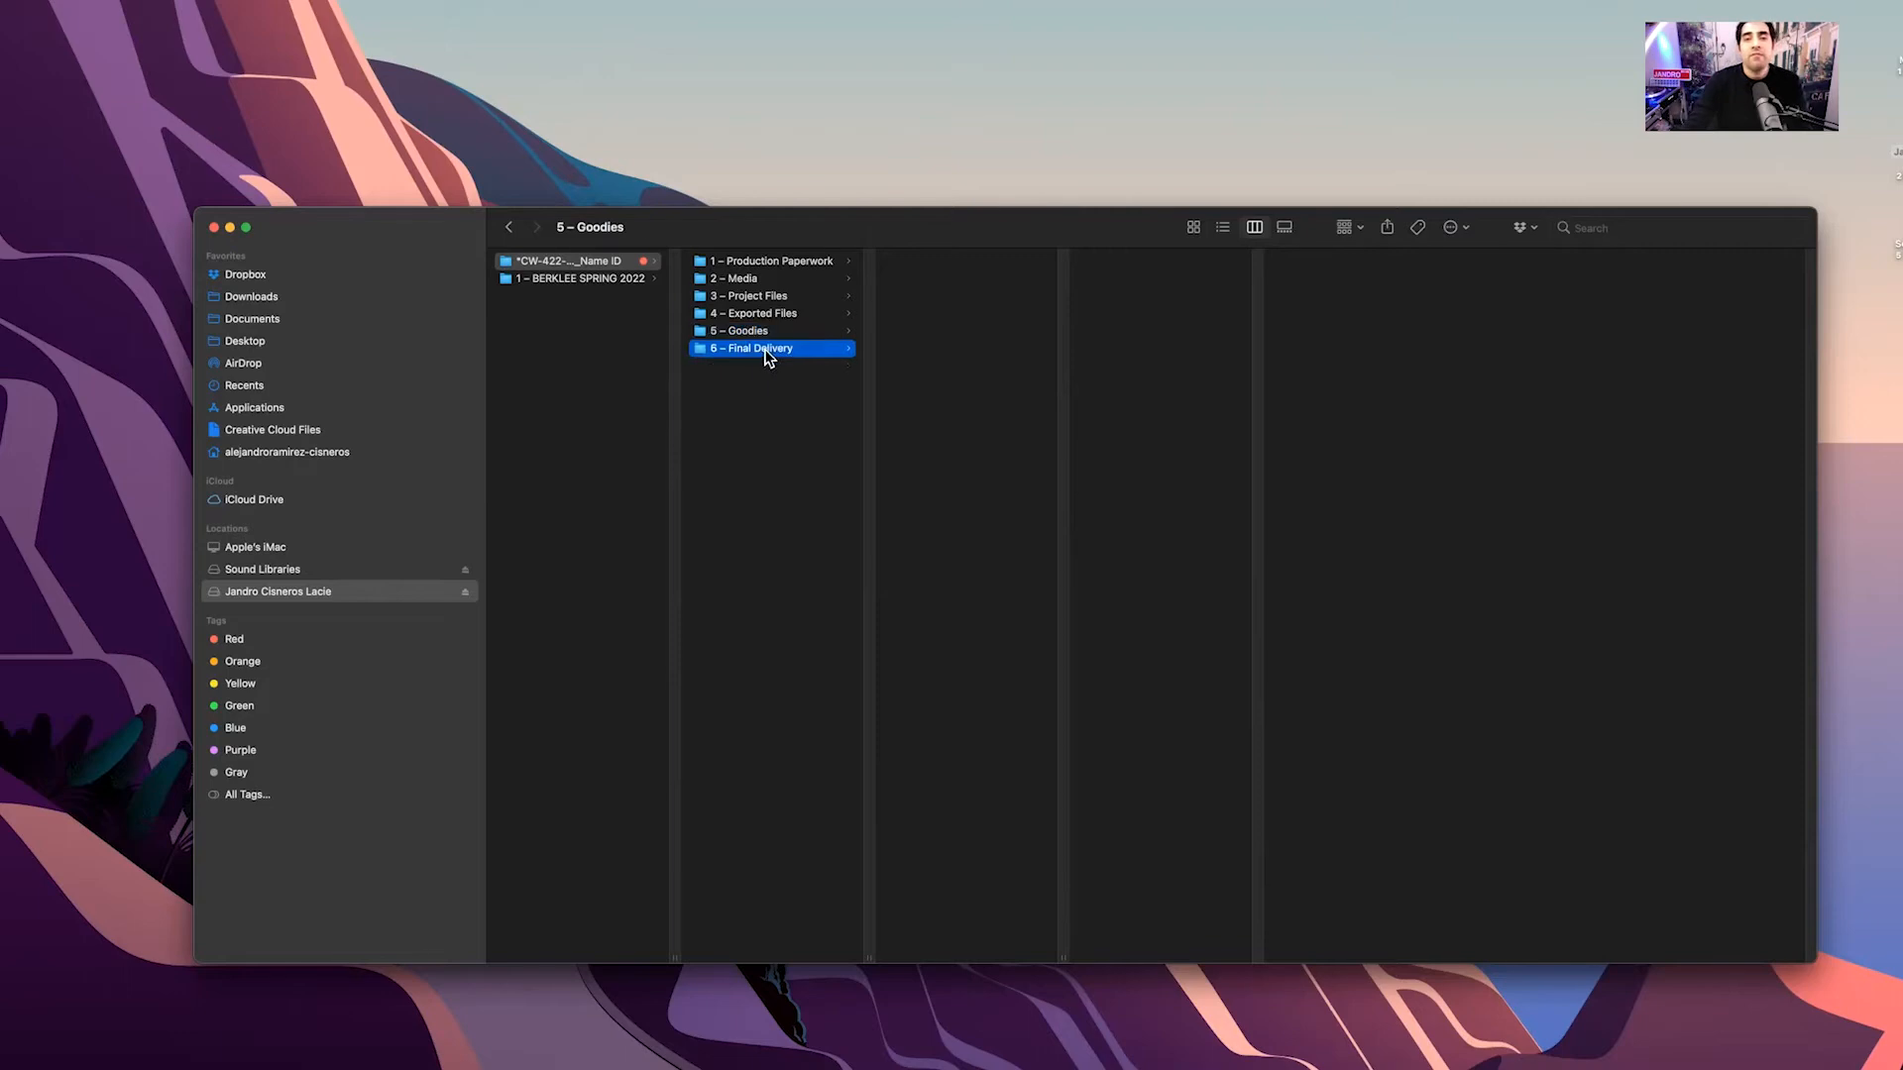
click(765, 357)
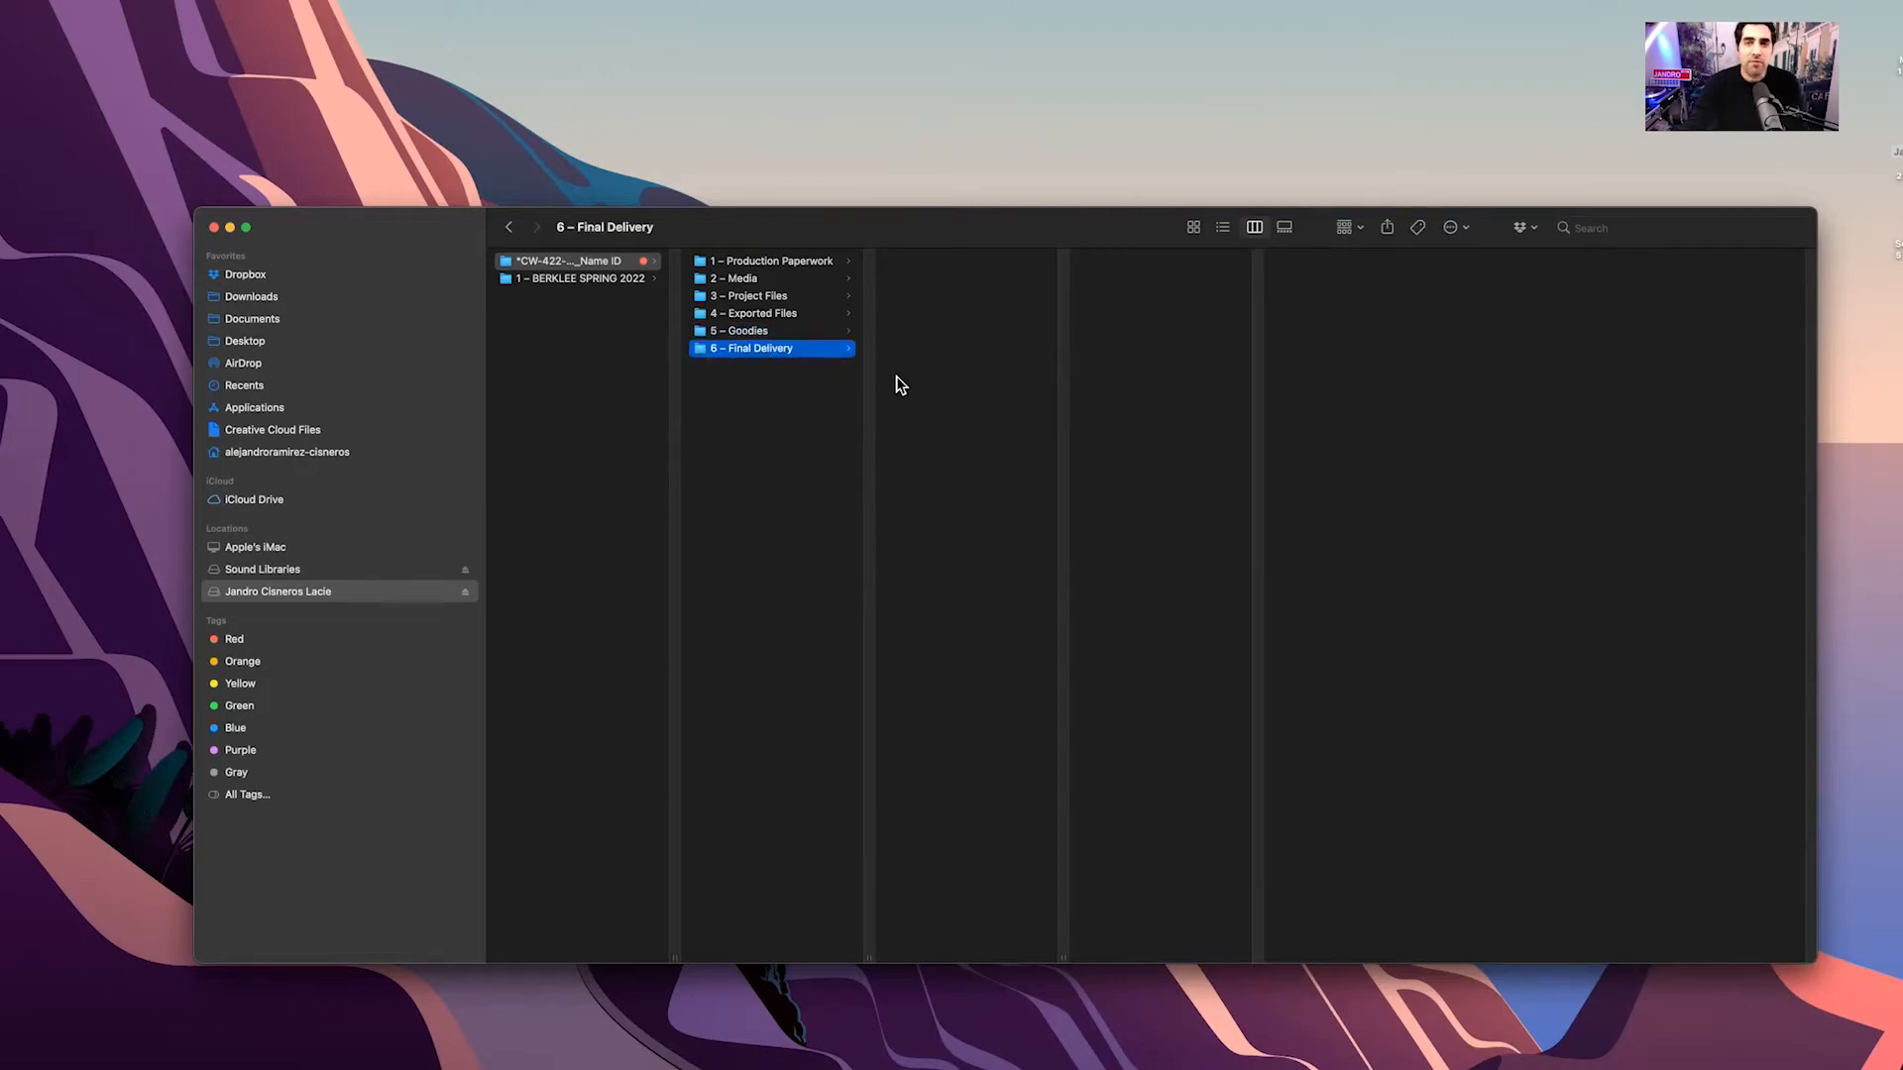
click(753, 474)
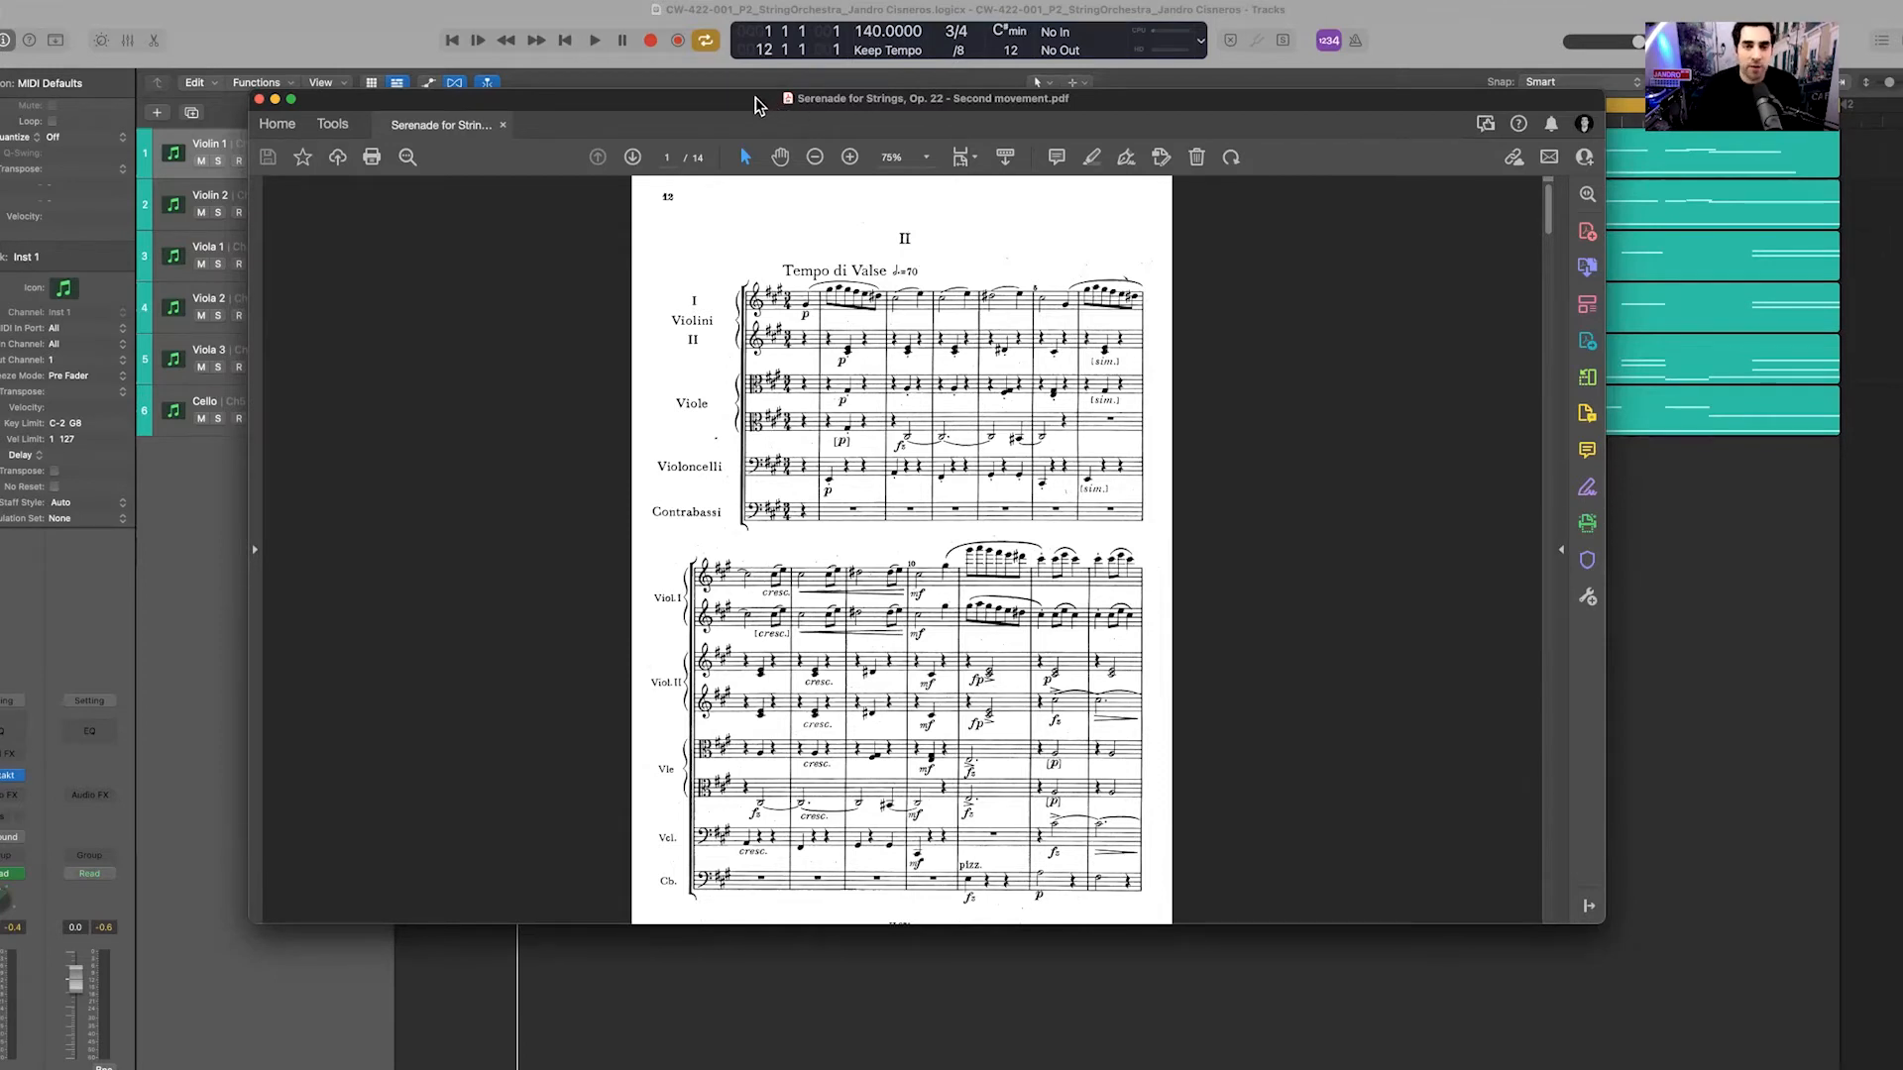
drag(748, 95, 1166, 78)
click(1665, 30)
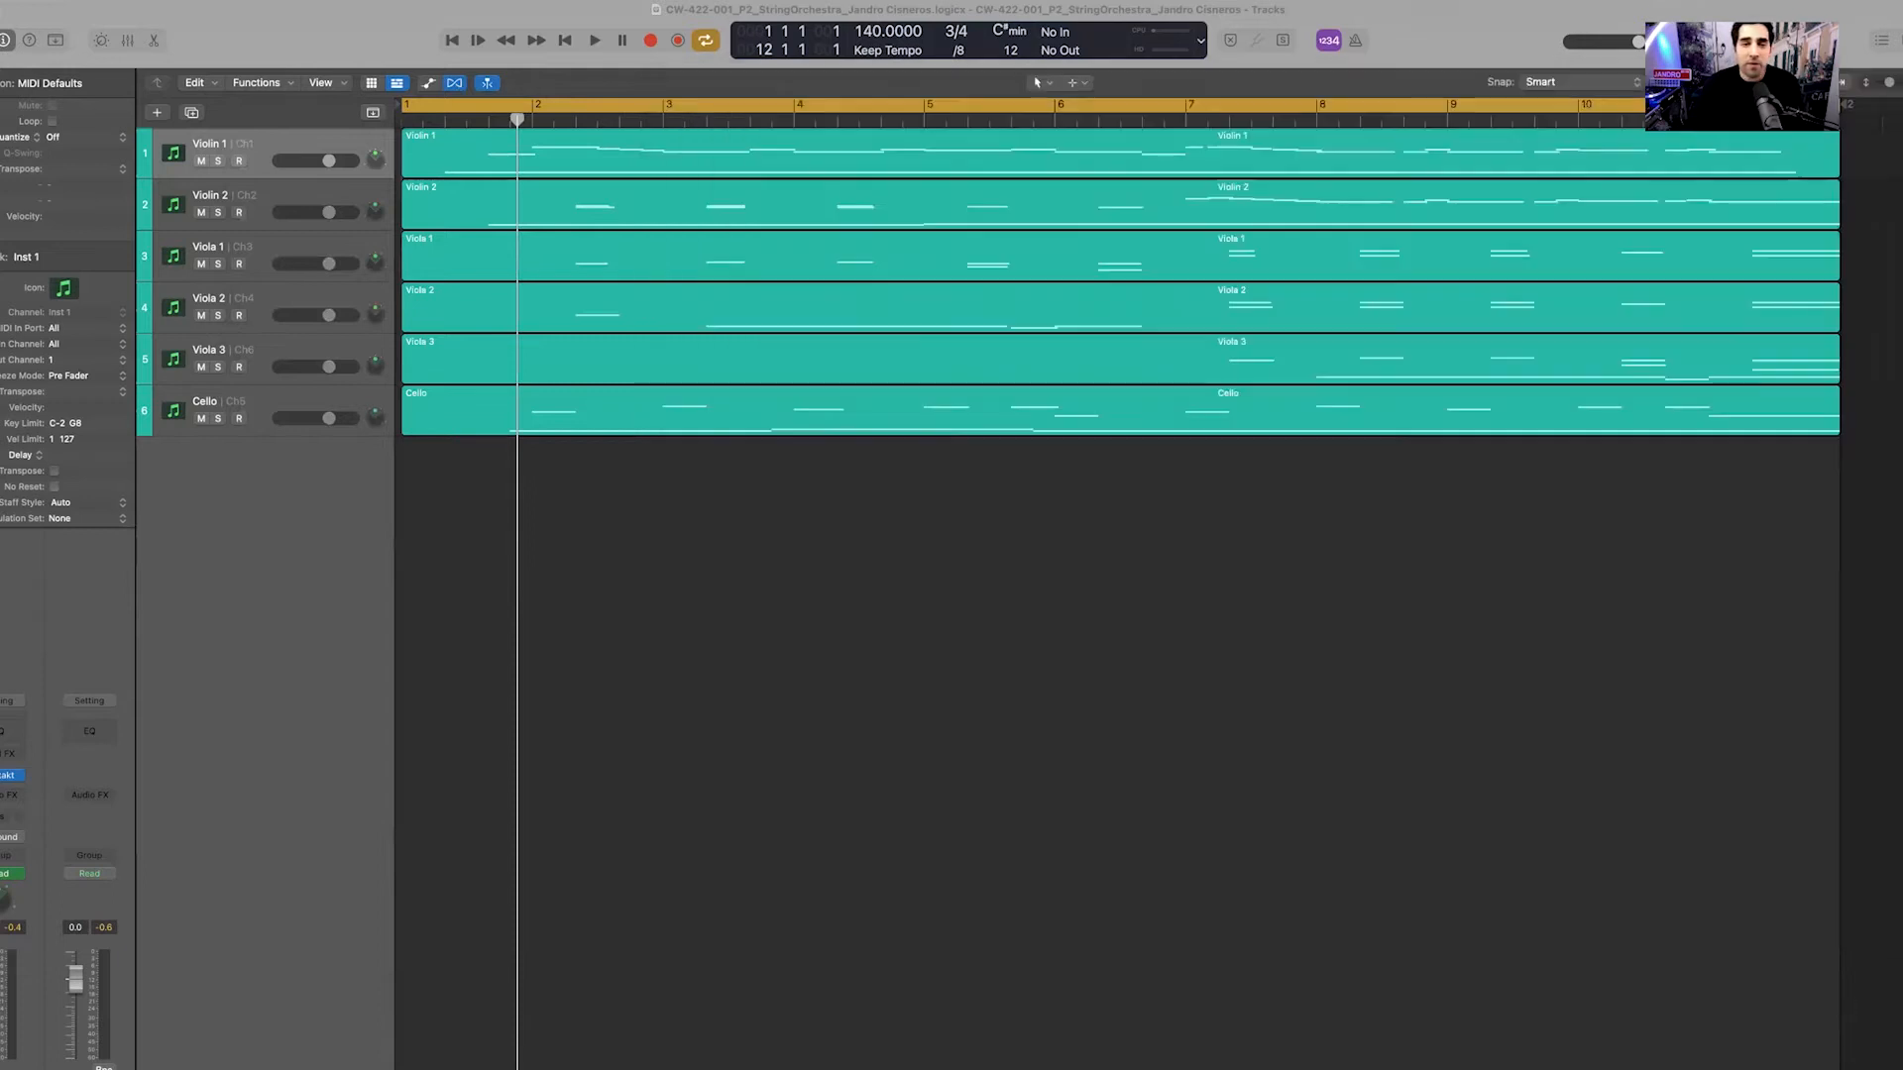
double_click(427, 120)
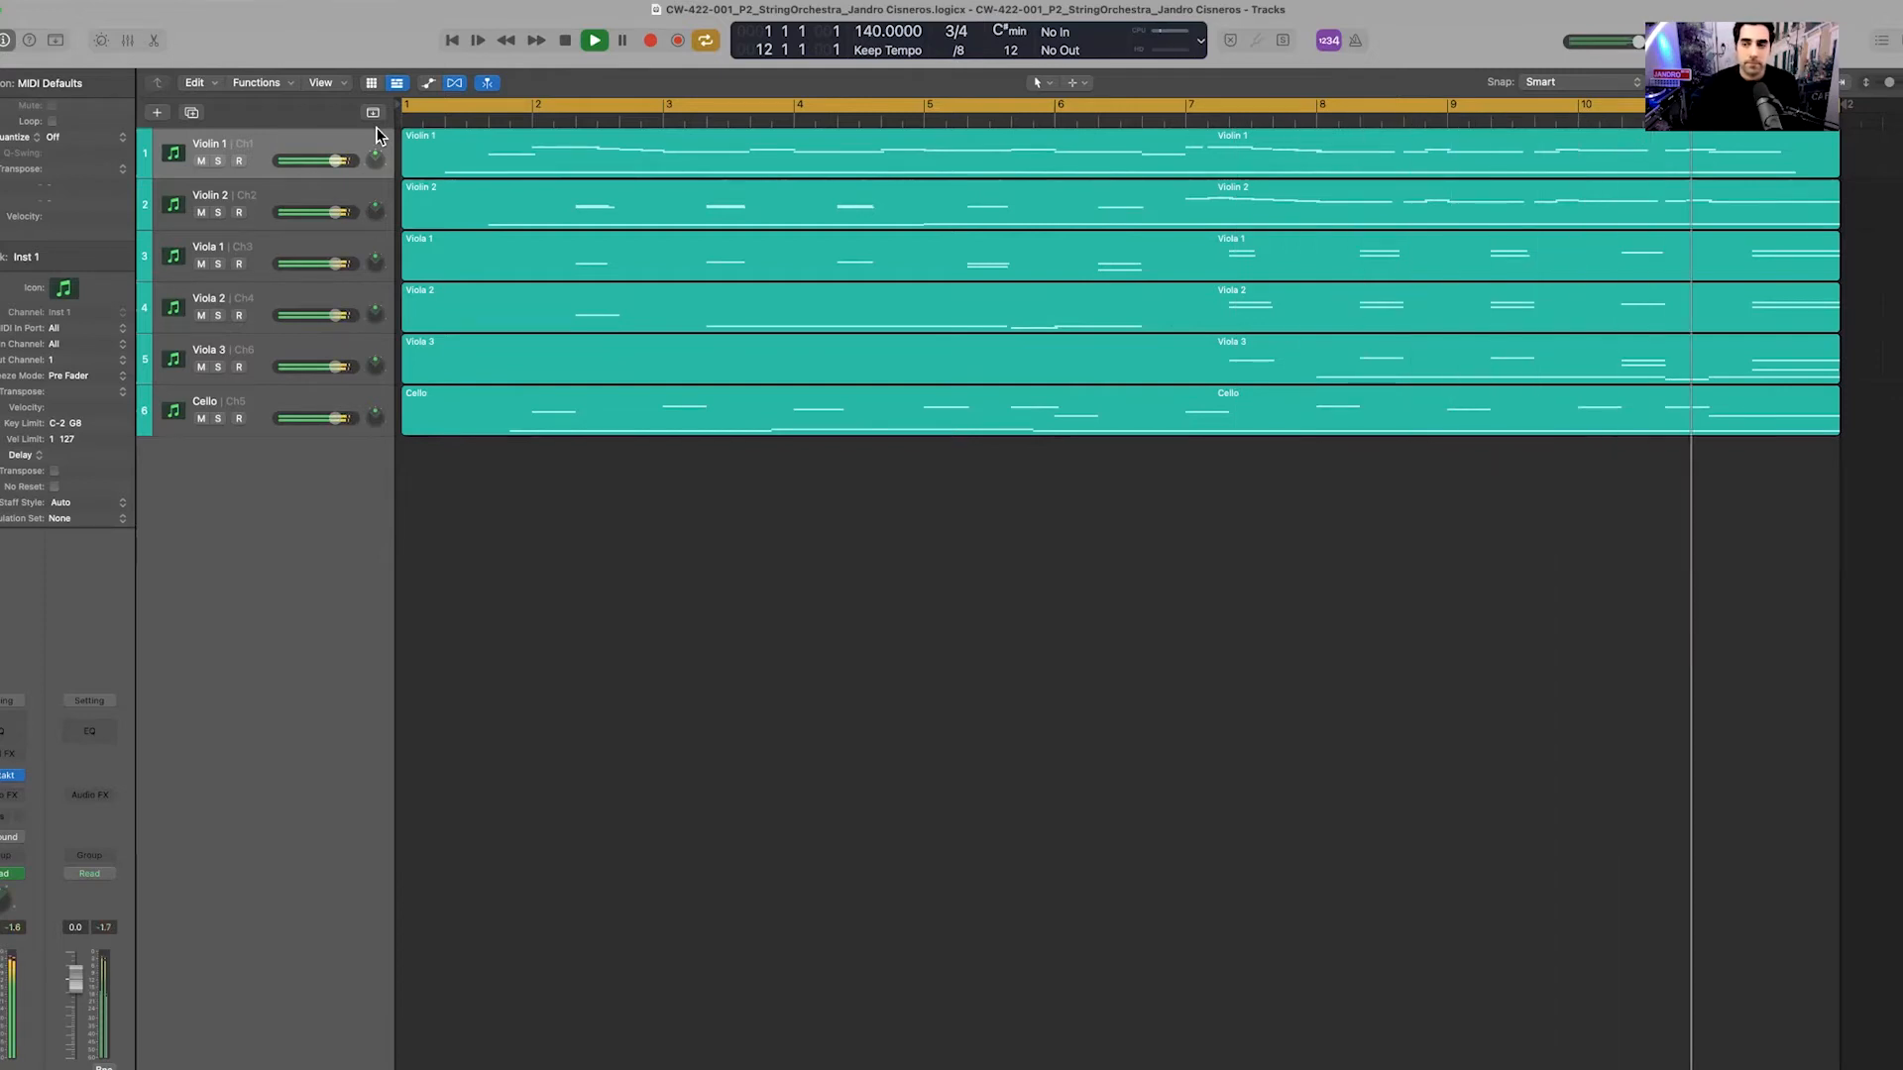
key(space)
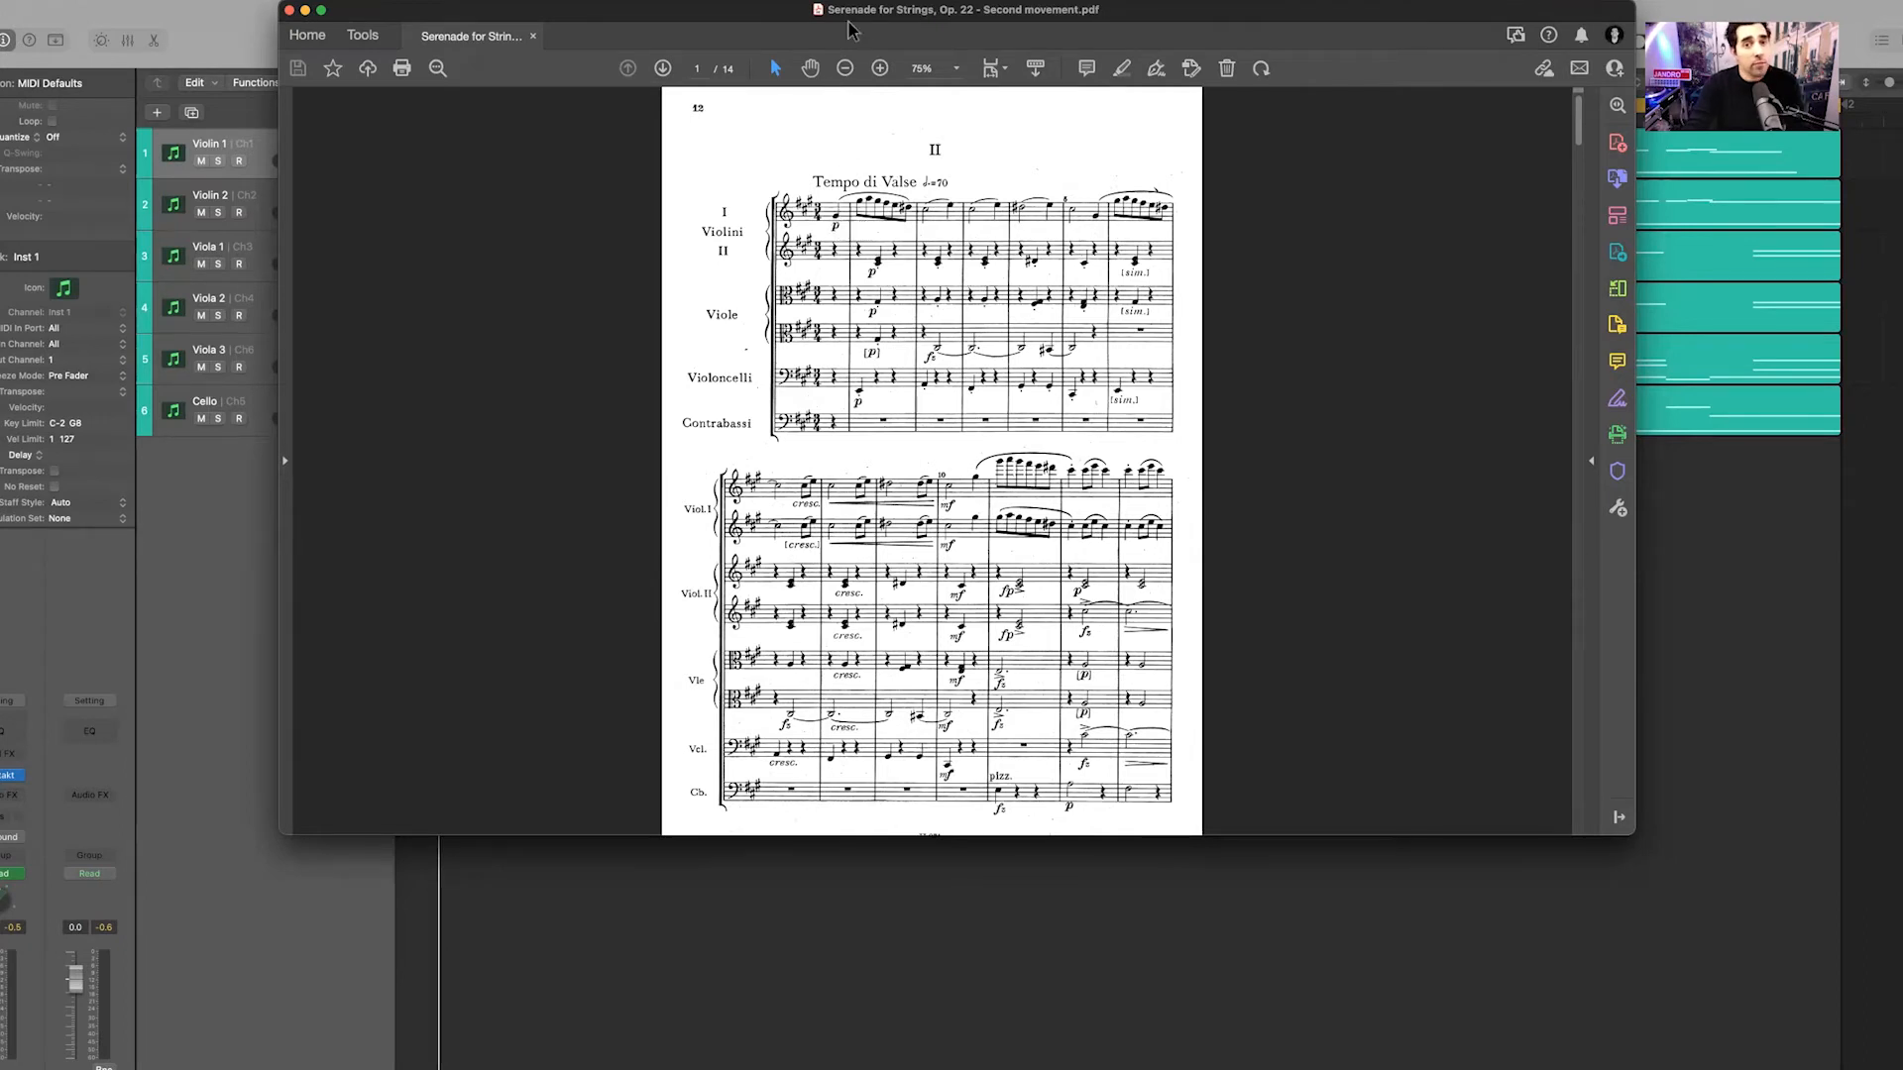
Move the score PDF aside, deselect the string regions, and start the cycle range and playhead at bar 1
drag(1451, 9, 1902, 10)
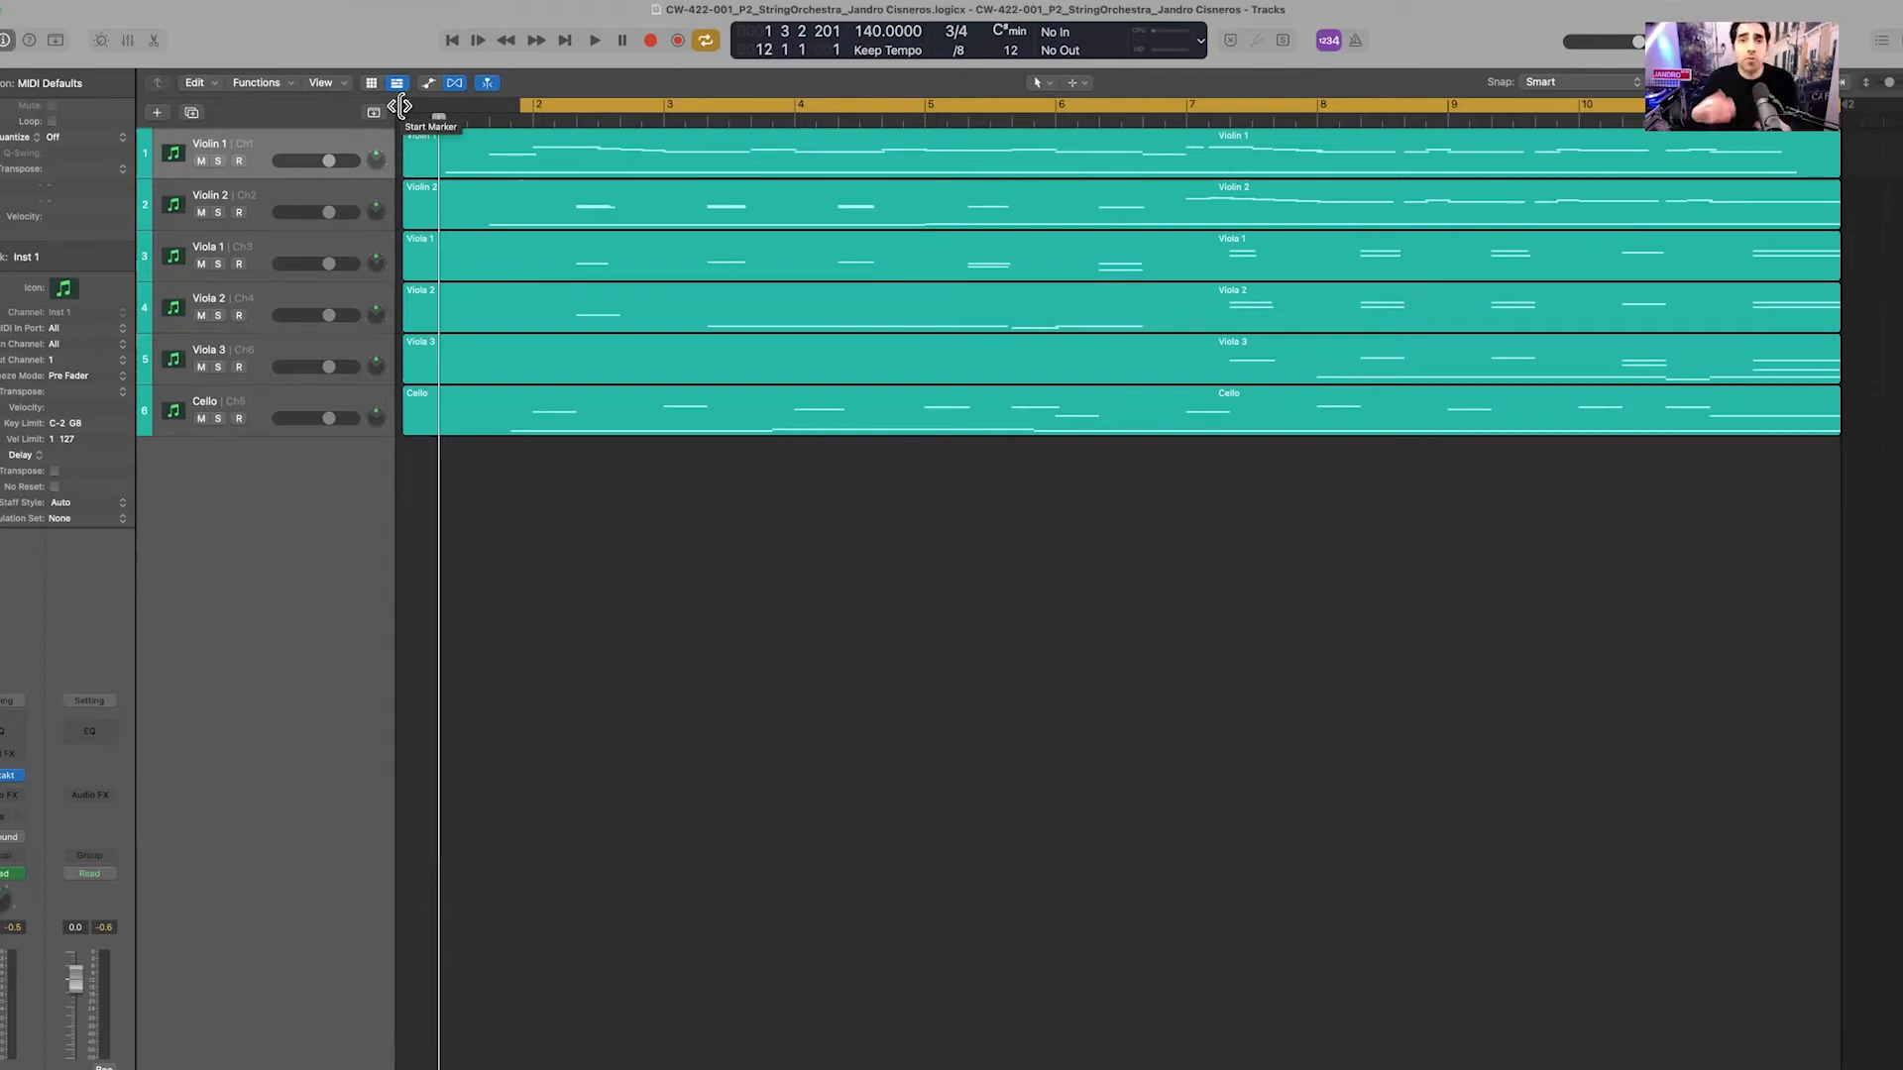
mouse_move(401, 106)
mouse_down()
mouse_move(437, 106)
mouse_move(4, 129)
mouse_move(0, 148)
mouse_move(514, 118)
mouse_up()
click(637, 526)
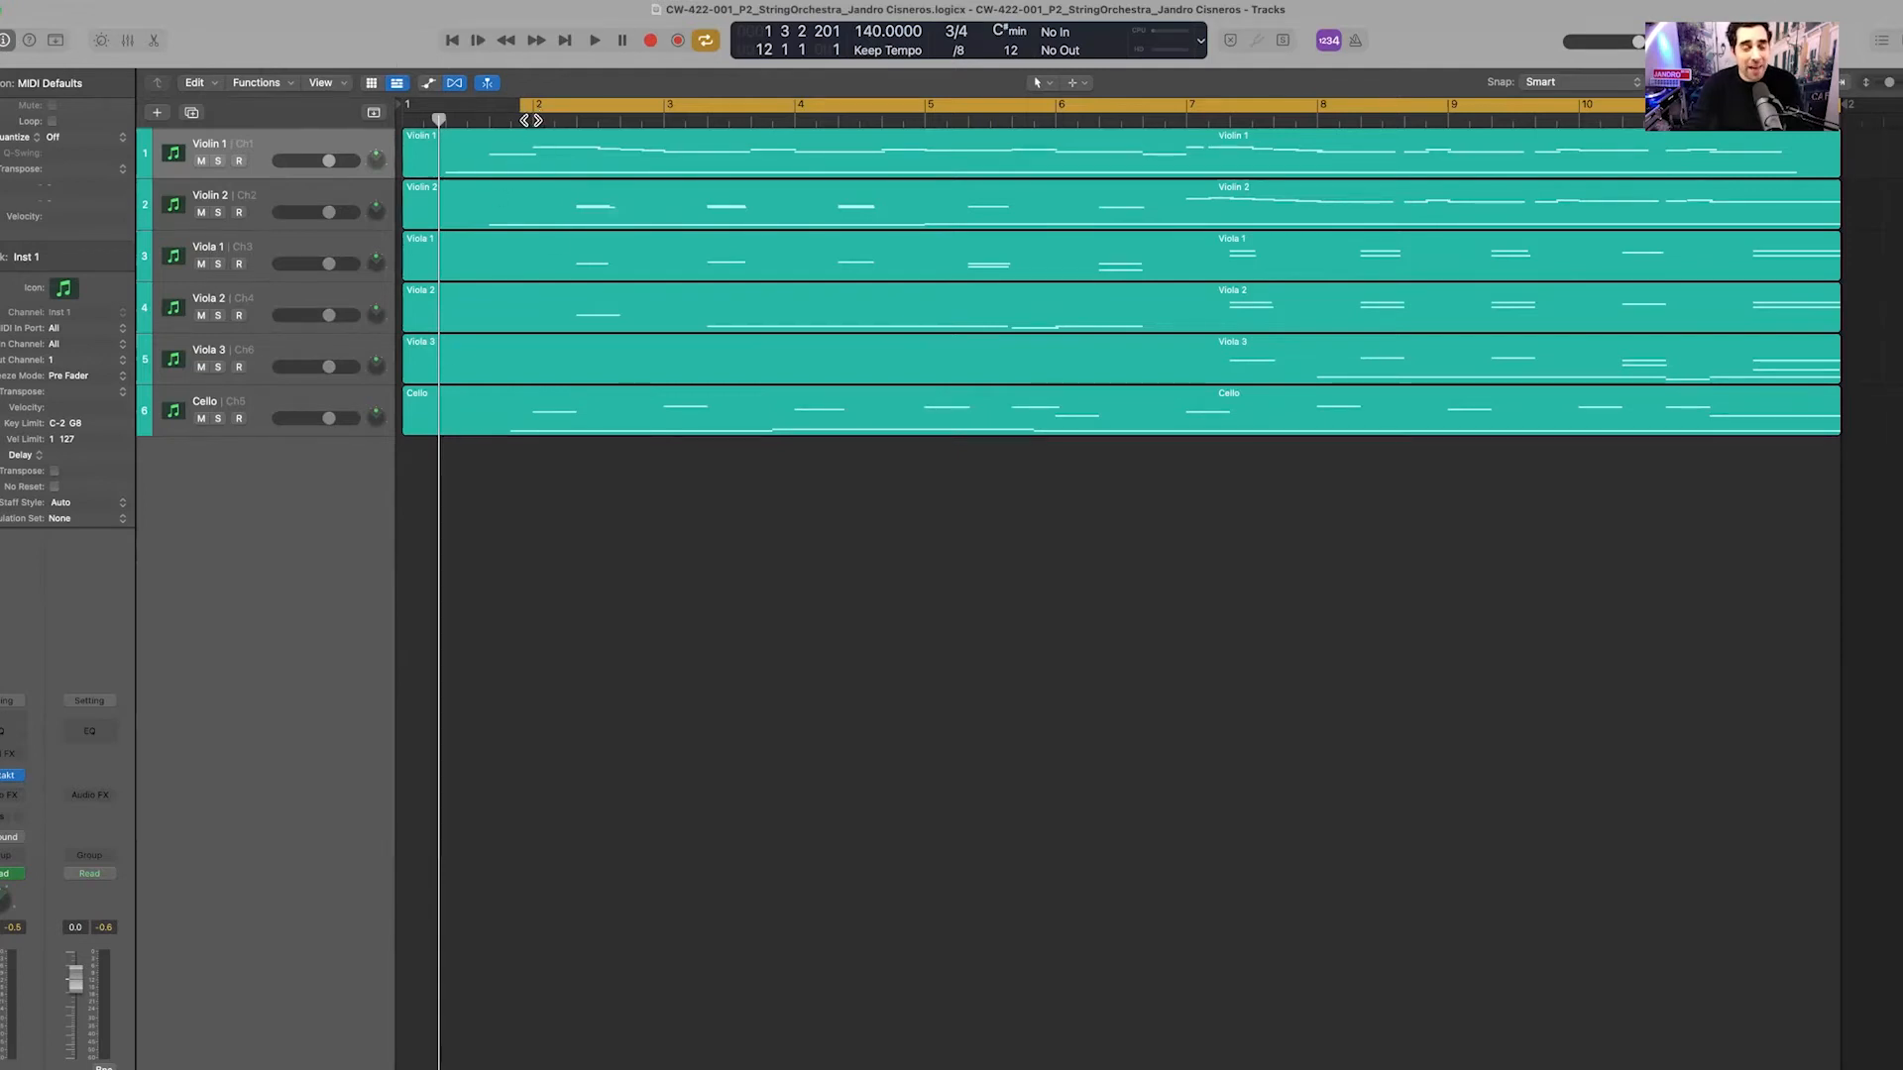
drag(520, 109, 406, 112)
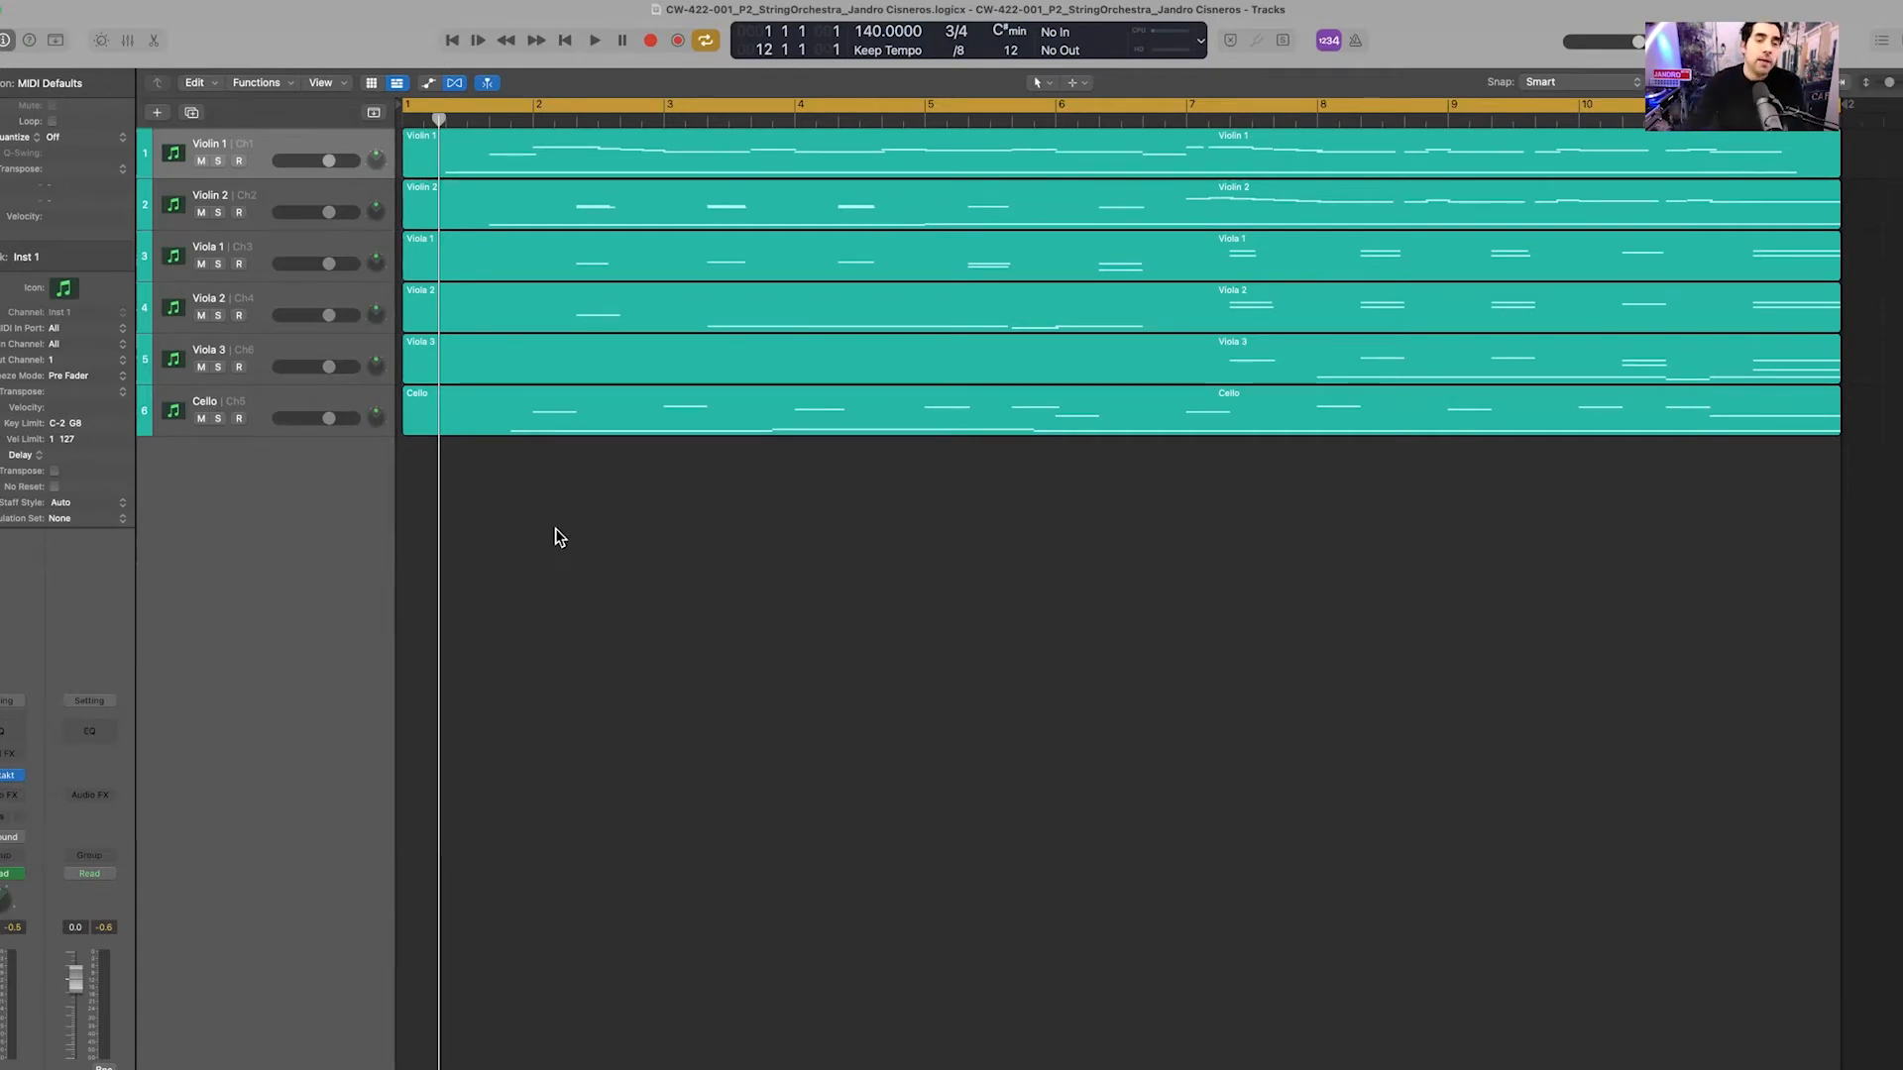
mouse_move(437, 120)
mouse_down()
mouse_move(401, 120)
mouse_move(502, 120)
mouse_move(405, 135)
mouse_up()
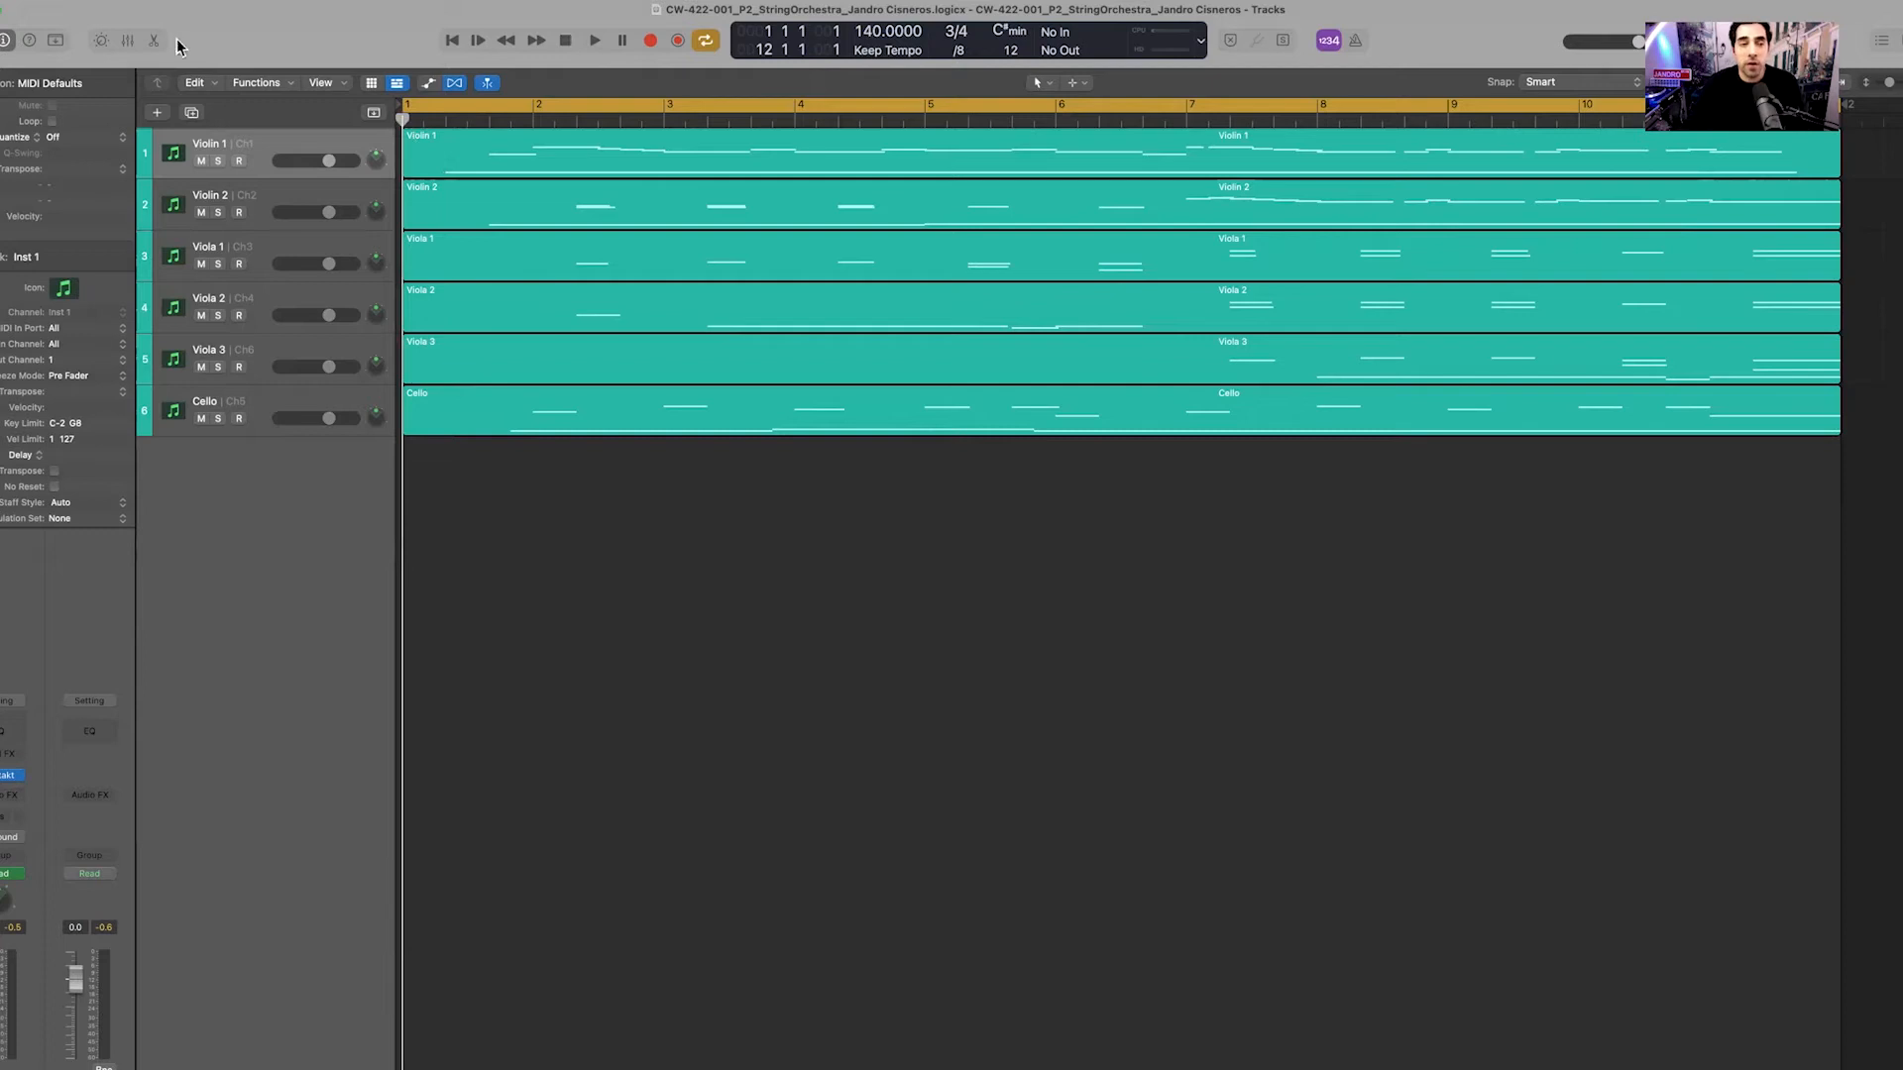
In the Bounce dialog (Cmd+B), keep Wave at 24 Bit, choose 48000 sample rate and Interleaved
click(69, 2)
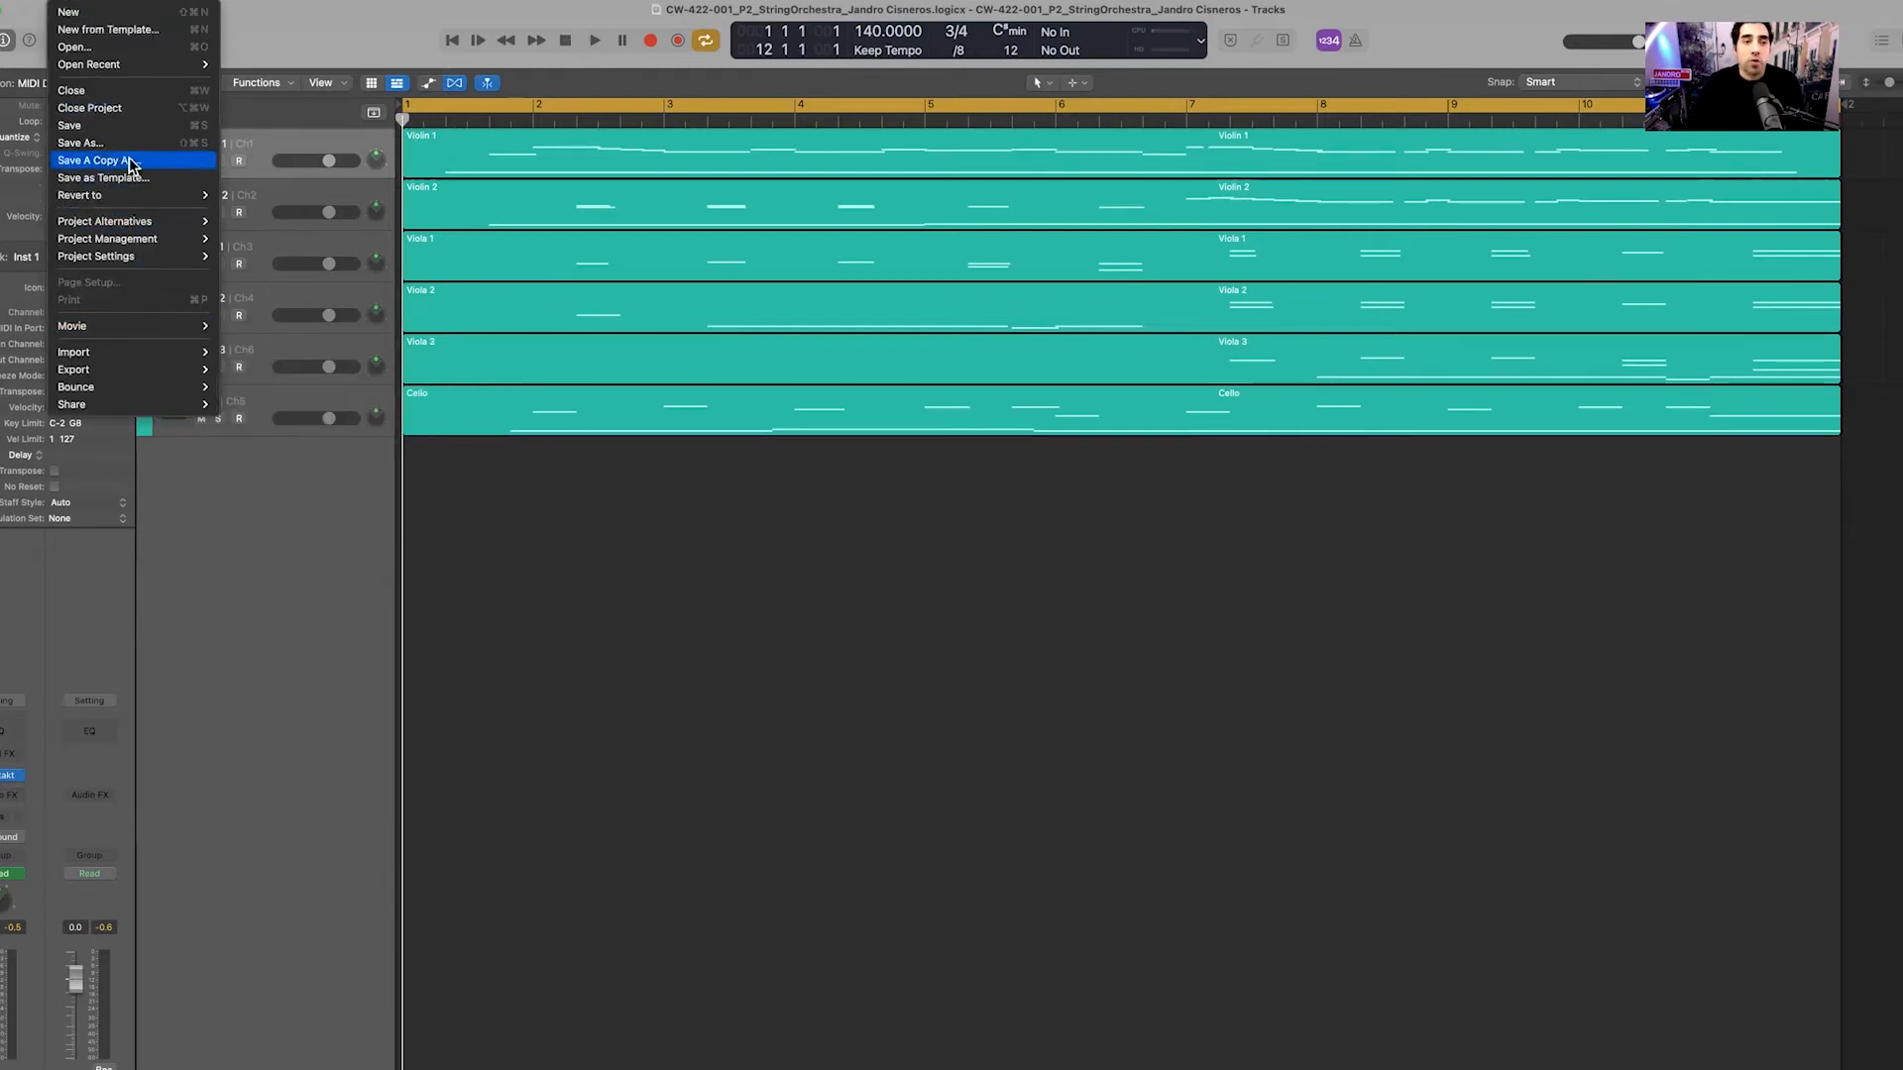
mouse_move(107, 393)
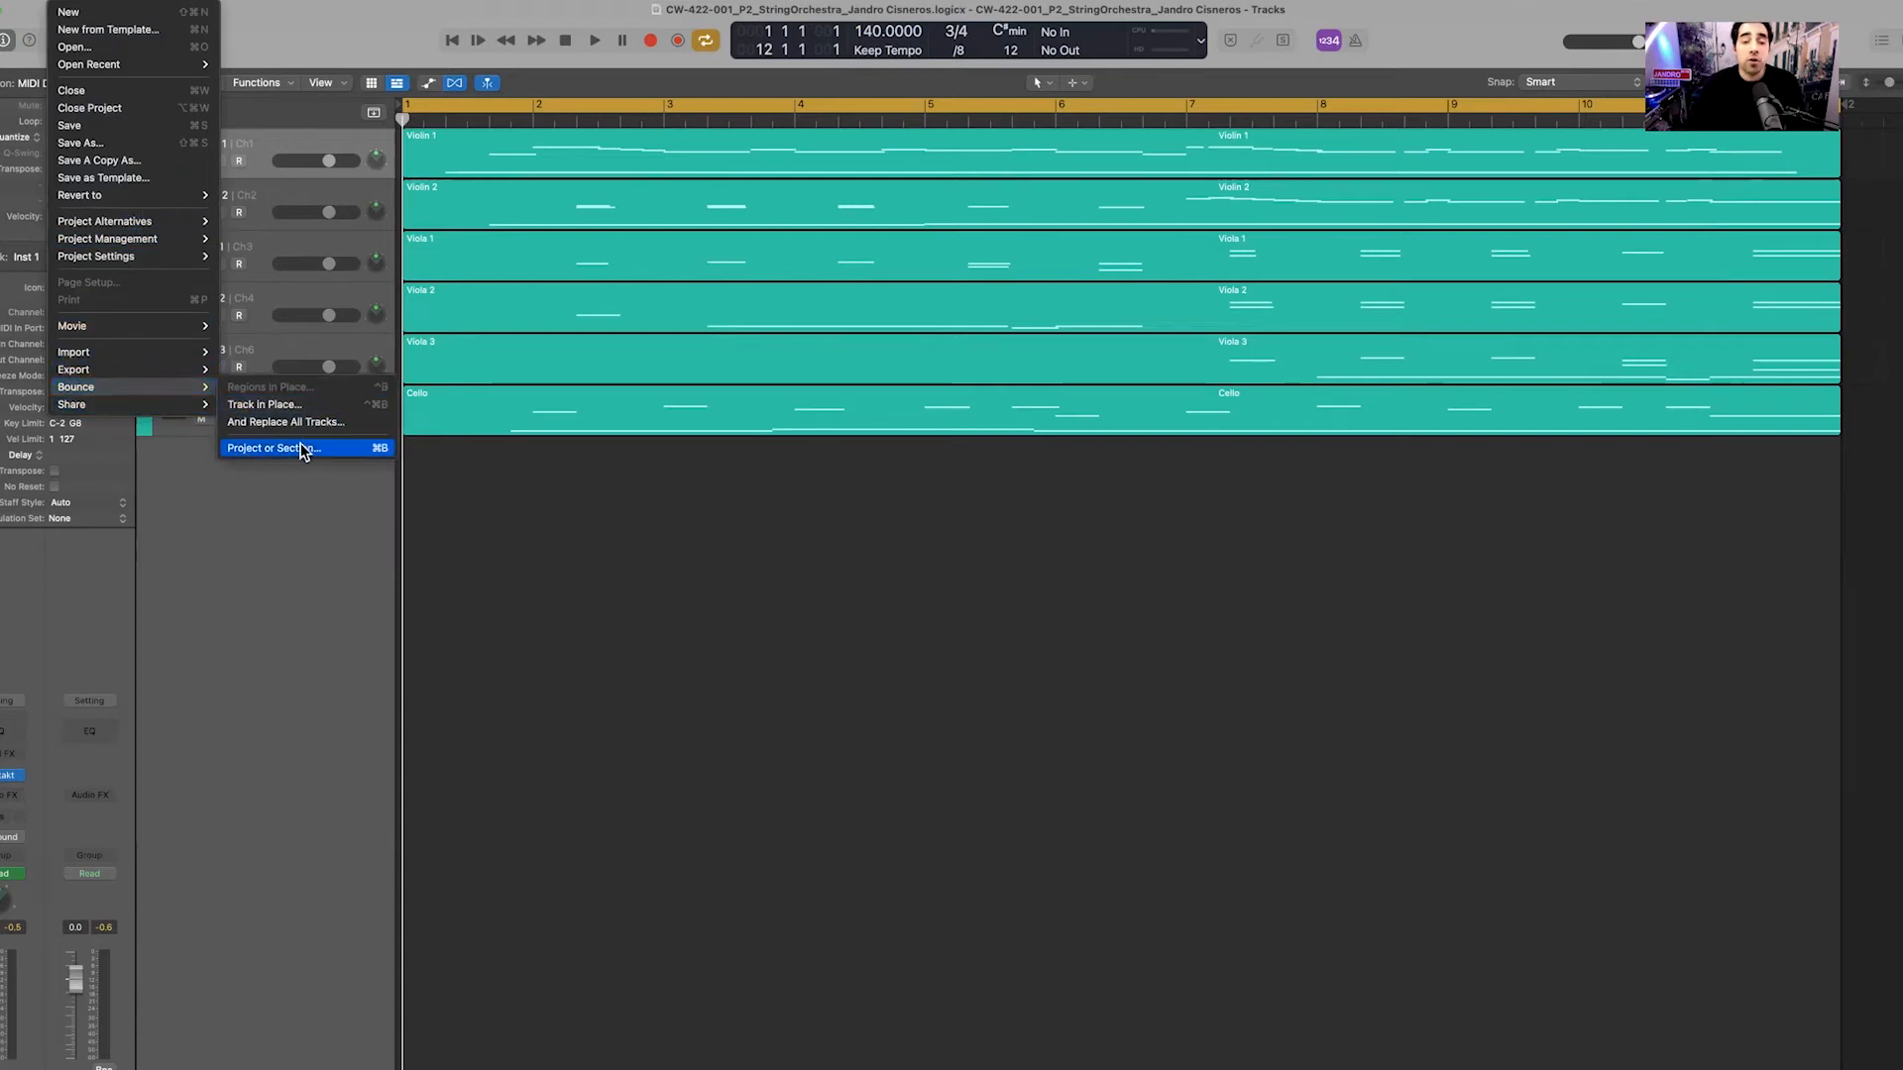
click(656, 540)
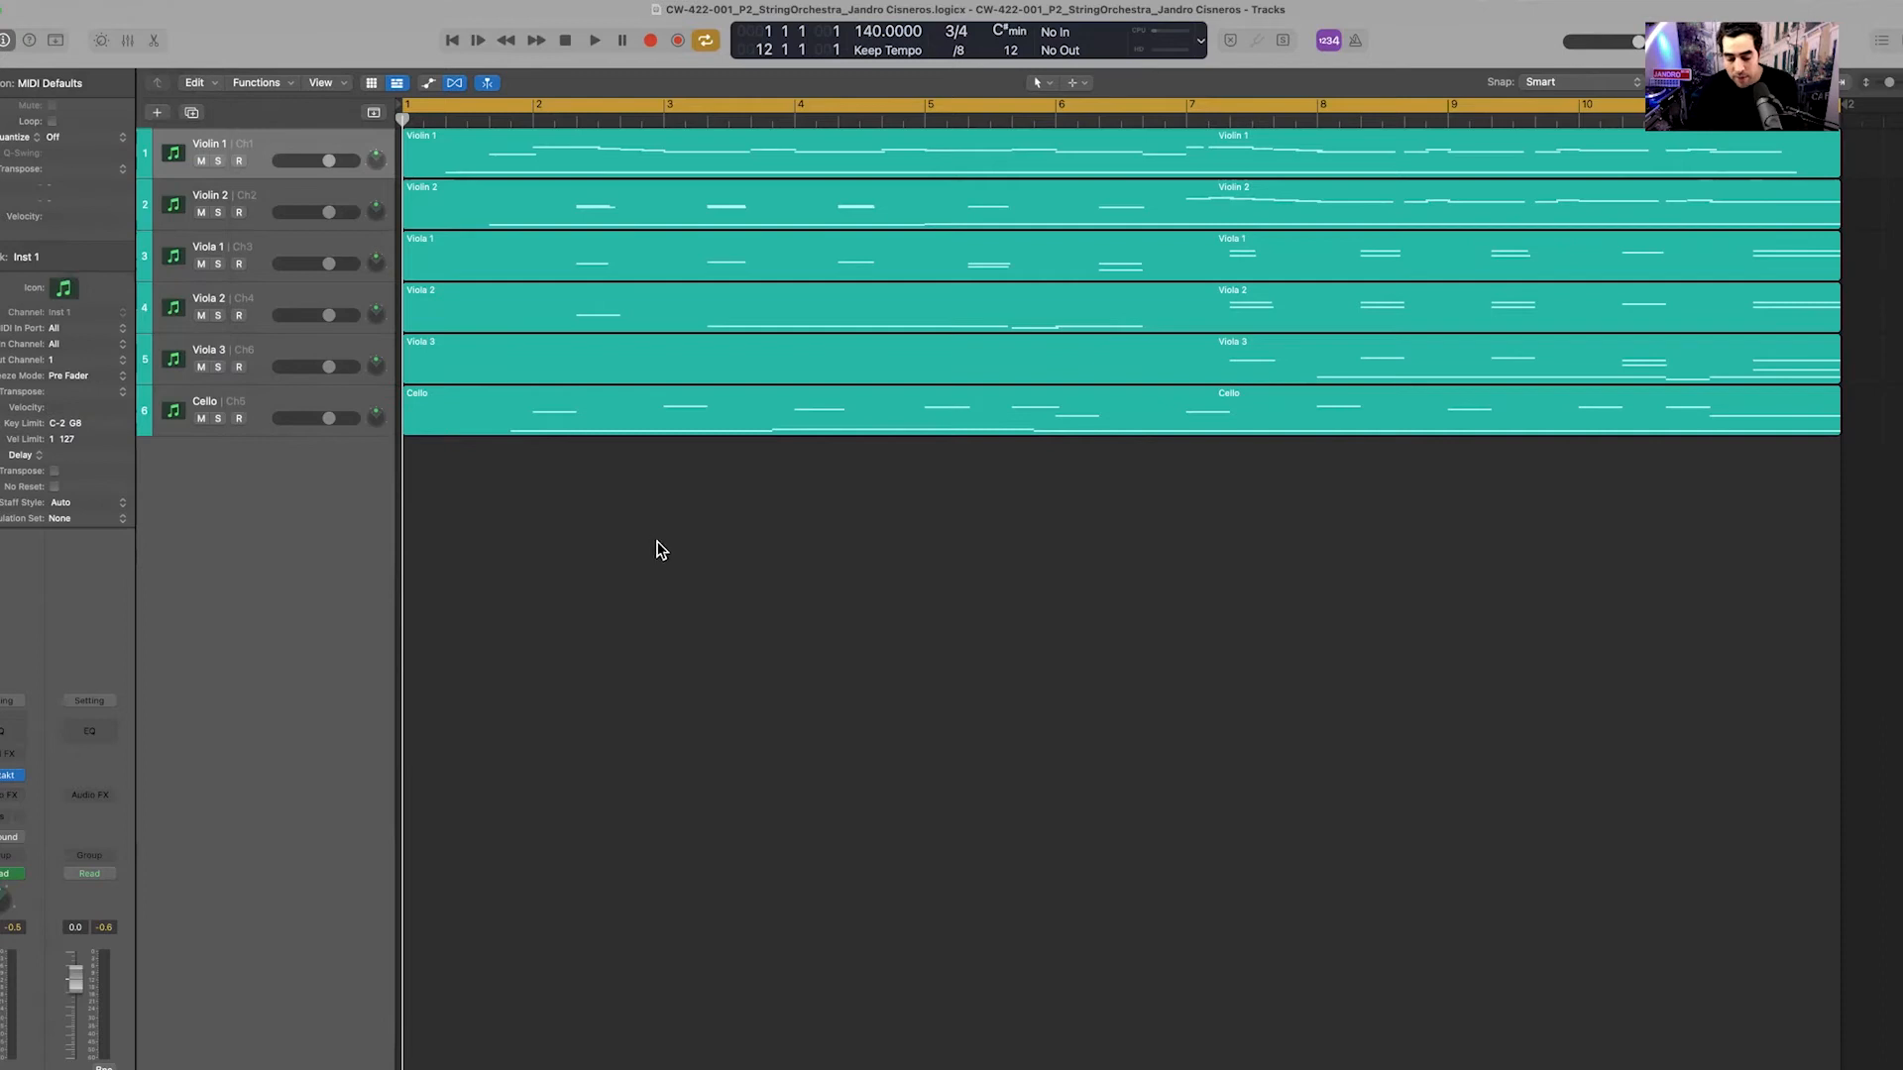
key(super+b)
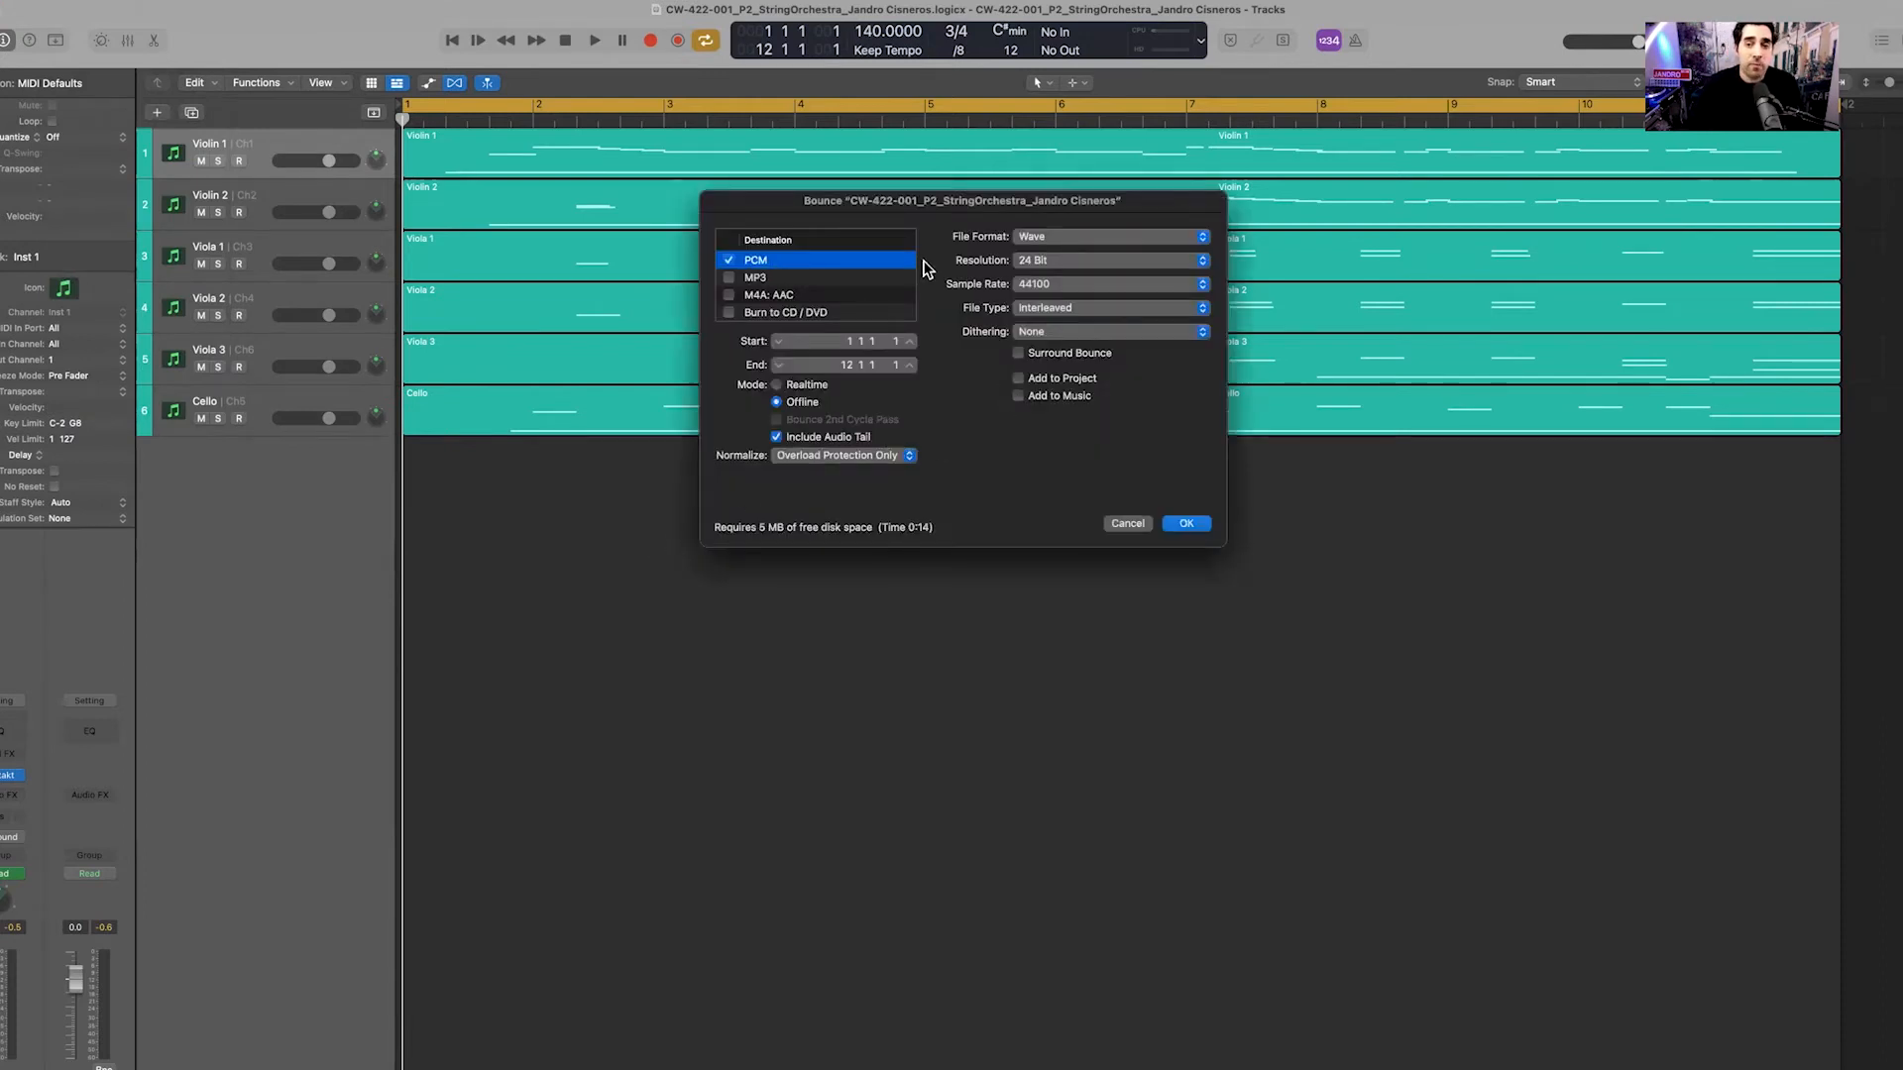
click(1057, 238)
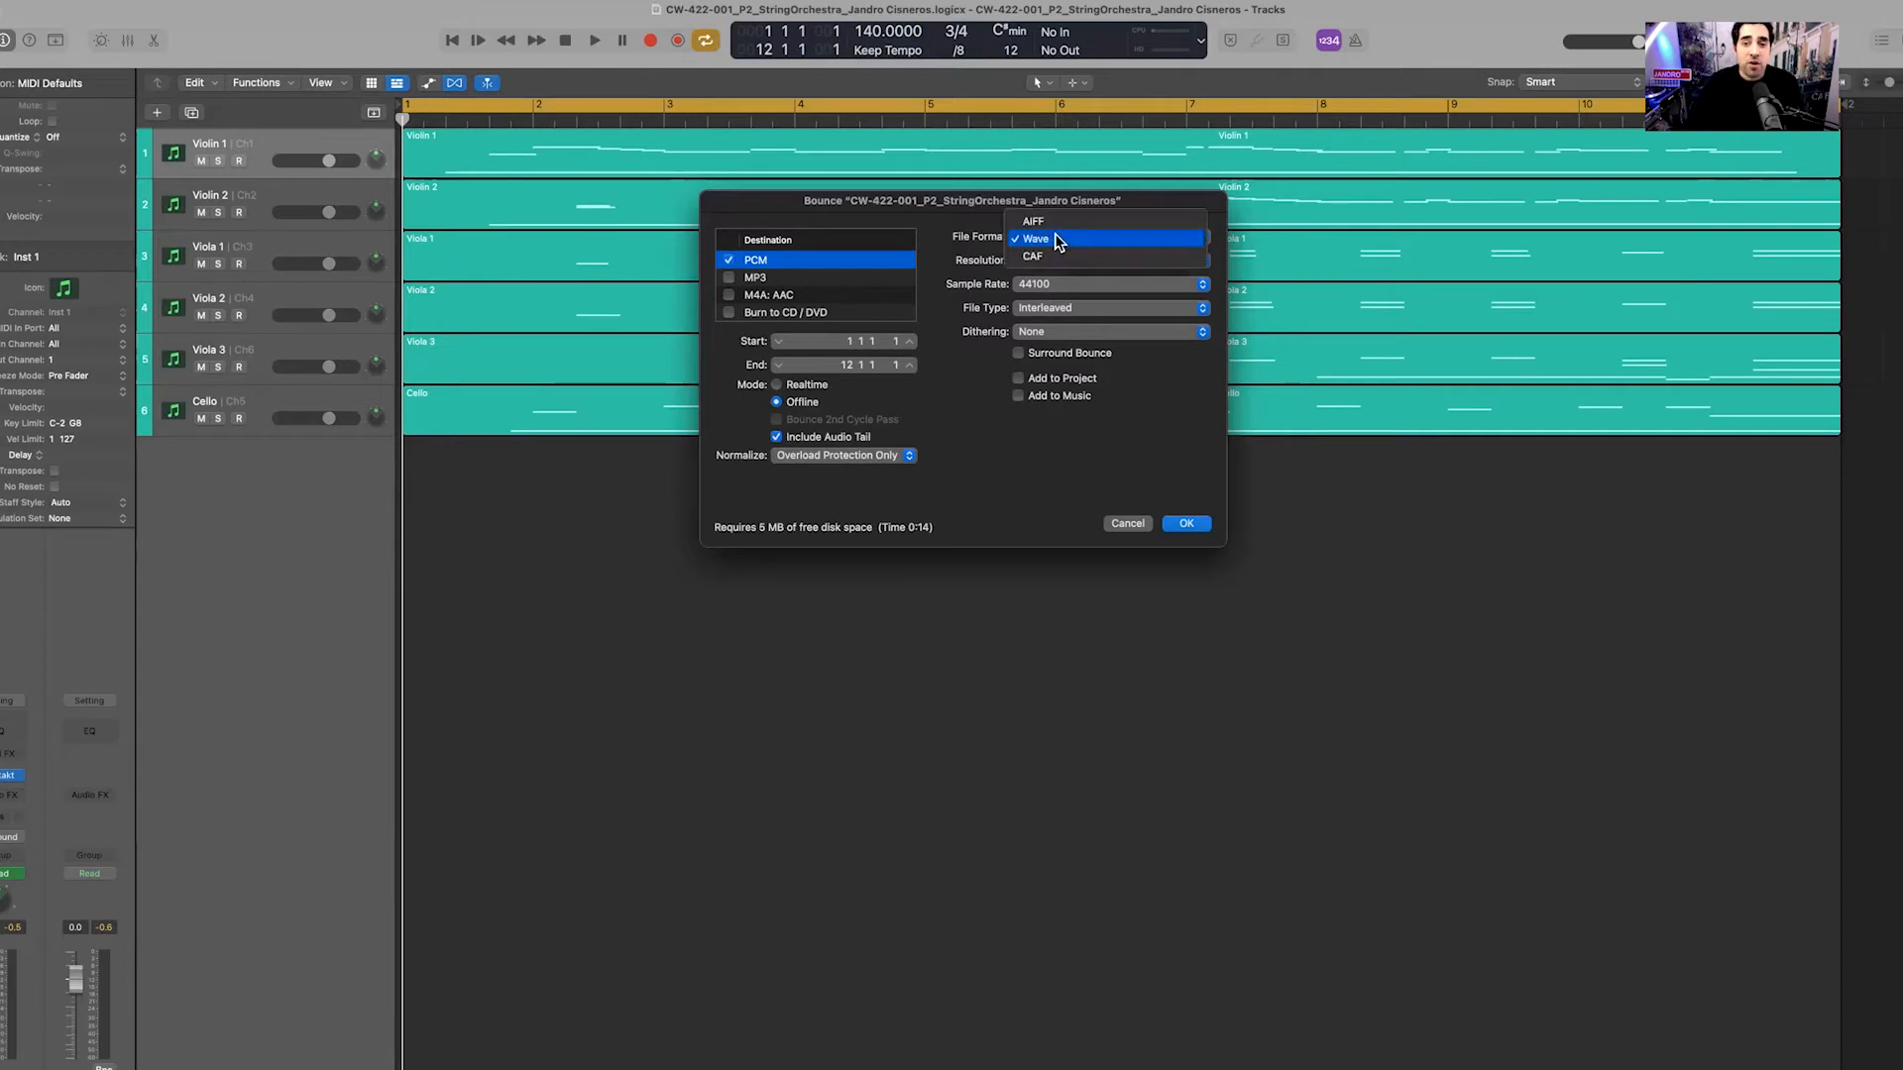
click(1055, 238)
click(1047, 261)
click(1040, 274)
click(1038, 284)
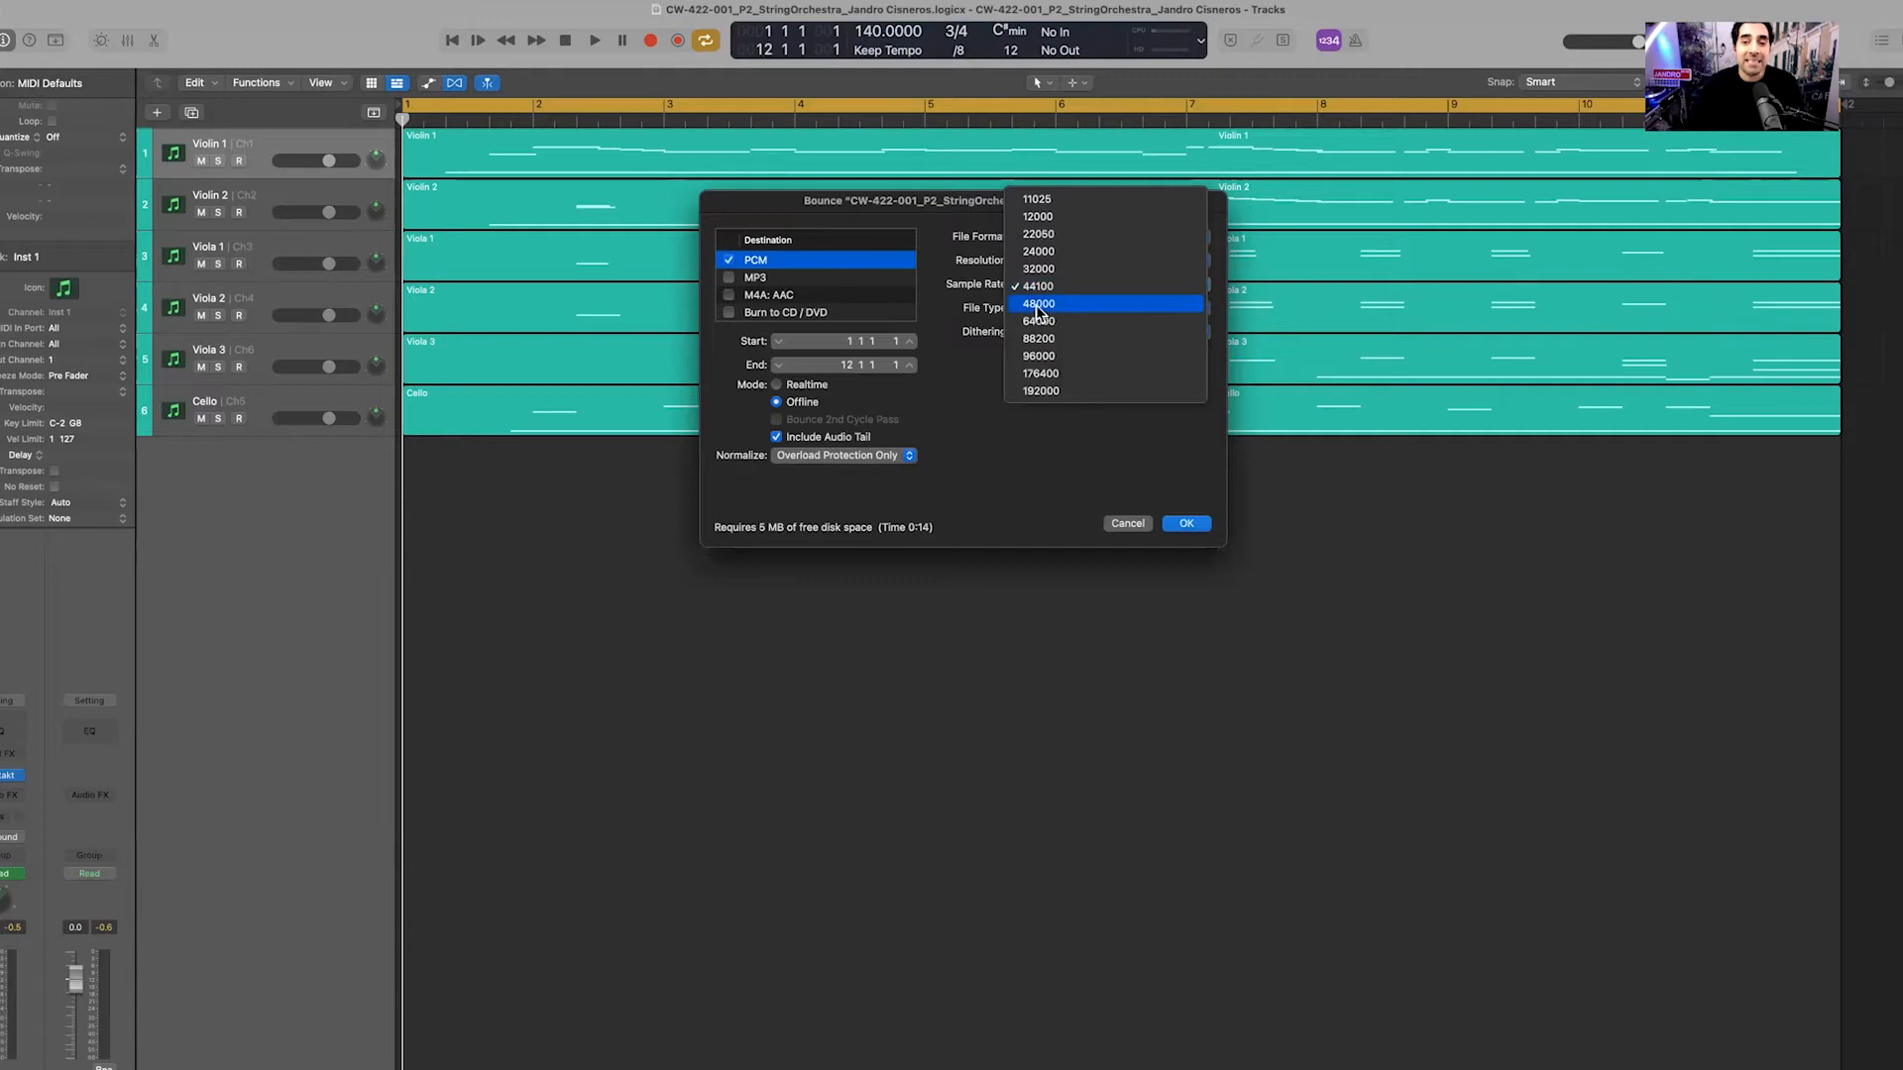
click(1039, 303)
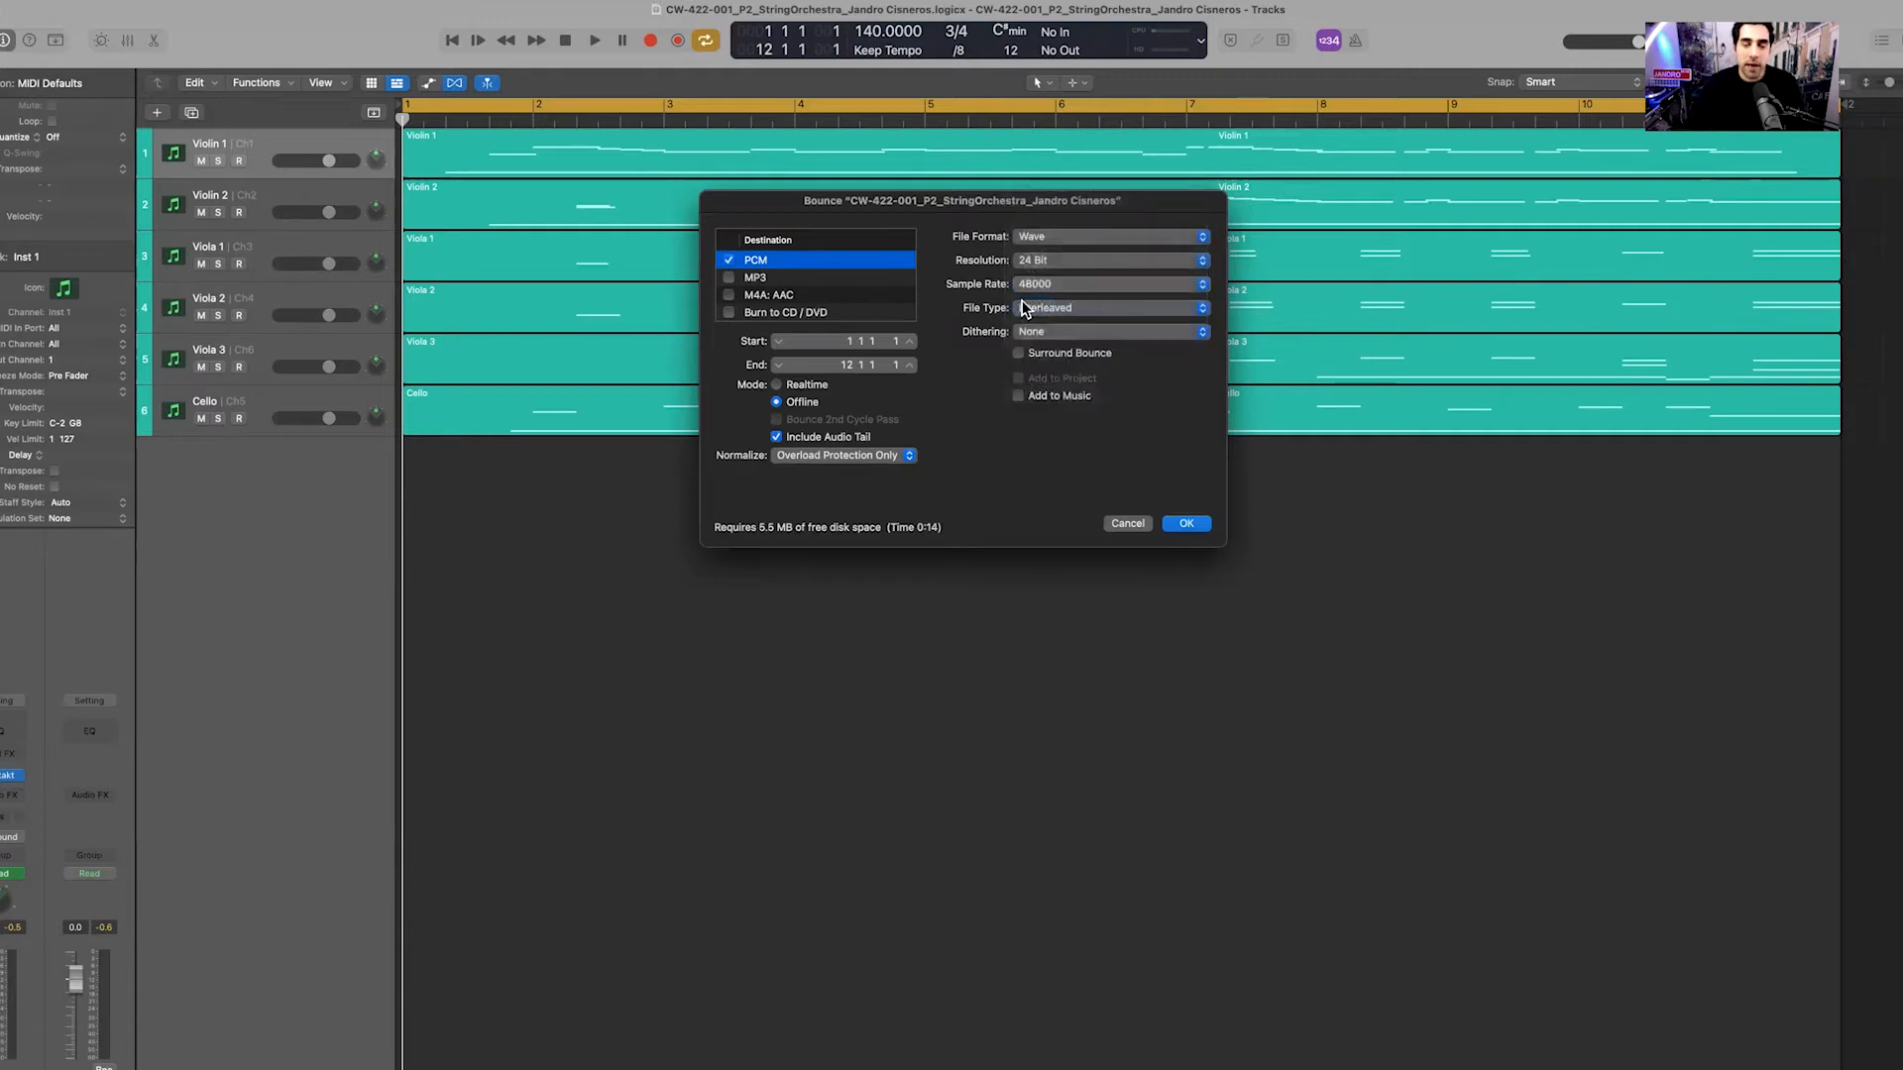
click(1047, 310)
click(1047, 310)
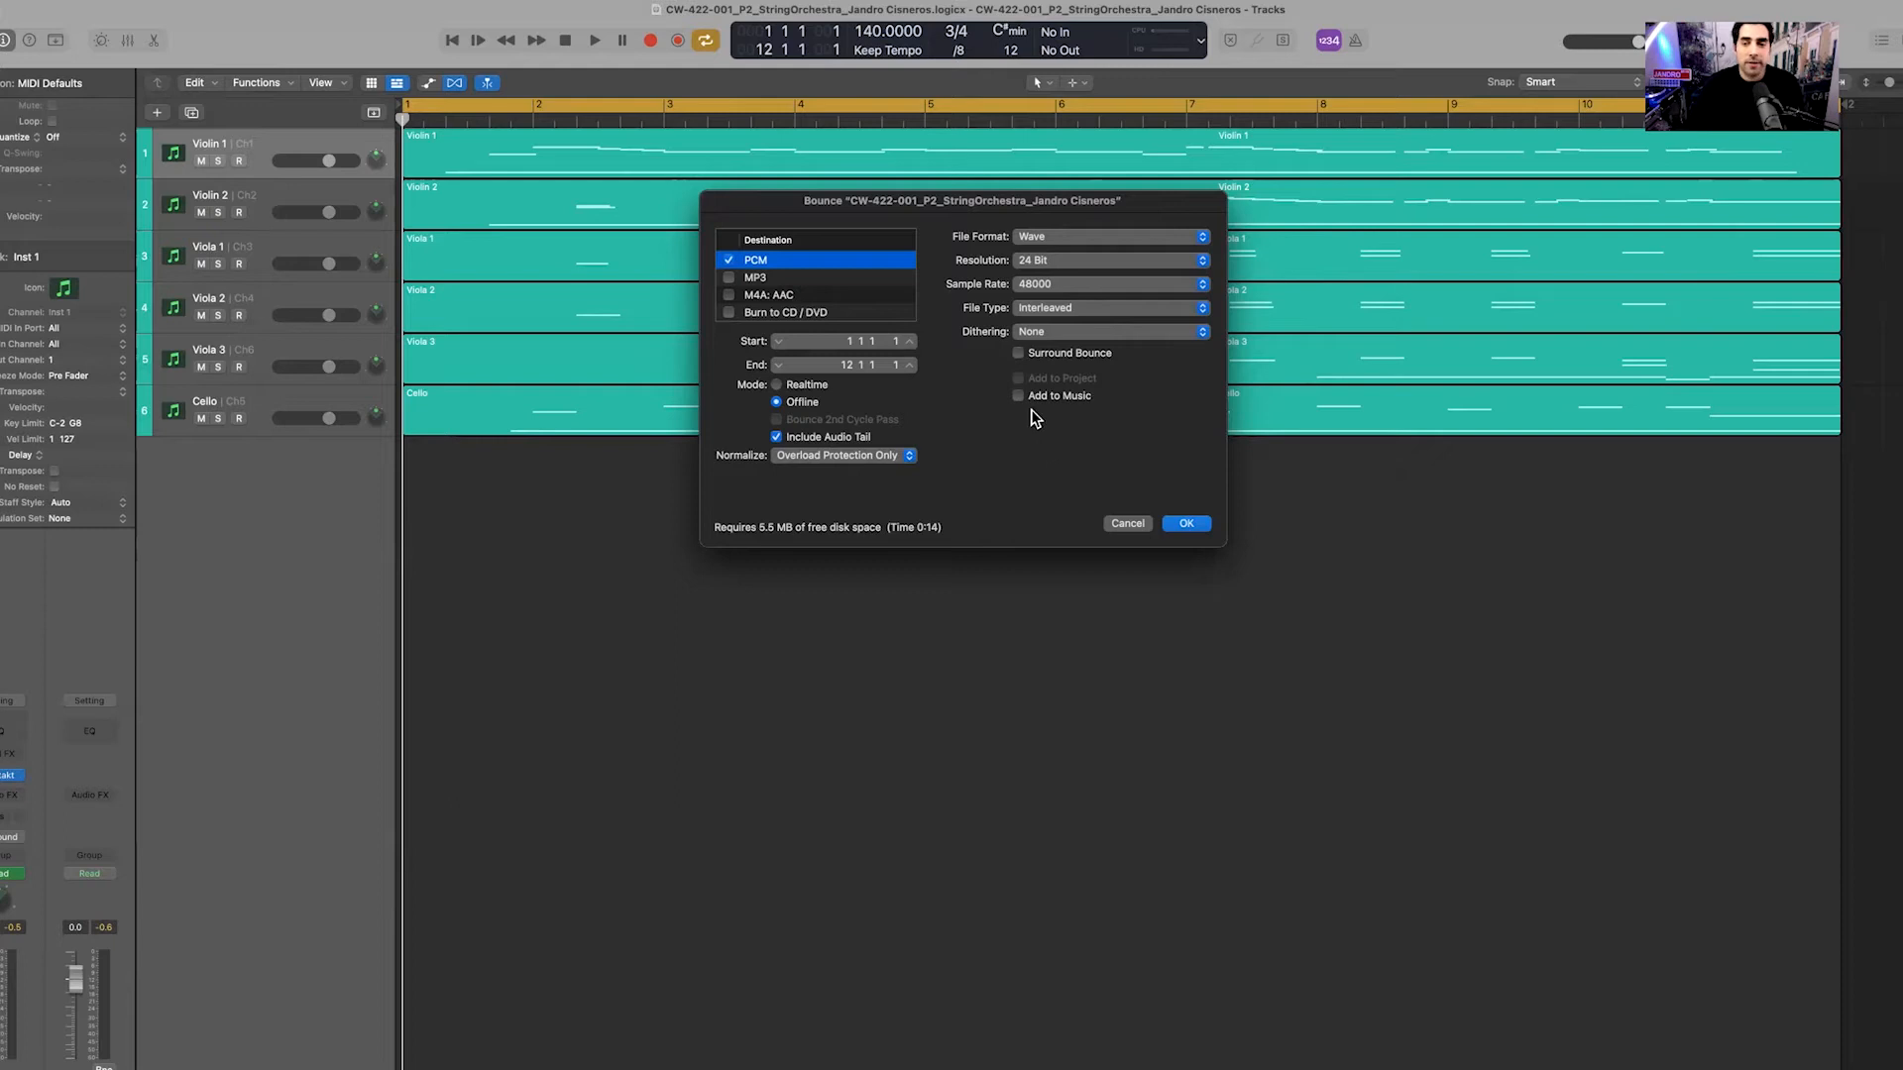
Confirm the bounce settings and target Lacie drive › project › 4 – Exported Files › 1 – Logic Exports
click(1185, 524)
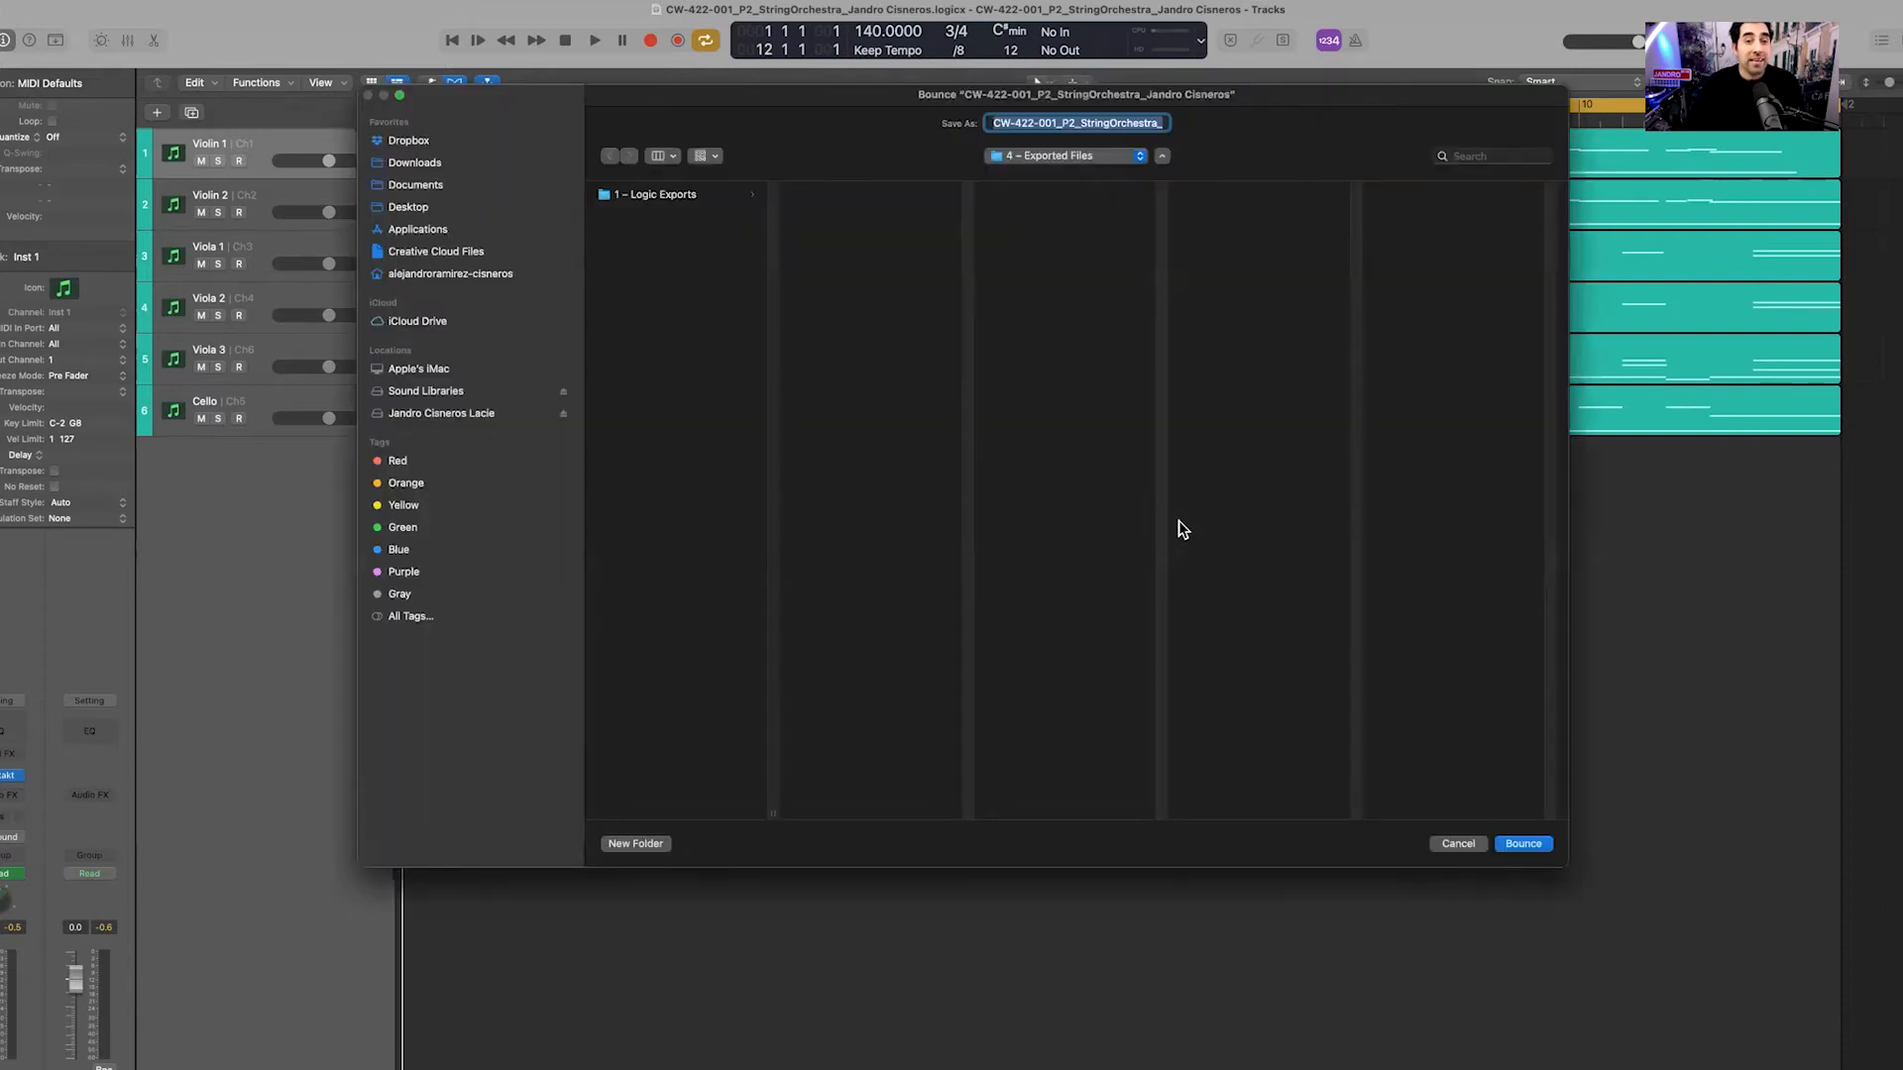
click(459, 414)
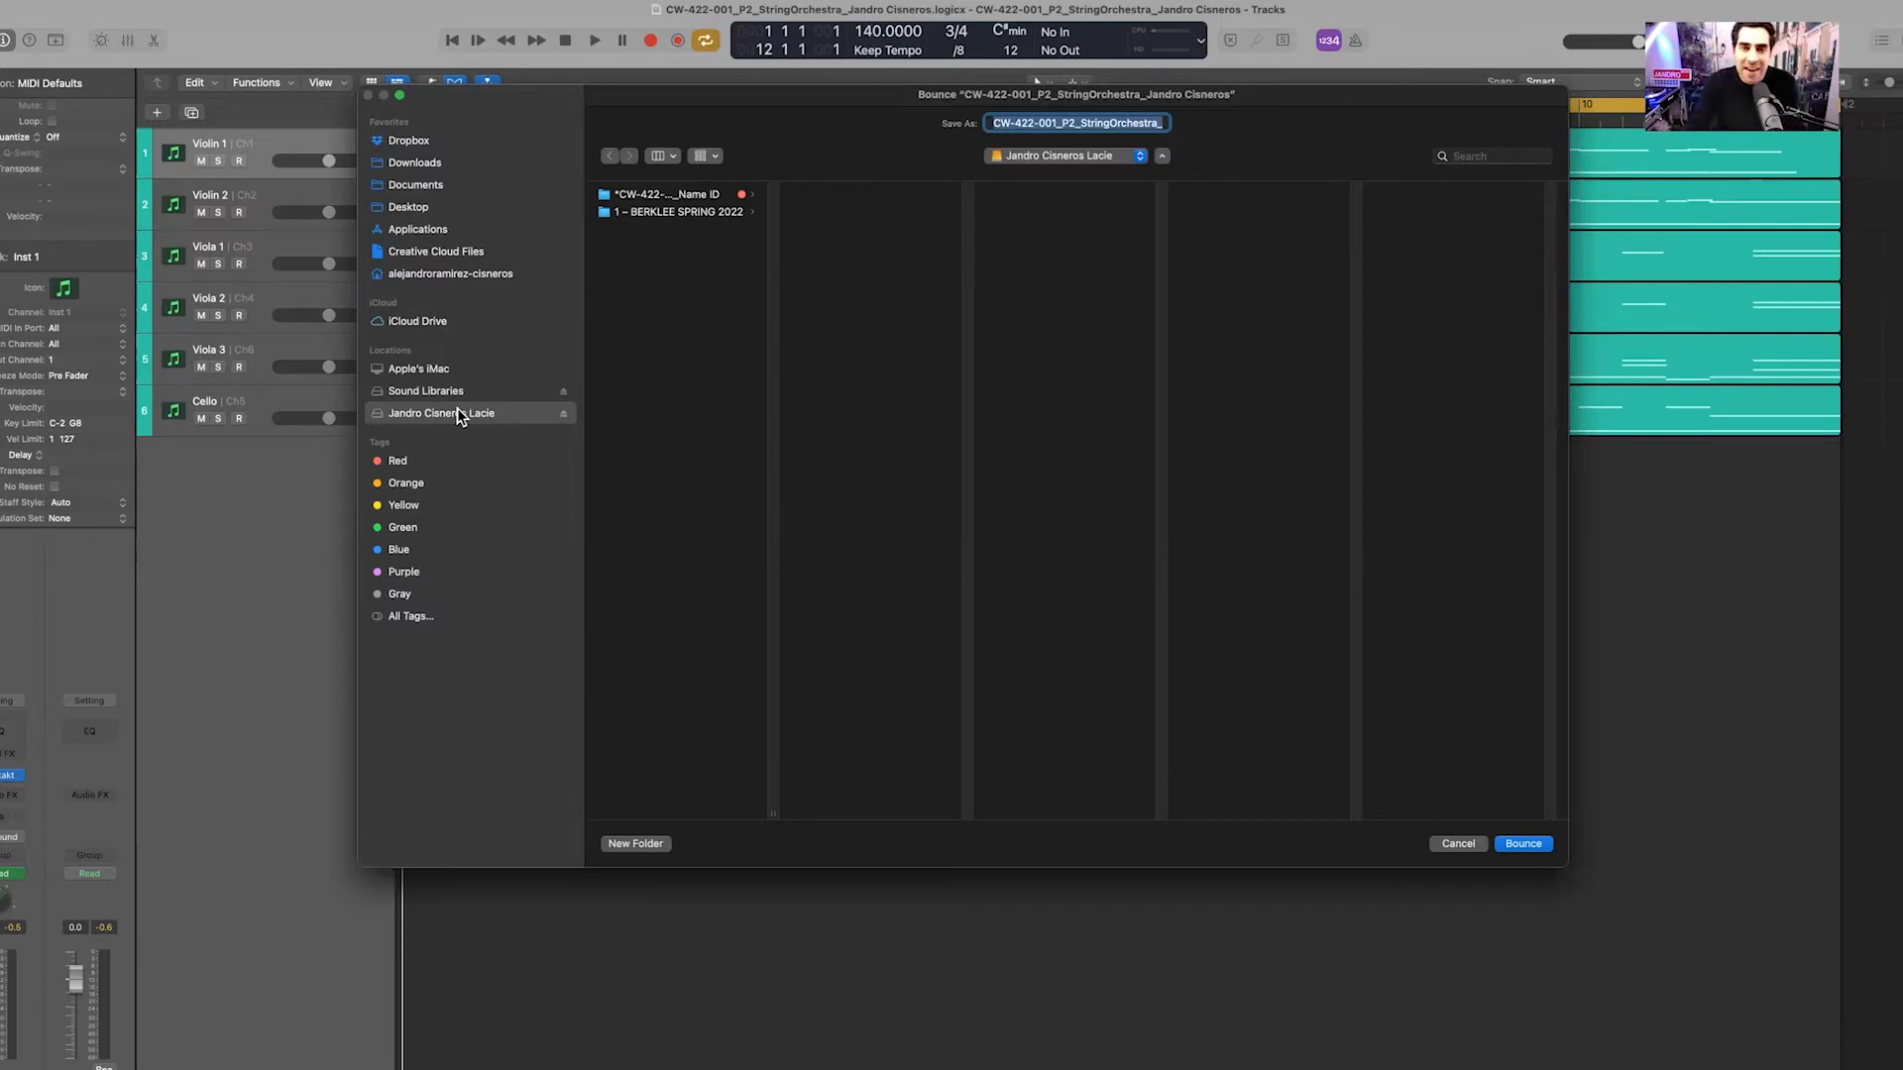
click(695, 196)
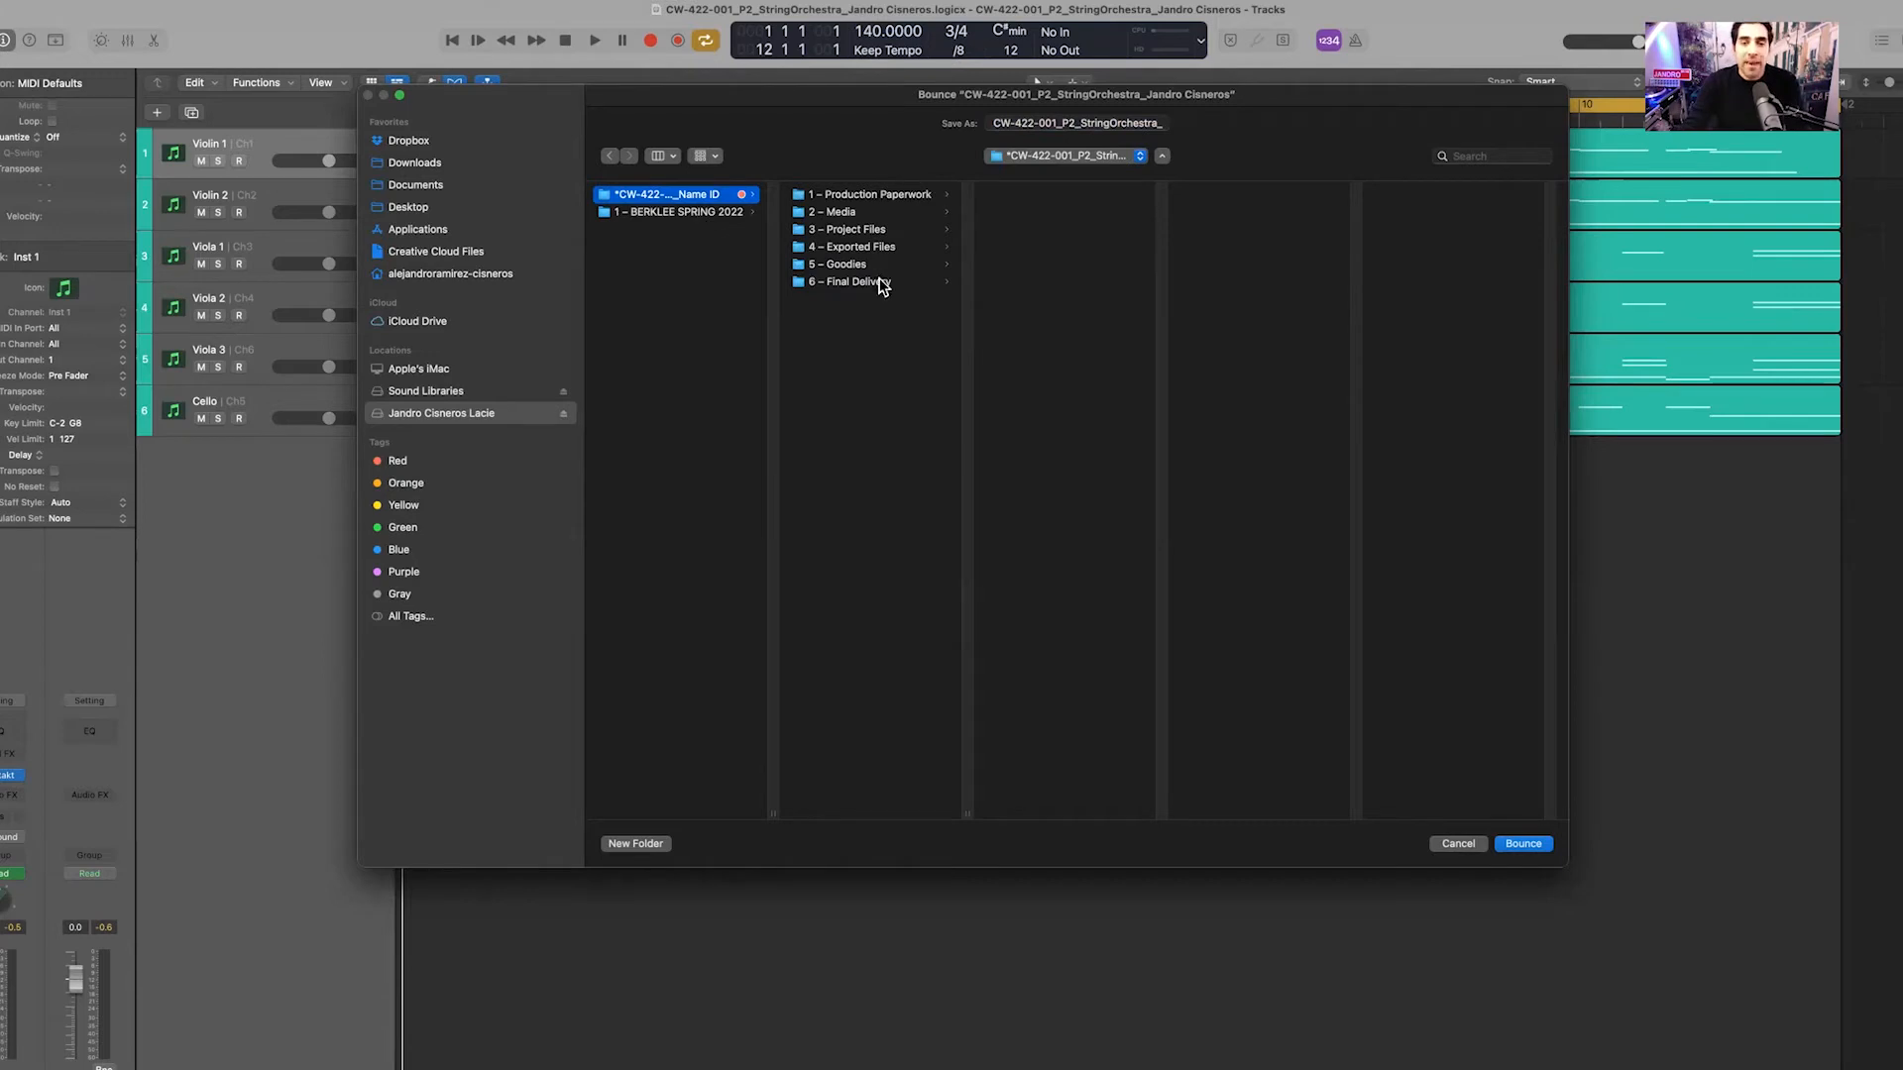
click(890, 249)
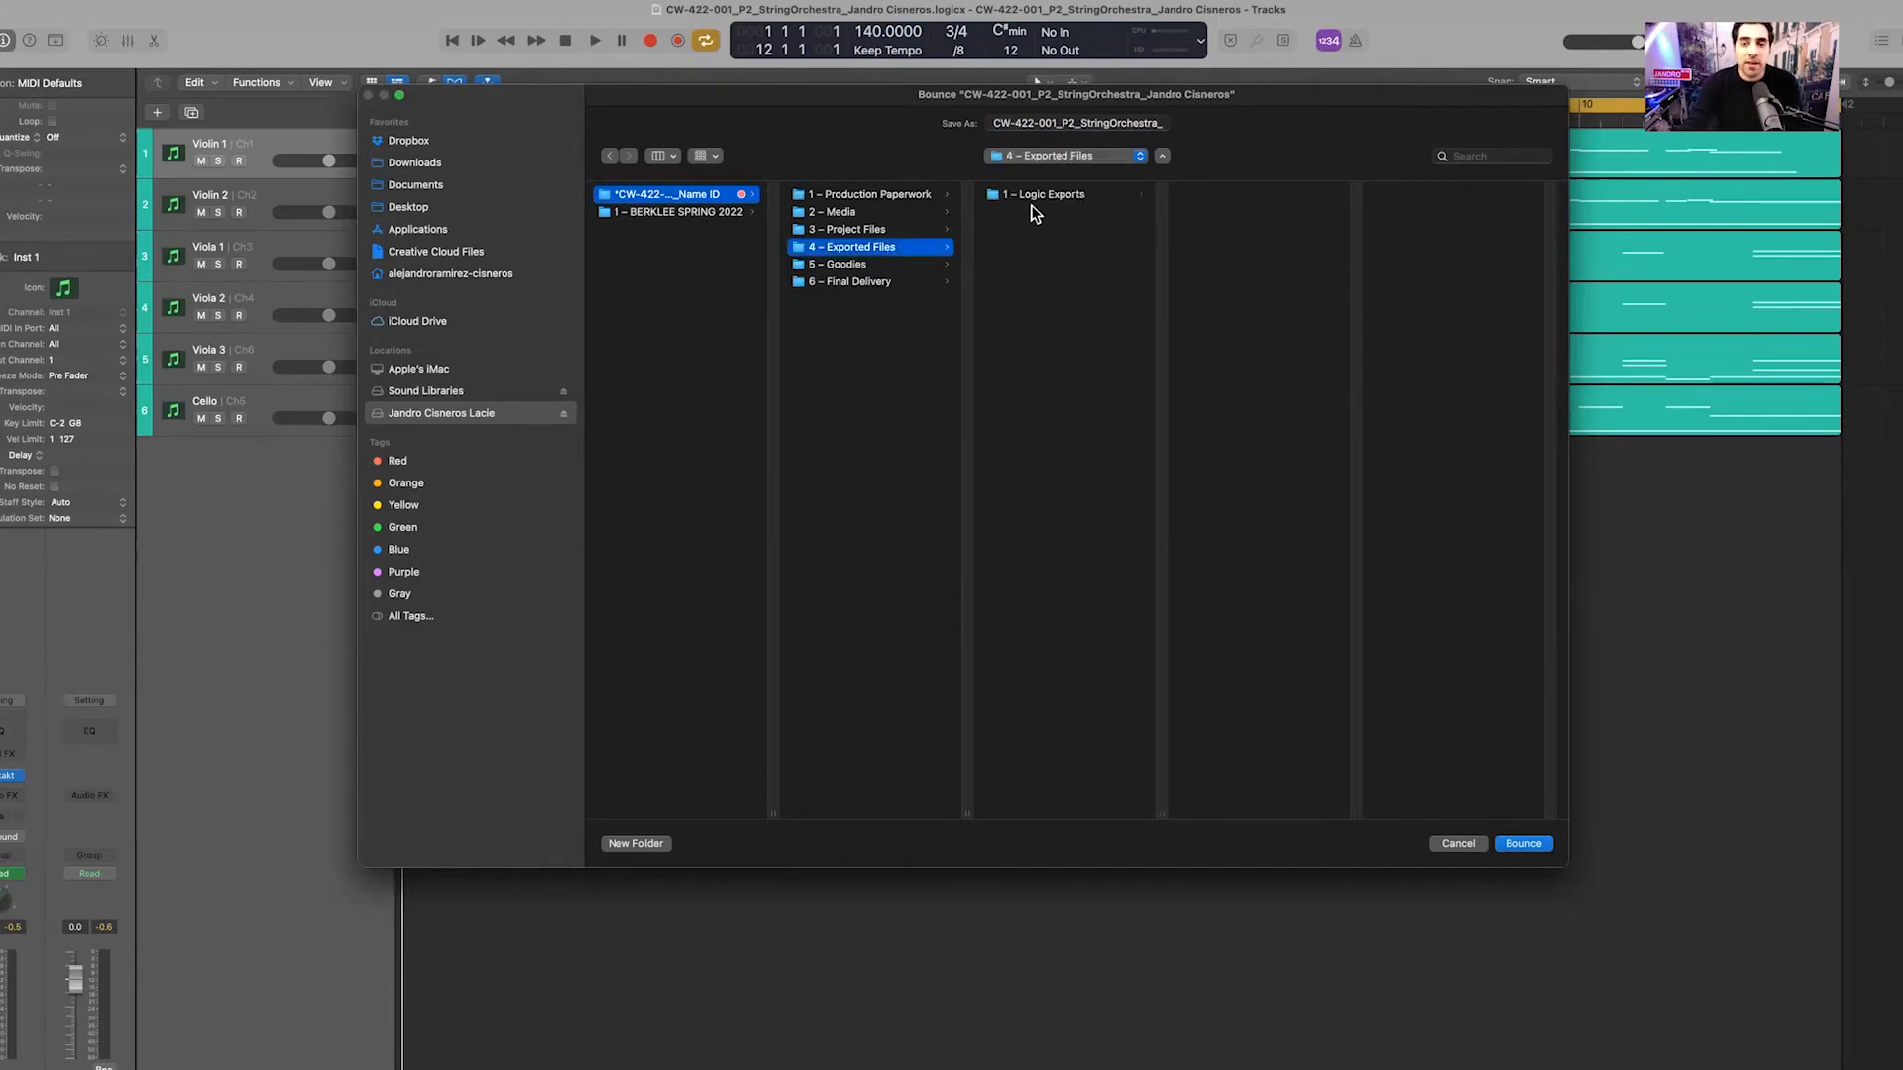
click(1040, 197)
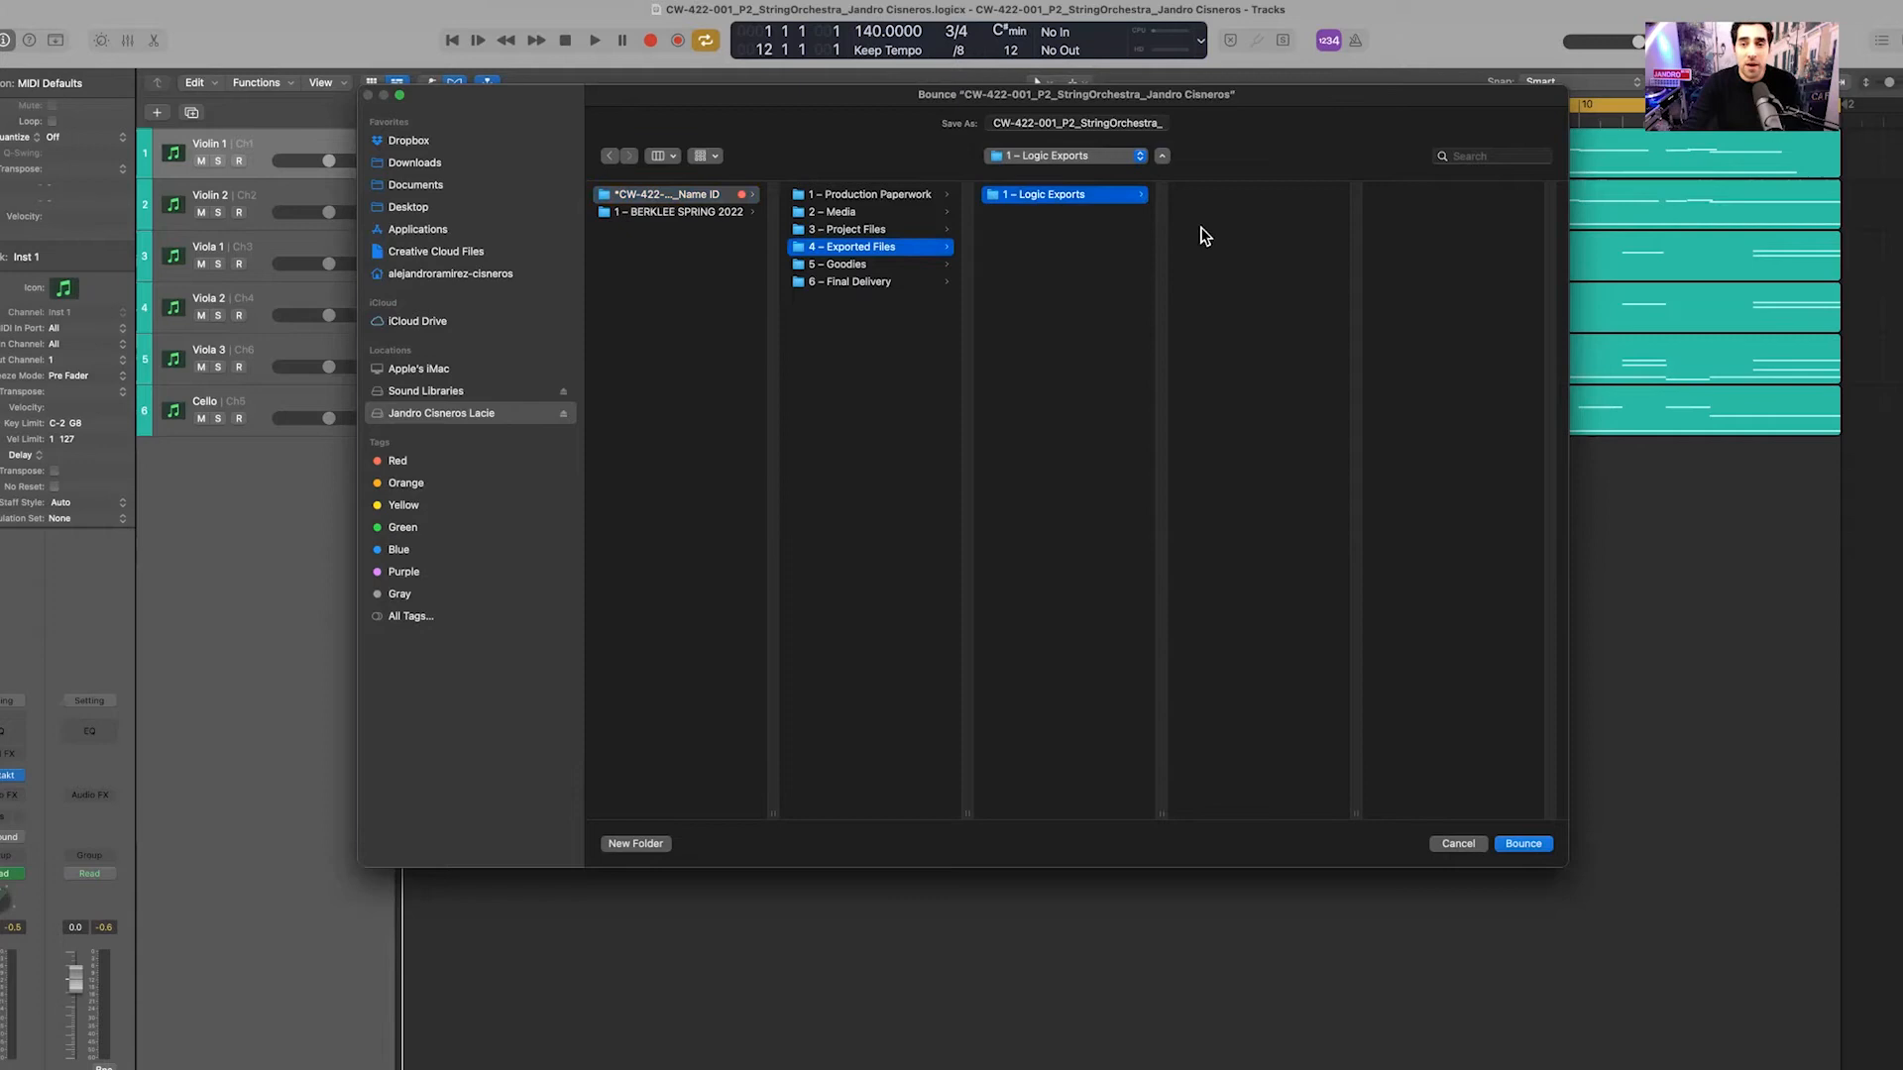
Prefix the bounce file name with 'REFERENCE TRACK_' and start the bounce
drag(996, 123, 1159, 137)
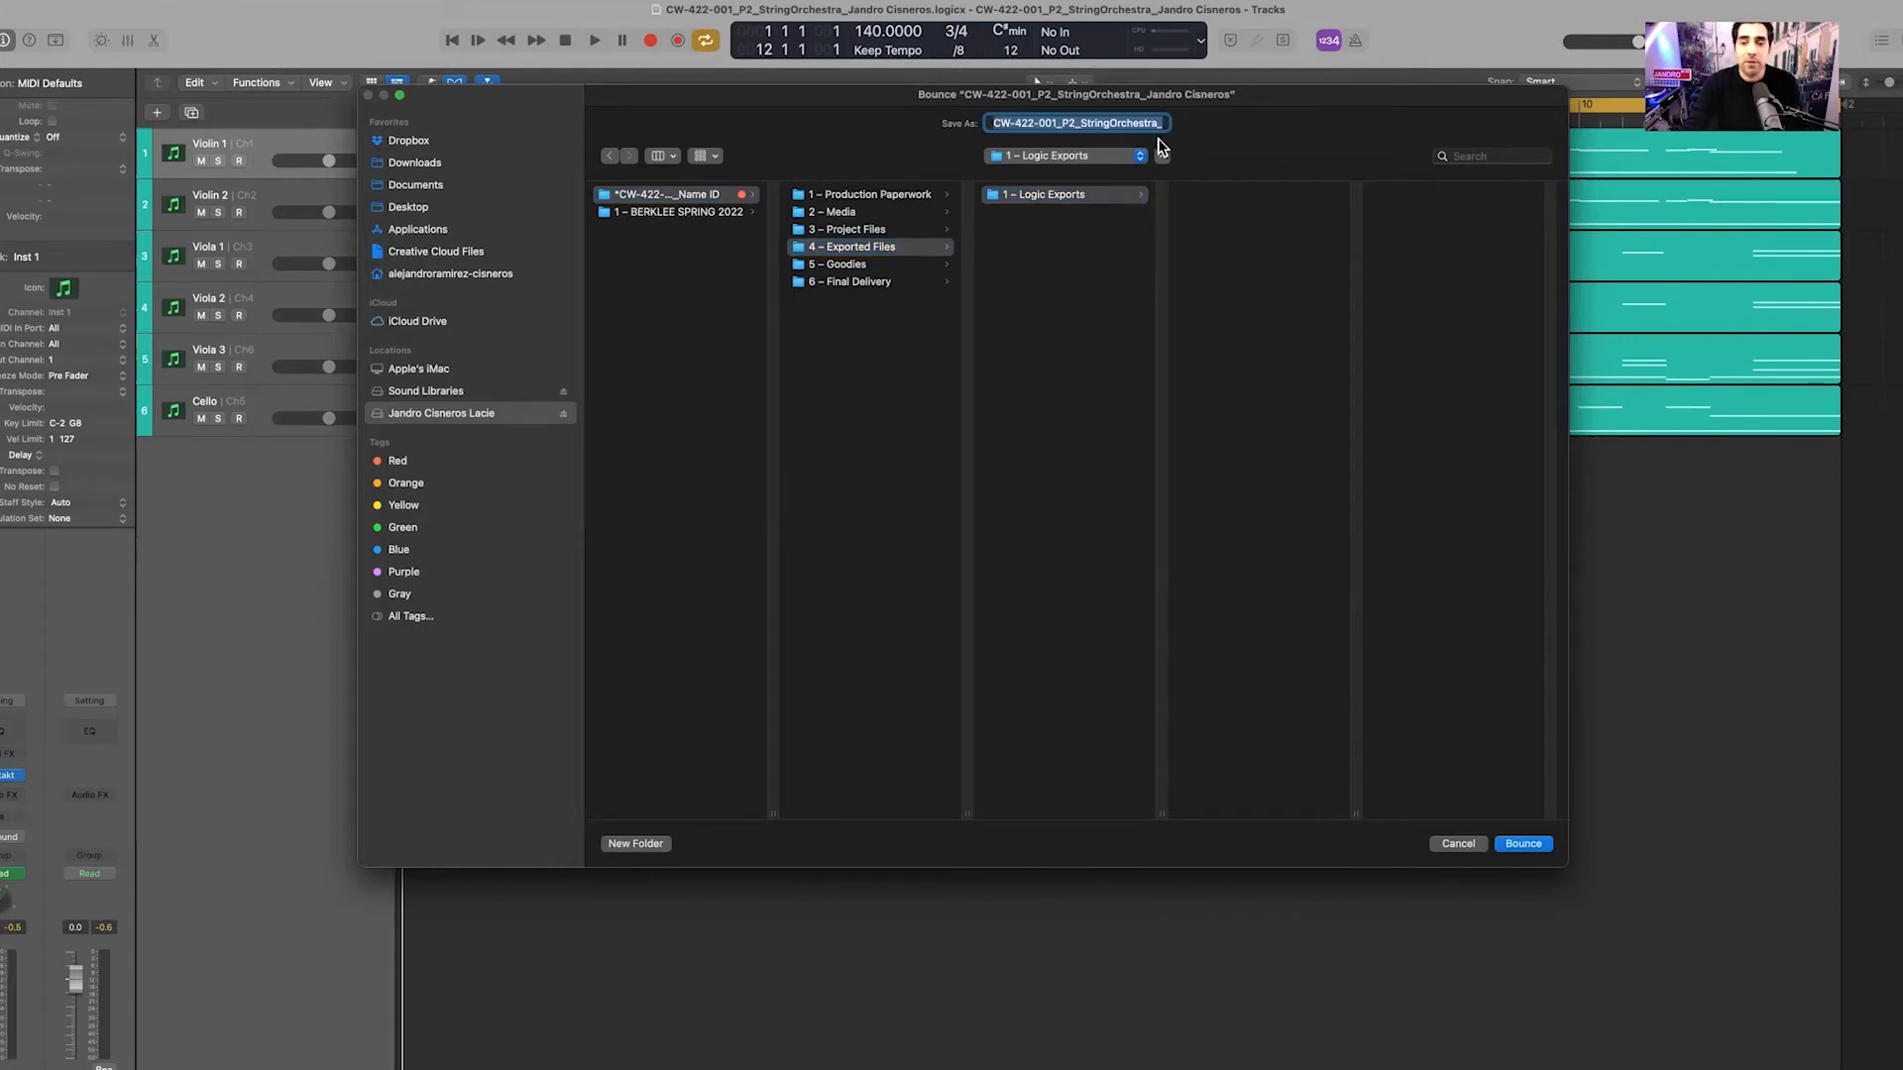
click(998, 122)
click(994, 121)
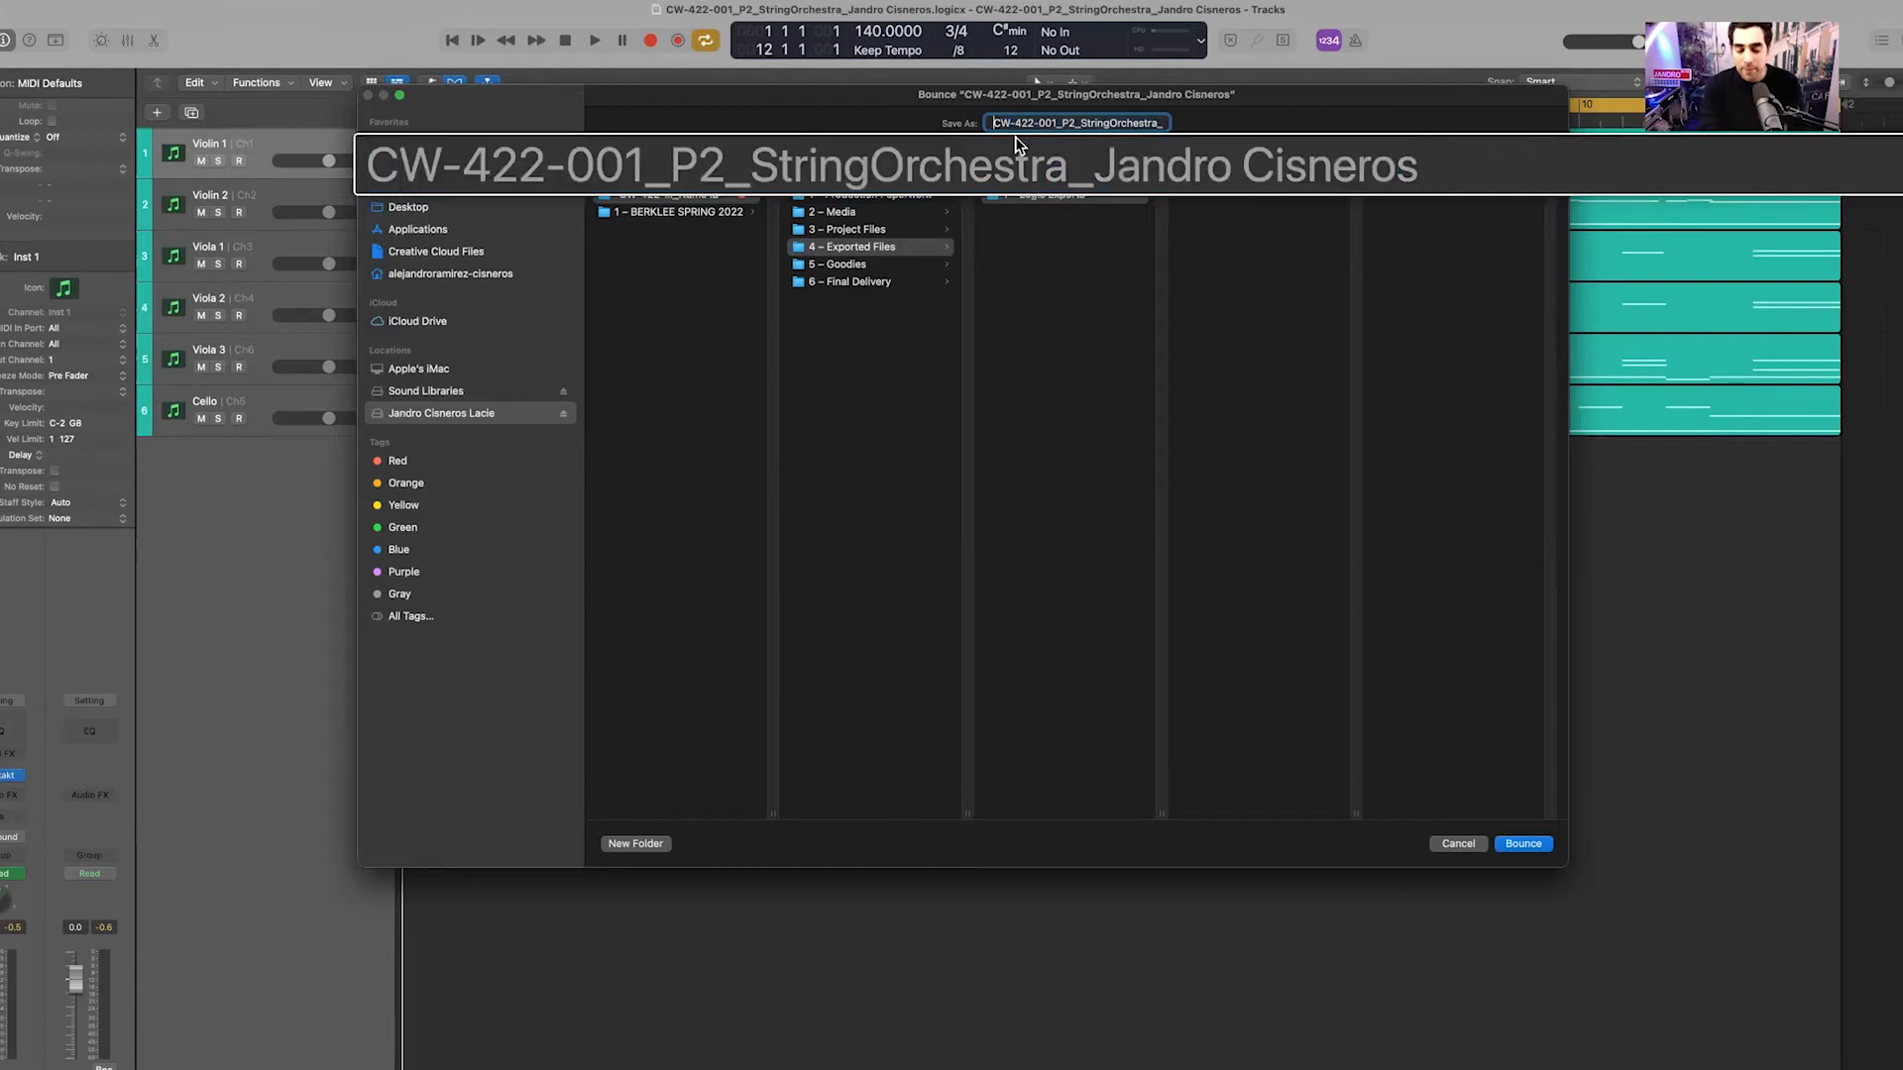
text(()
key(BackSpace)
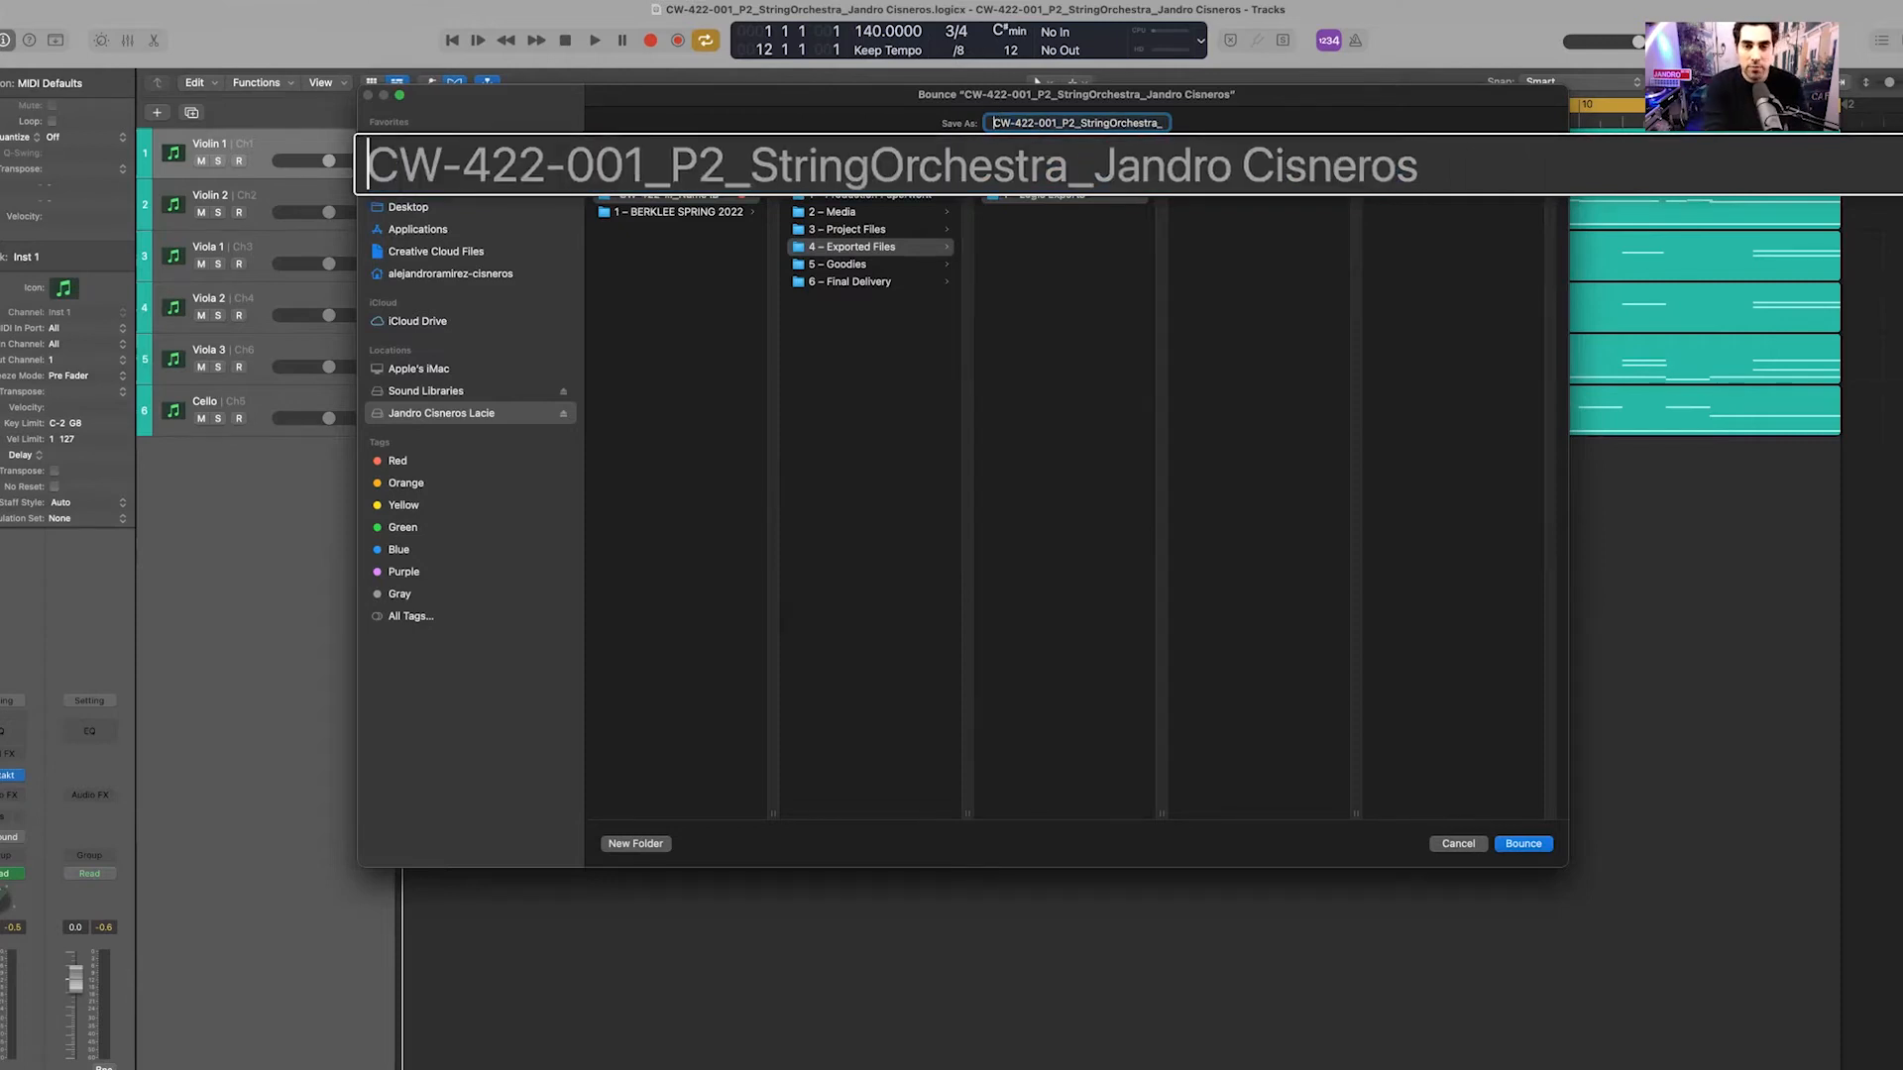
text(REFERENCE TRACK)
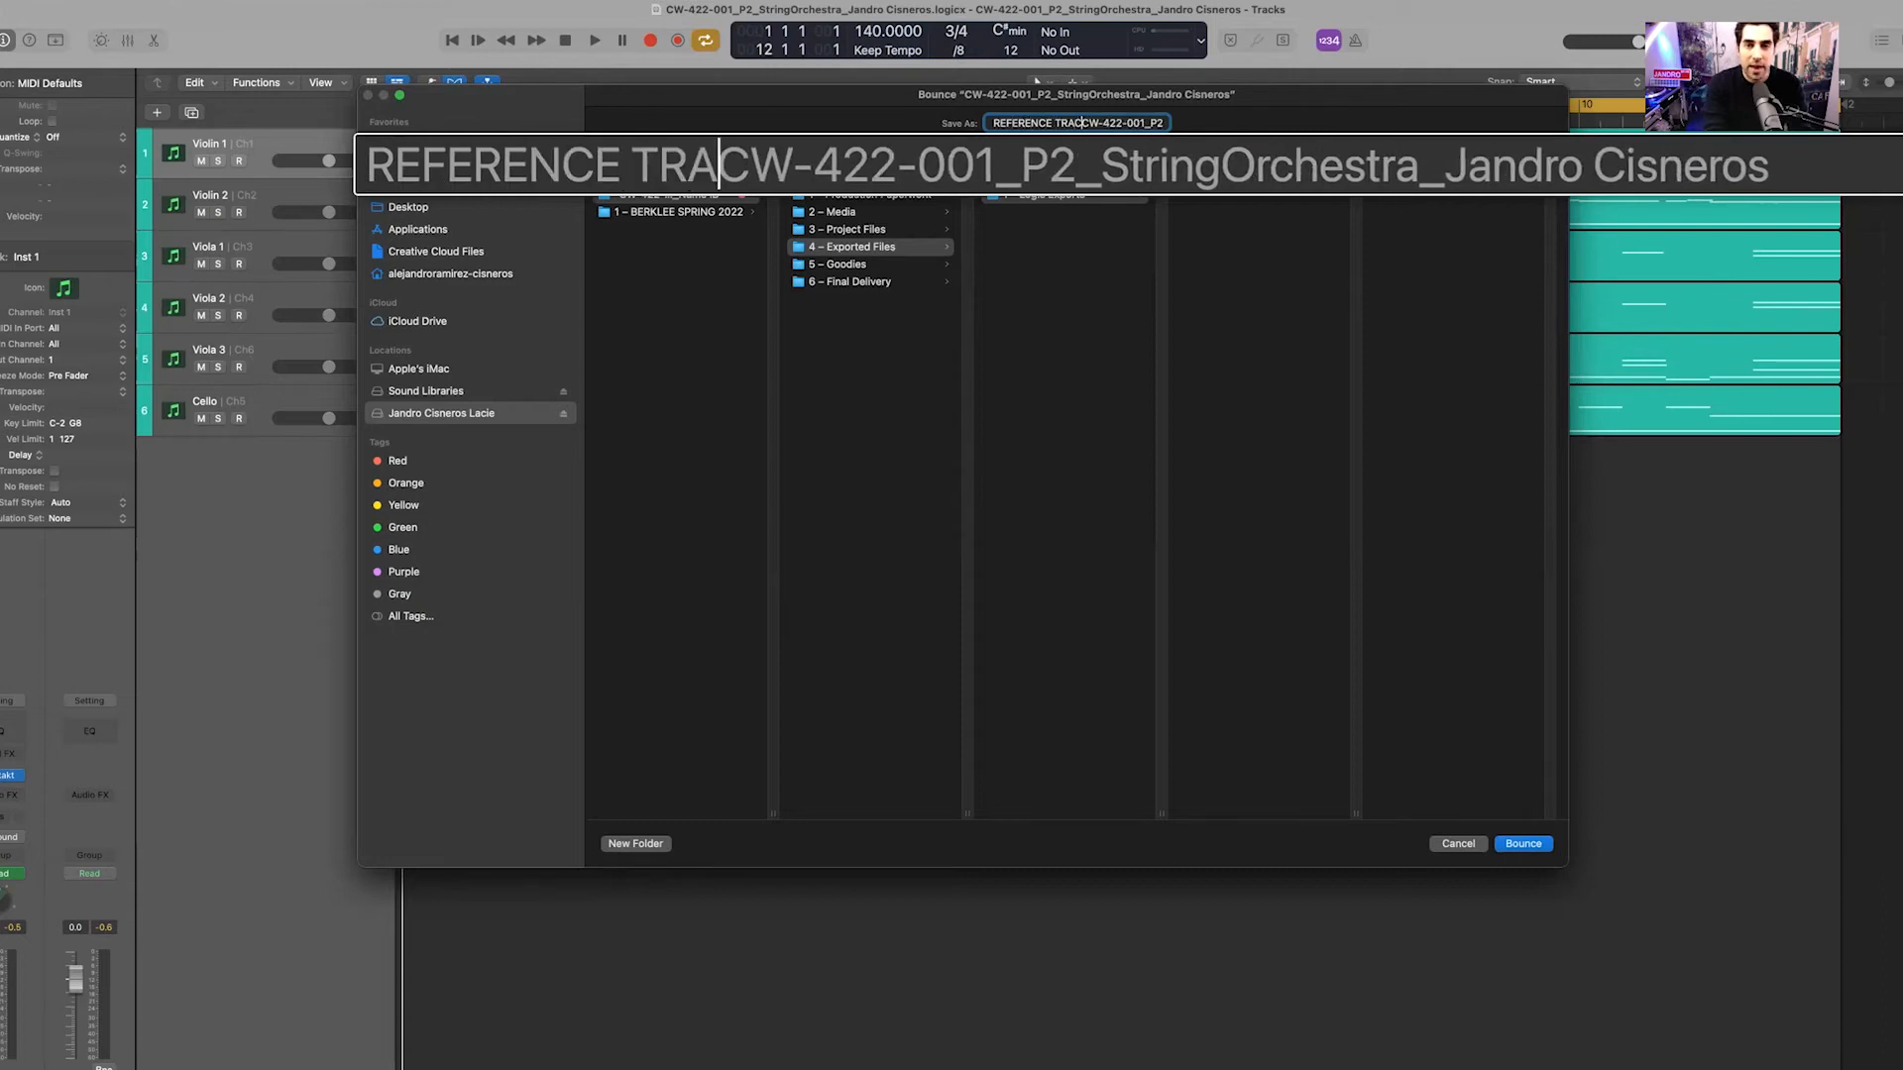
text(_)
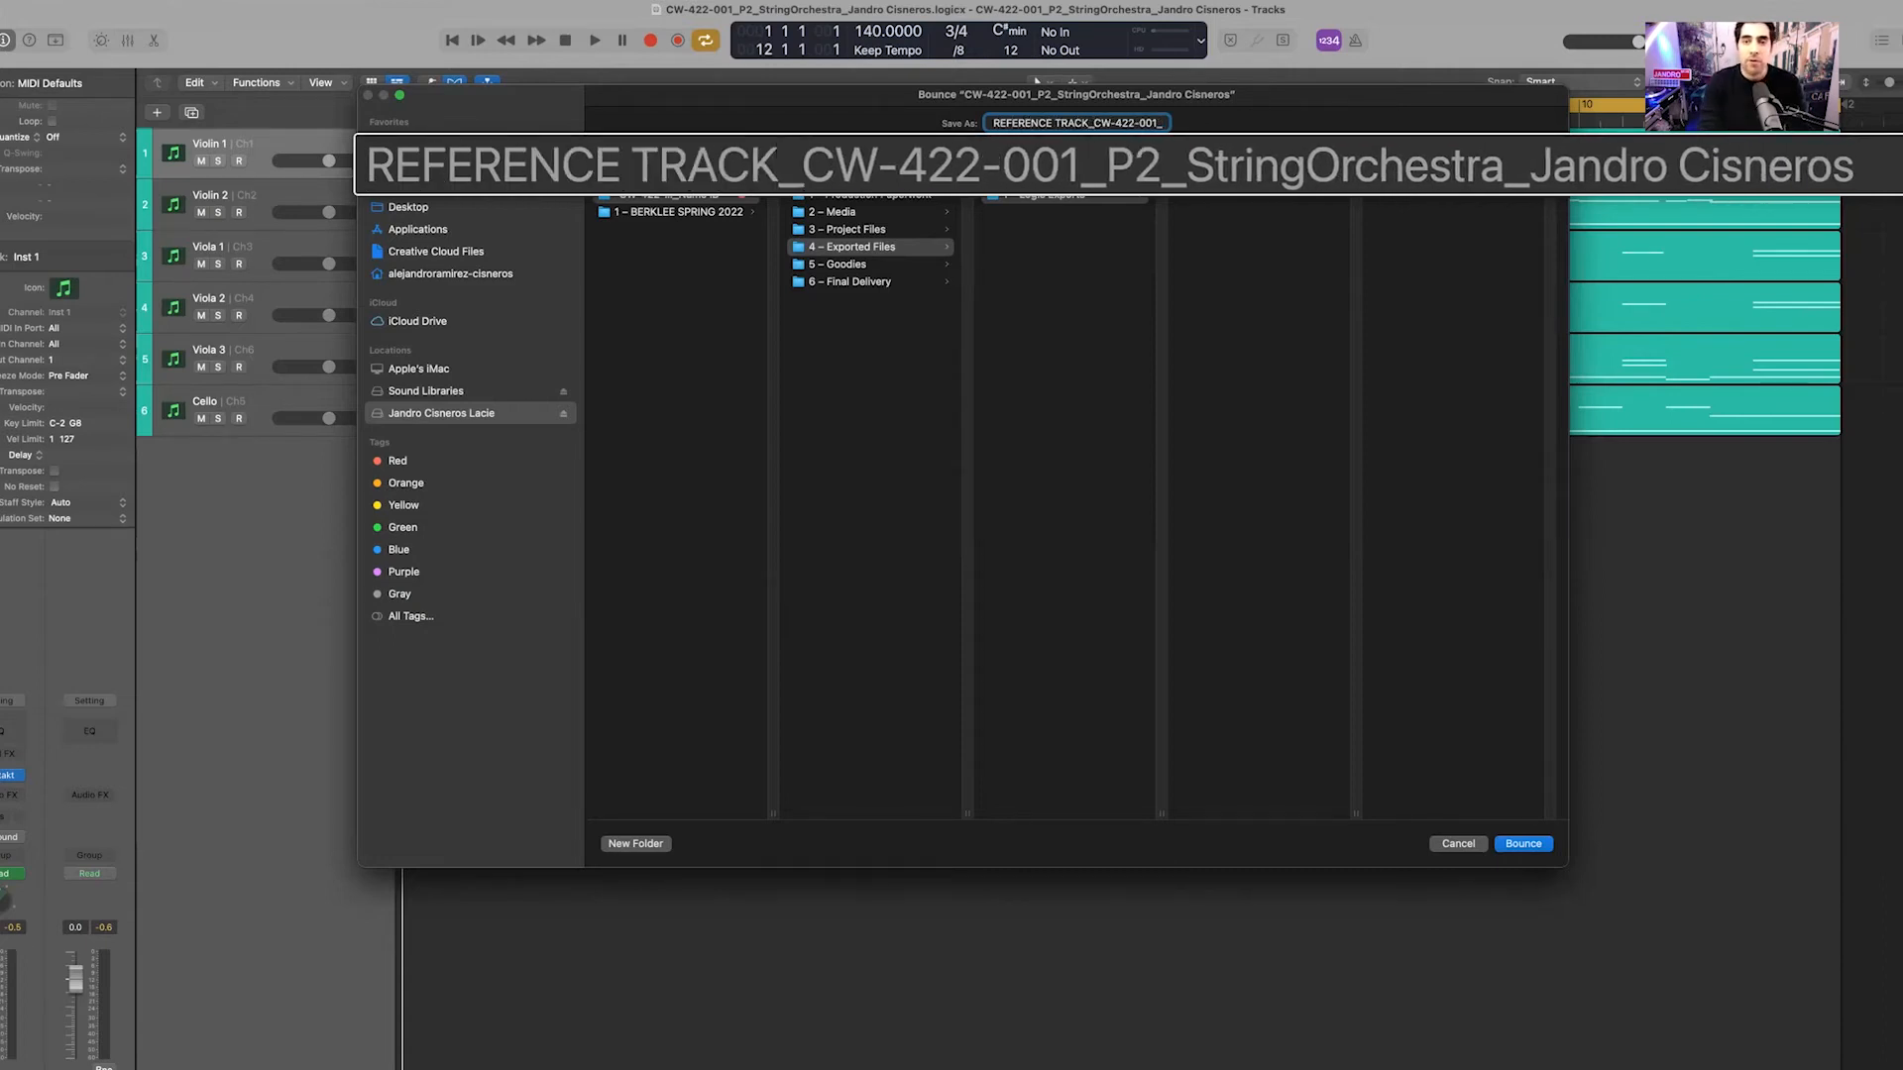
key(Return)
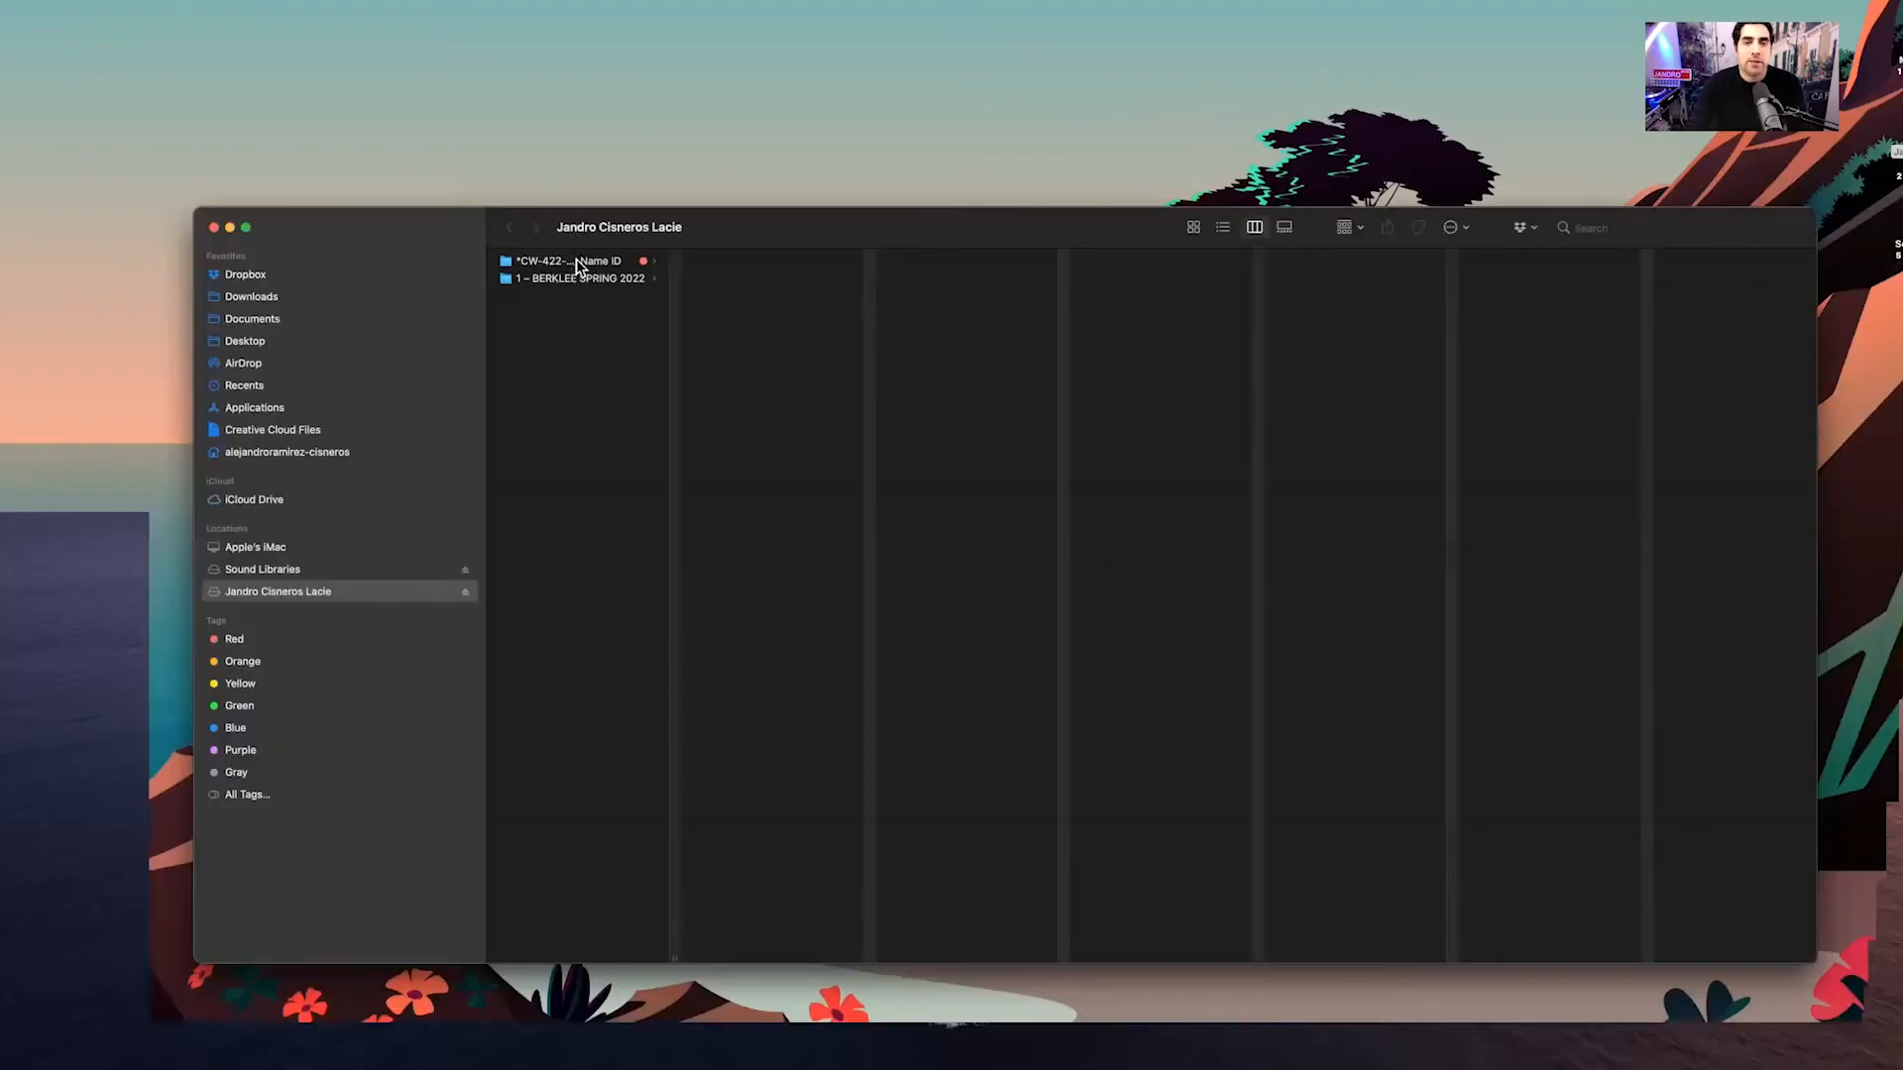
Locate and select the bounced reference WAV in 4 – Exported Files › 1 – Logic Exports
click(575, 260)
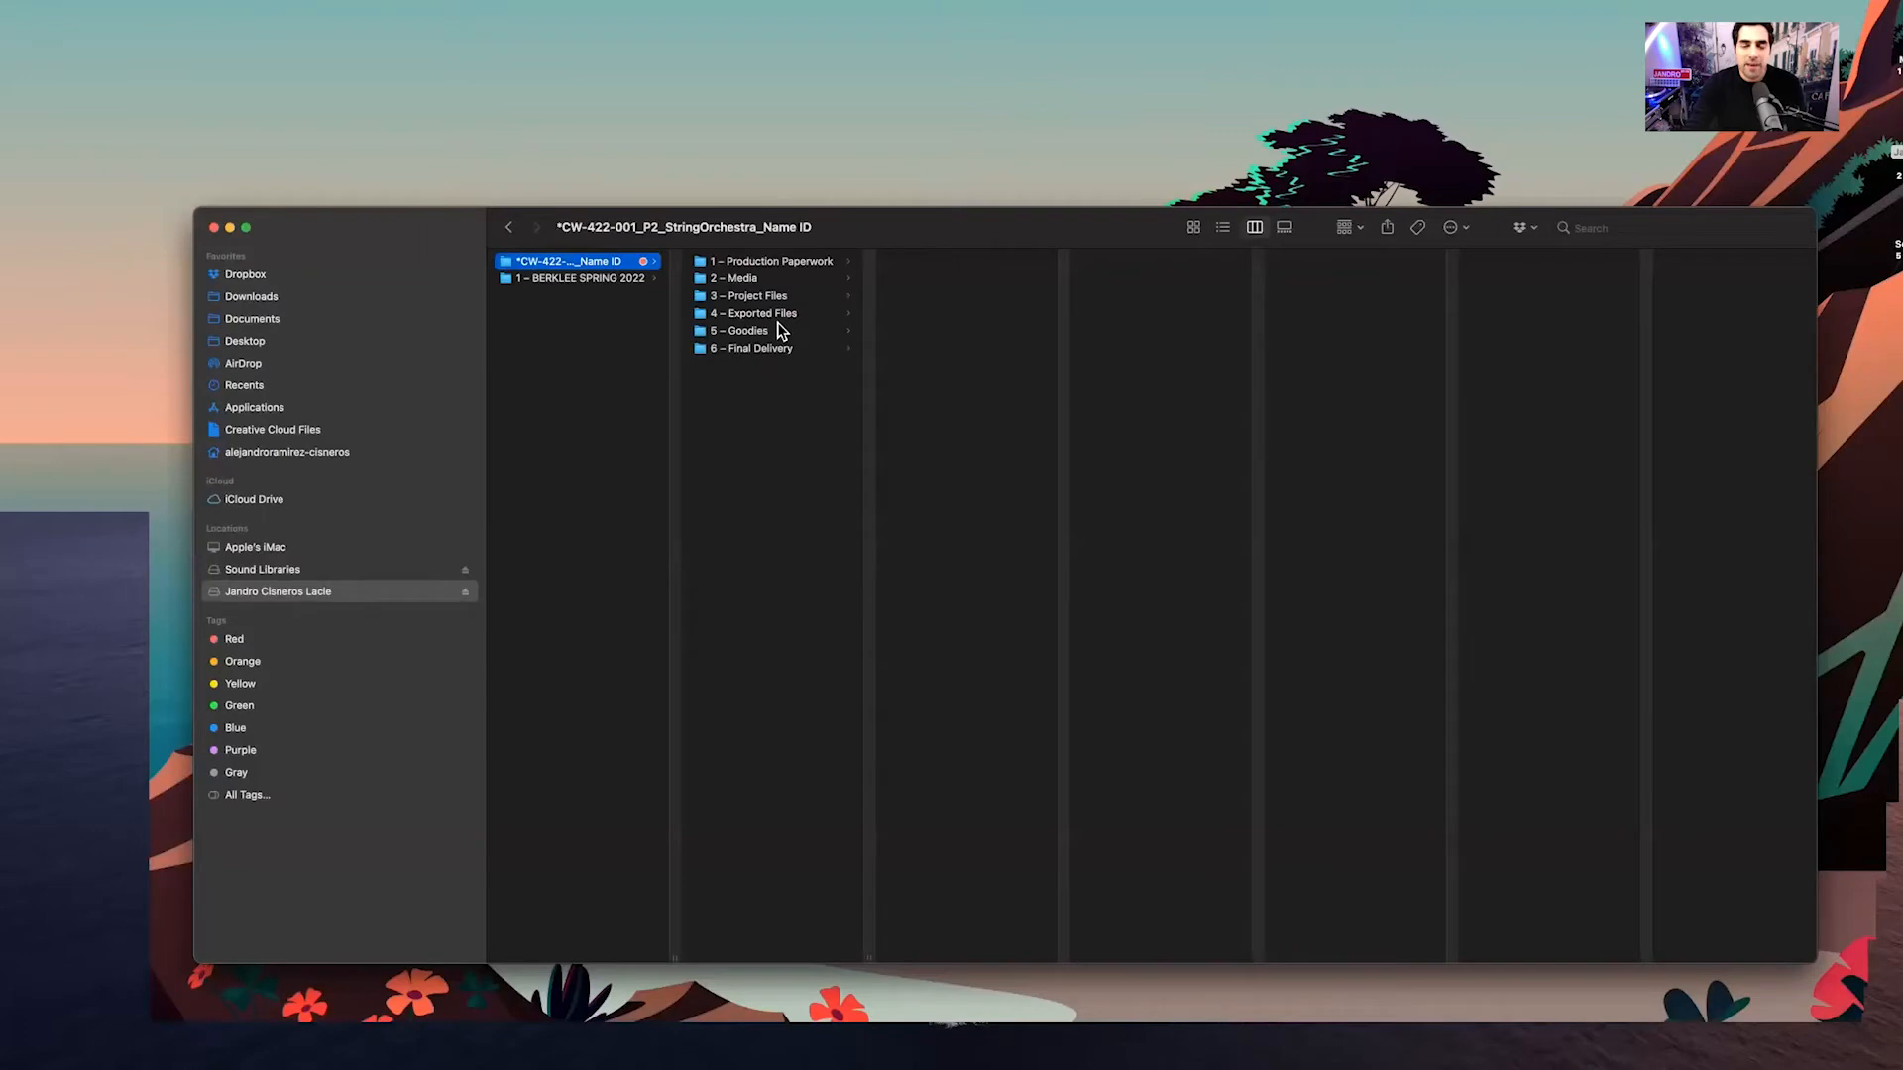
click(775, 314)
click(944, 262)
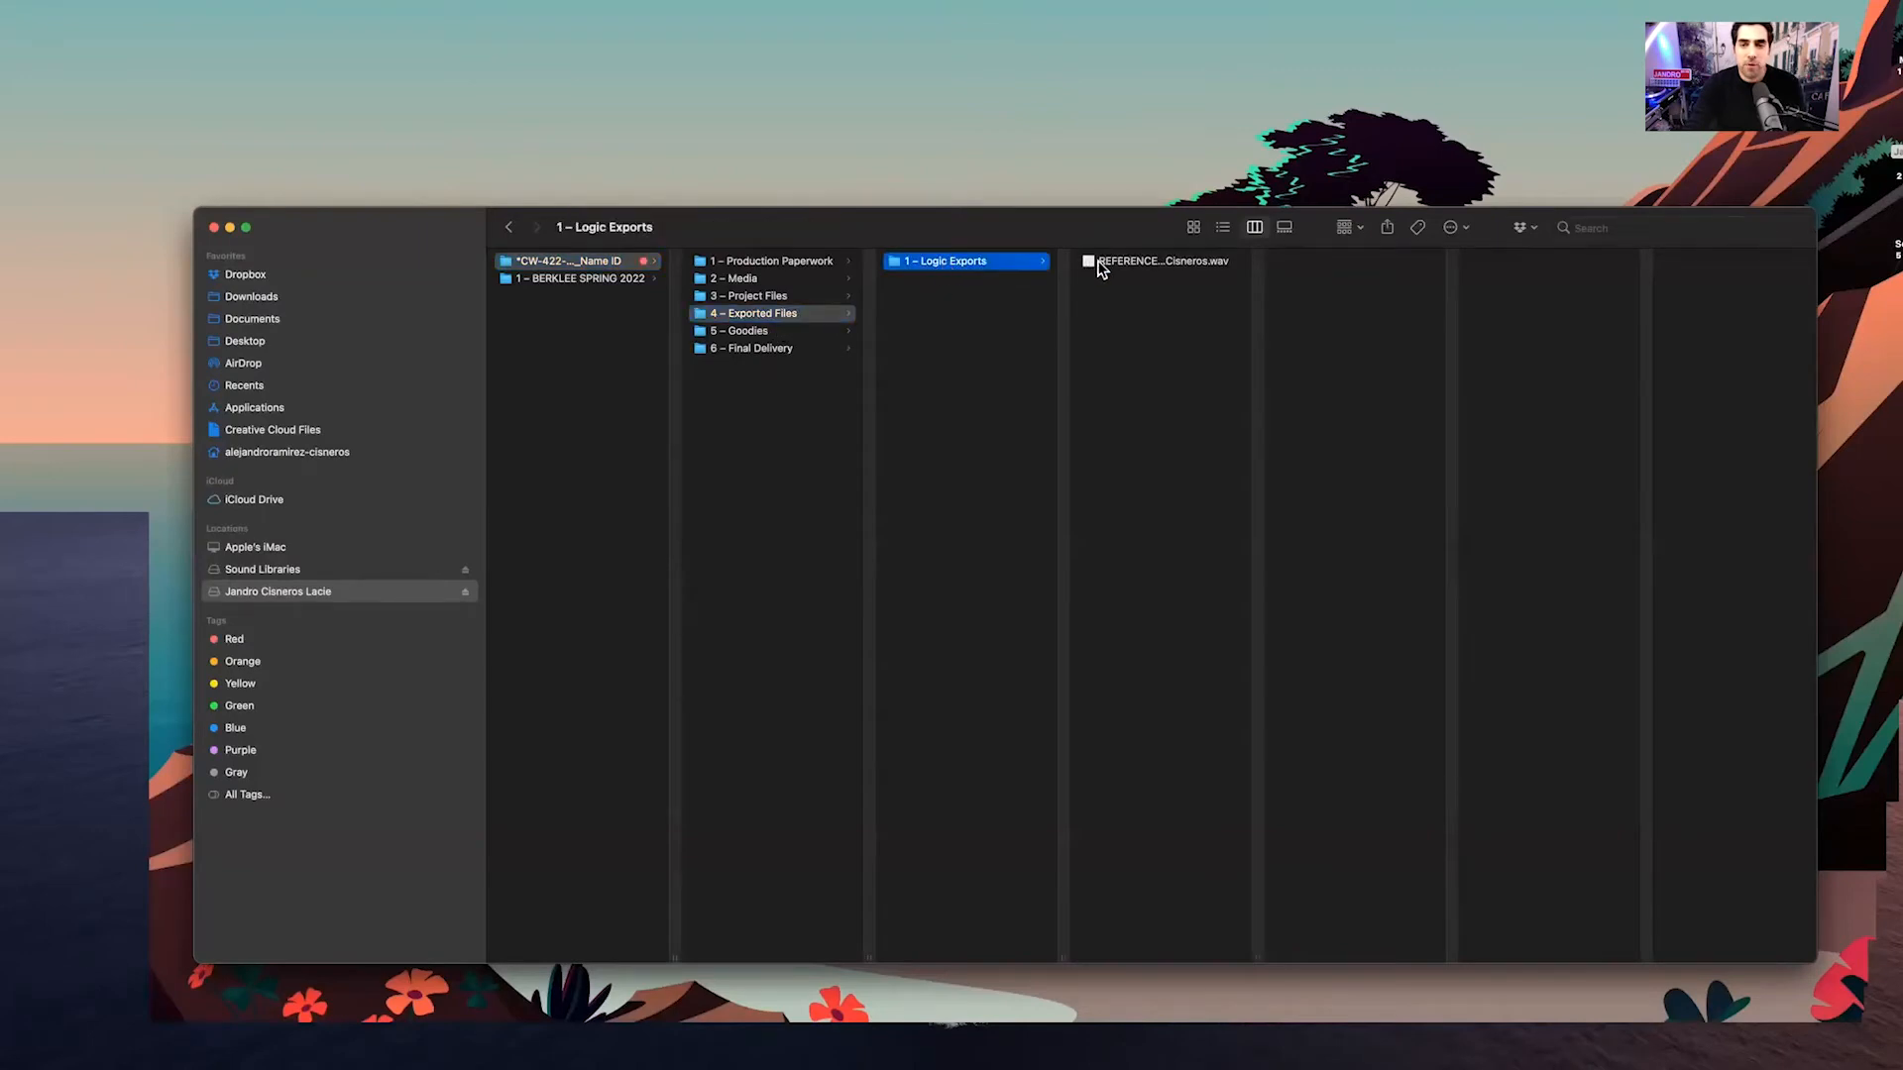
click(1100, 263)
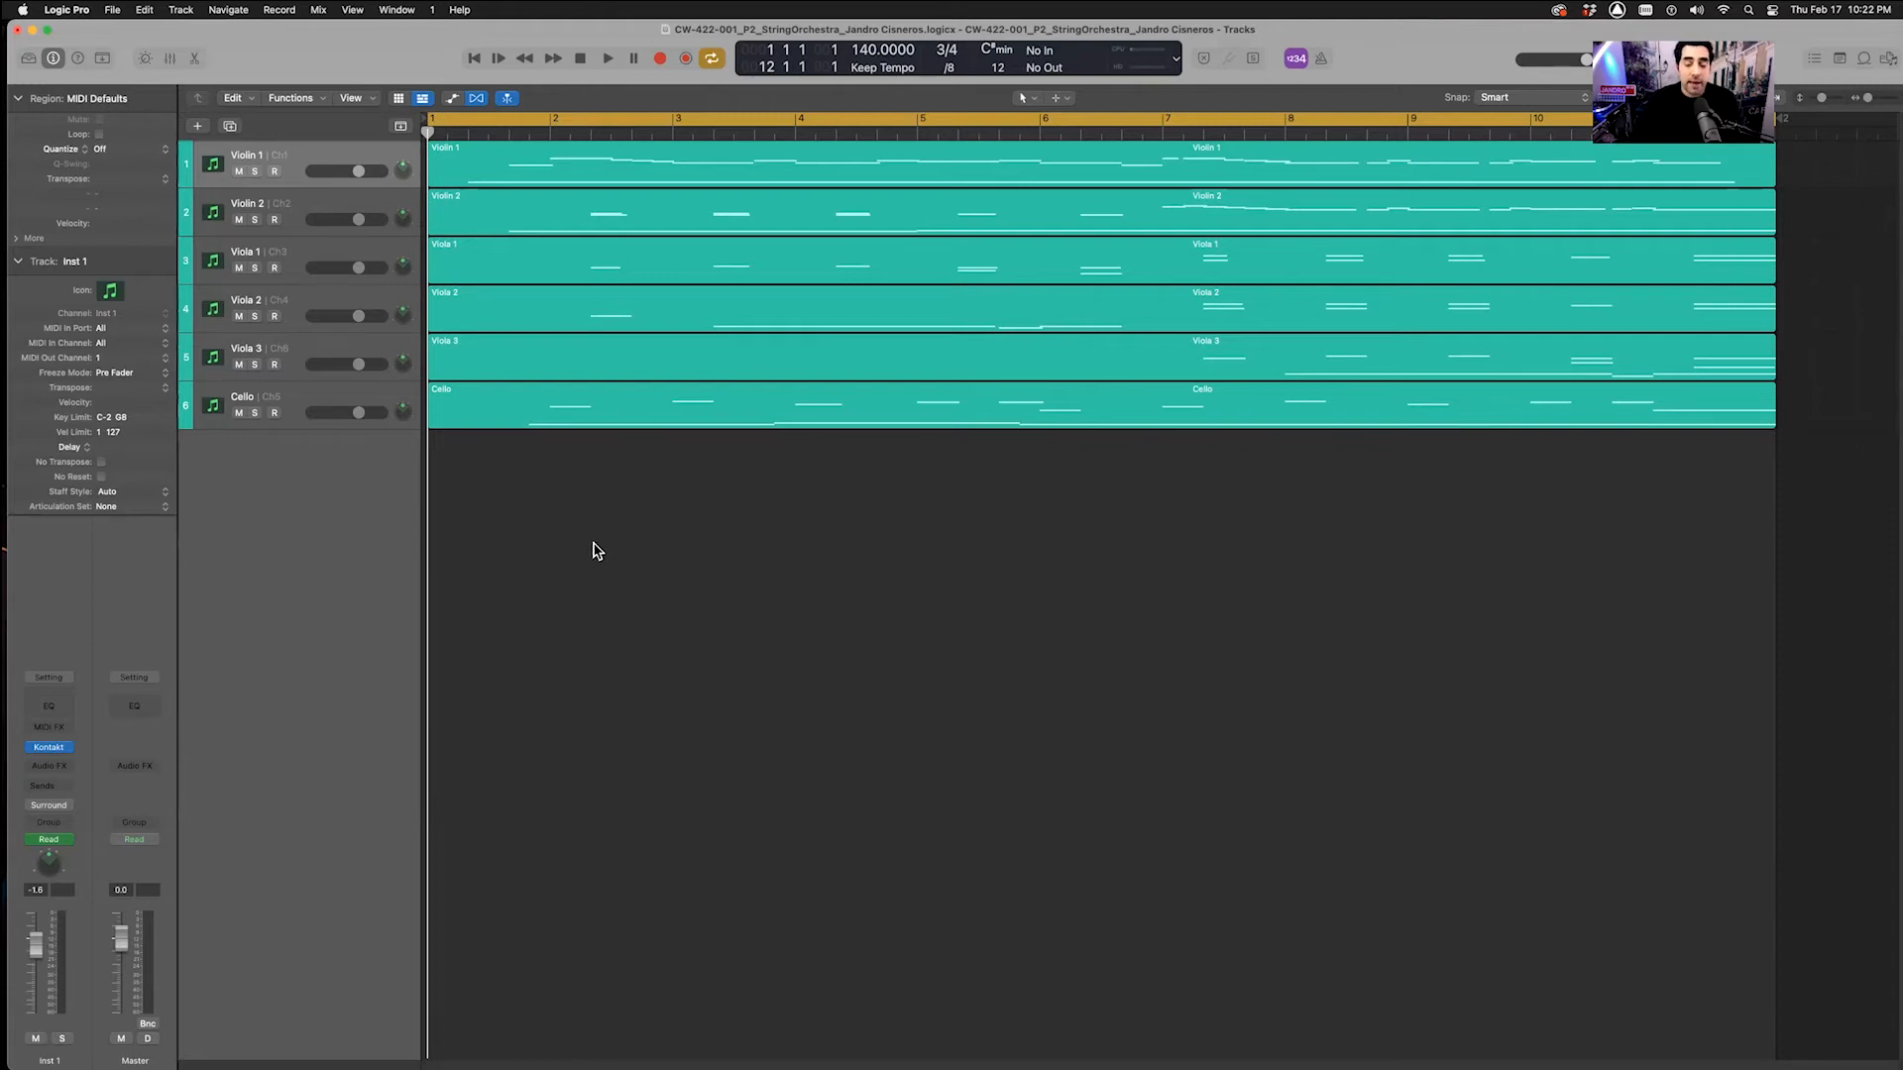
Create a track from the mixer's Click channel strip, move it above Violin 1, and hide the mixer
key(x)
click(1003, 606)
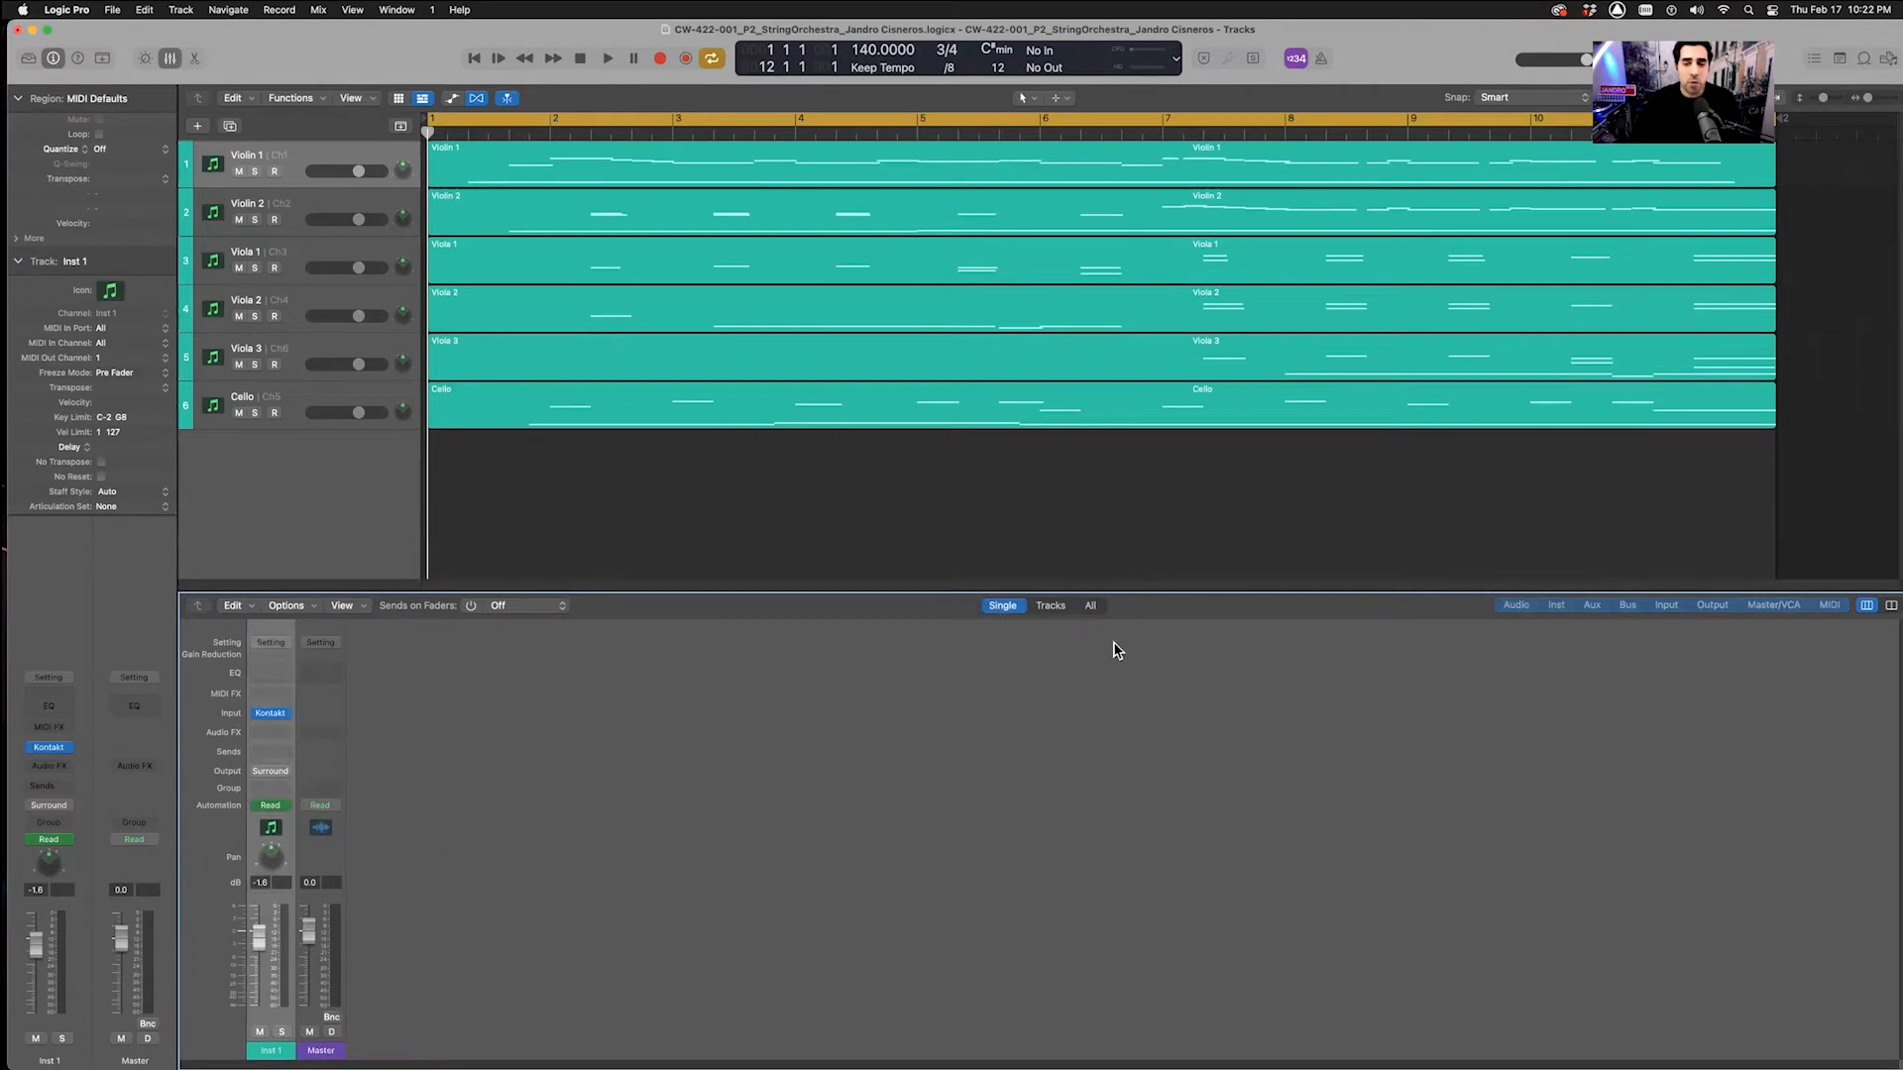
click(1090, 605)
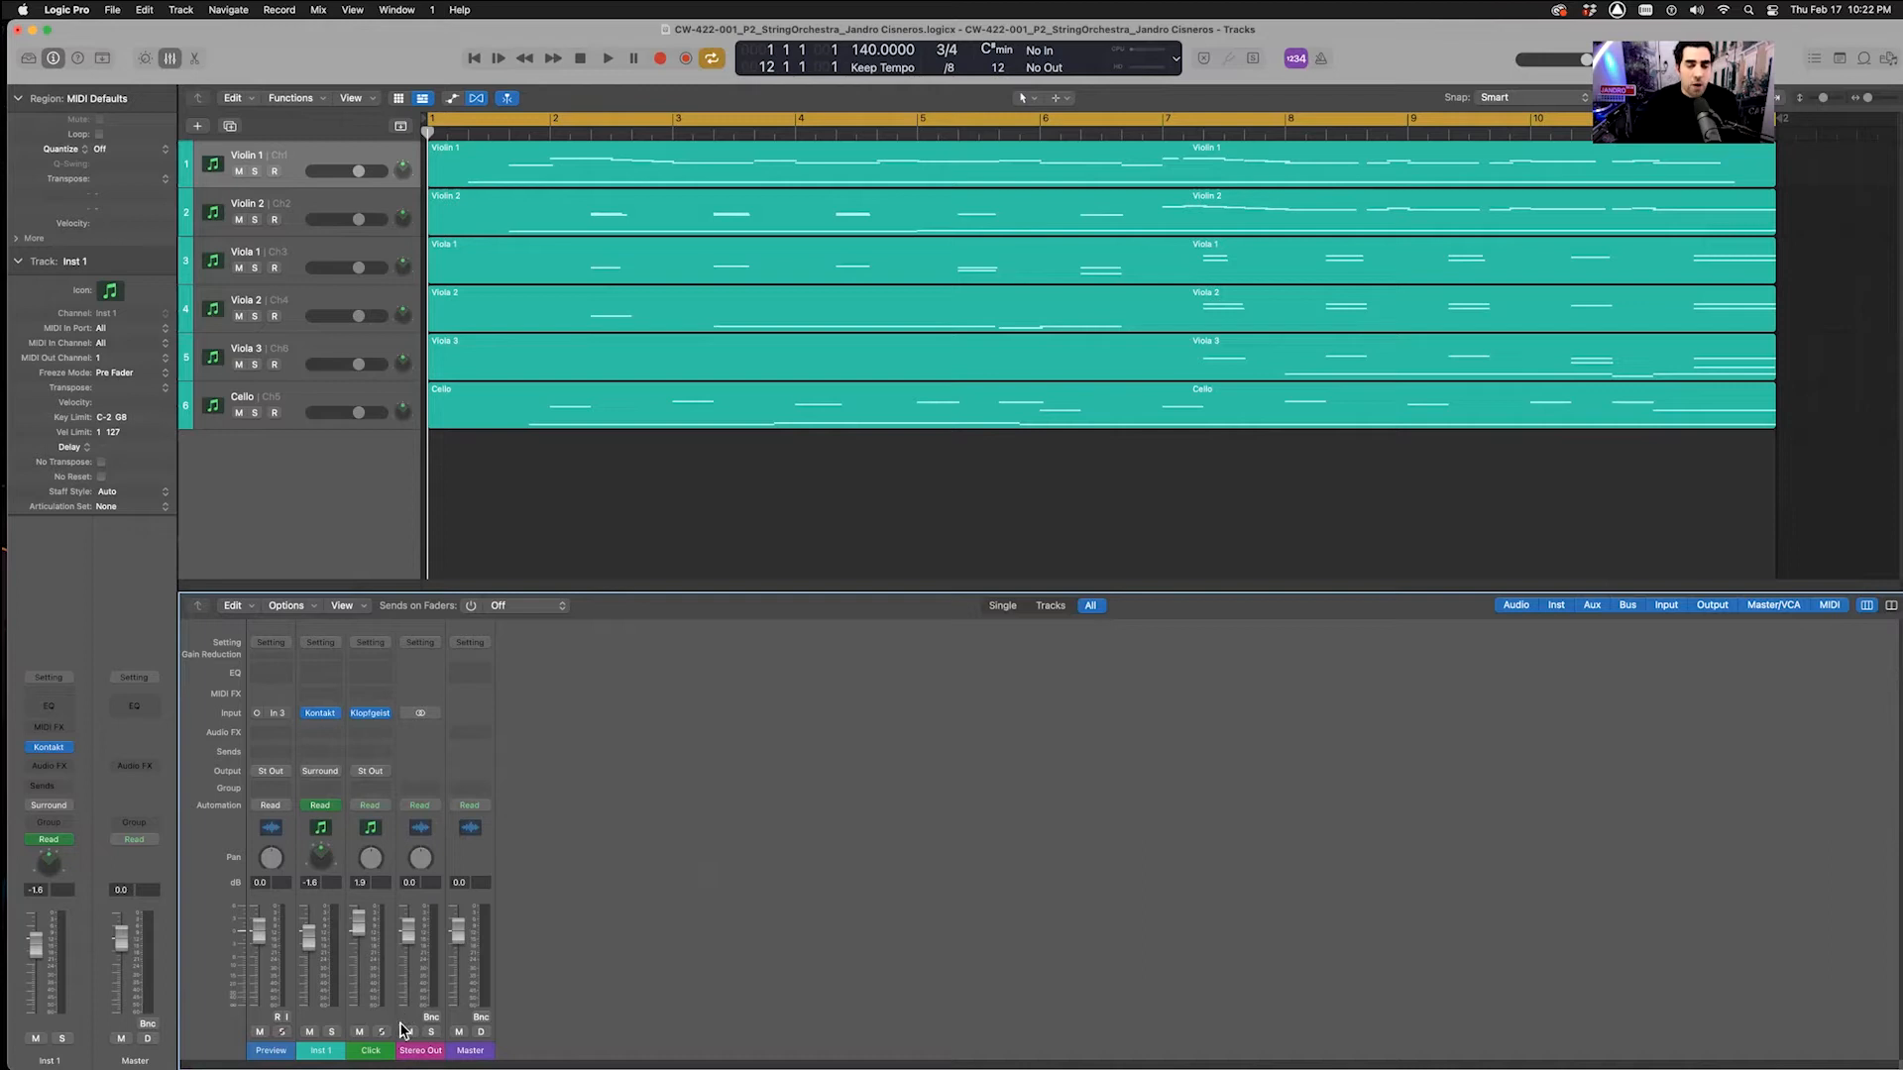
click(368, 1055)
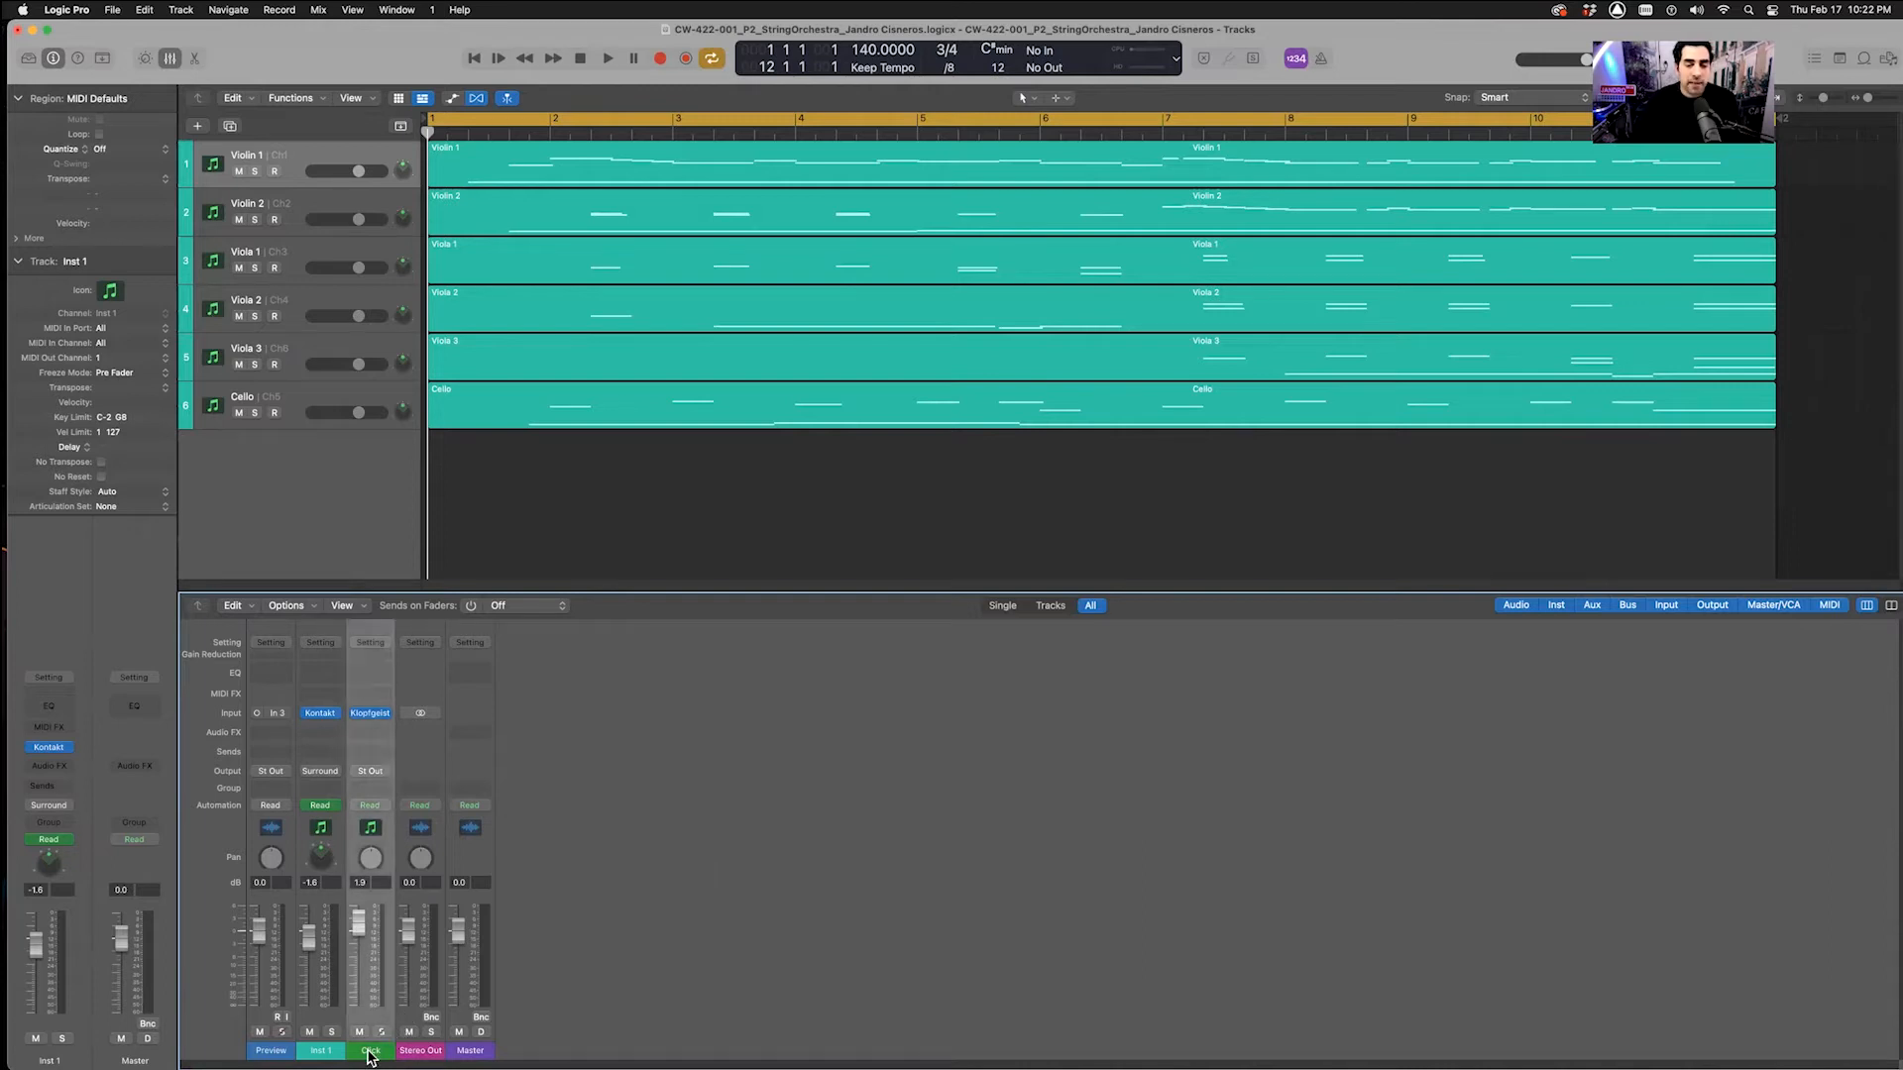
right_click(383, 838)
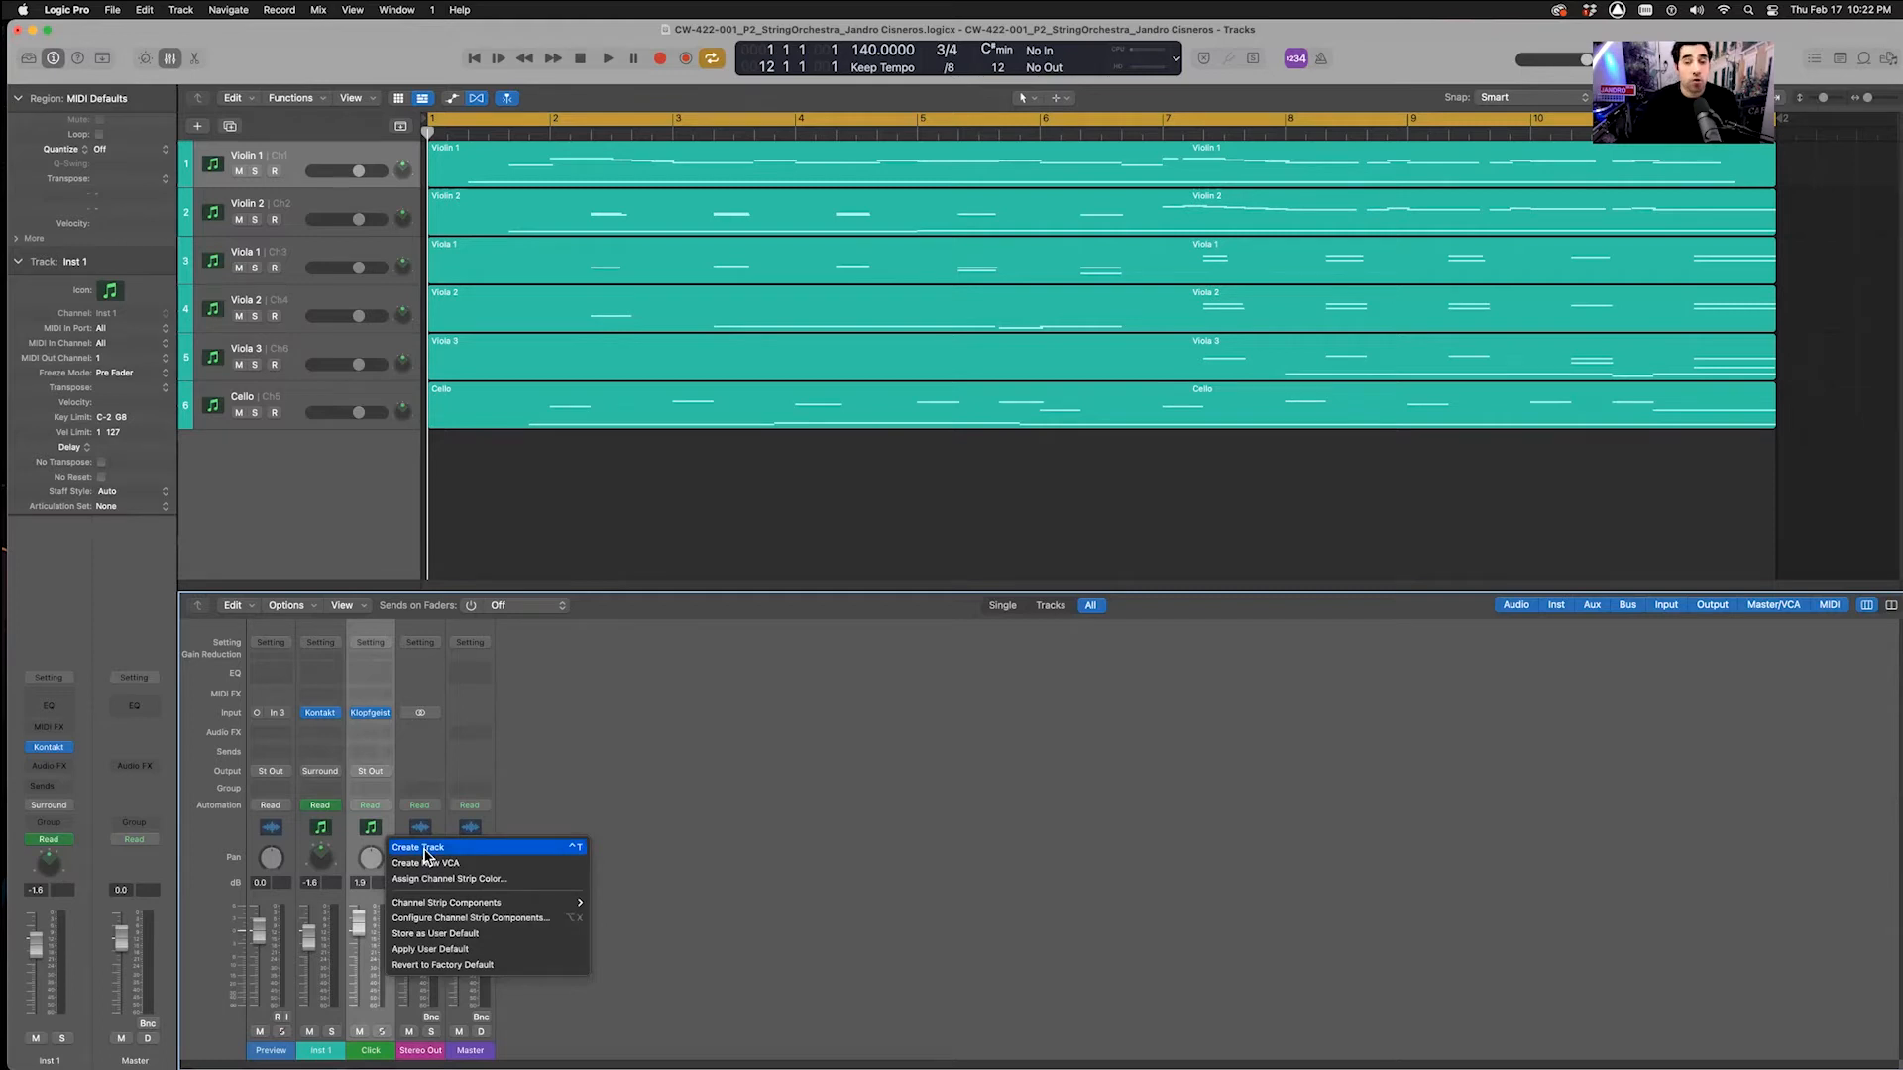
click(426, 848)
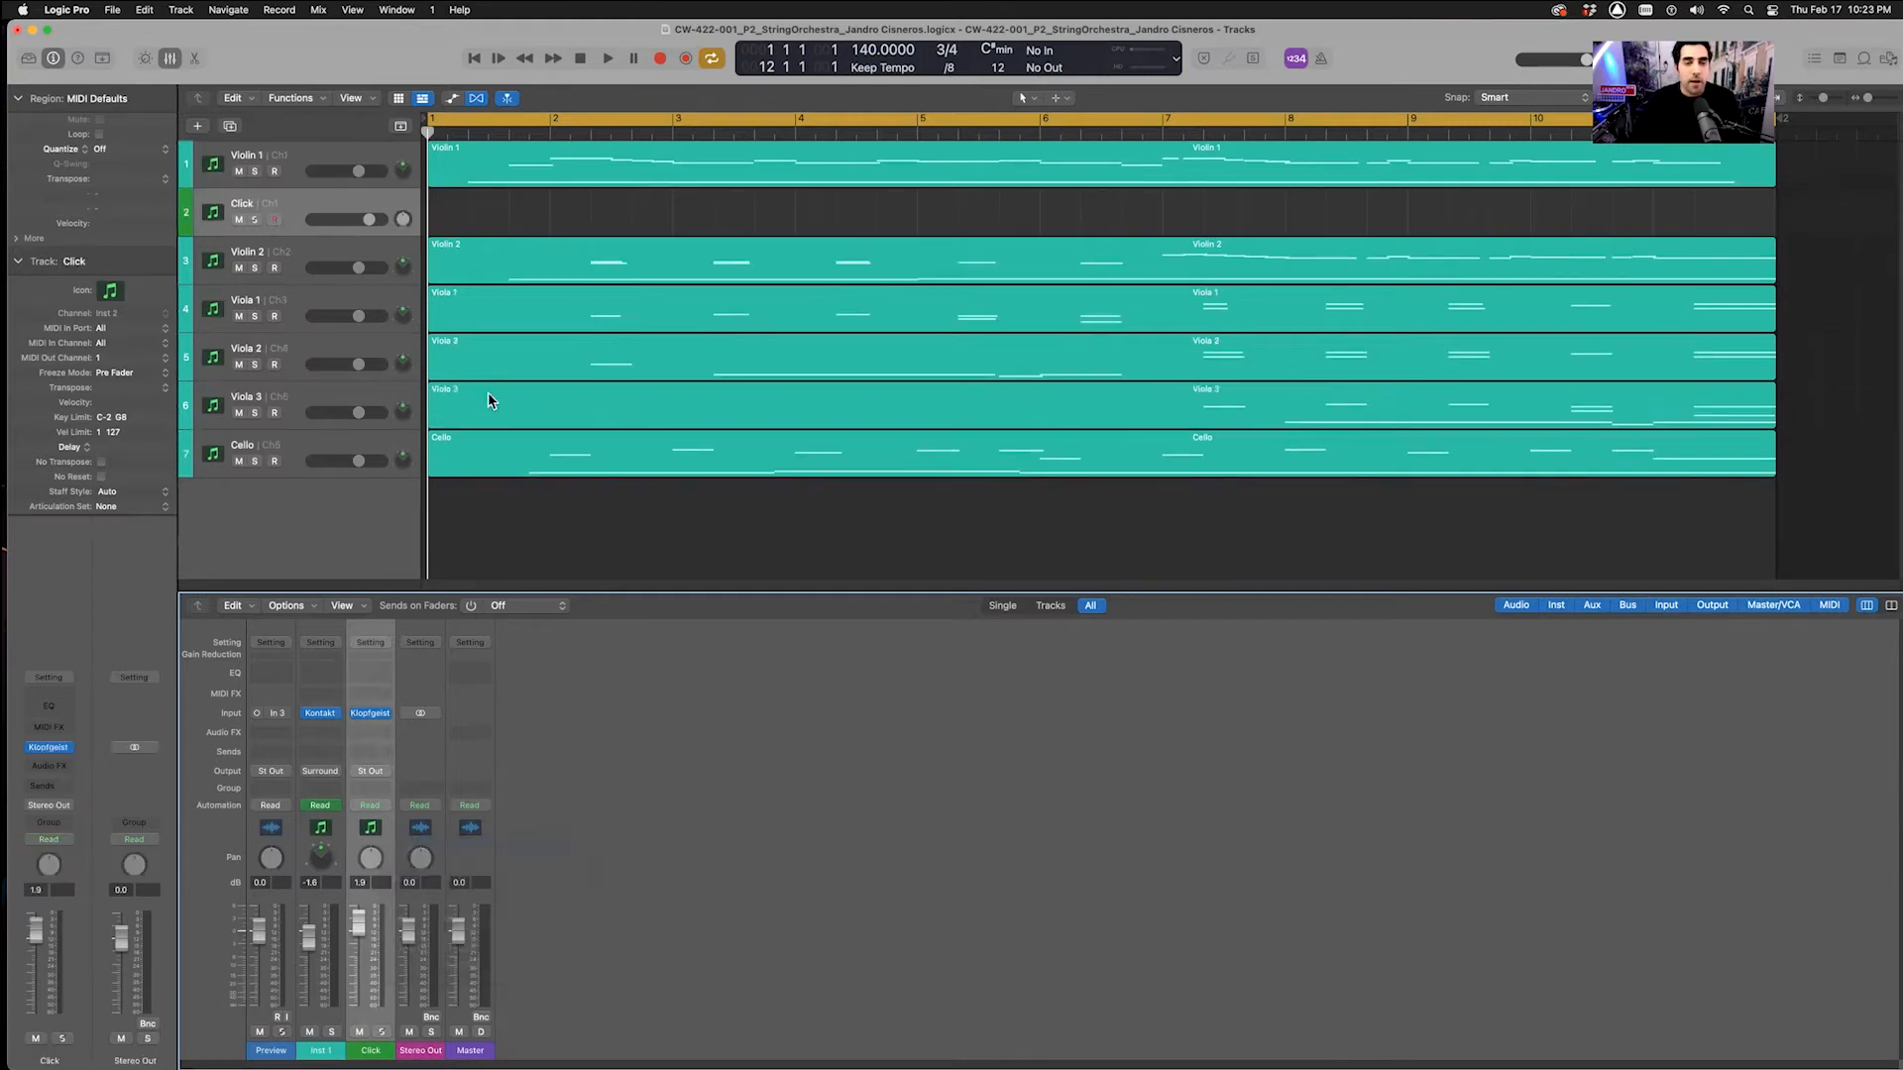
drag(288, 205, 290, 159)
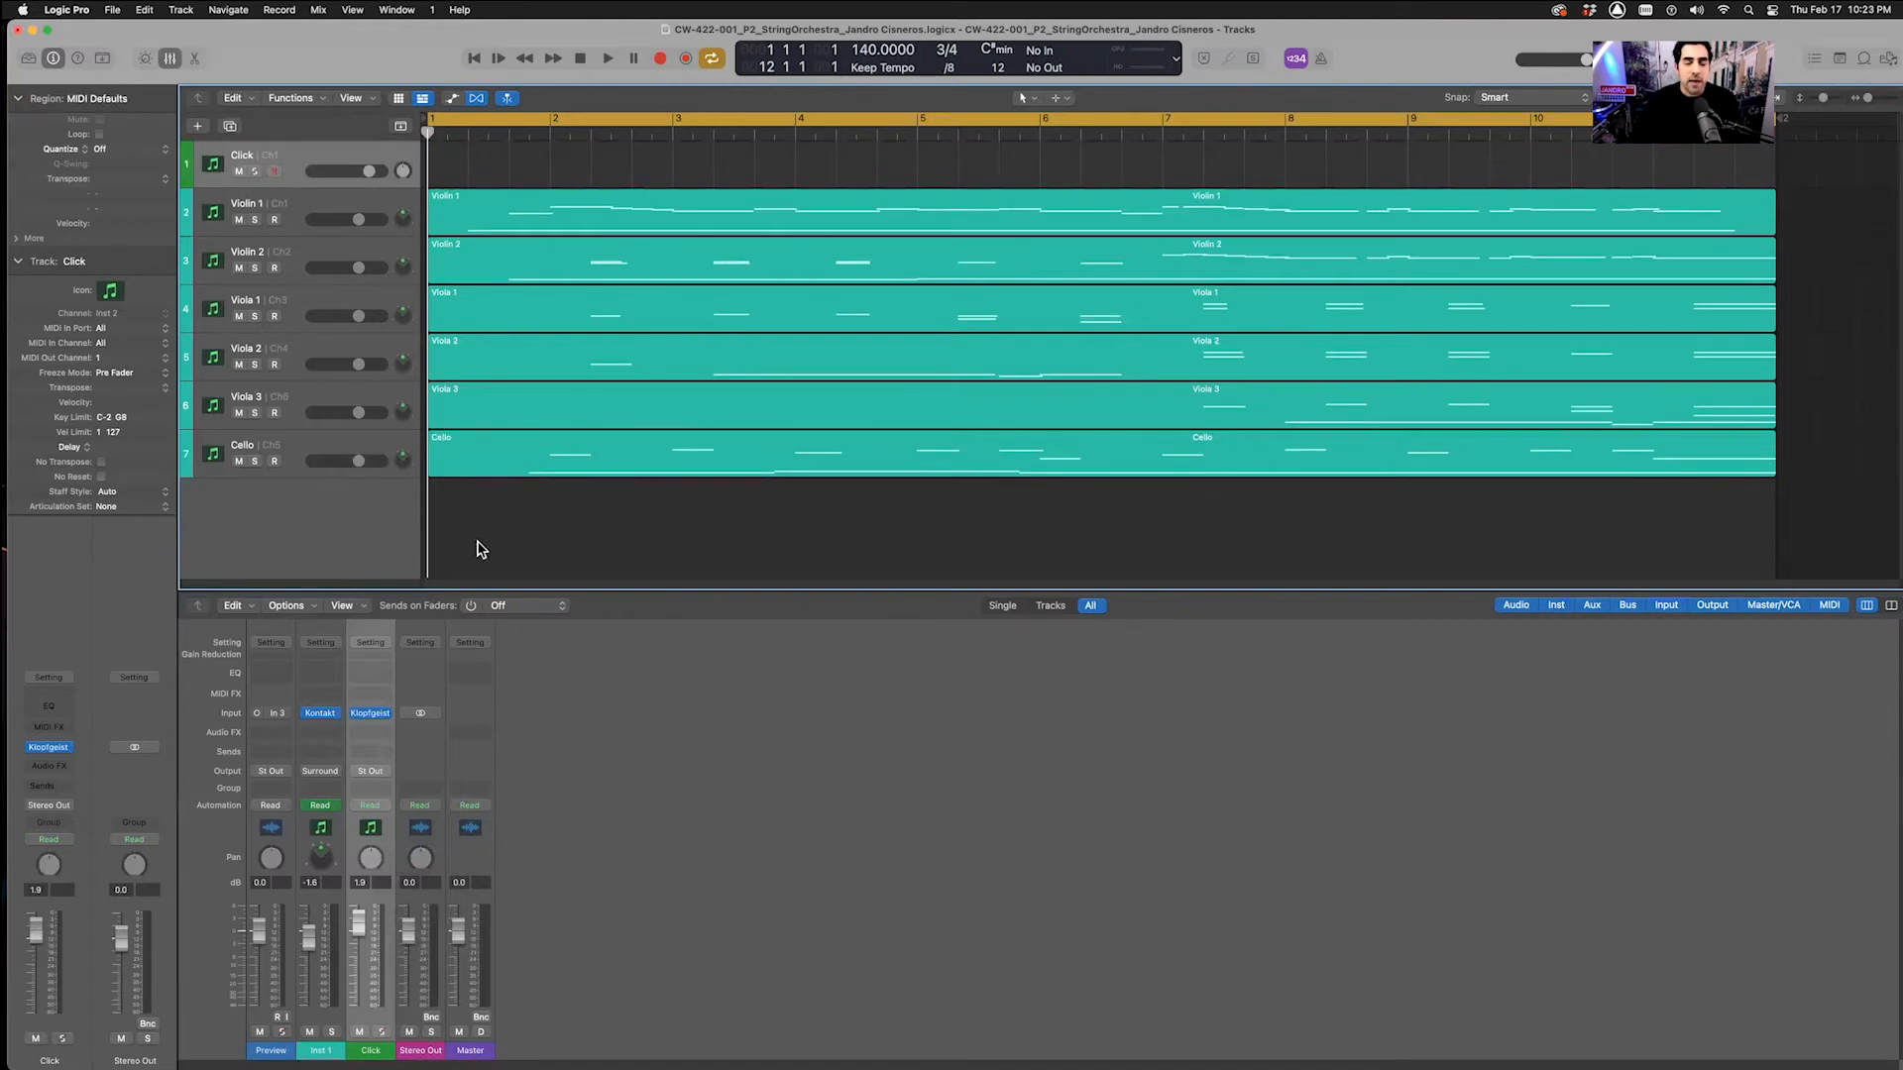
key(x)
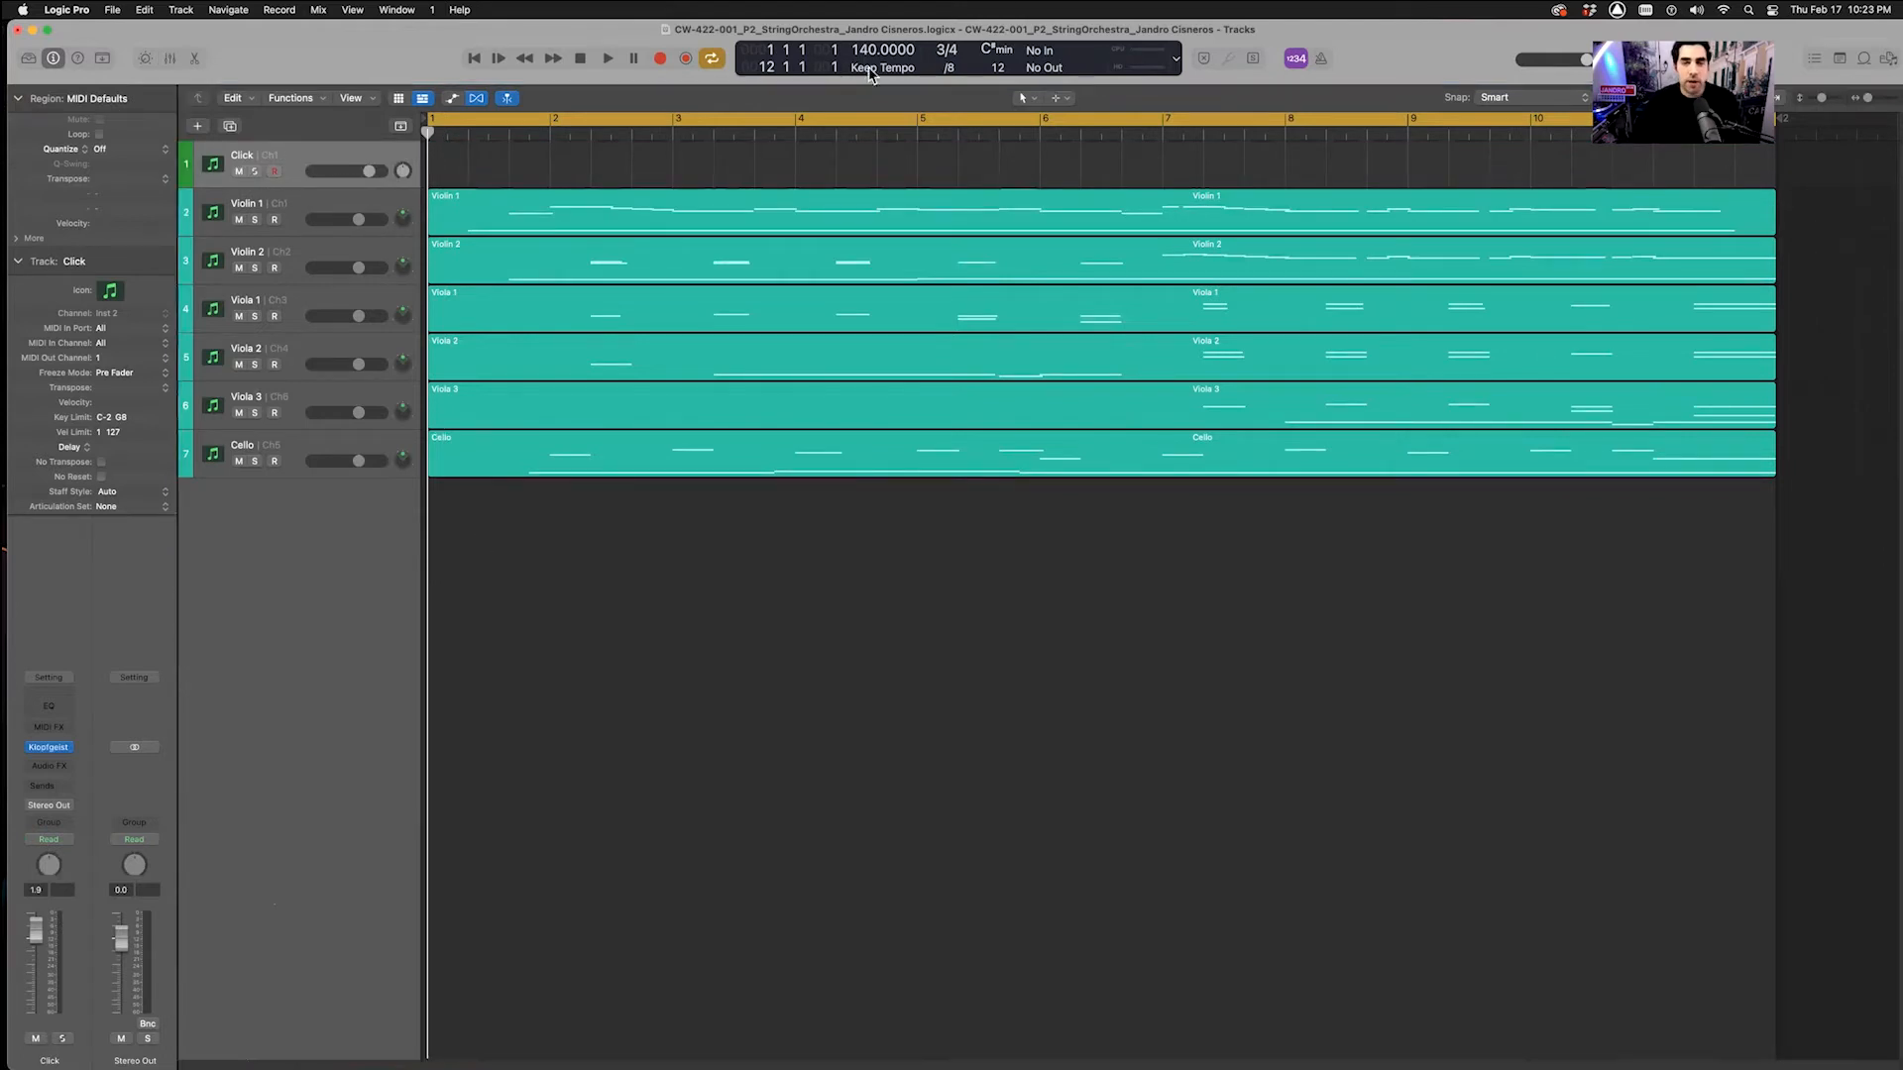
Turn on the metronome, play briefly to hear the click, and return to bar 1
key(k)
key(space)
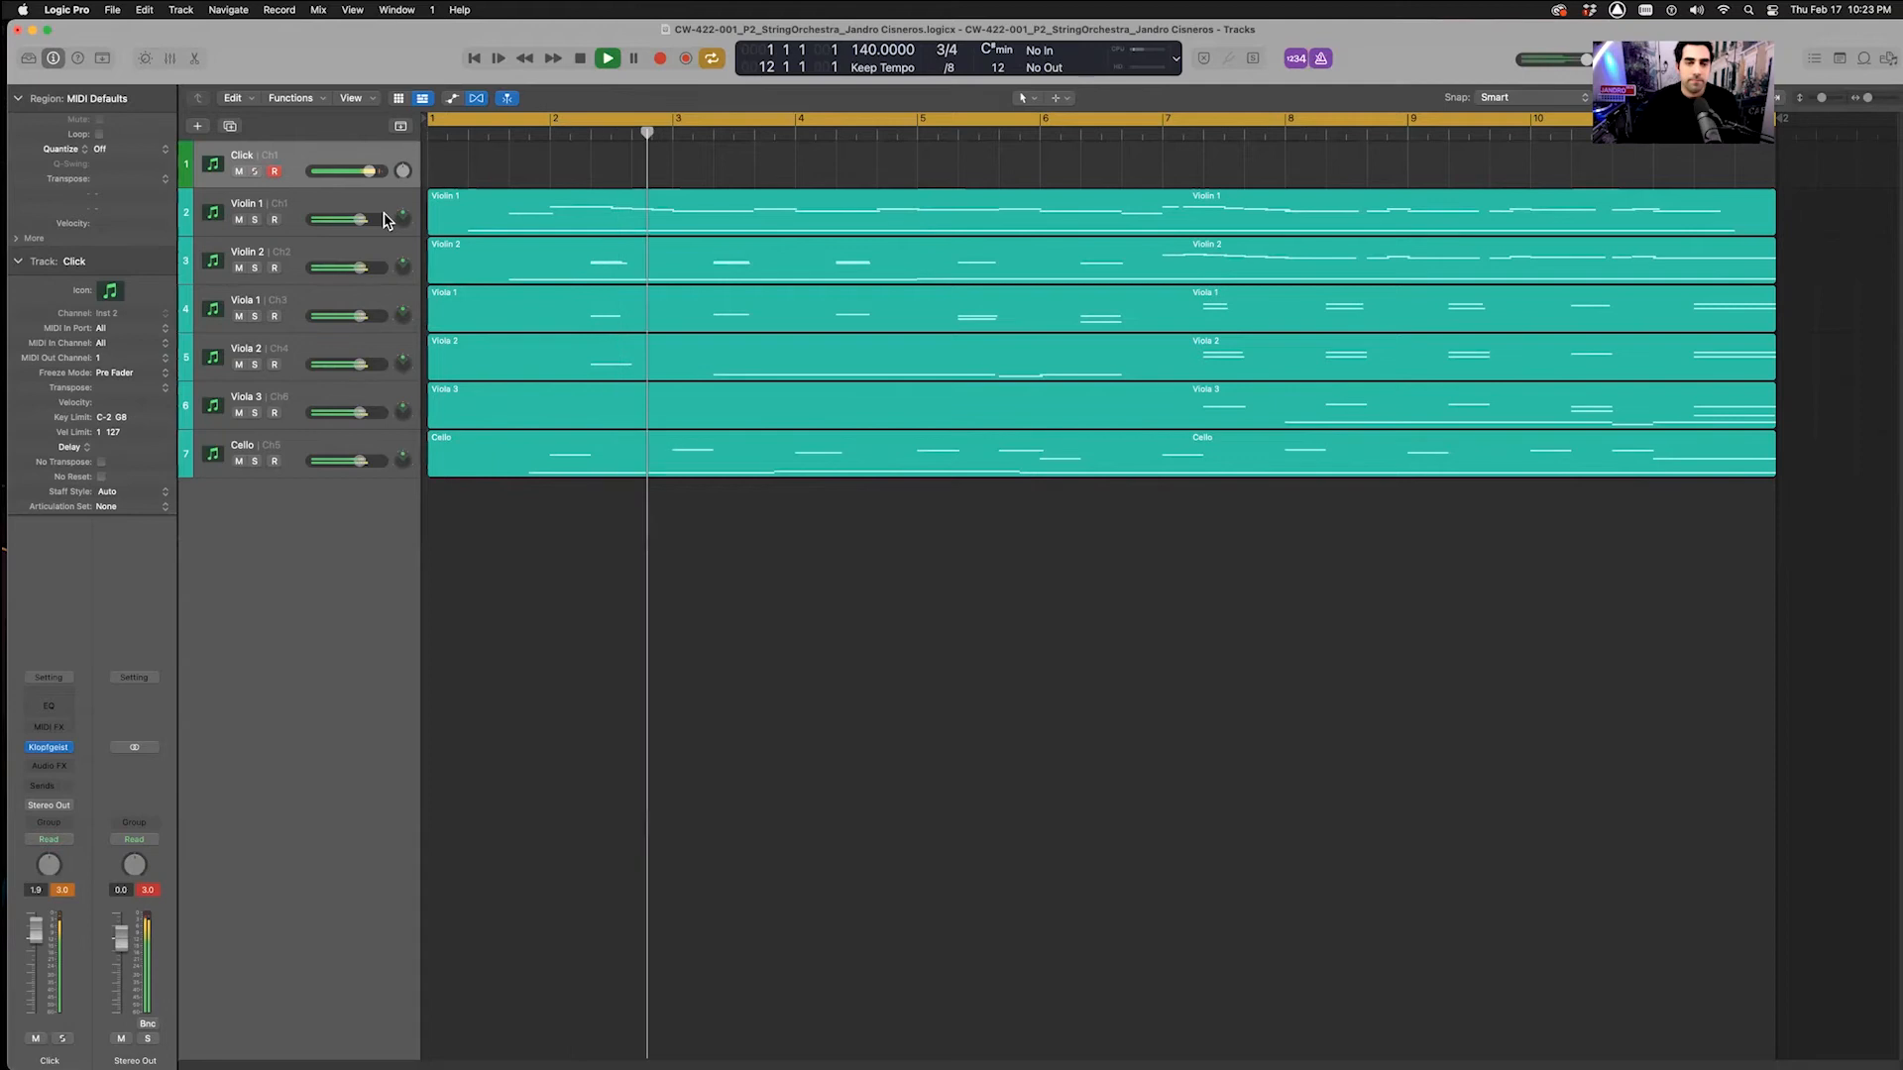
key(space)
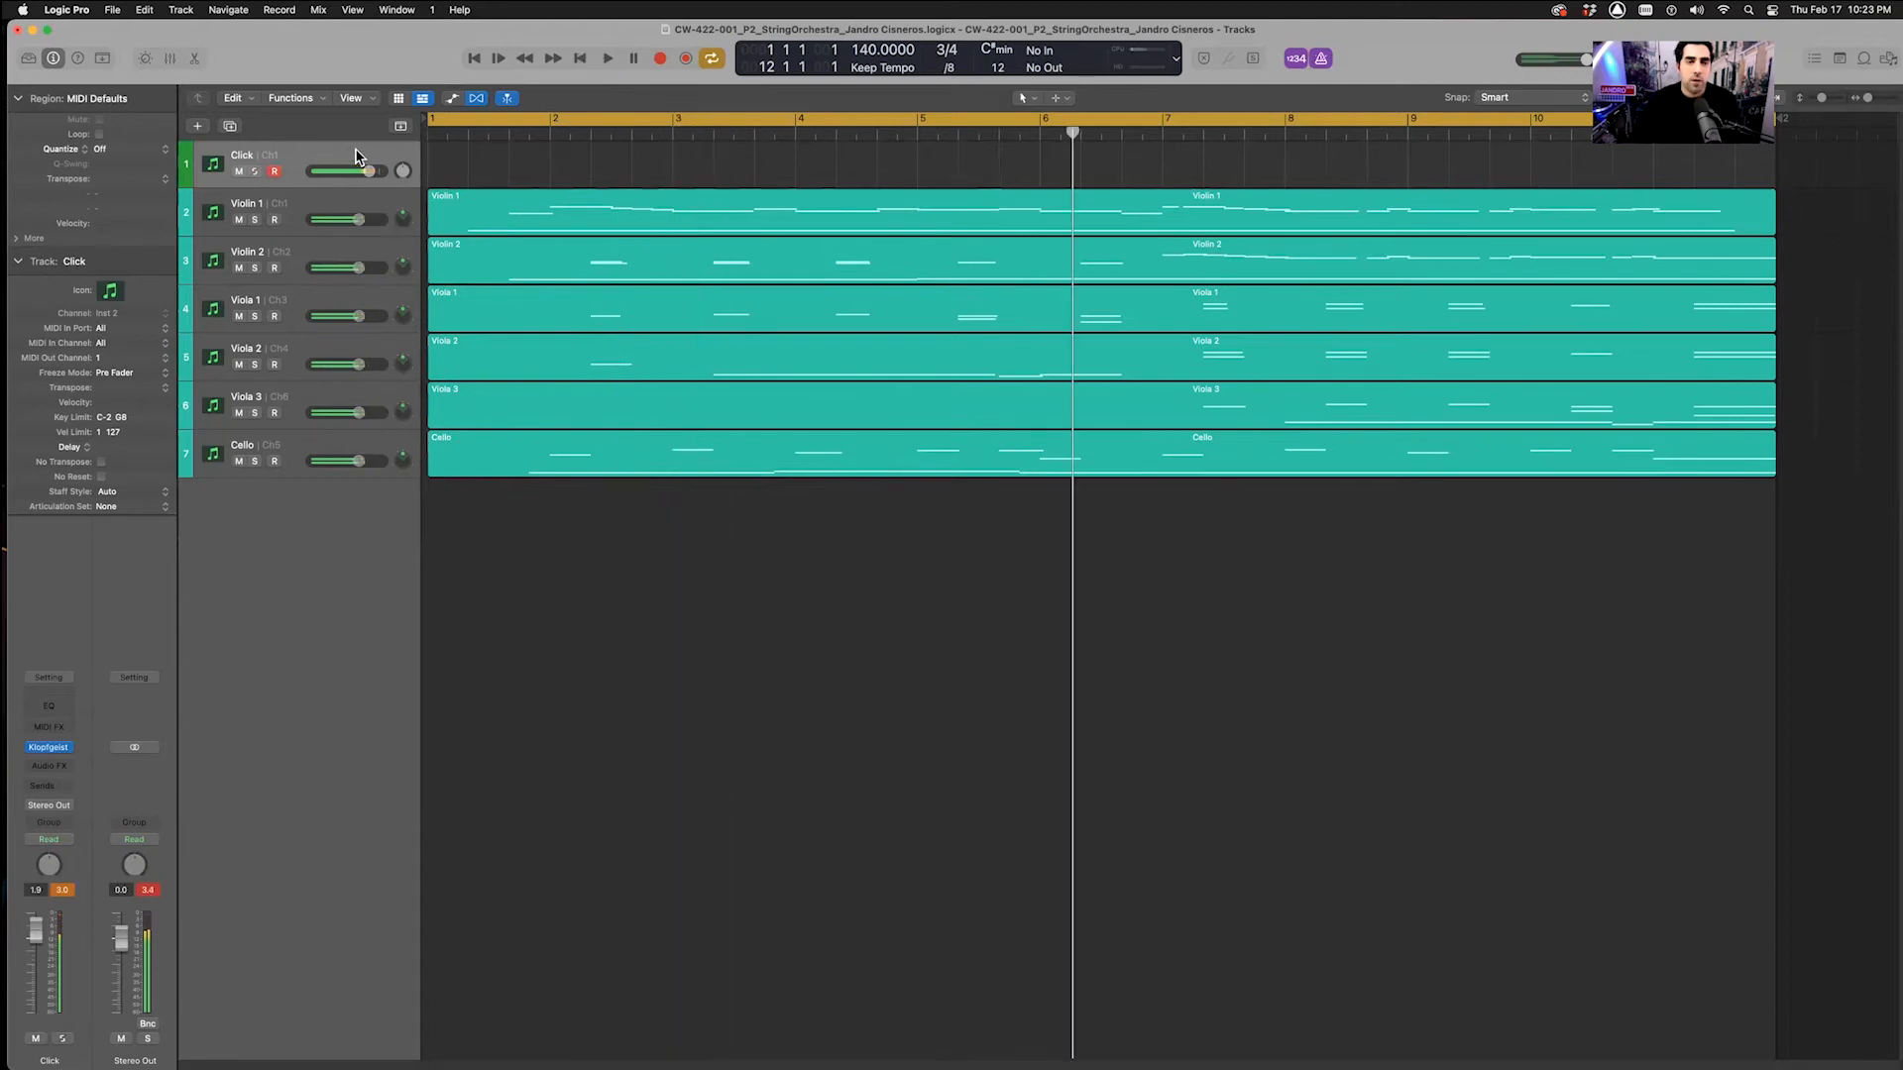
click(427, 132)
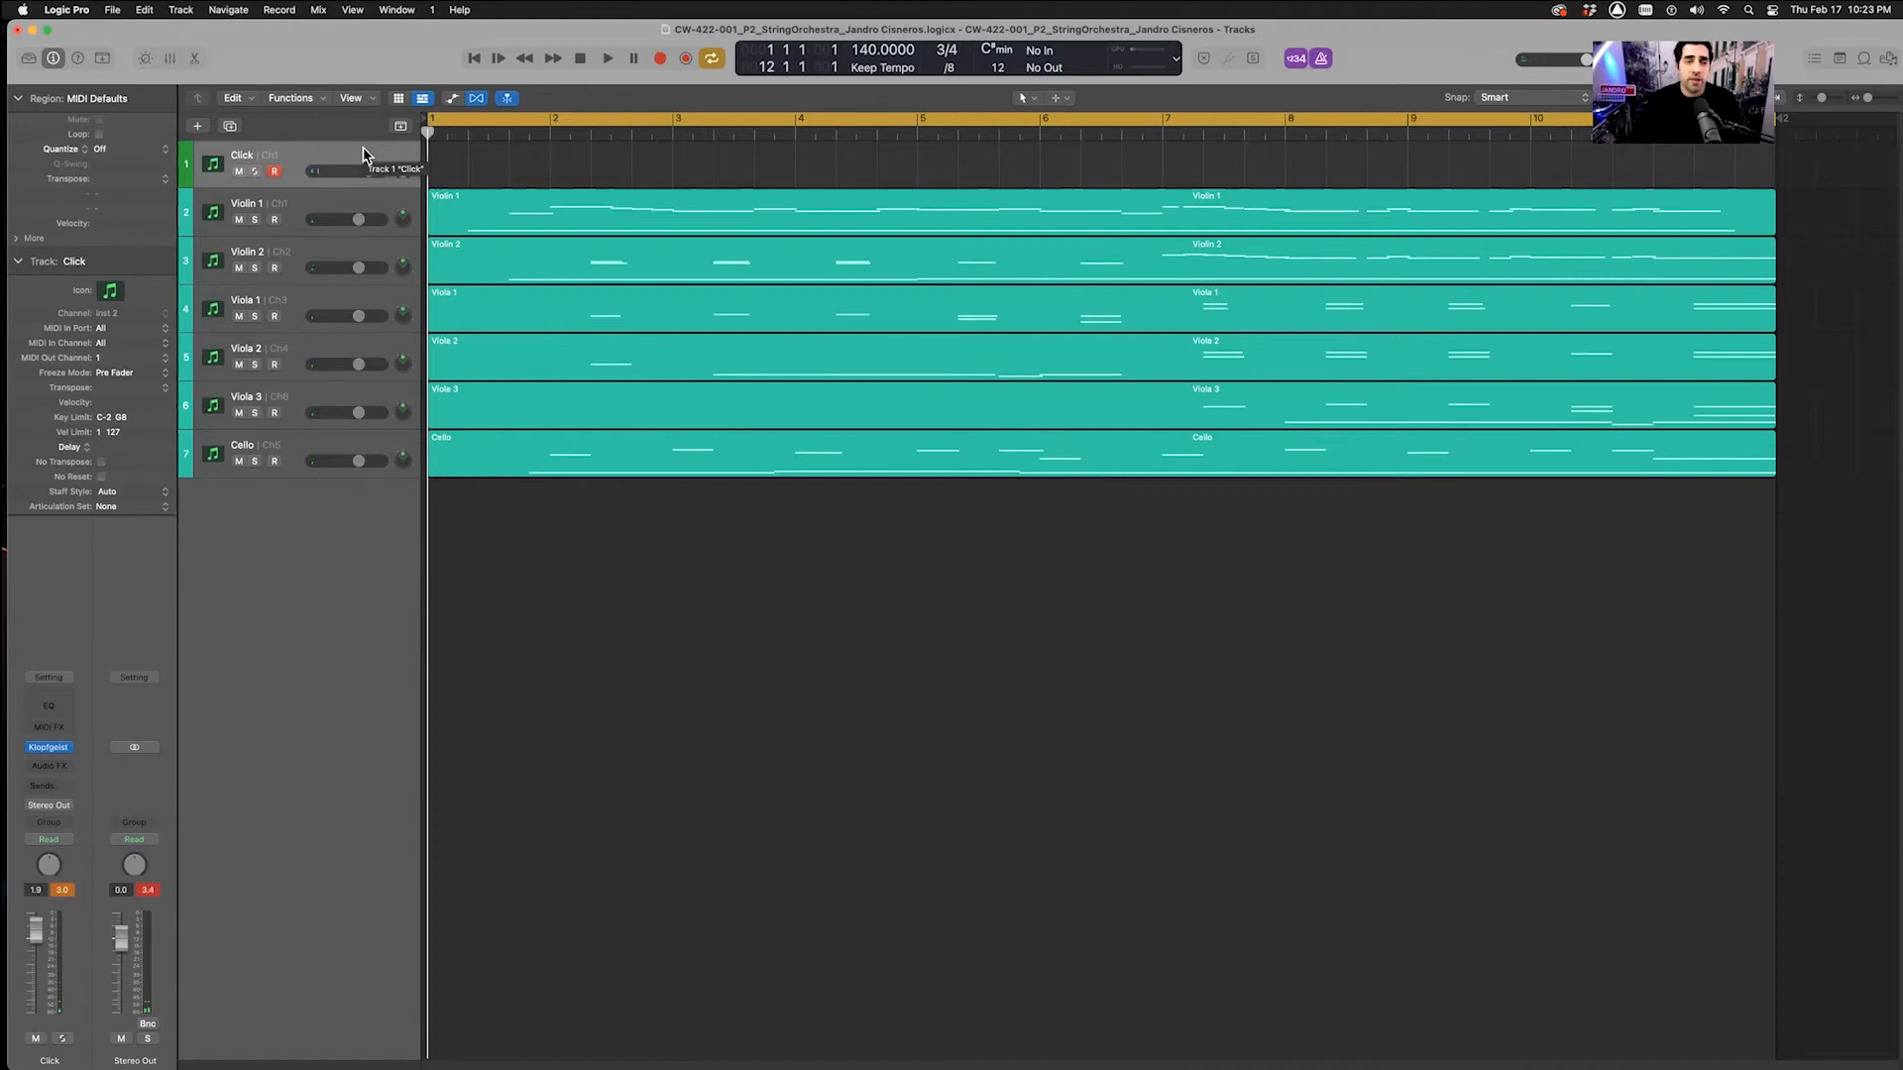
Bounce the Click track in place as Click_140bpm
click(114, 11)
mouse_move(198, 373)
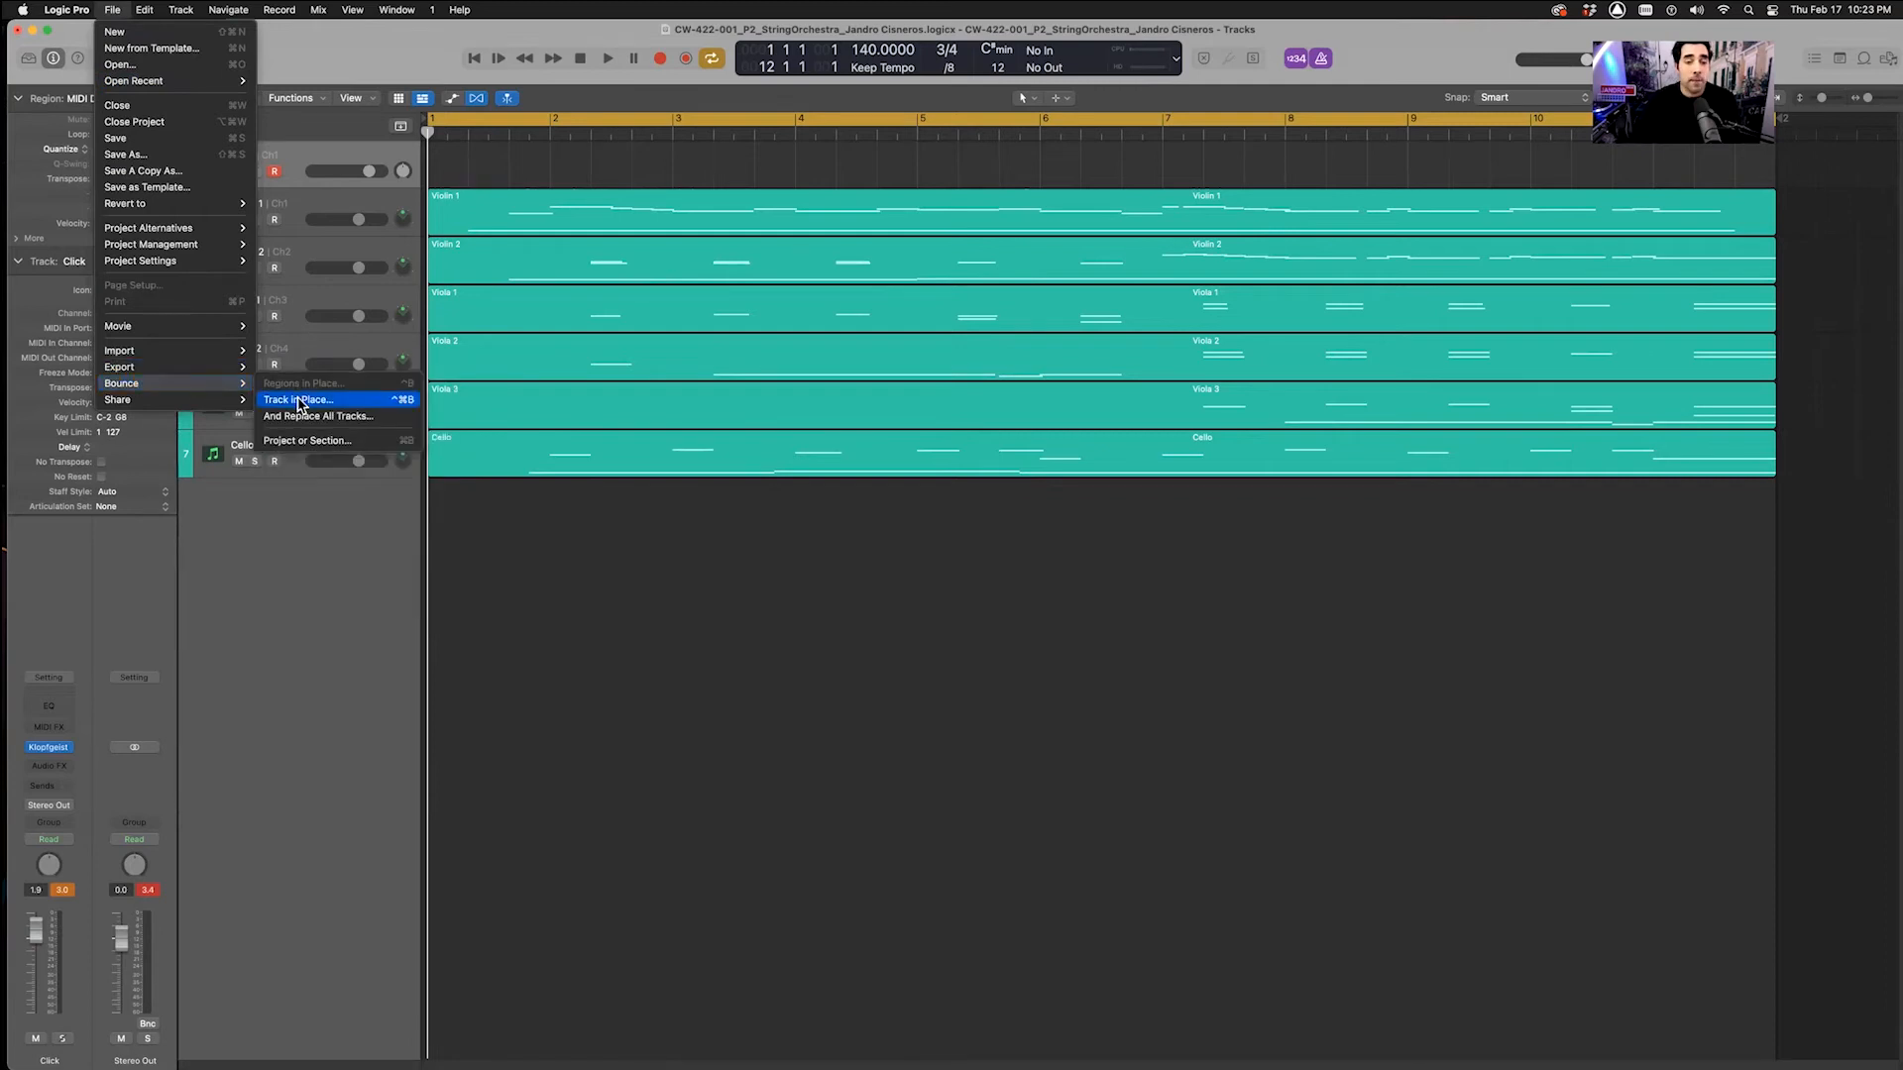
click(298, 399)
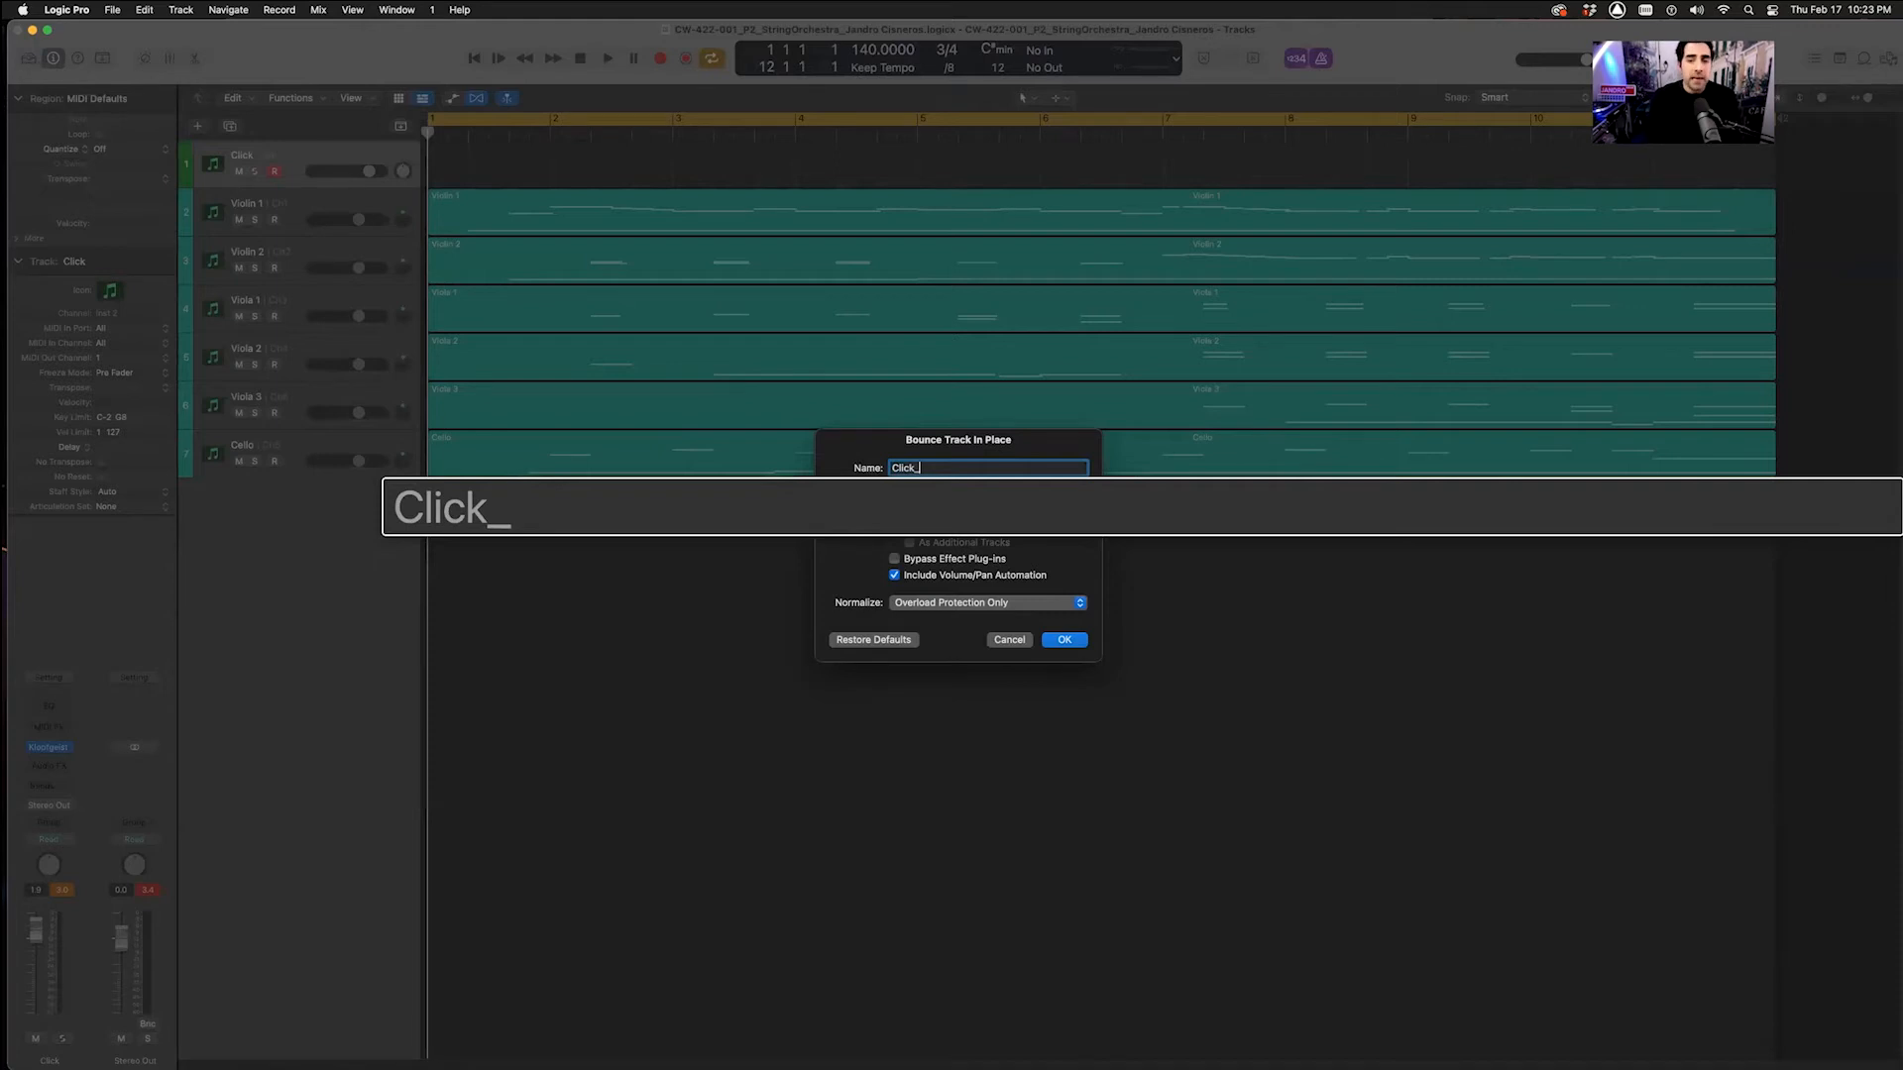
text(140BPM)
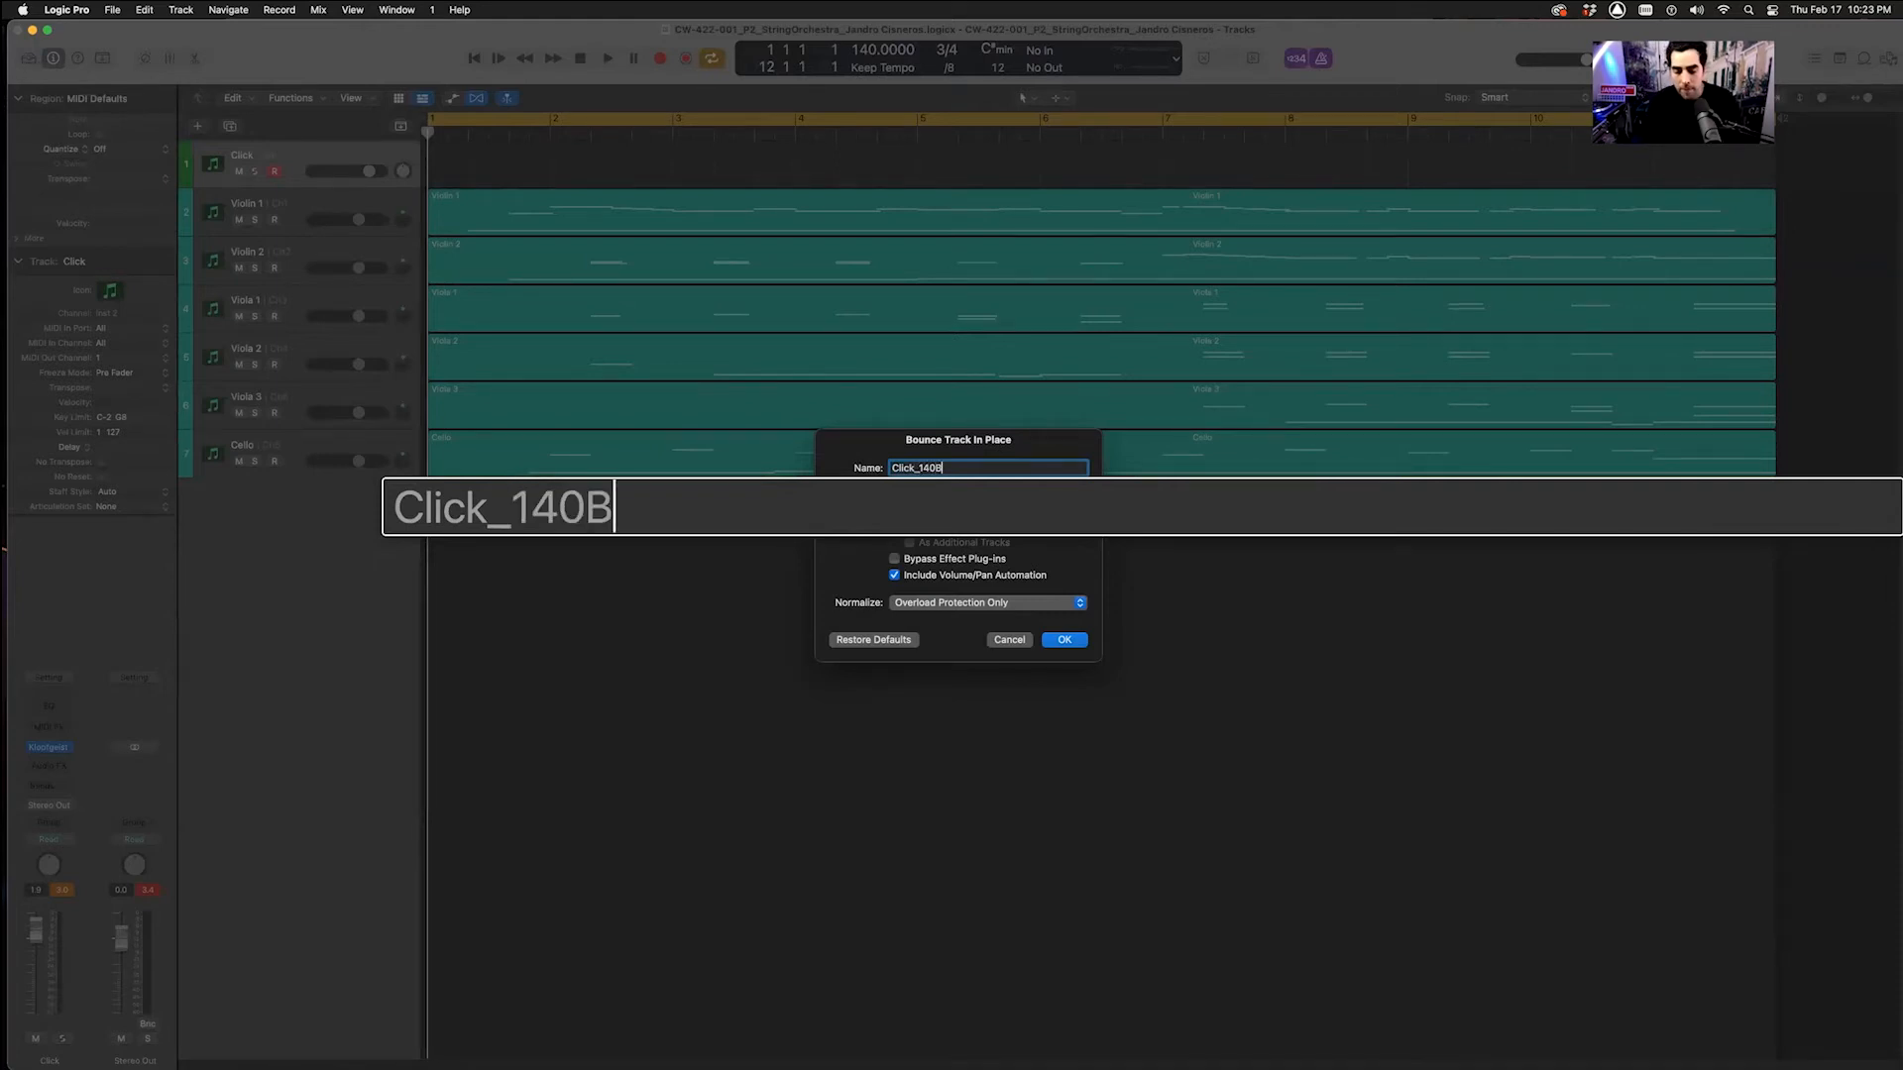
key(BackSpace)
key(BackSpace)
key(BackSpace)
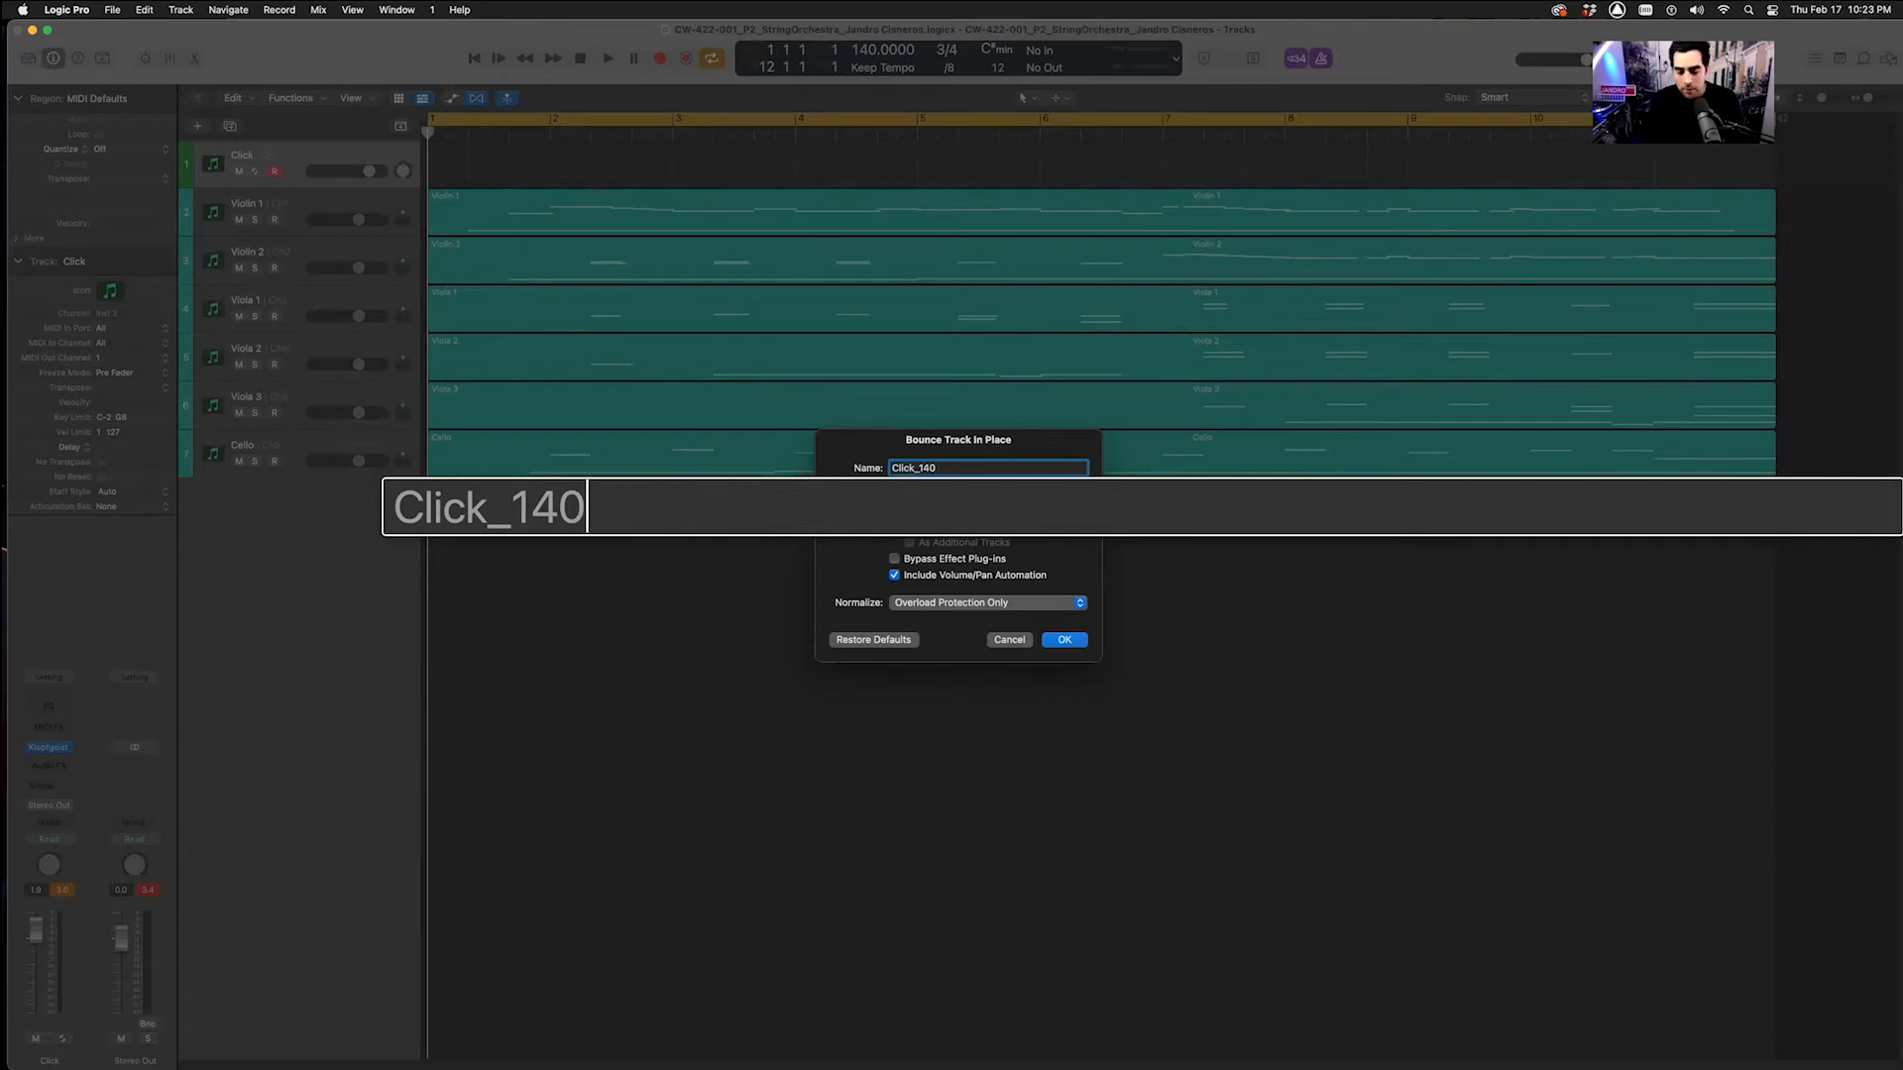
text(bpm)
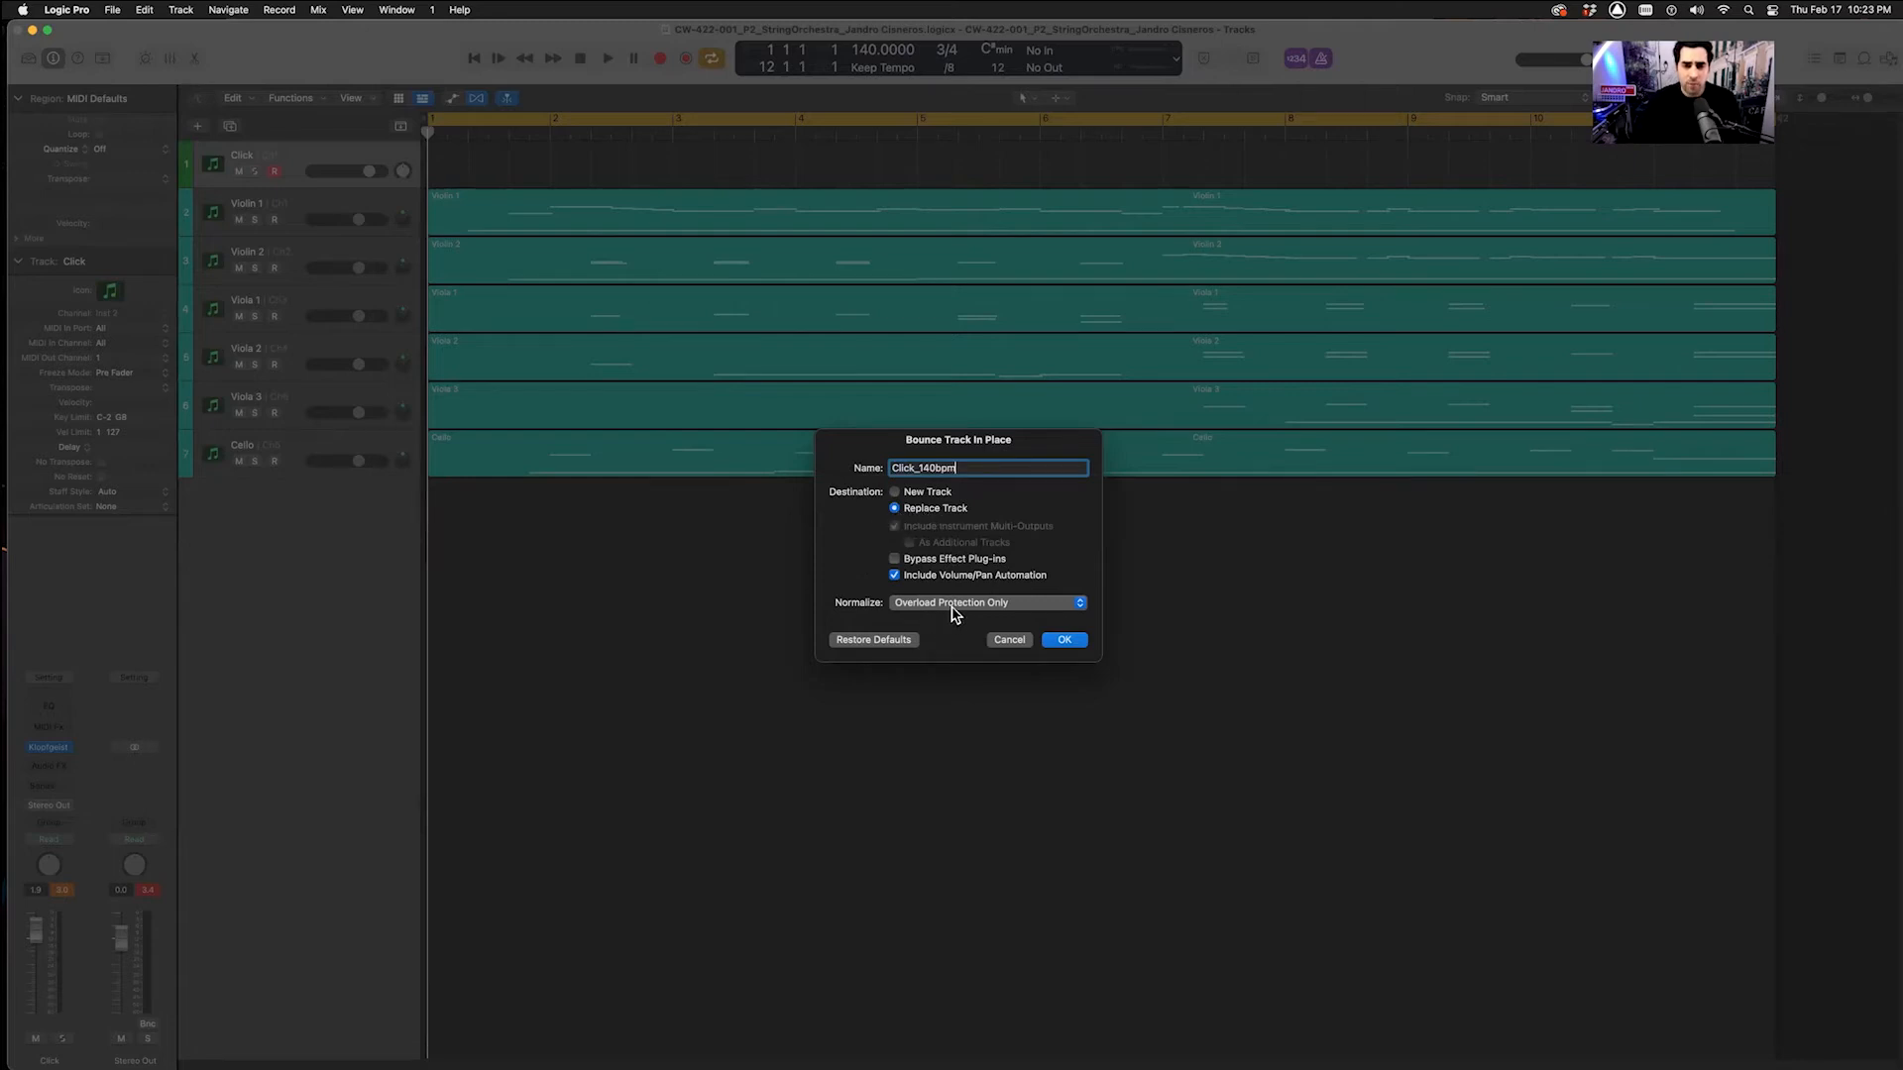
click(1062, 642)
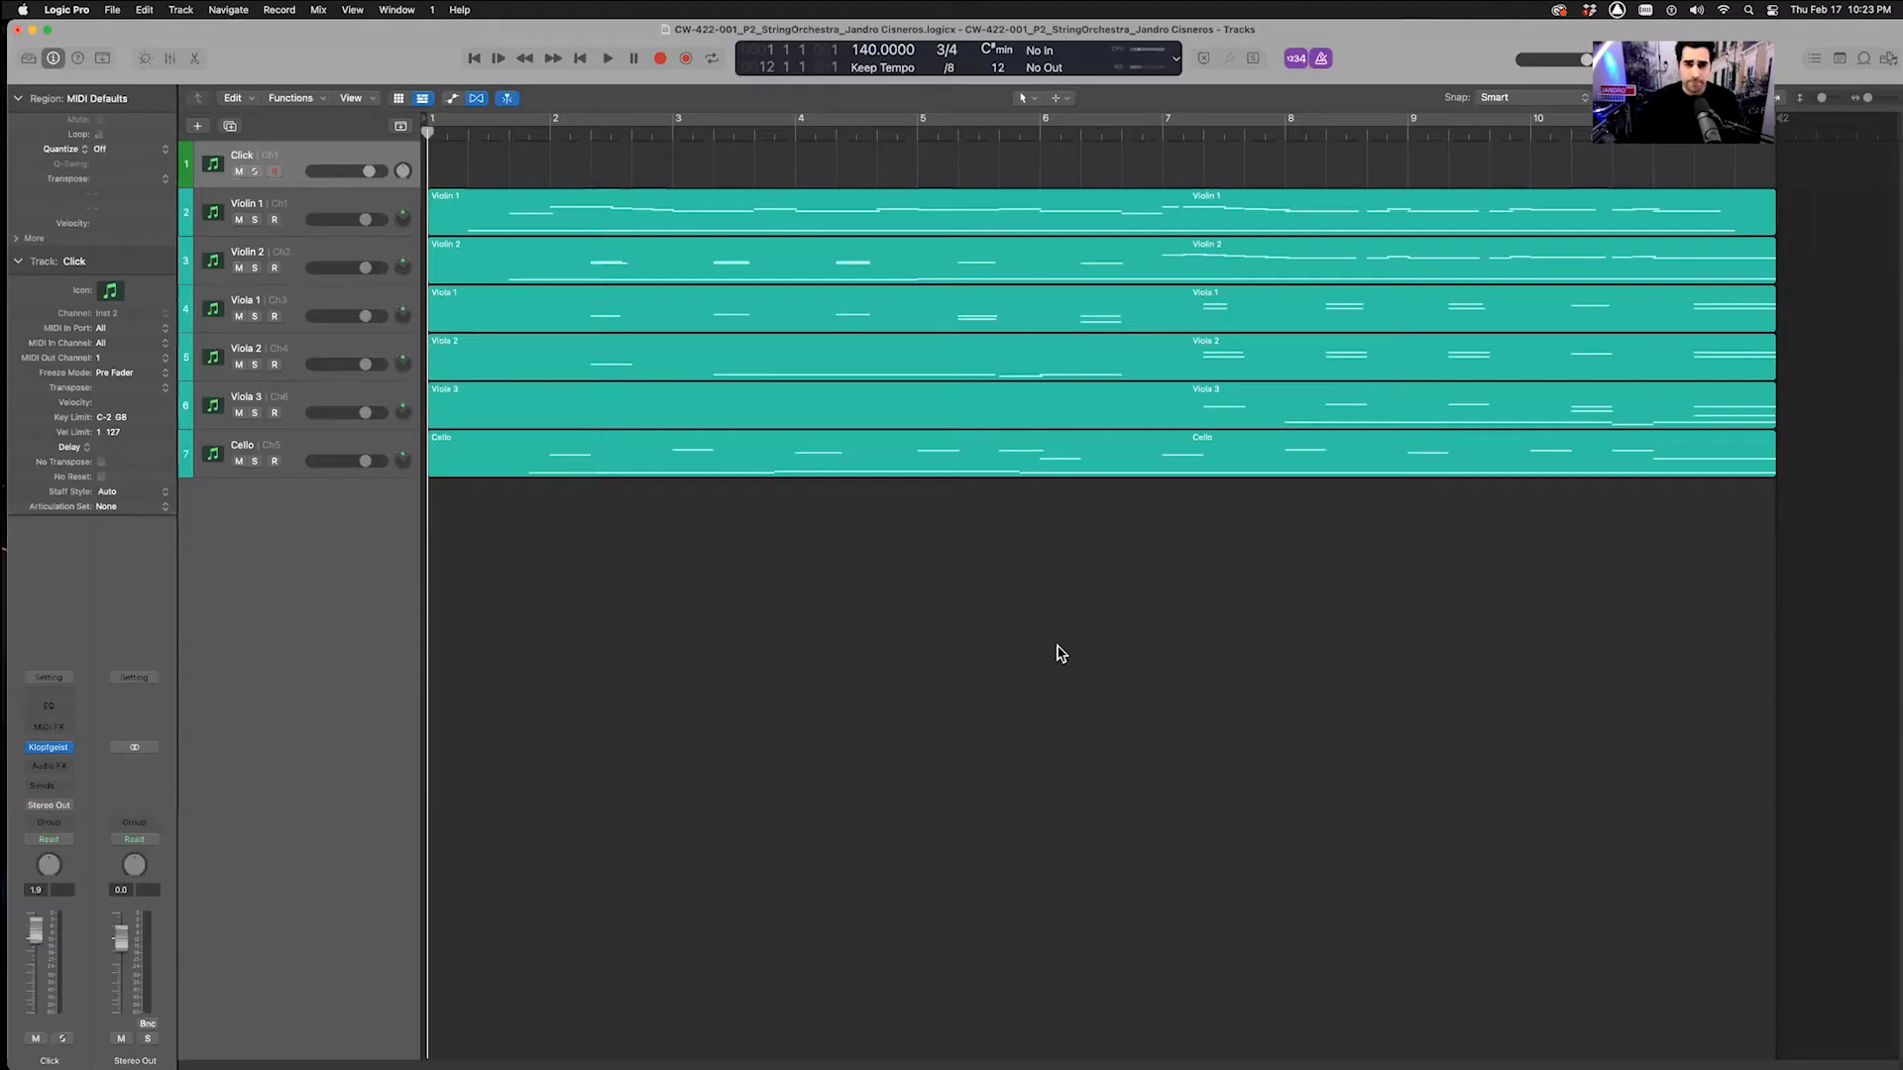
Solo and play back the bounced click track to check it, then unsolo it
click(254, 170)
key(space)
key(space)
key(Return)
key(s)
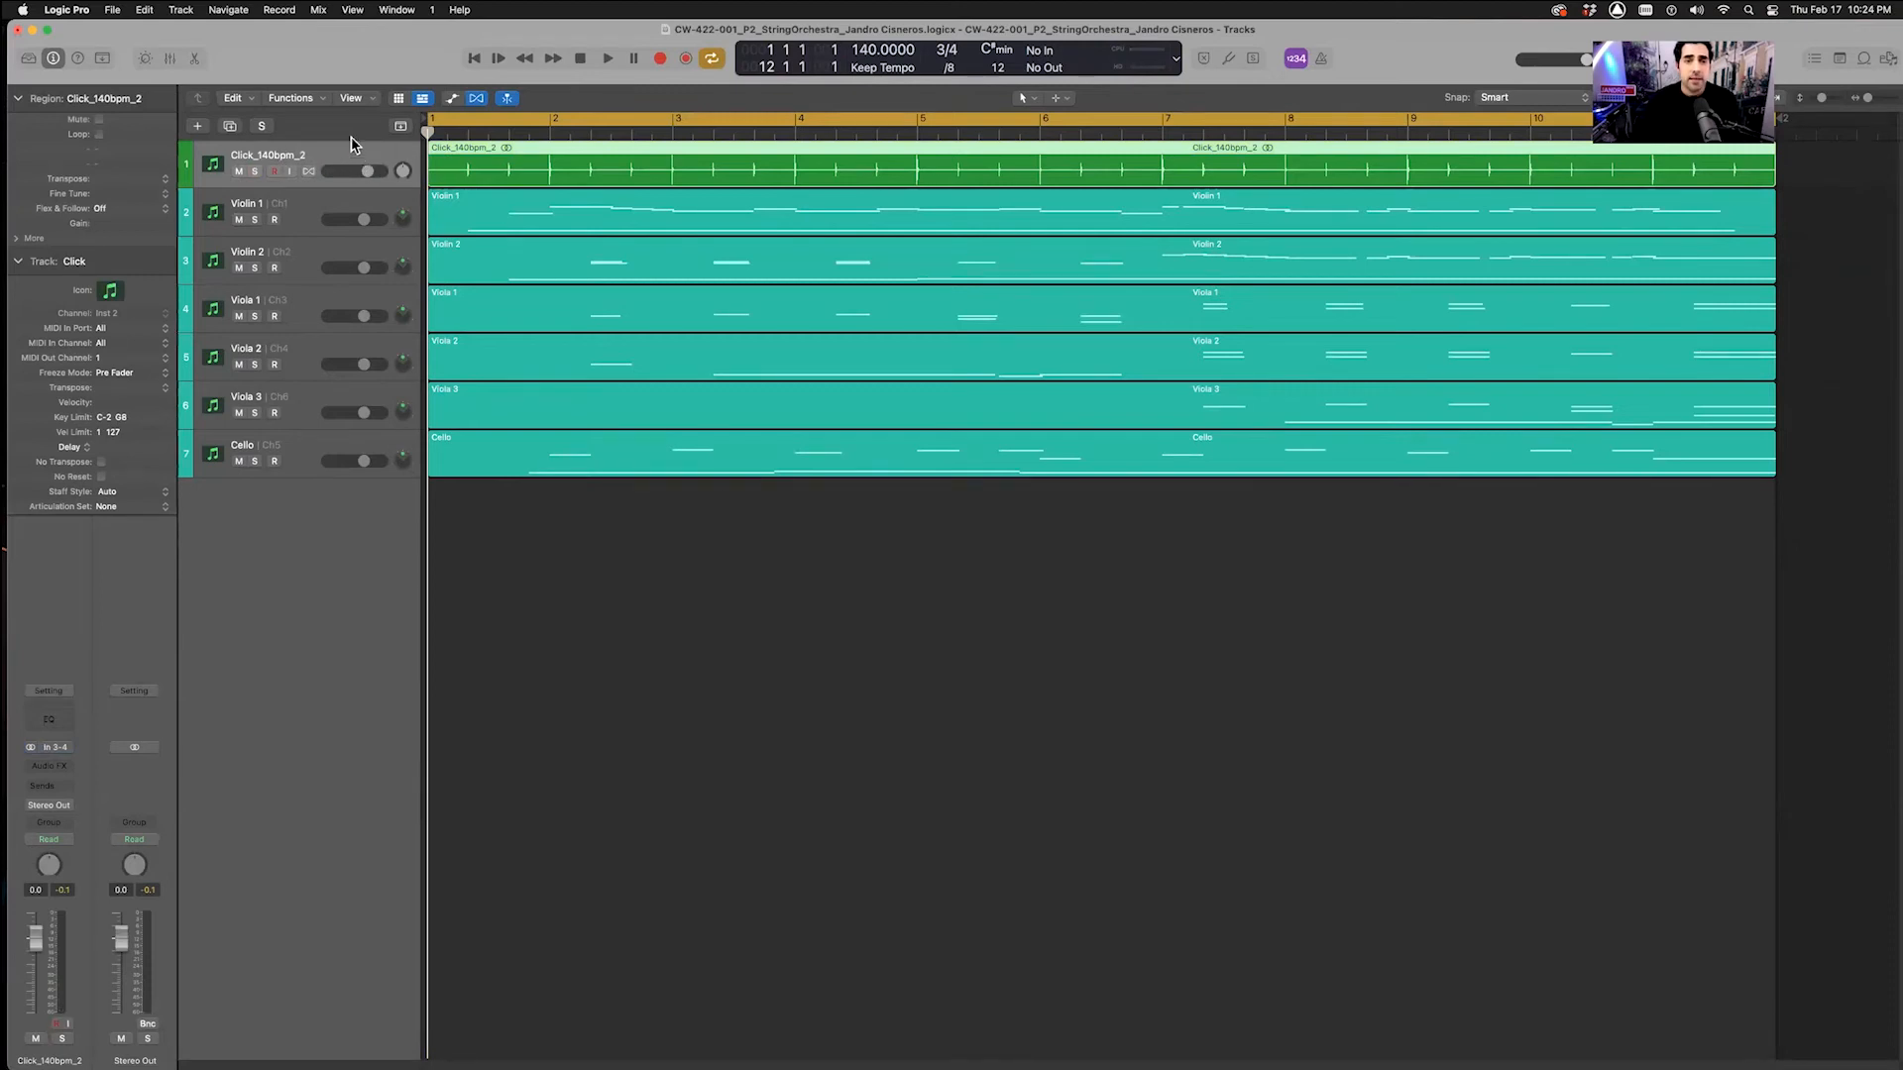
Export the click region as an audio file to the drive's 4 – Exported Files/1 – Logic Exports folder
click(112, 10)
mouse_move(154, 369)
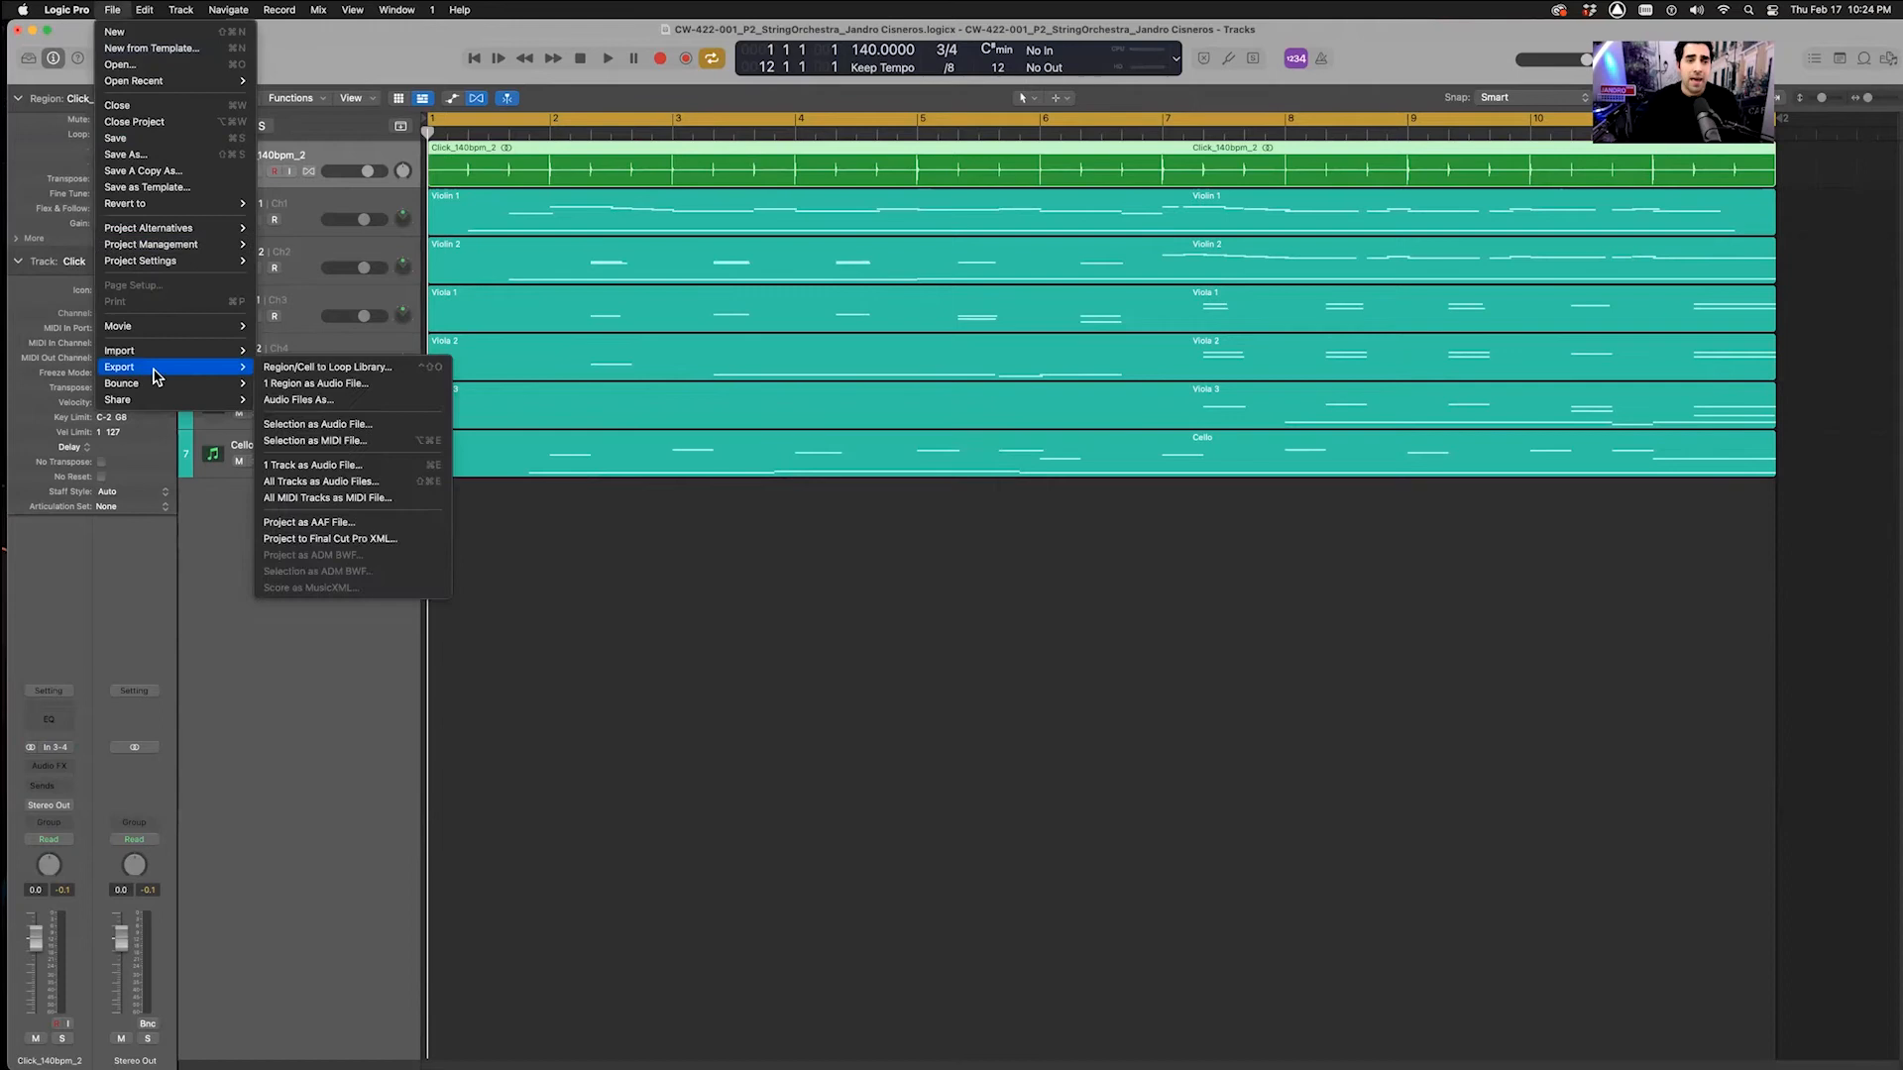
click(299, 387)
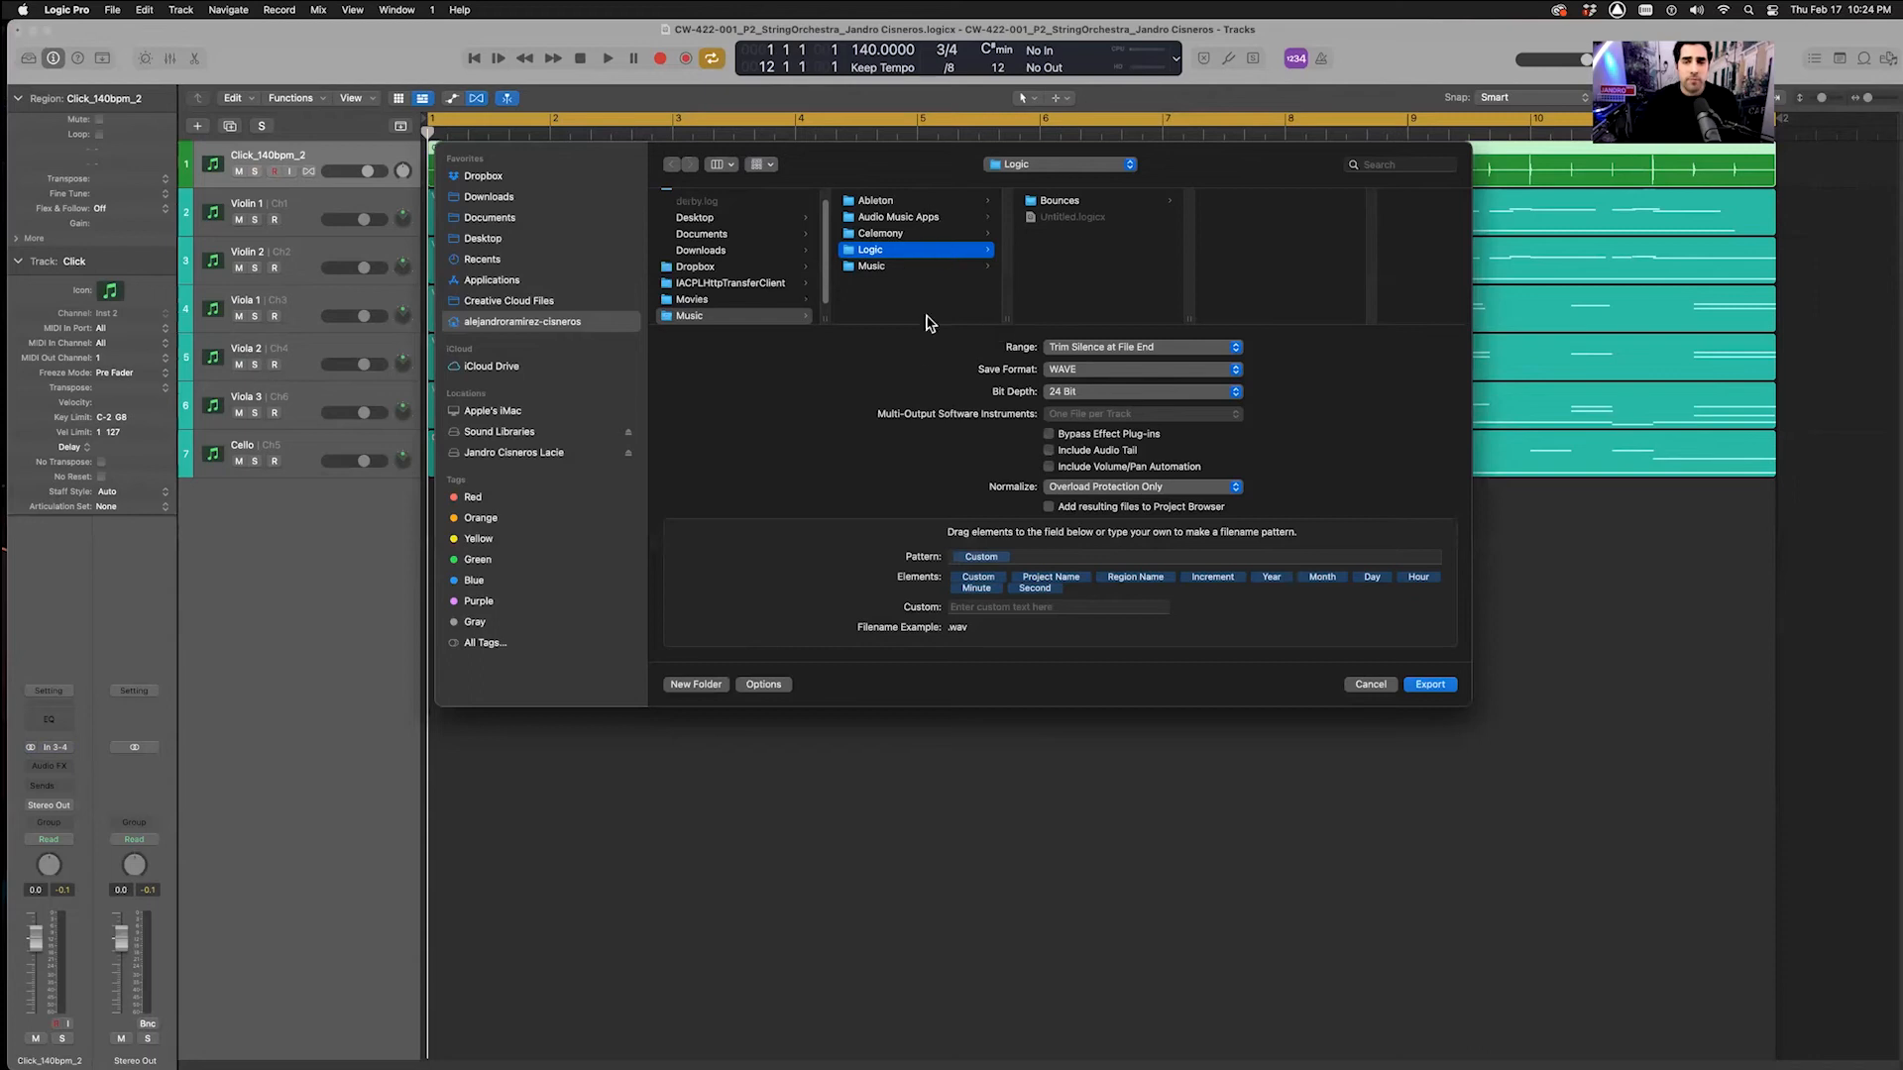
click(522, 323)
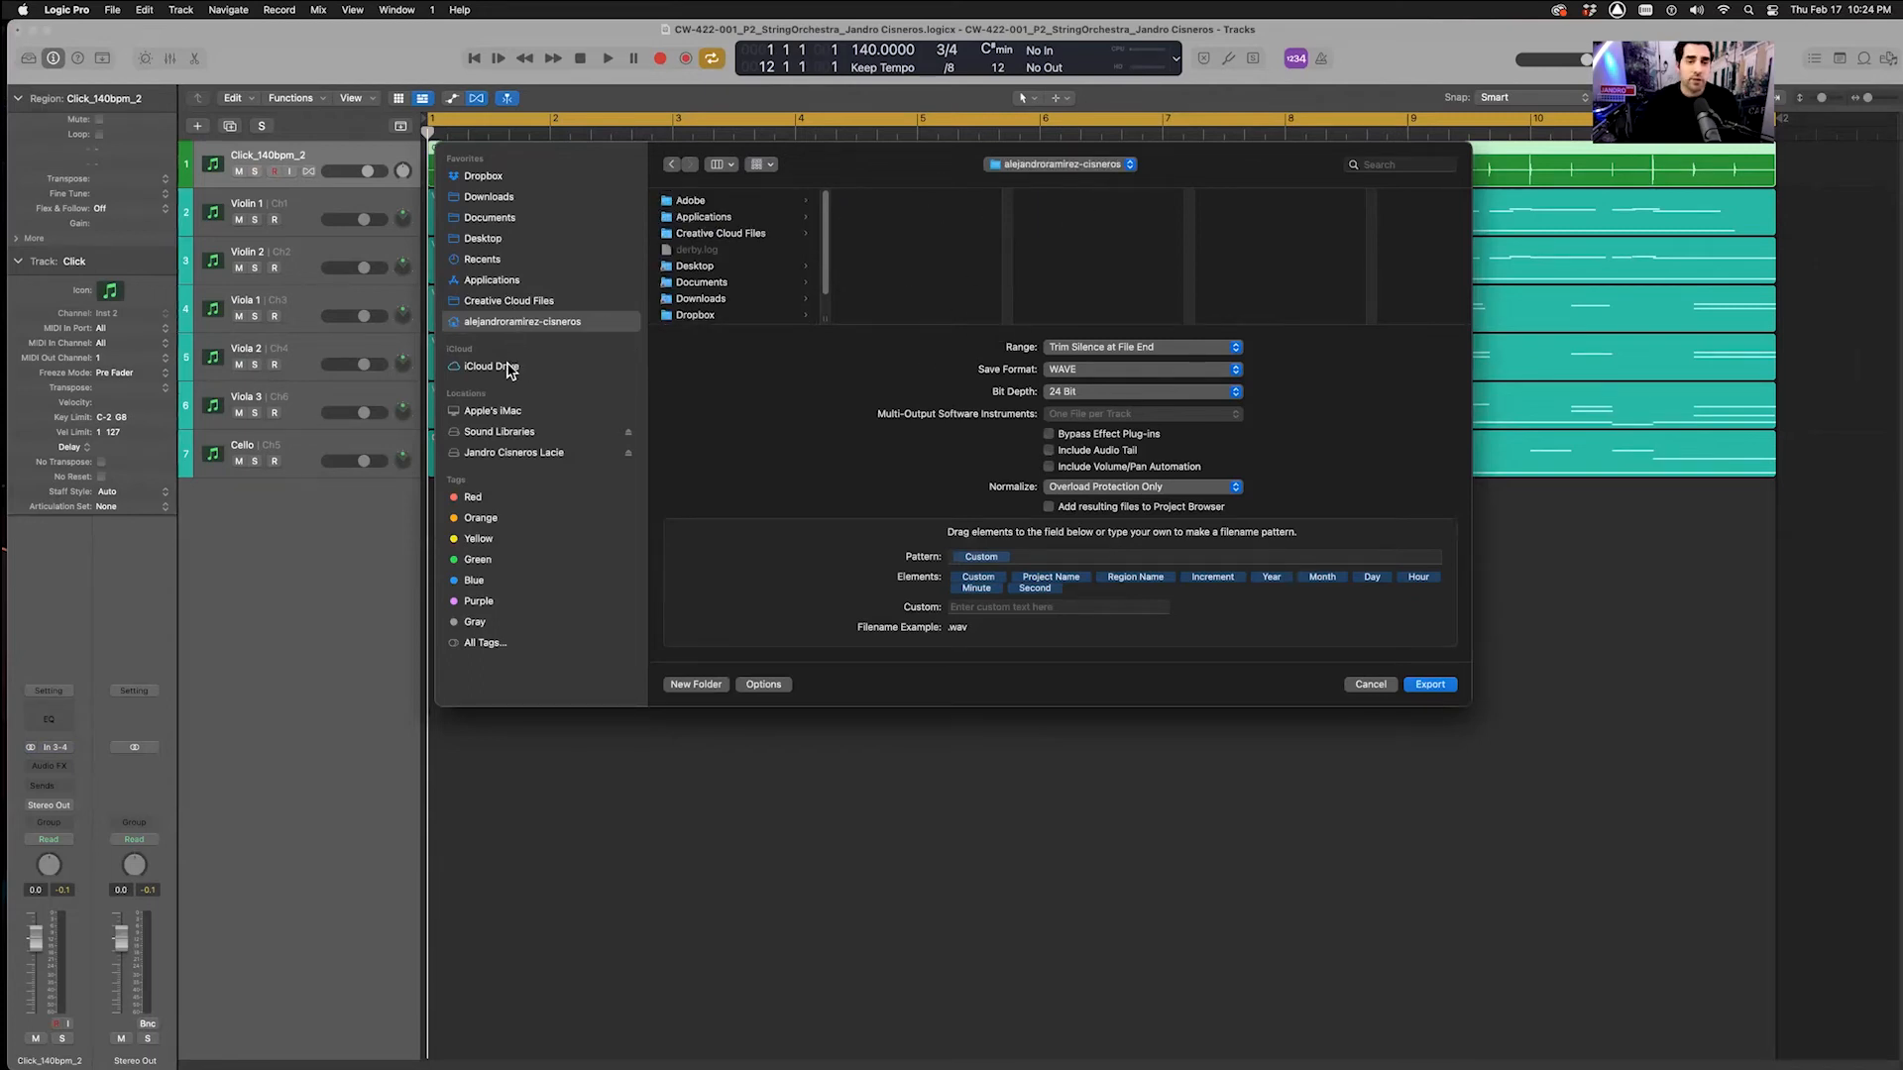
click(513, 453)
click(694, 202)
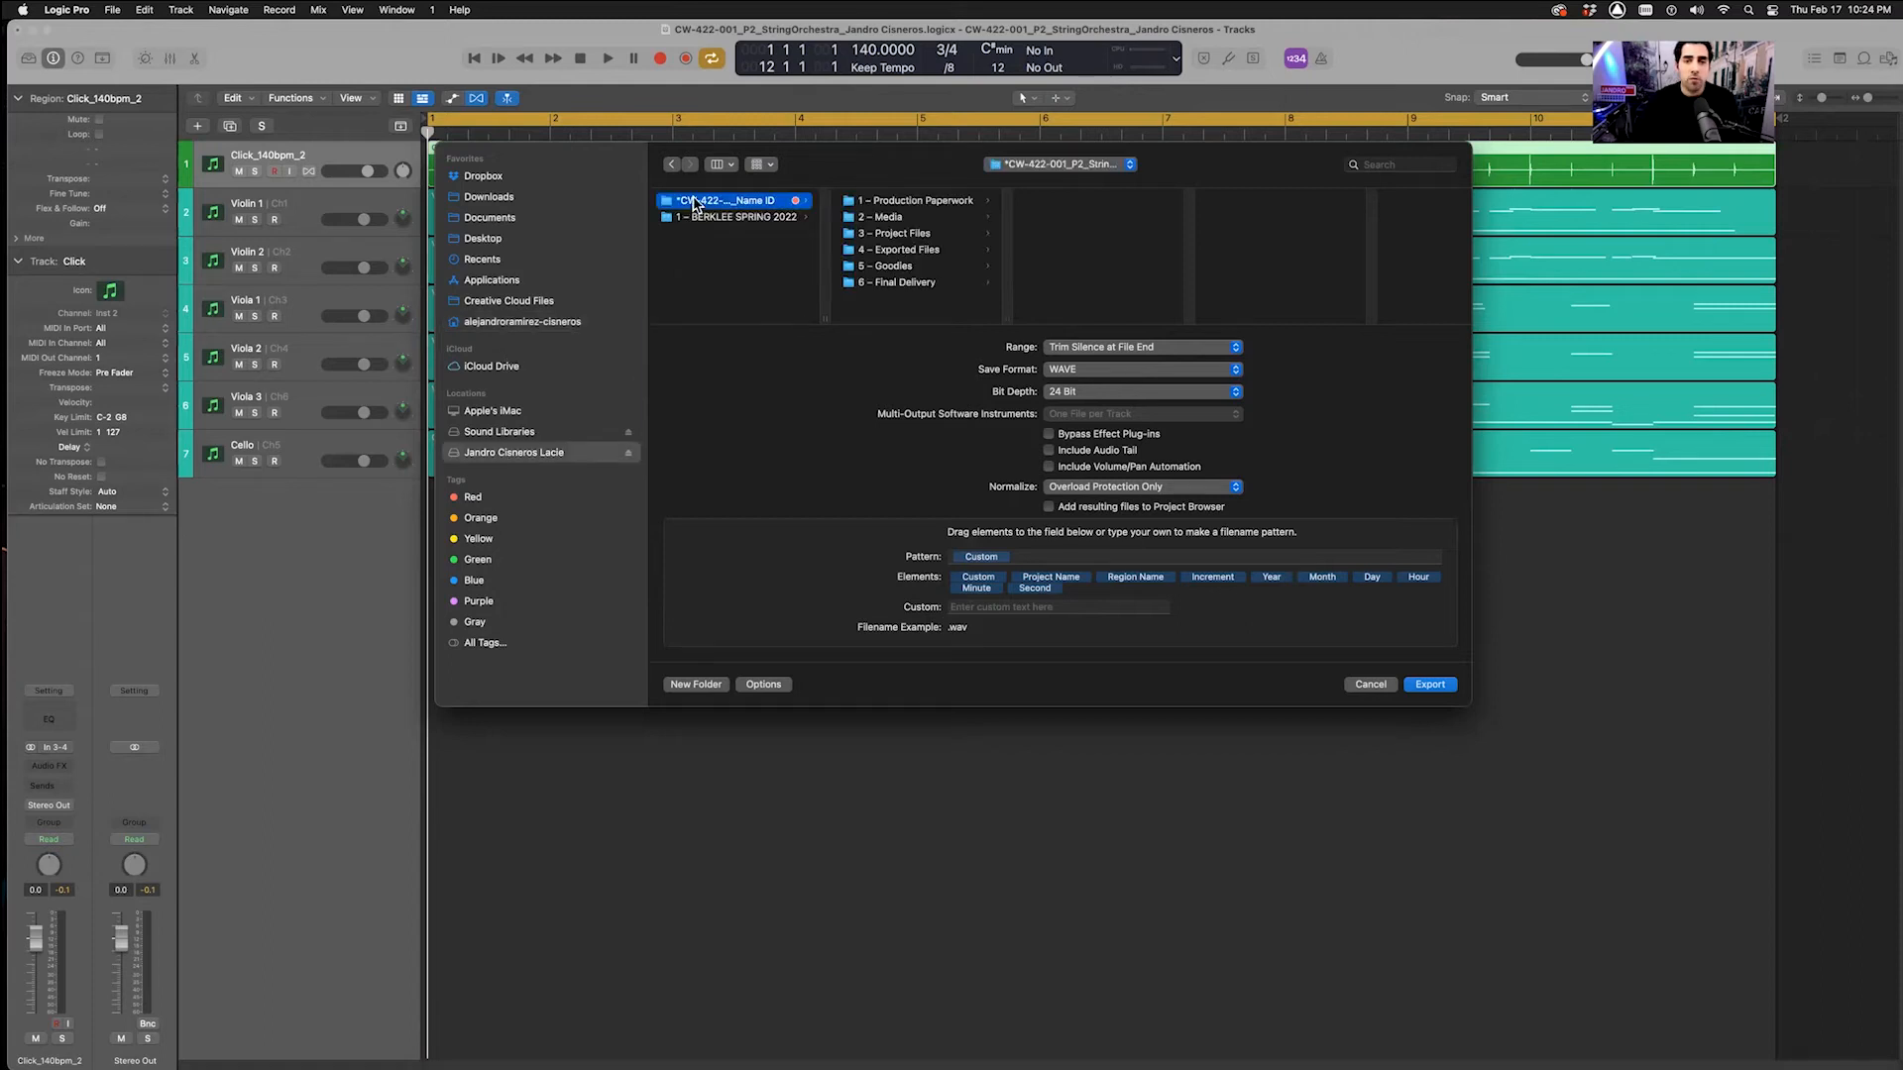
click(932, 250)
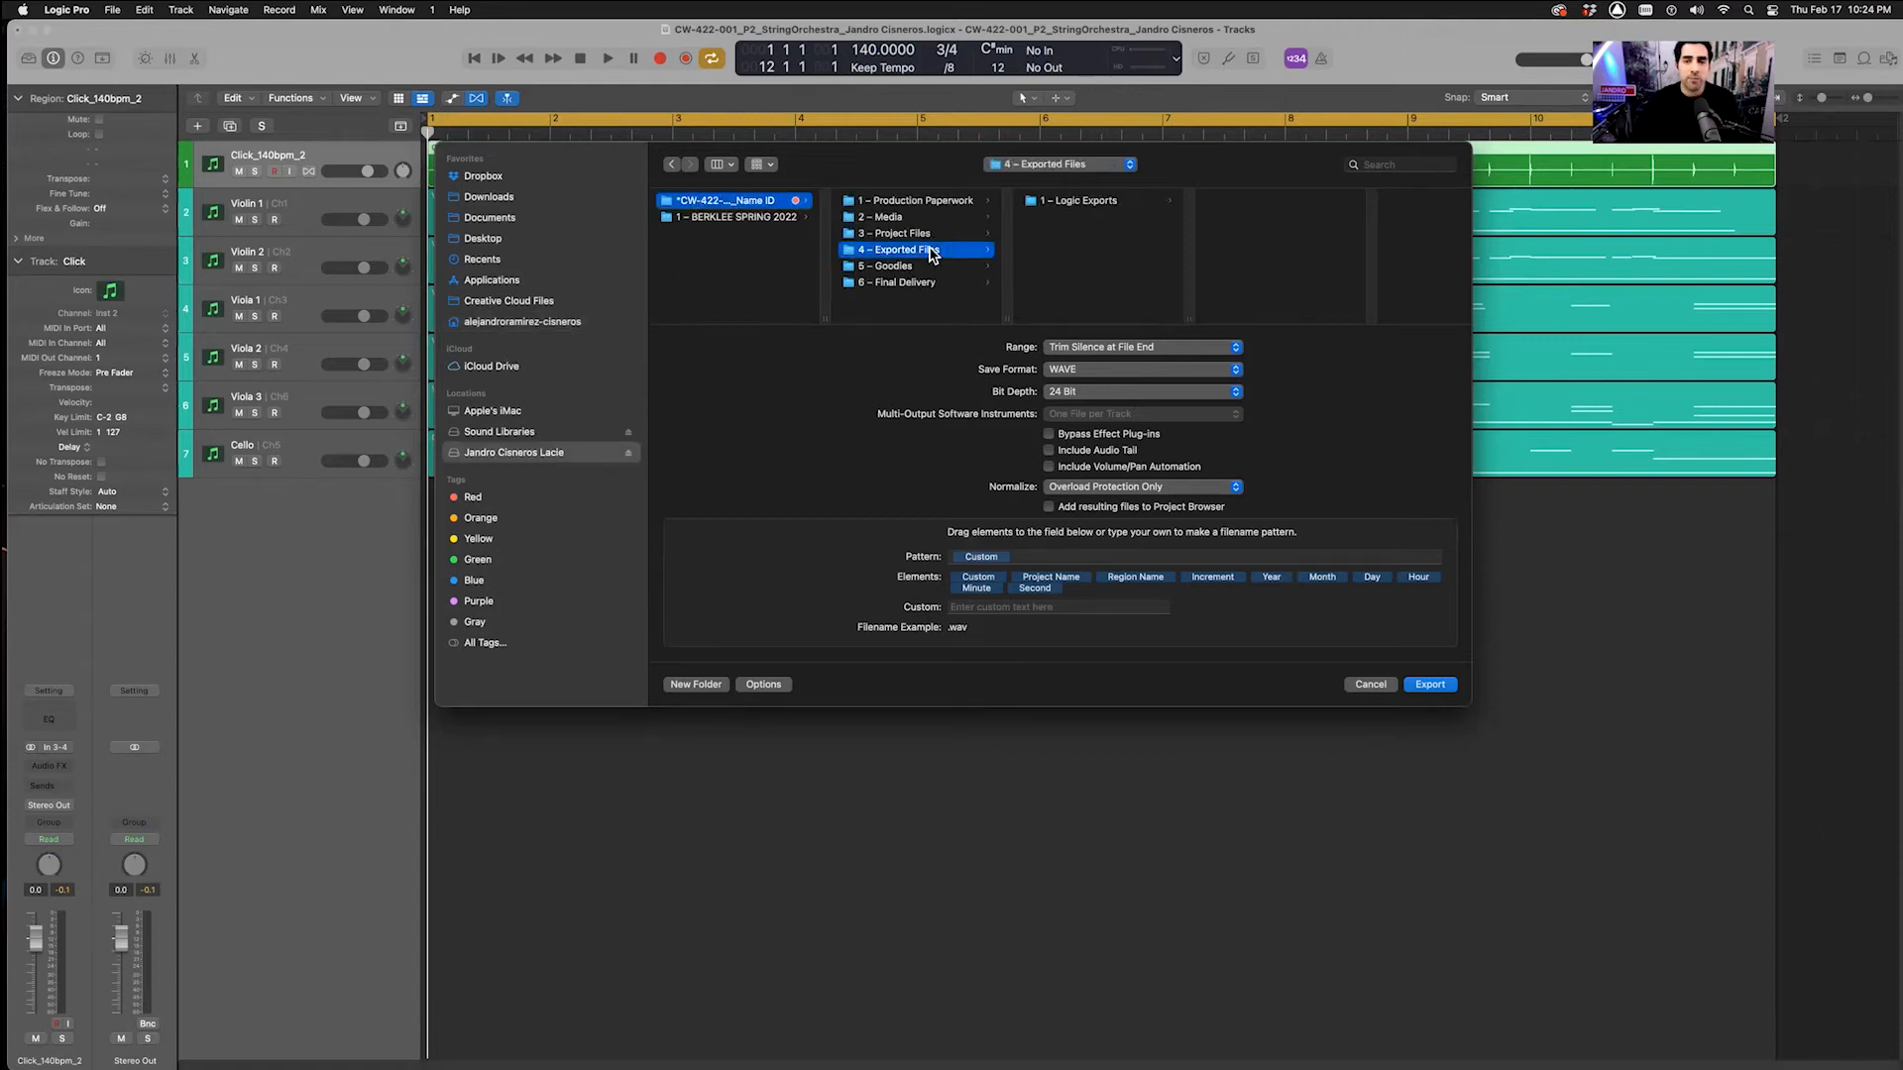
click(1070, 203)
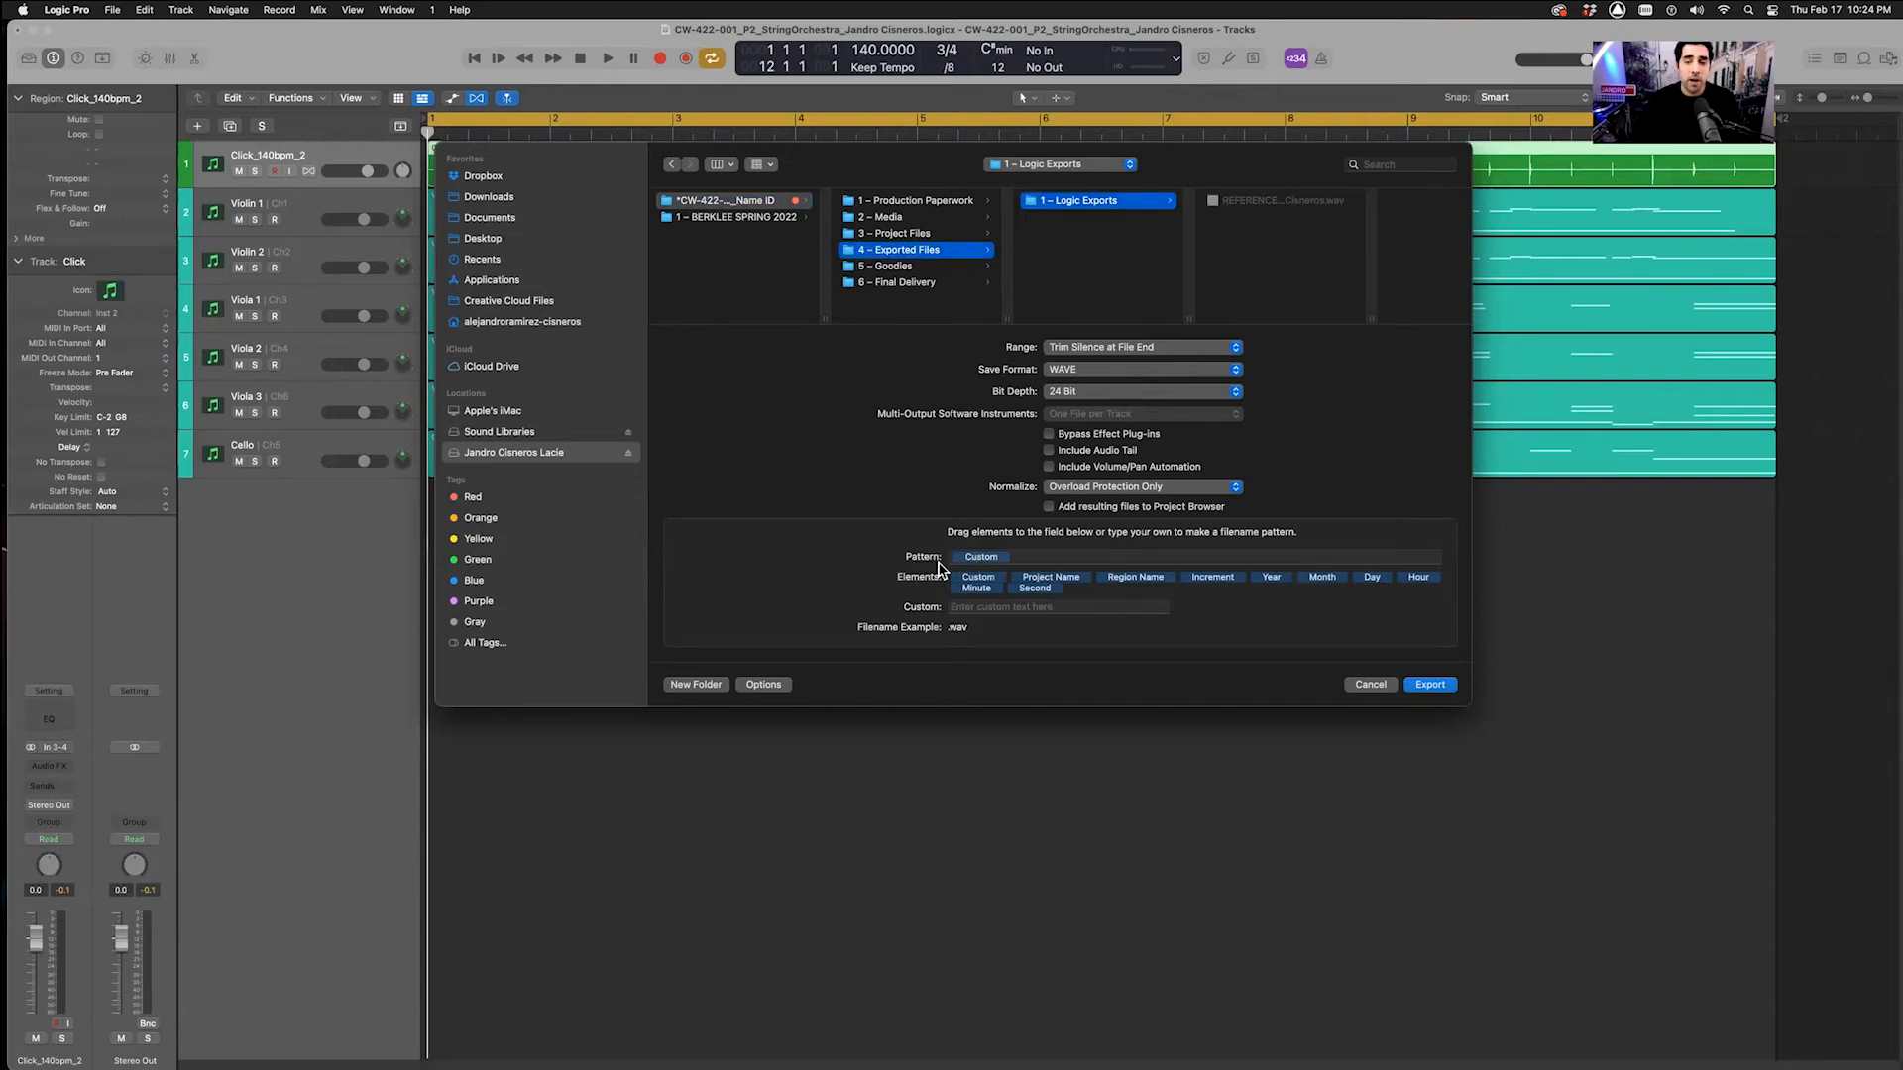
Name the file Click Track_CW-422-001_P2_StringOrchestra plus the composer's name, and export it as WAV
click(983, 607)
text(C)
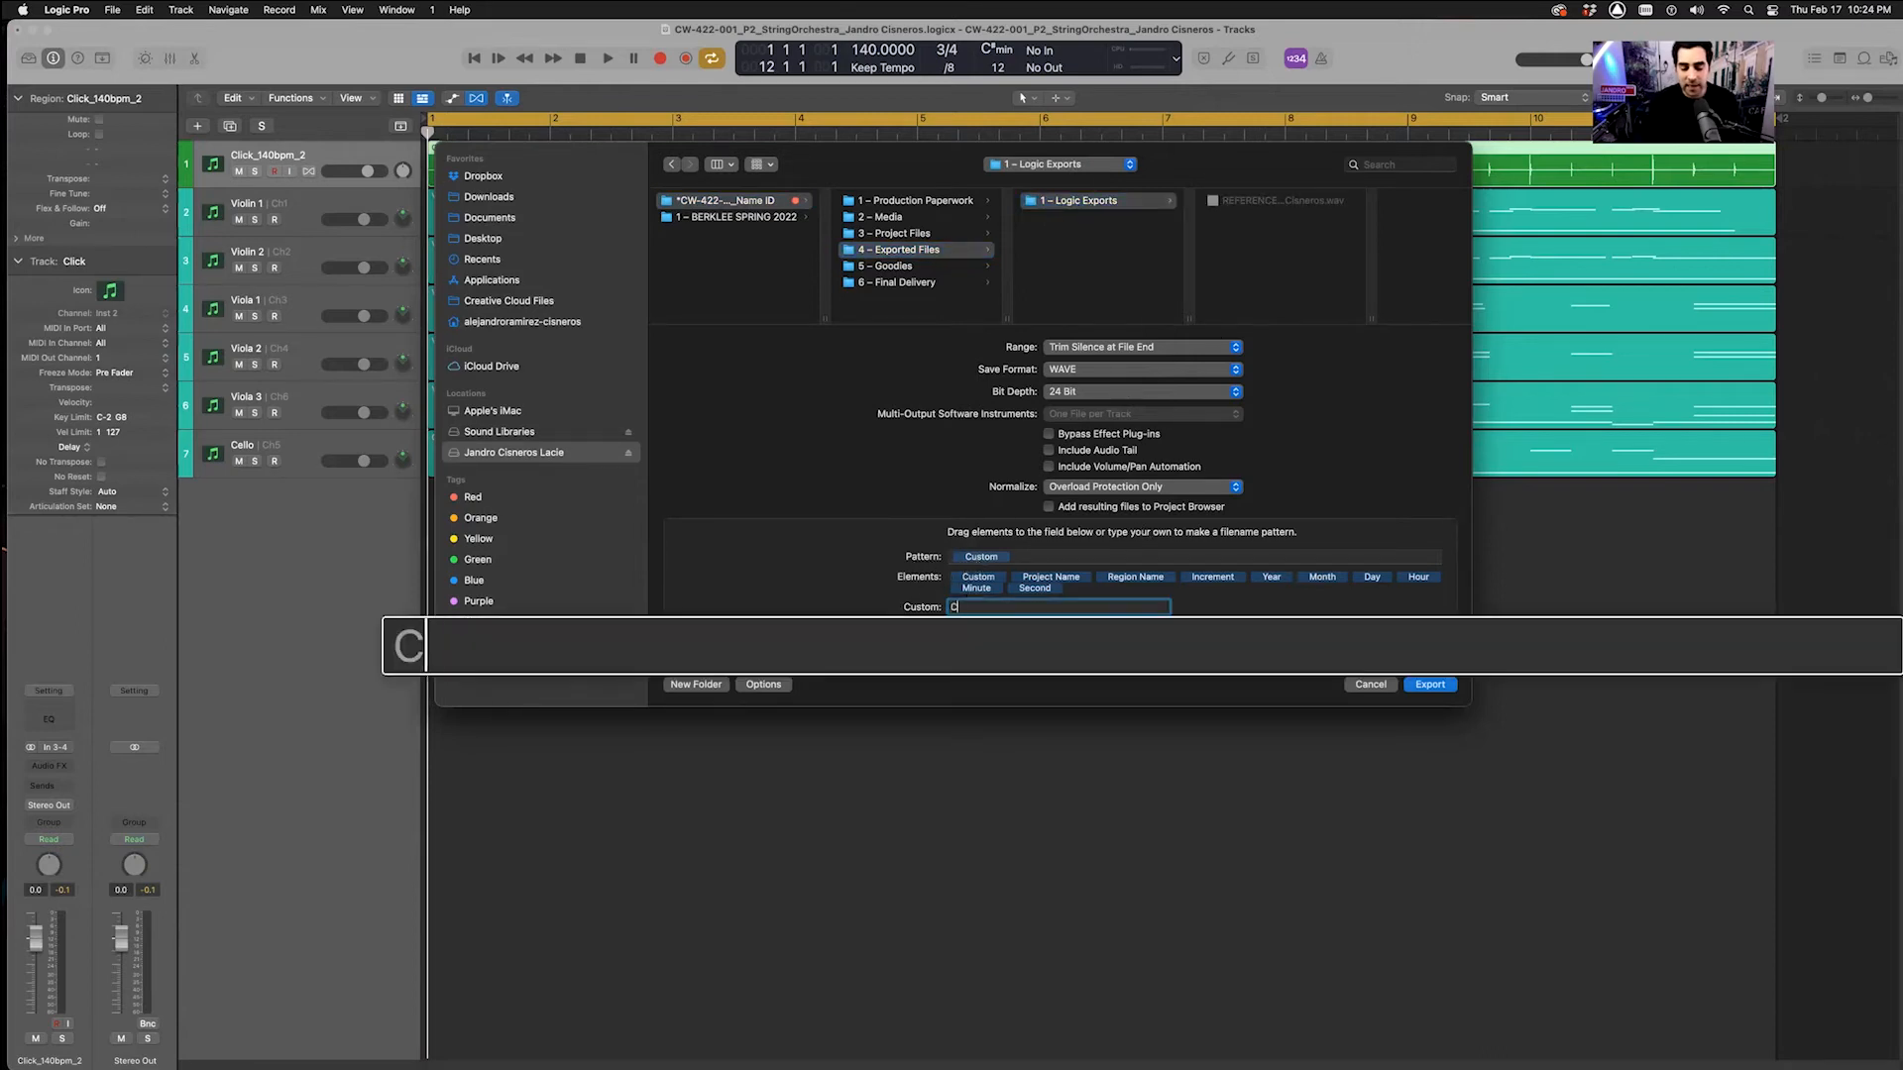
text(lick Track_CW)
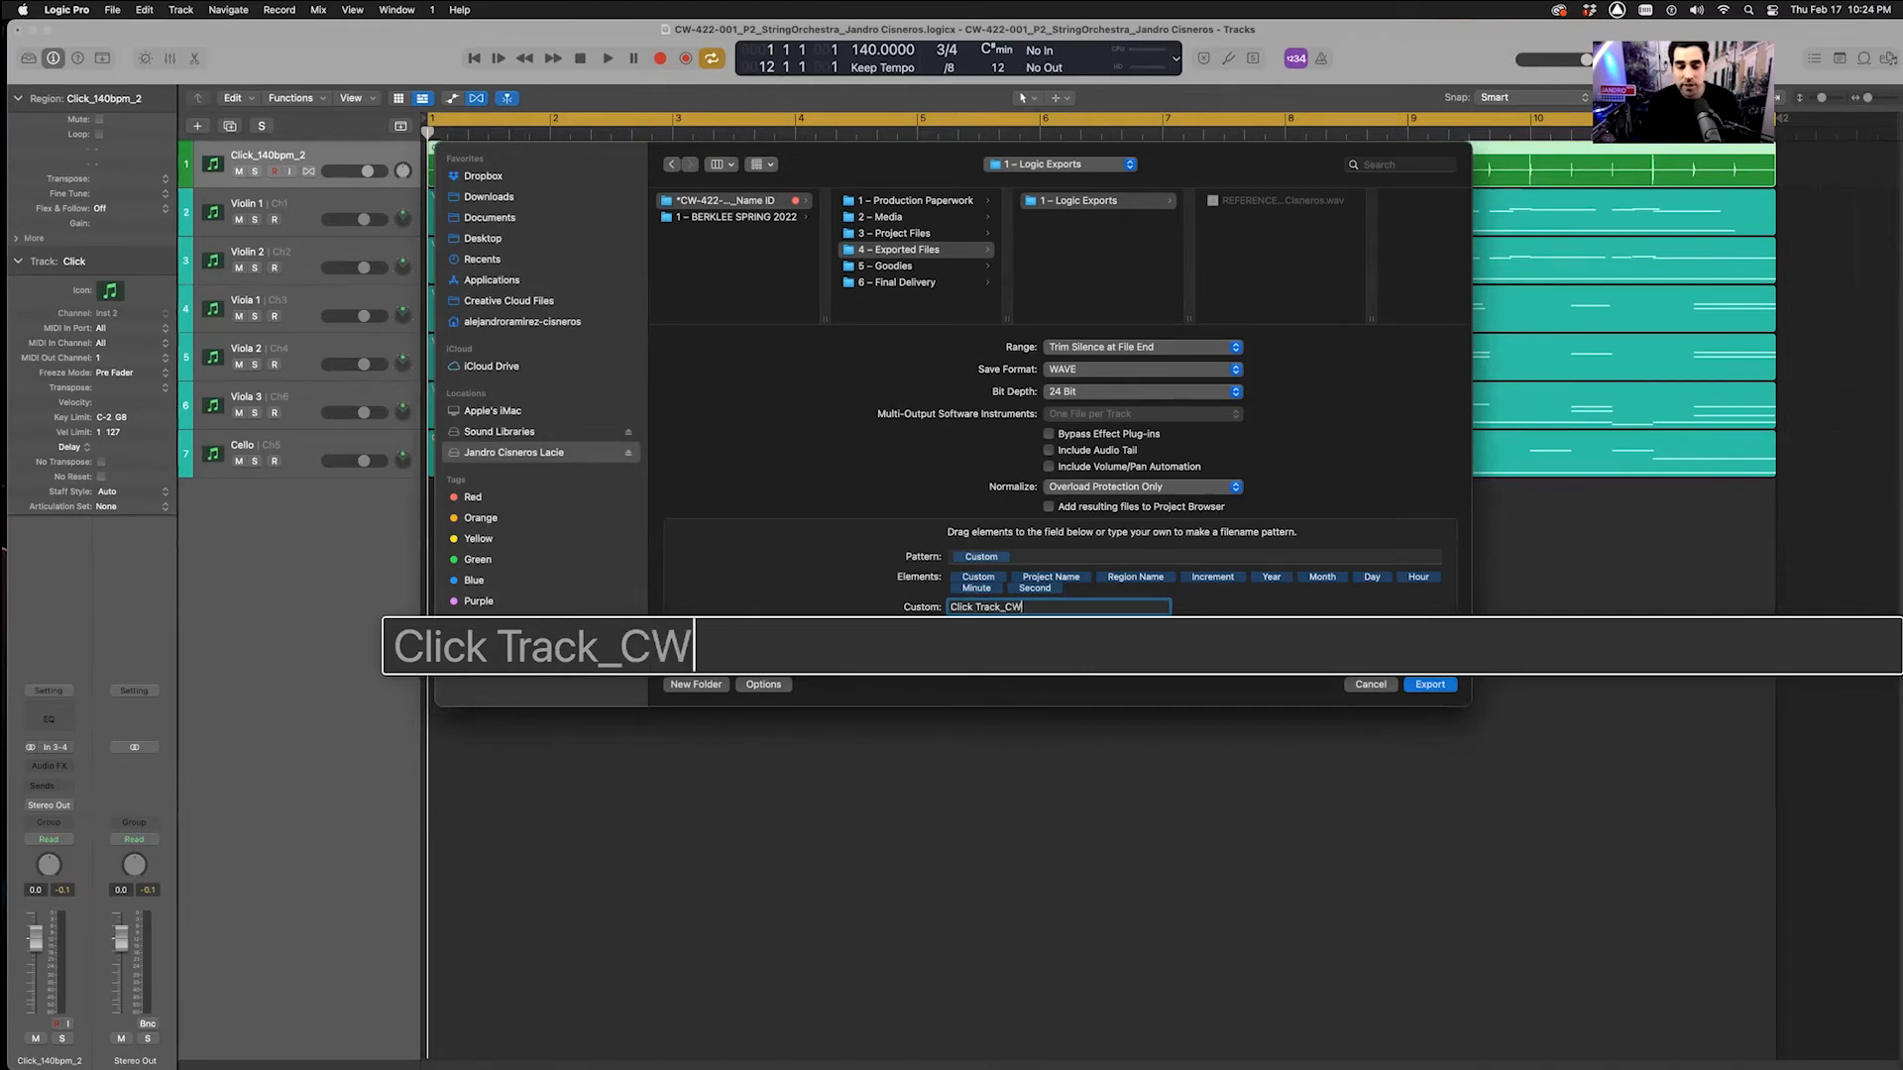
text(-422)
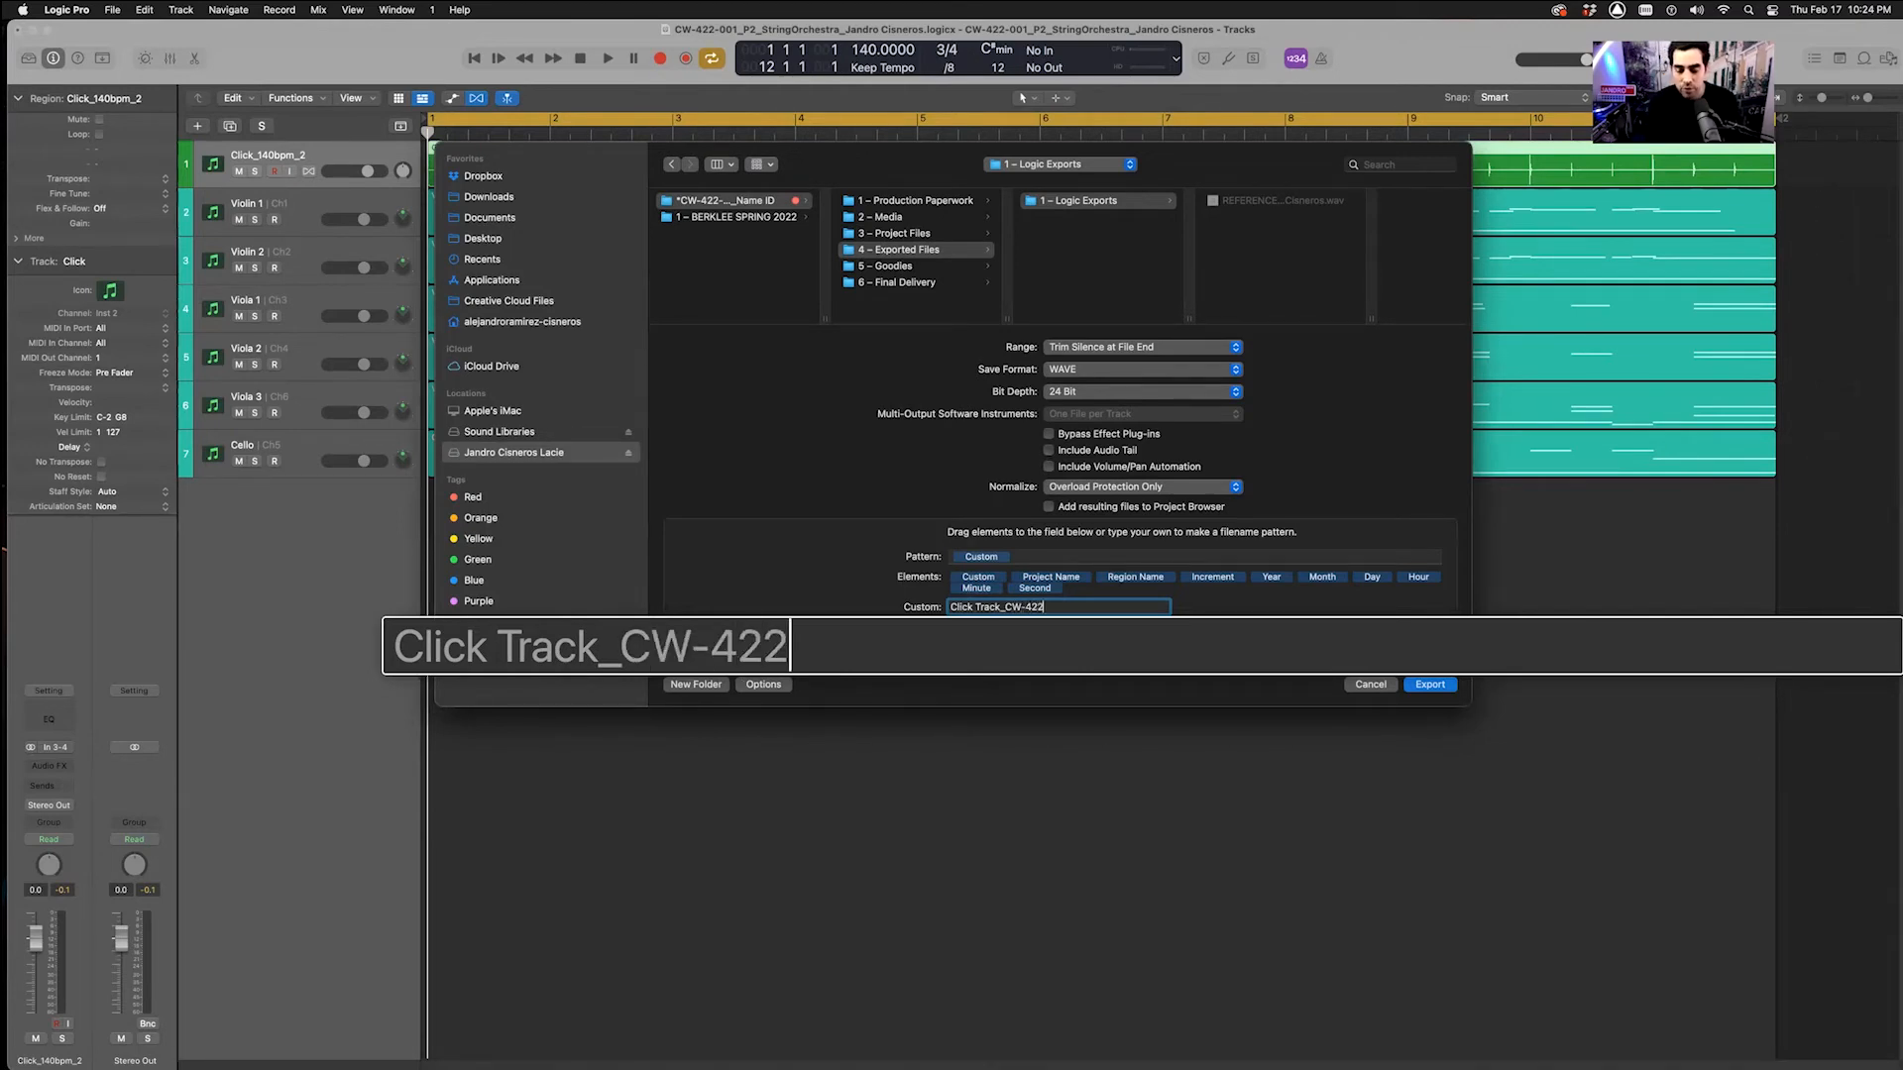
text(-001_P)
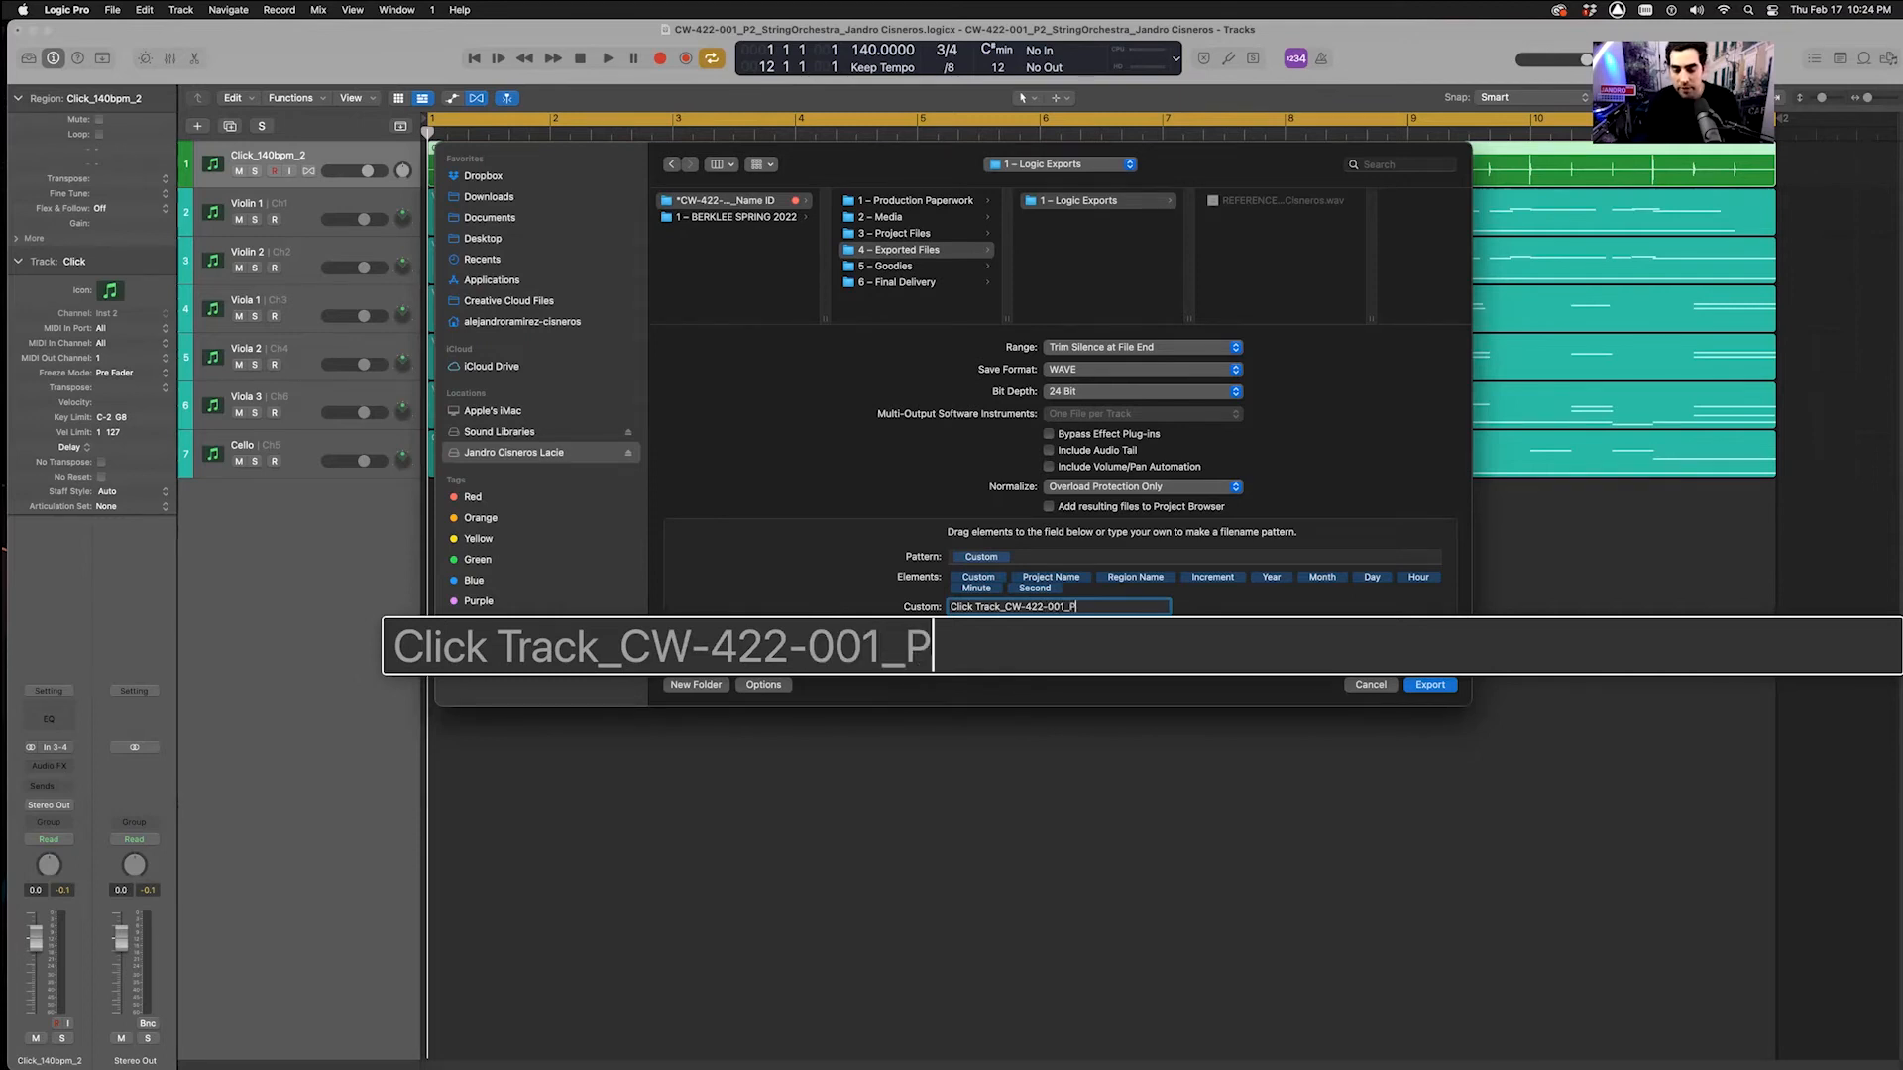
text(2_S)
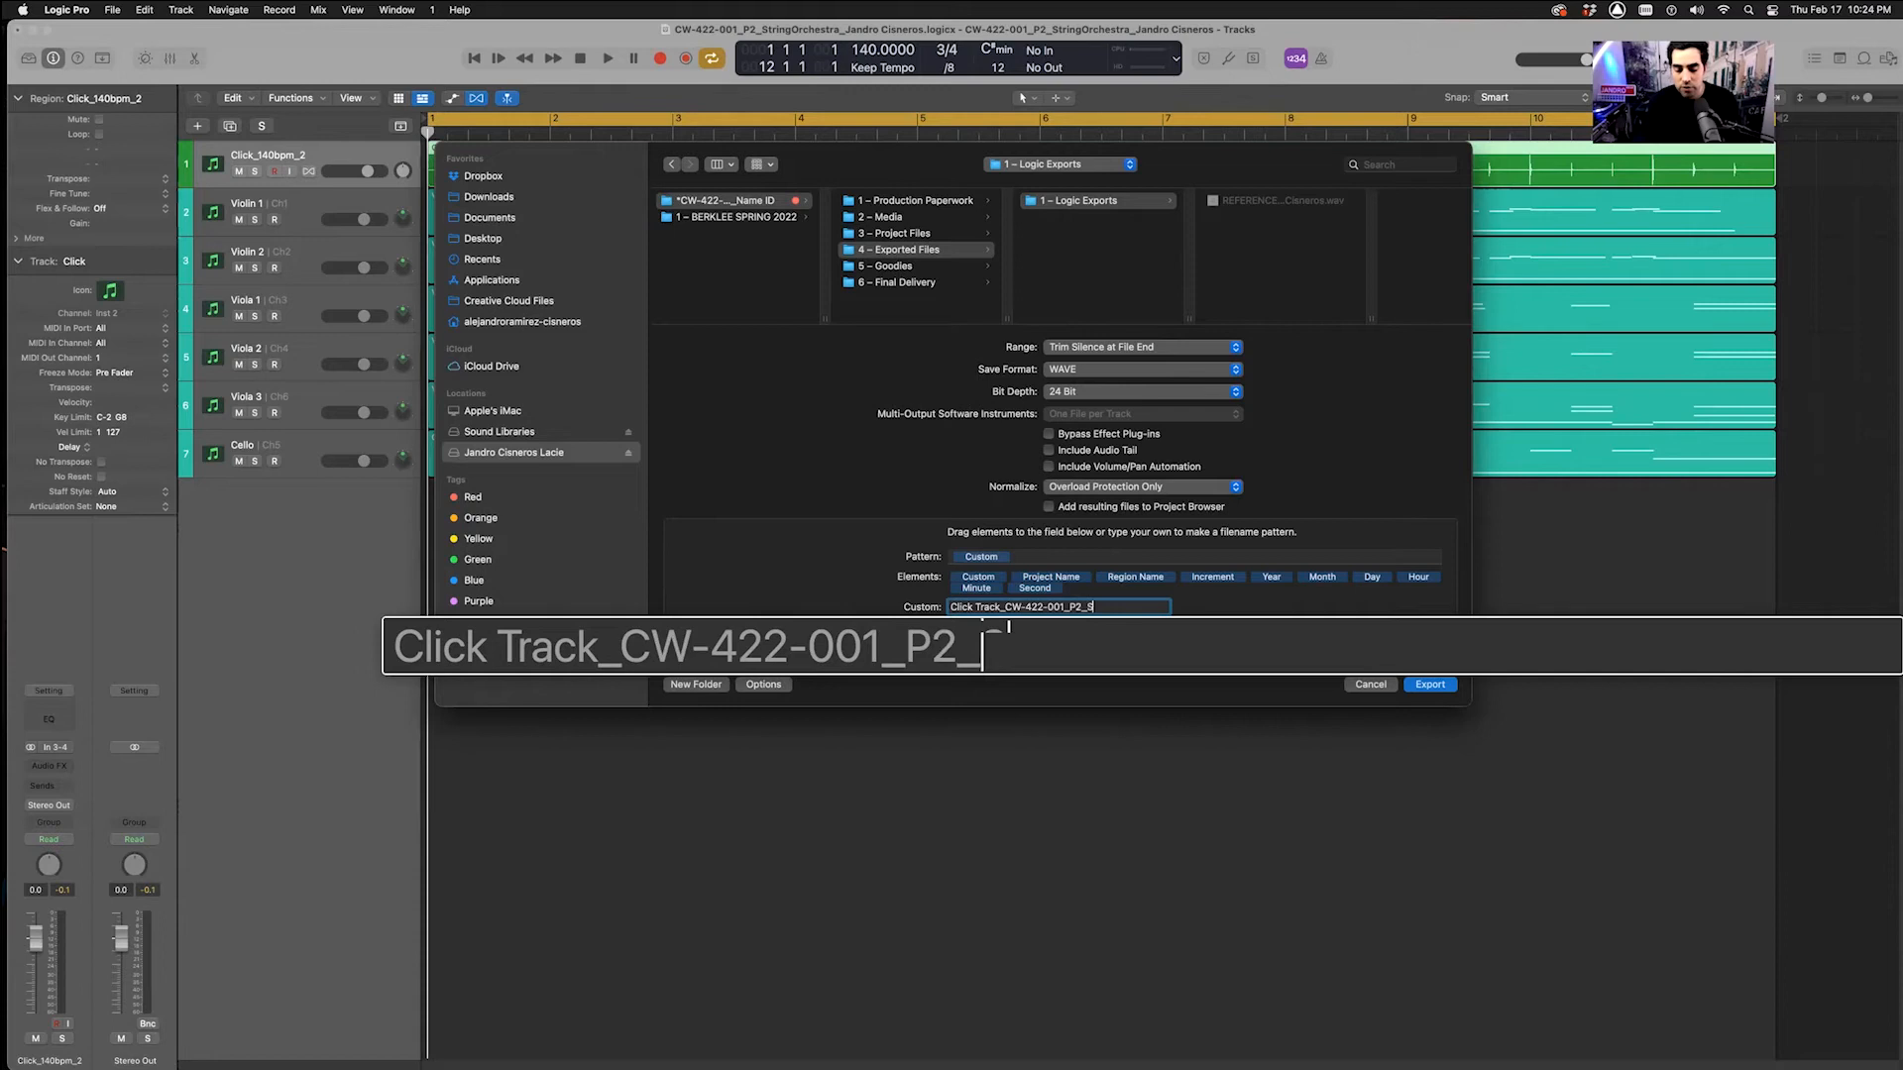
text(tringOrchestra_N)
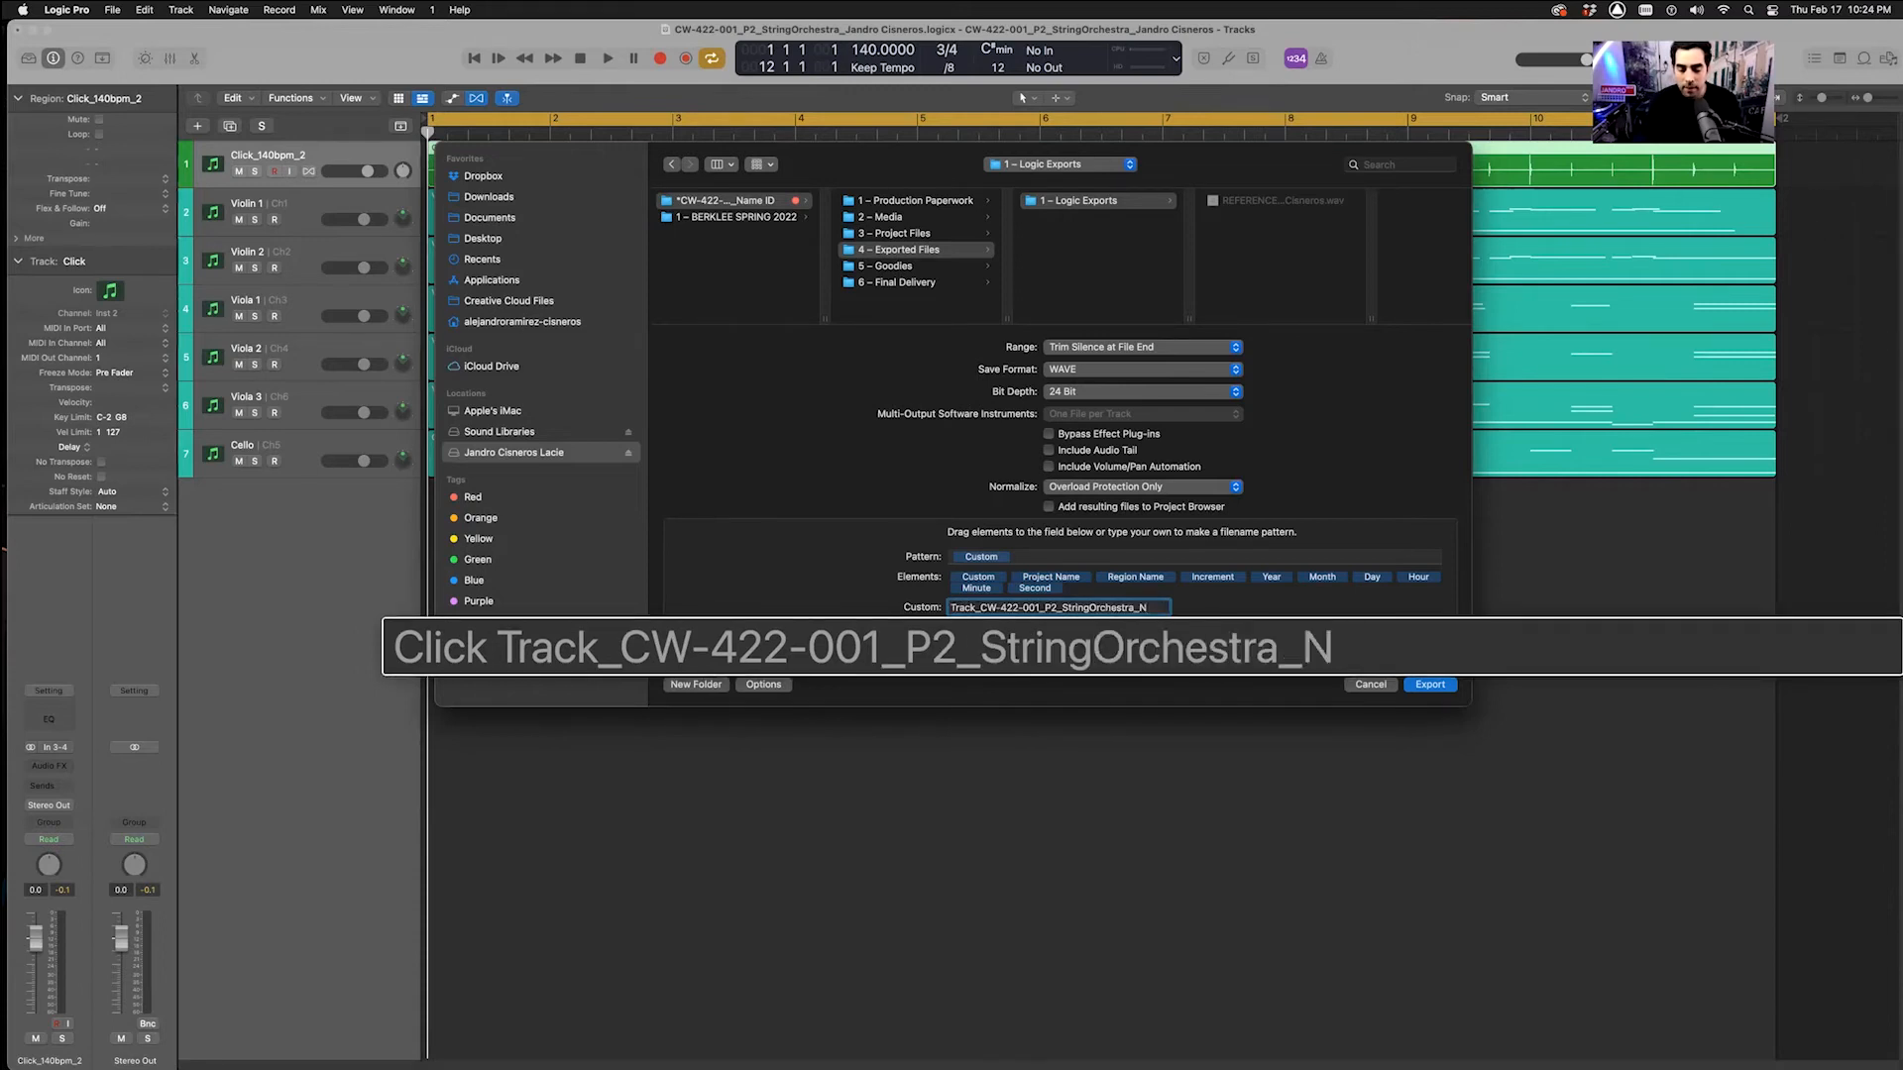
key(BackSpace)
text(JAND)
key(BackSpace)
key(BackSpace)
key(BackSpace)
key(BackSpace)
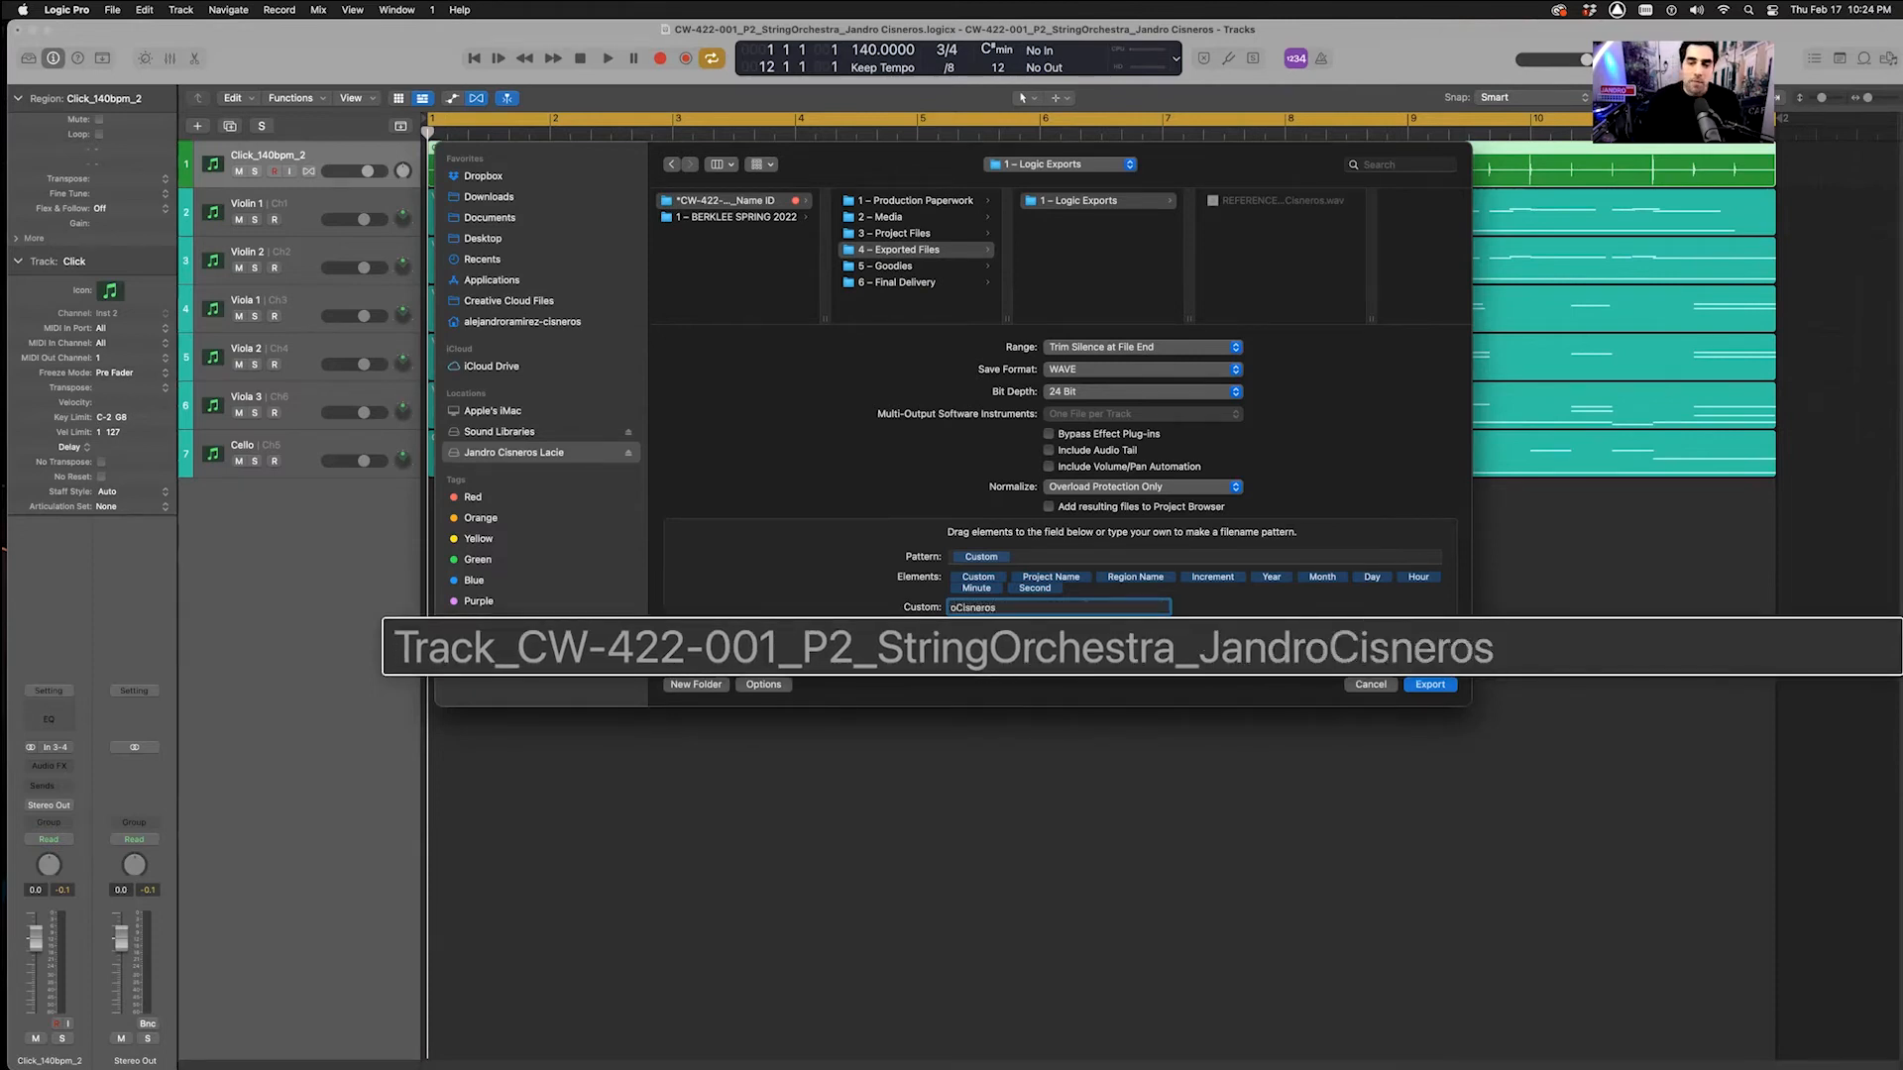
click(1434, 690)
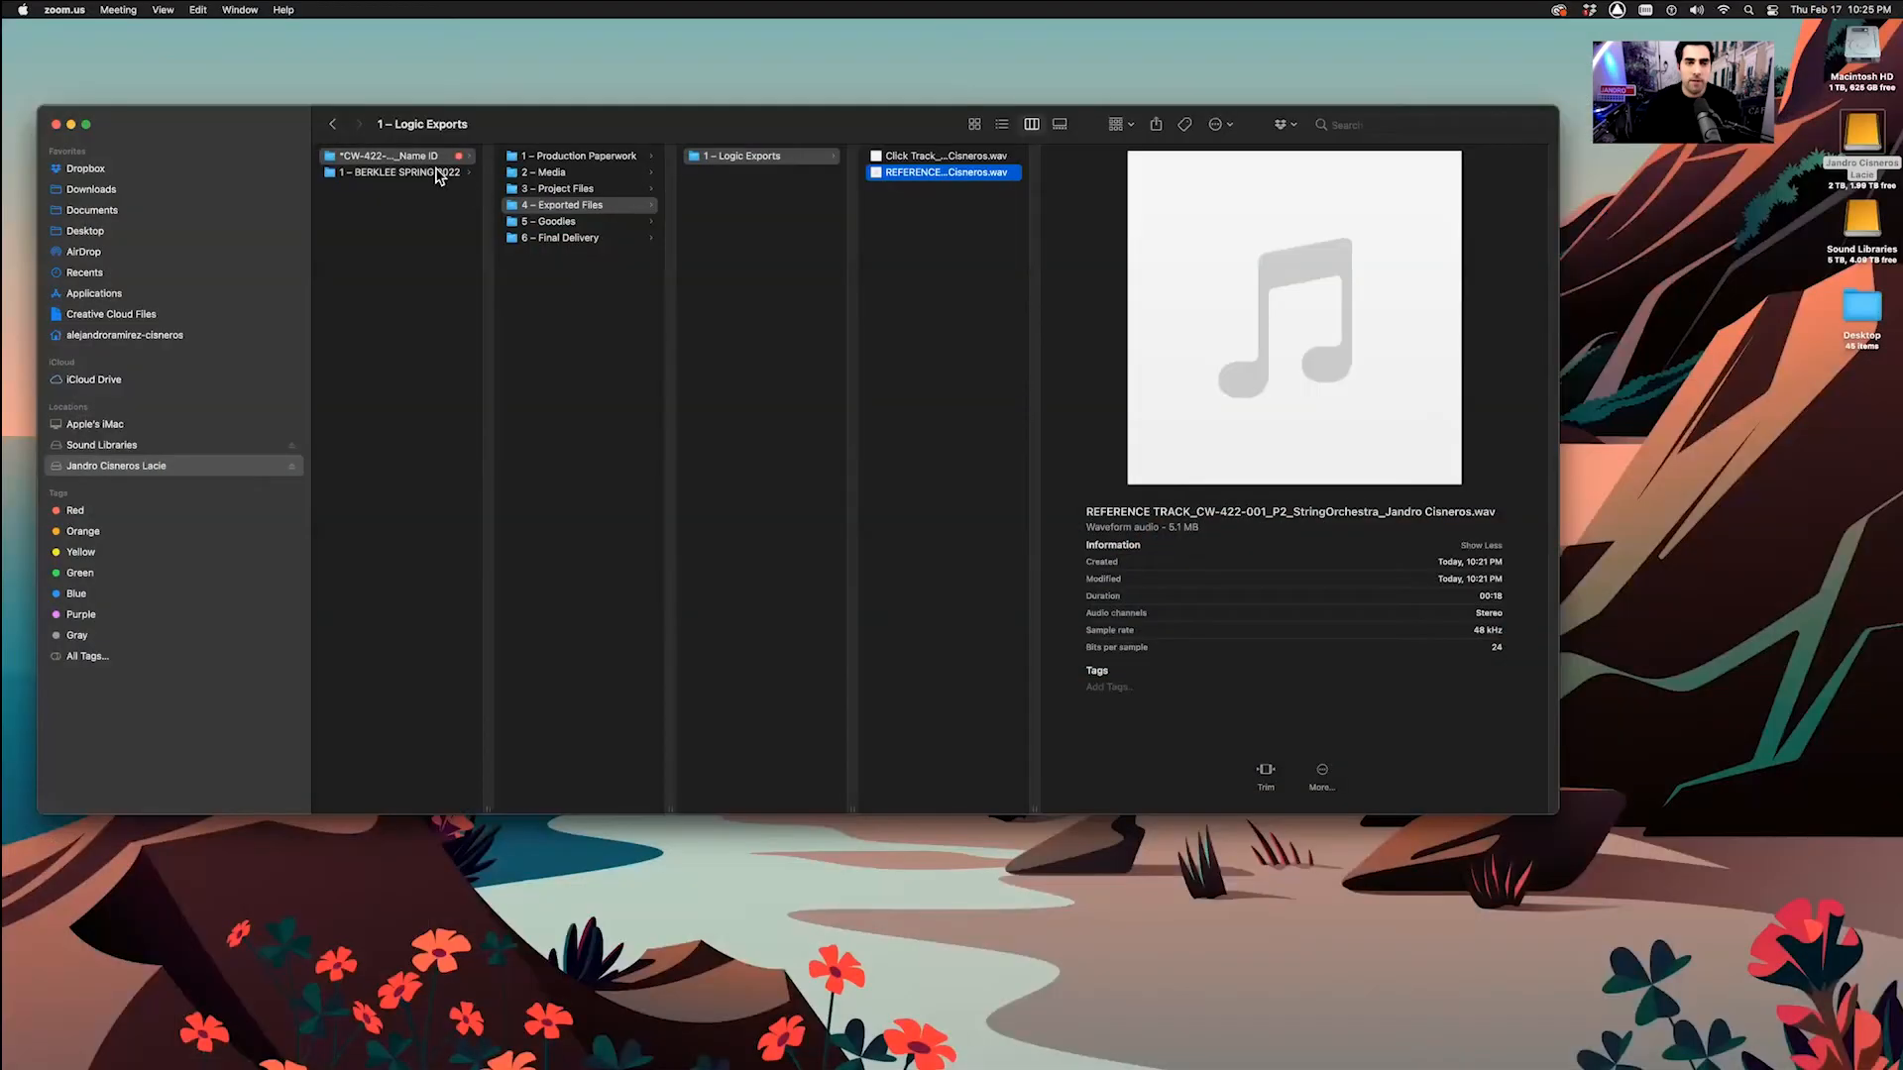
In Finder, preview the exported Click Track WAV, then widen the column to read the file names
click(409, 158)
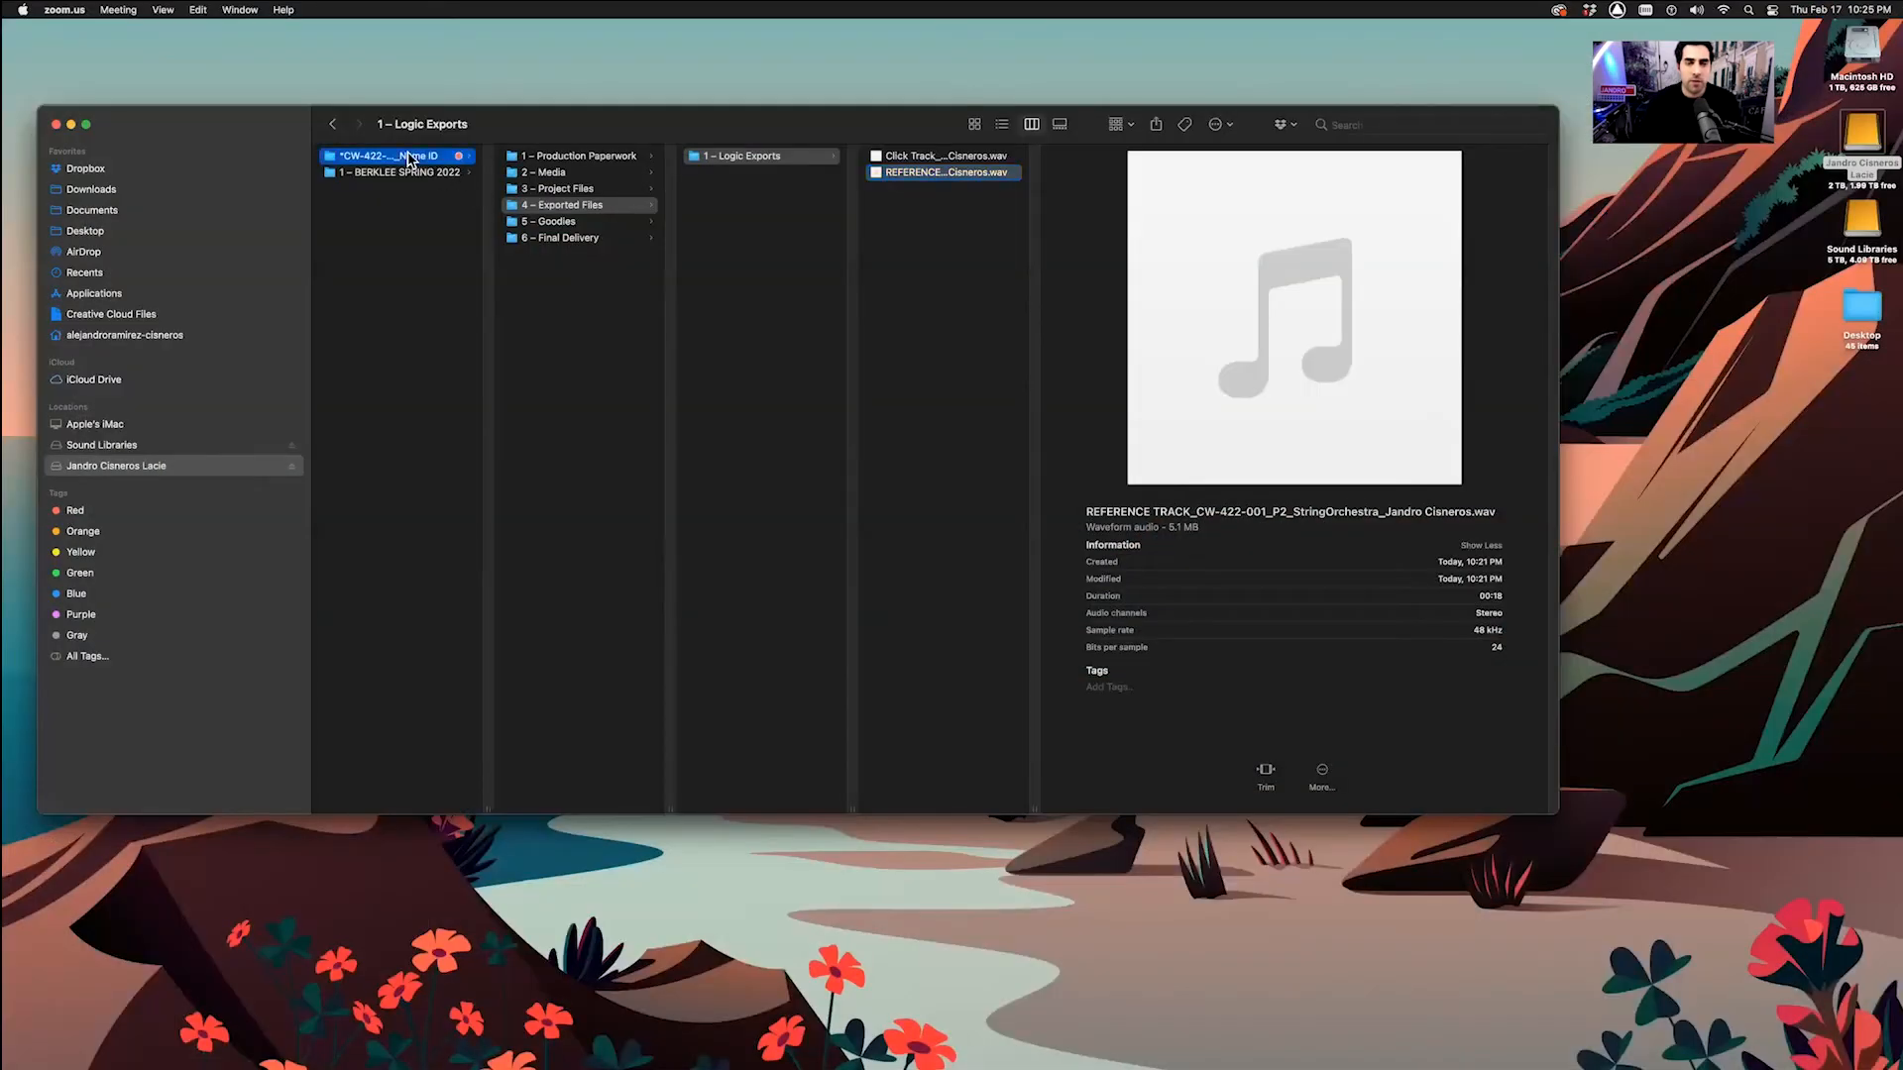
key(super)
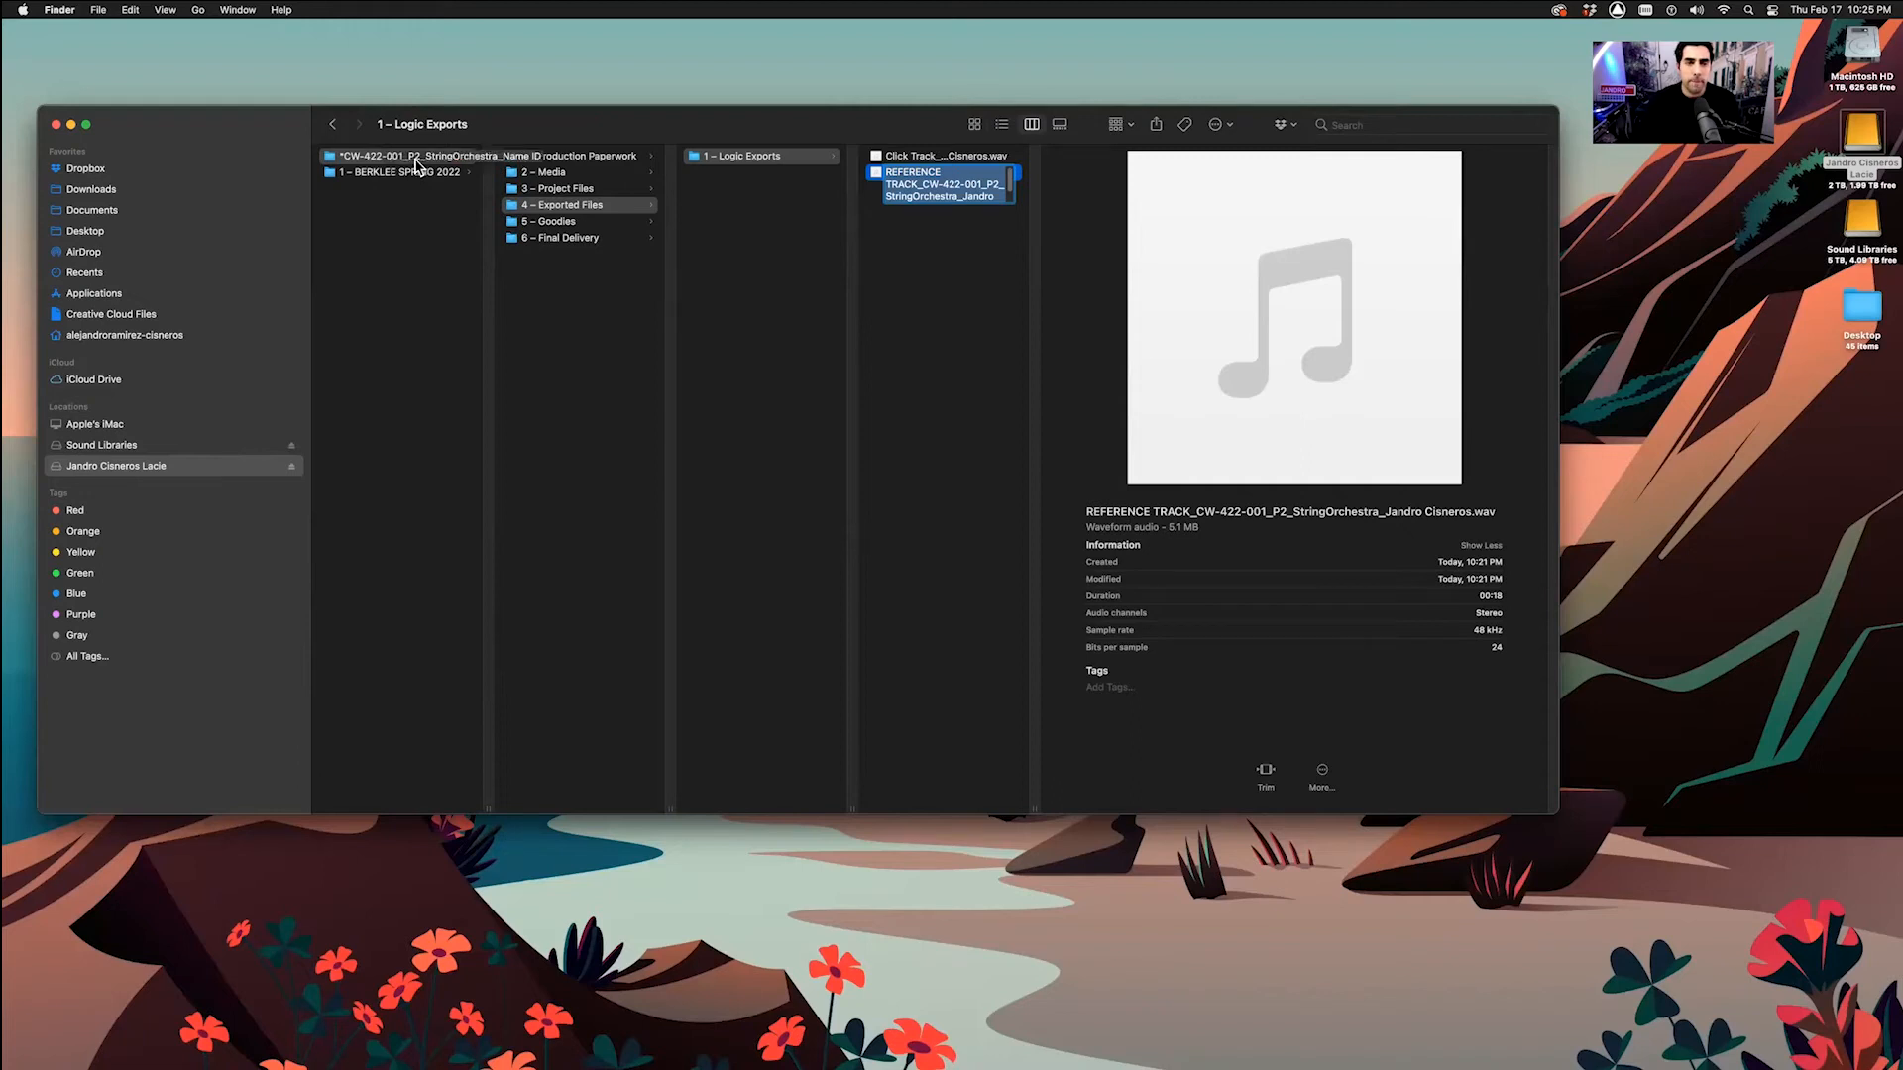
click(903, 165)
click(903, 160)
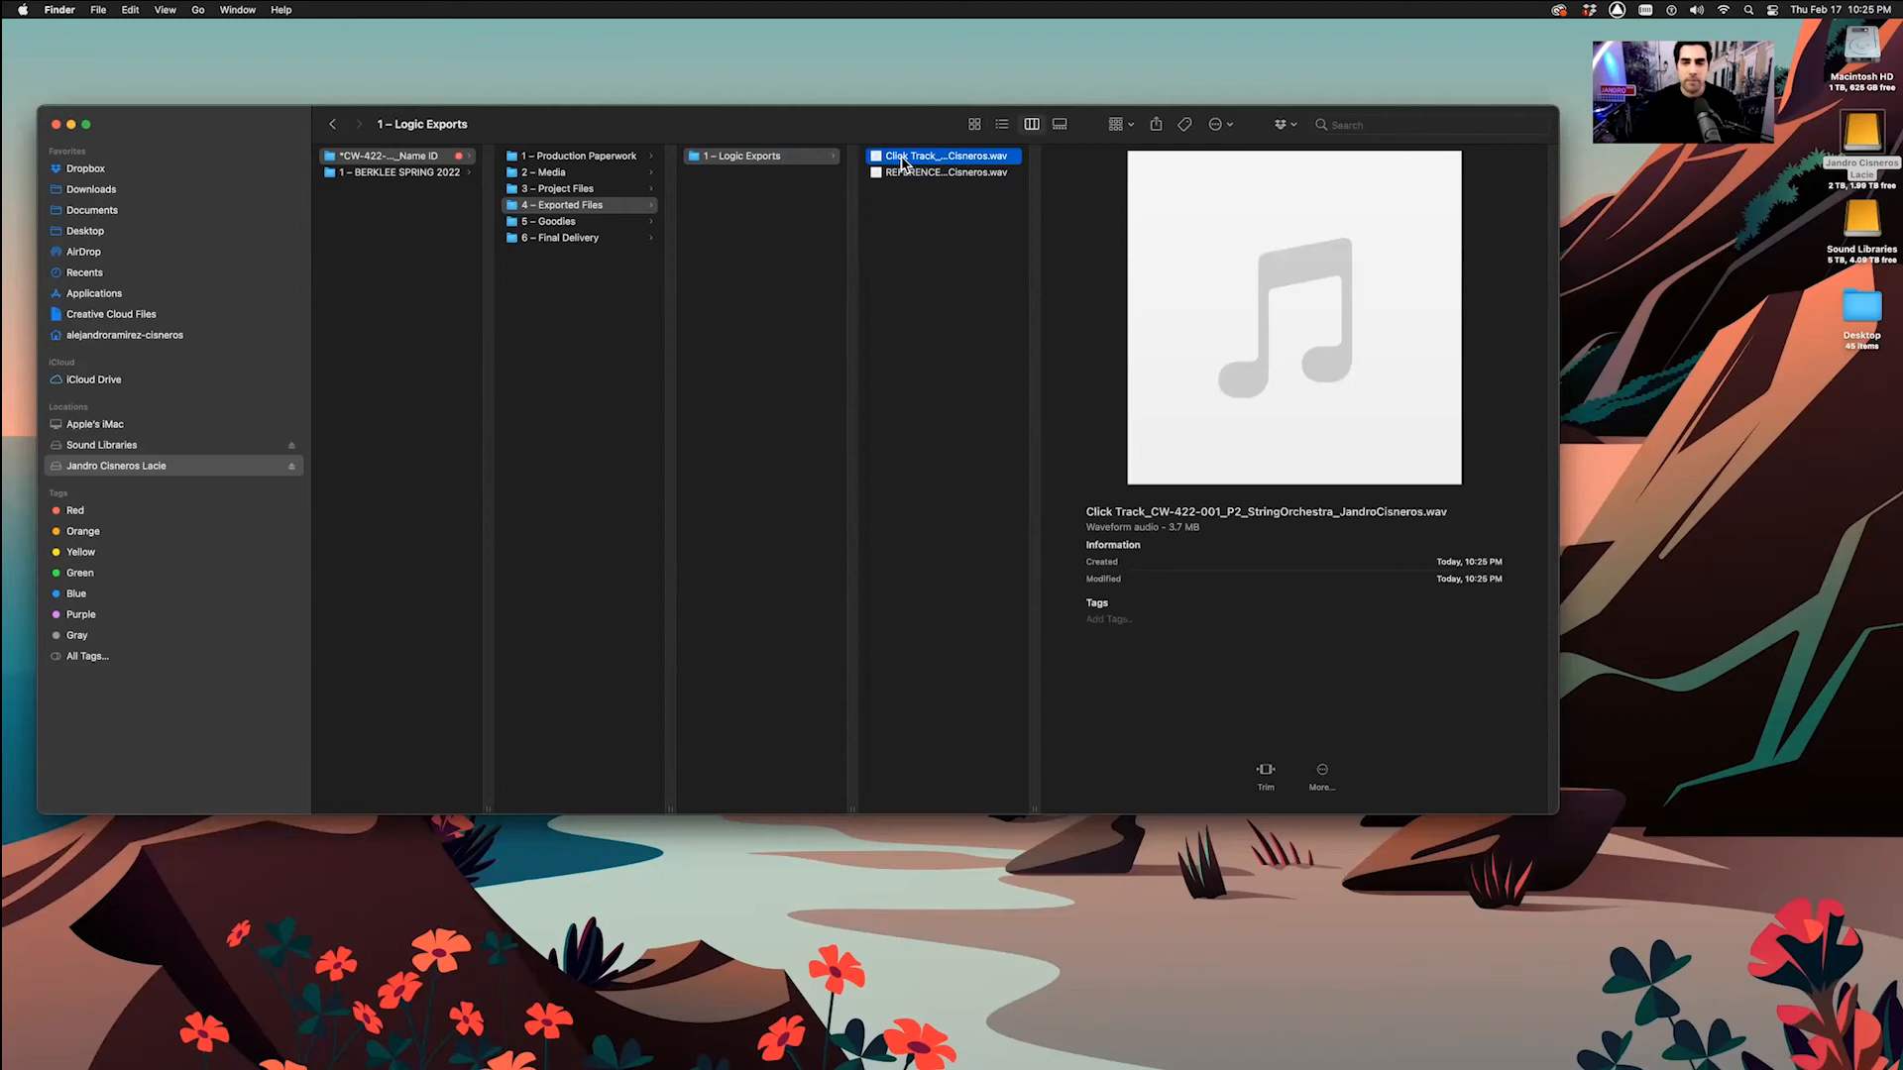
key(space)
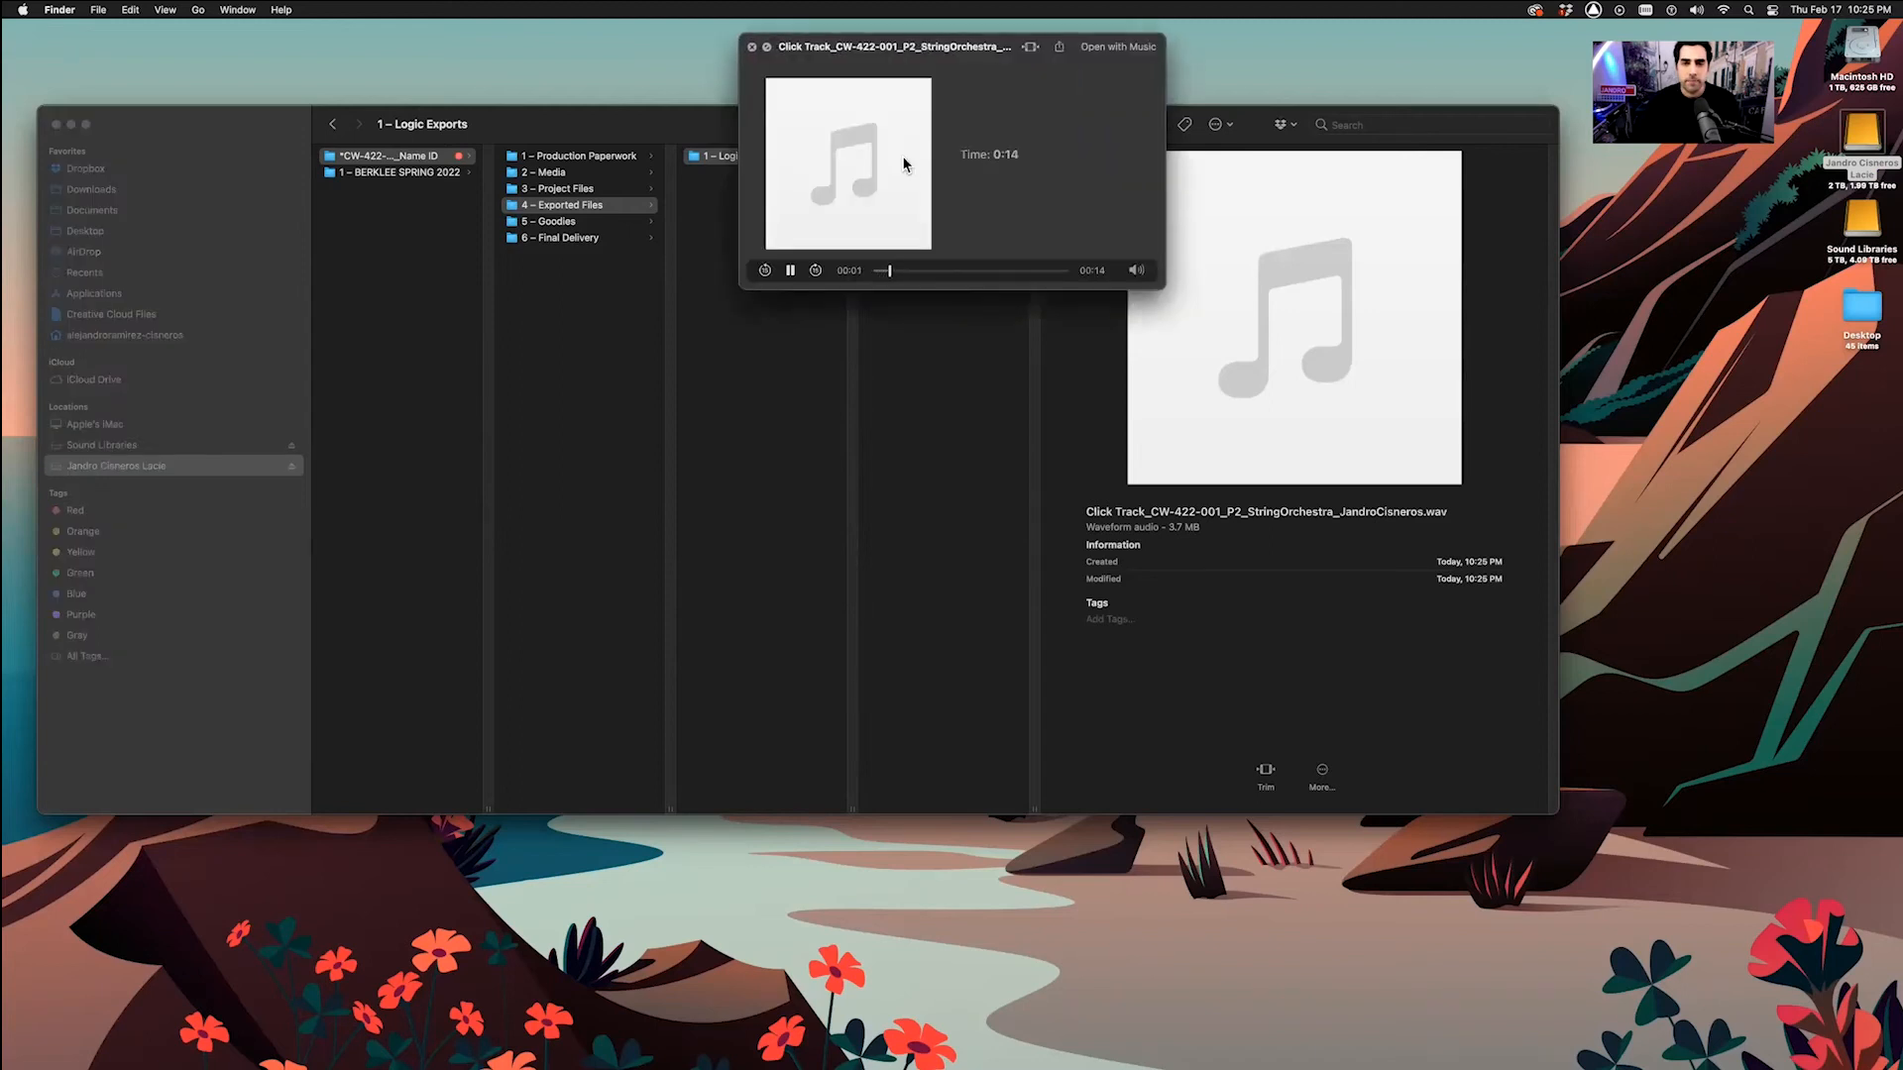
key(space)
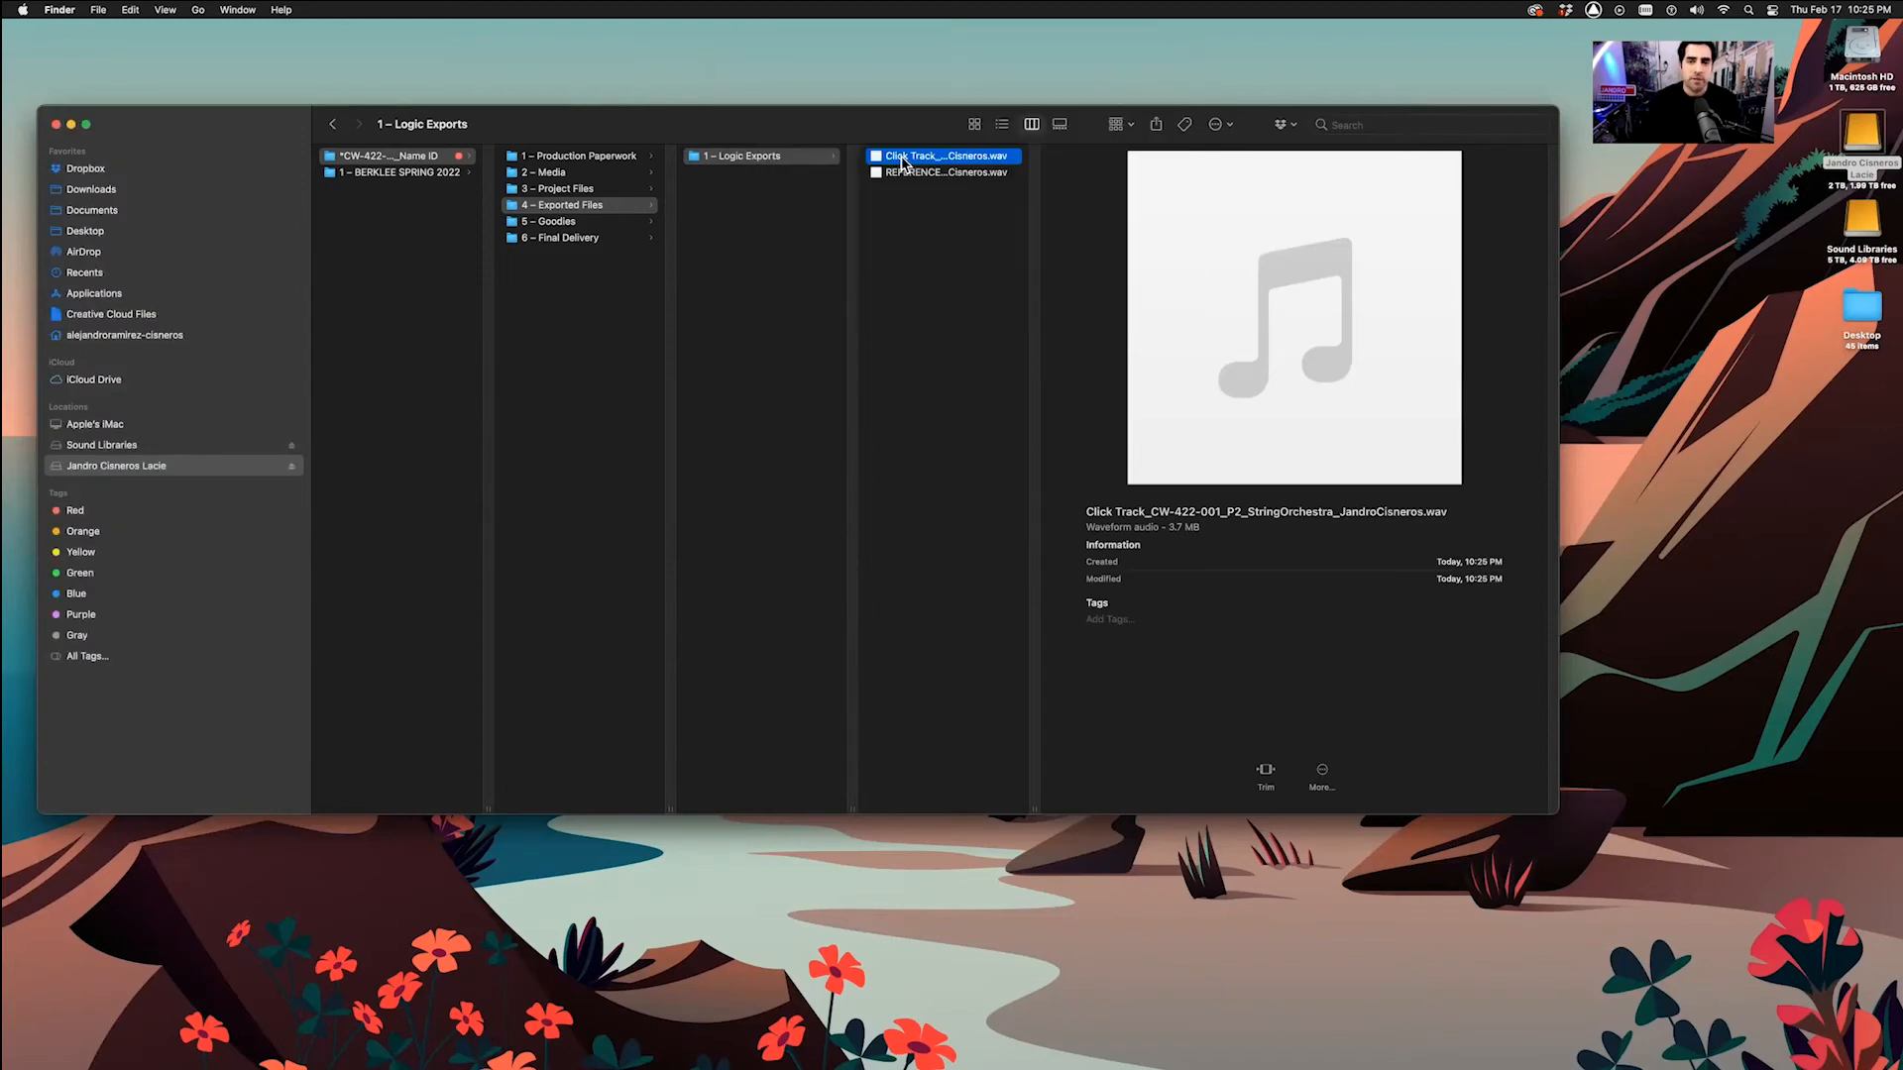
drag(1031, 811, 1188, 801)
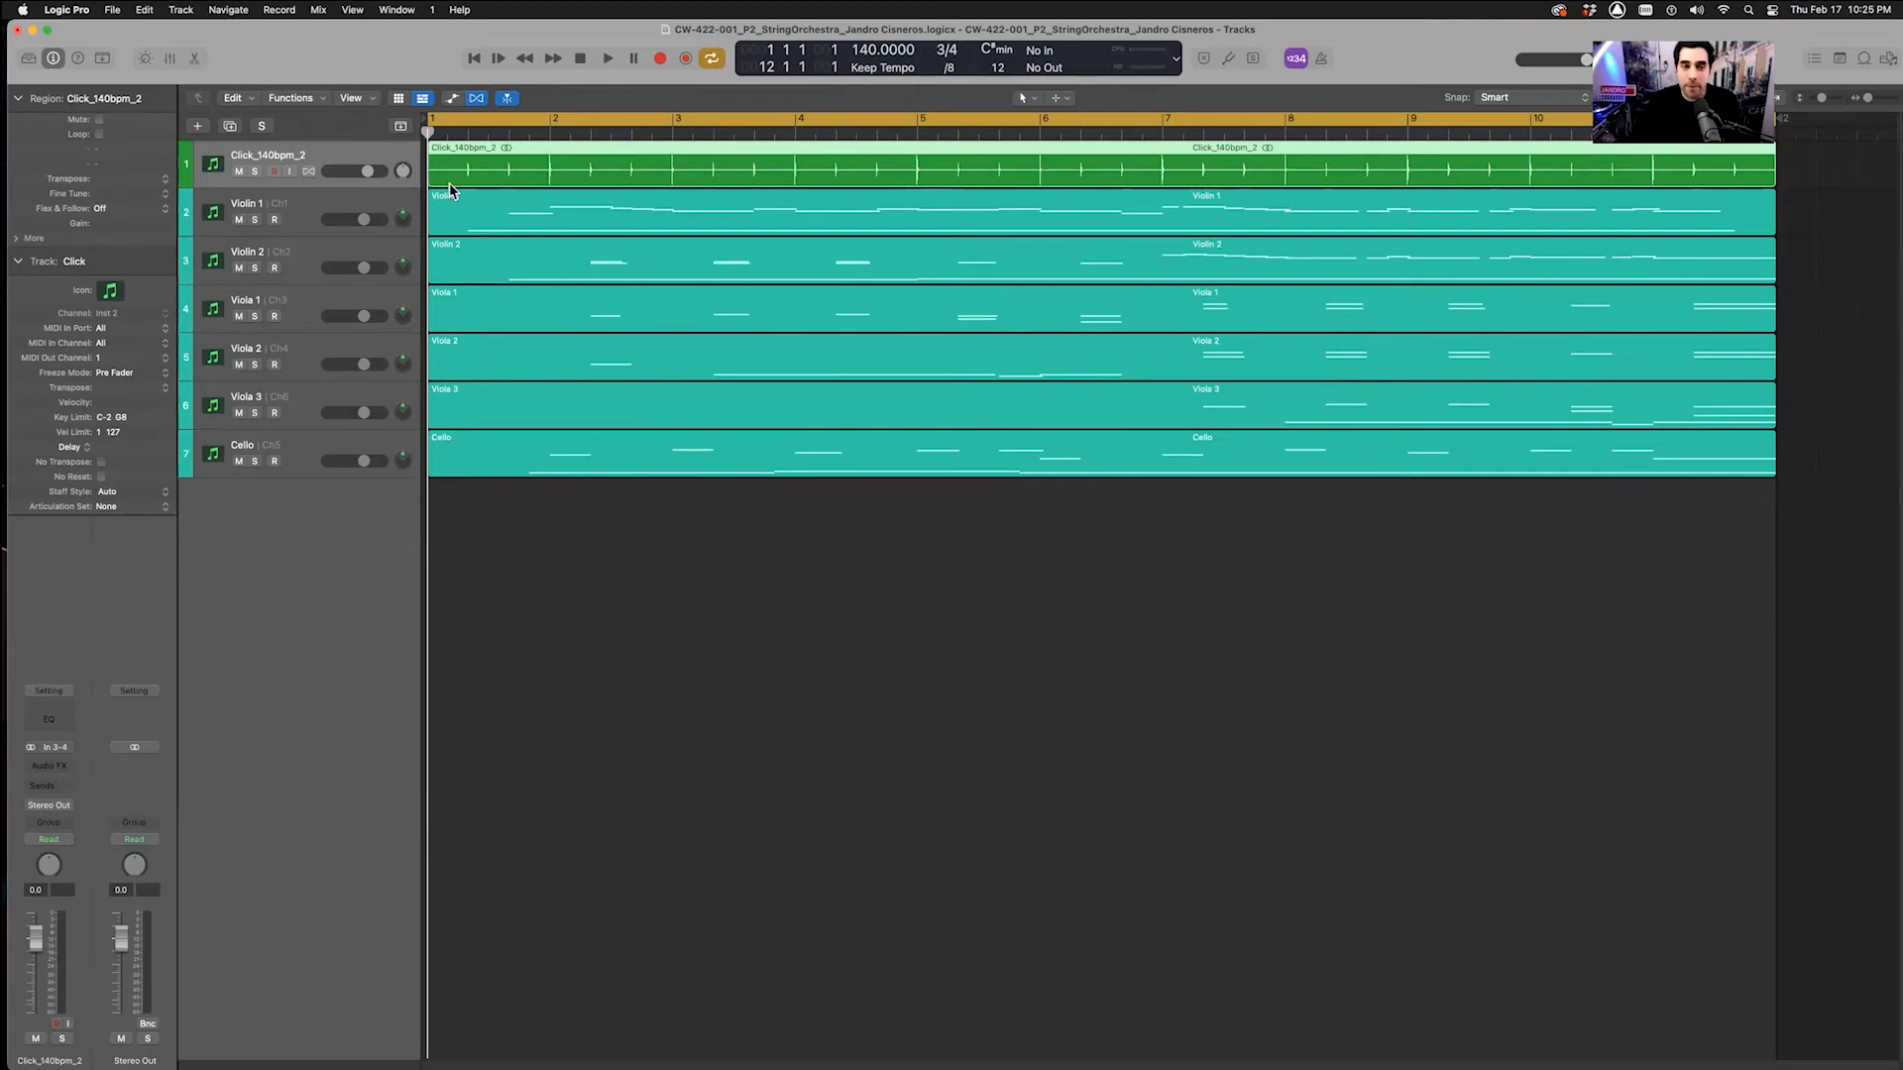
Try a tempo of 132, undo back to 140, then select the Violin 1 through Cello tracks
click(401, 127)
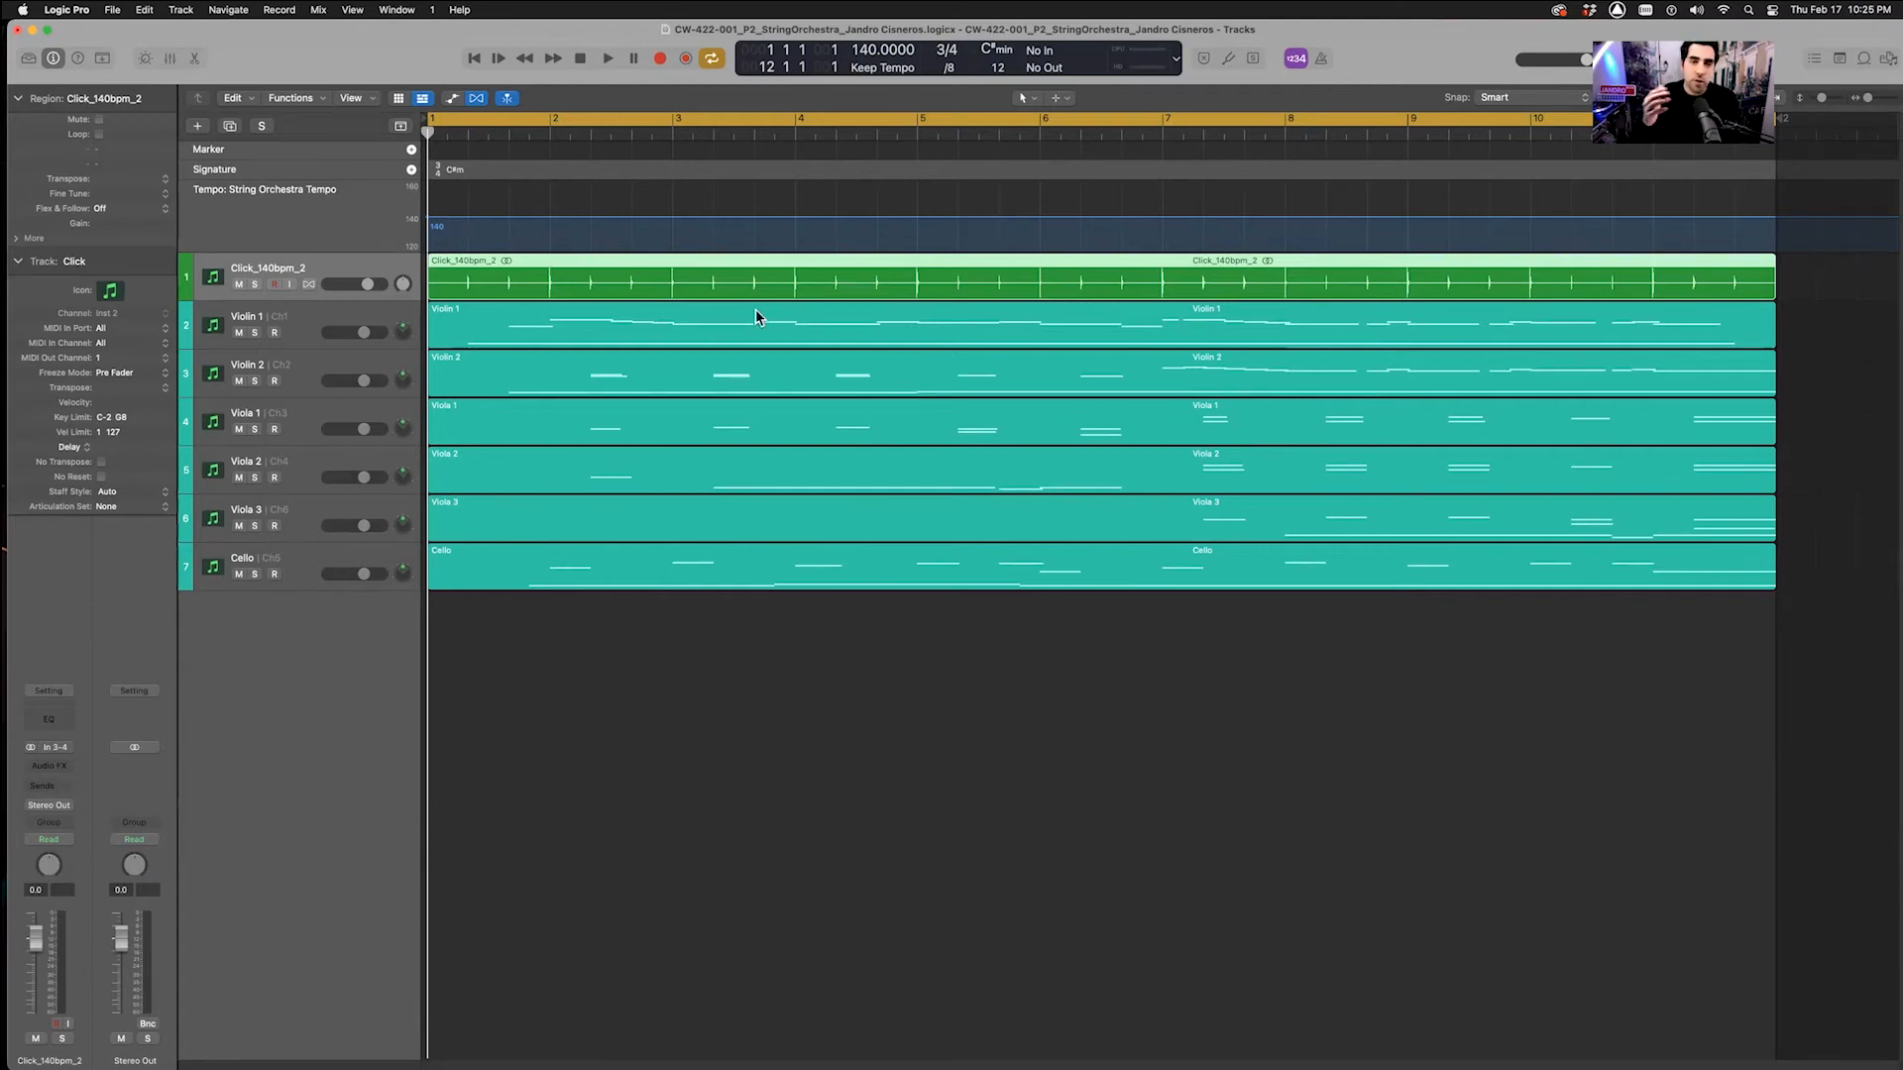
click(797, 227)
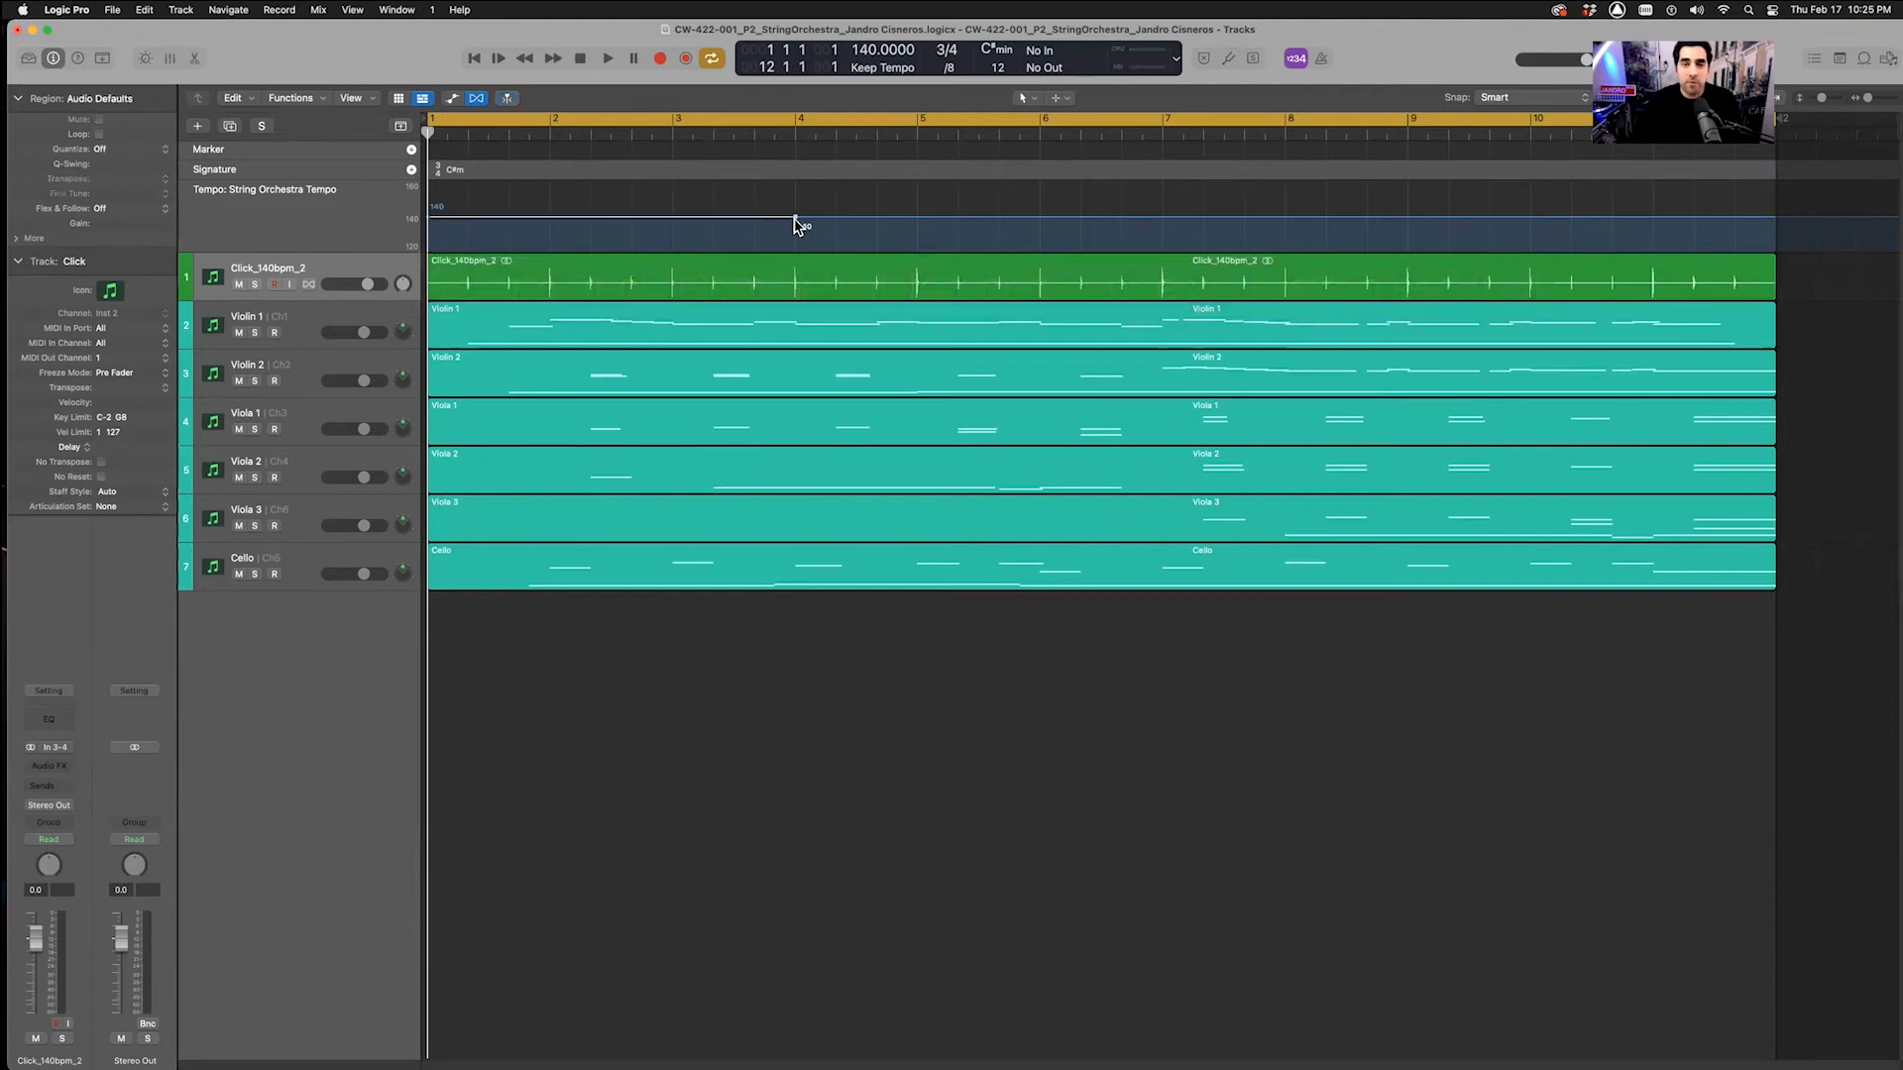
drag(801, 232, 783, 225)
key(super+z)
key(super+z)
key(super+z)
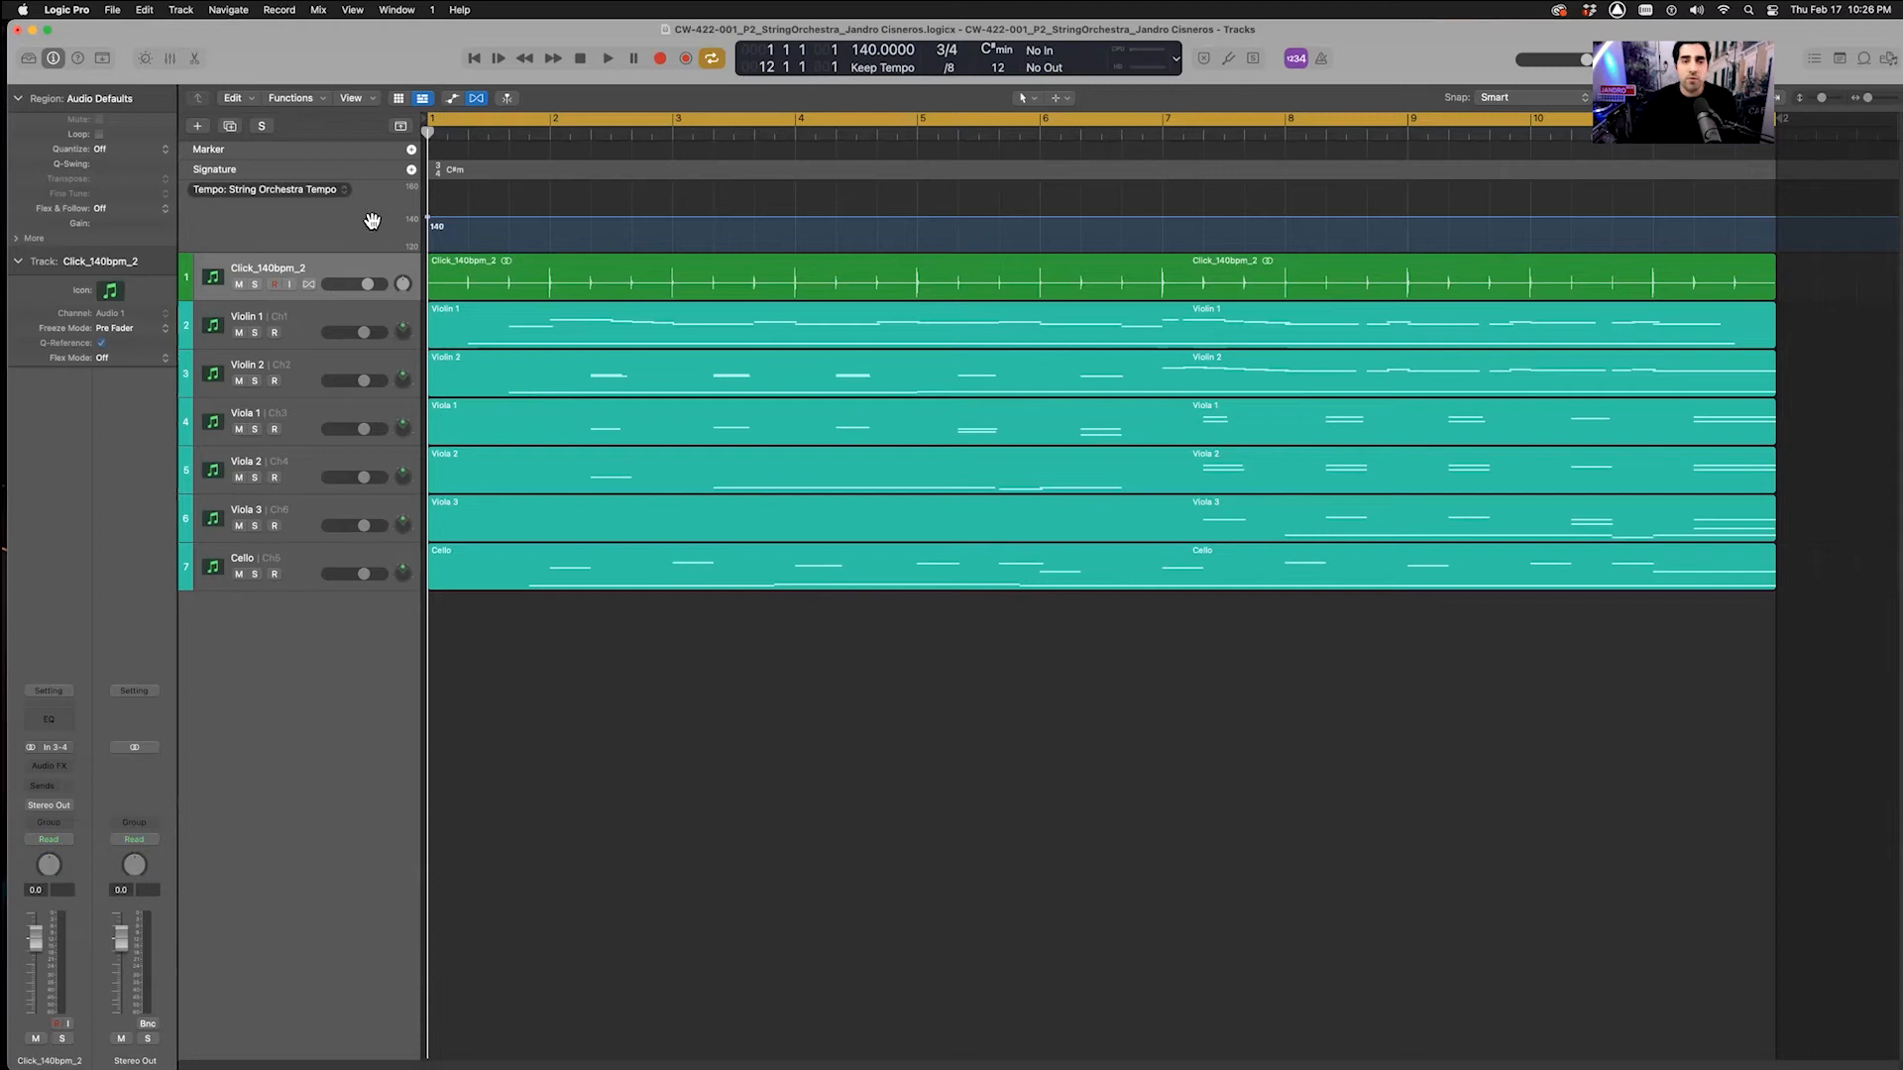
click(402, 127)
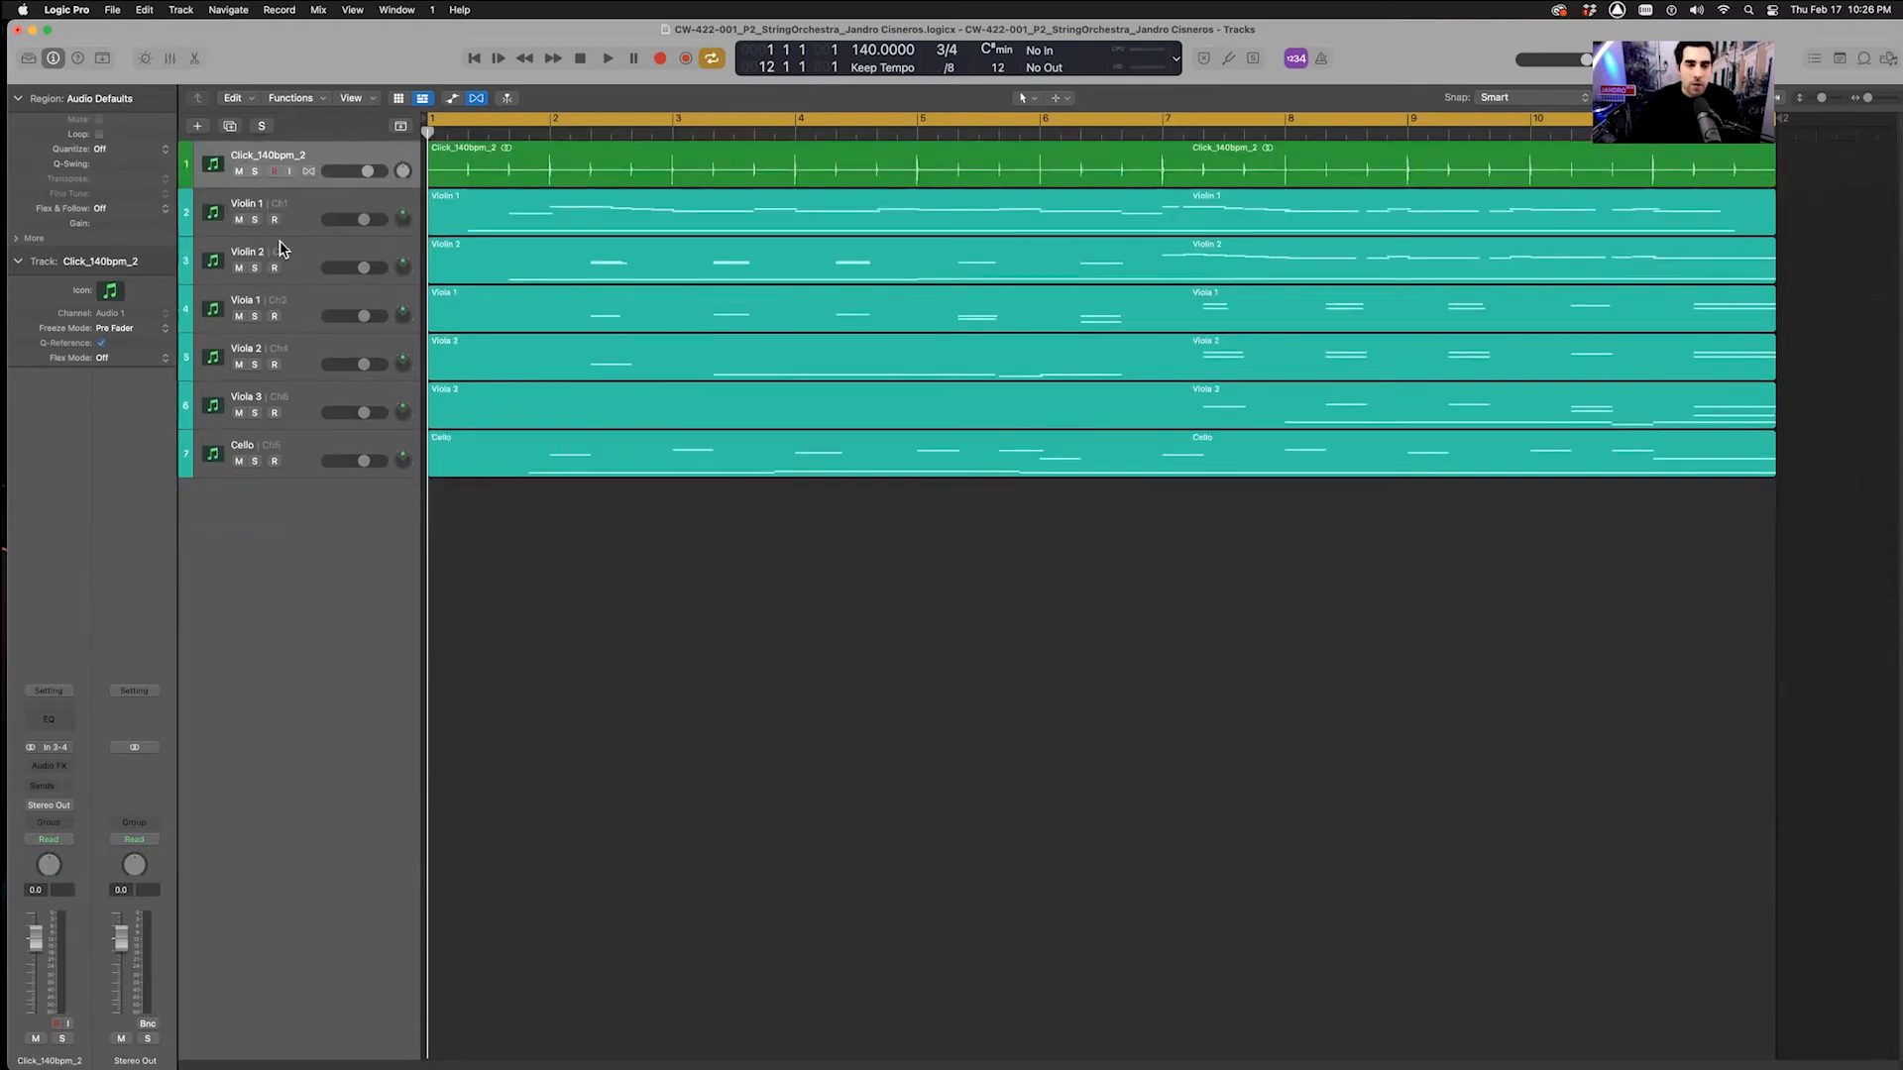
click(291, 206)
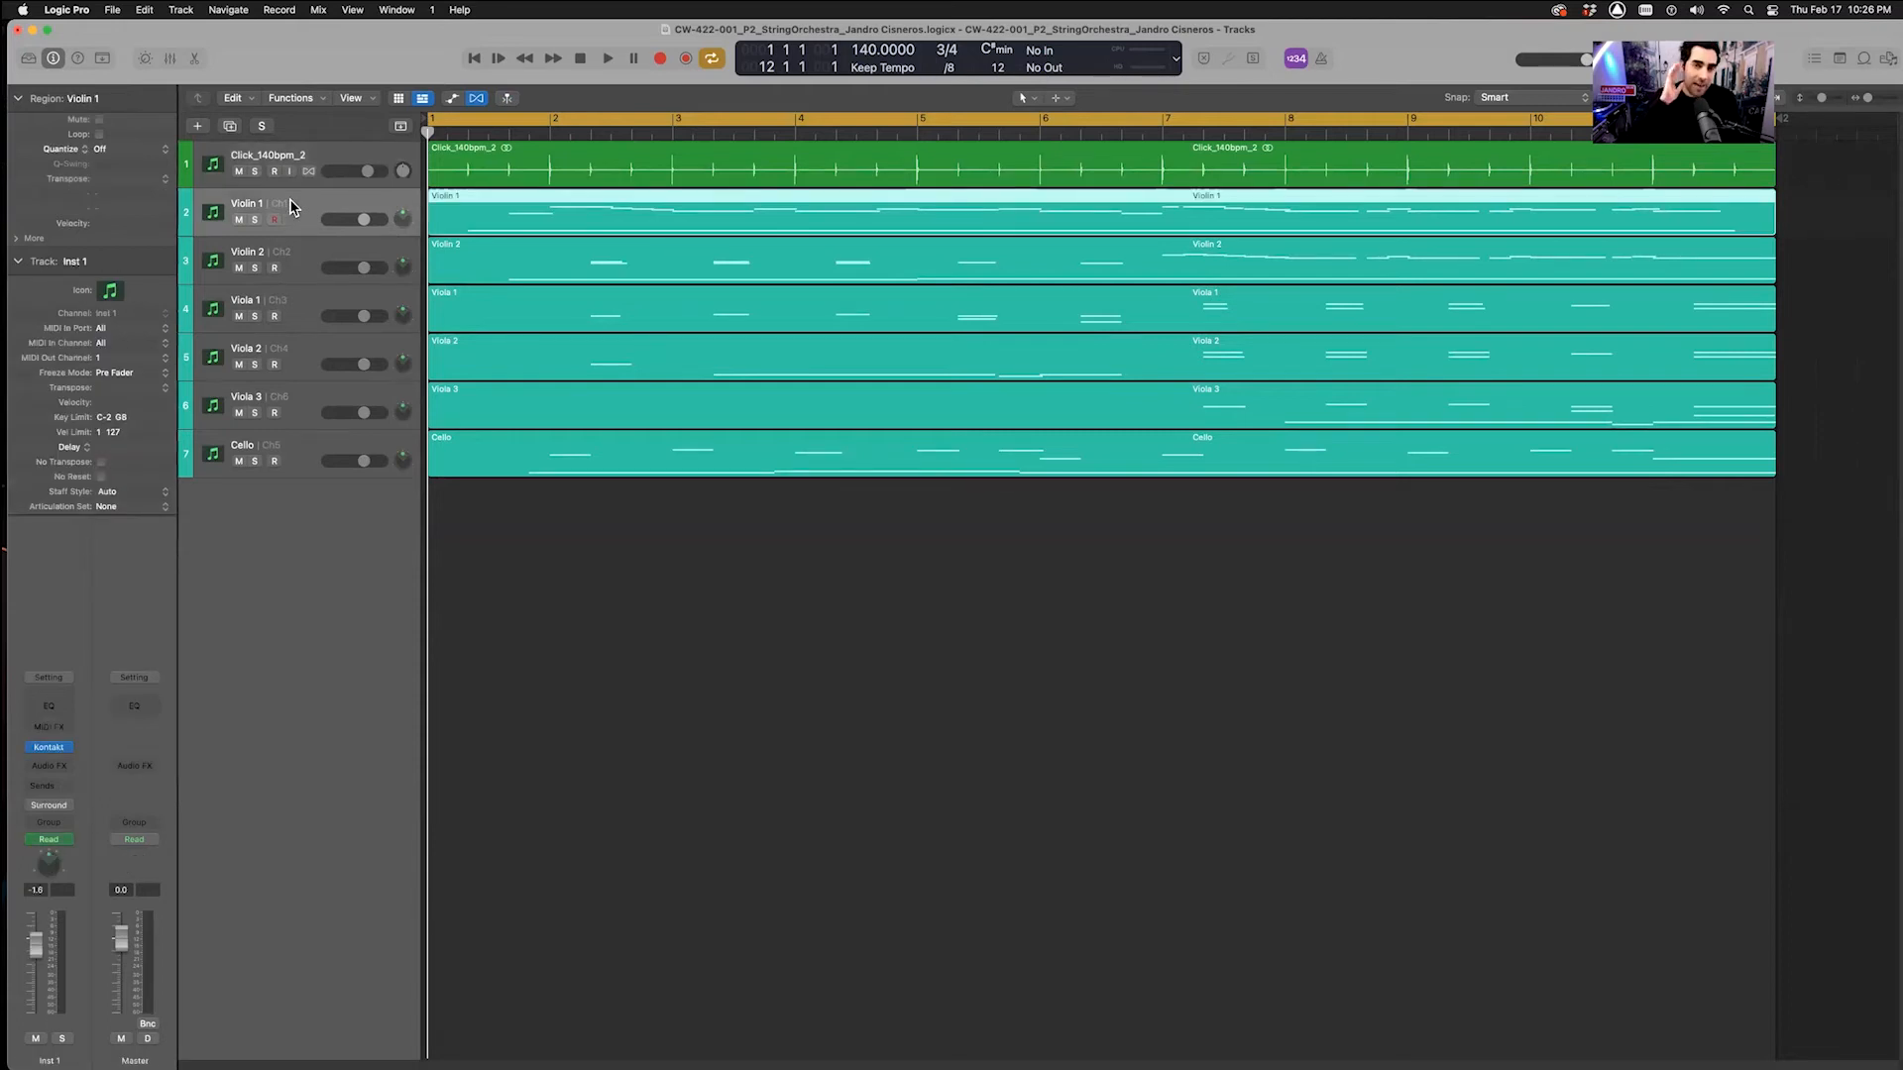
shift+click(294, 464)
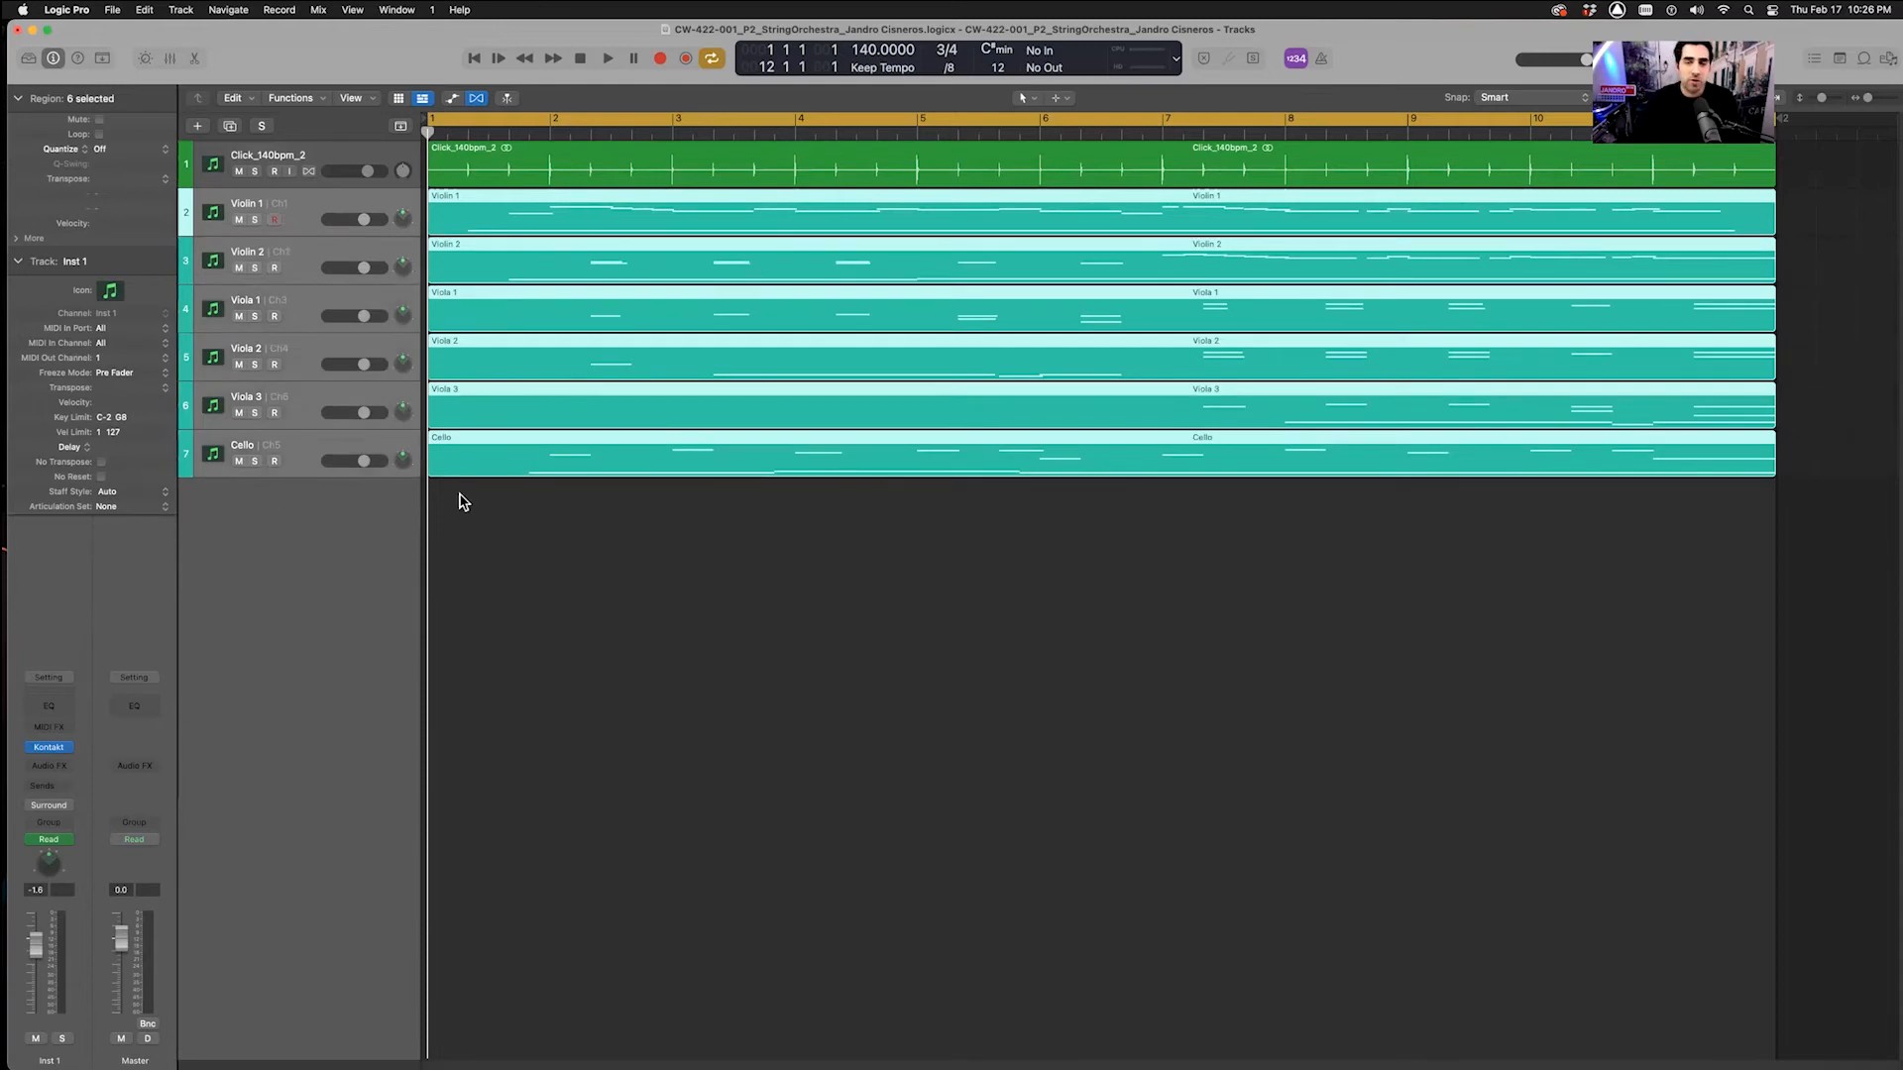
Export the selected regions as a MIDI file into CW-422's 4 – Exported Files/1 – Logic Exports
click(112, 11)
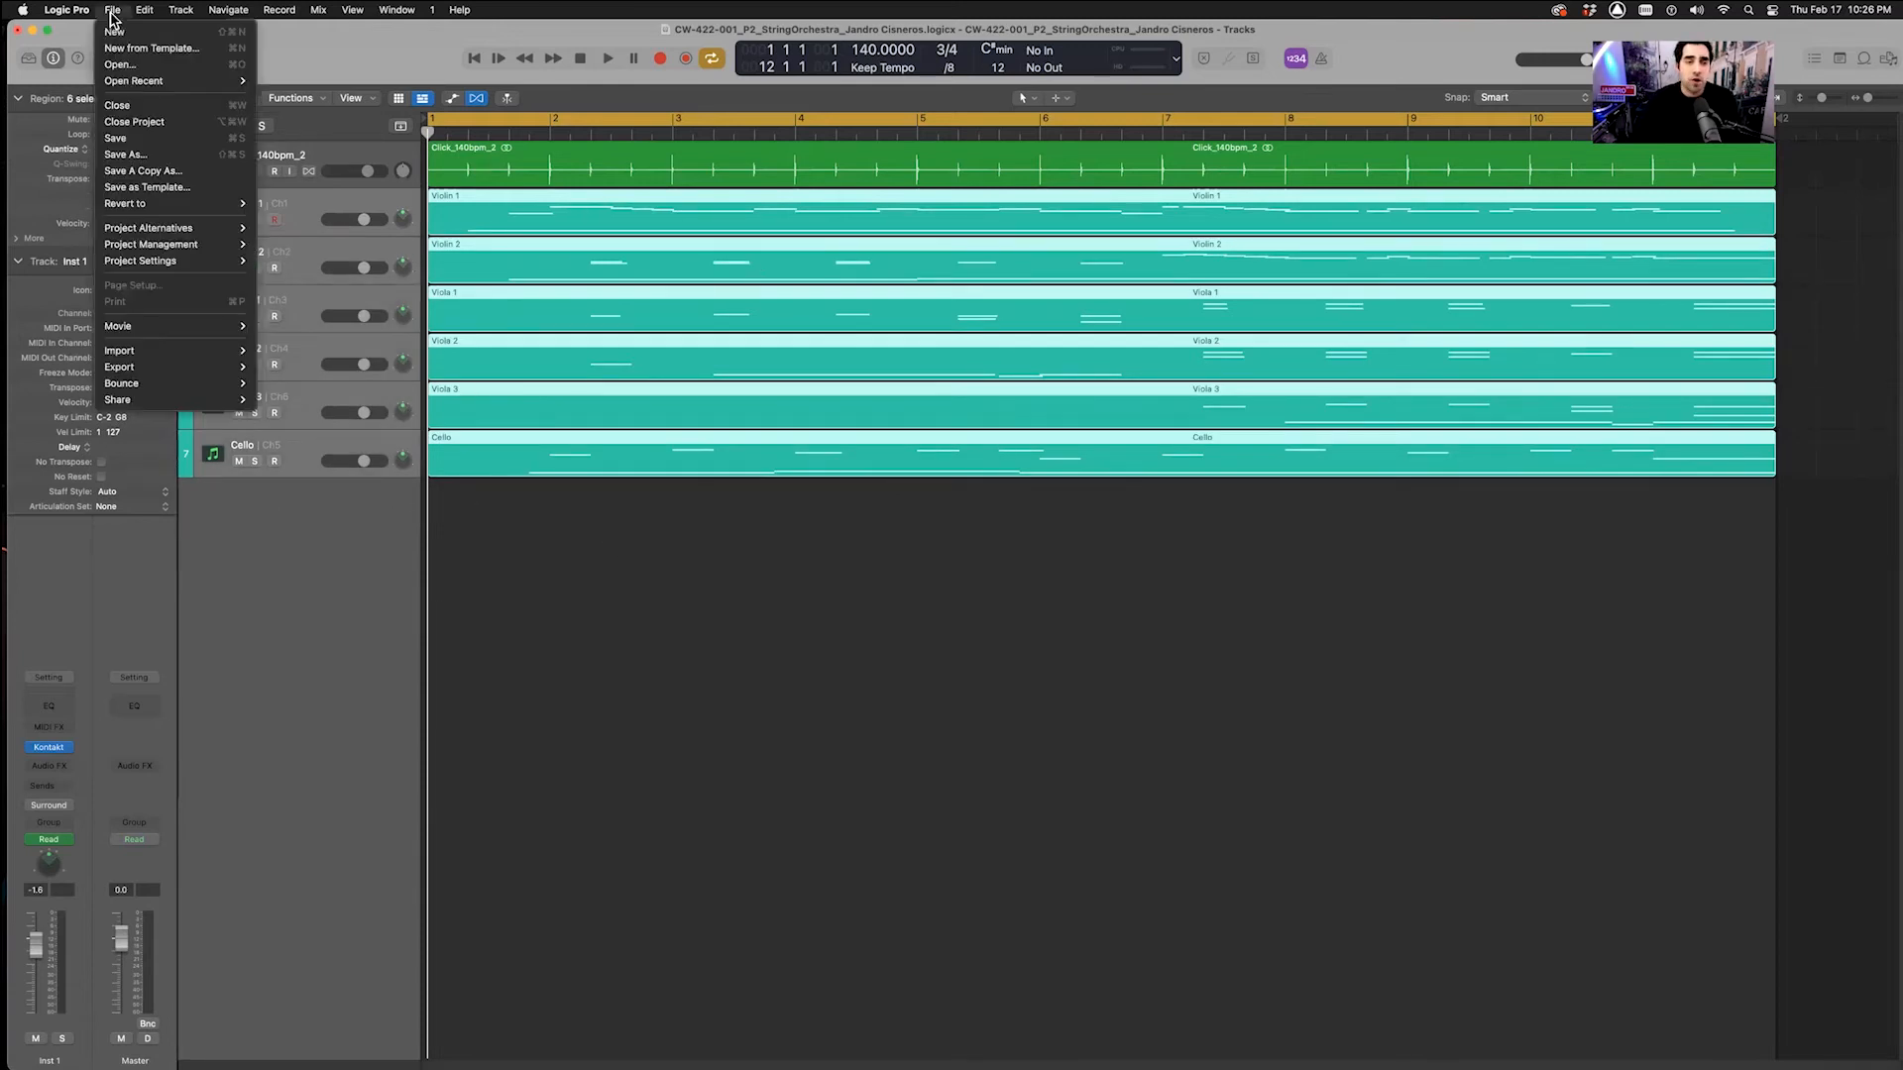
mouse_move(156, 234)
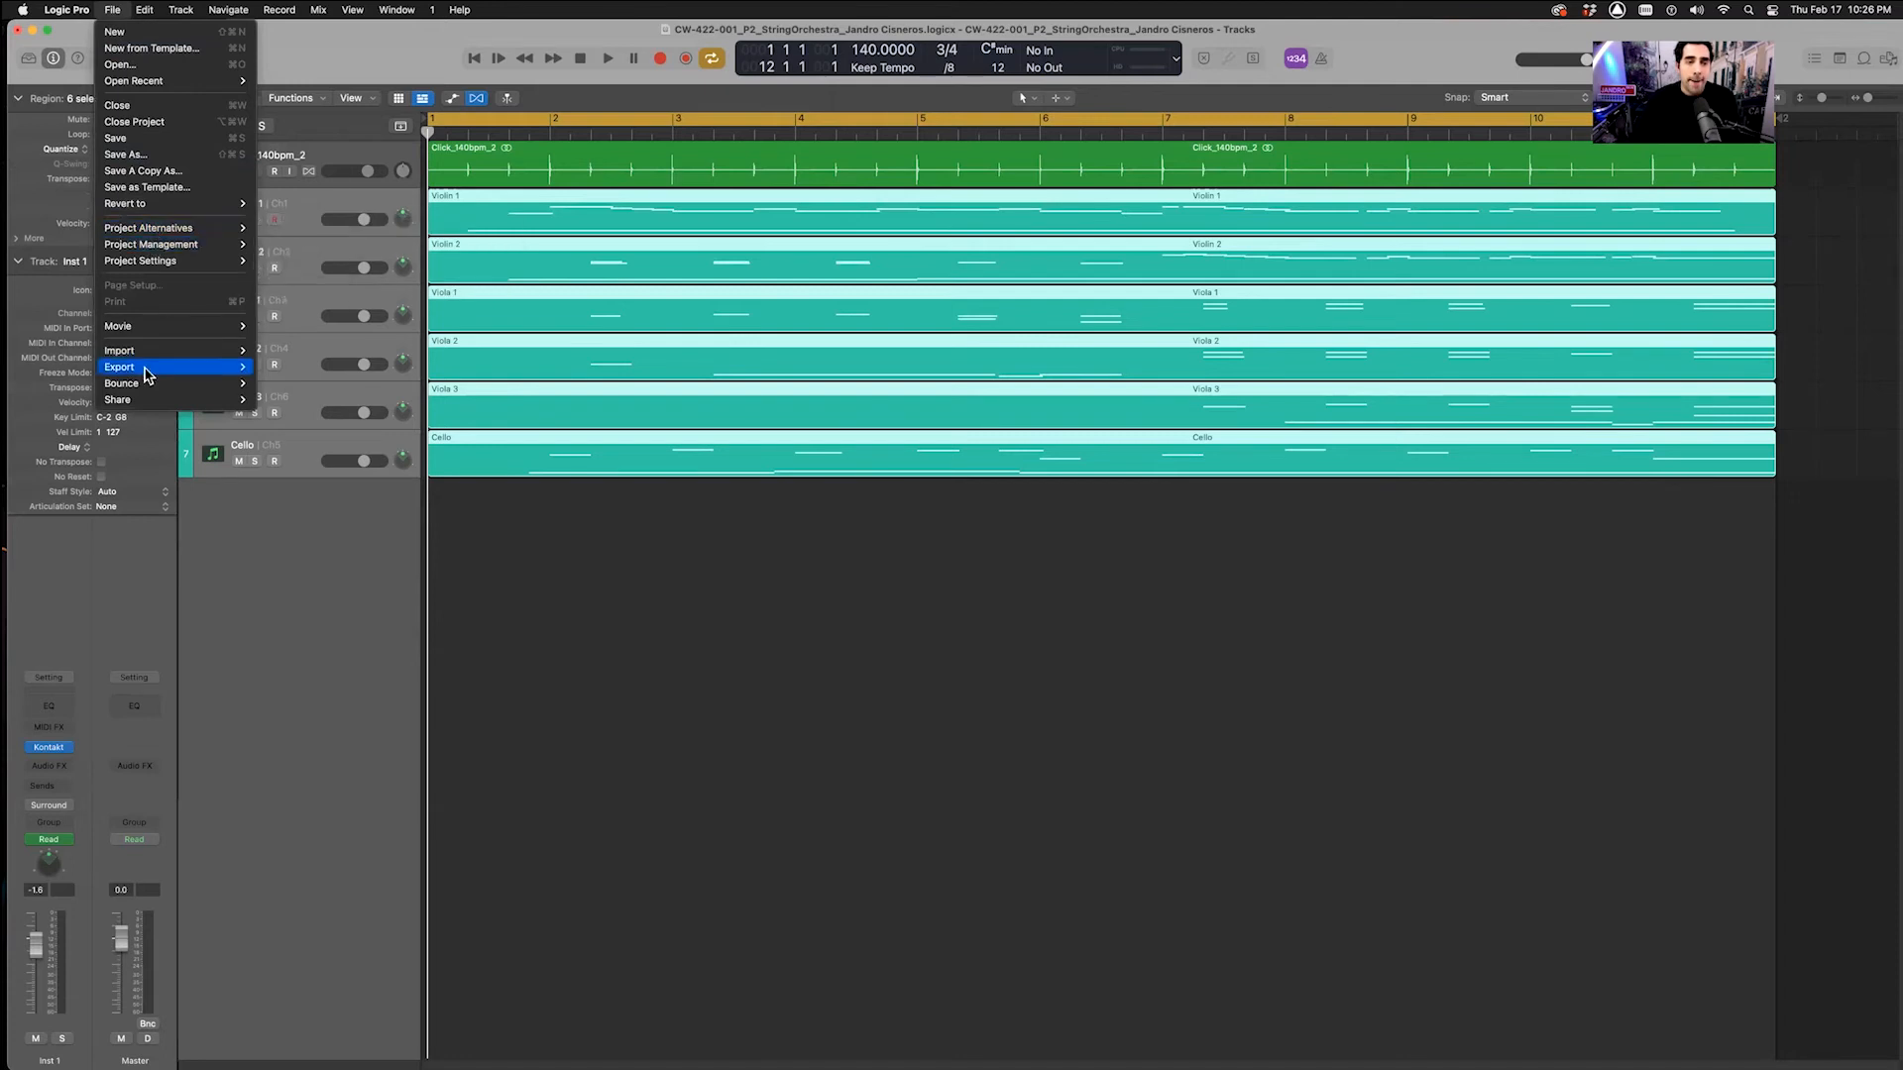
mouse_move(145, 373)
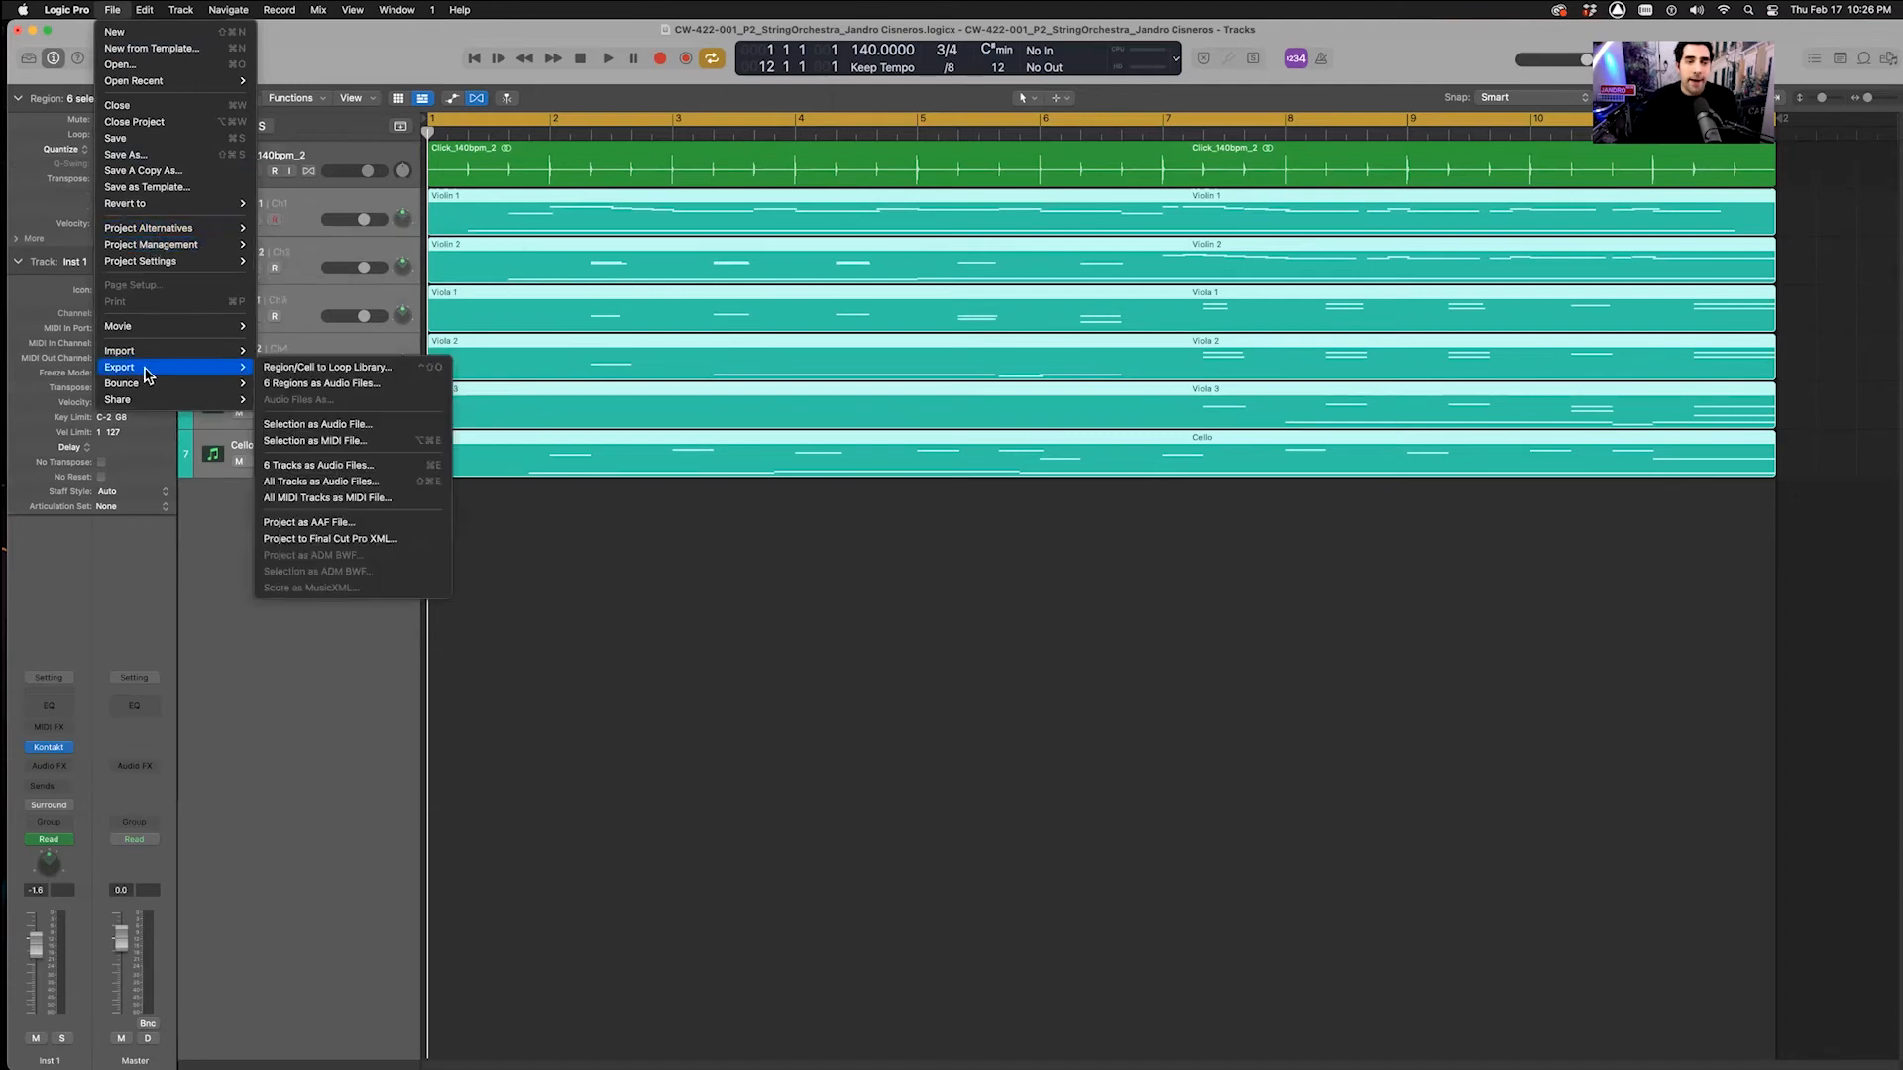
click(305, 445)
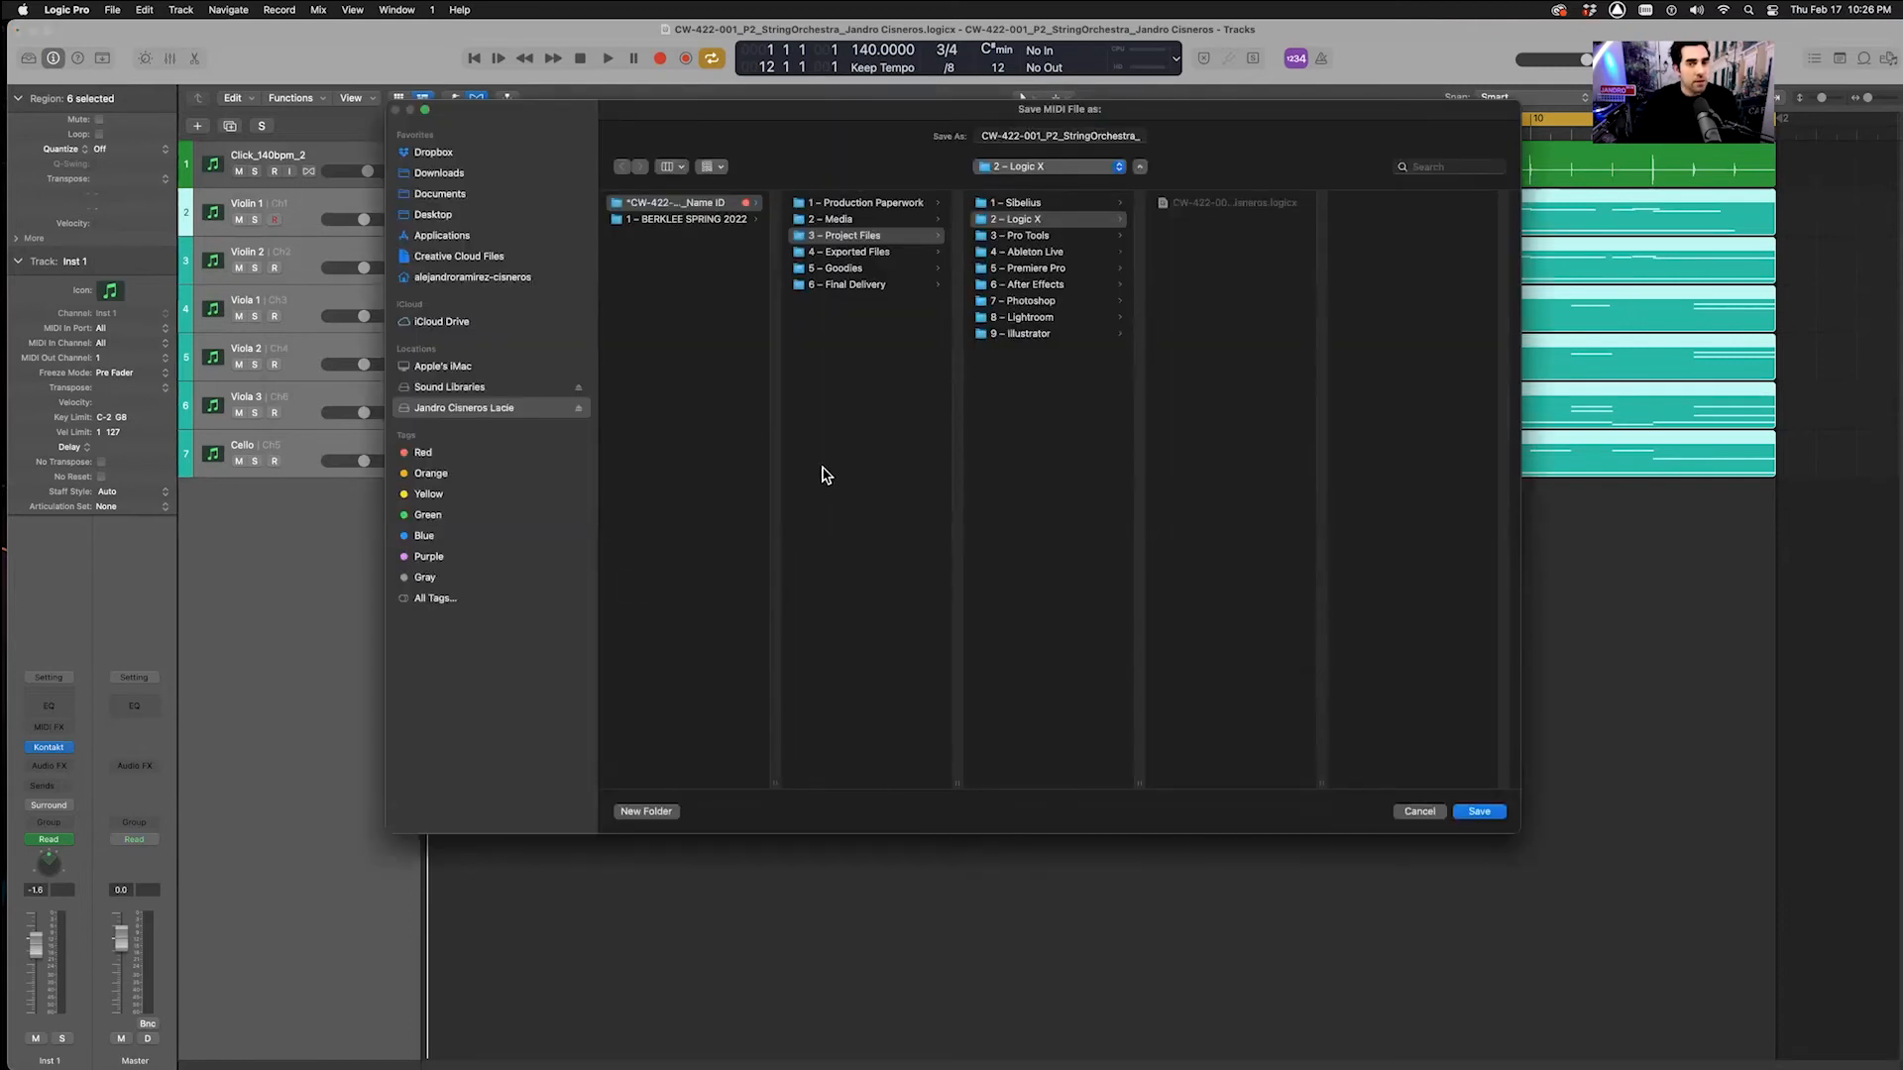
click(723, 310)
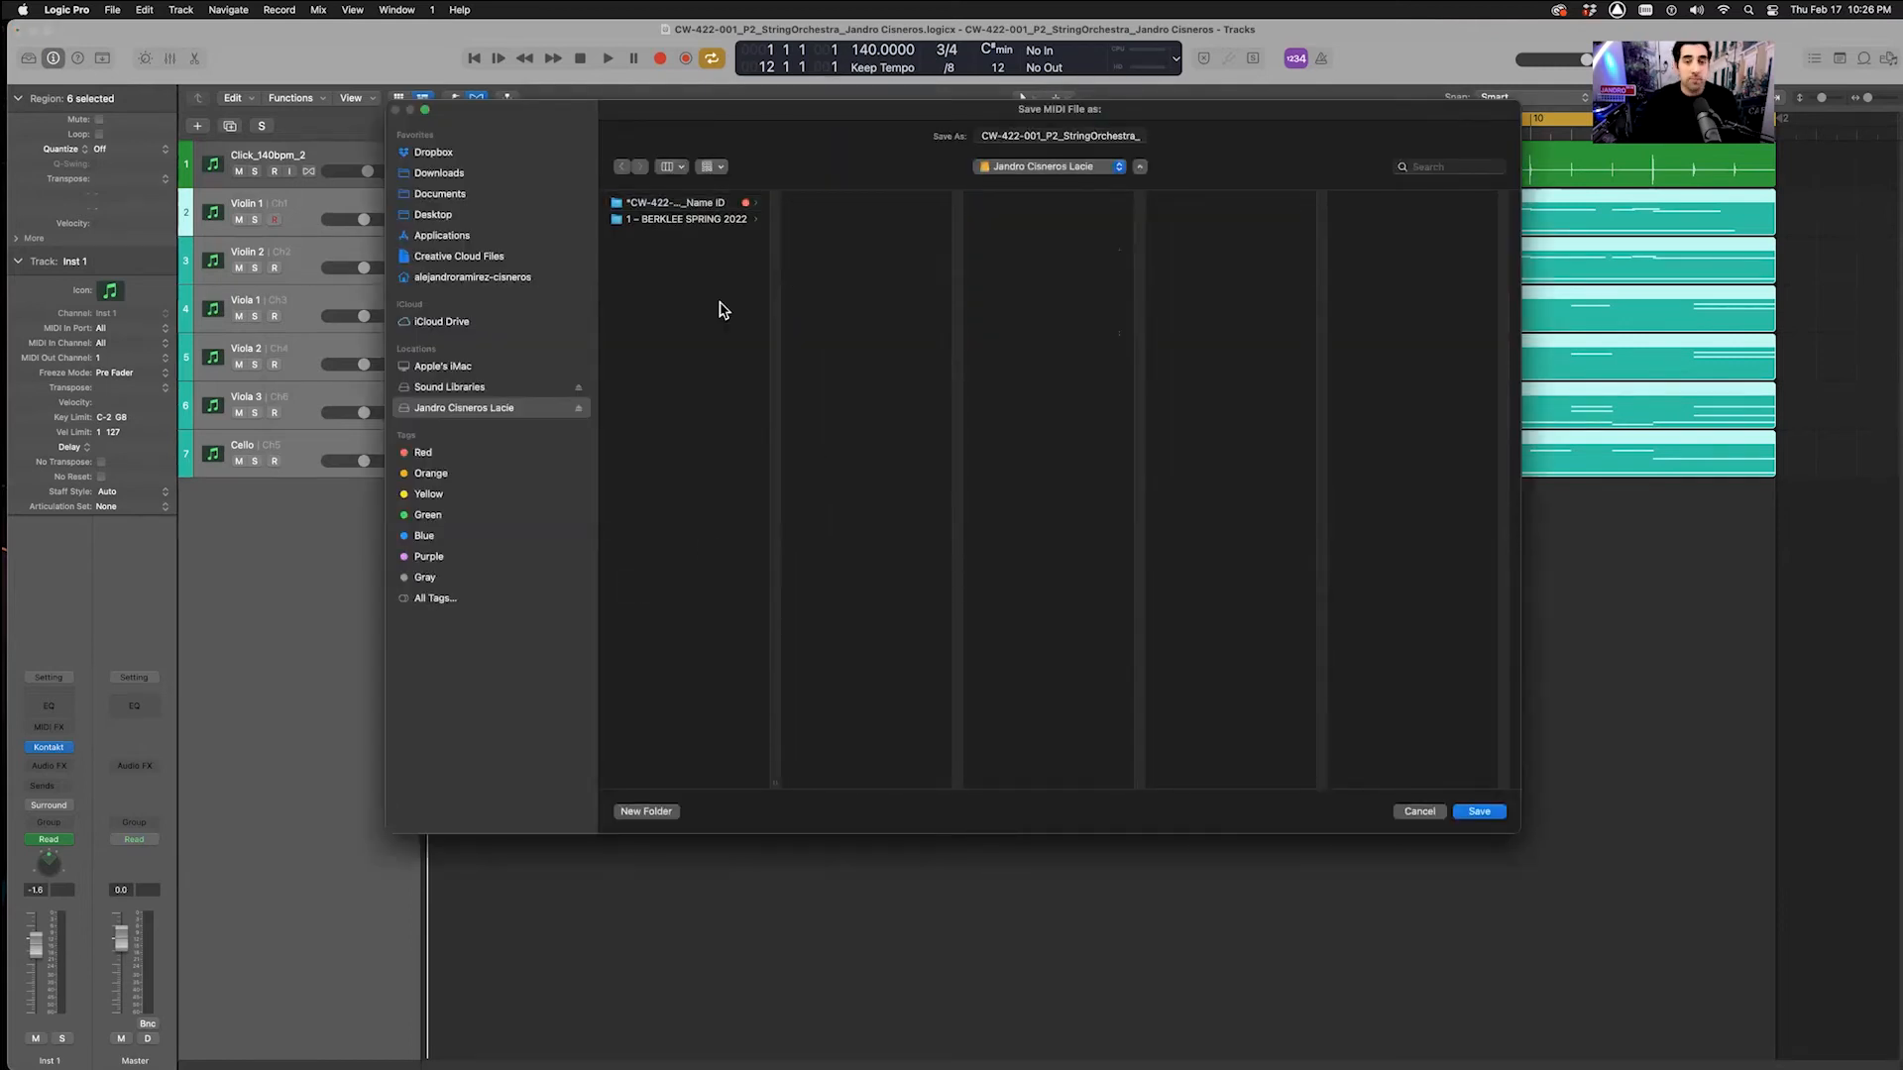
click(699, 207)
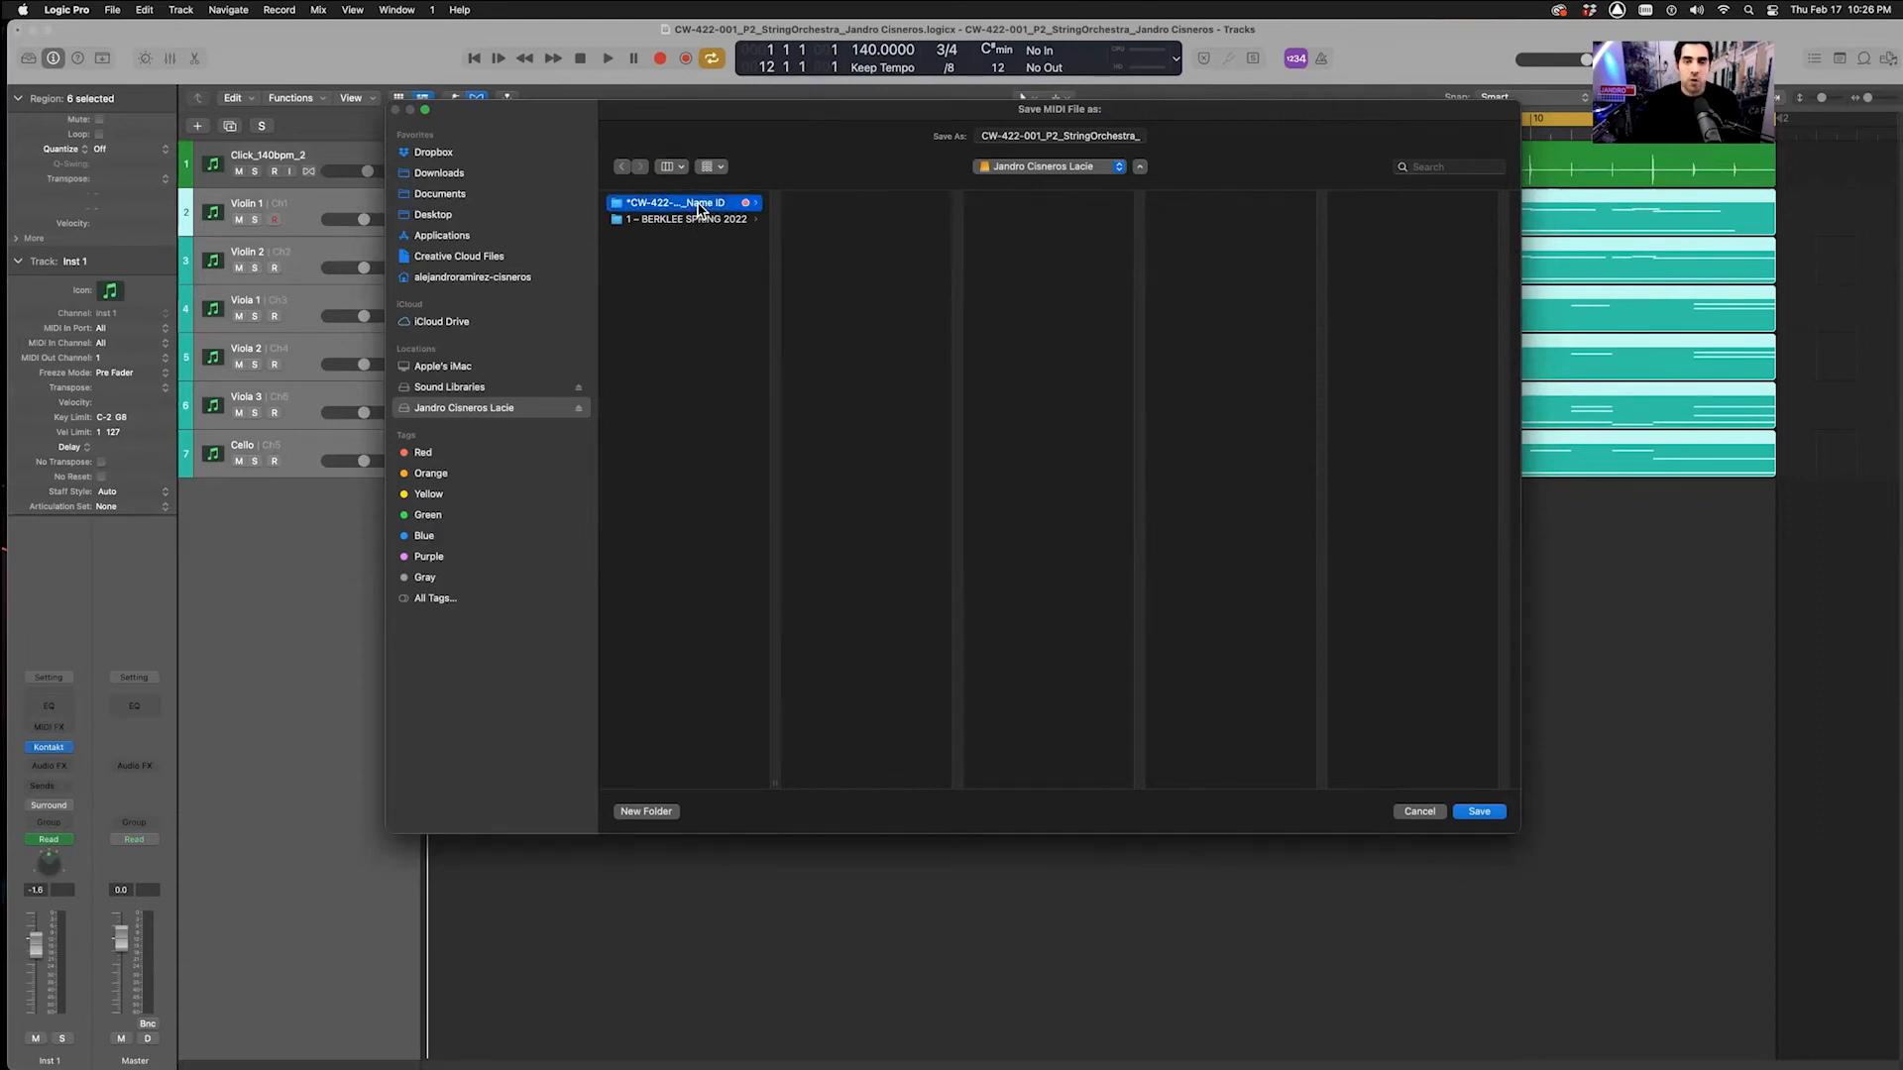
click(865, 256)
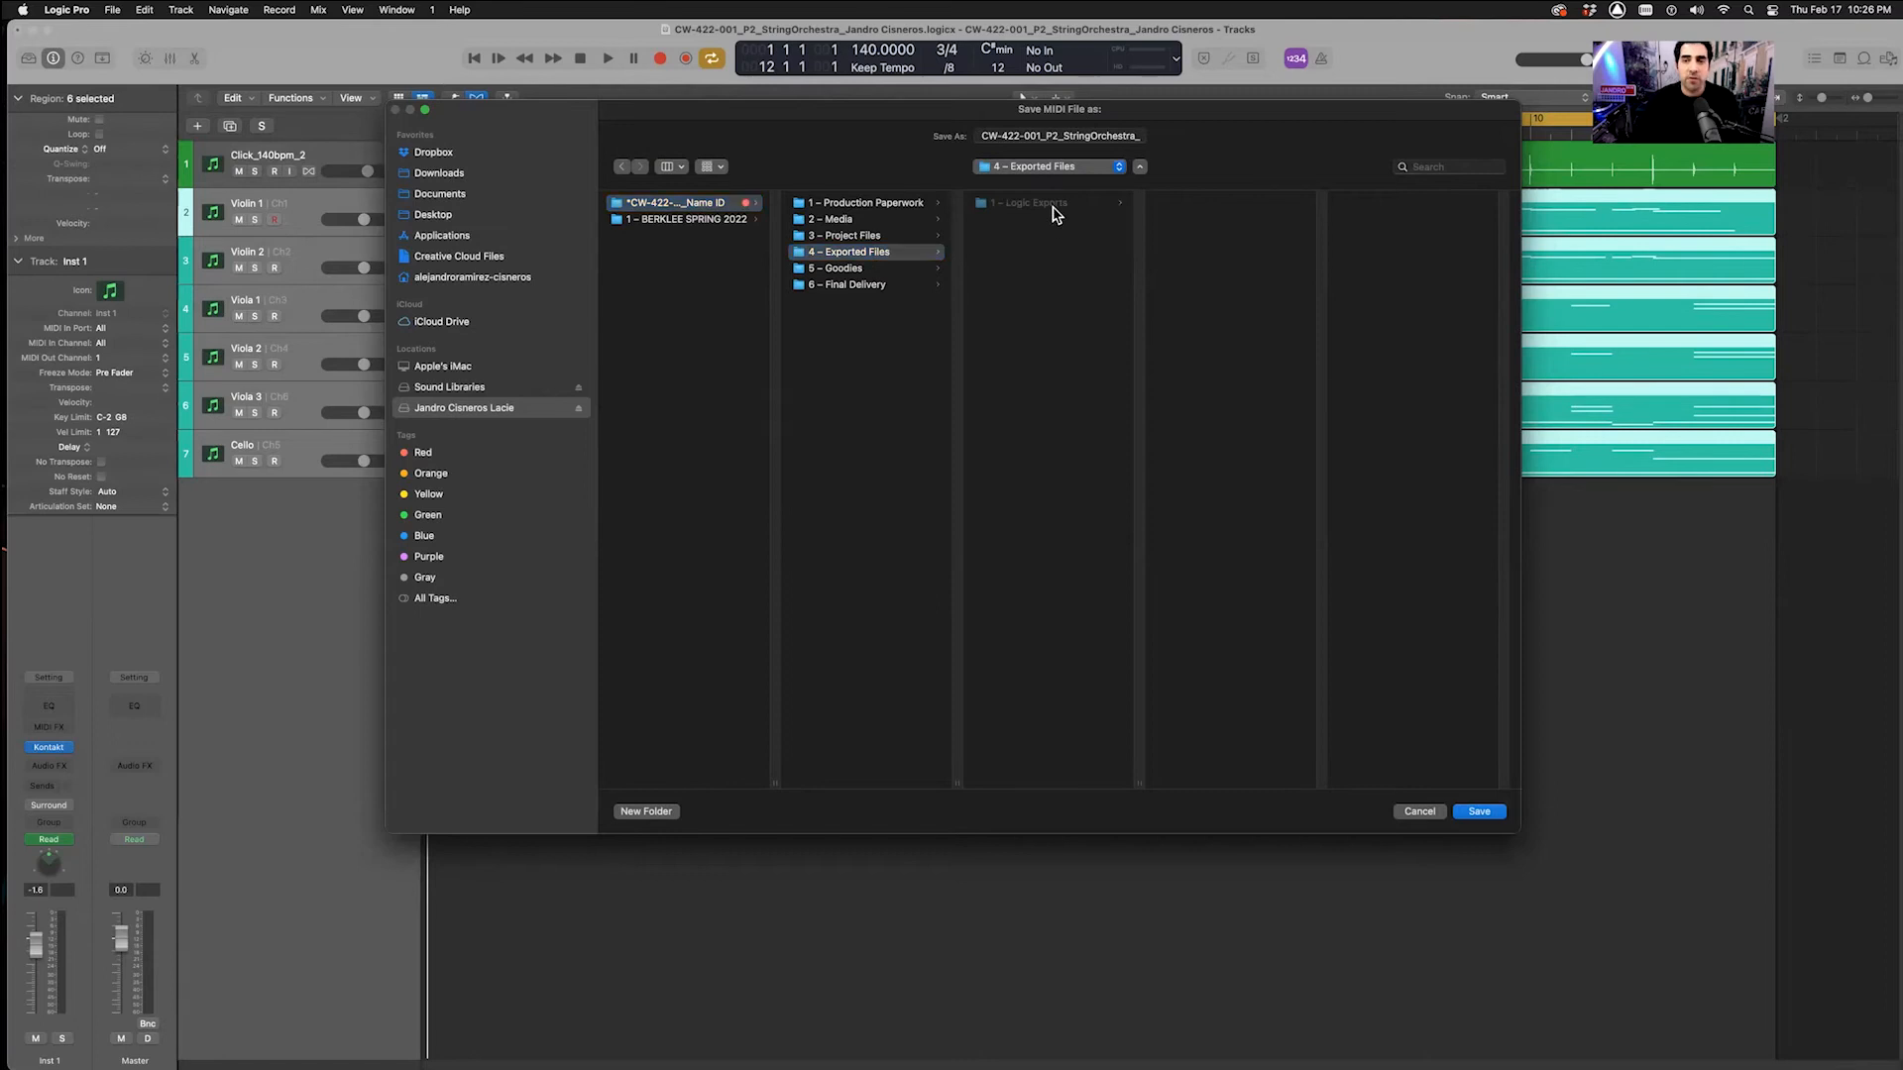
click(1068, 203)
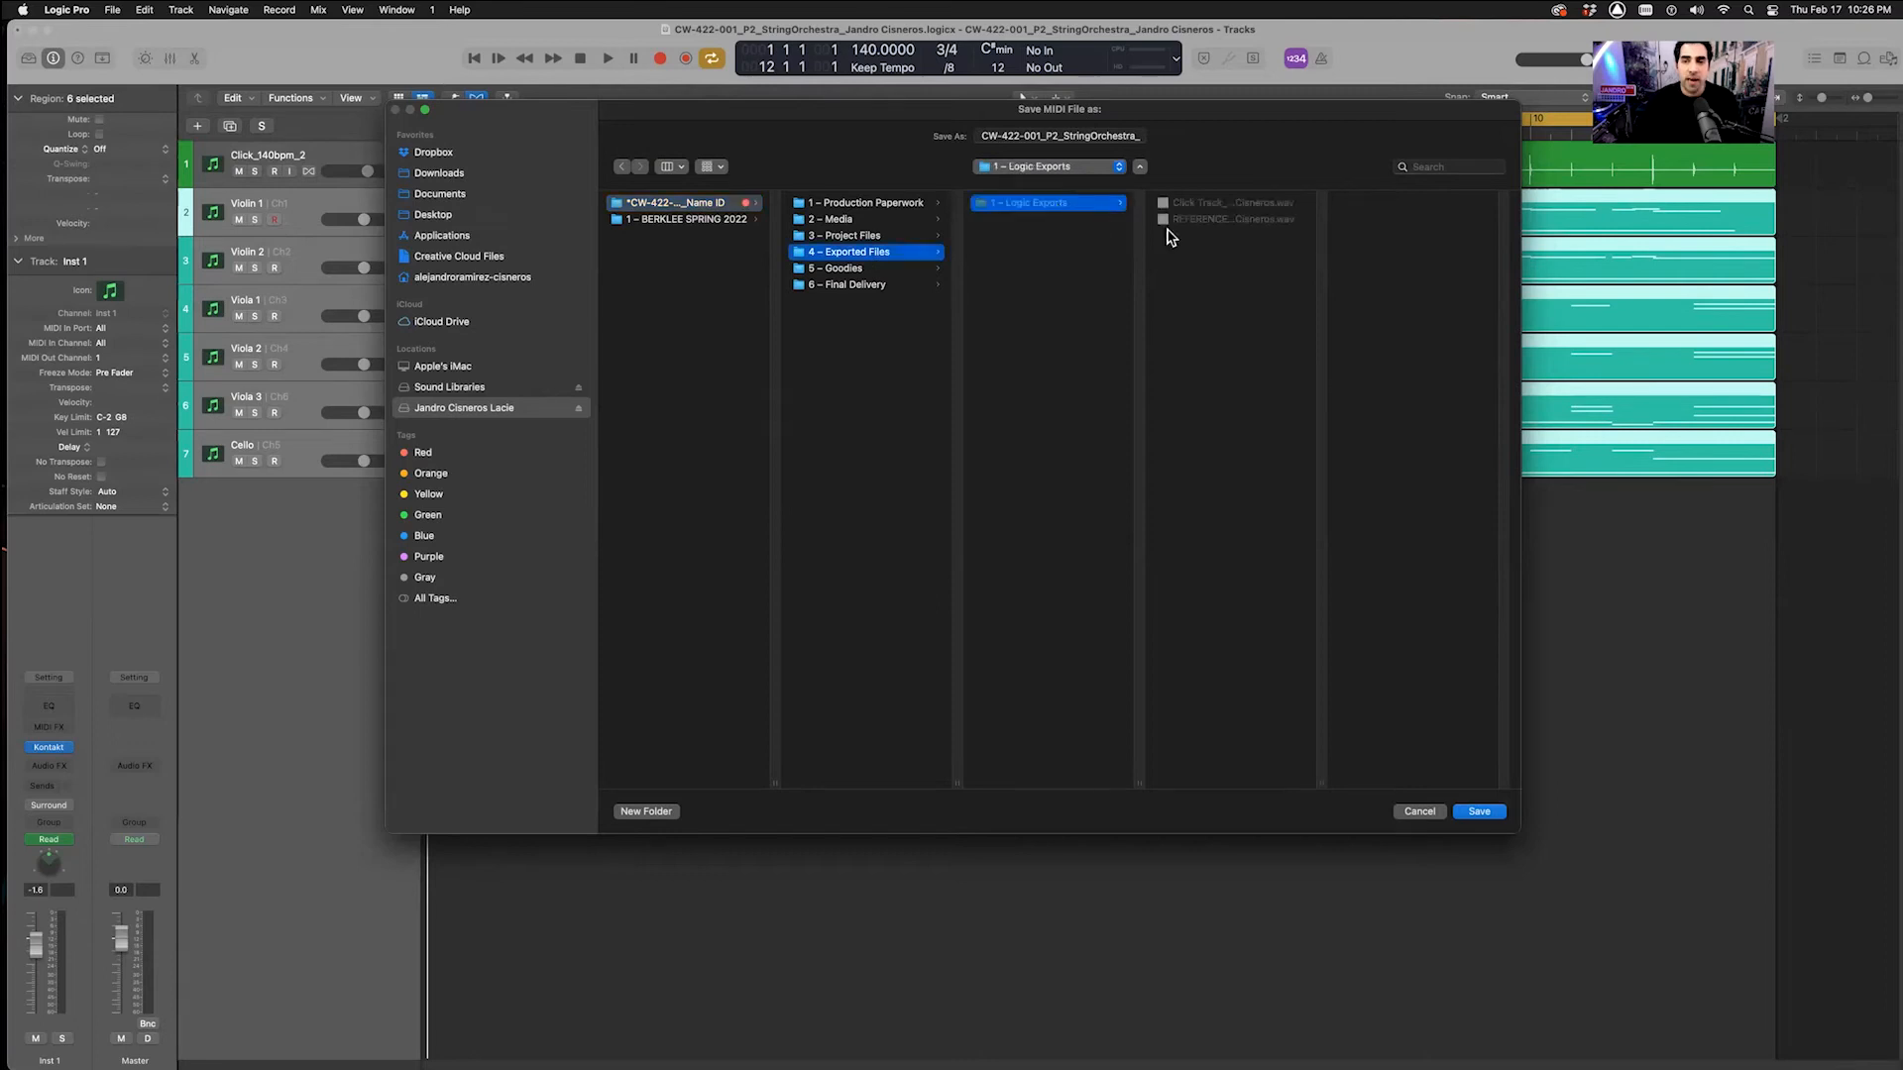
Prefix the MIDI file name with MIDI_ and save it
click(980, 132)
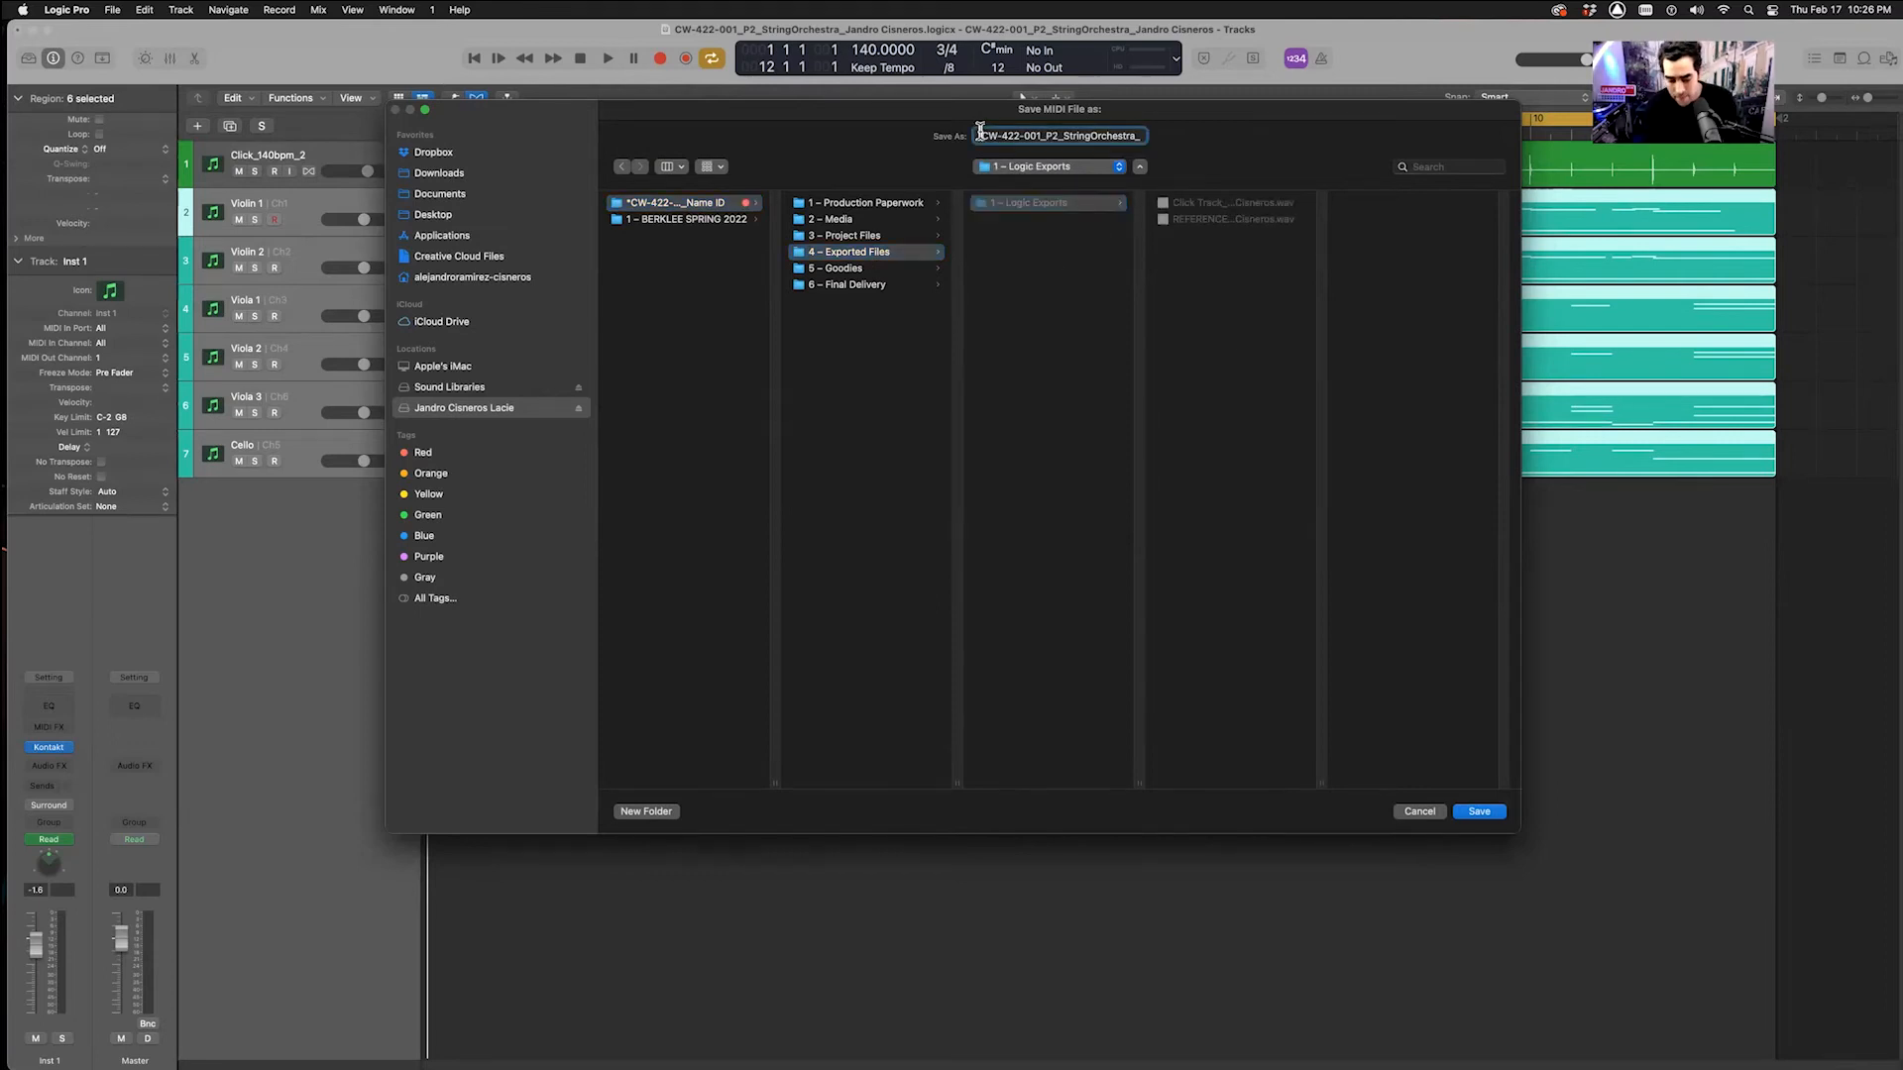
text(m)
key(BackSpace)
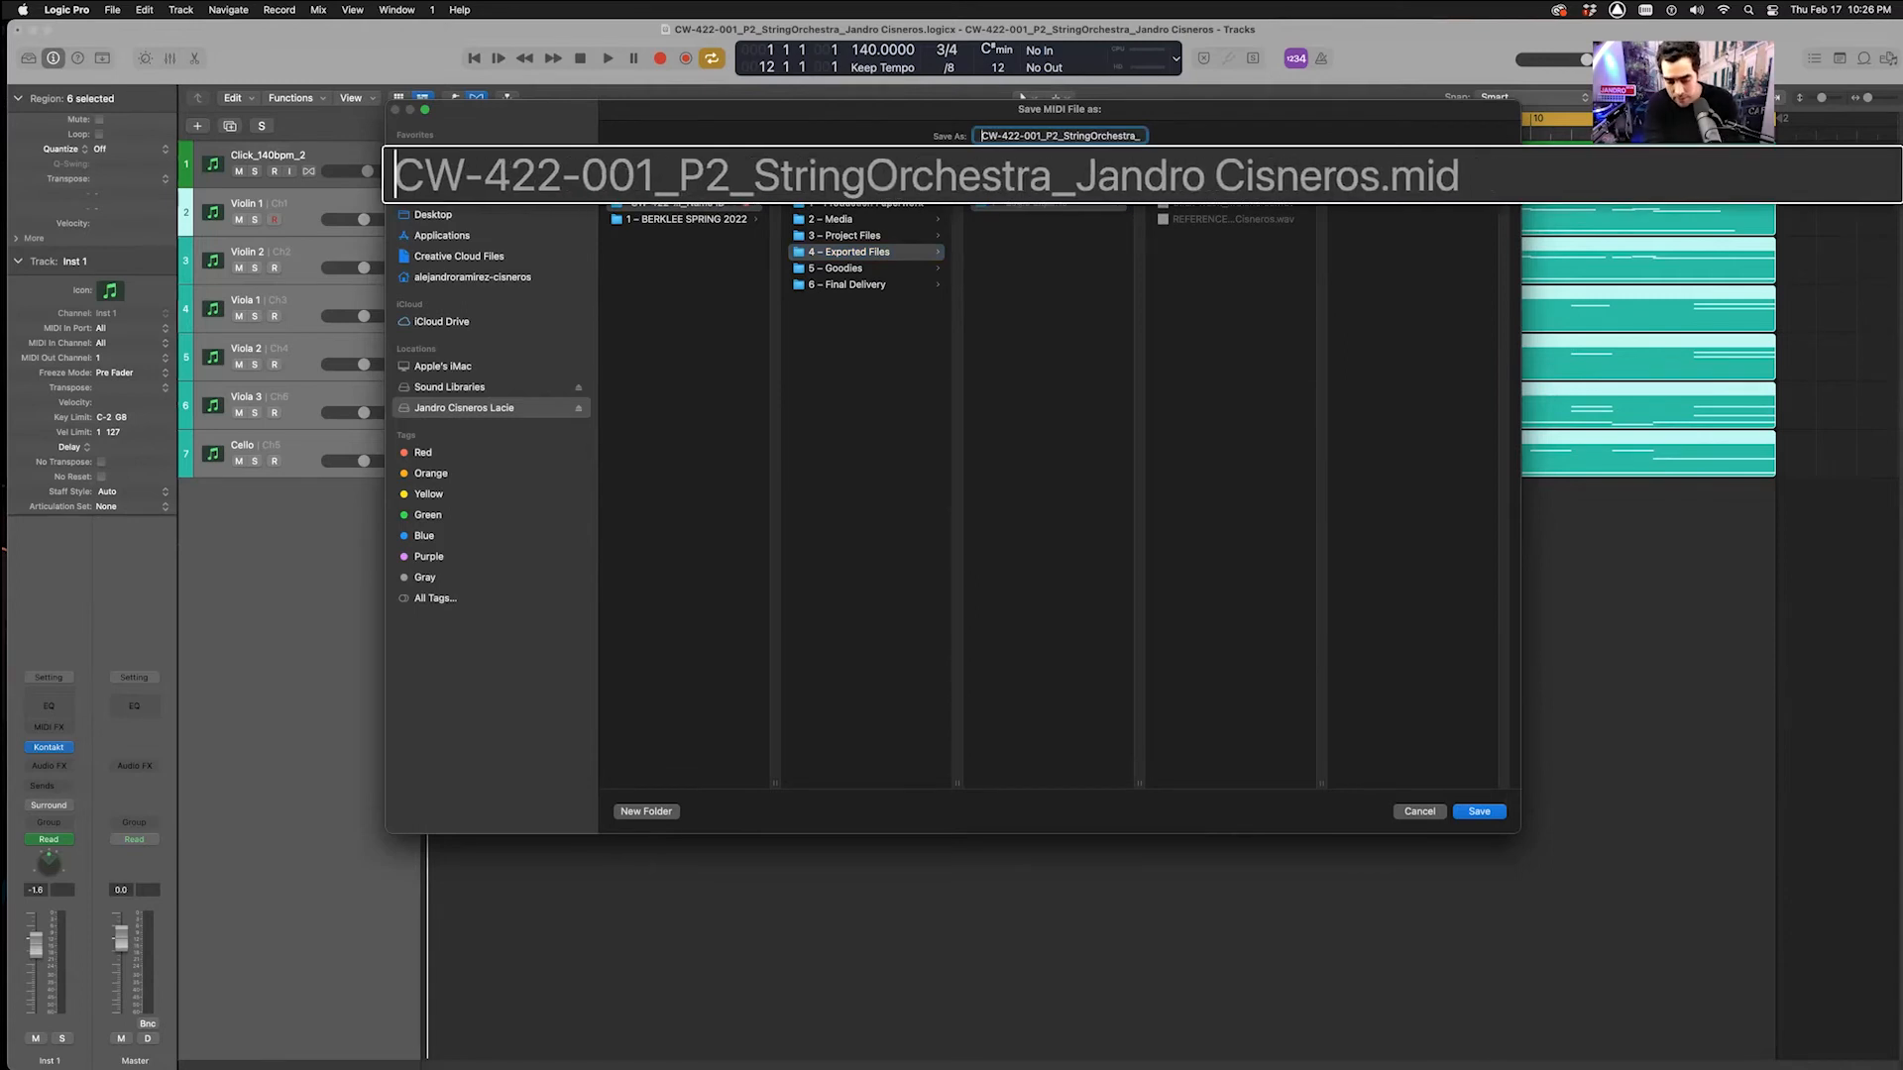
text(MIDI_)
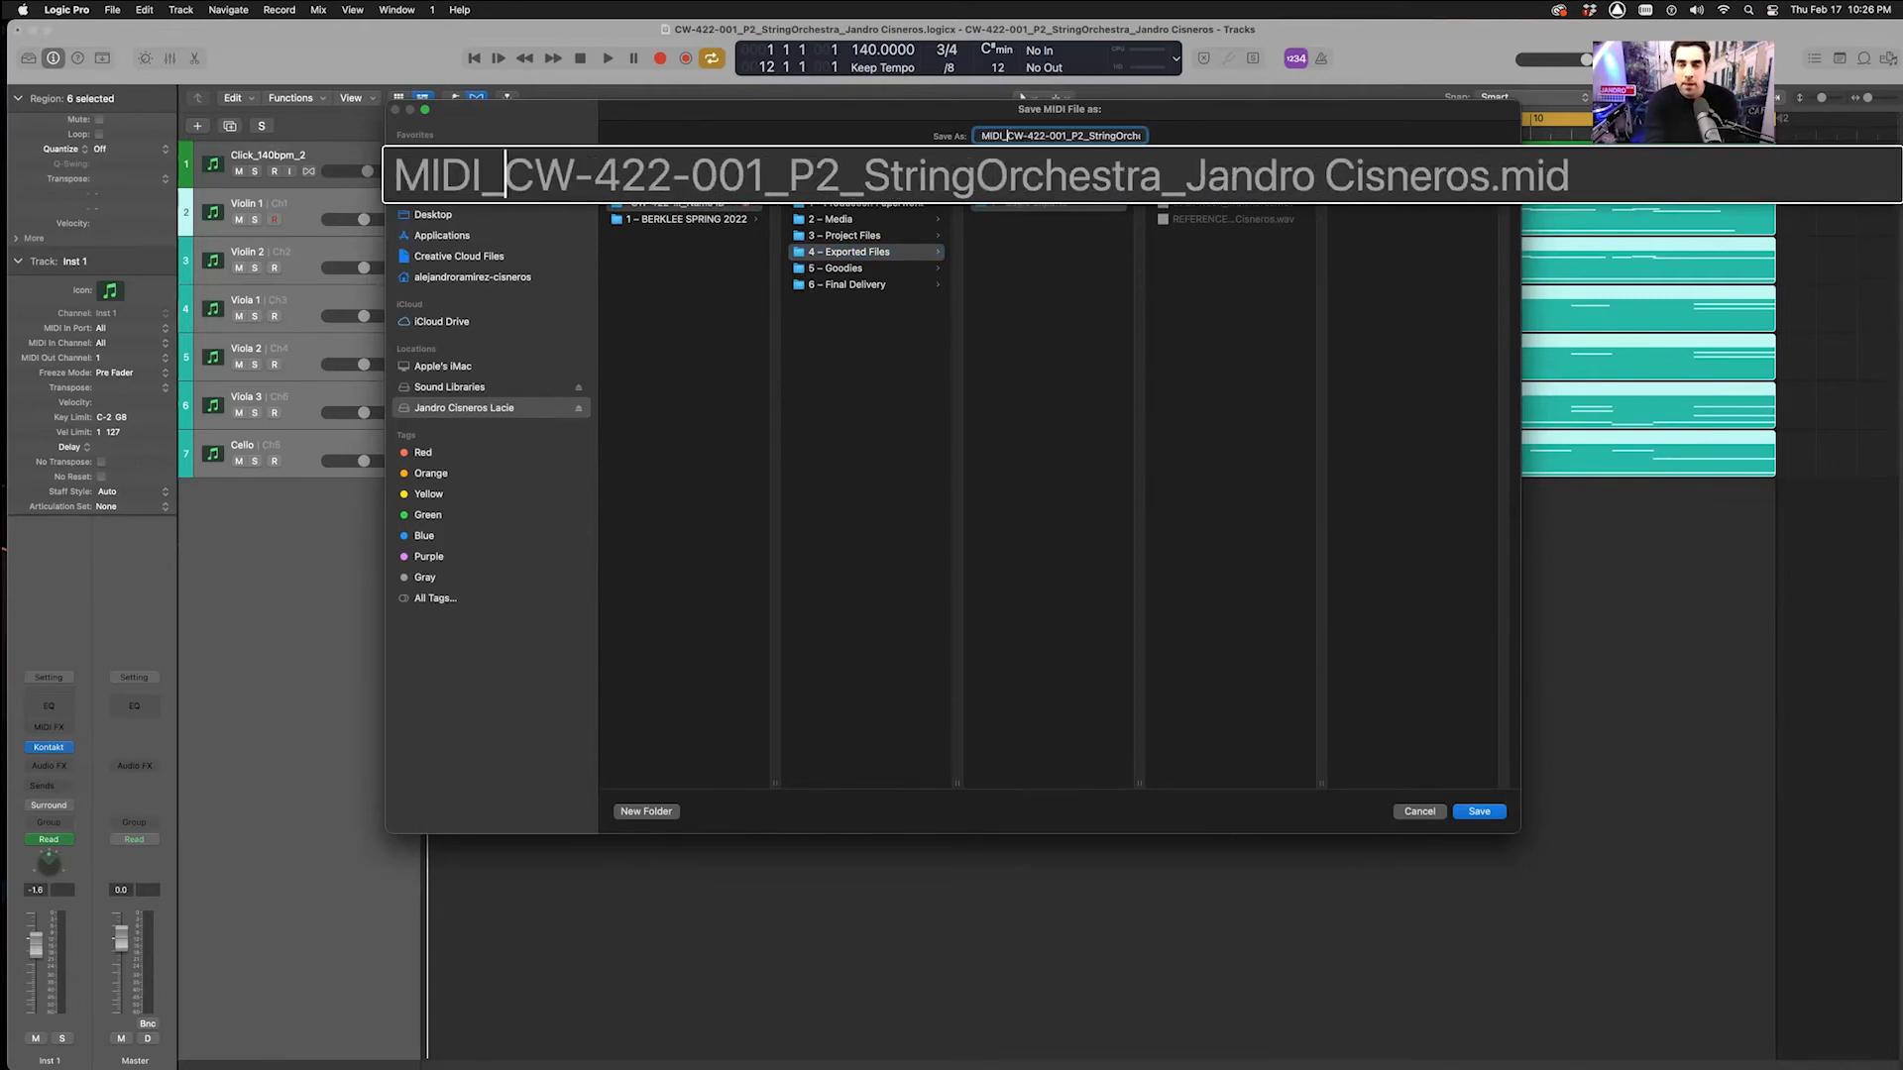
key(Return)
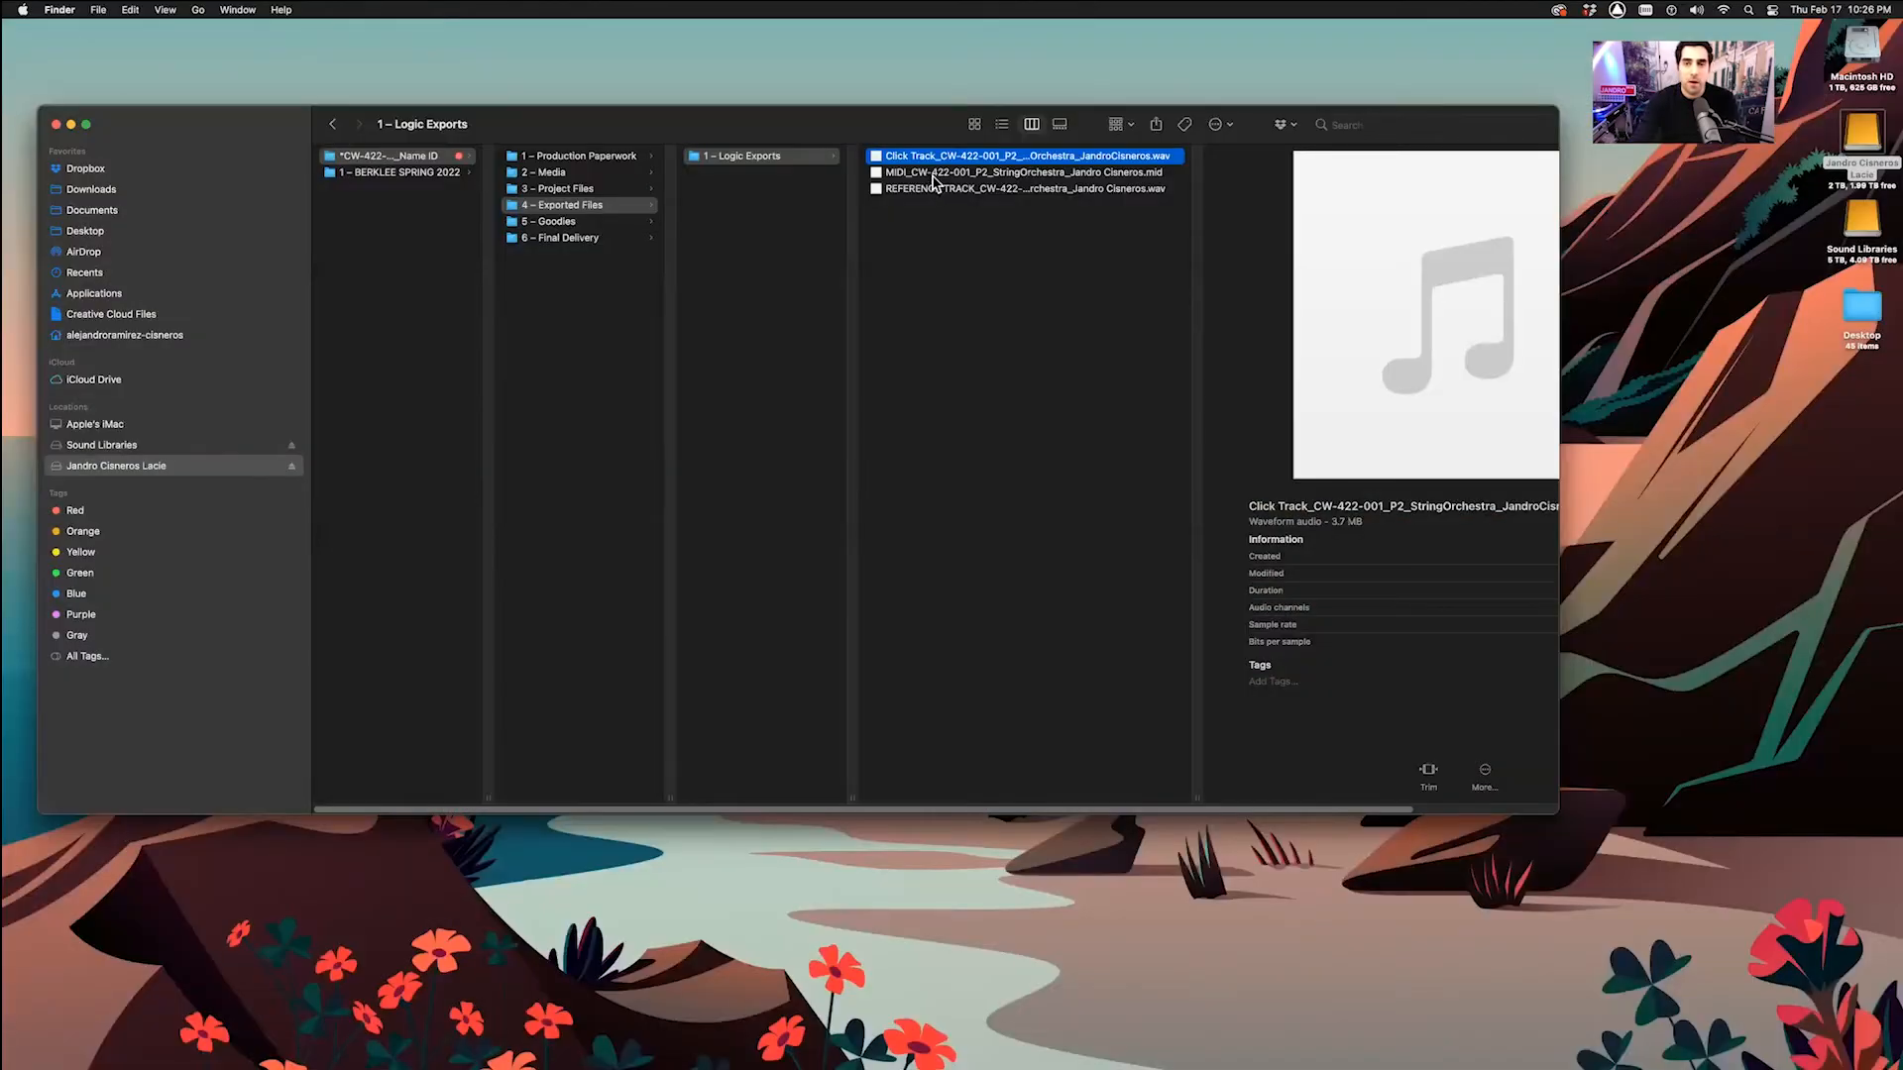
Check the MIDI_ .mid file's info in Finder, then deselect it
click(933, 174)
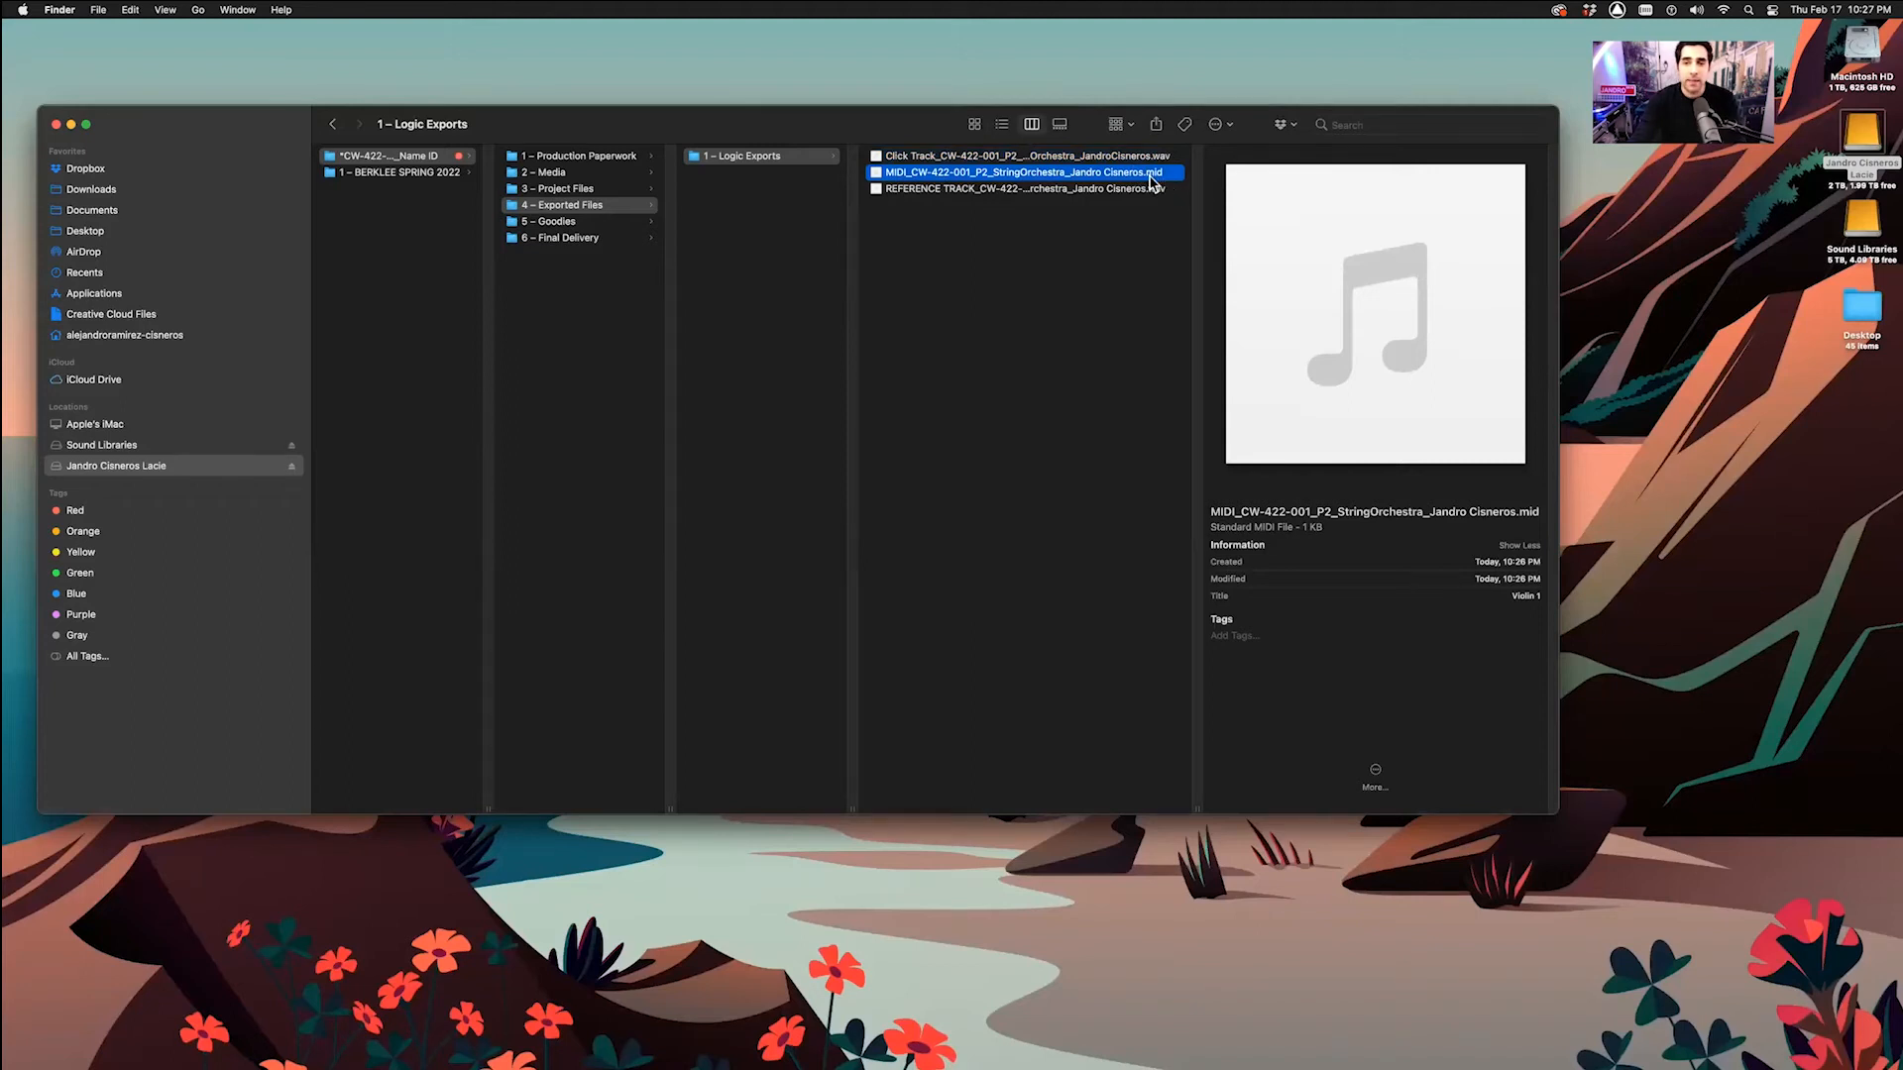
click(1097, 390)
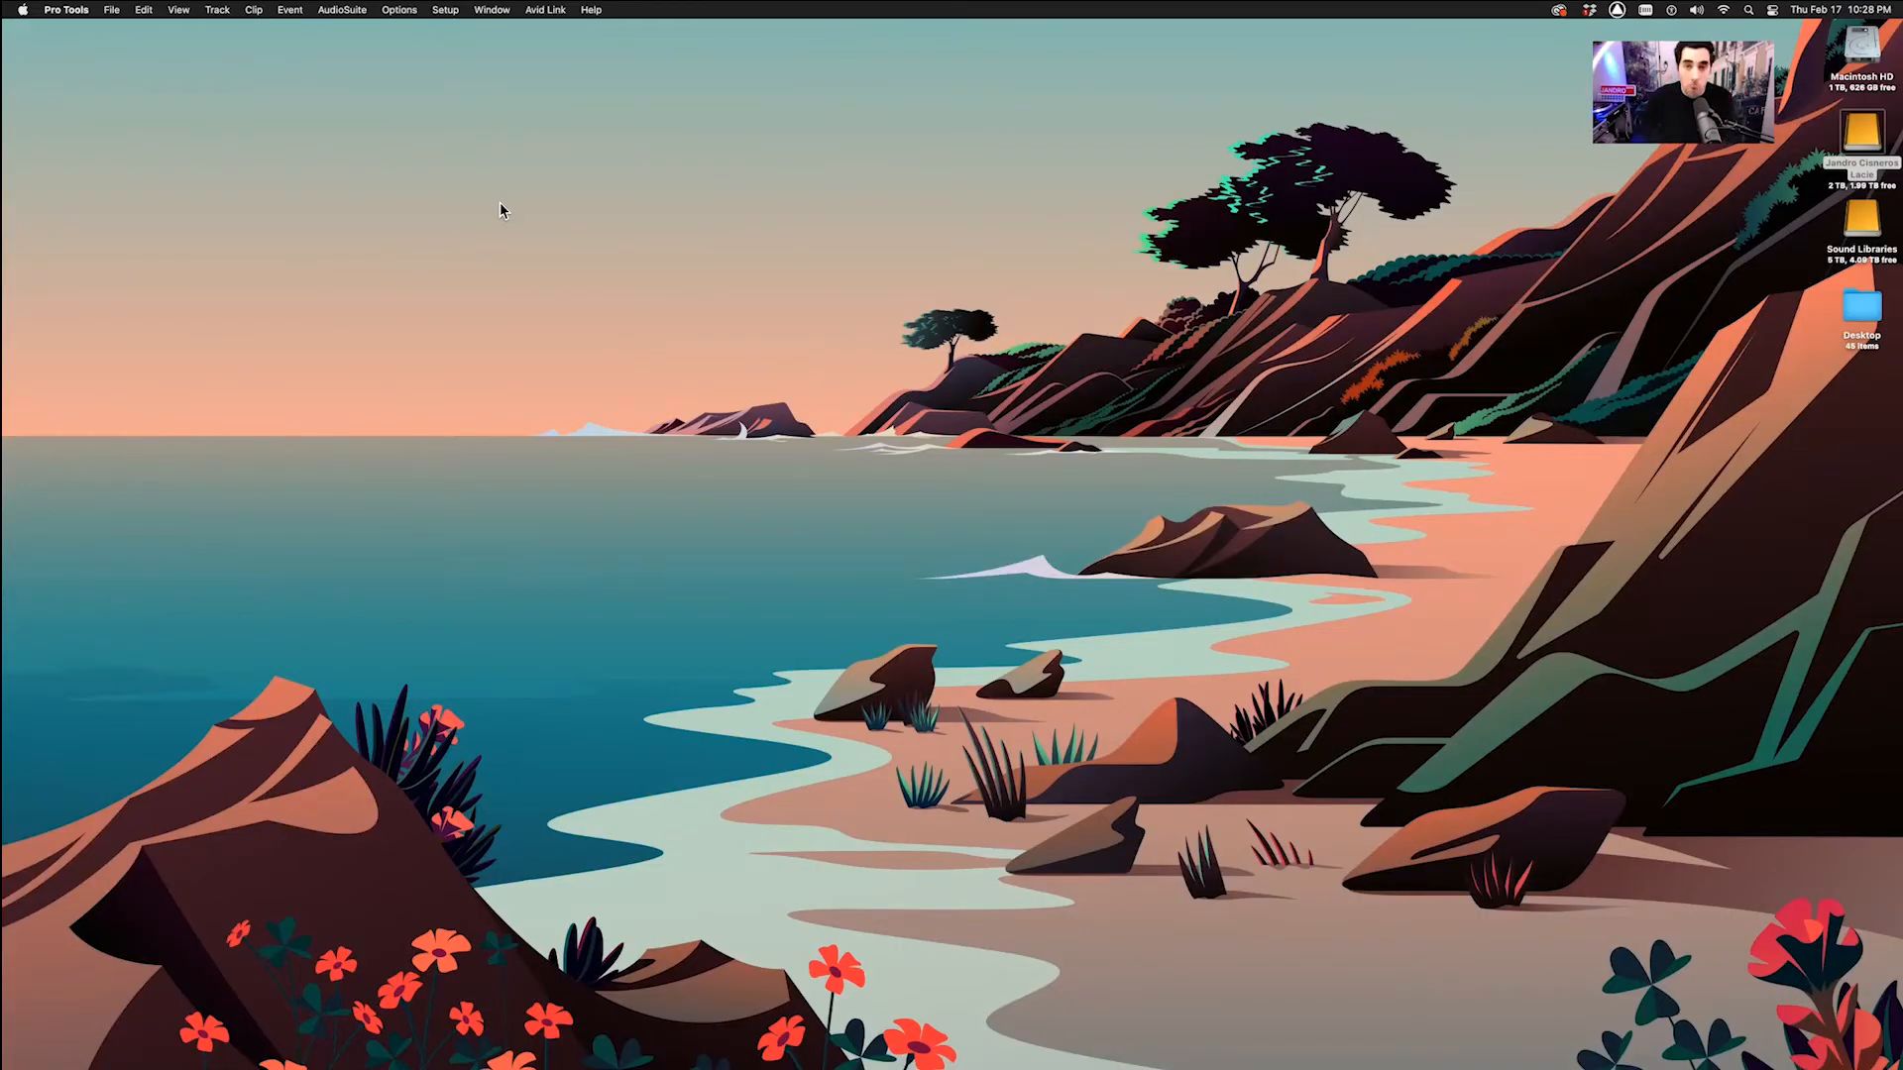
Start a new Pro Tools session named CW-422-001_P2_StringOrchestra plus the composer's name and number
mouse_move(758, 1061)
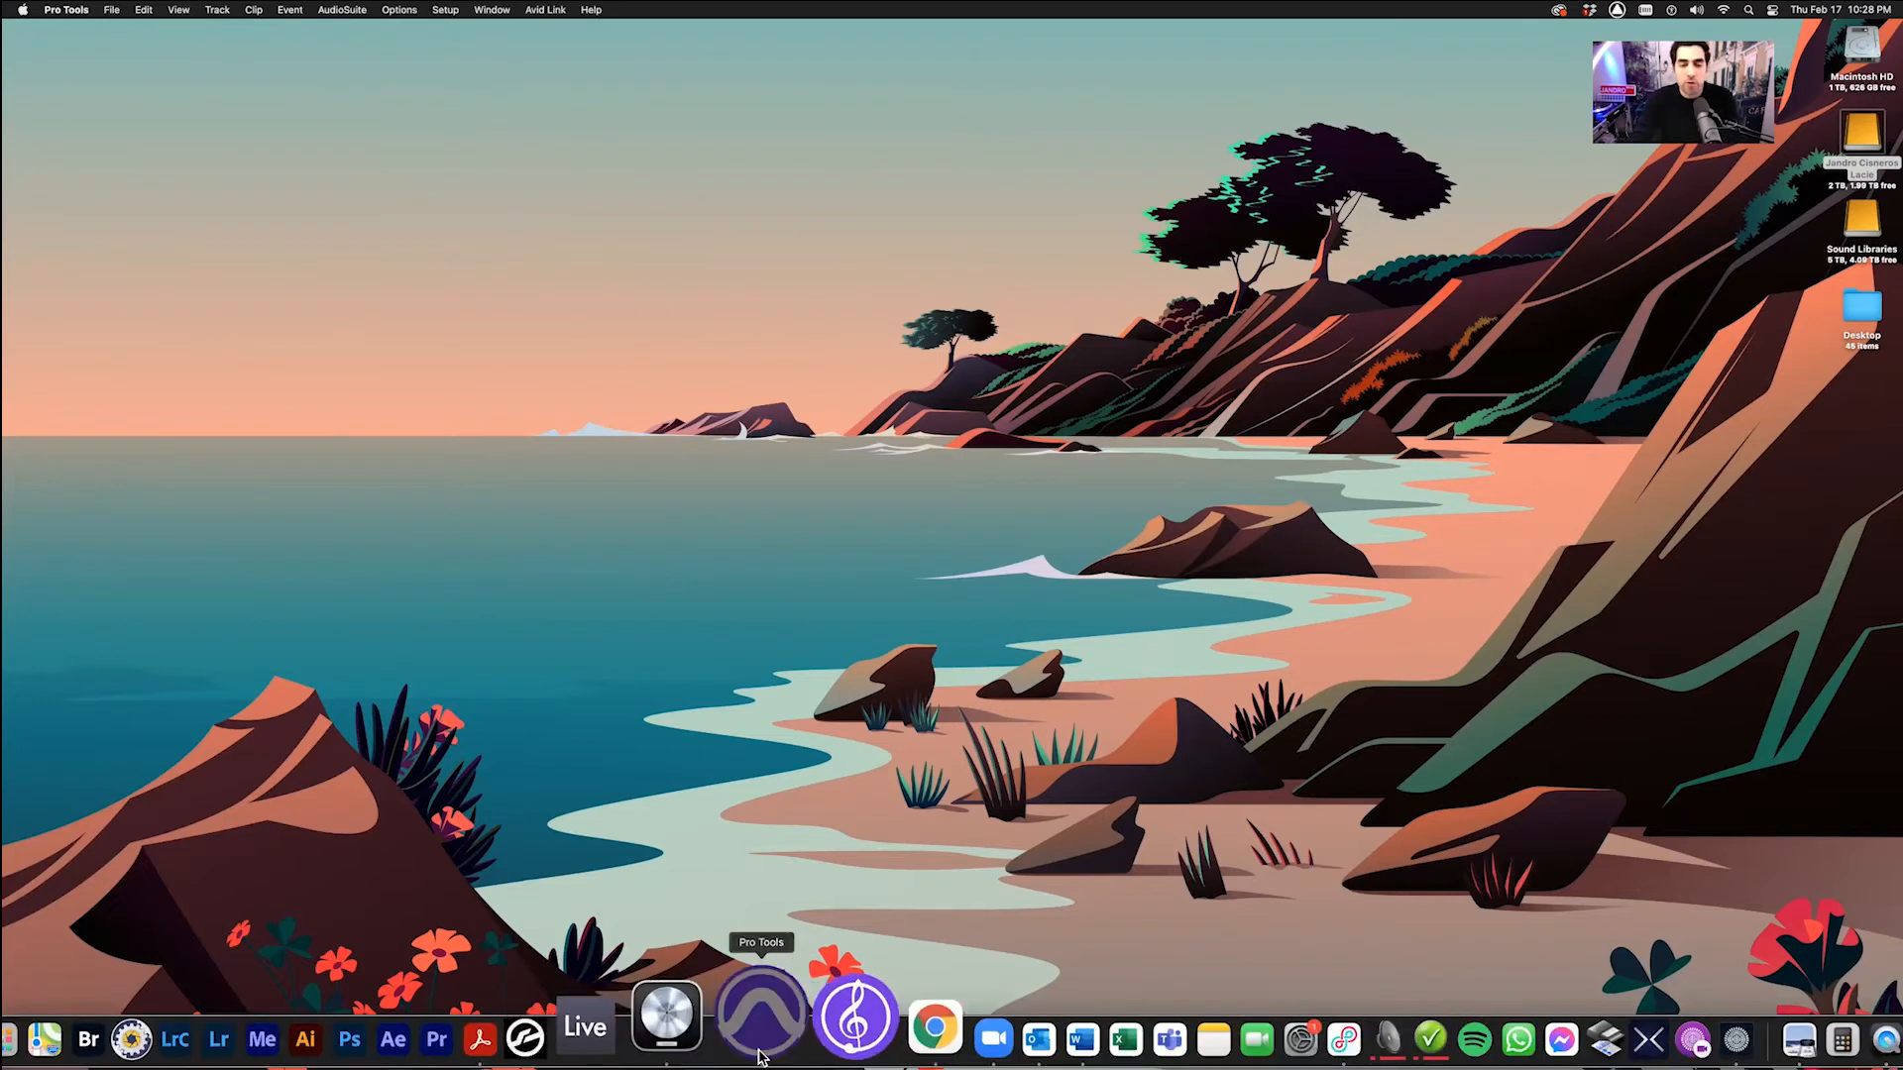
click(112, 10)
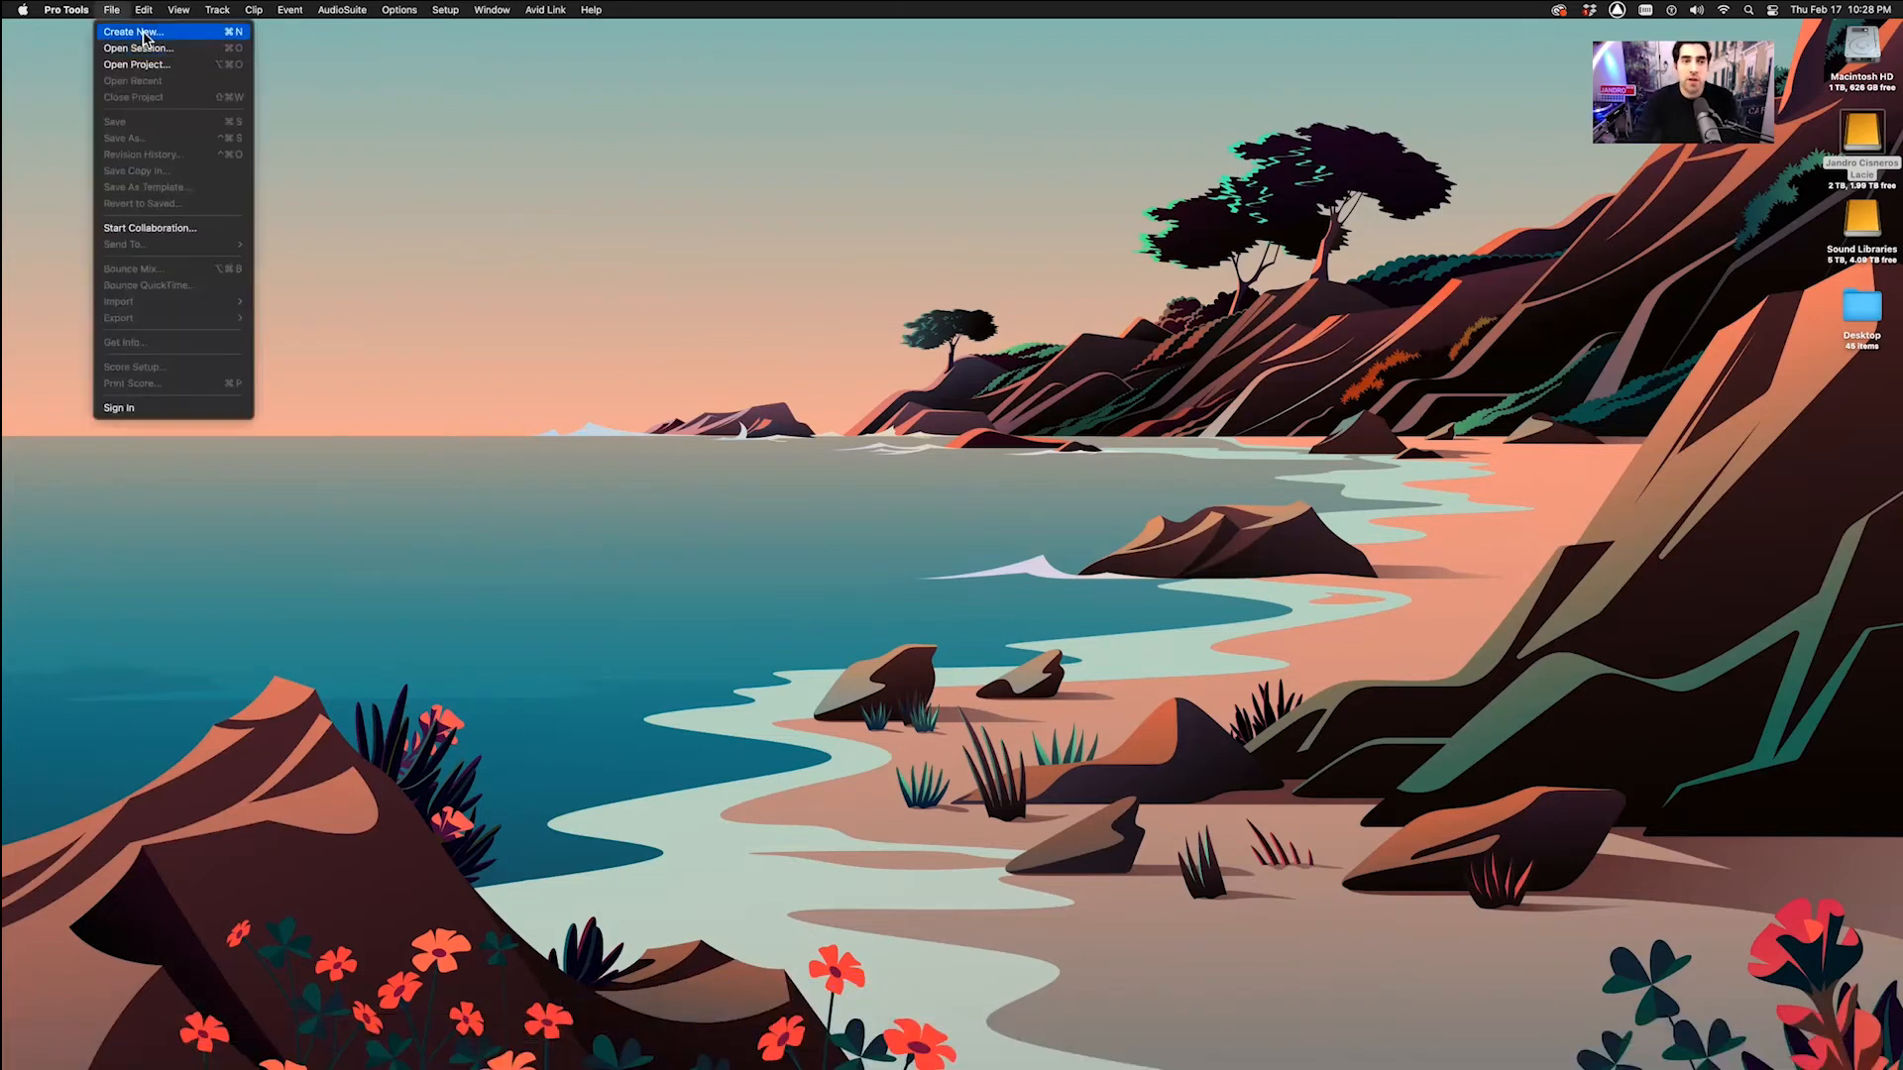
click(143, 38)
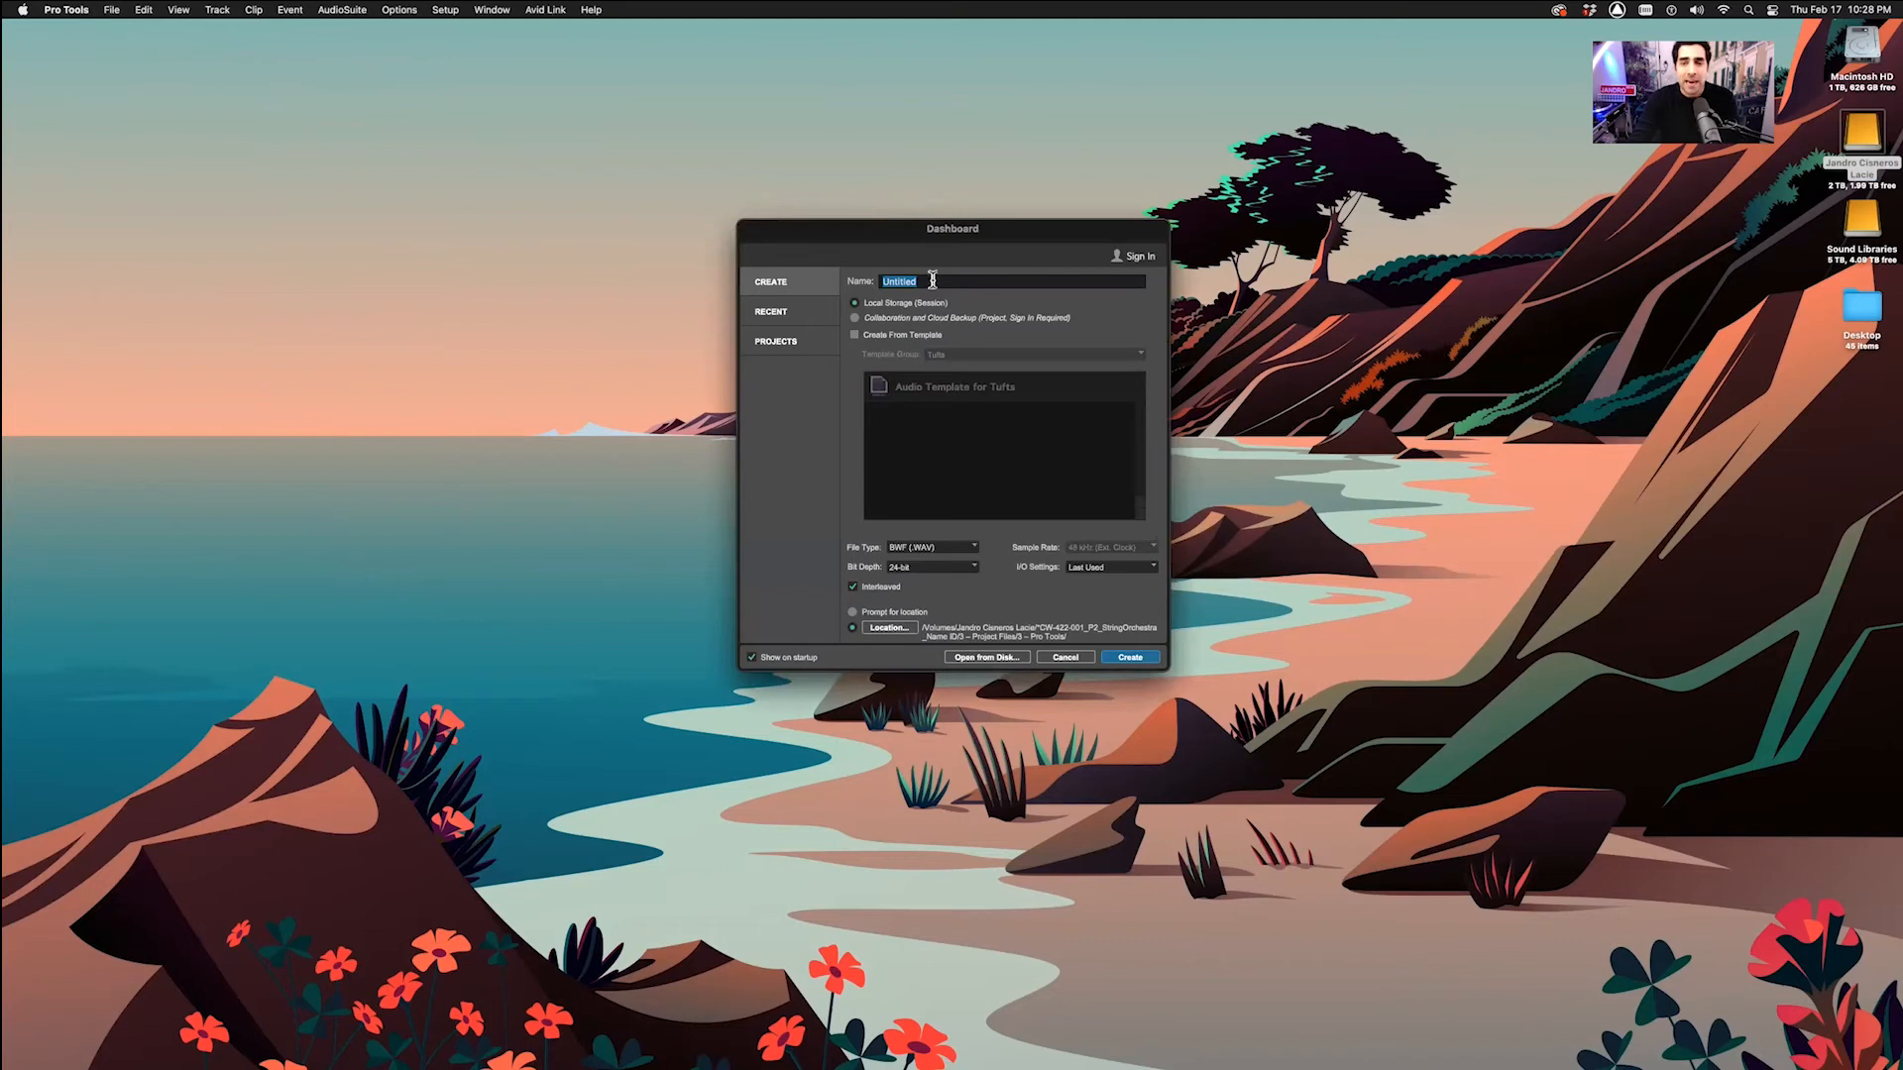
text(CW-)
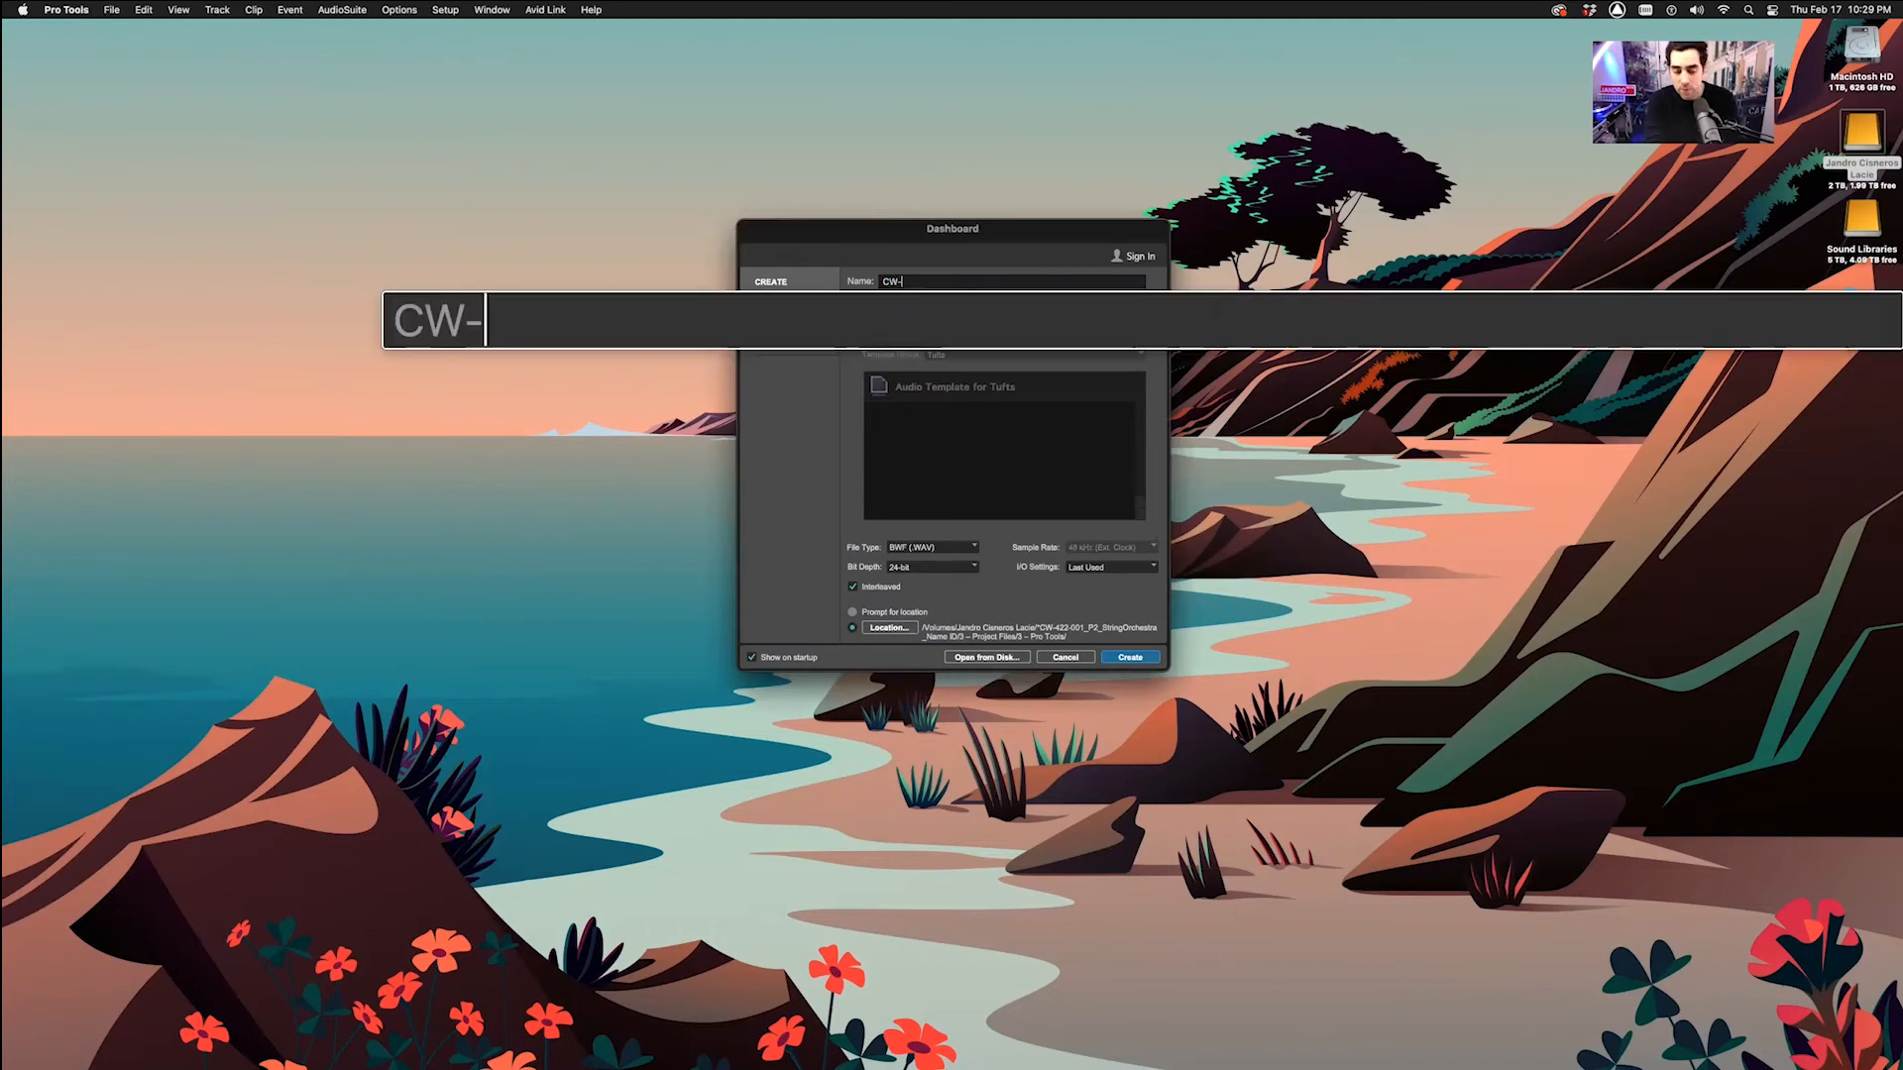
text(422)
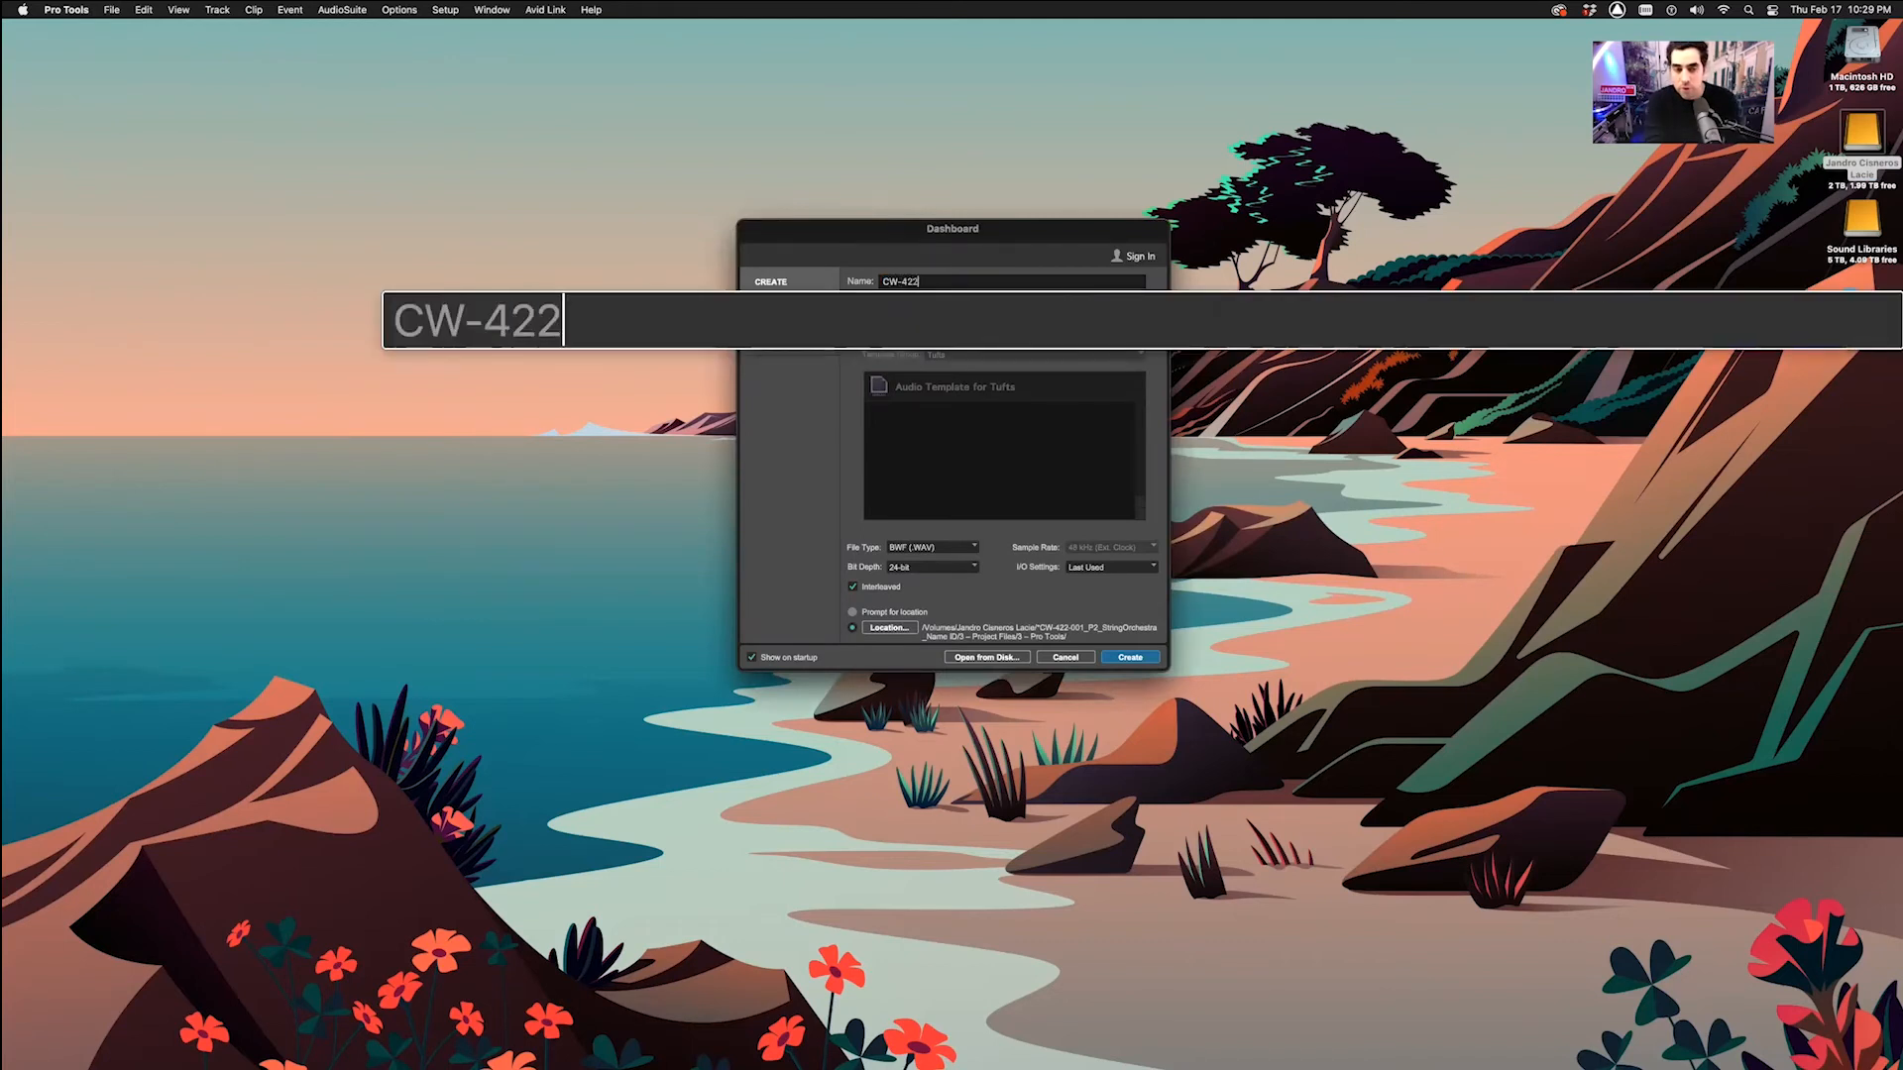
text(-001)
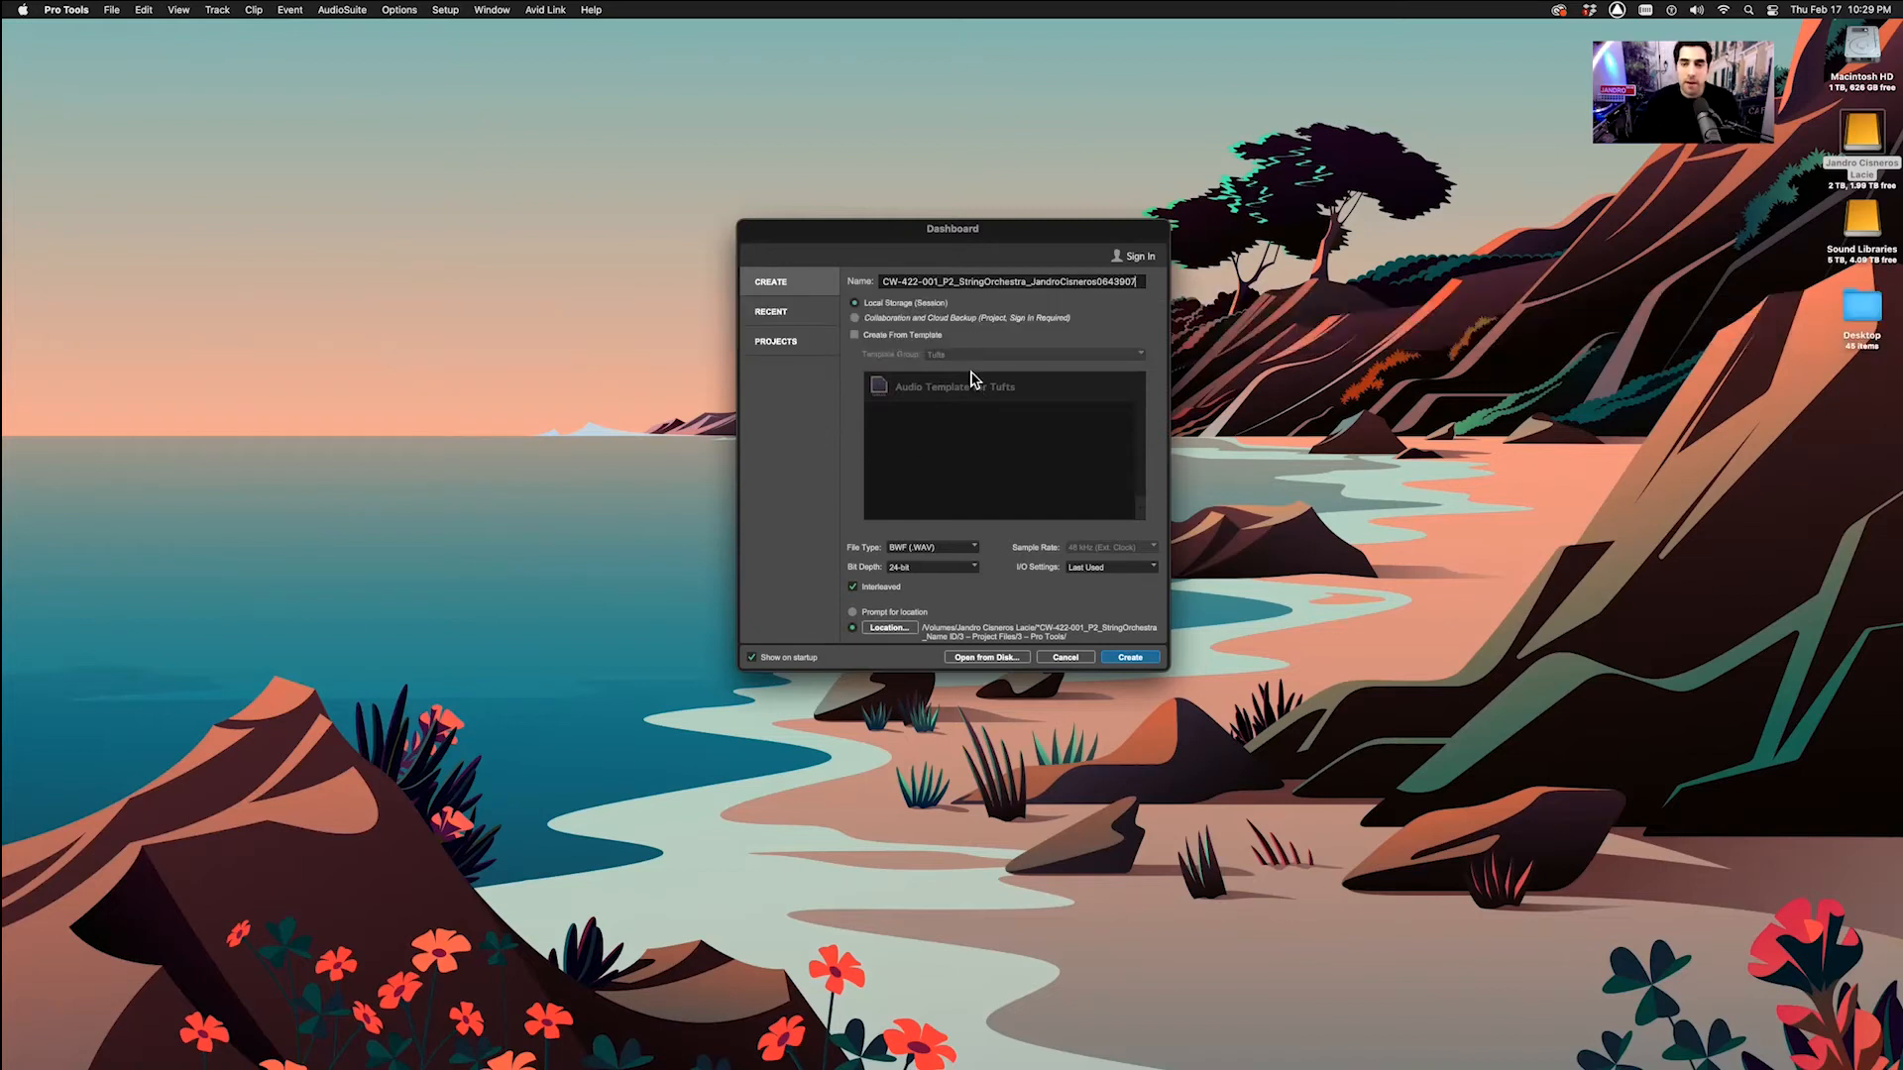
Set the session location to CW-422's 3 – Project Files/3 – Pro Tools folder
click(886, 629)
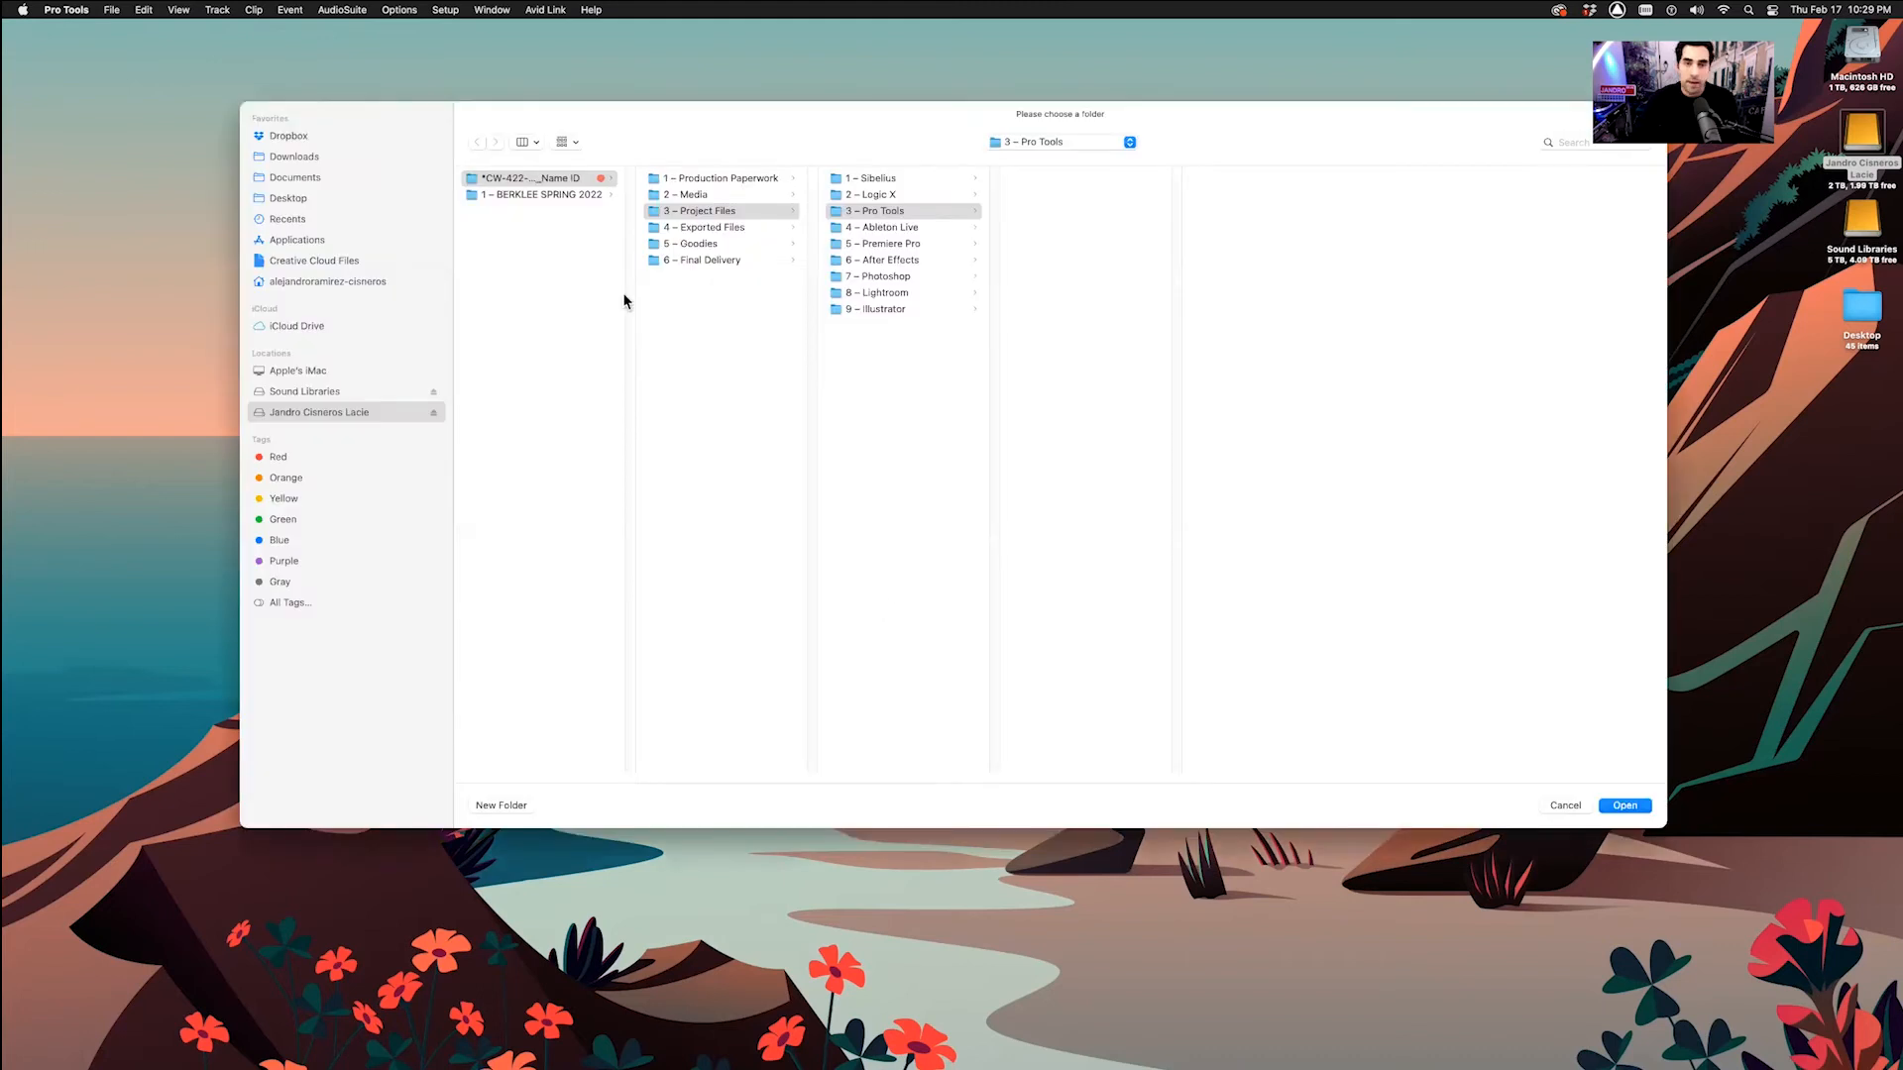
click(551, 181)
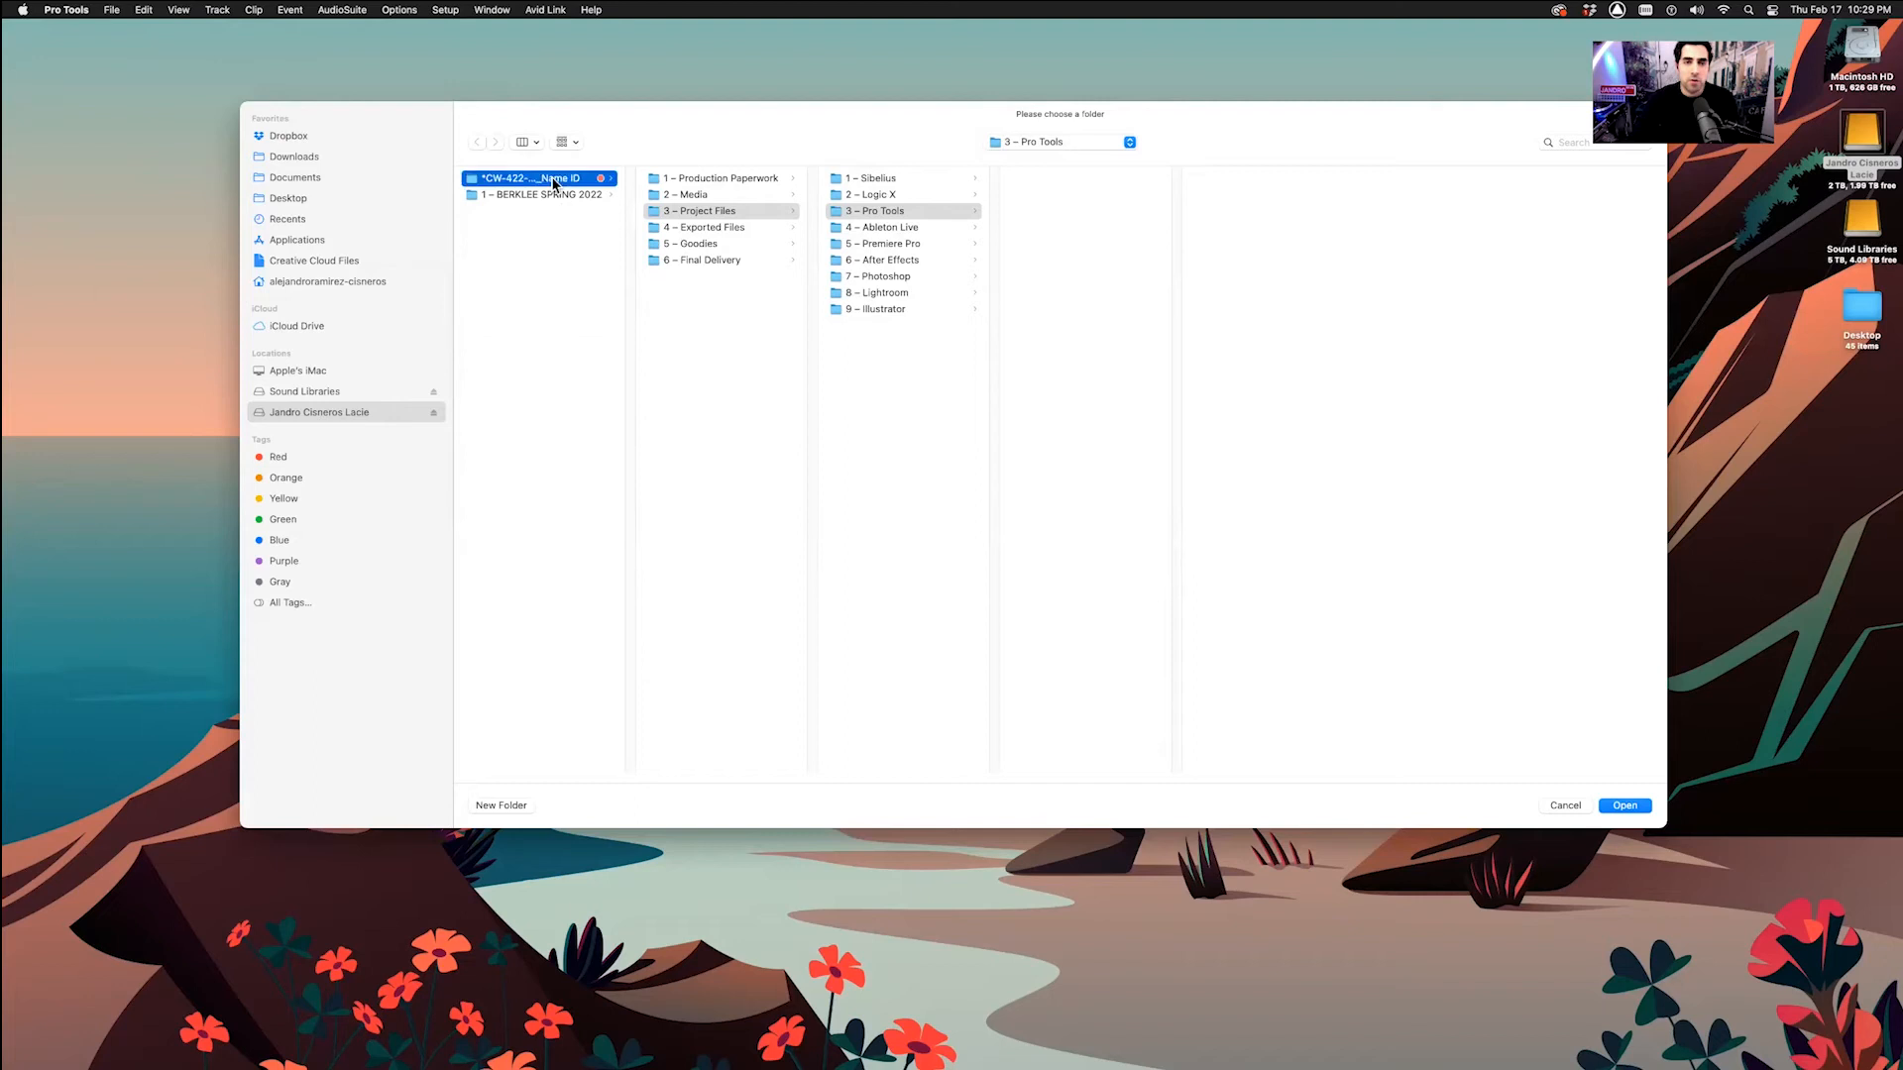
click(723, 212)
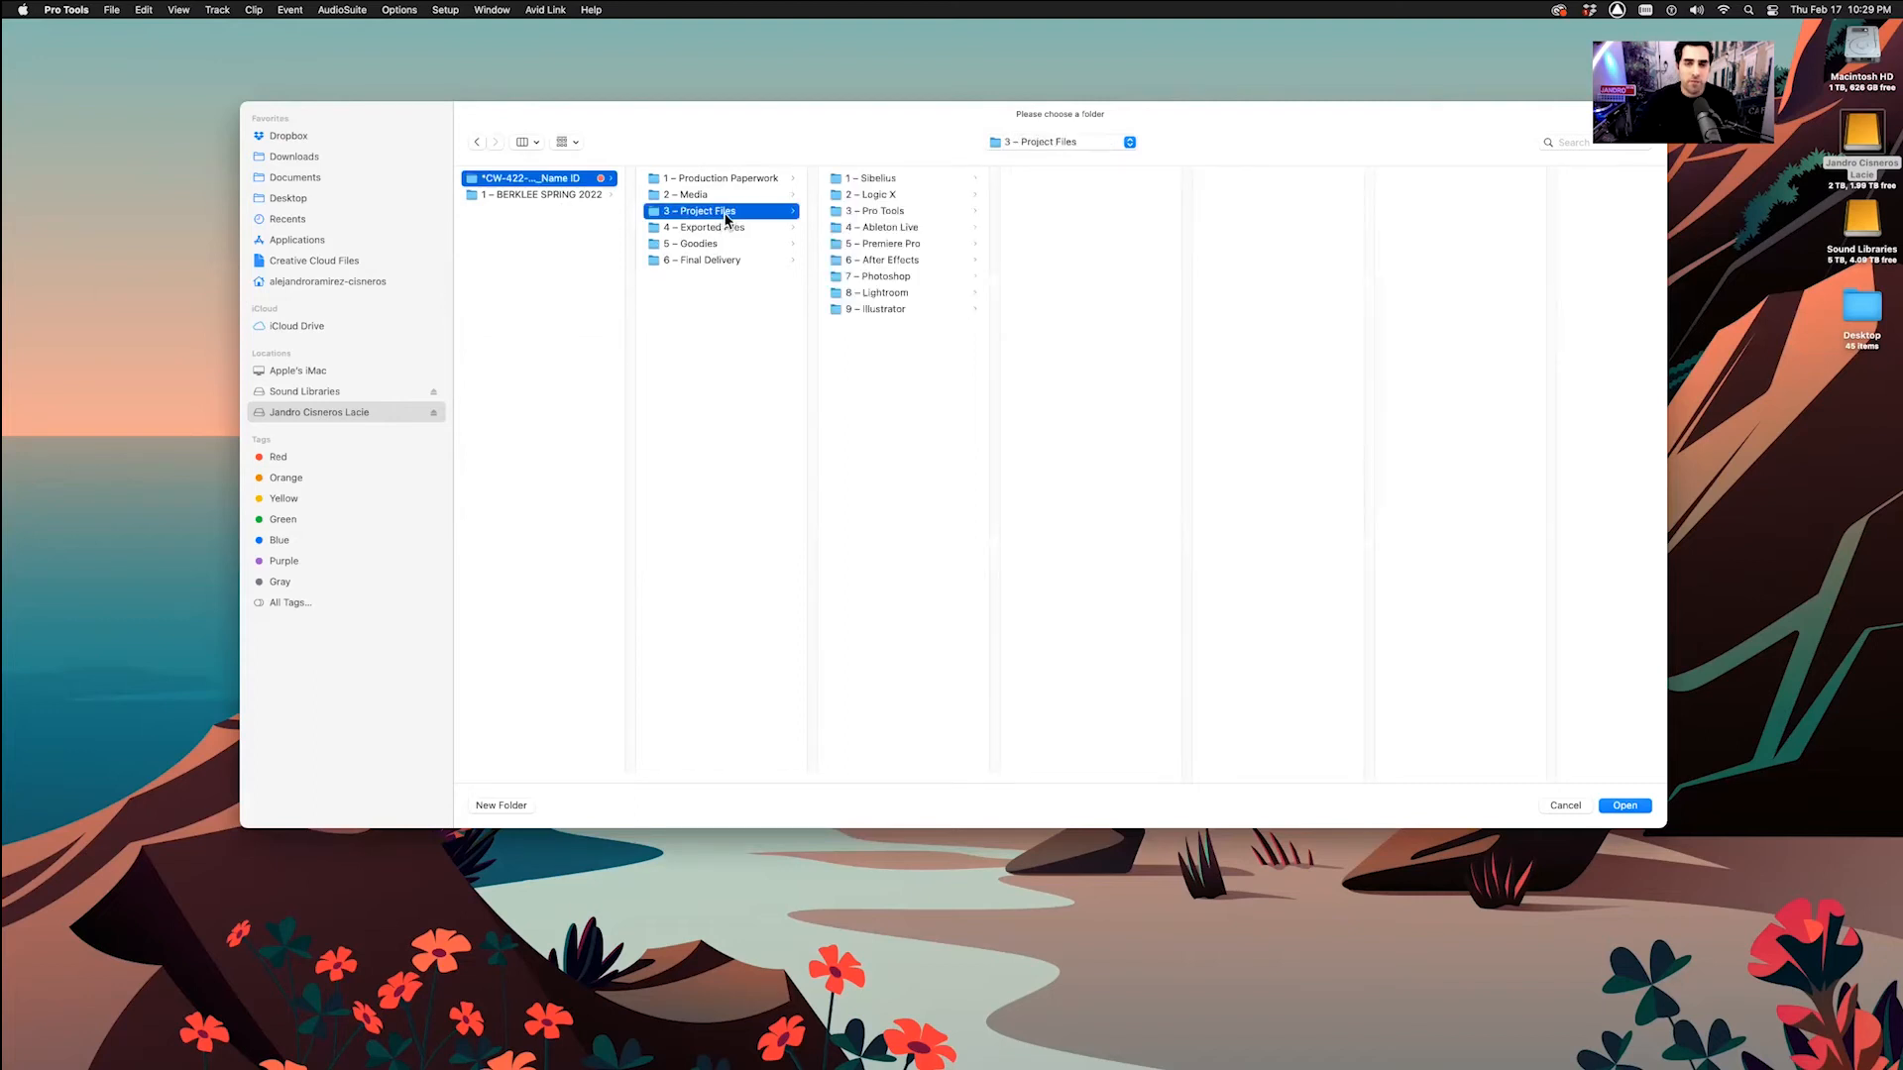
click(890, 213)
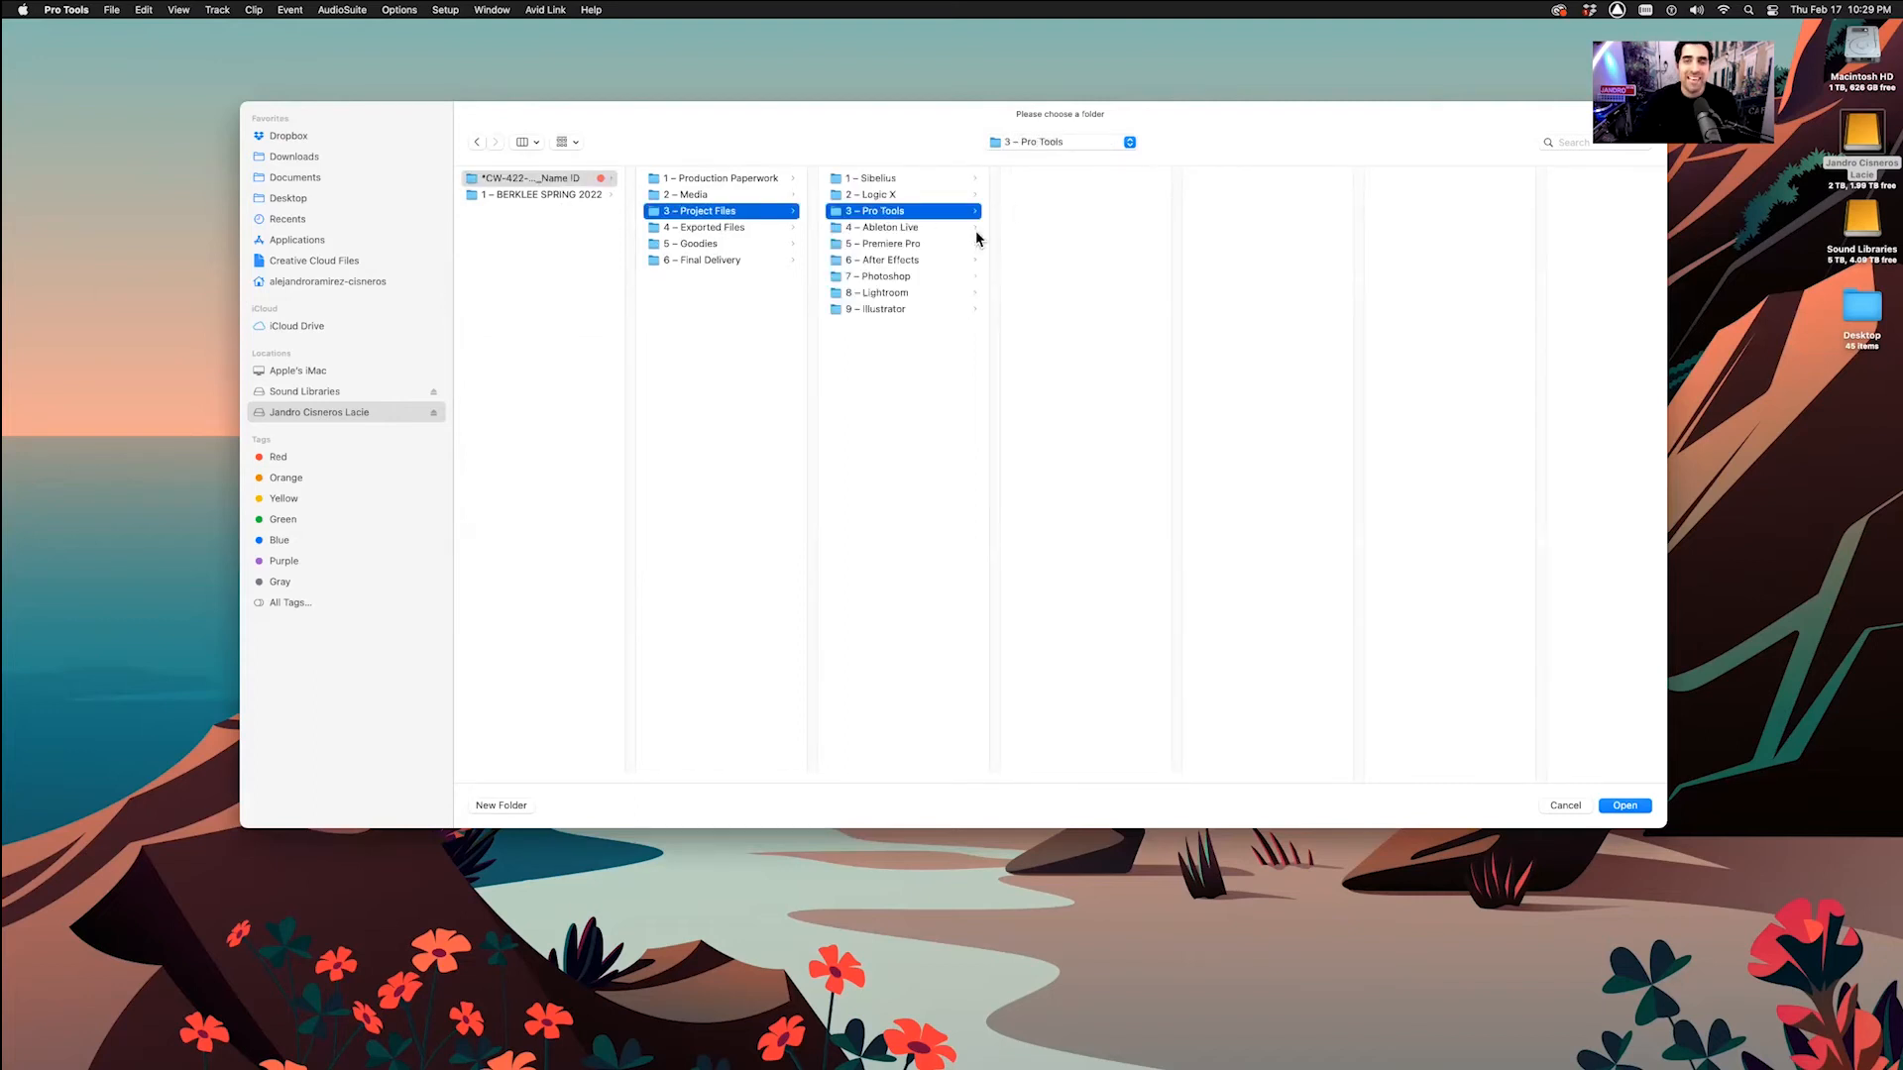
click(912, 195)
click(912, 211)
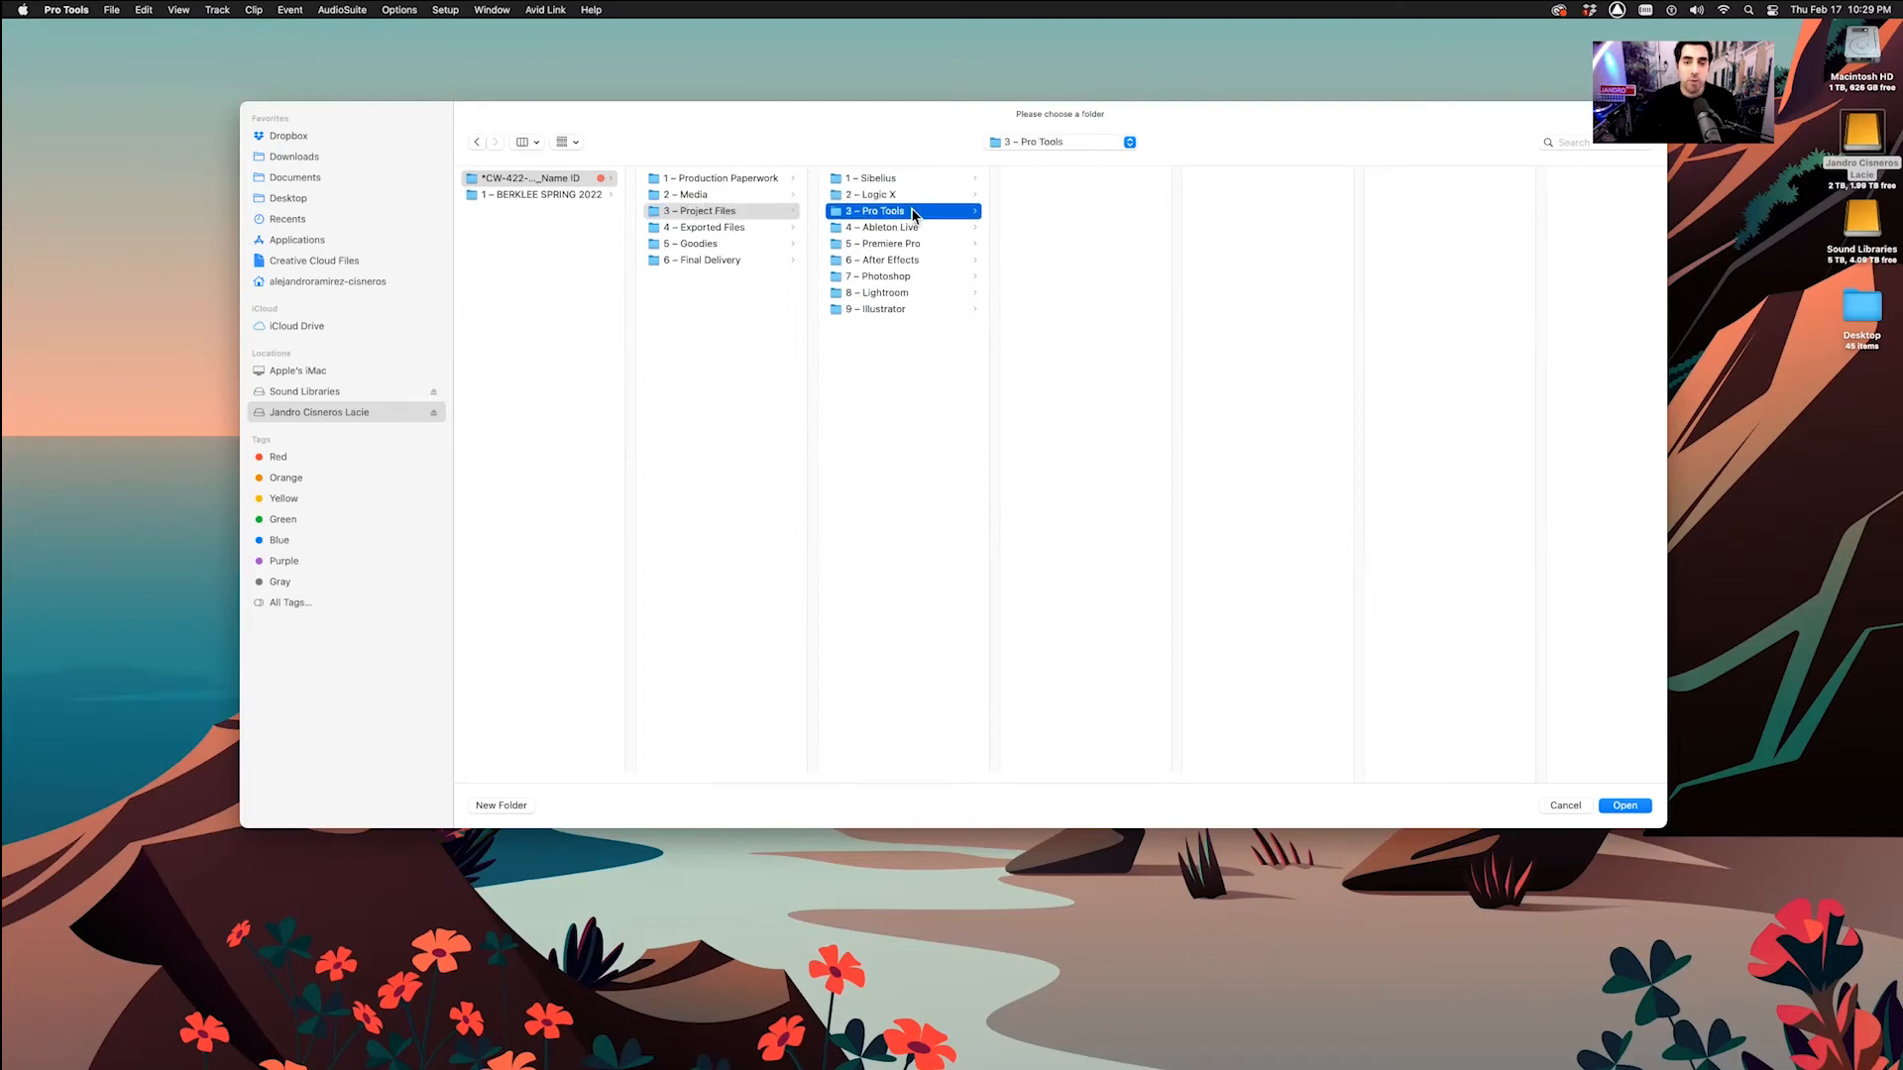
click(1625, 805)
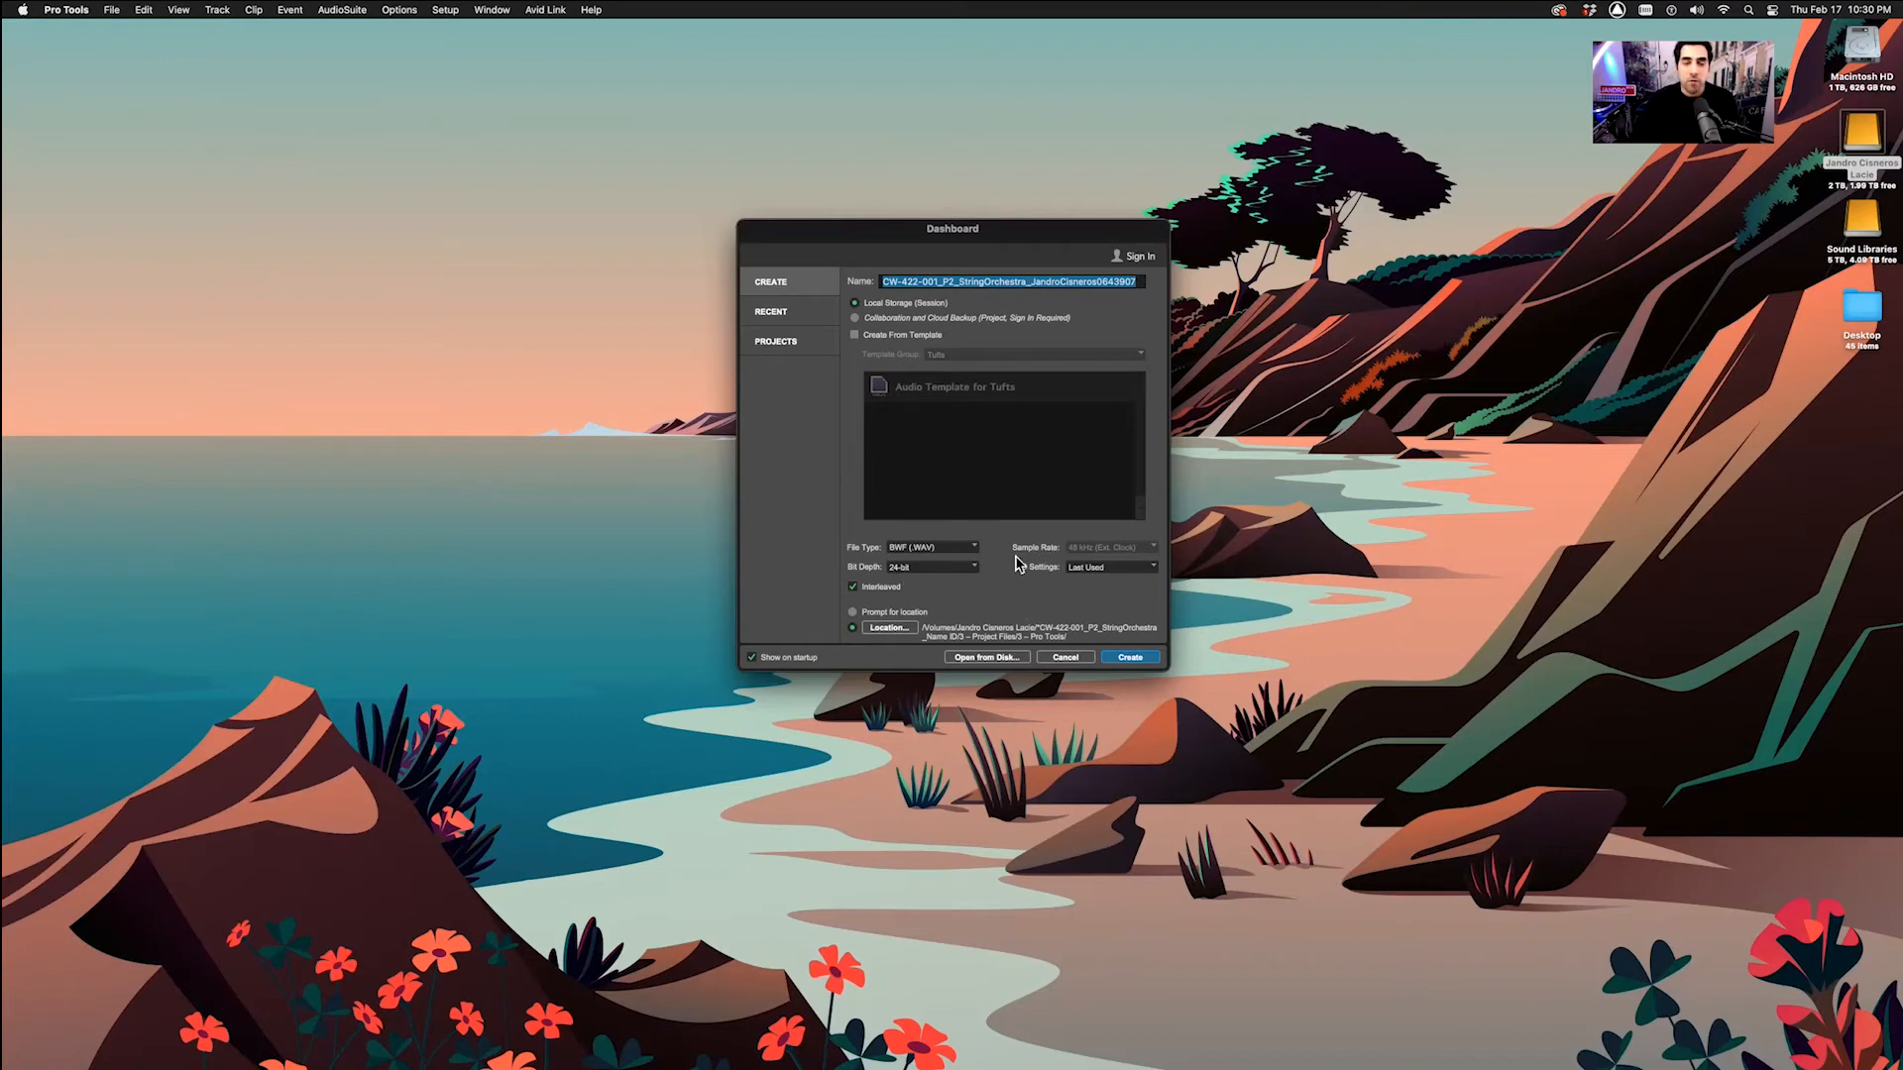
Create the empty session and enlarge its Edit window to fill the screen
click(1124, 659)
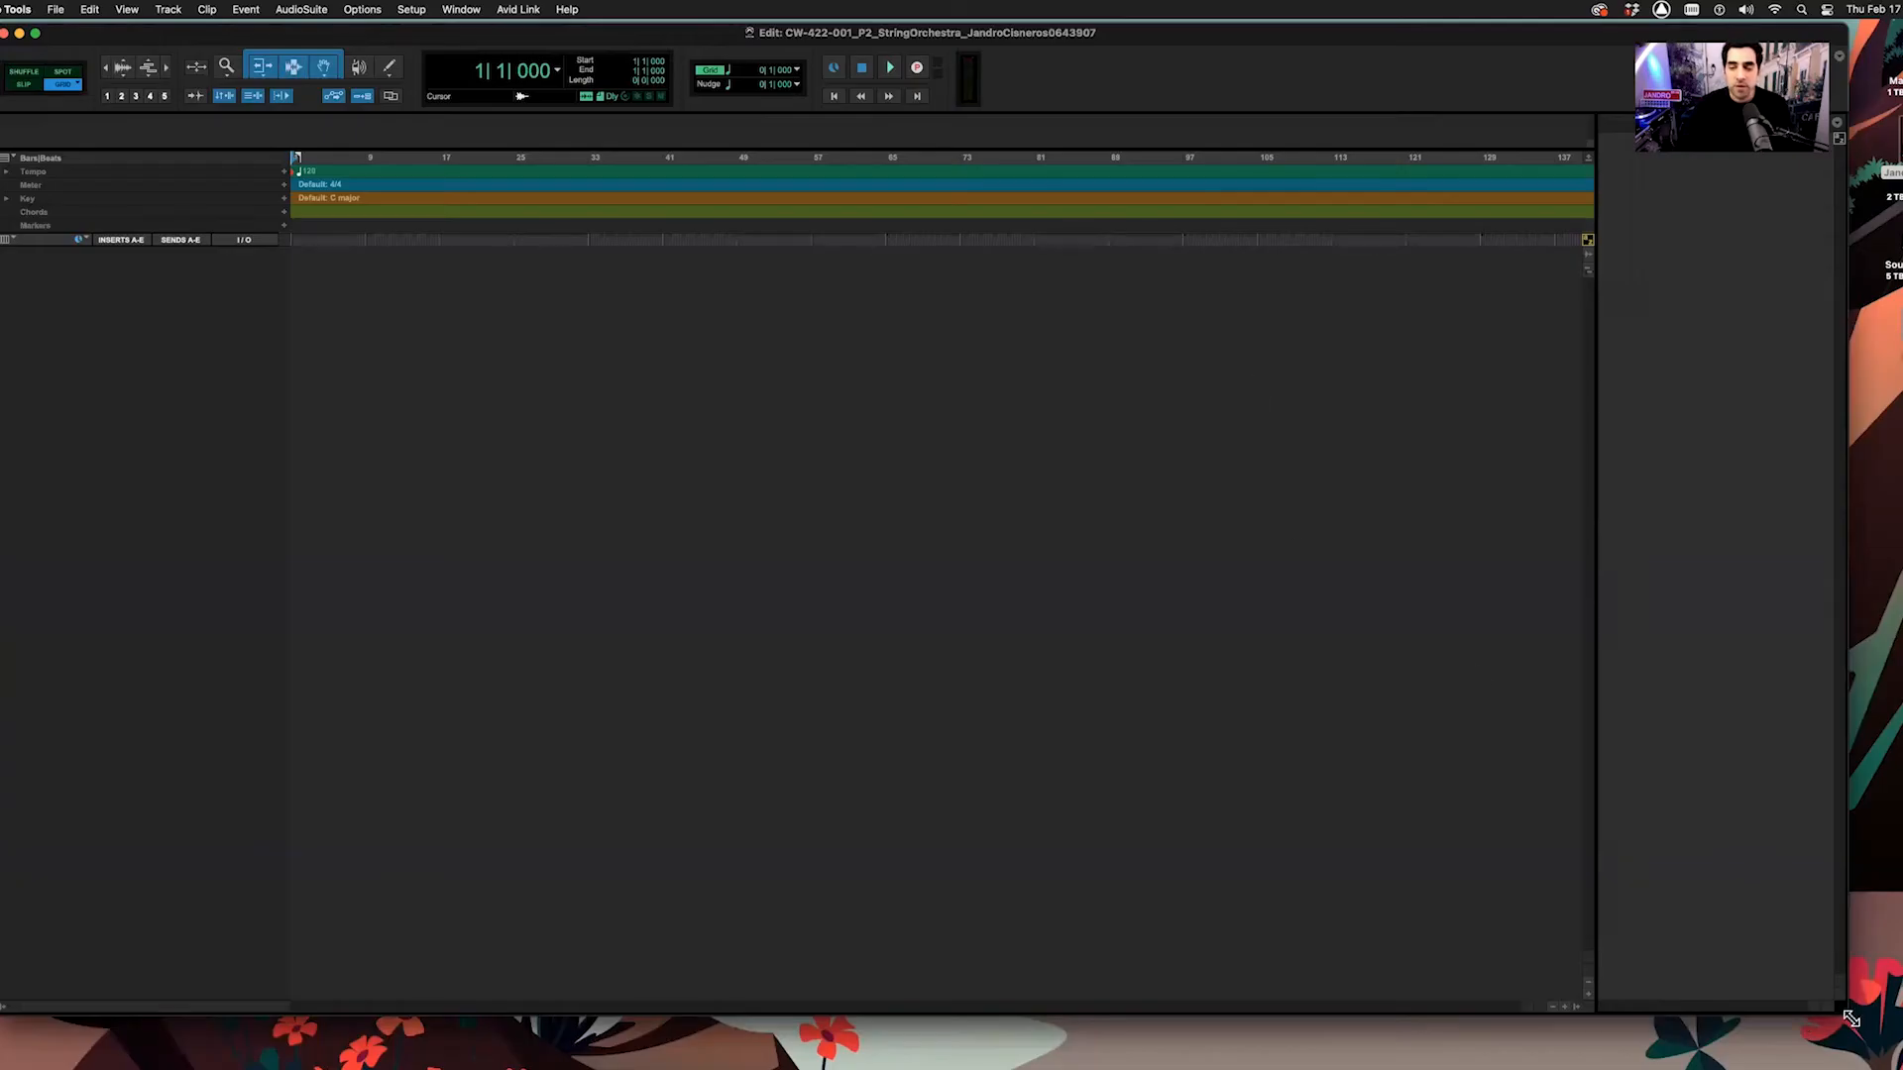
drag(1851, 1019, 1902, 1069)
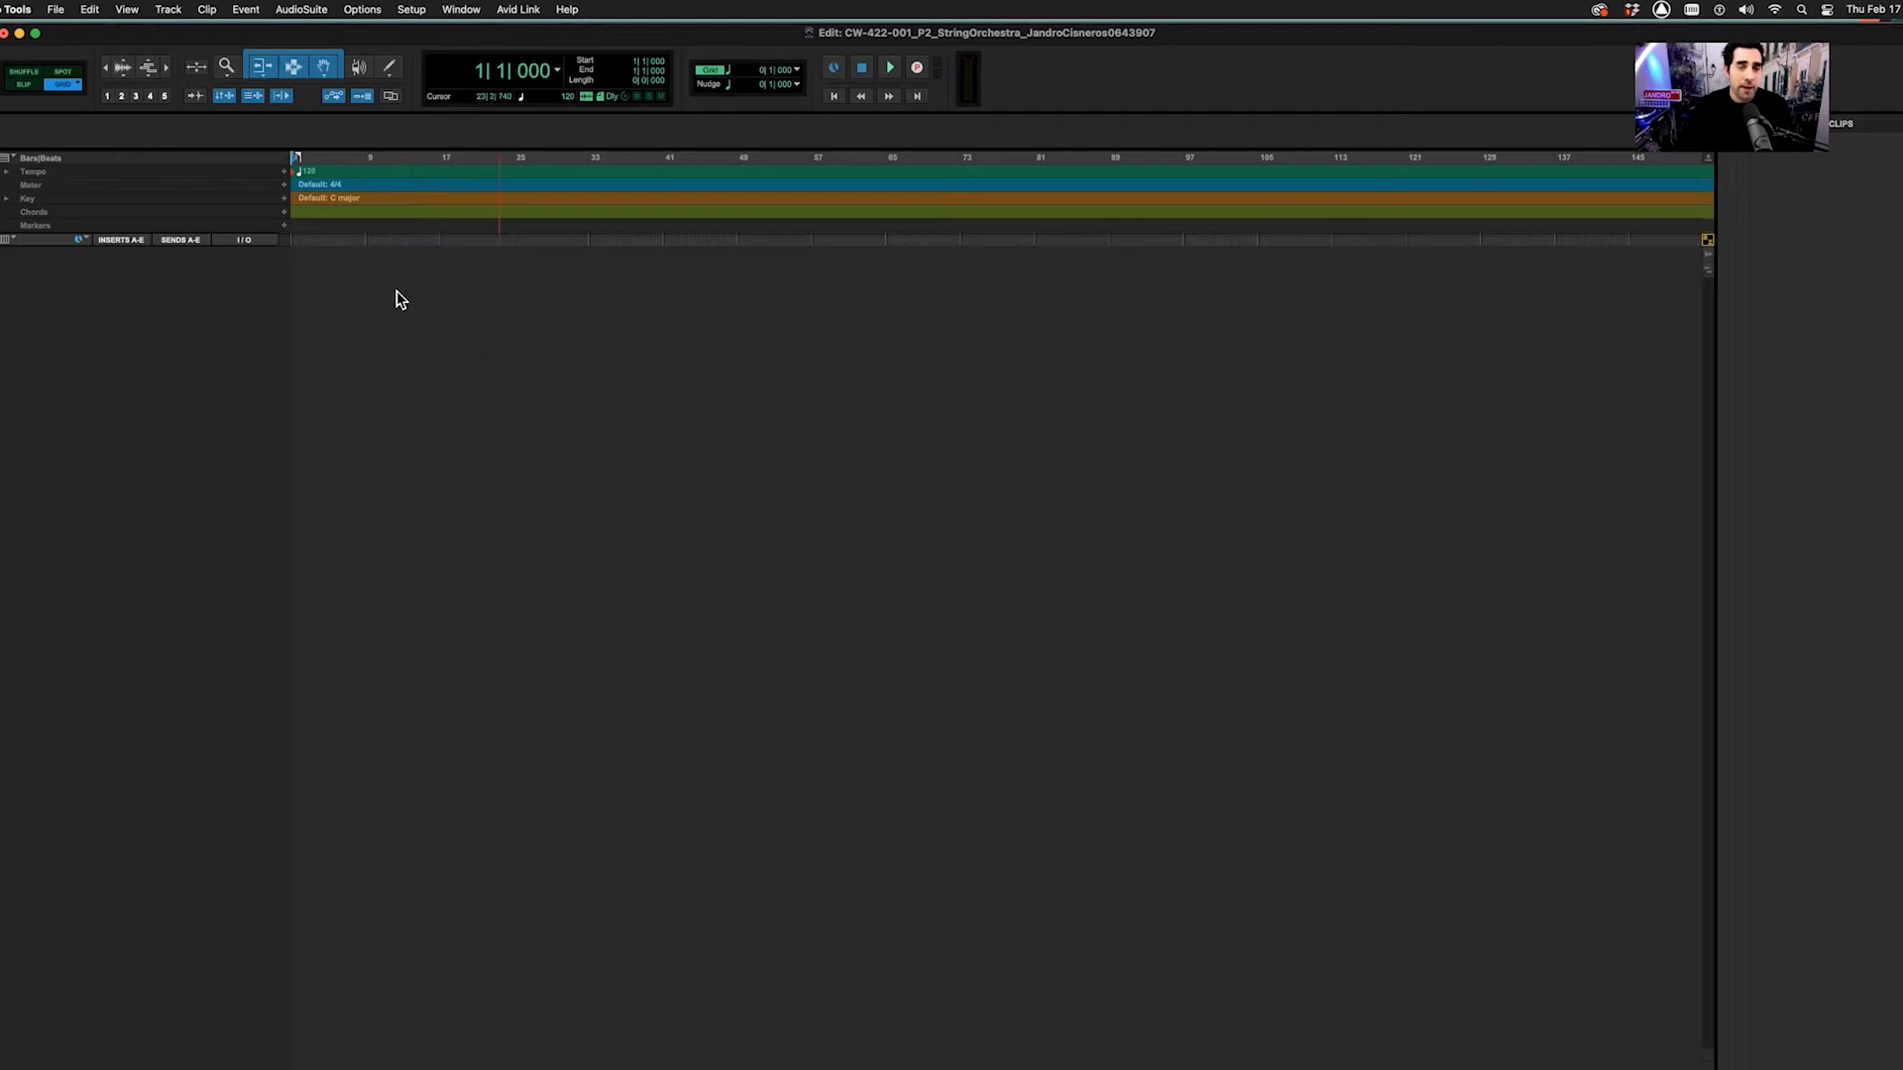
click(57, 10)
Import the MIDI_ .mid file as new string tracks, with its key signature but without its tempo map
mouse_move(96, 288)
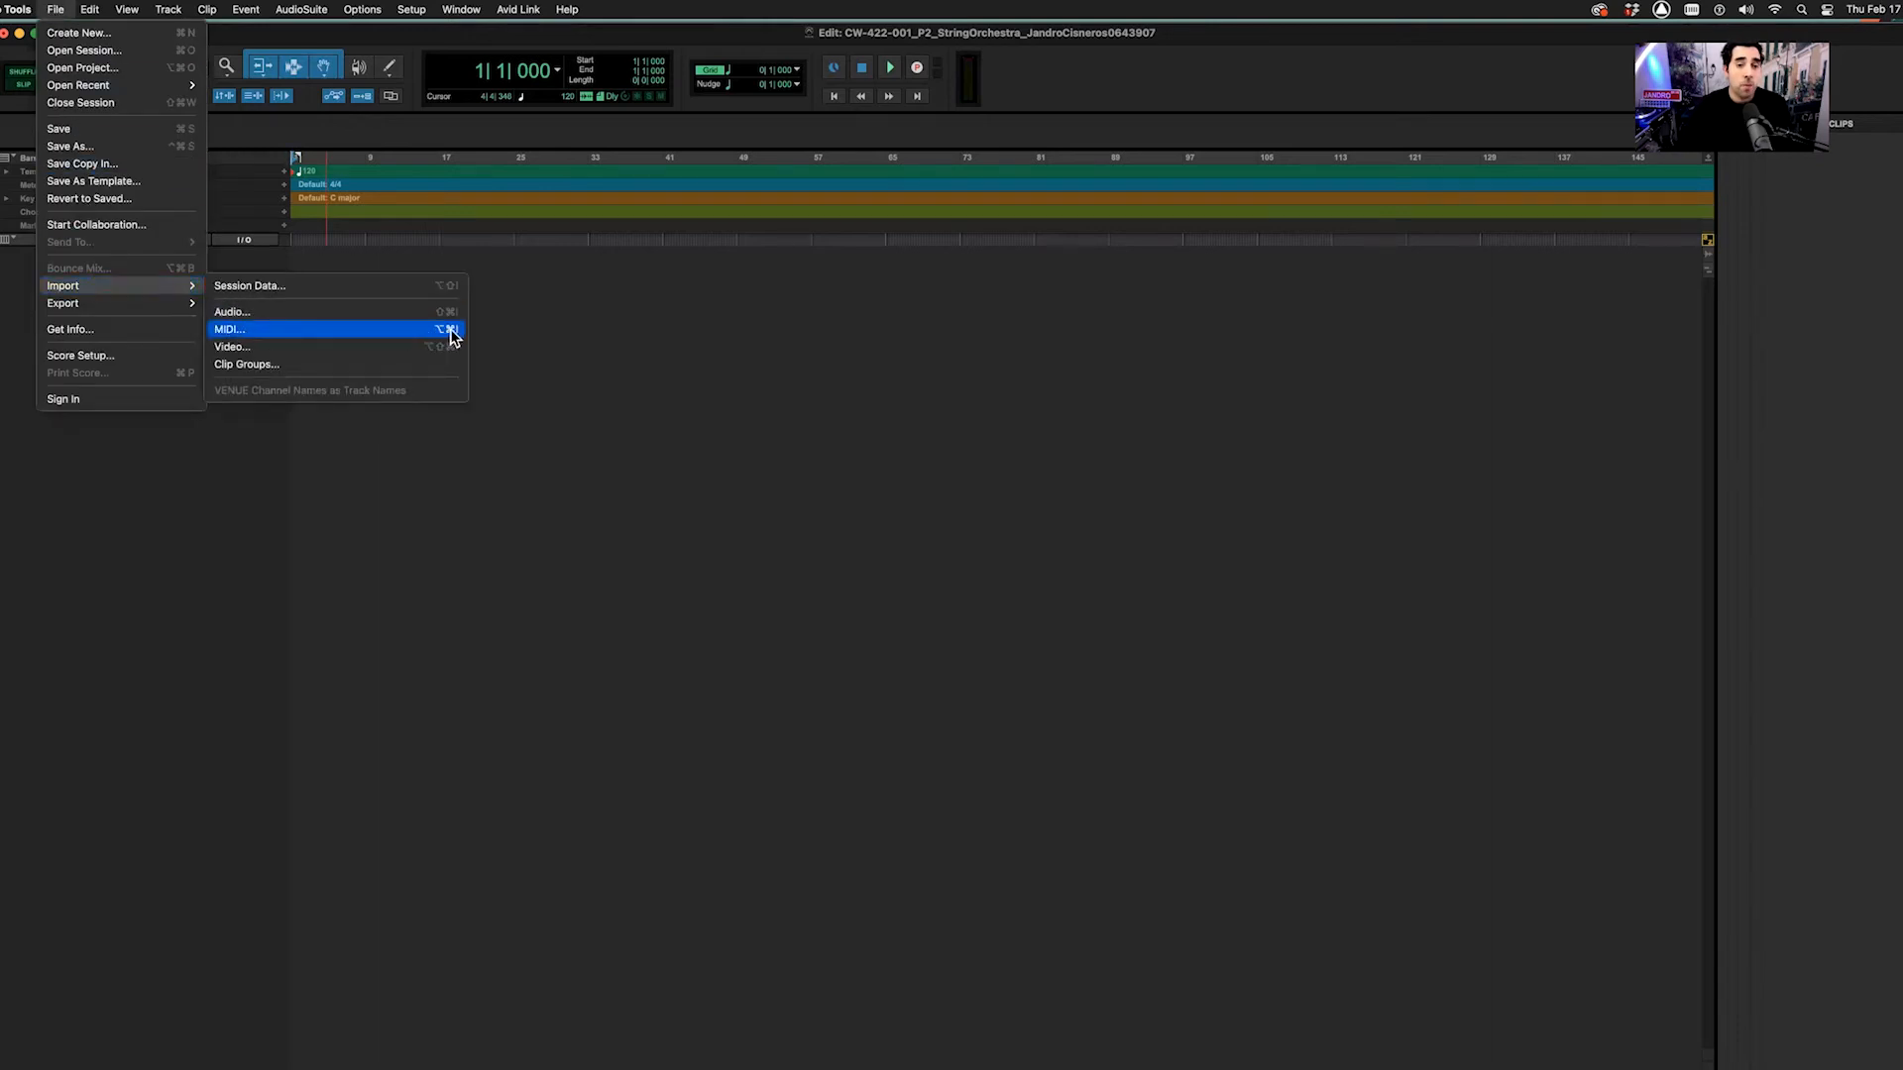
click(556, 343)
key(alt+super+i)
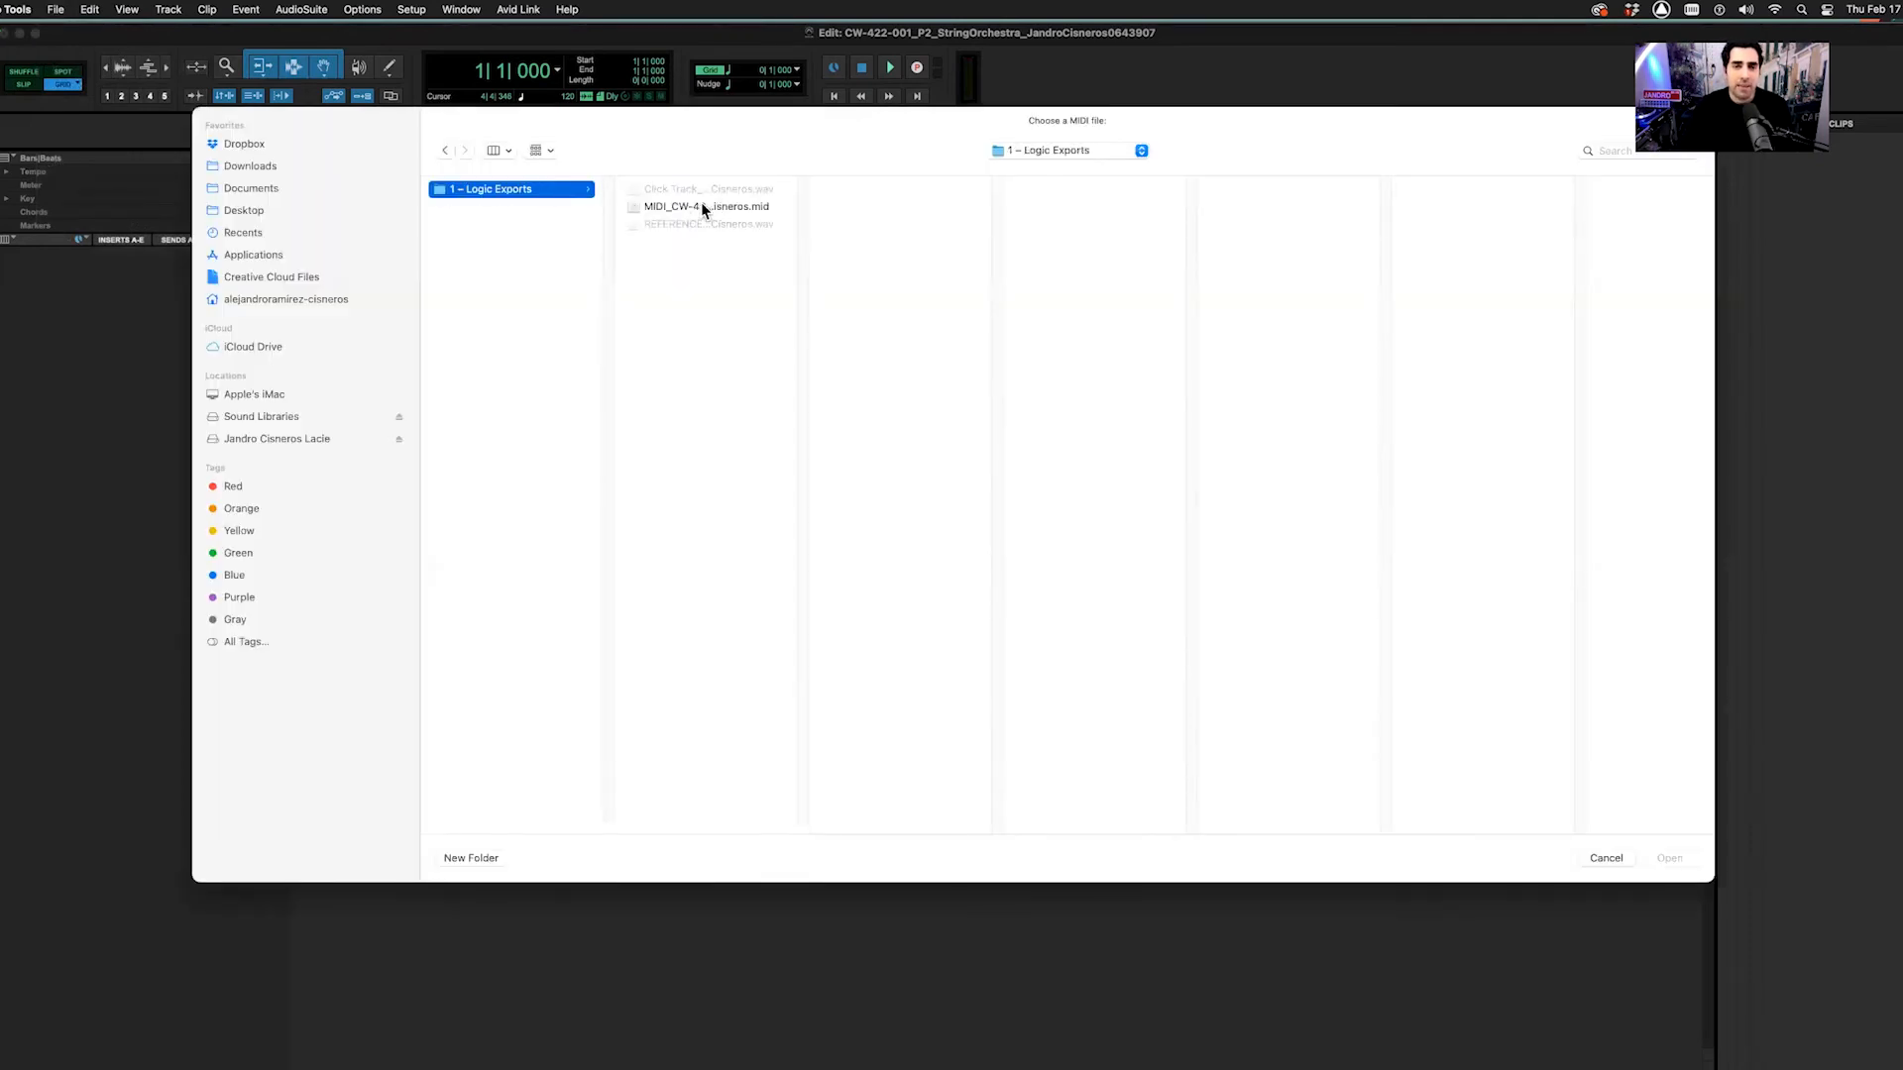
click(703, 208)
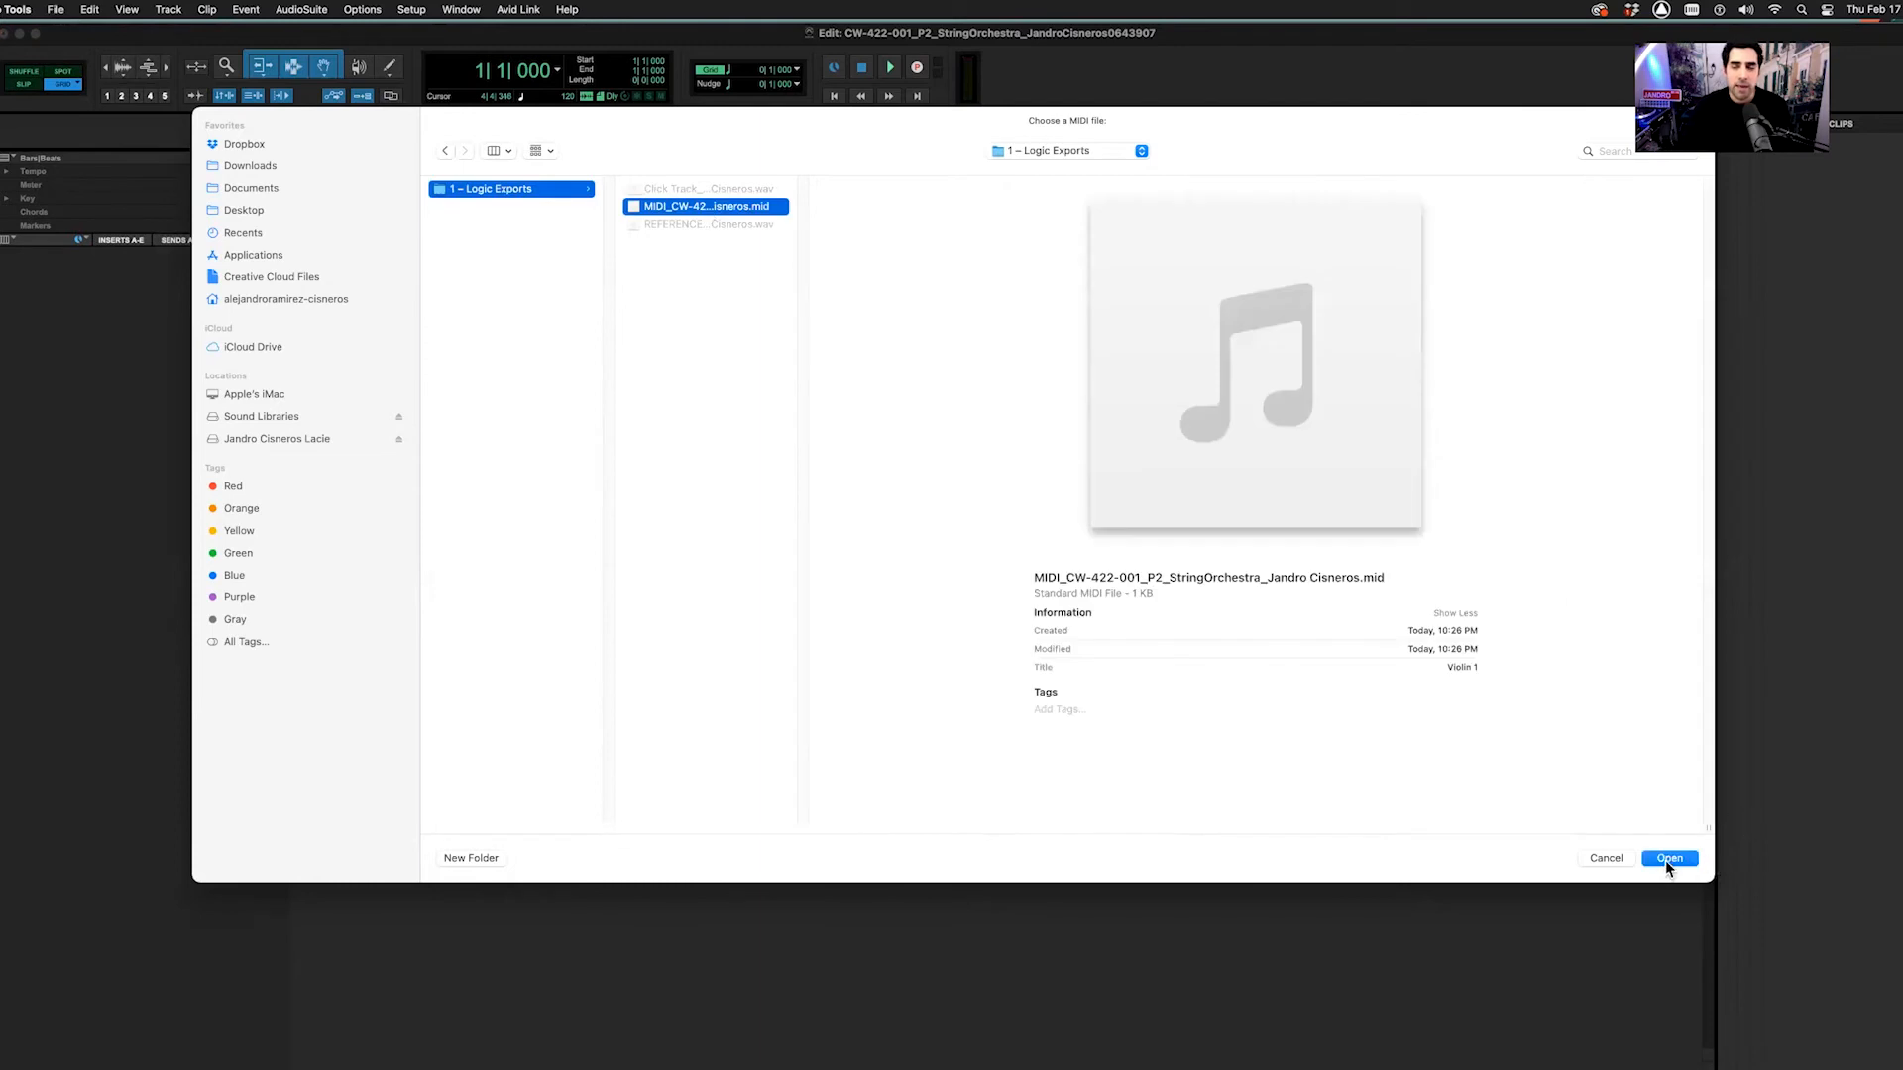
click(1668, 859)
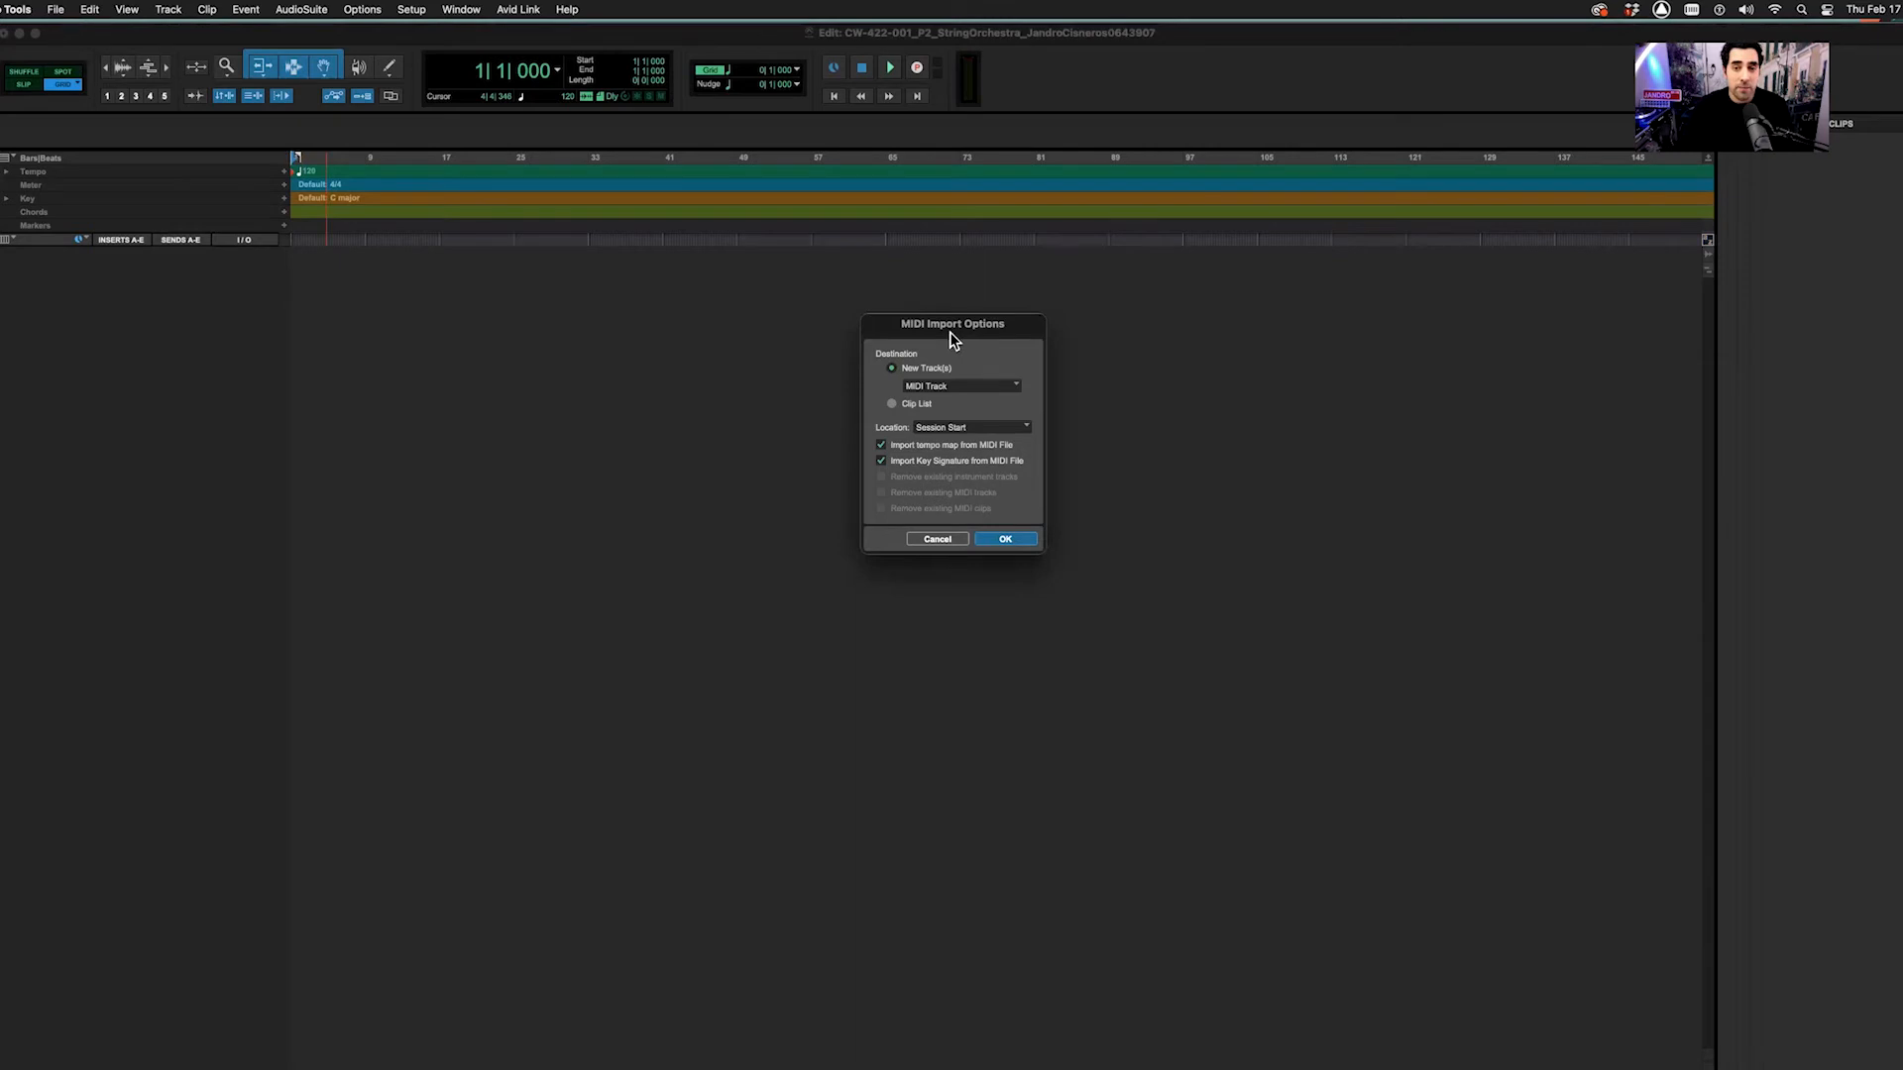
click(880, 447)
click(880, 461)
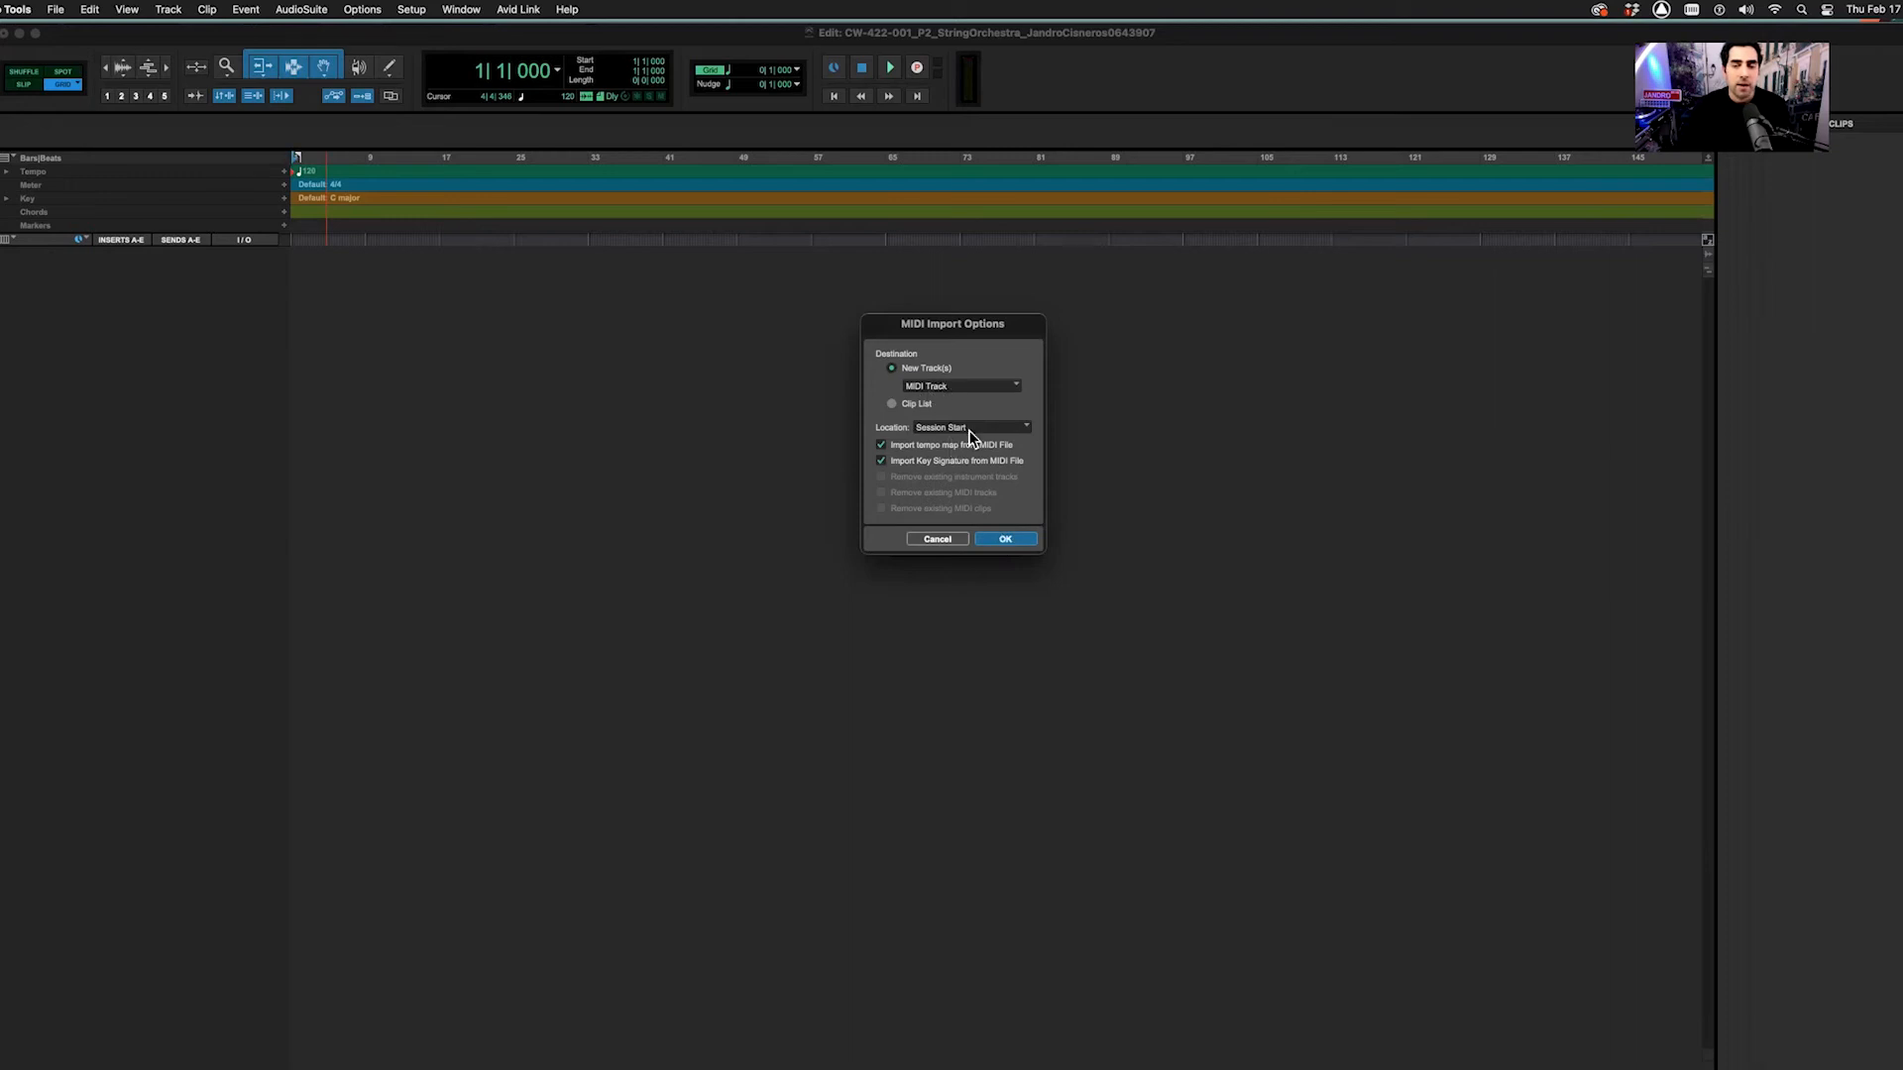
click(996, 543)
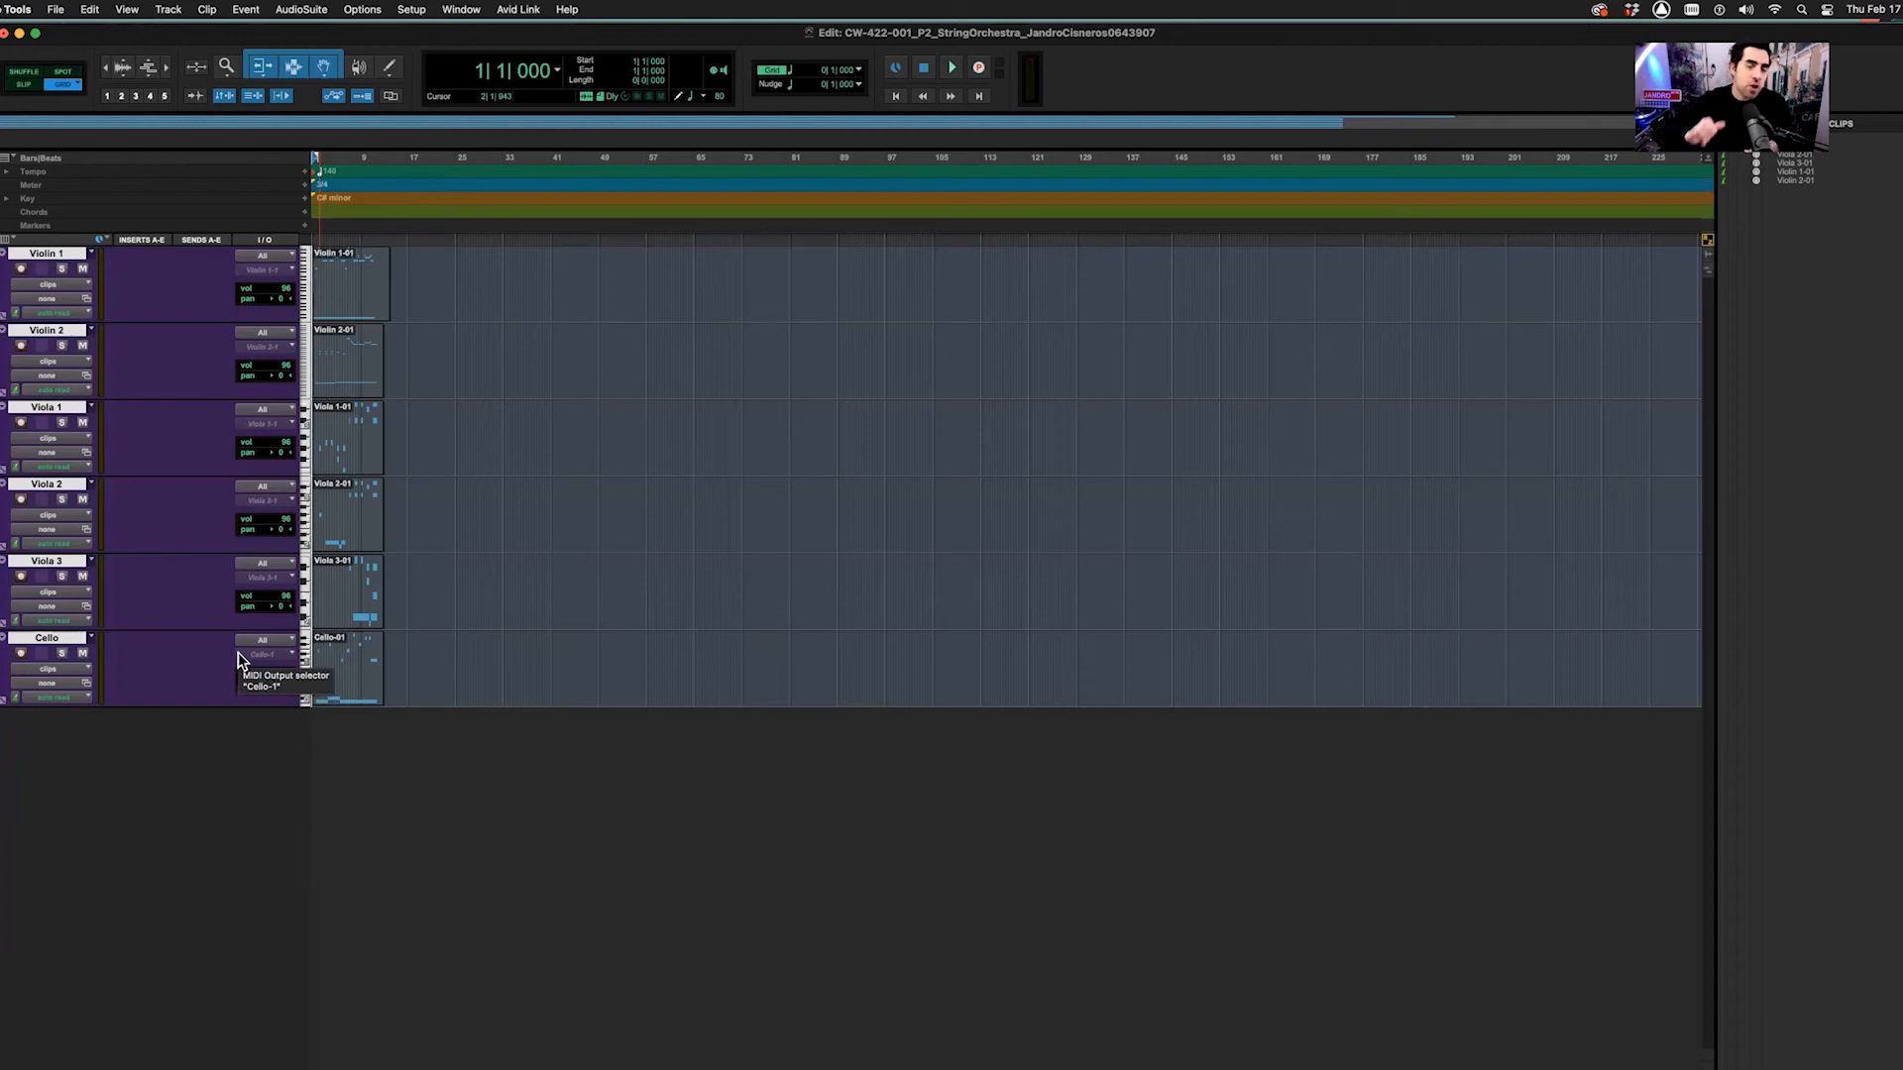
Hide and deactivate the six string MIDI tracks, Violin 1 through Cello, from the Violin 1 track menu
right_click(67, 263)
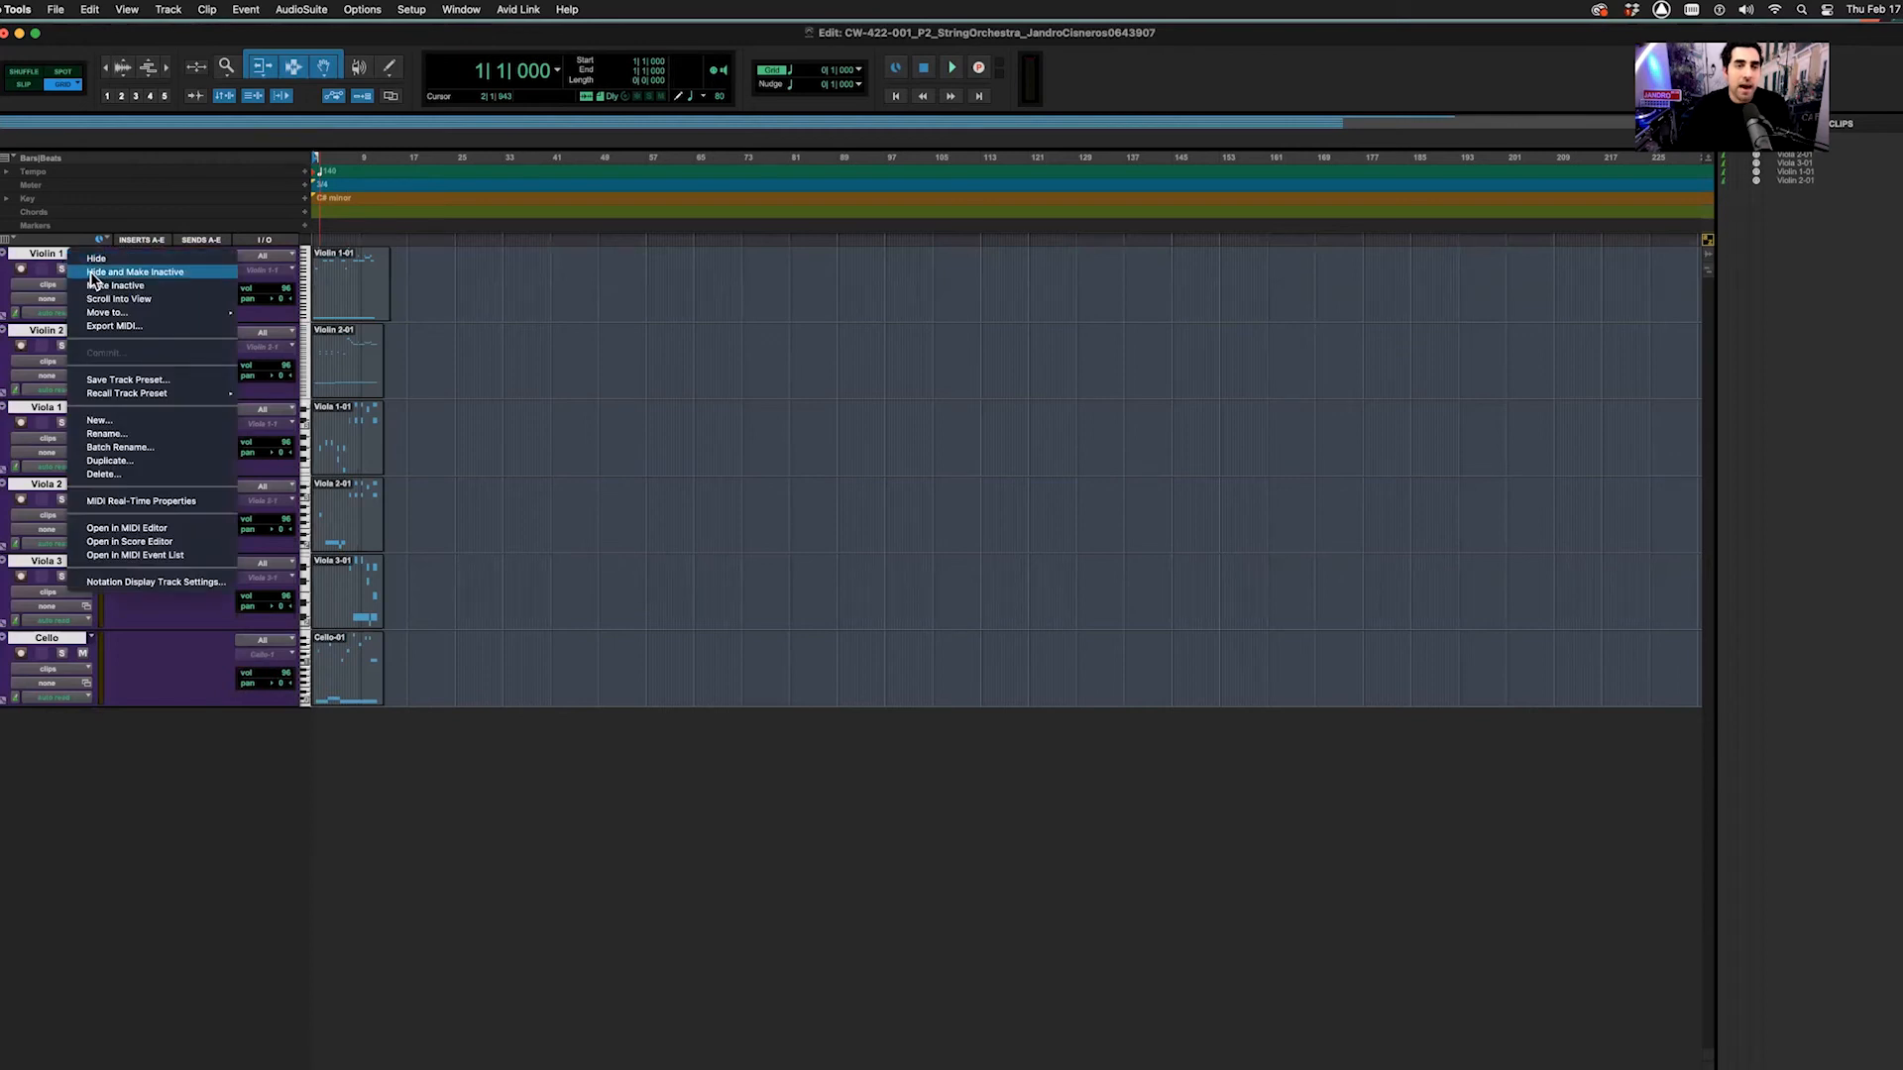
click(91, 272)
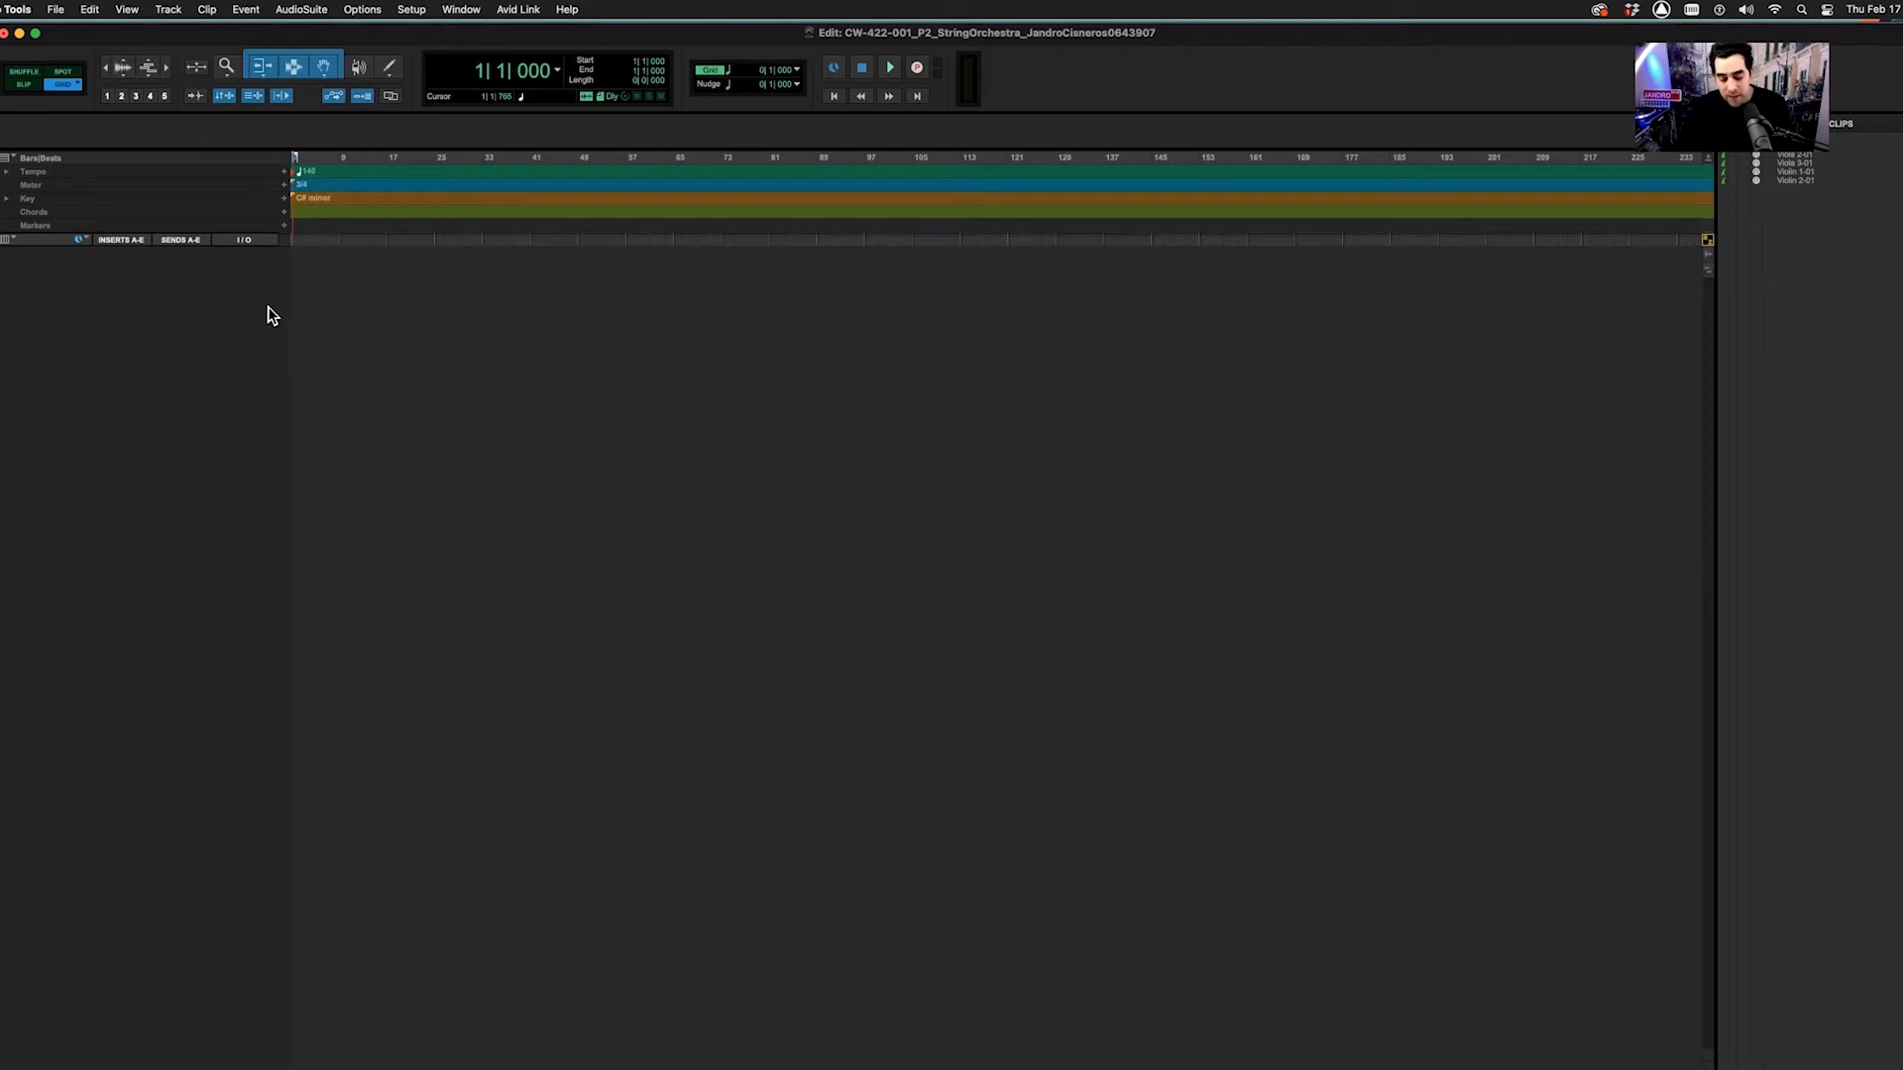
Import the REFERENCE TRACK WAV from 1 – Logic Exports, converted into Audio Files, onto a new track
click(57, 9)
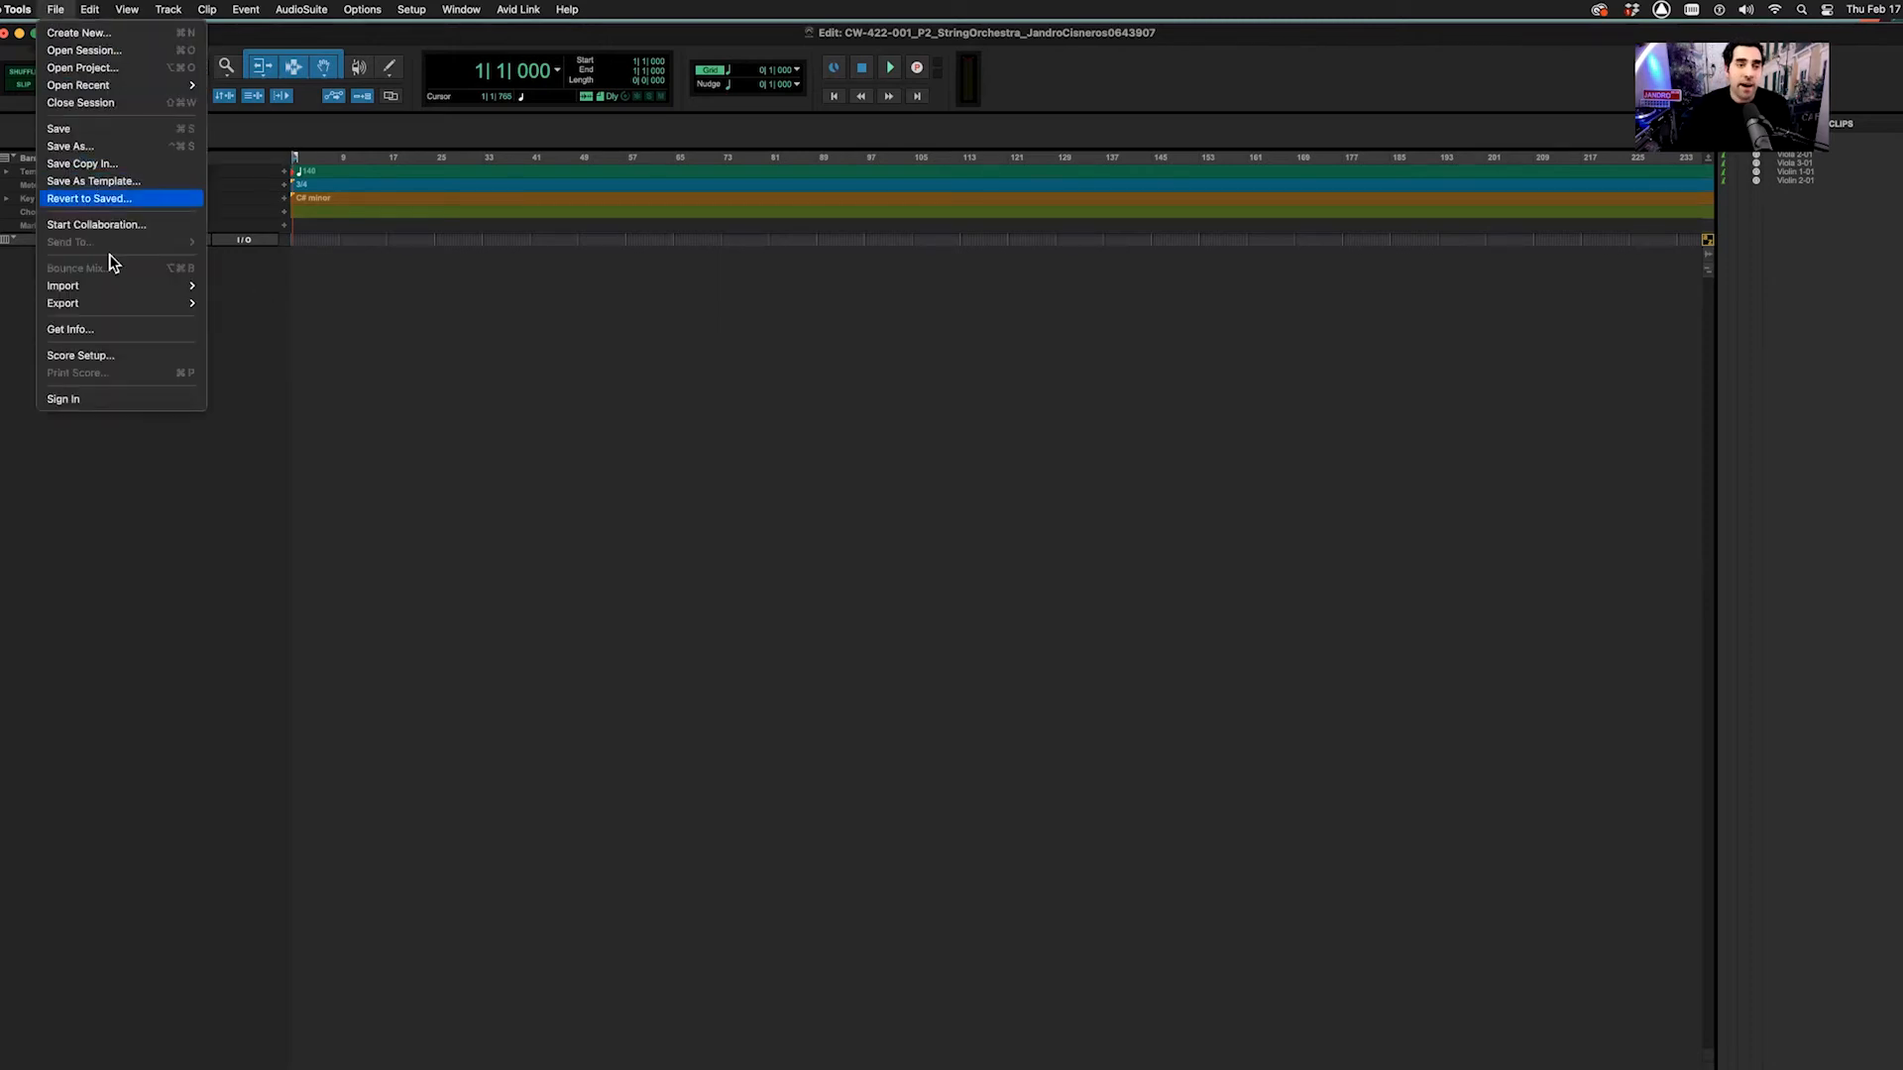
mouse_move(117, 289)
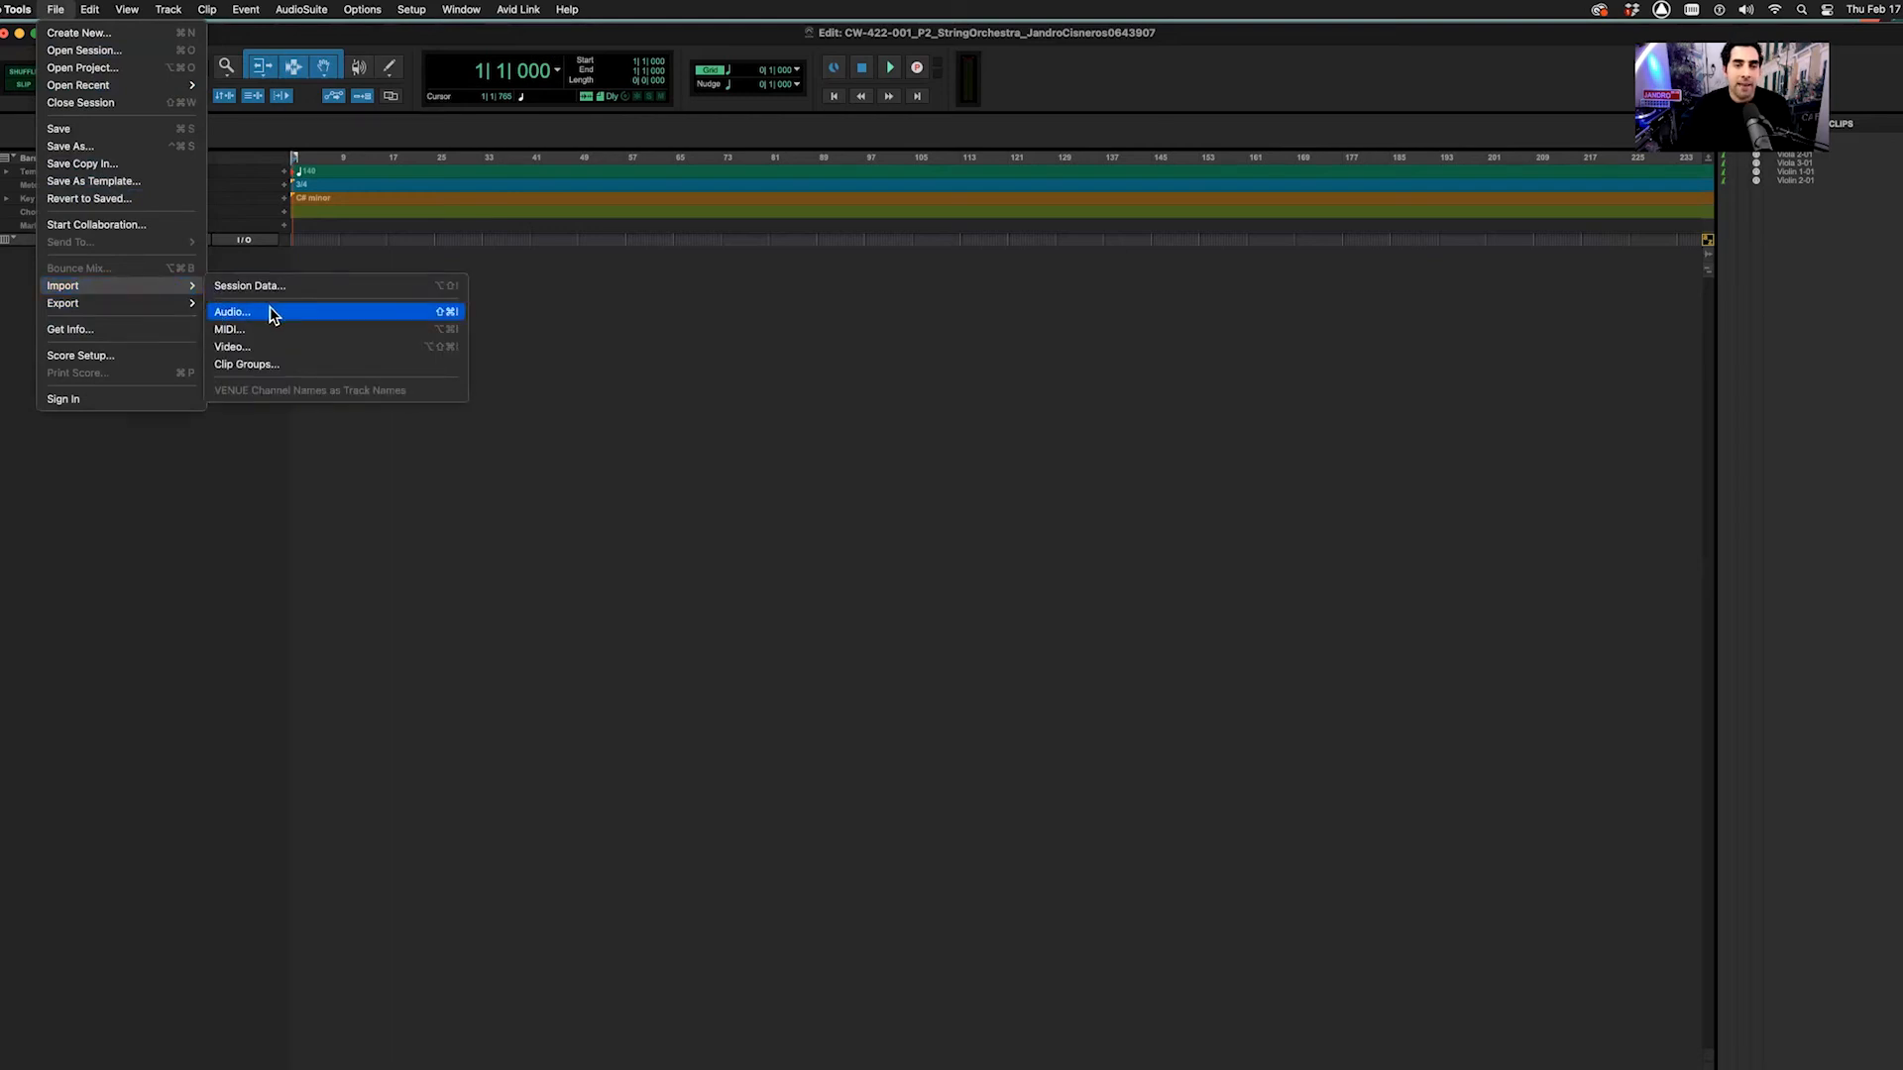
click(553, 328)
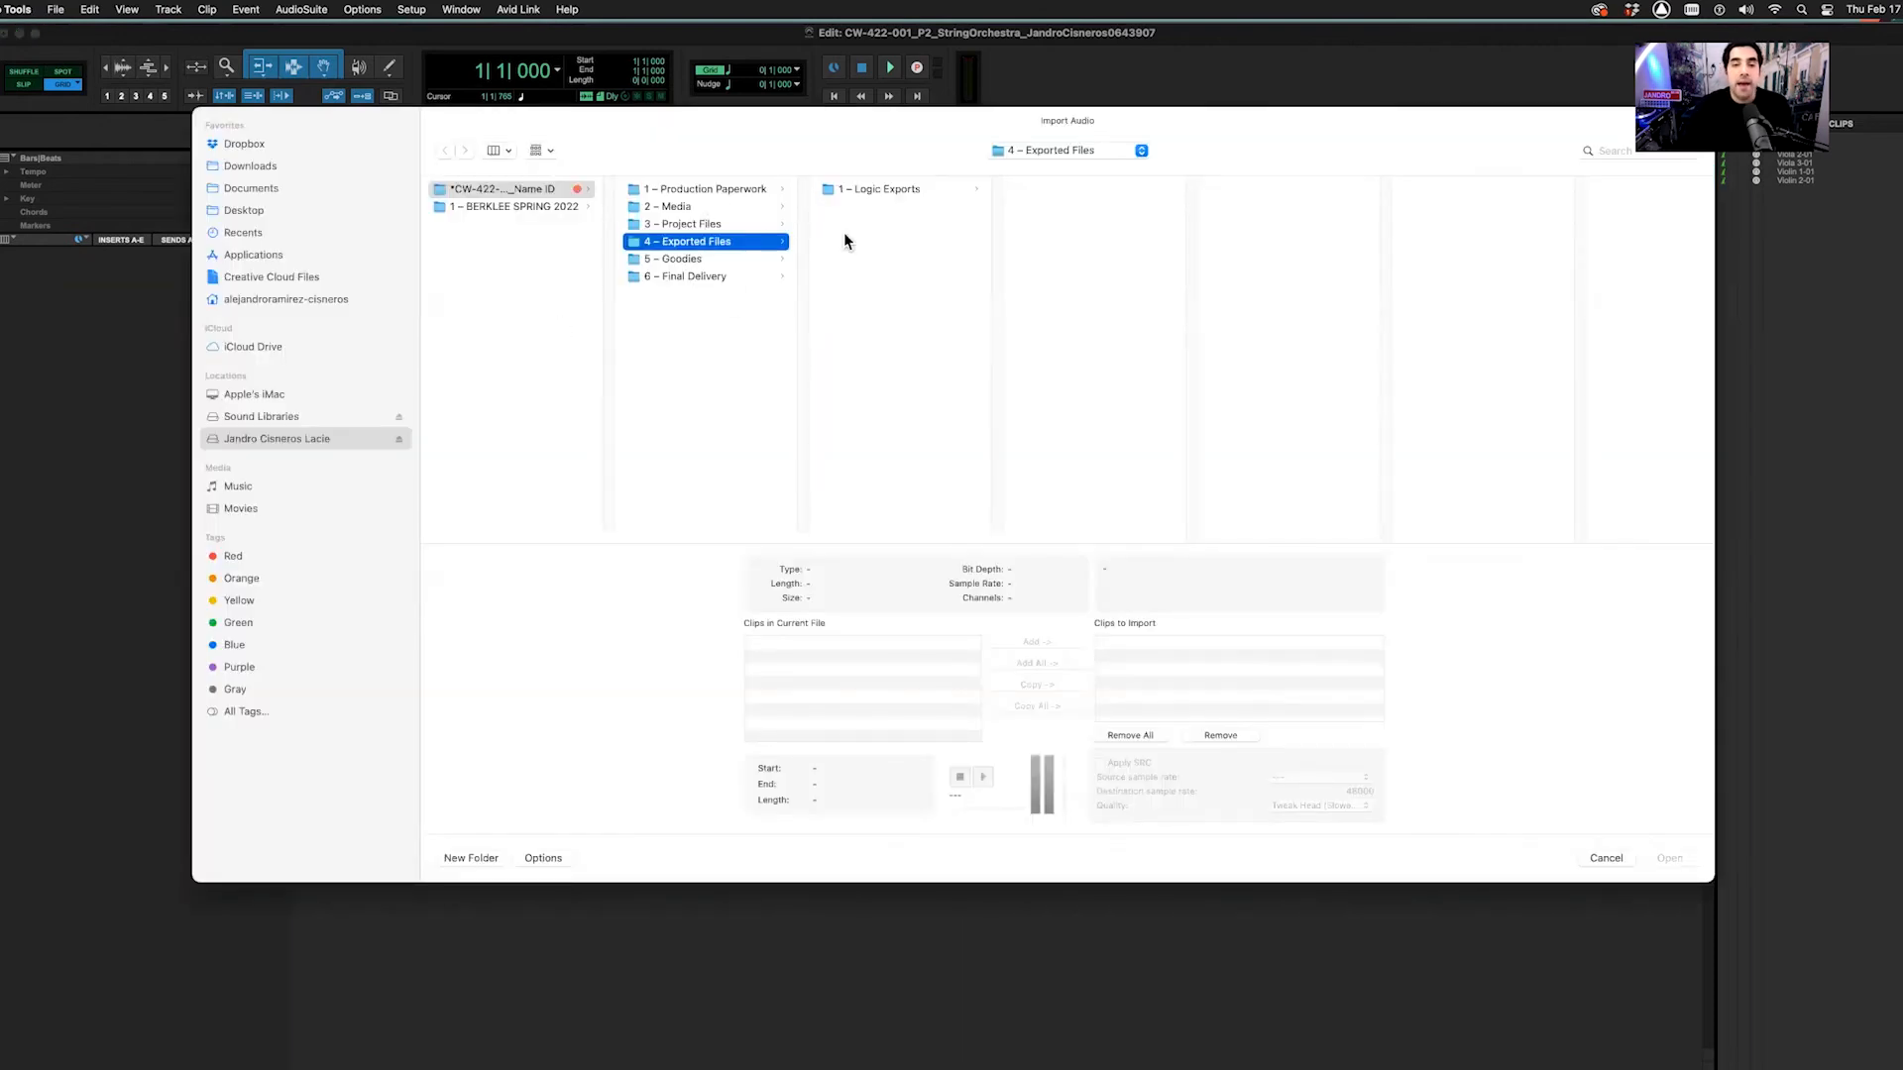
click(879, 189)
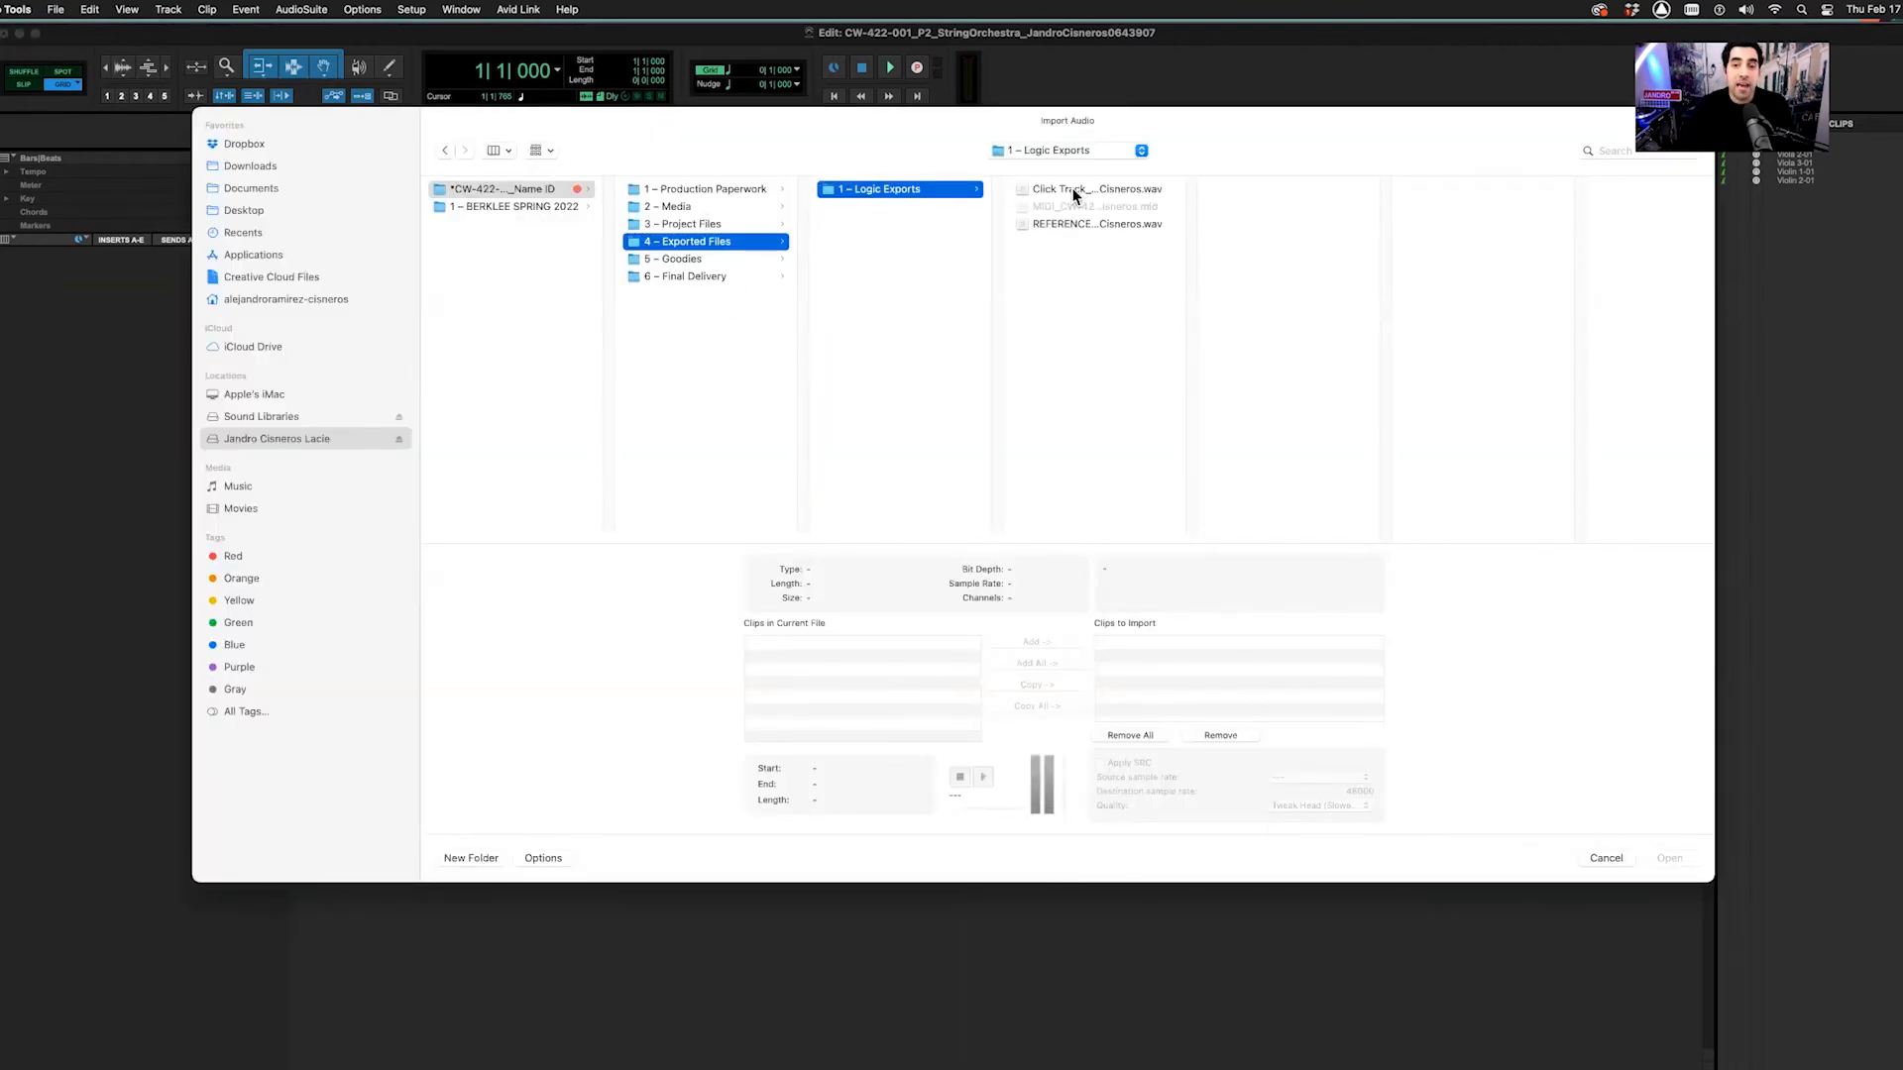
click(1078, 224)
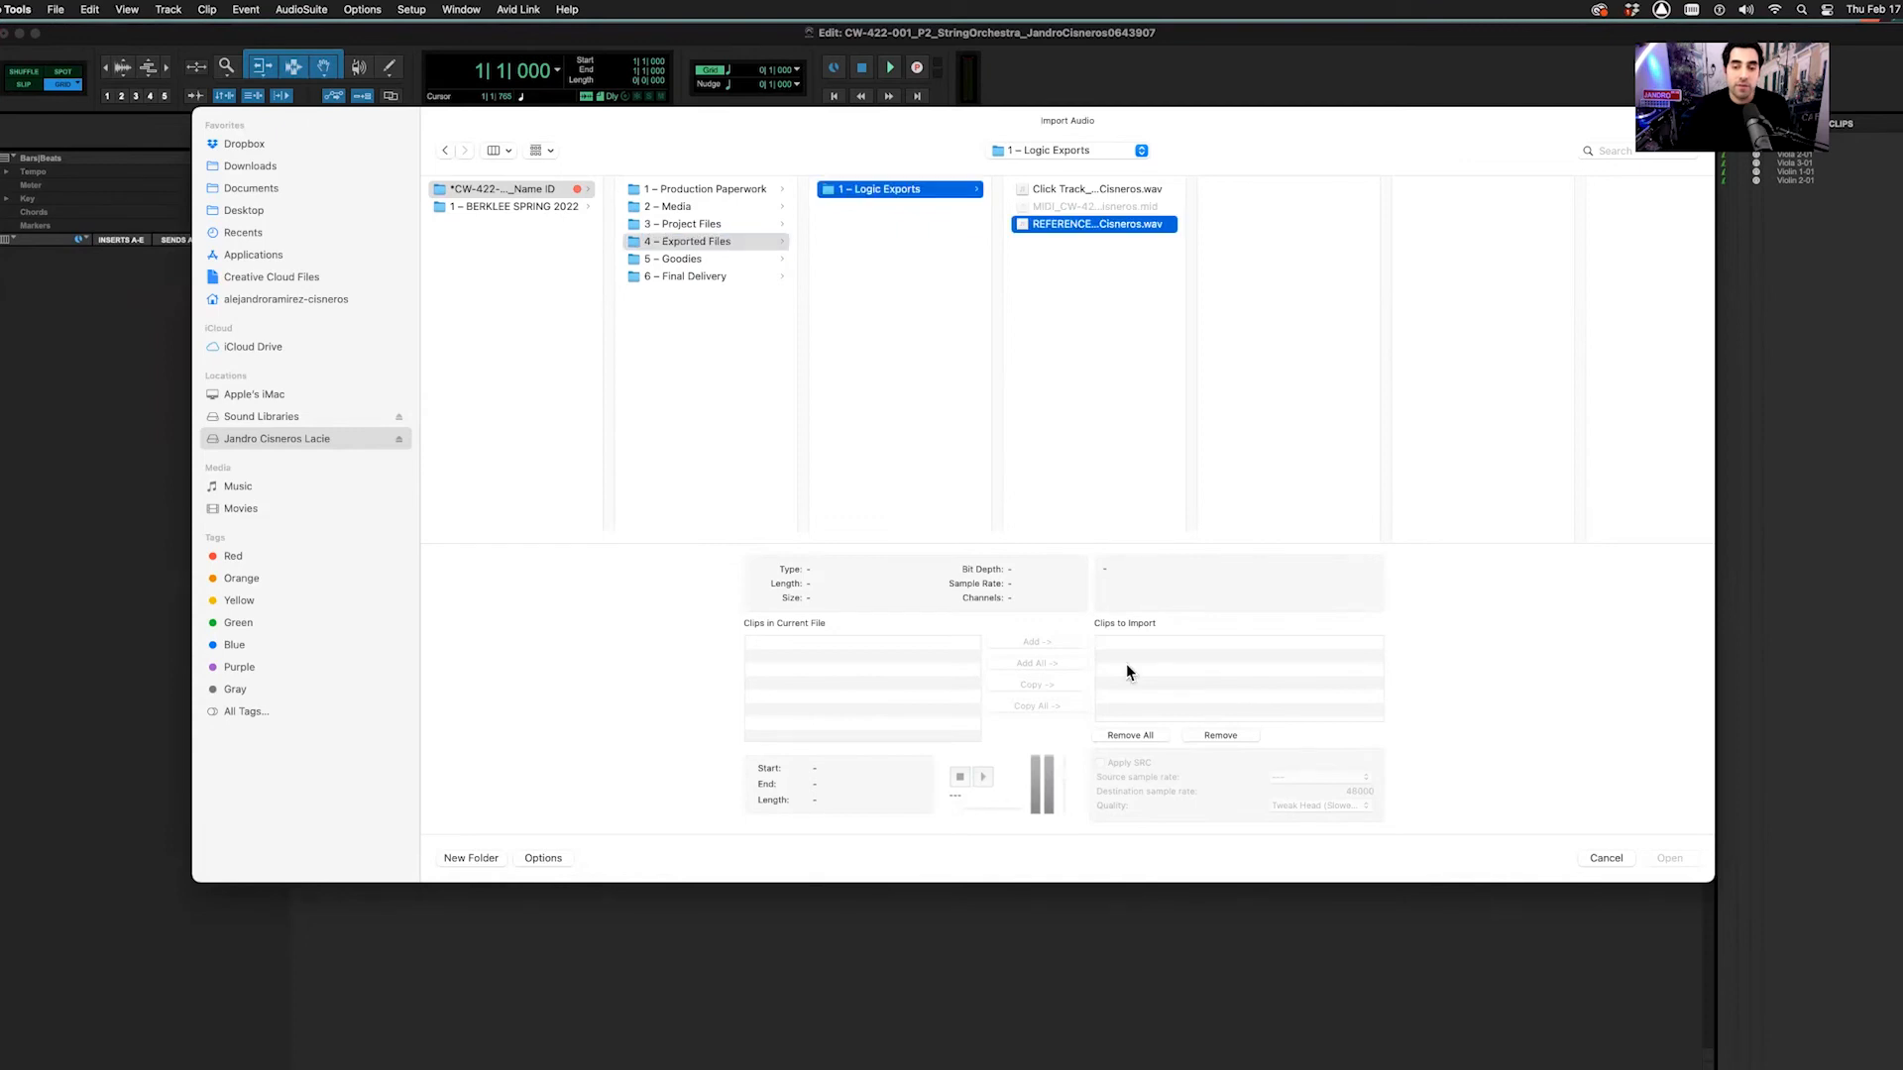
click(1026, 686)
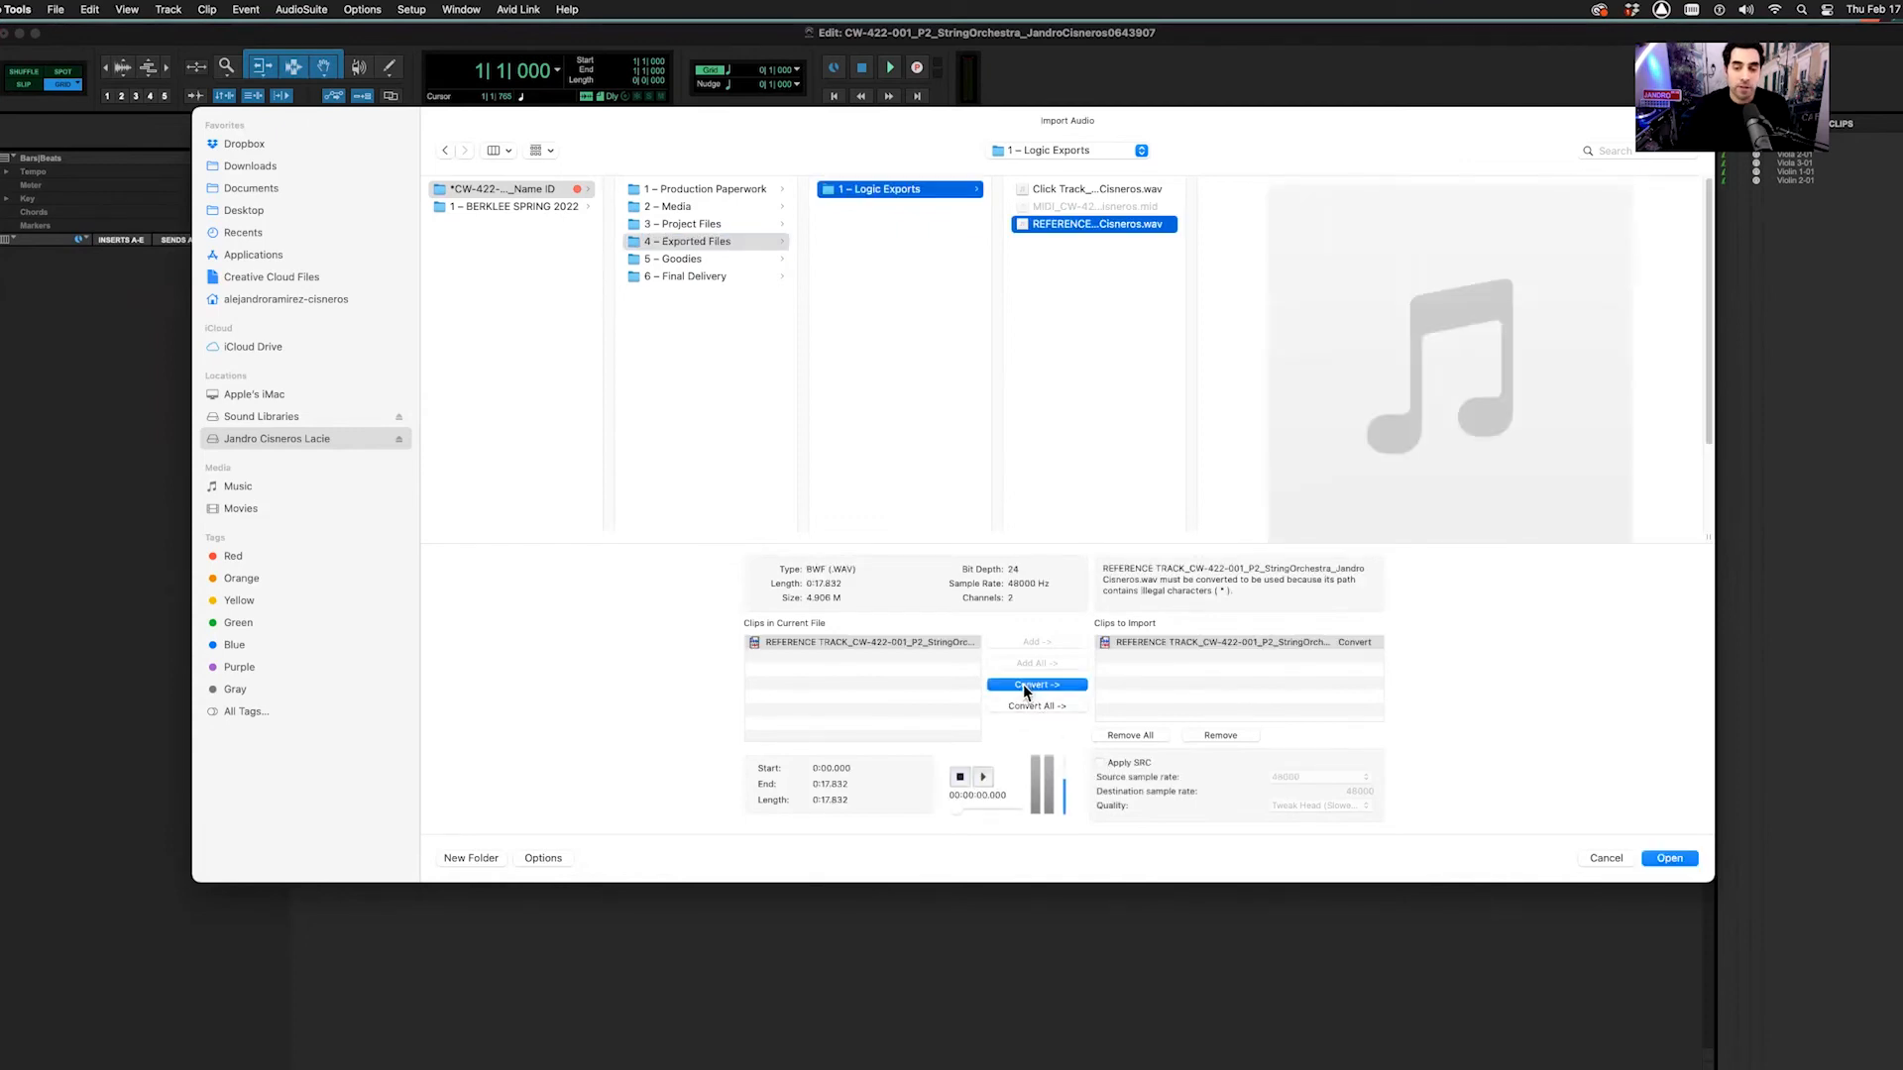
click(1669, 861)
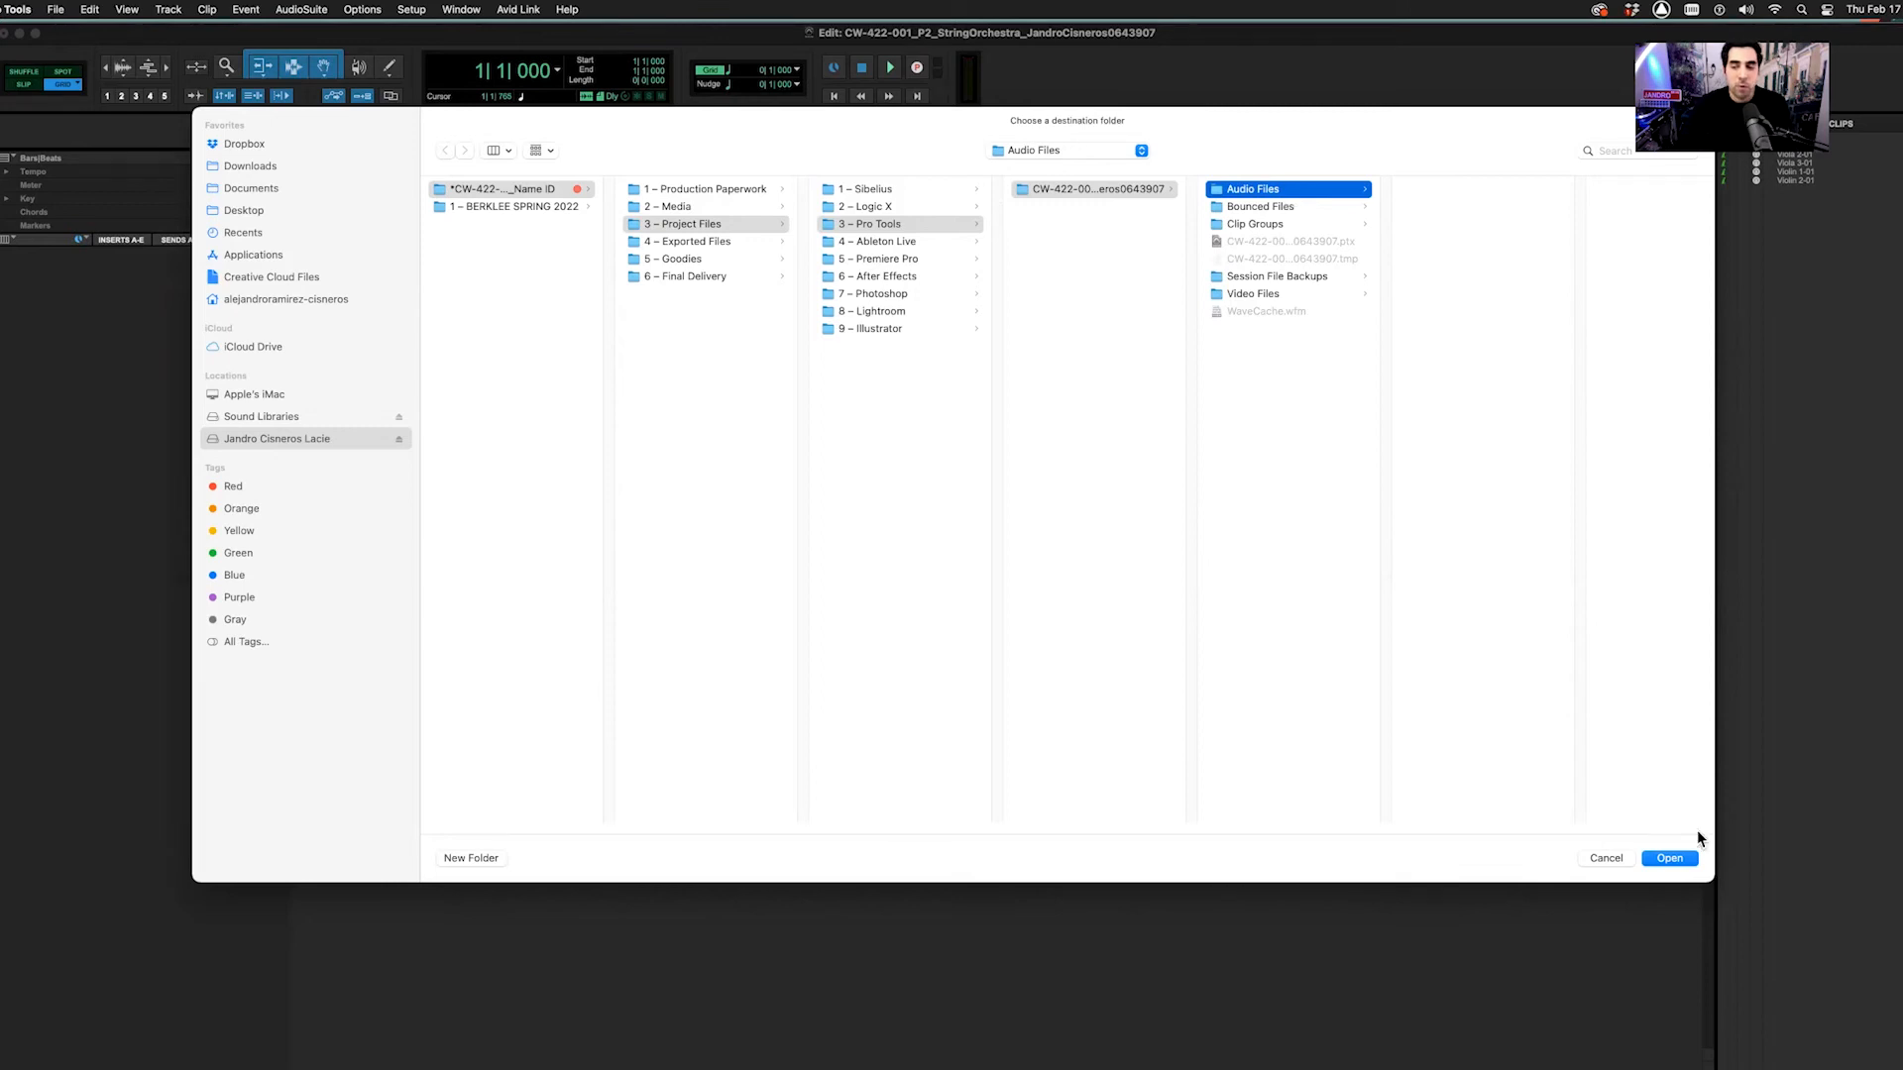
click(1678, 858)
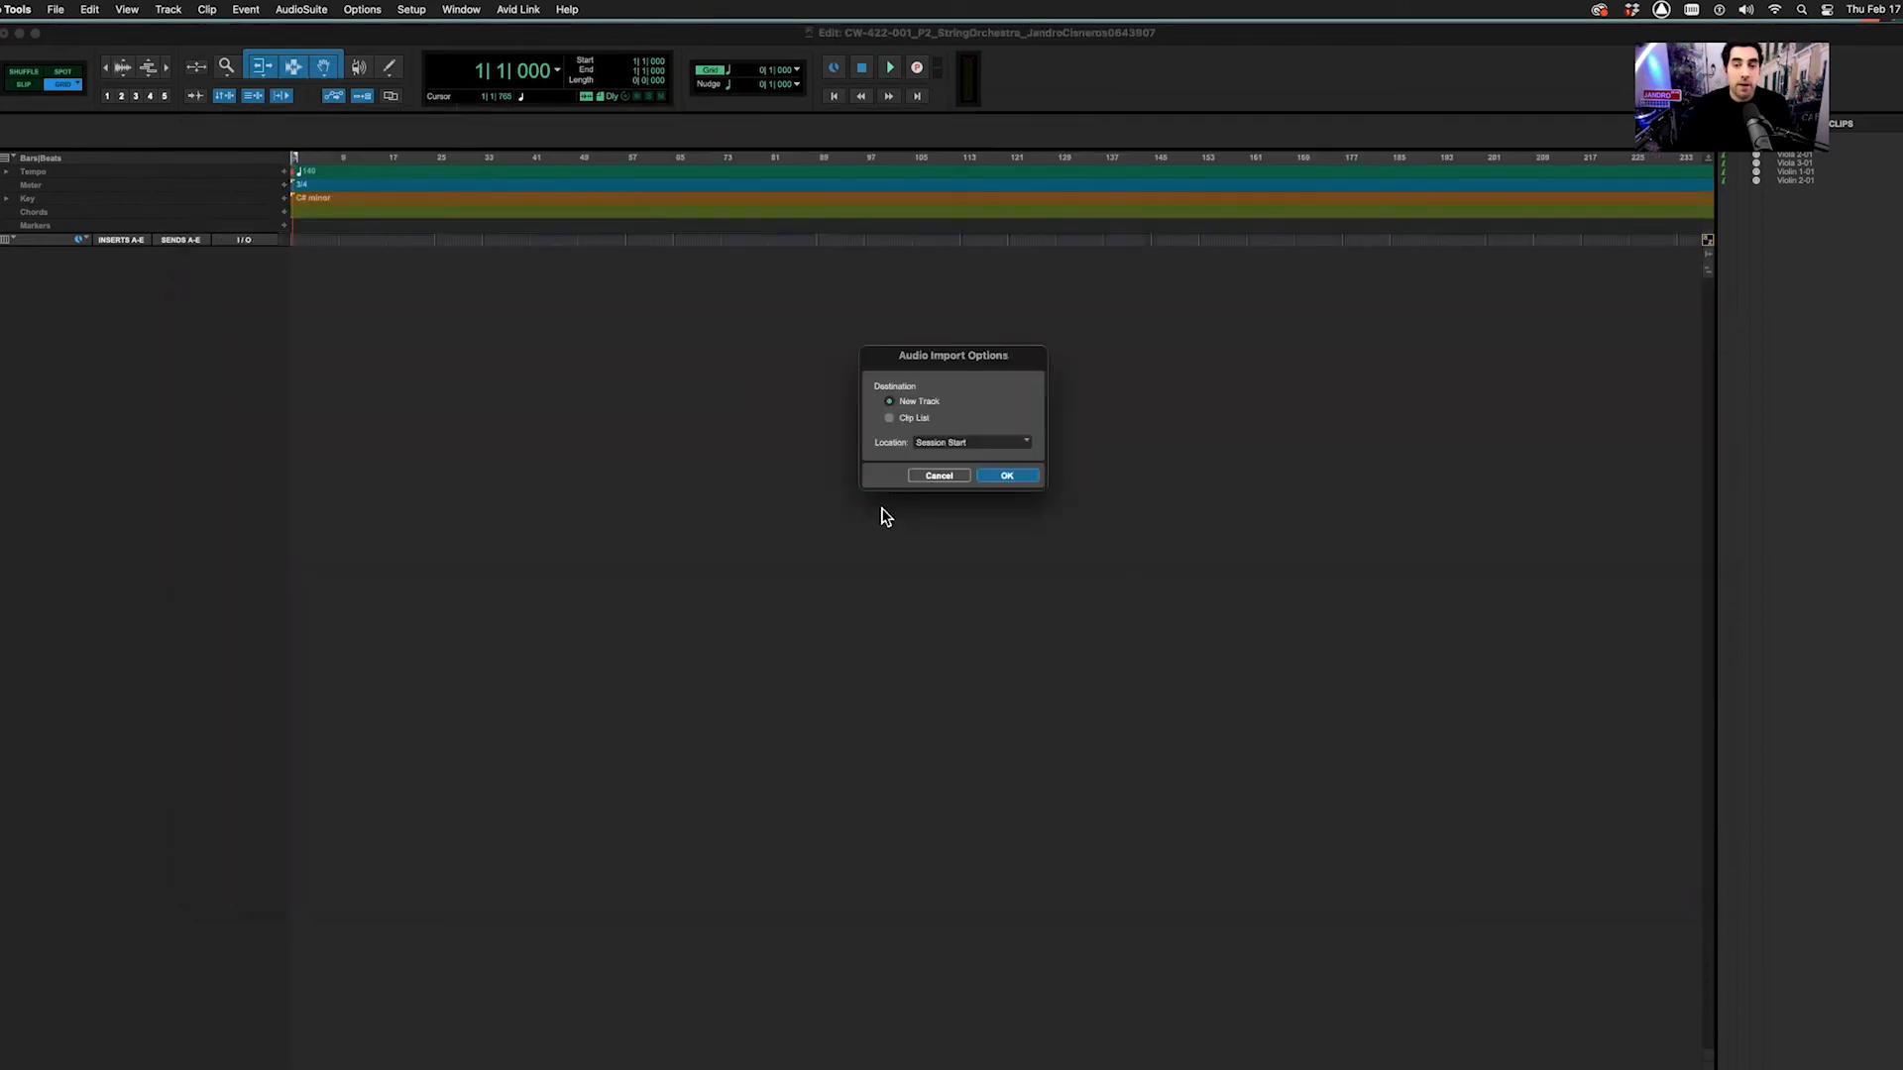
click(1003, 478)
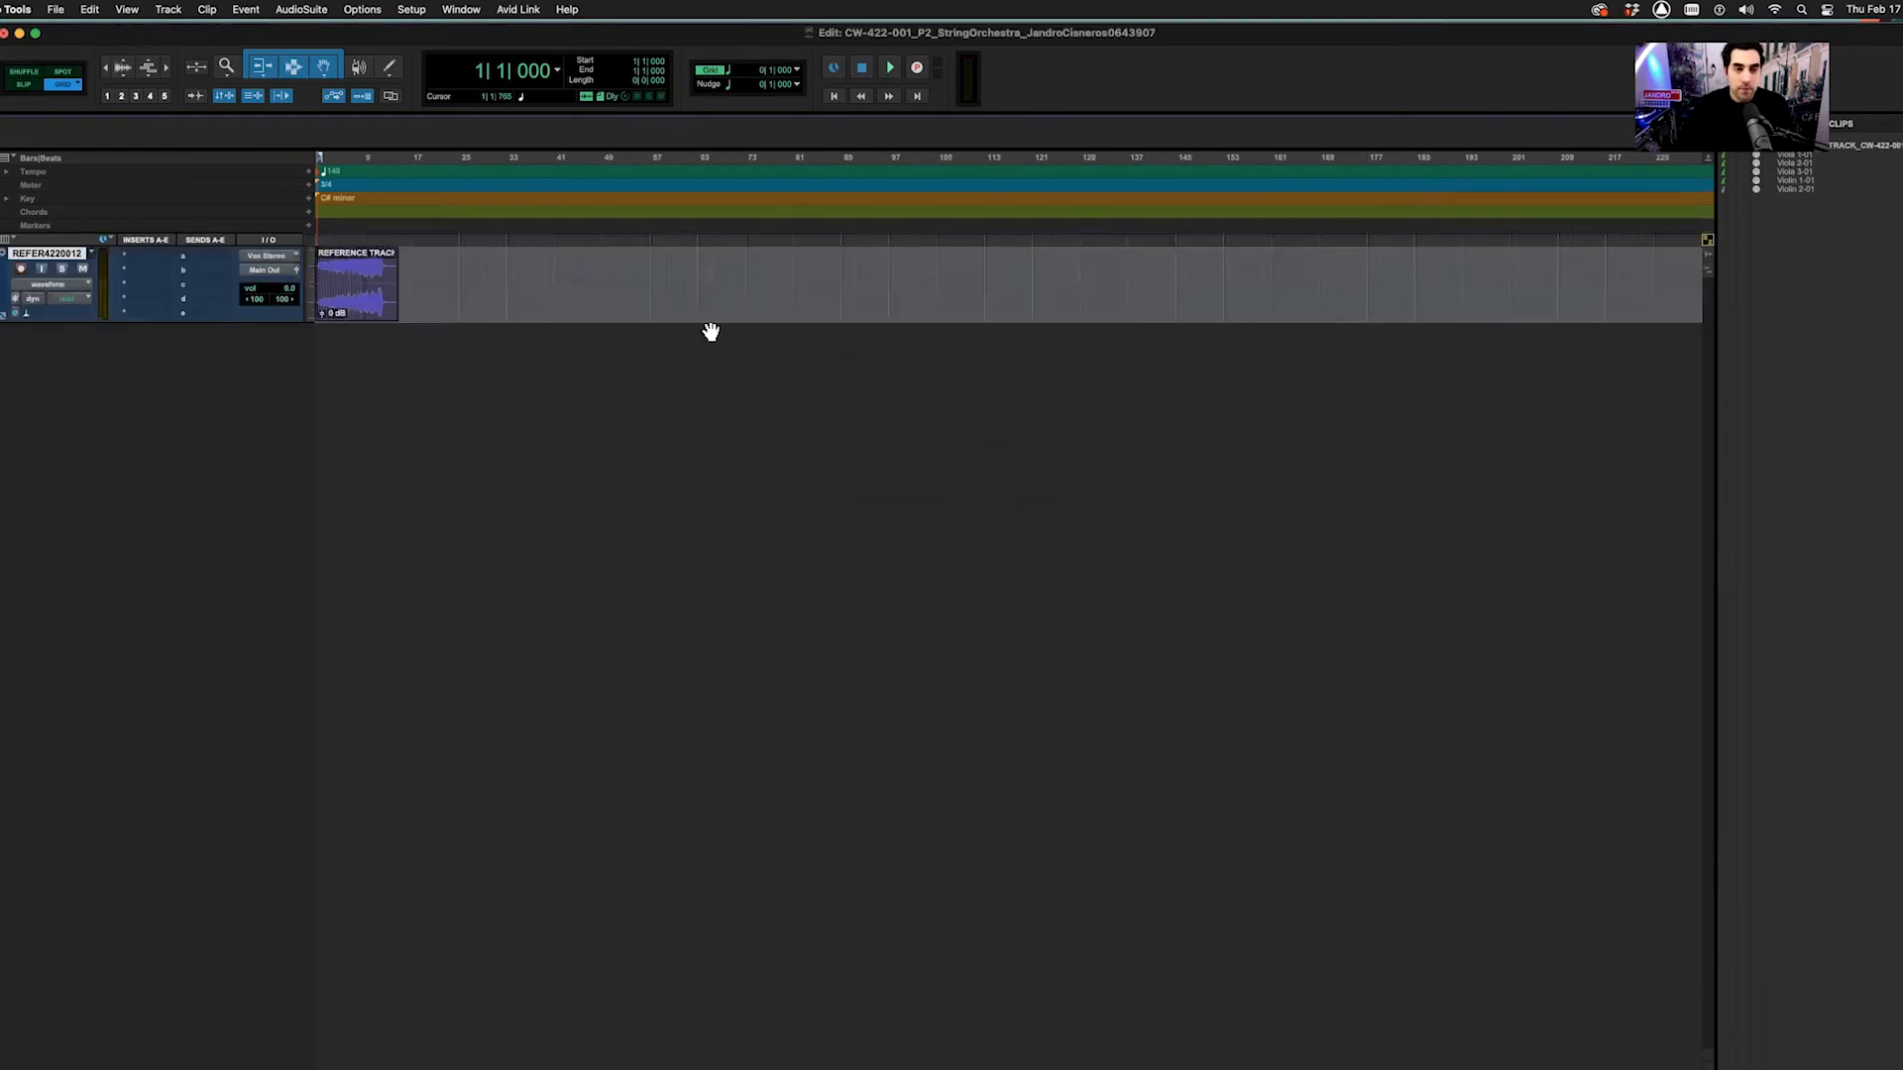
Zoom in on the reference clip and set its track height to Jumbo
key(super+bracketright)
key(super+bracketright)
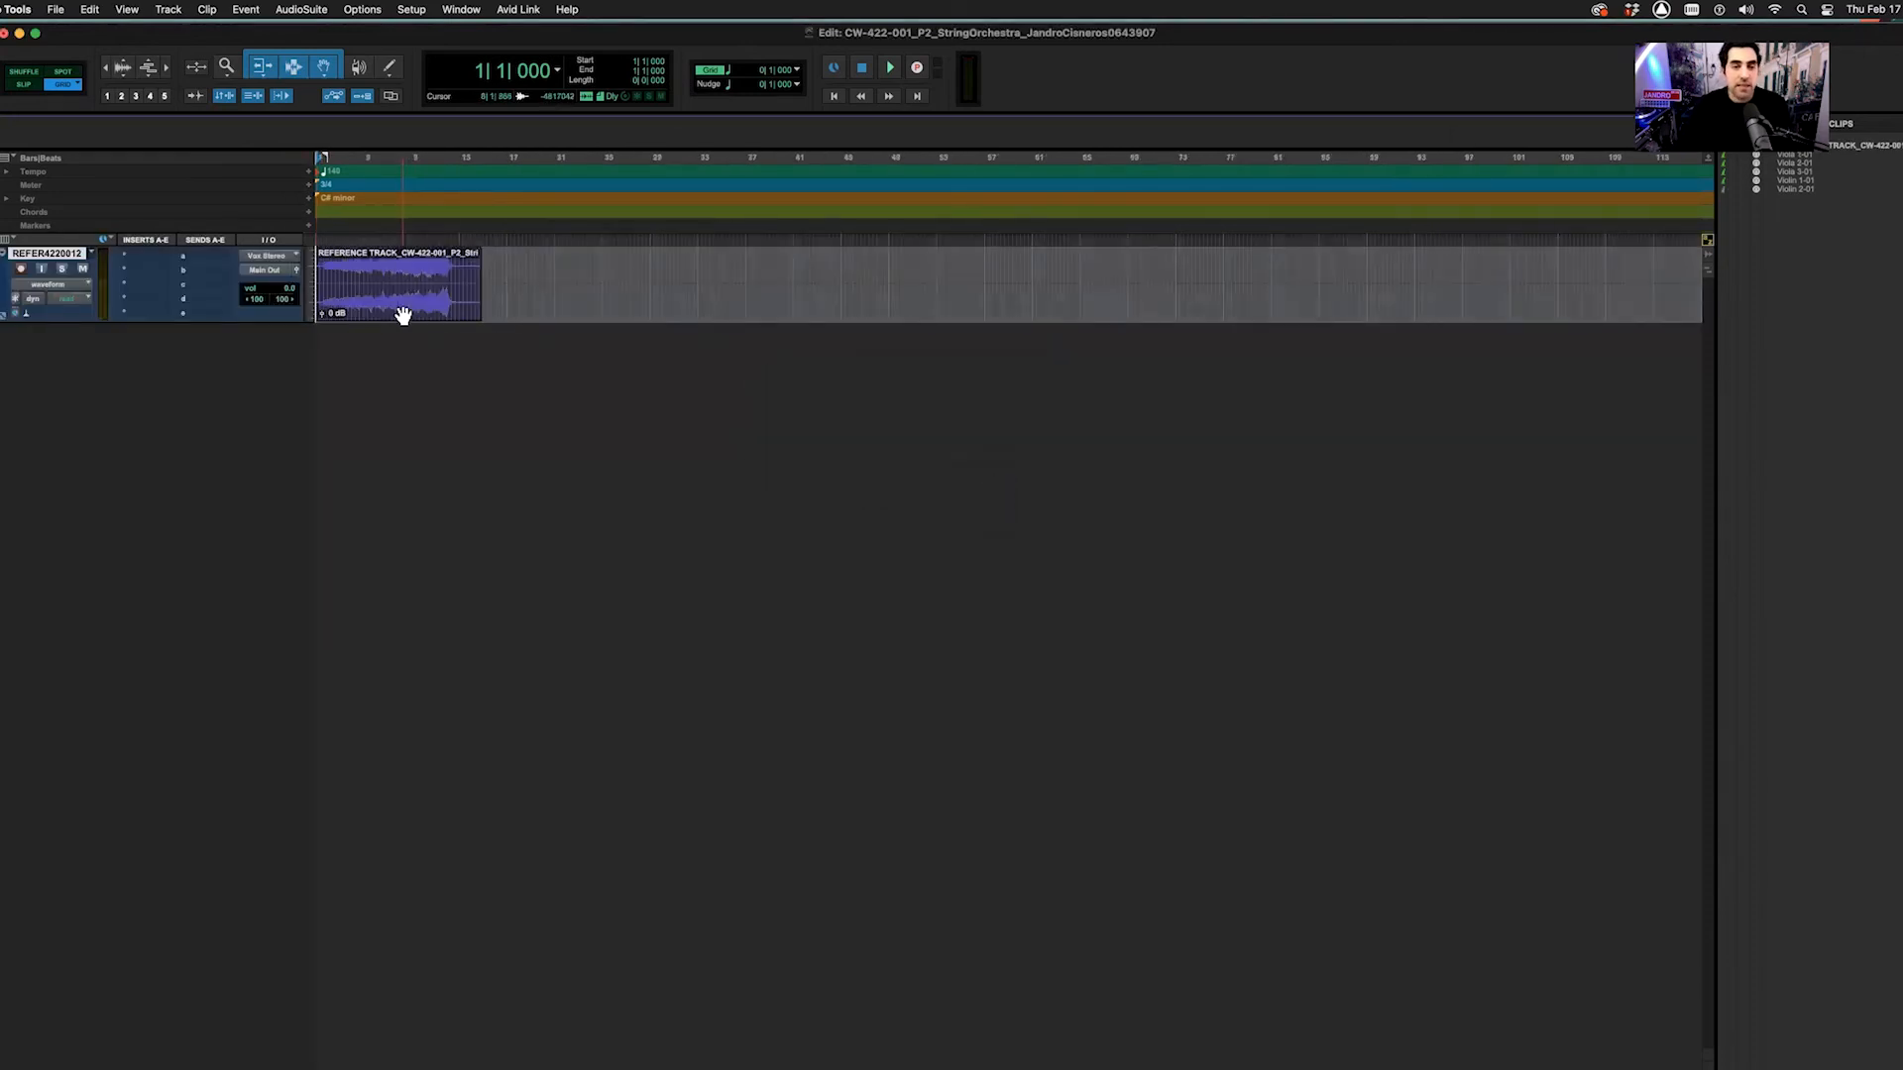
key(super+bracketright)
key(super+bracketright)
click(309, 300)
click(331, 316)
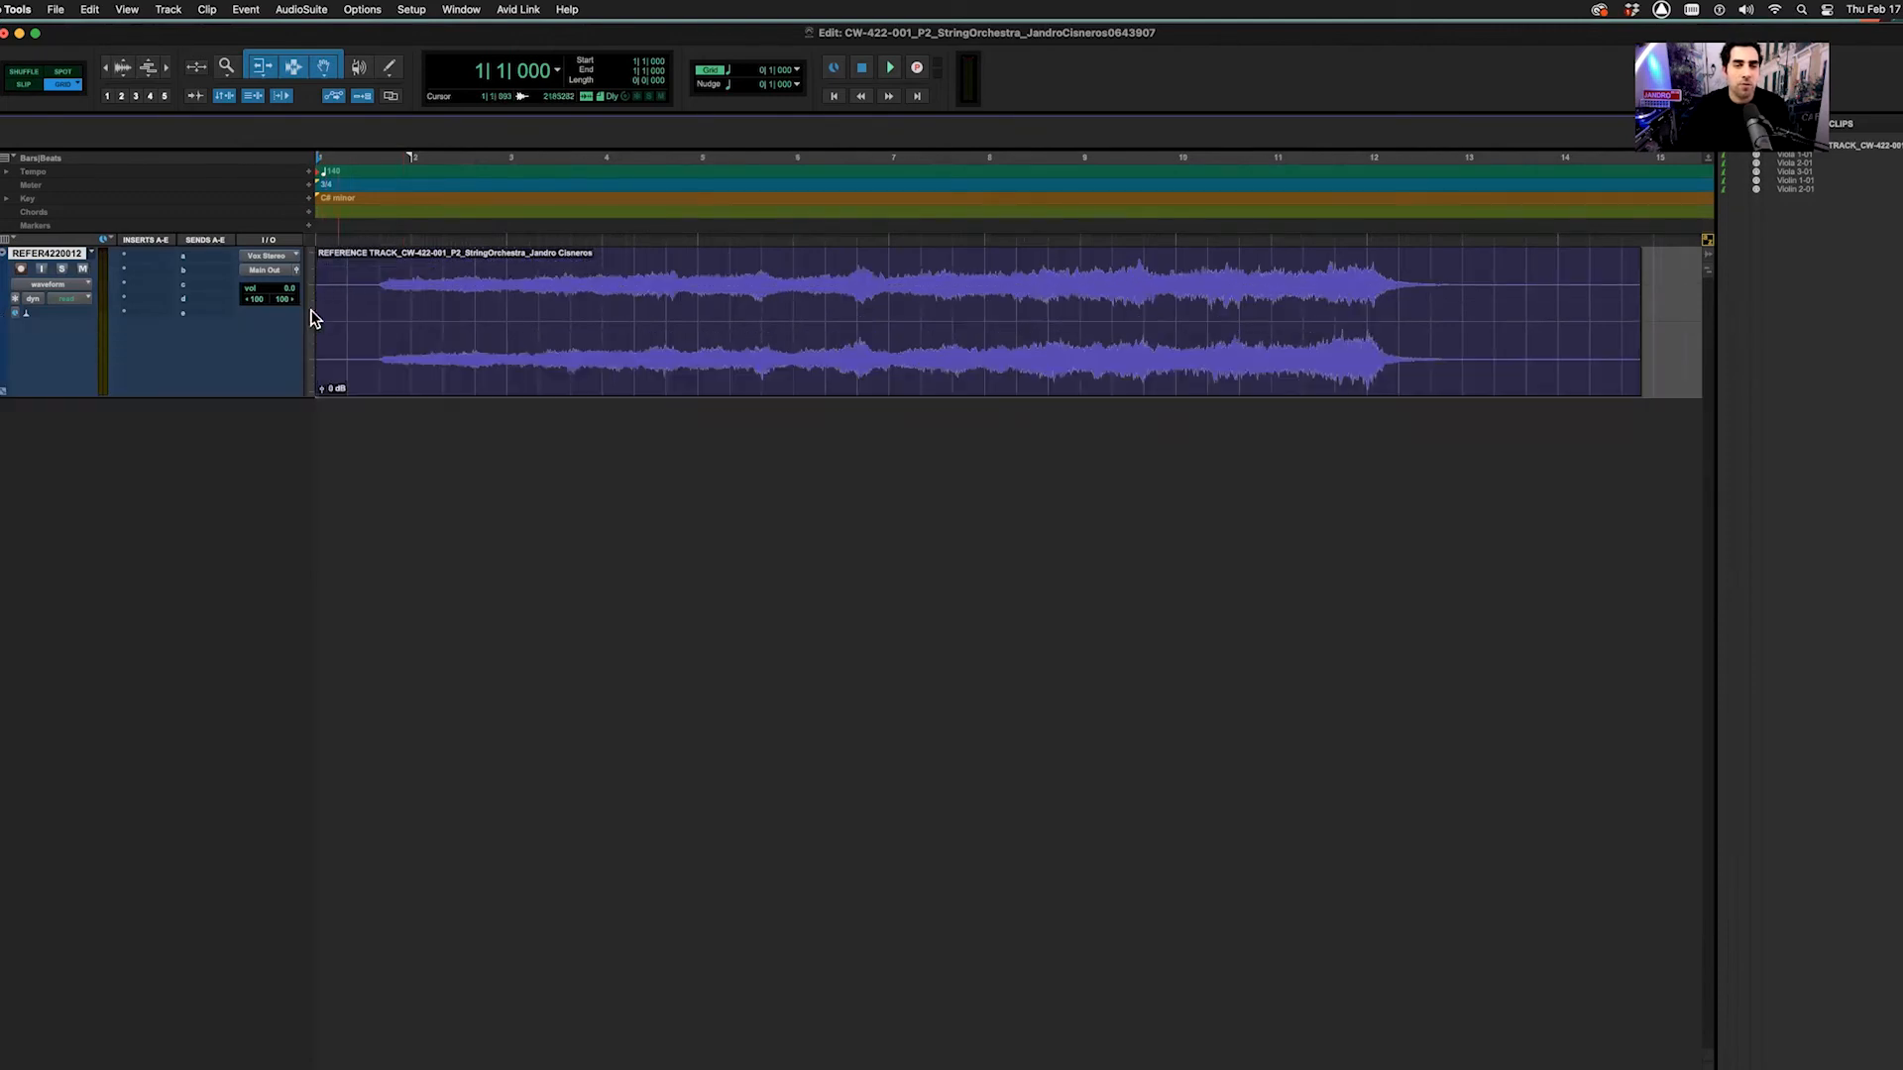
click(311, 316)
click(319, 330)
Audition the reference from bar 1|2 to about bar 13, then reopen the audio import chooser
click(361, 289)
key(space)
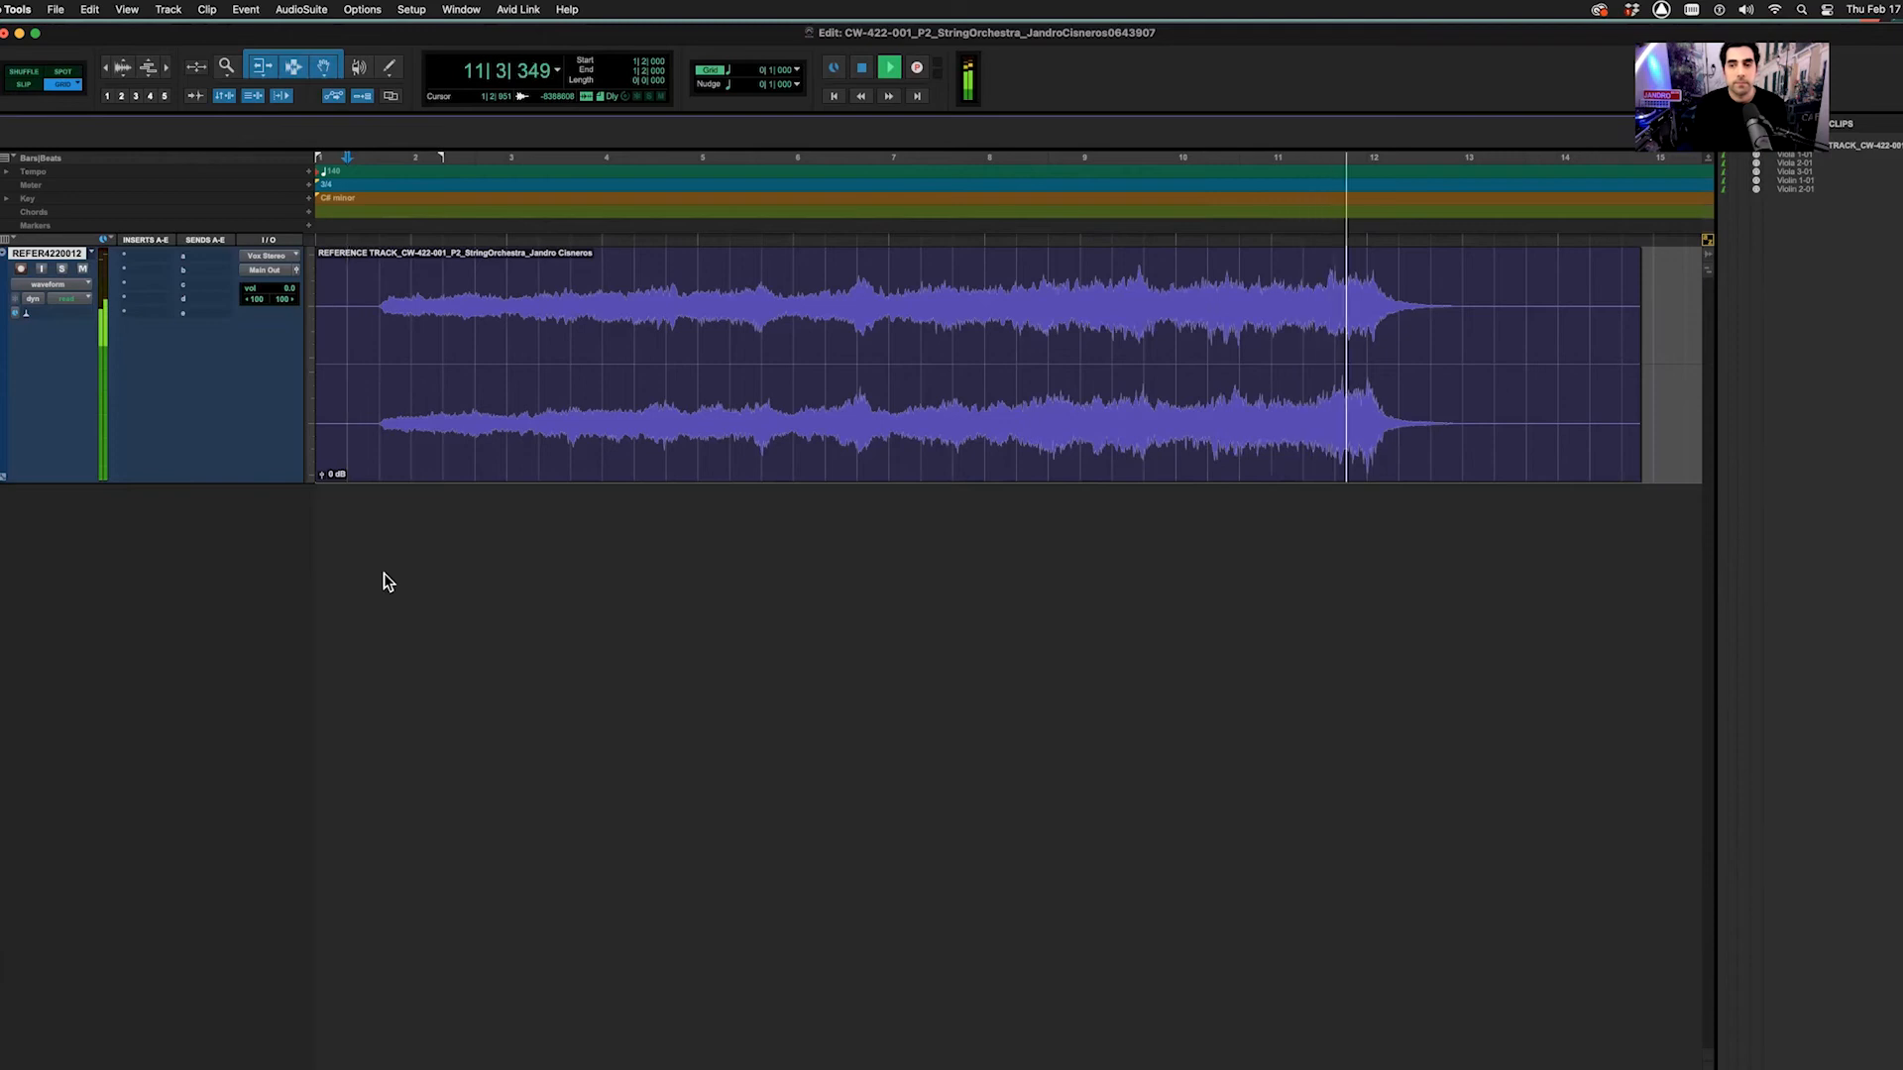
key(space)
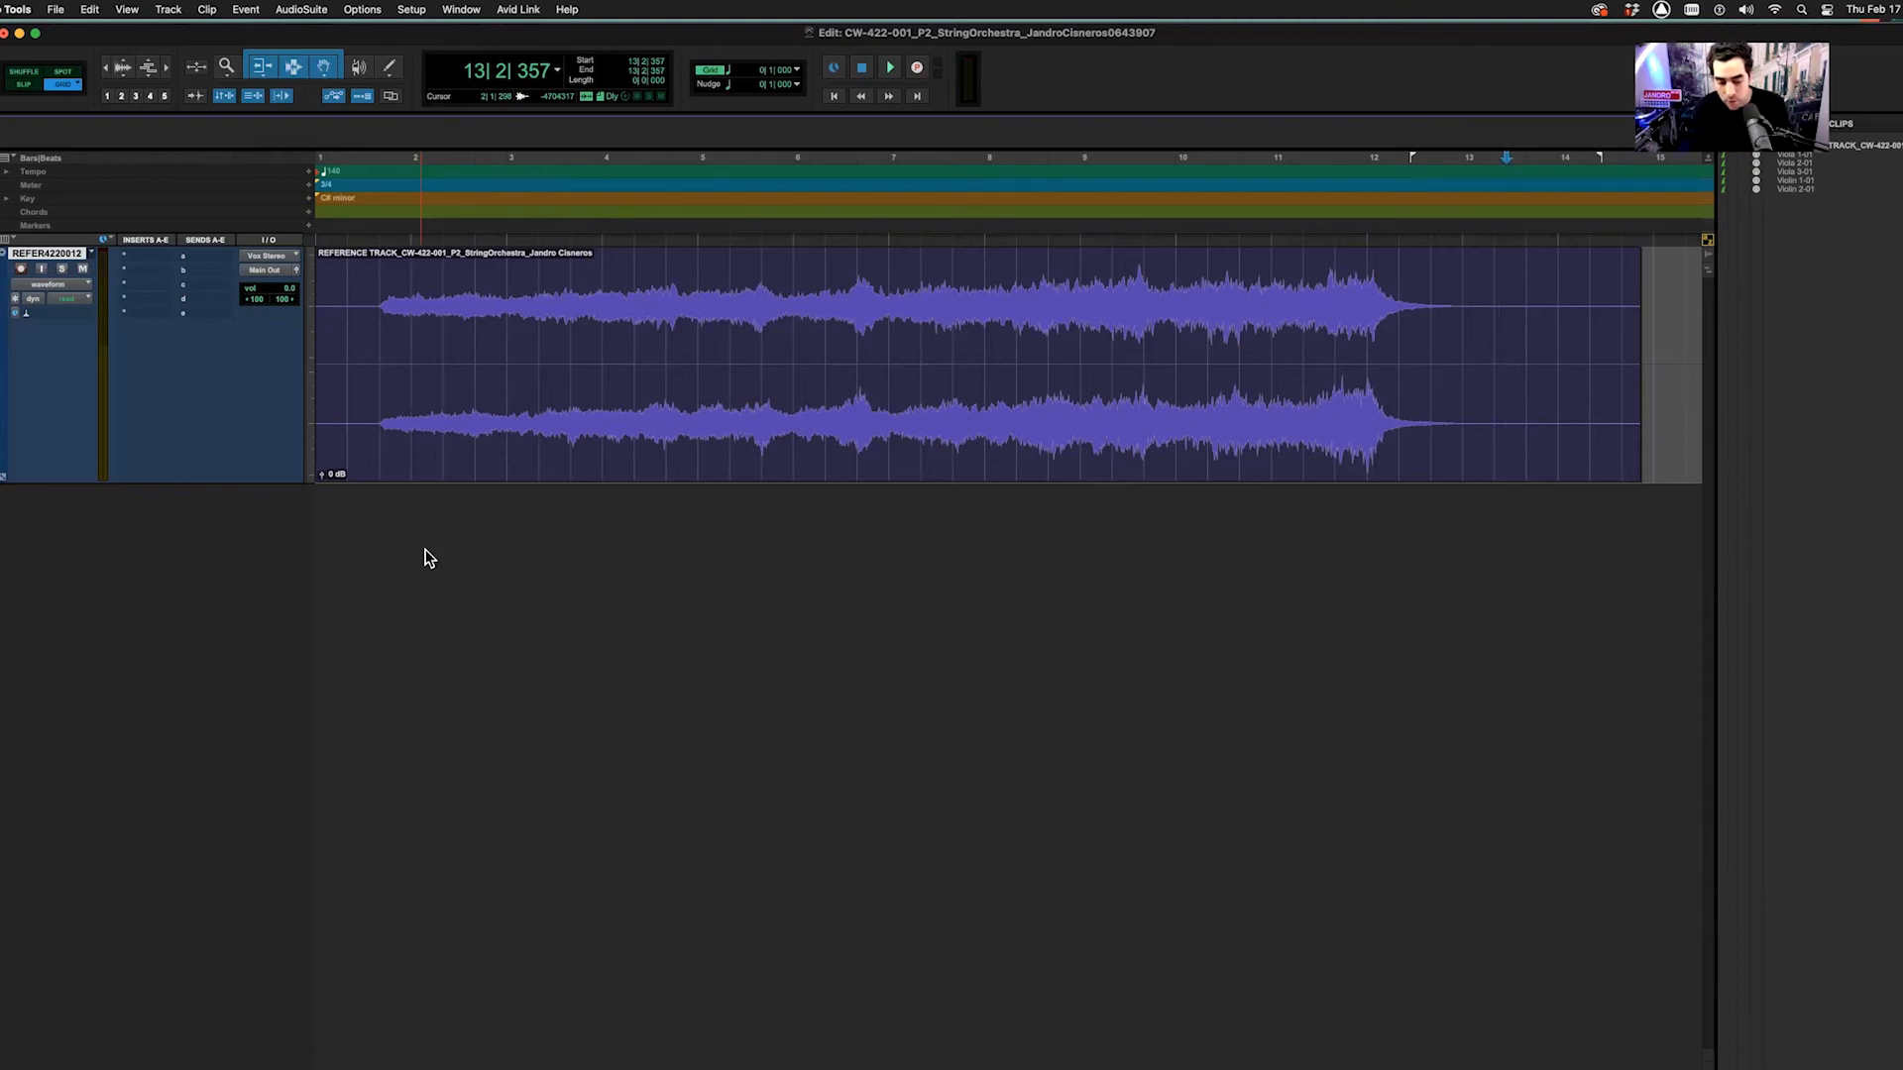
key(super+shift+i)
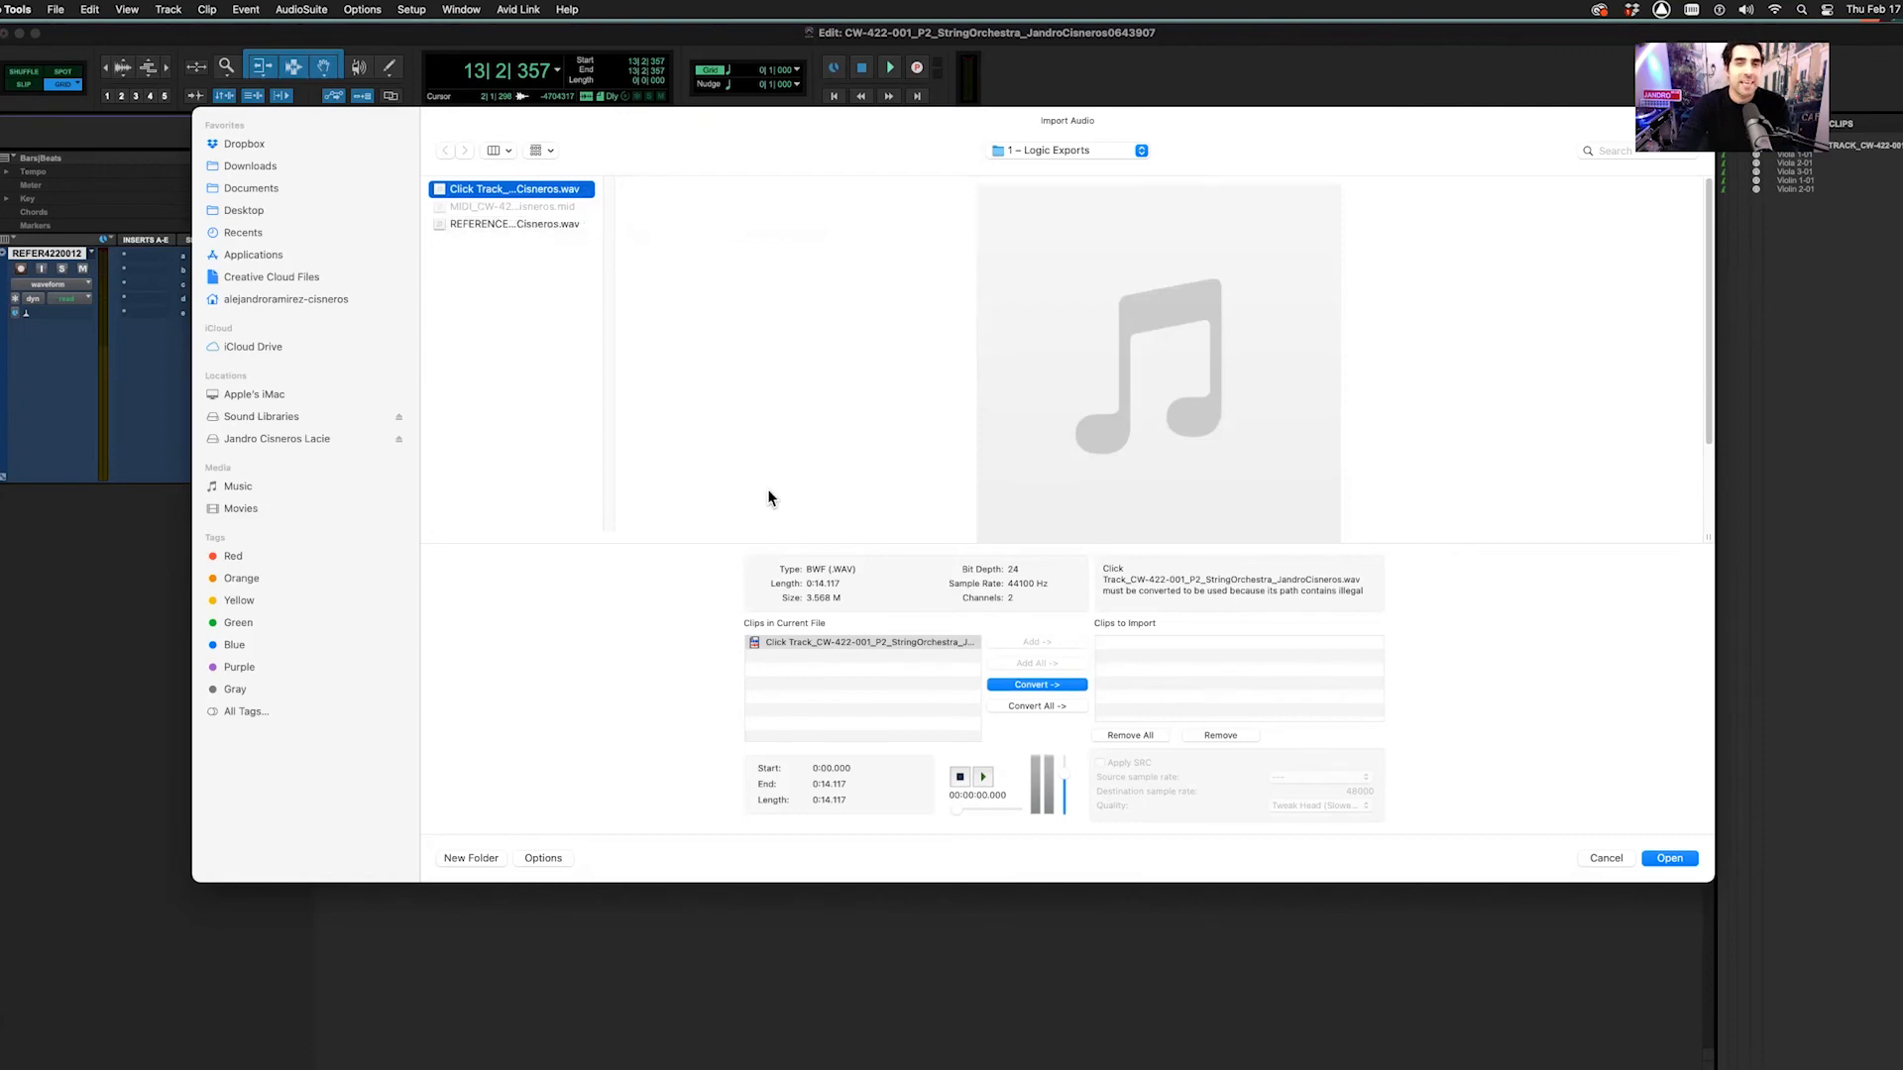
Import the Click Track WAV into Audio Files on a new track, move it above Reference, and solo it
click(1037, 685)
click(1668, 860)
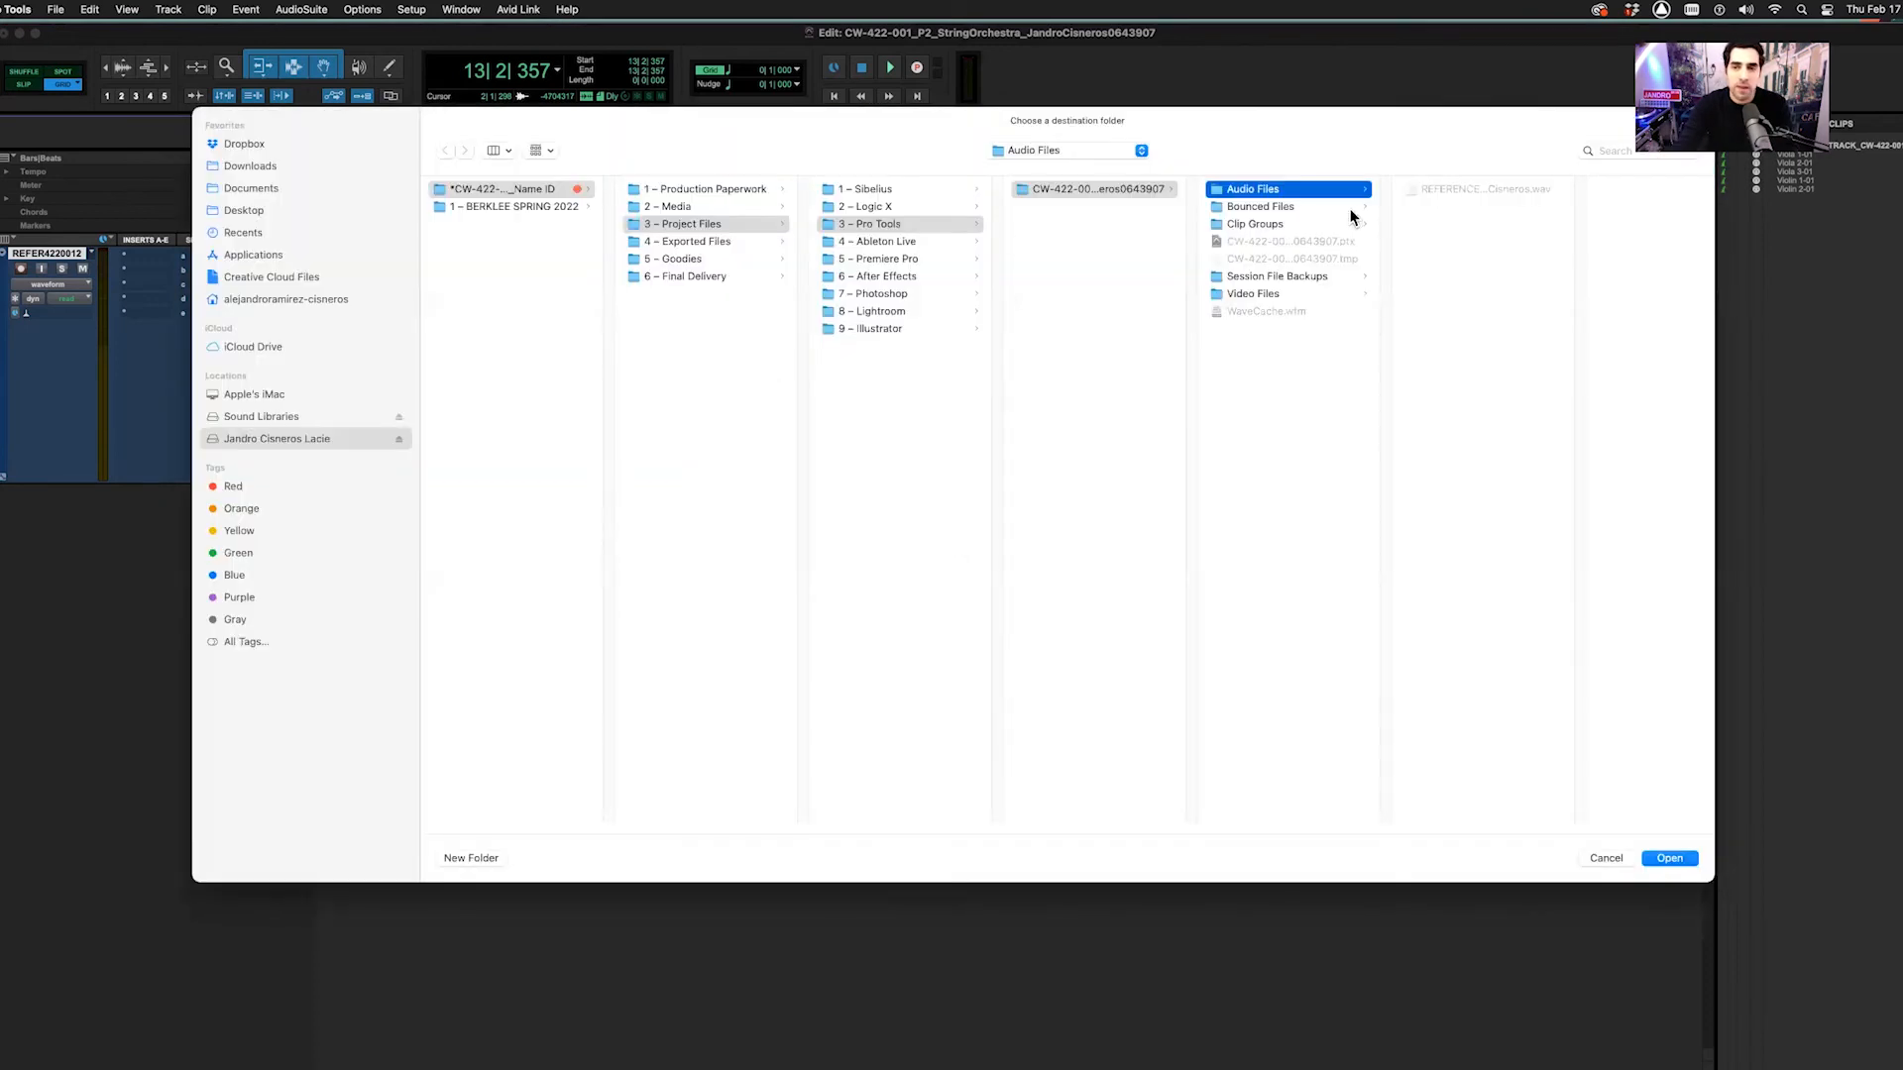
click(1668, 859)
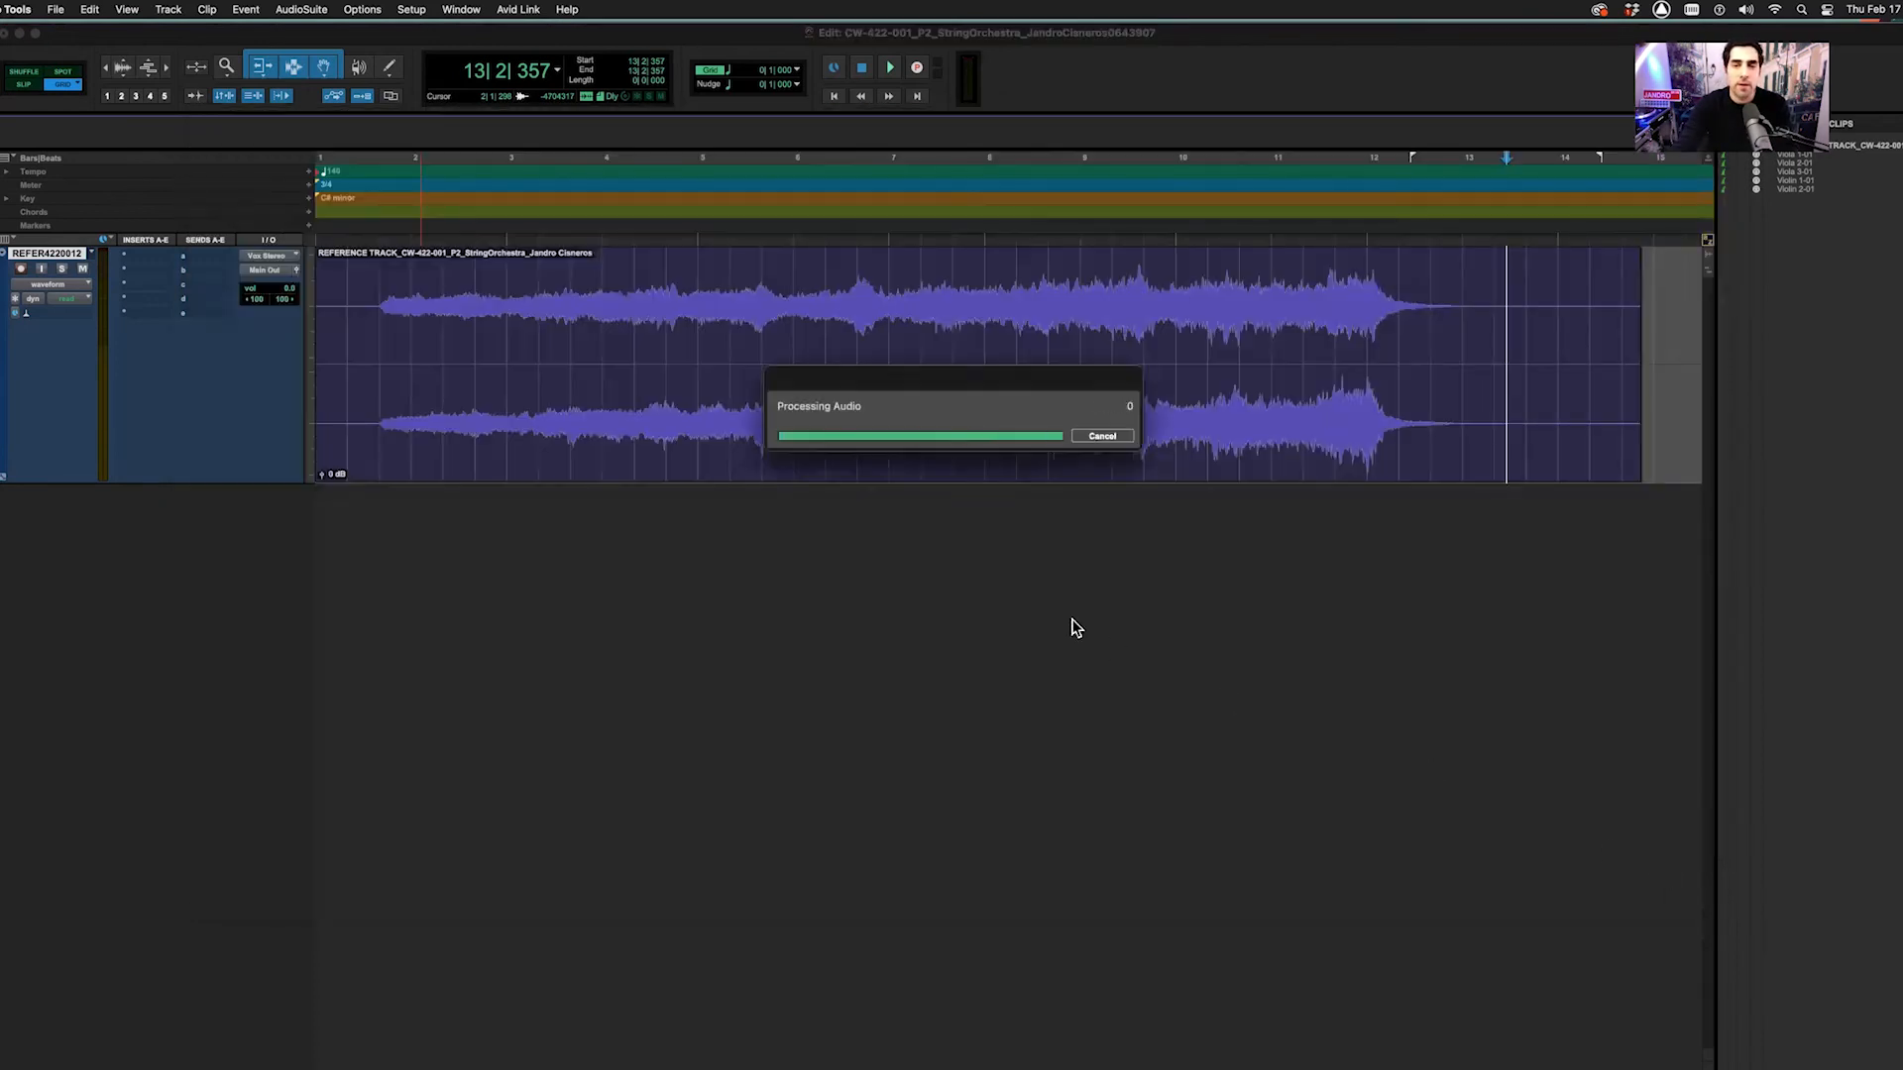
click(1004, 476)
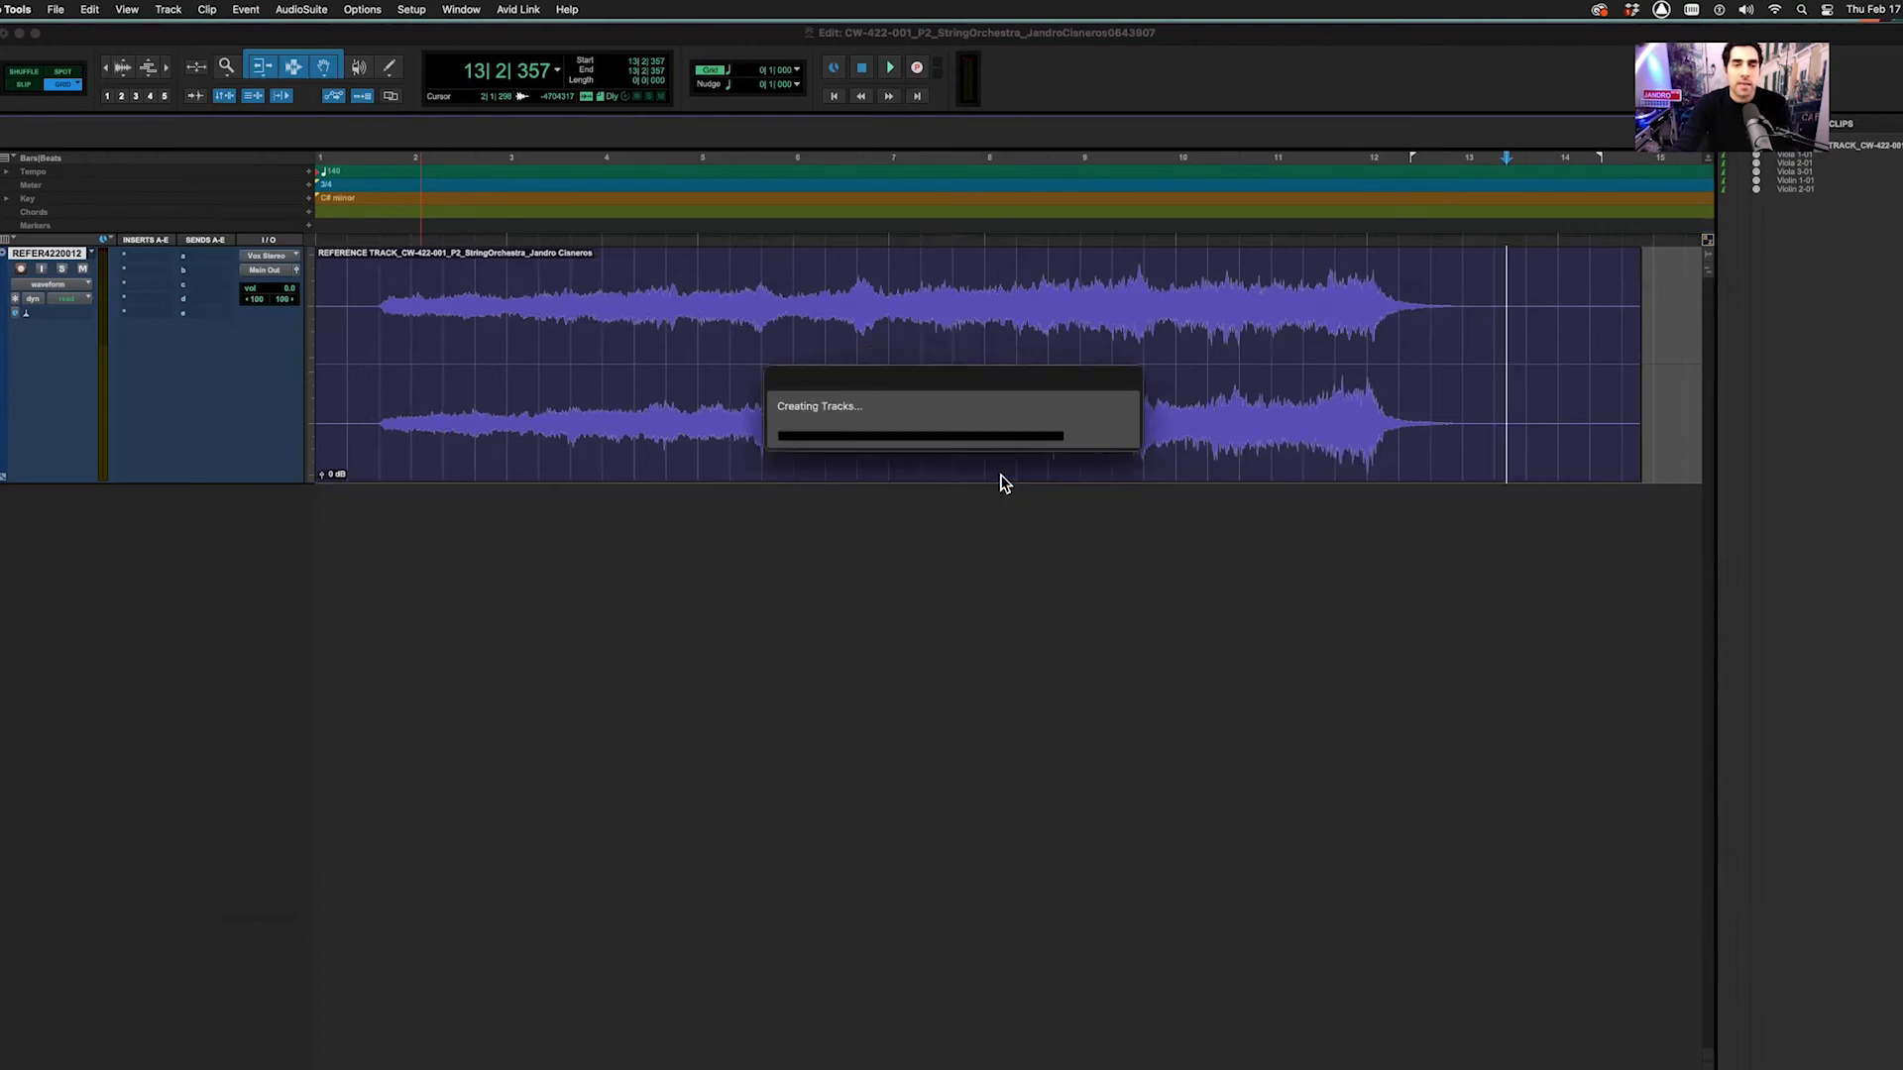
drag(40, 492, 35, 273)
click(61, 268)
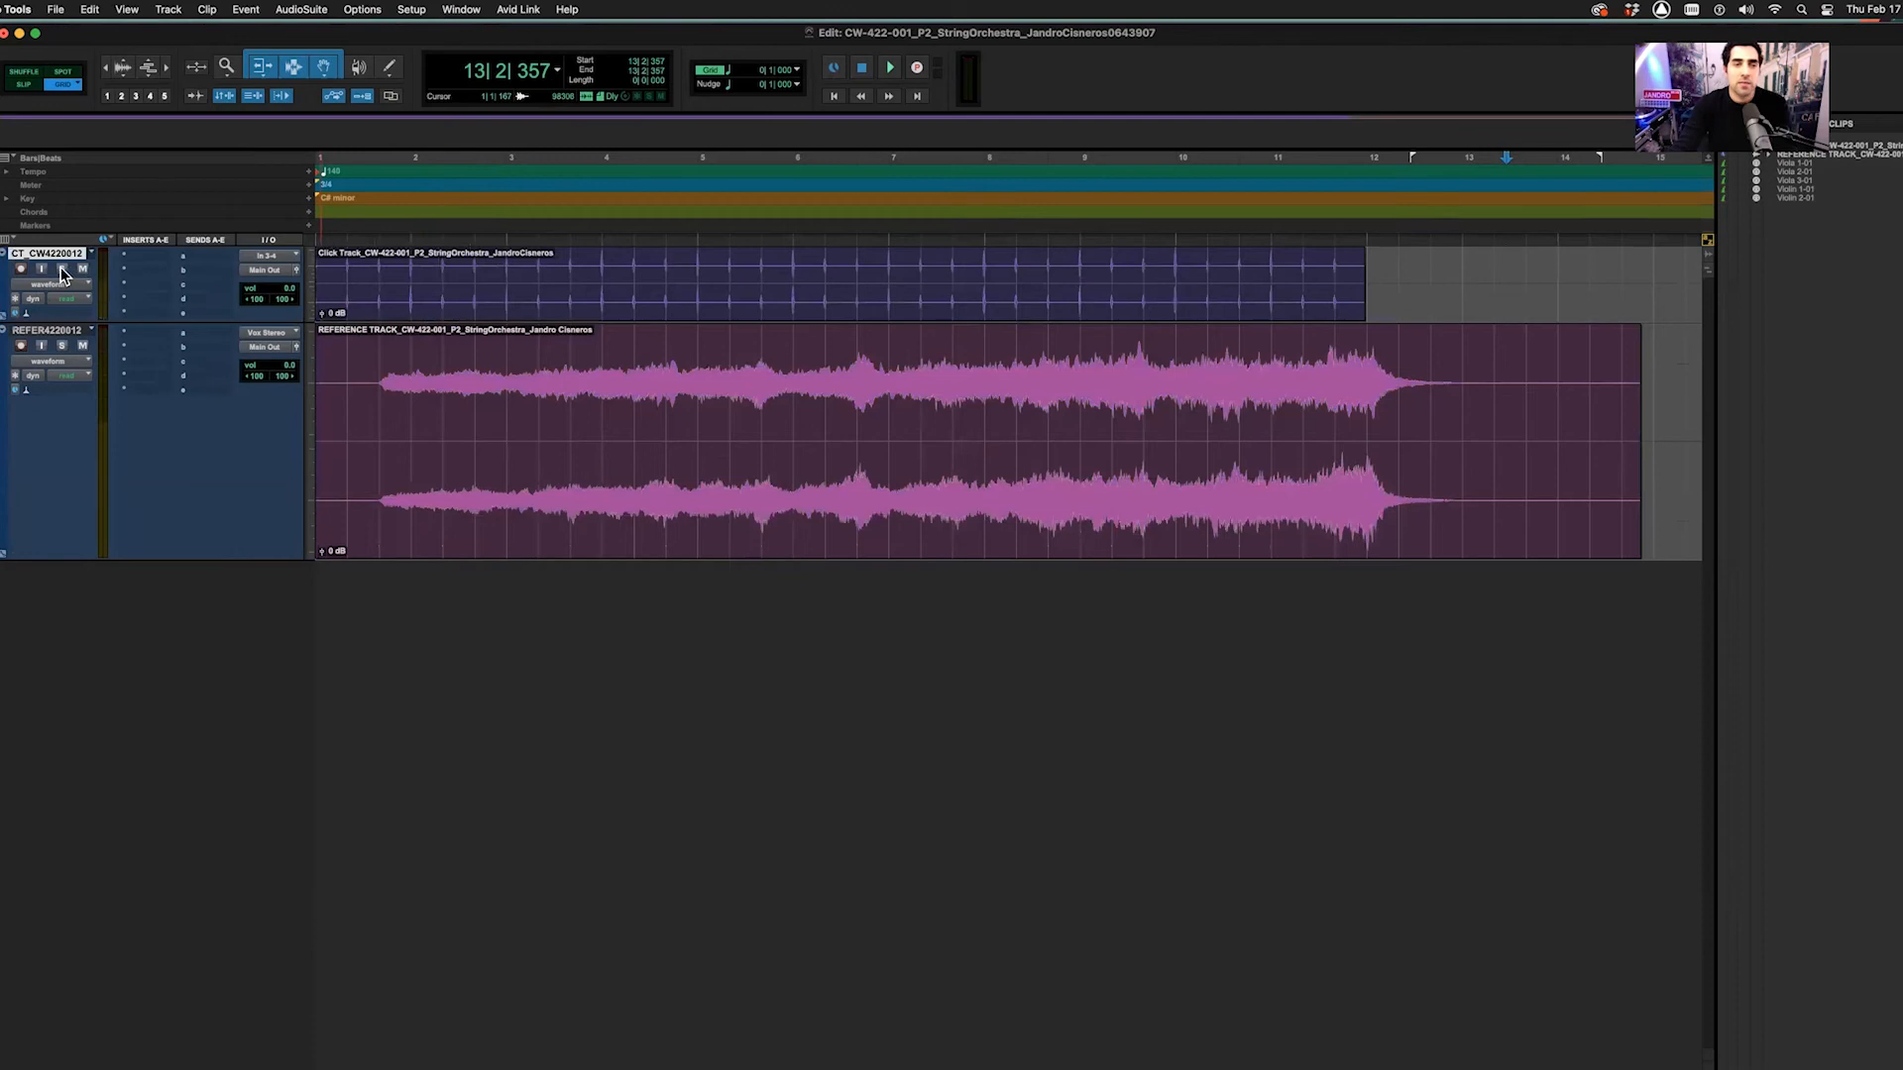
Play the session from the start, then unsolo and mute the Click Track
key(Return)
key(space)
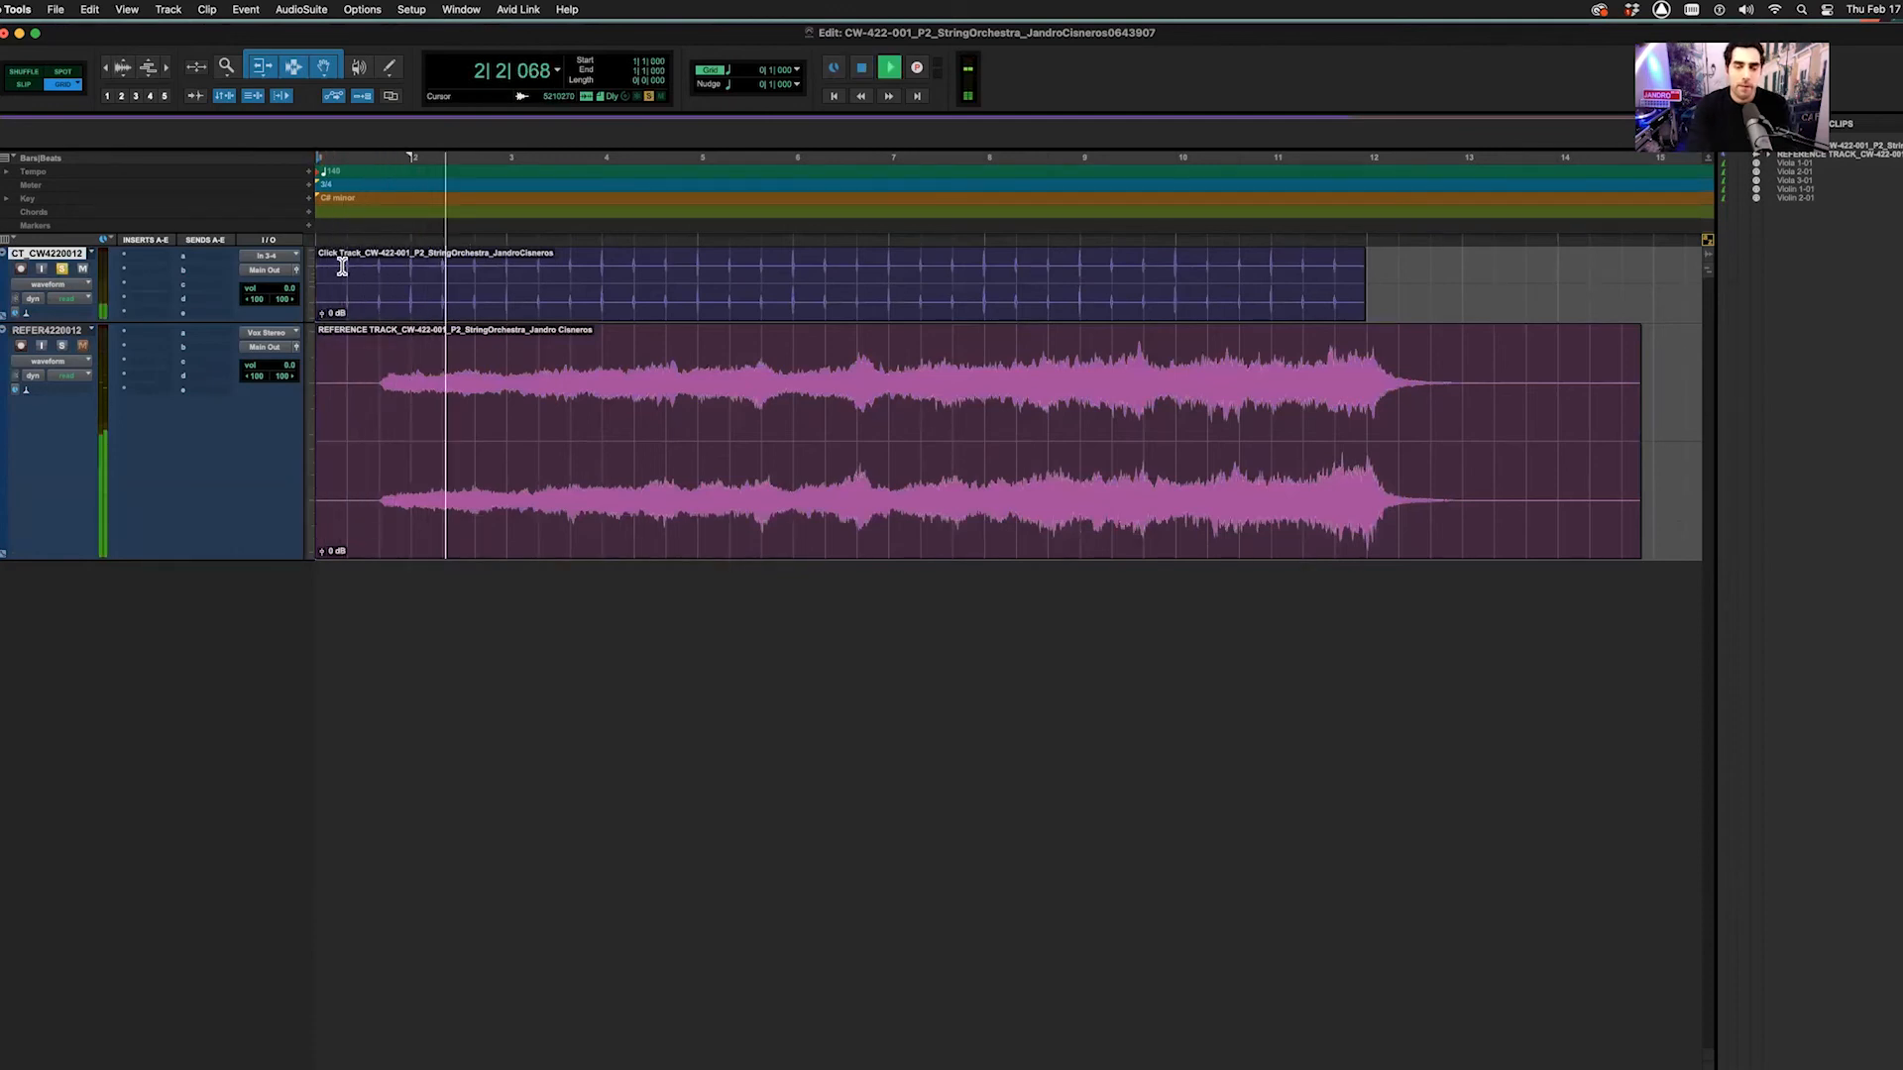
key(space)
click(363, 278)
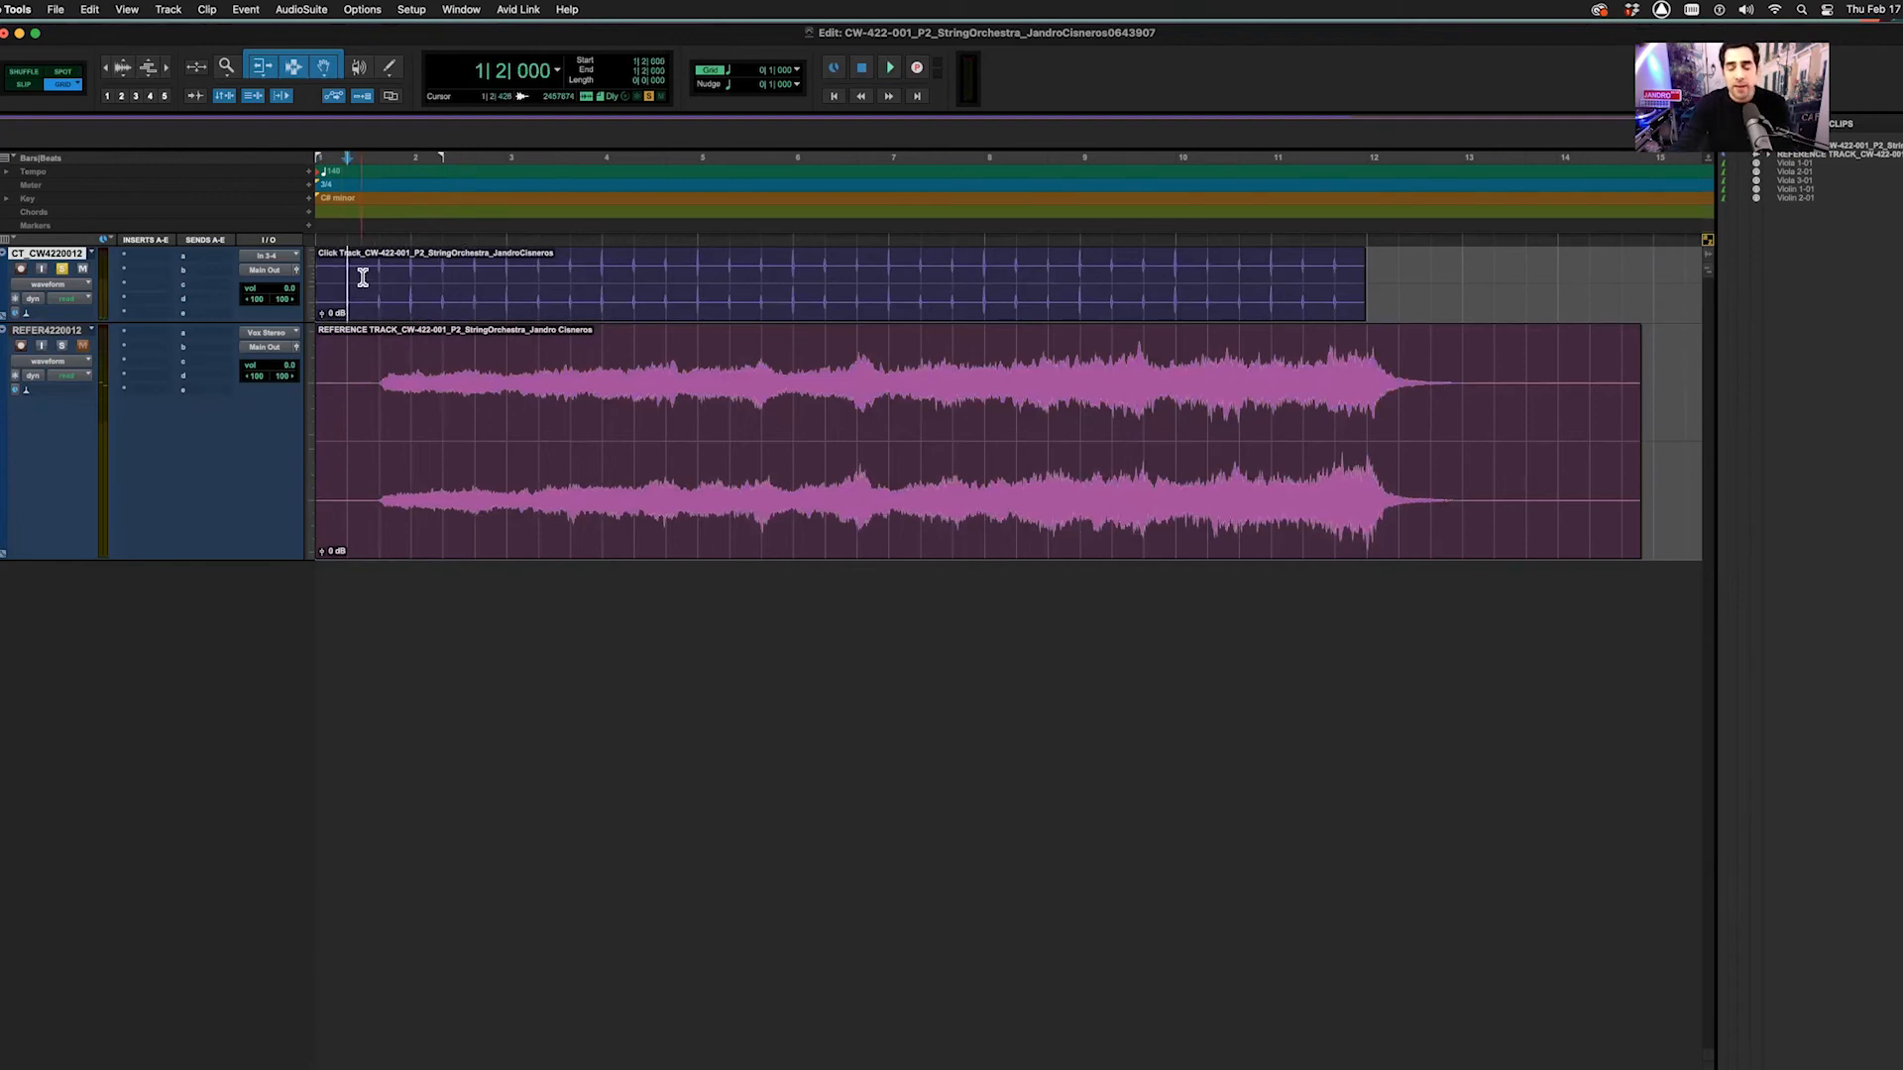
key(Return)
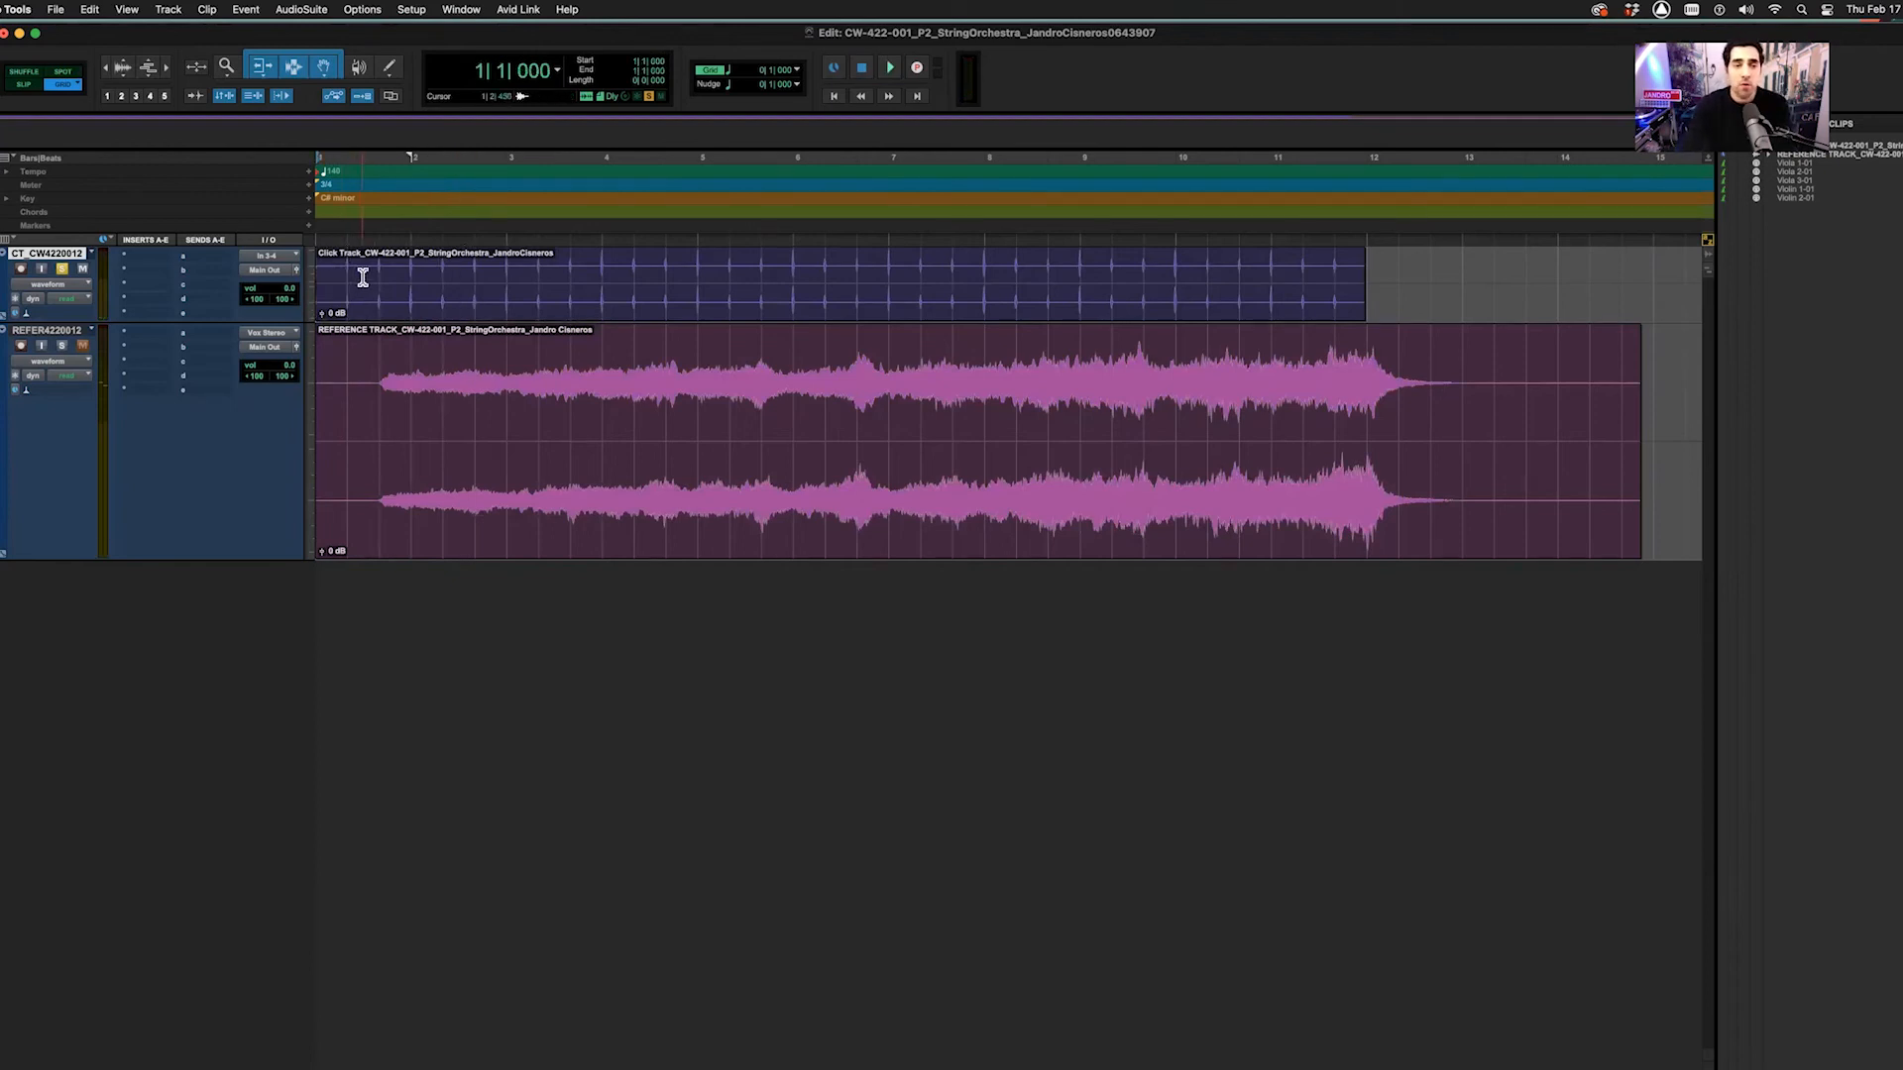
click(62, 270)
click(82, 270)
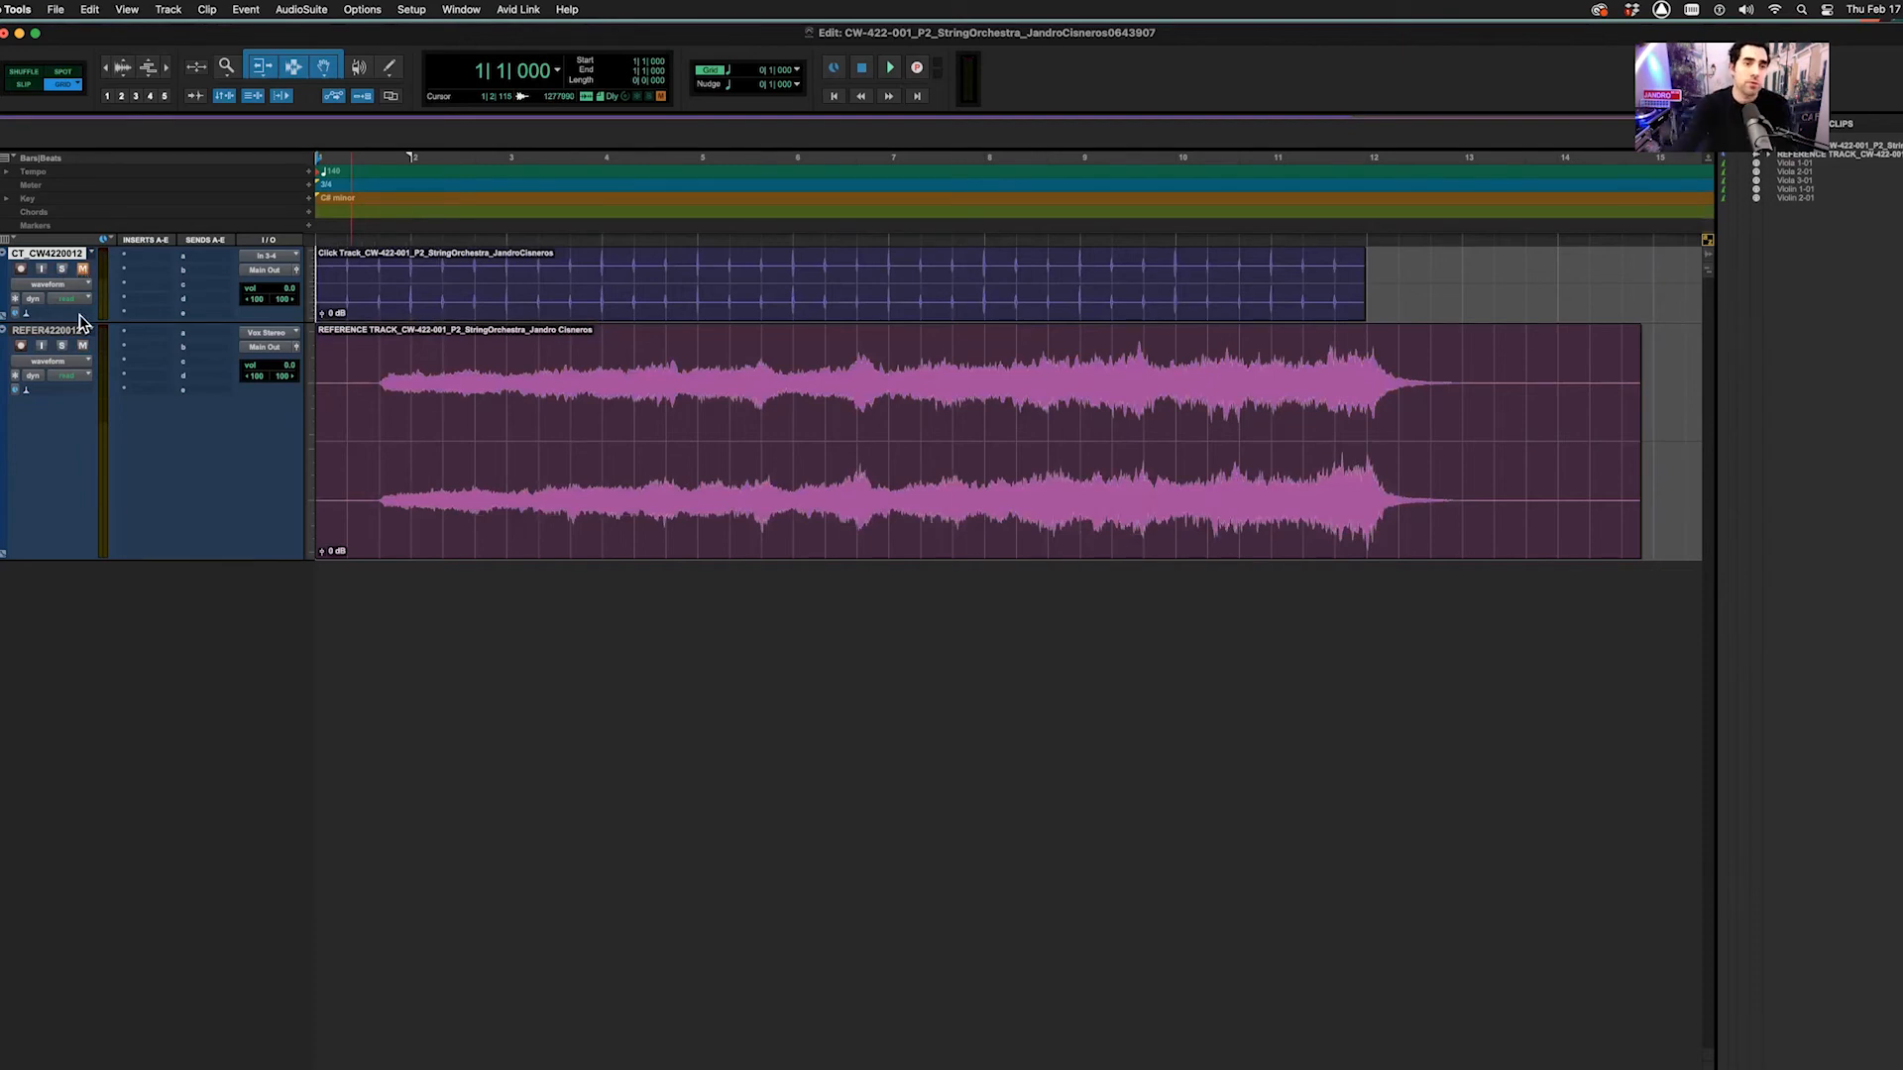
Set both tracks to Large height, colour the click audio green and the reference pink-red
click(312, 397)
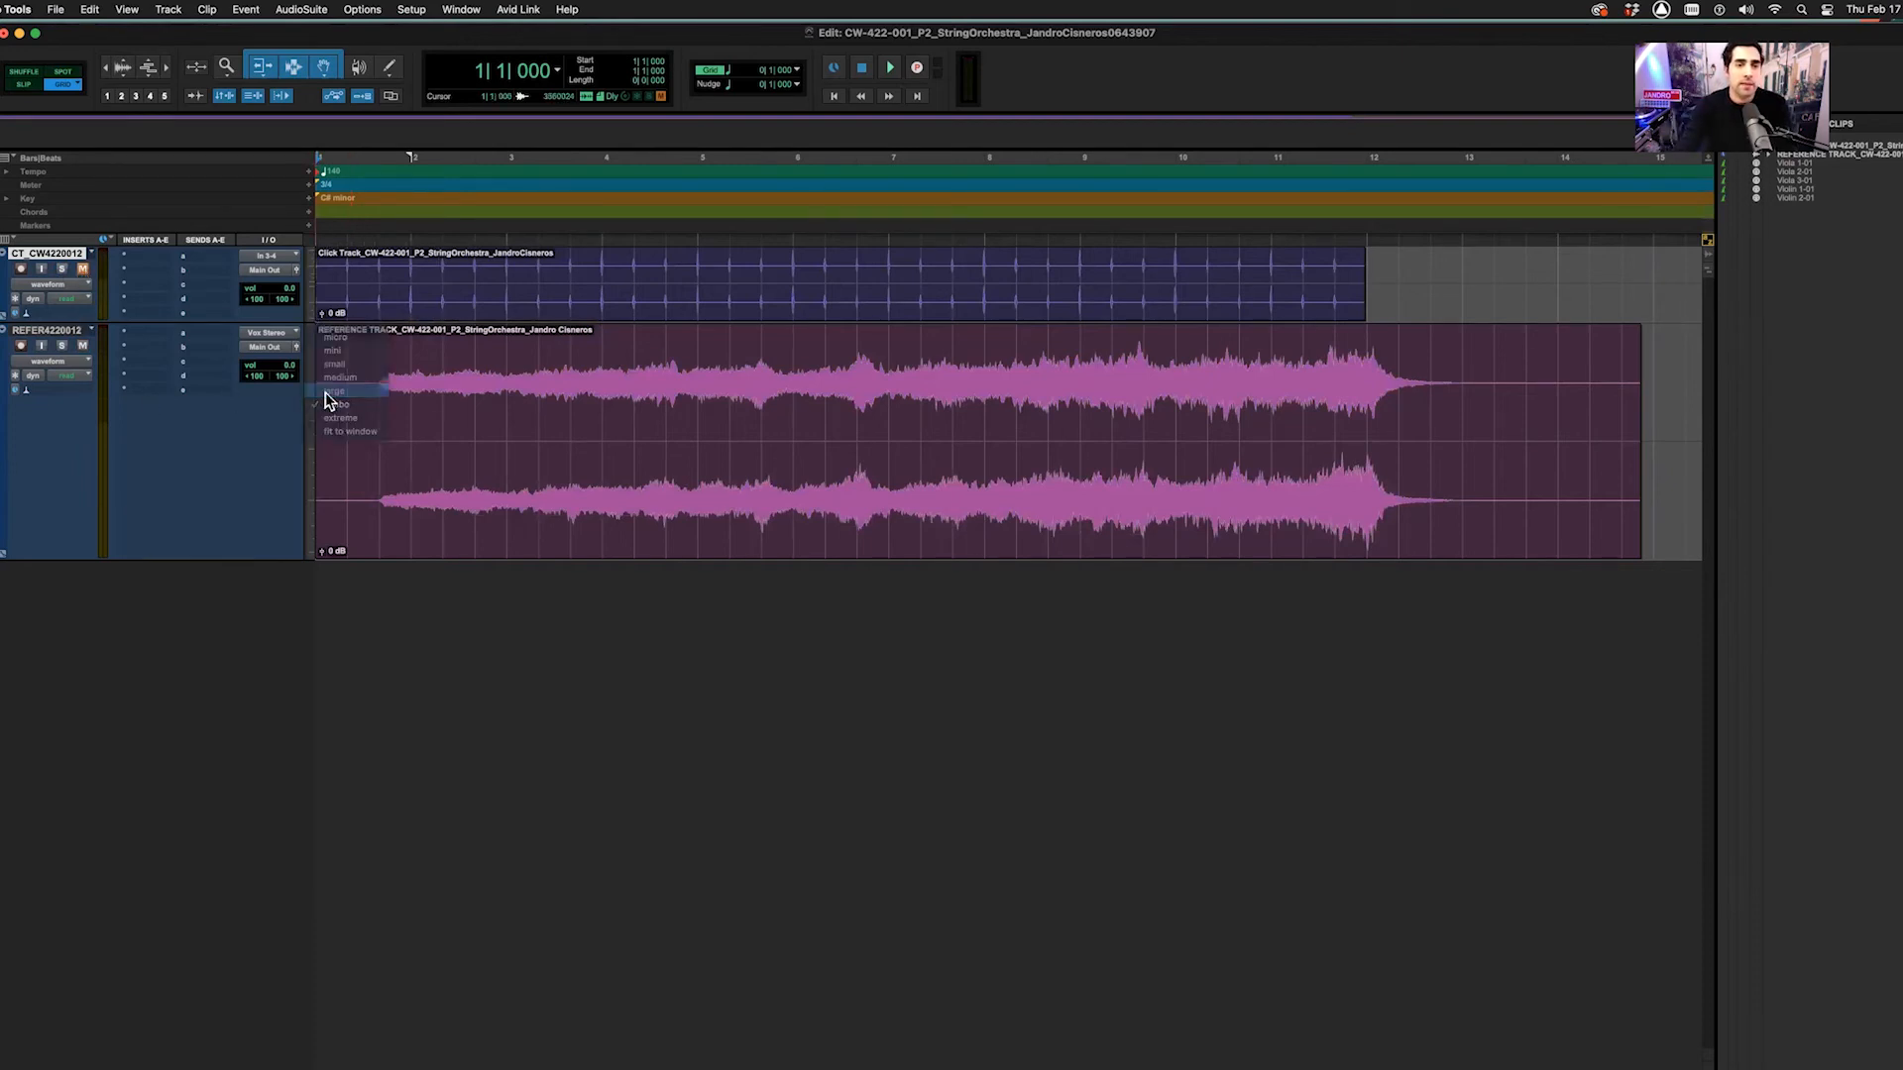
alt+click(327, 392)
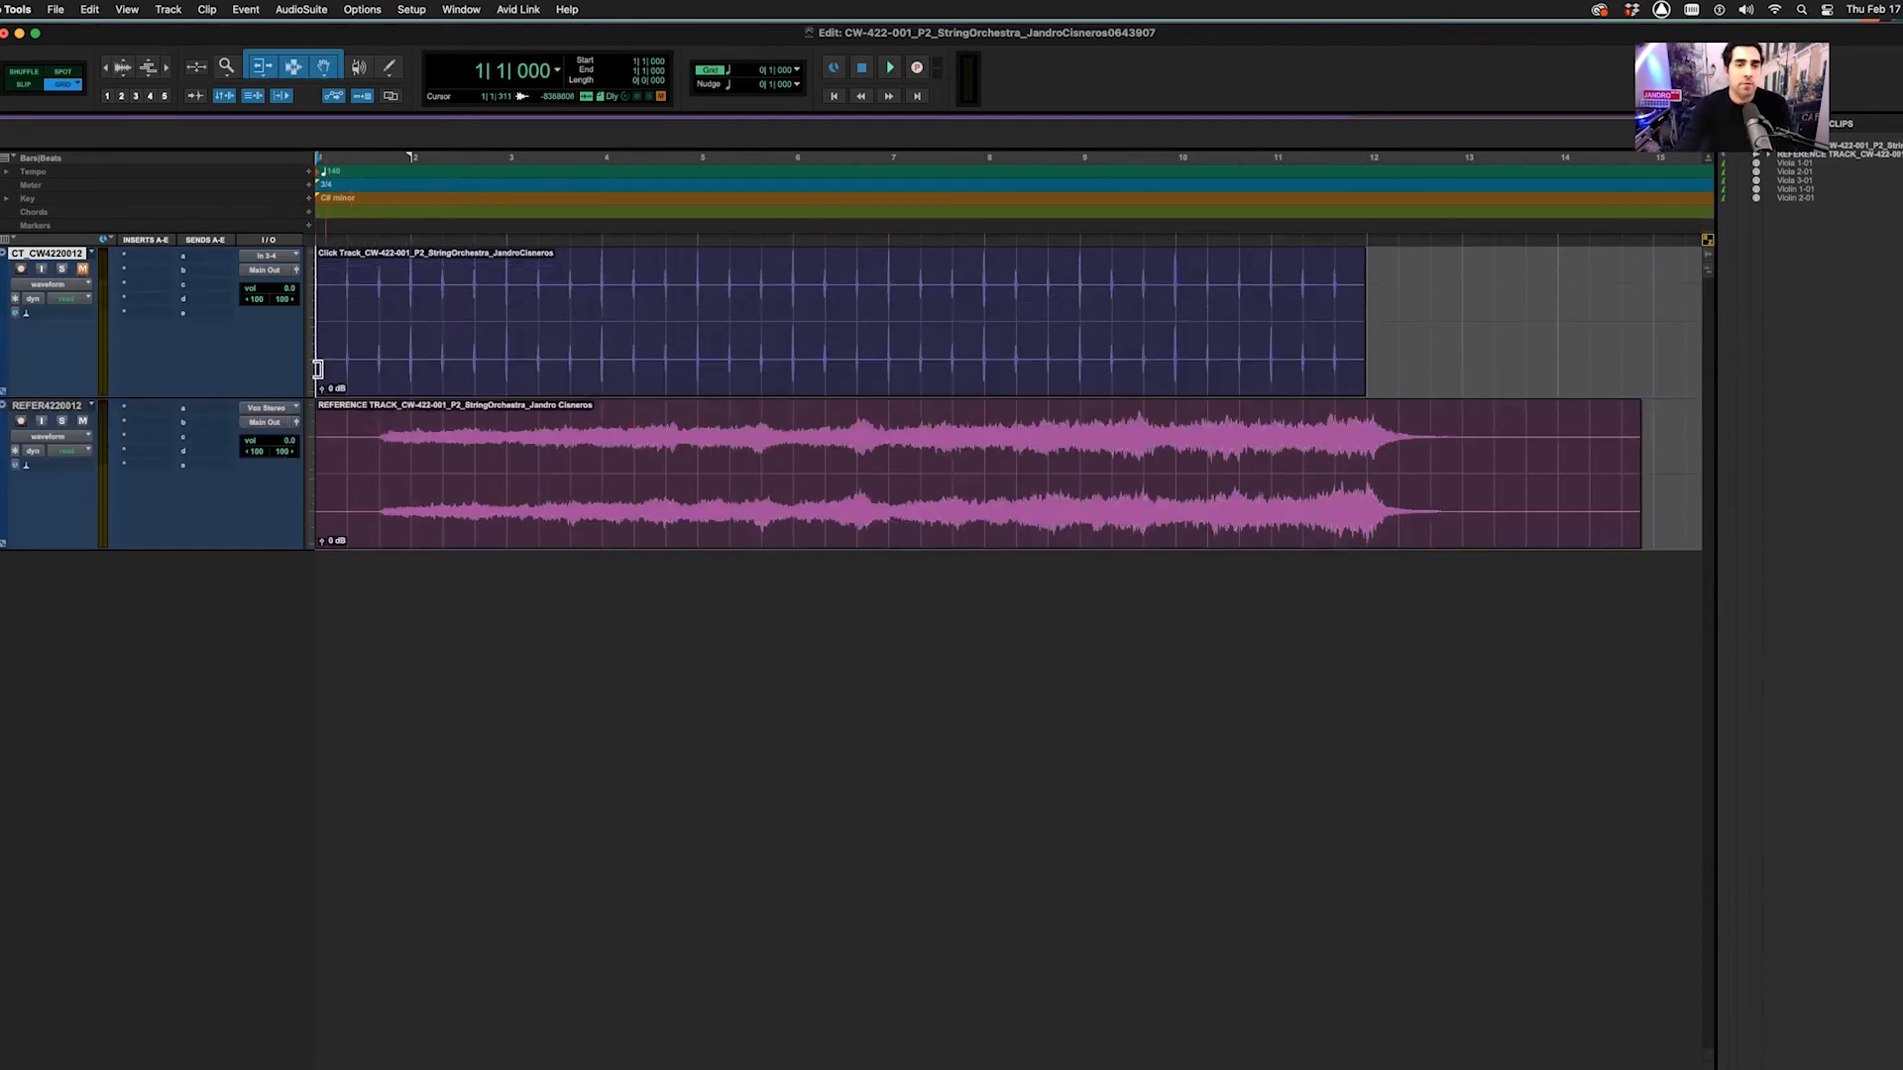
double_click(4, 318)
click(286, 433)
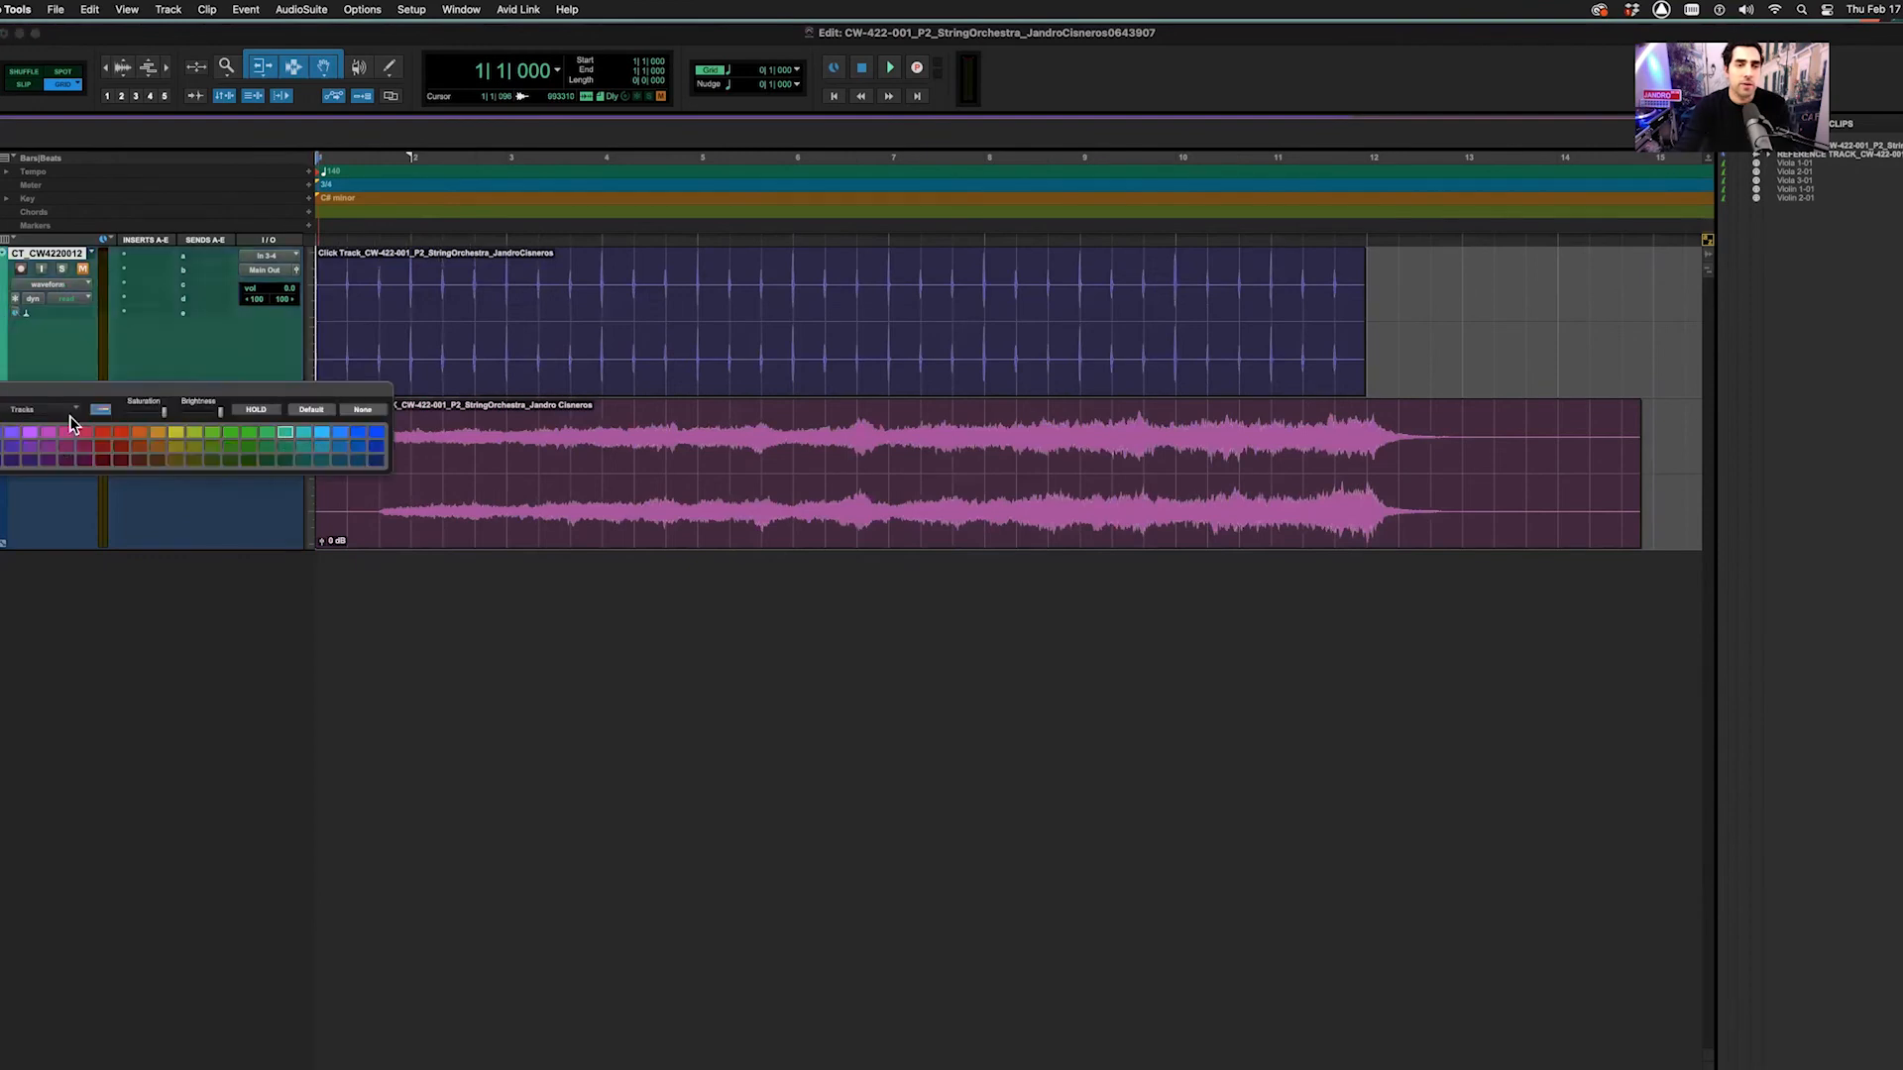
click(0, 390)
double_click(3, 447)
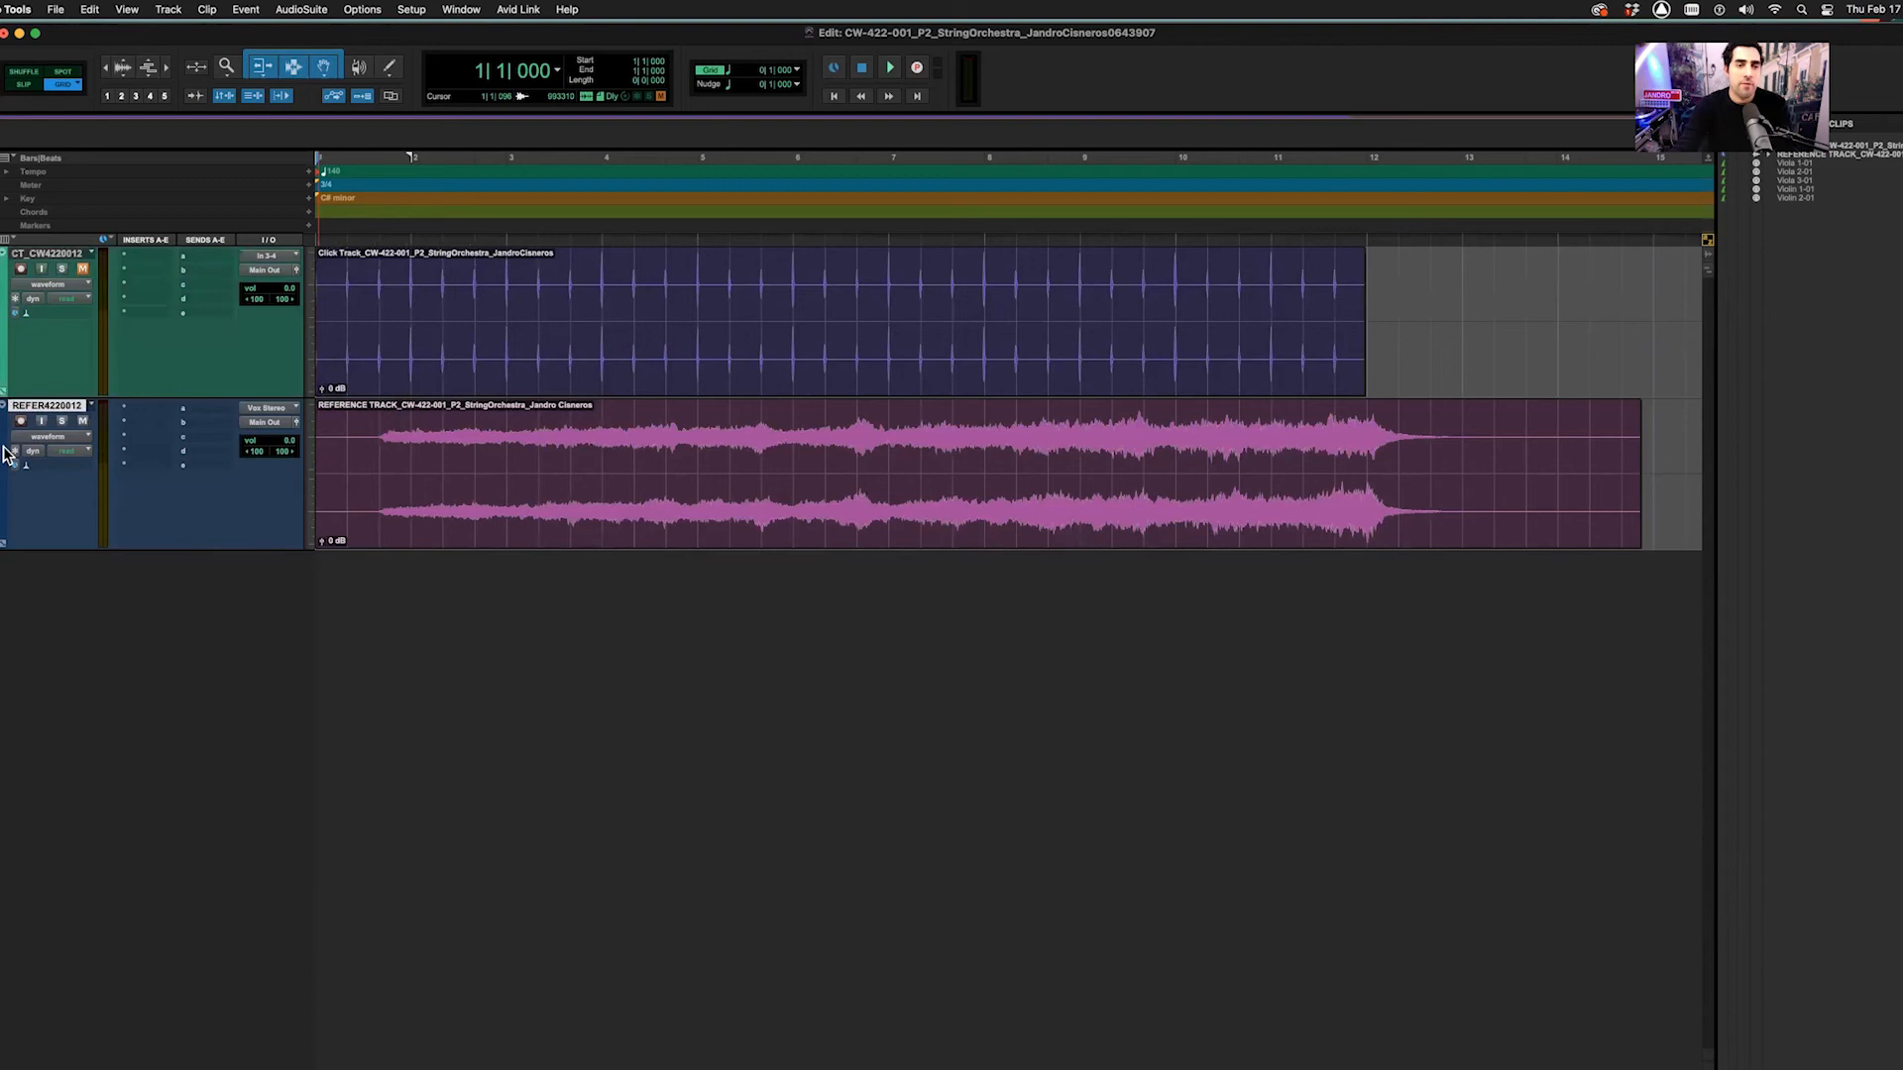
click(84, 433)
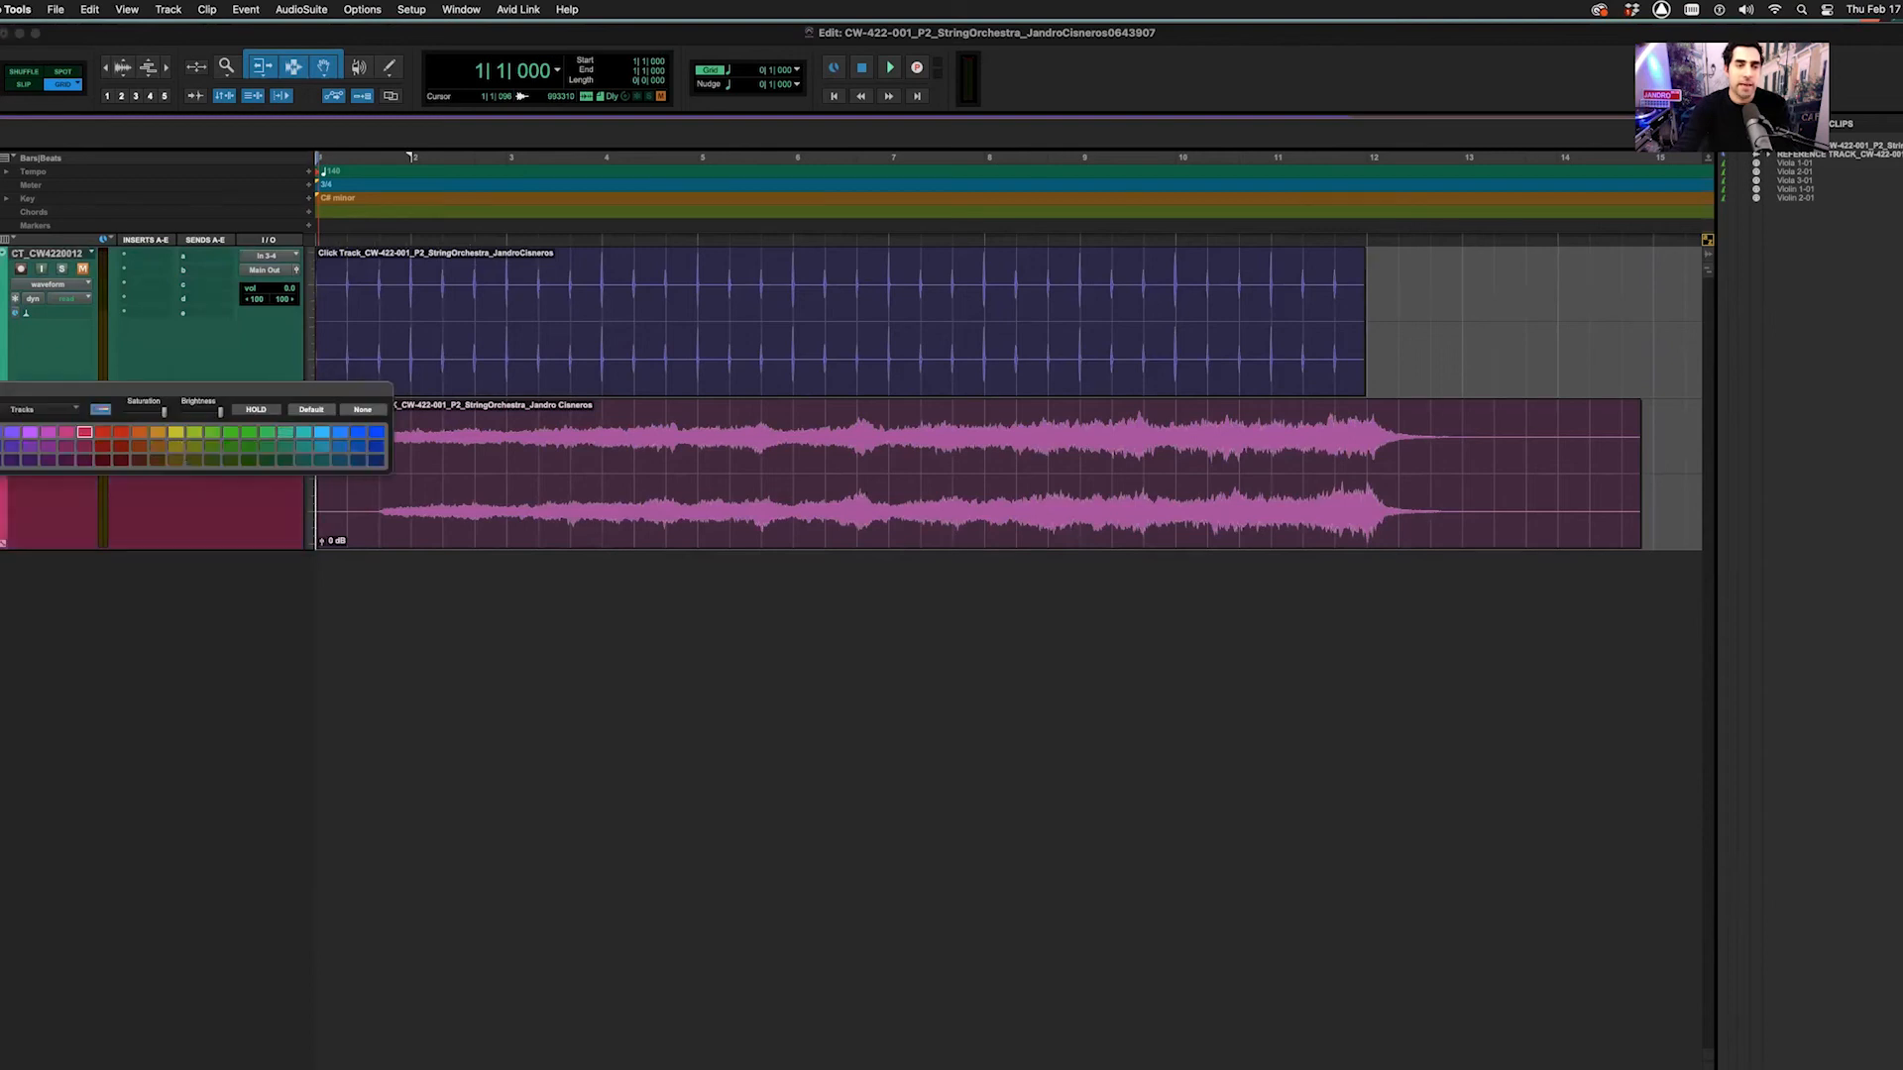
click(2, 389)
click(82, 268)
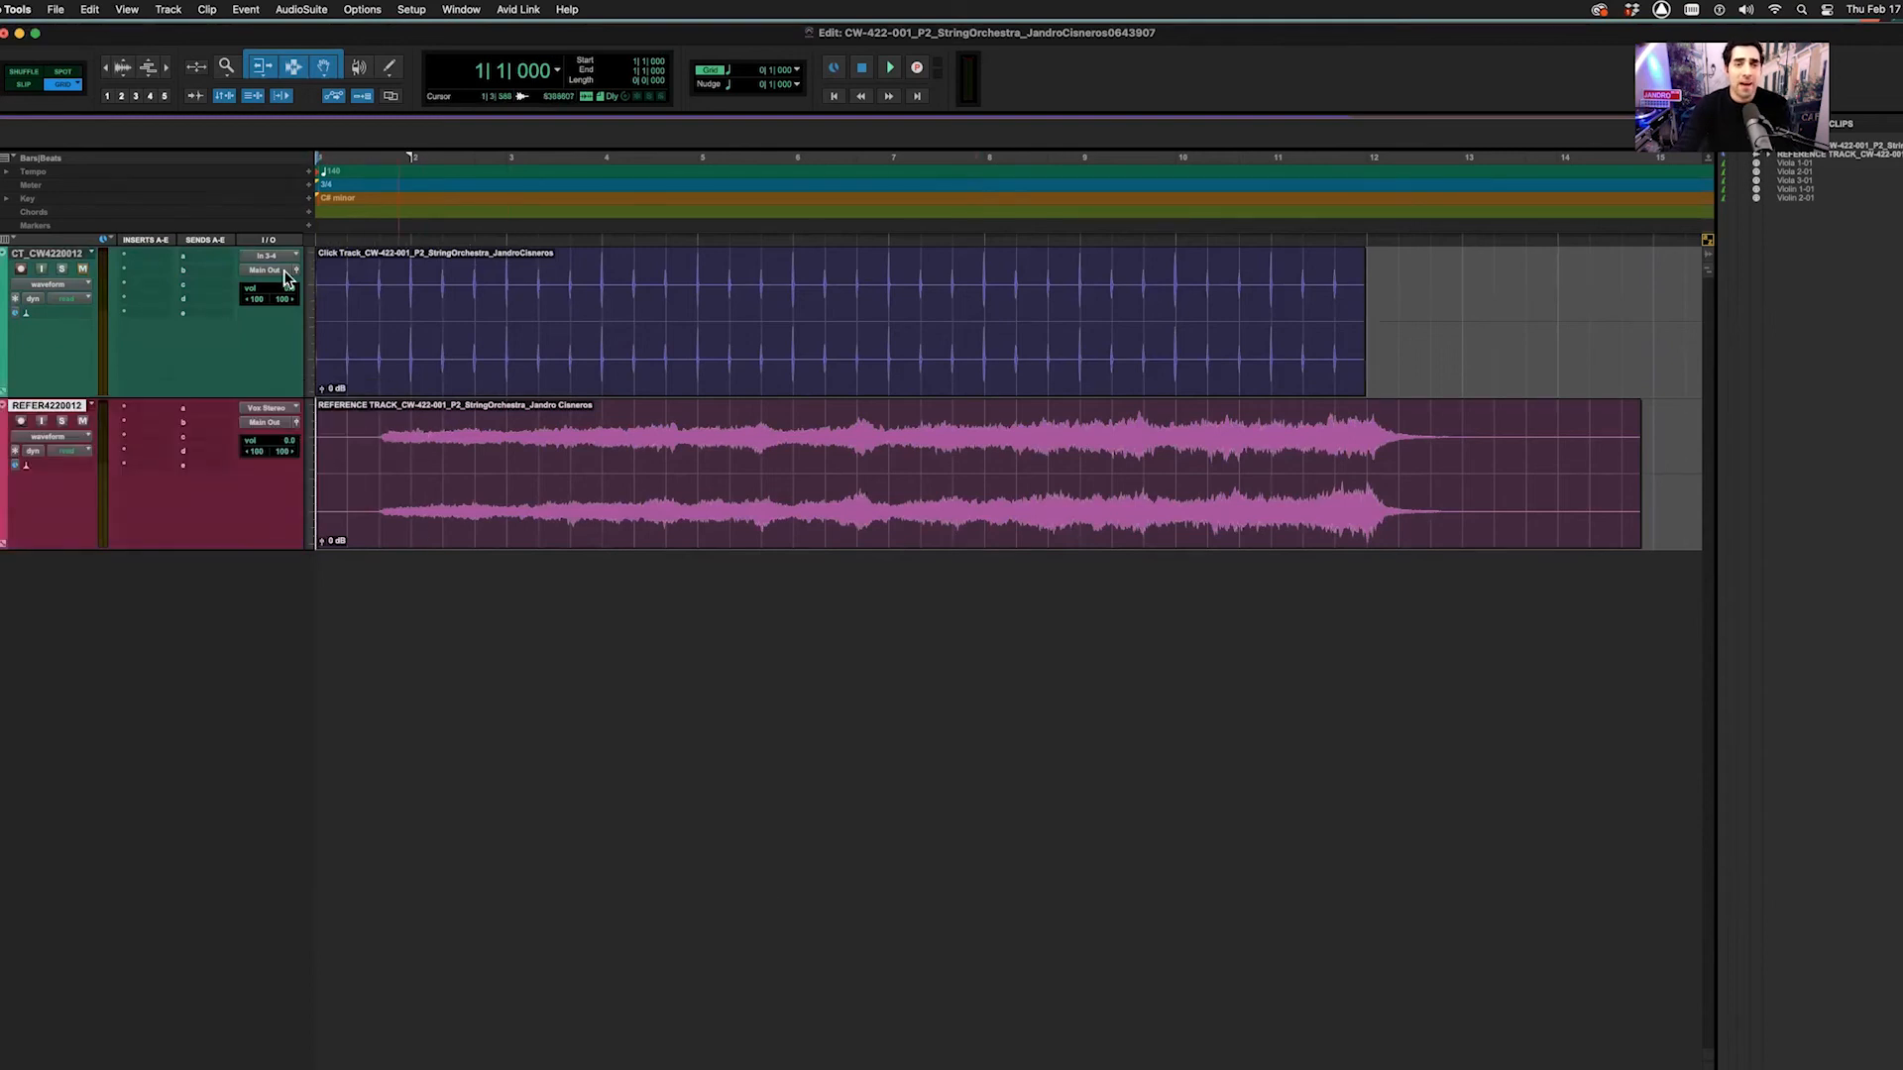
click(83, 268)
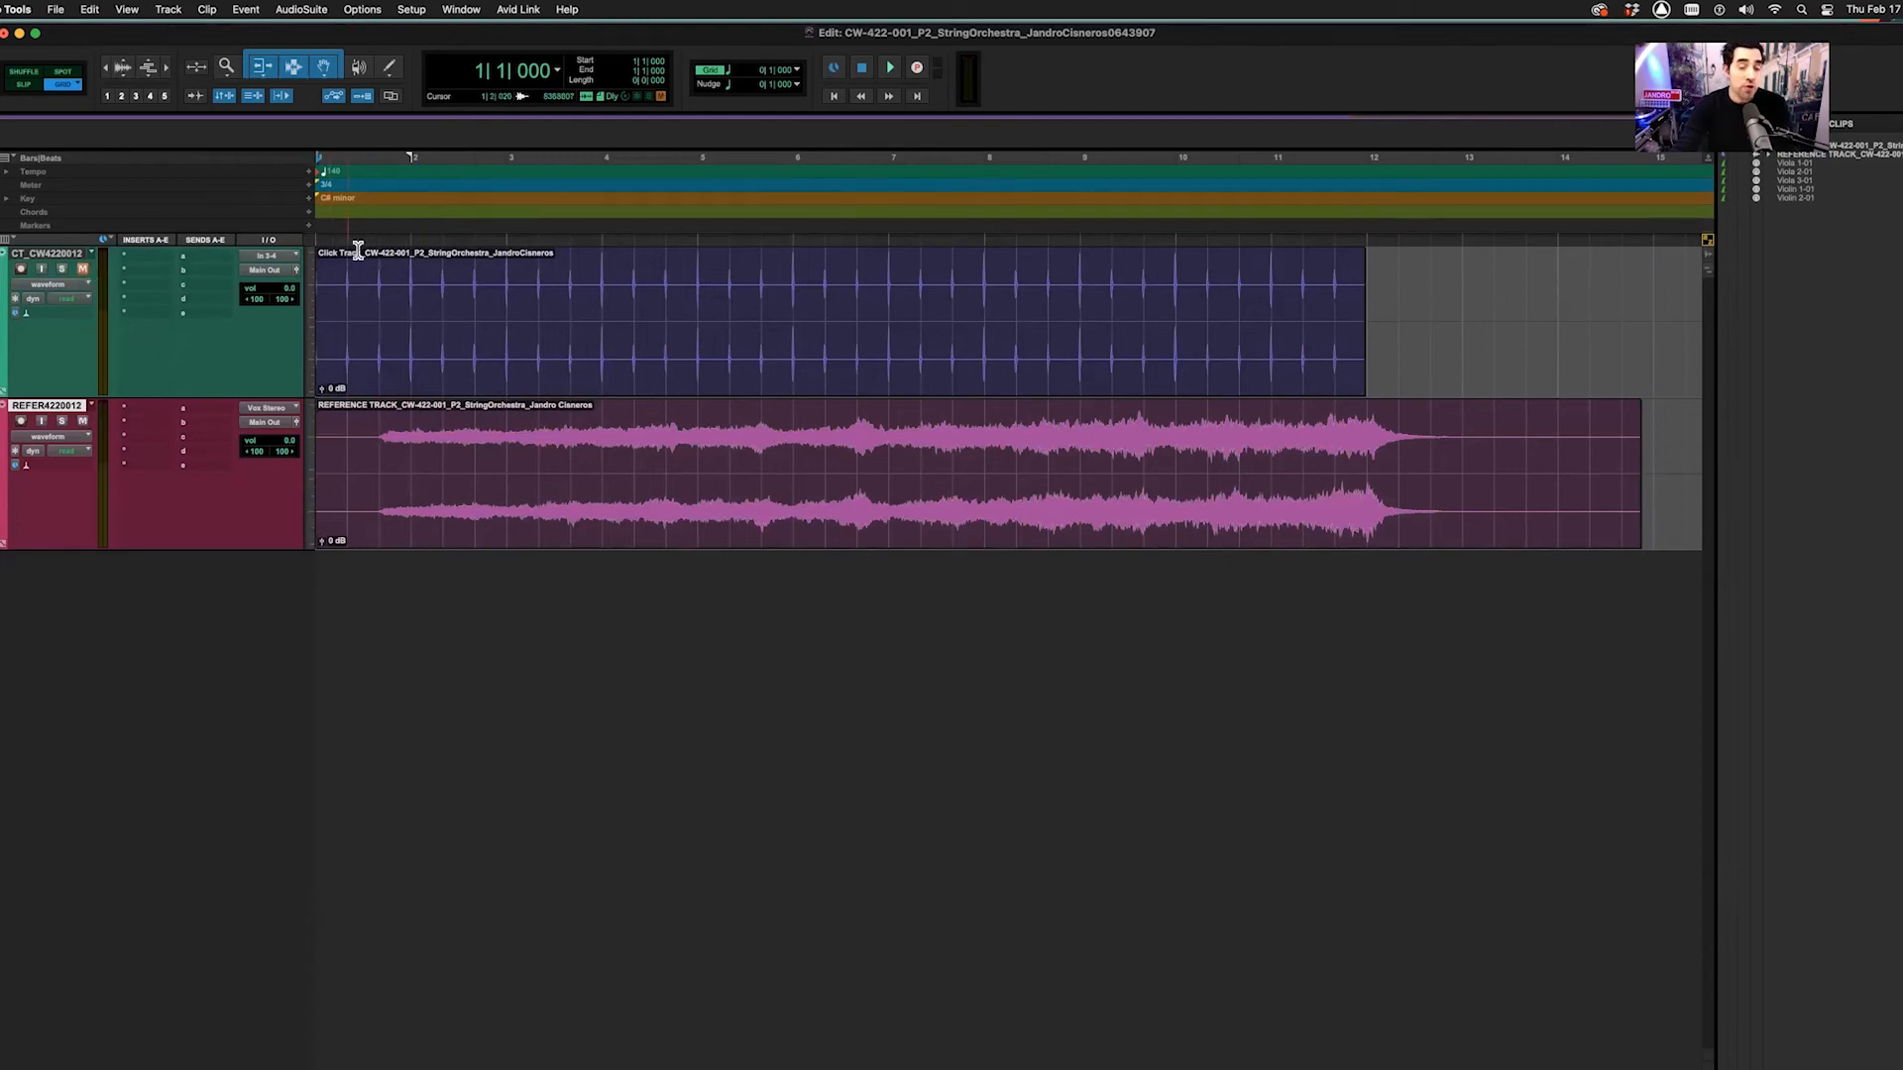
Create a Click 1 track at the top of the session and open its Click II plug-in at 140 BPM
click(168, 10)
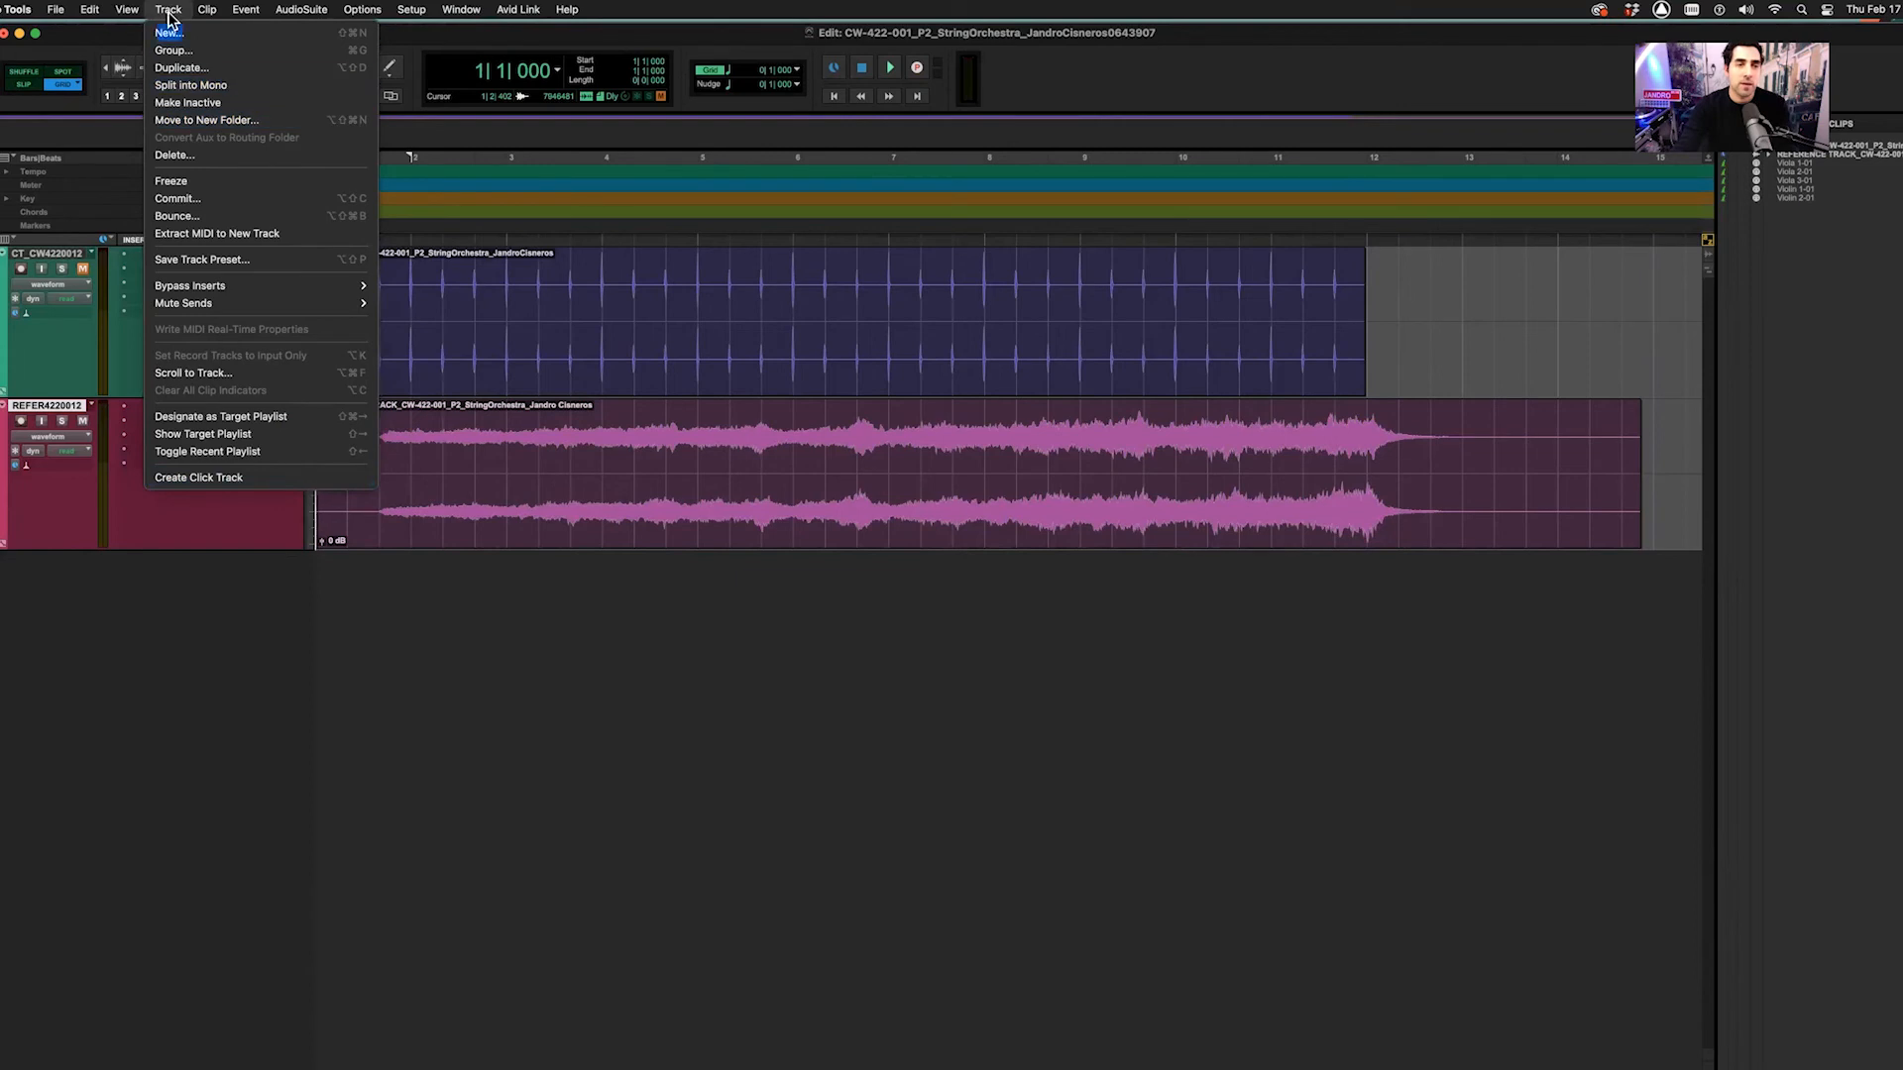
click(208, 479)
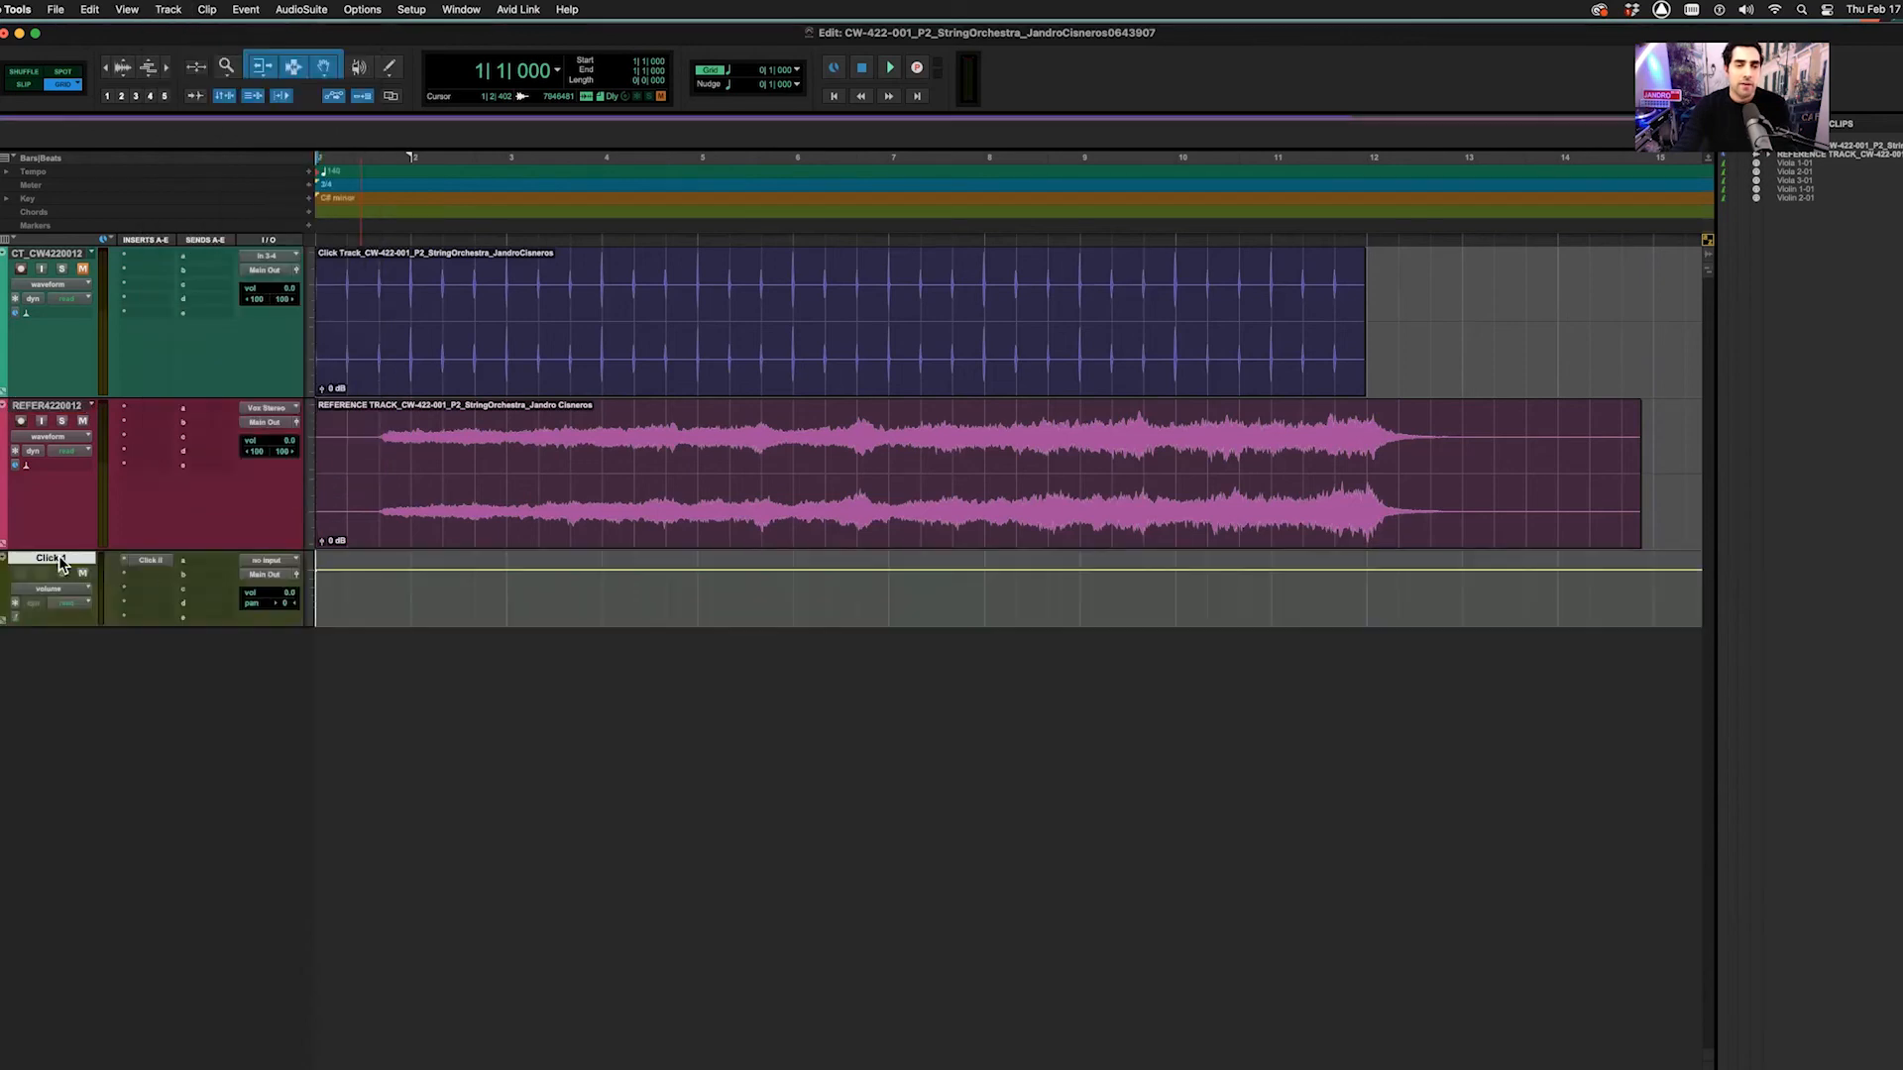
drag(89, 268, 89, 266)
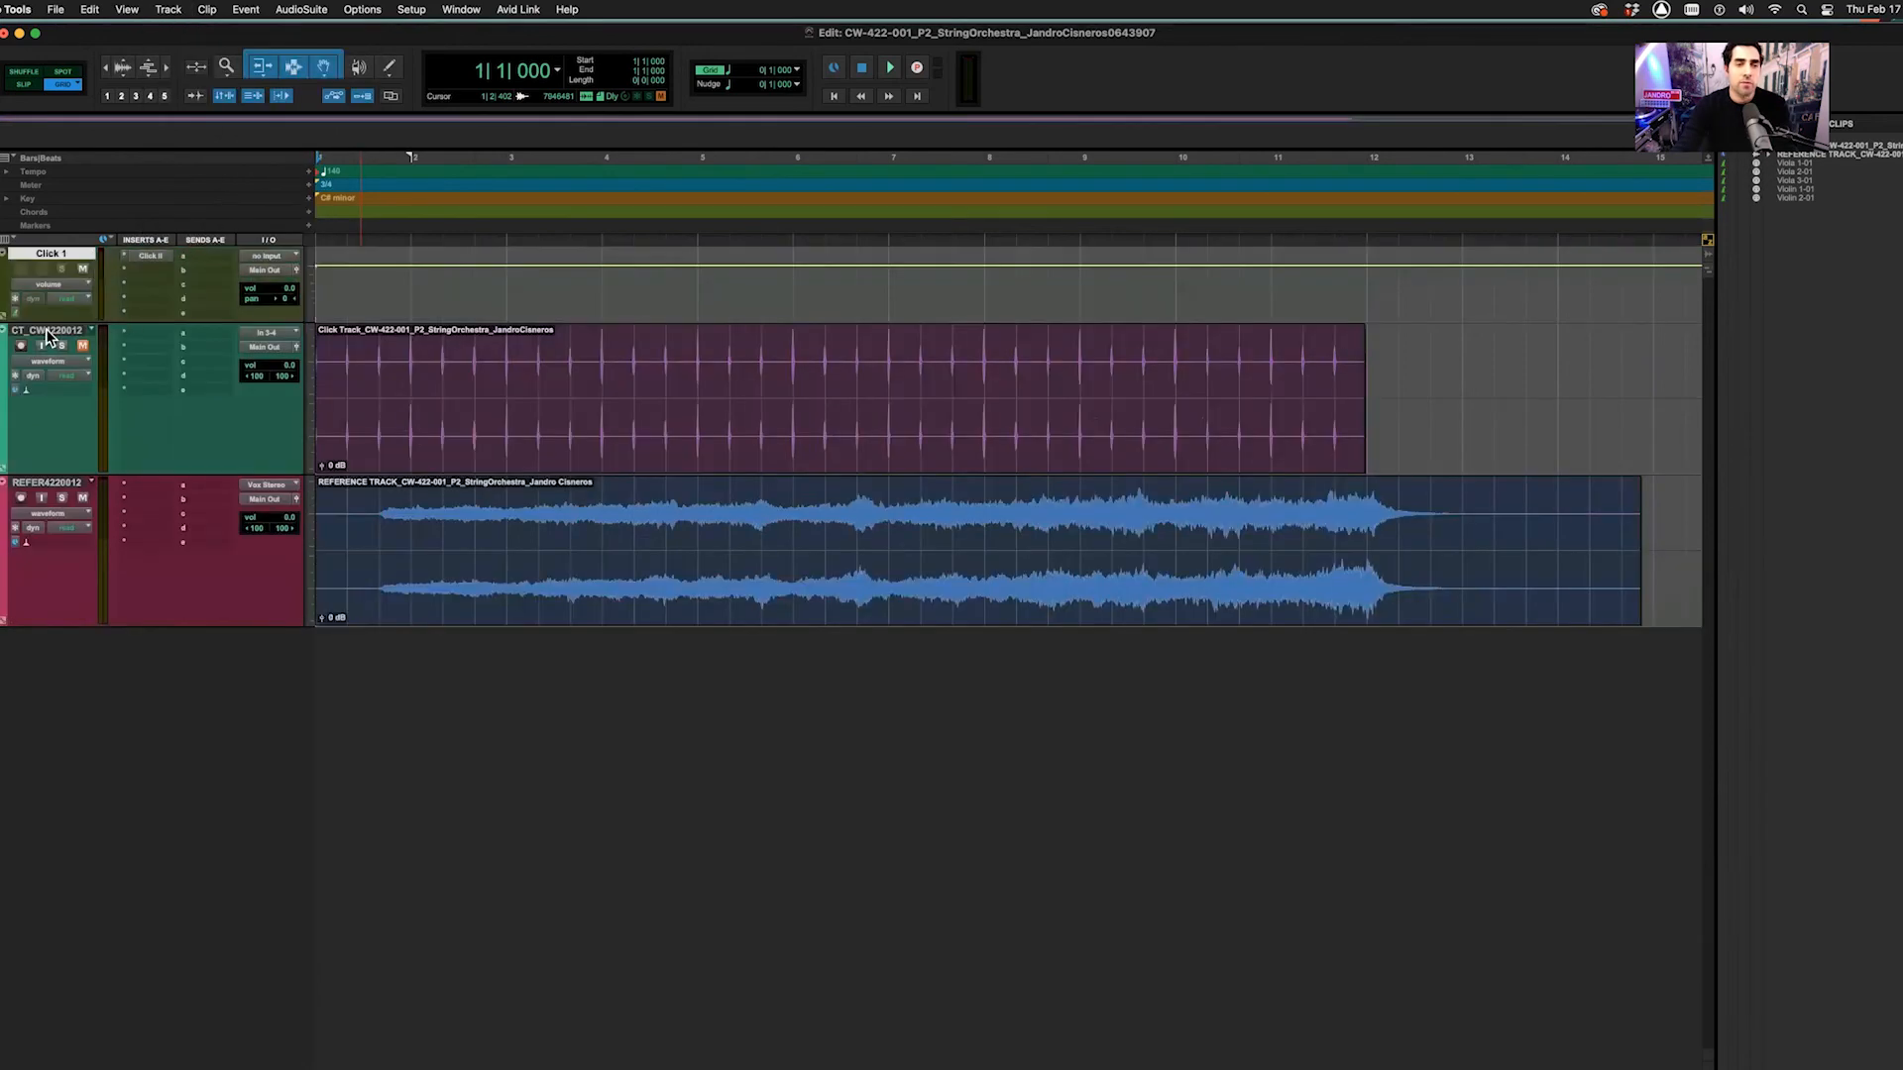
click(52, 333)
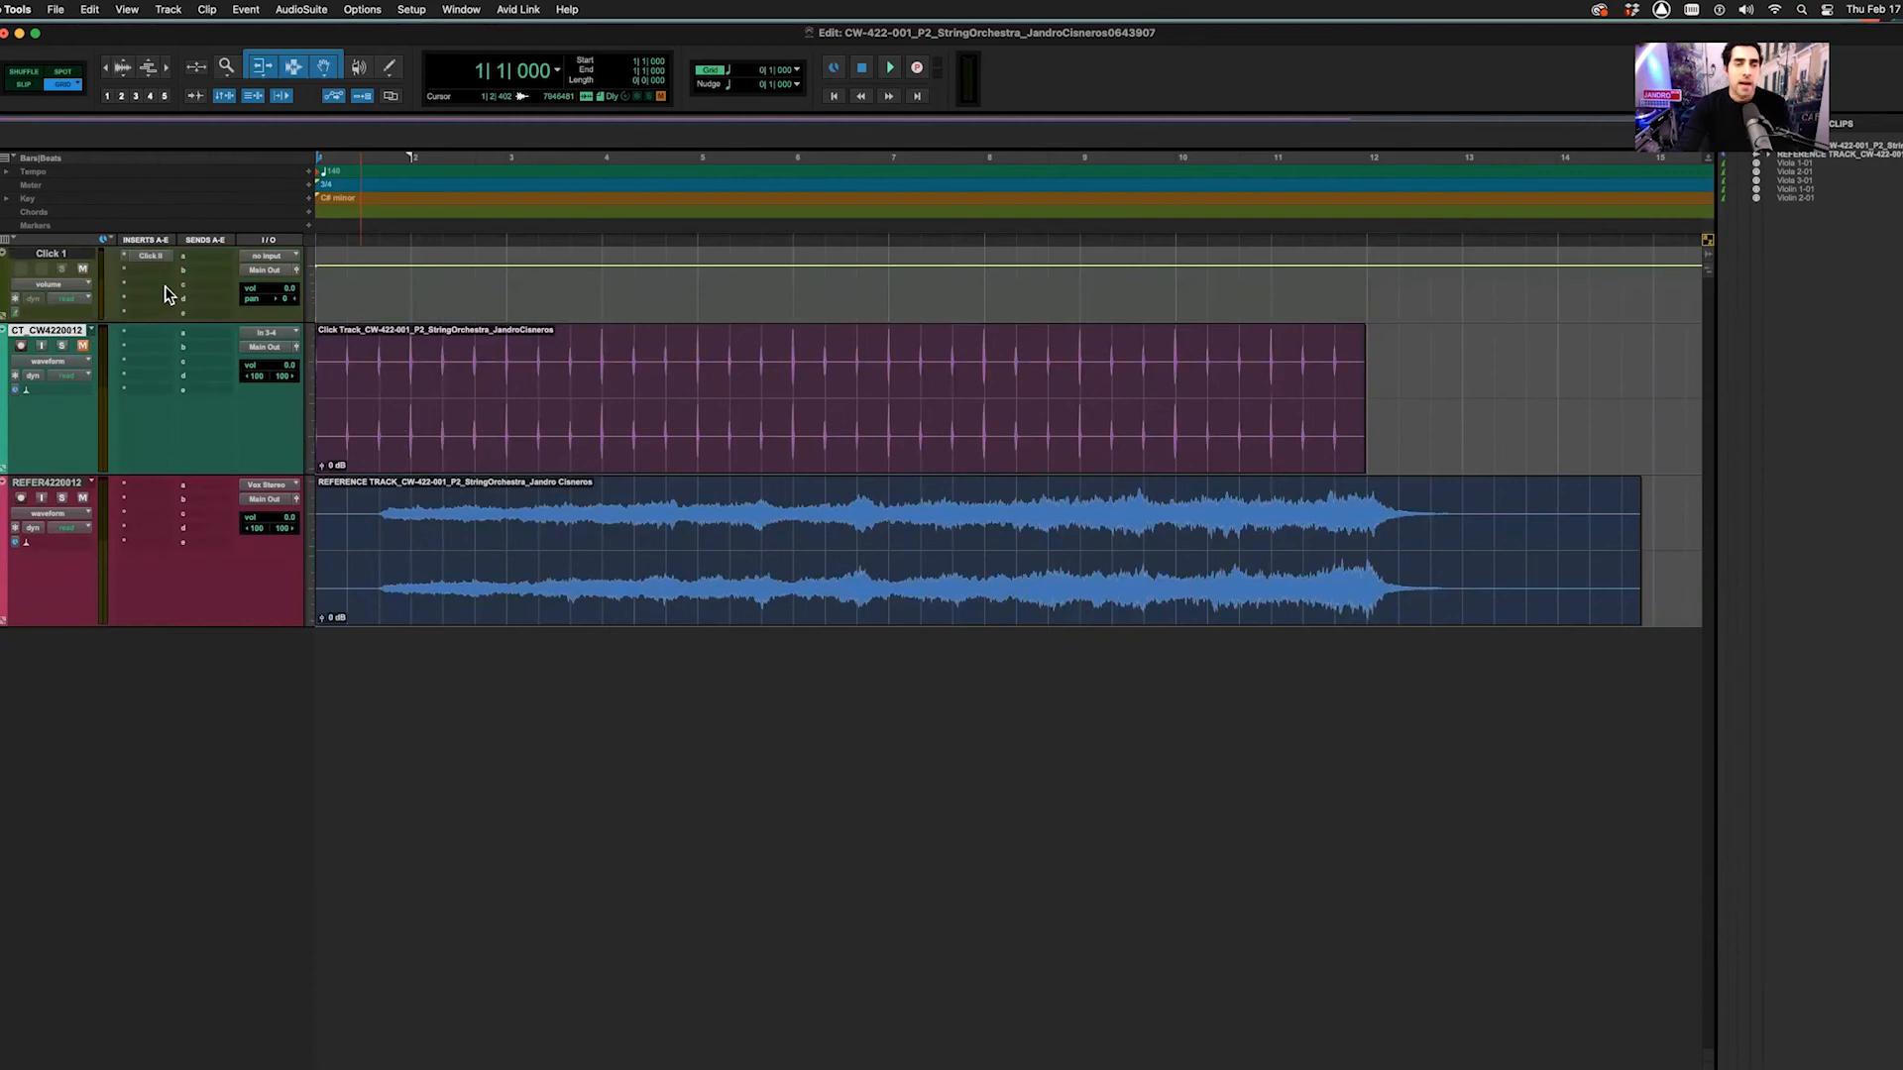
click(64, 256)
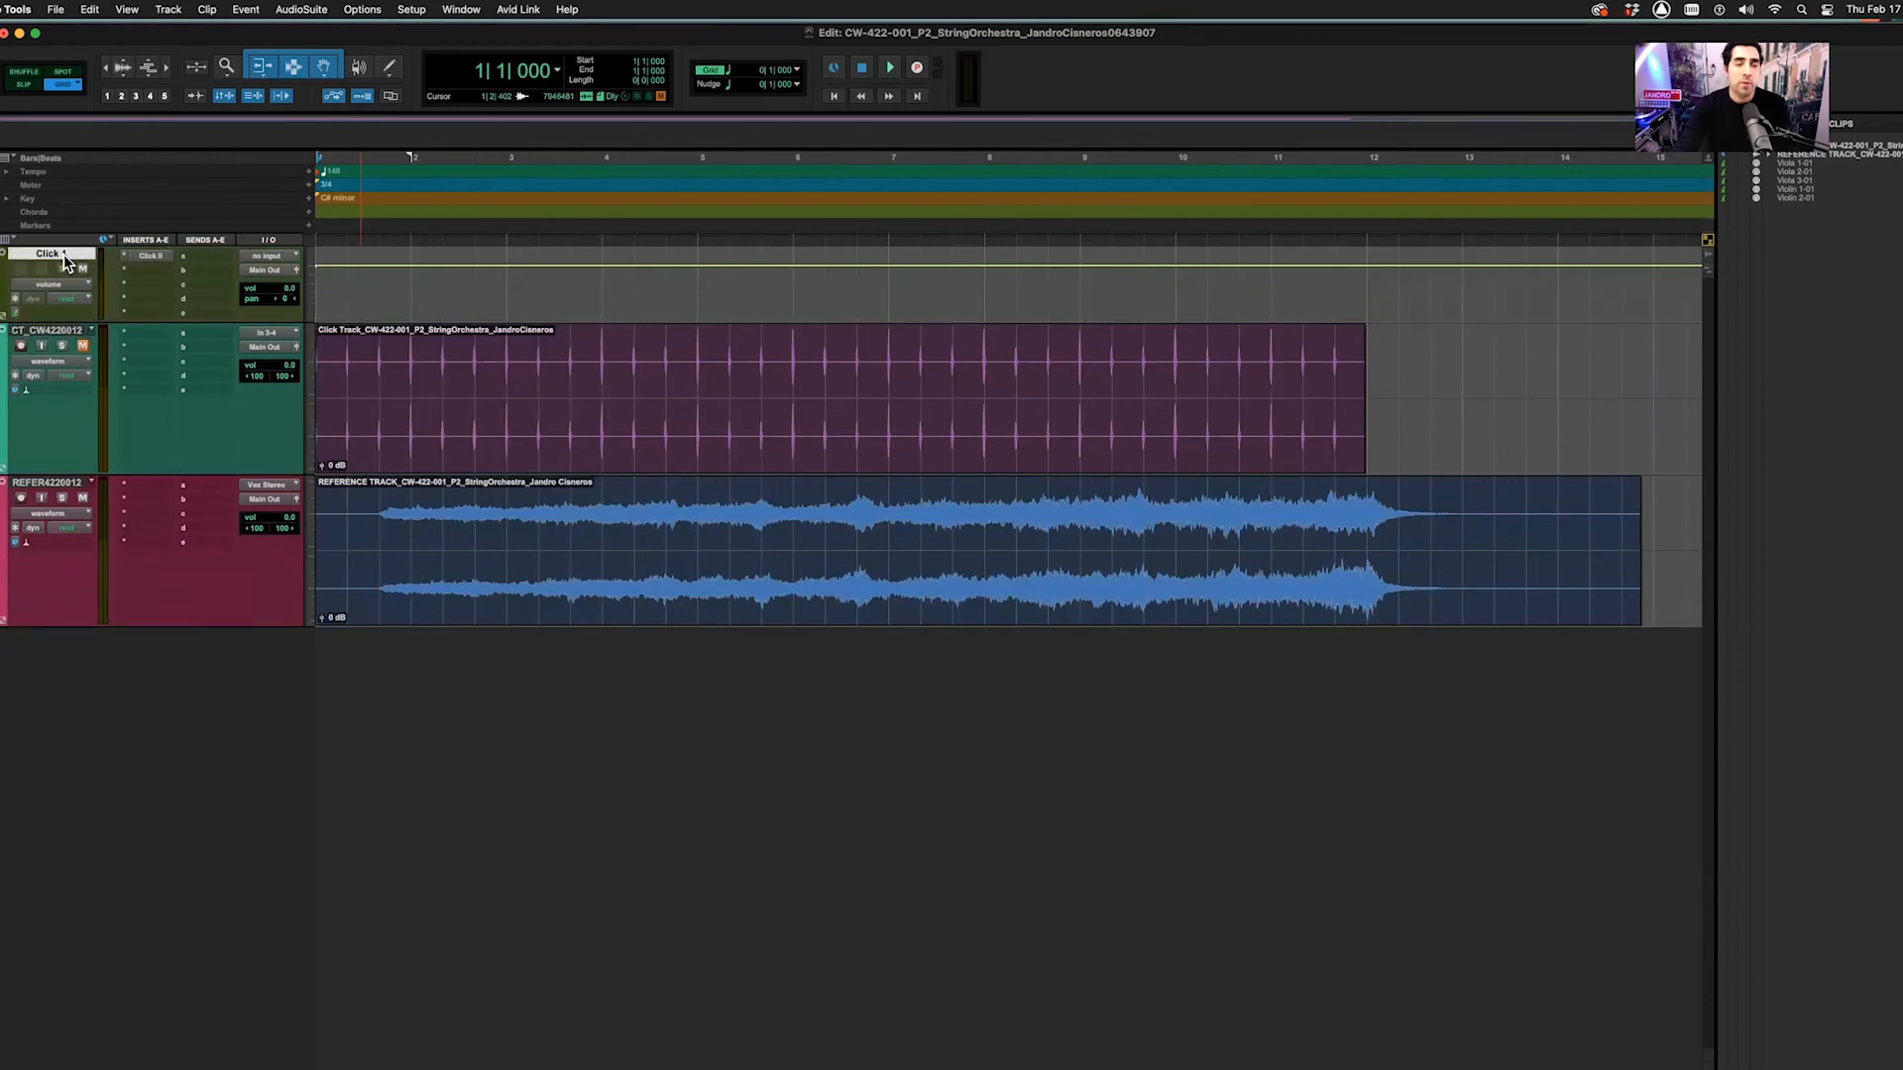
click(147, 257)
drag(908, 138, 709, 181)
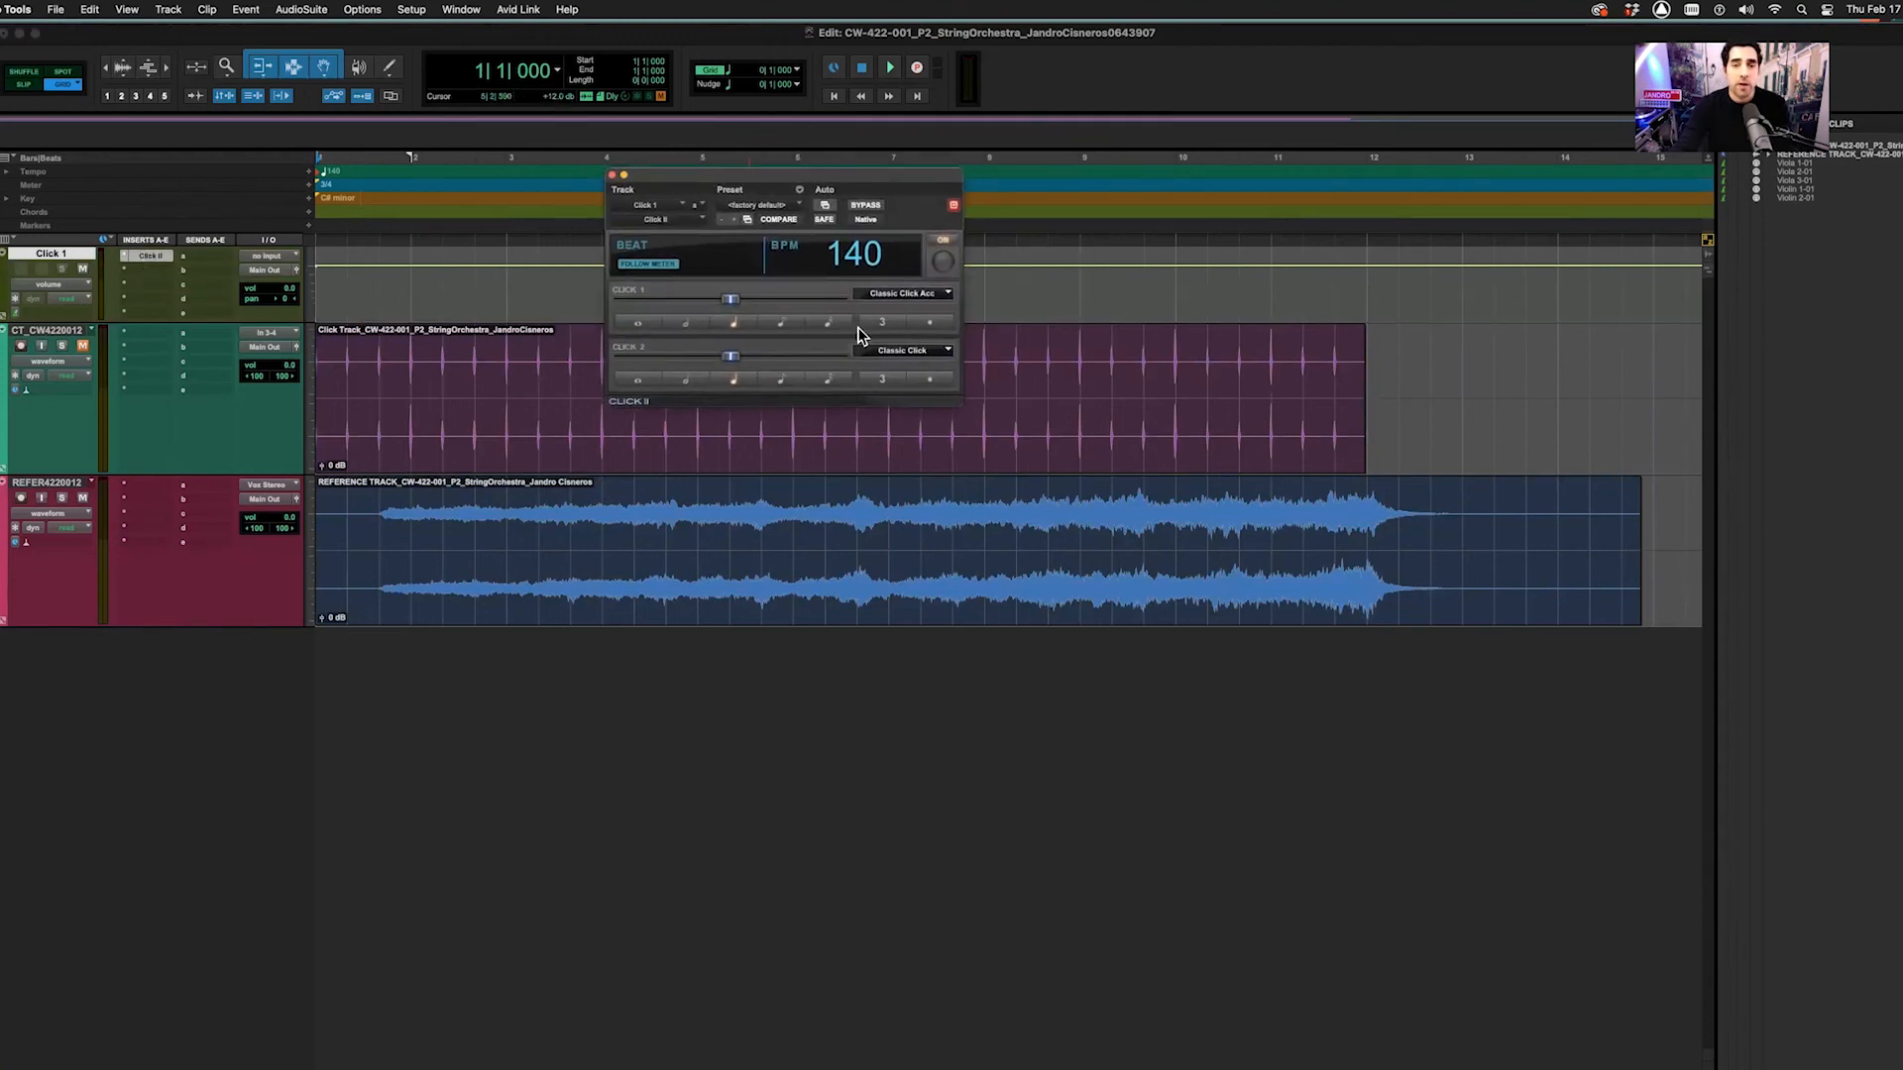
Set Click II's accented sound to Marimba 2 Acc and regular sound to Marimba 2, then start playback
click(900, 296)
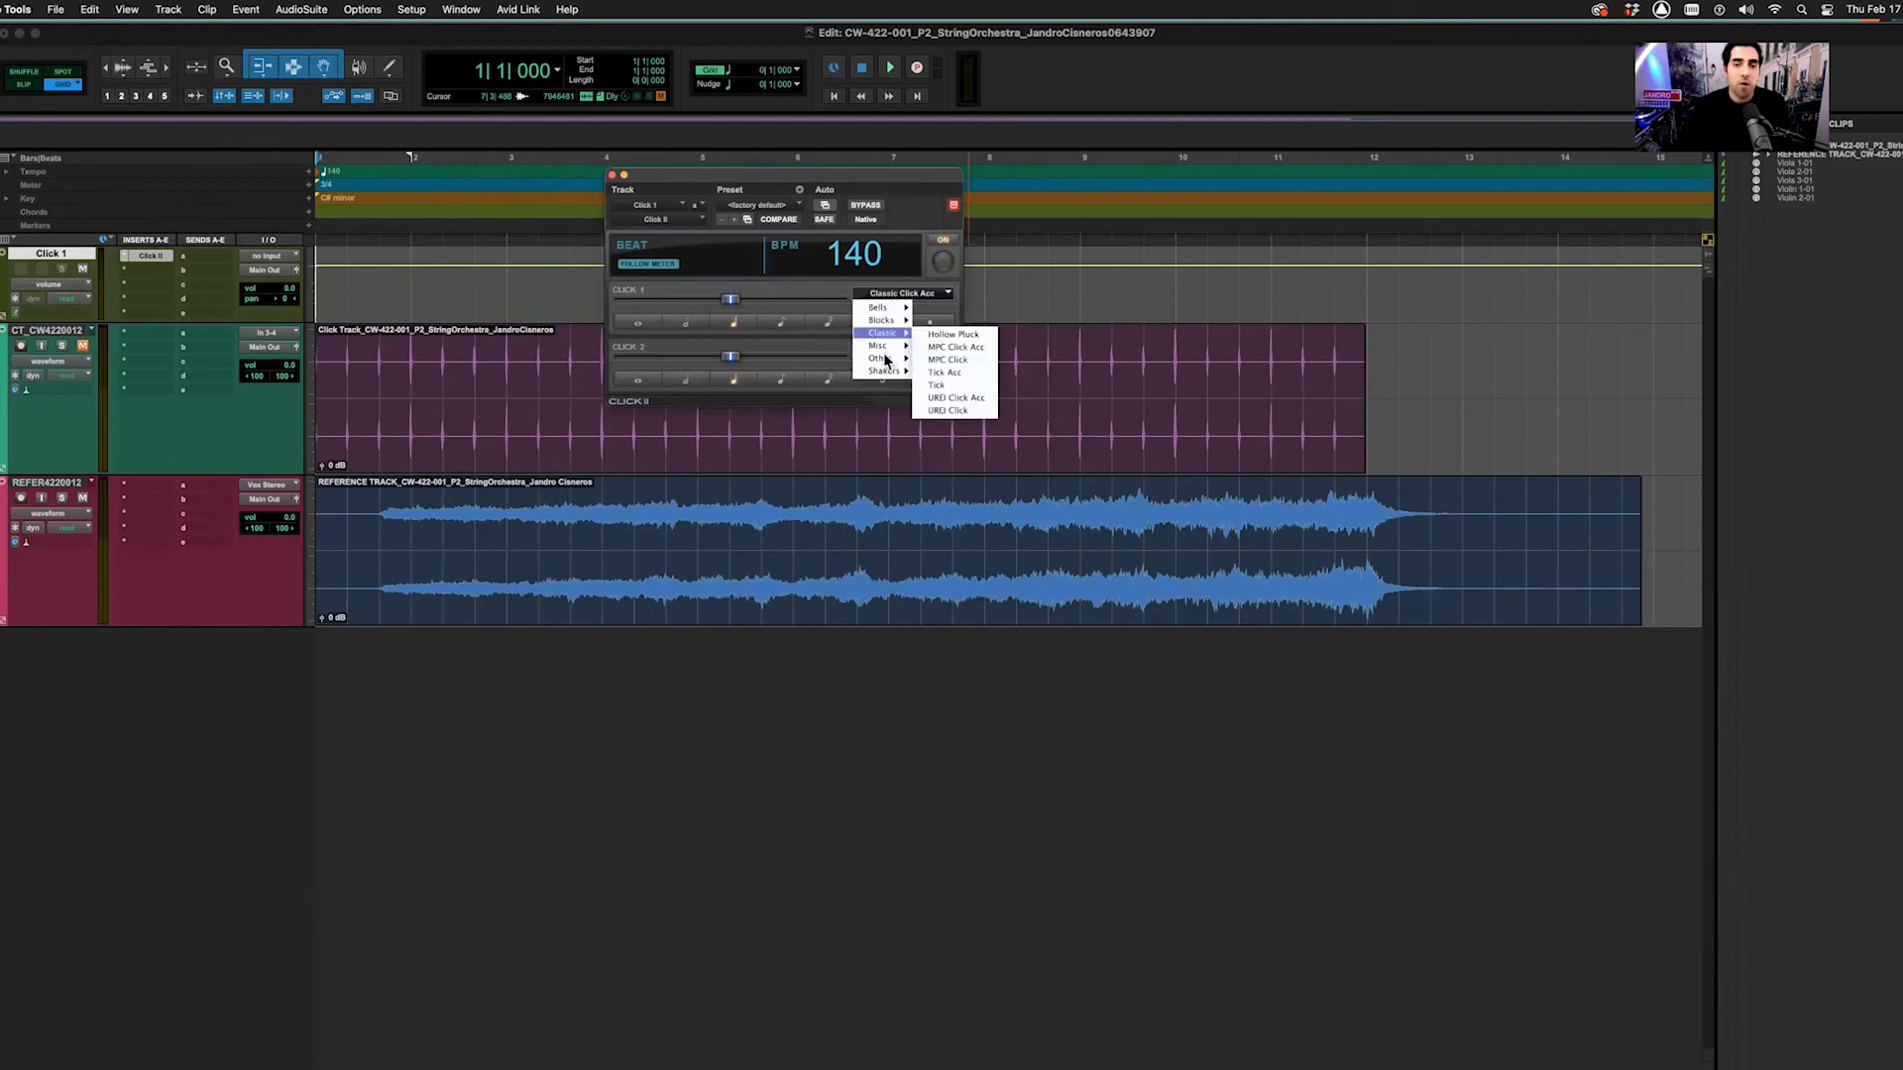
mouse_move(880, 358)
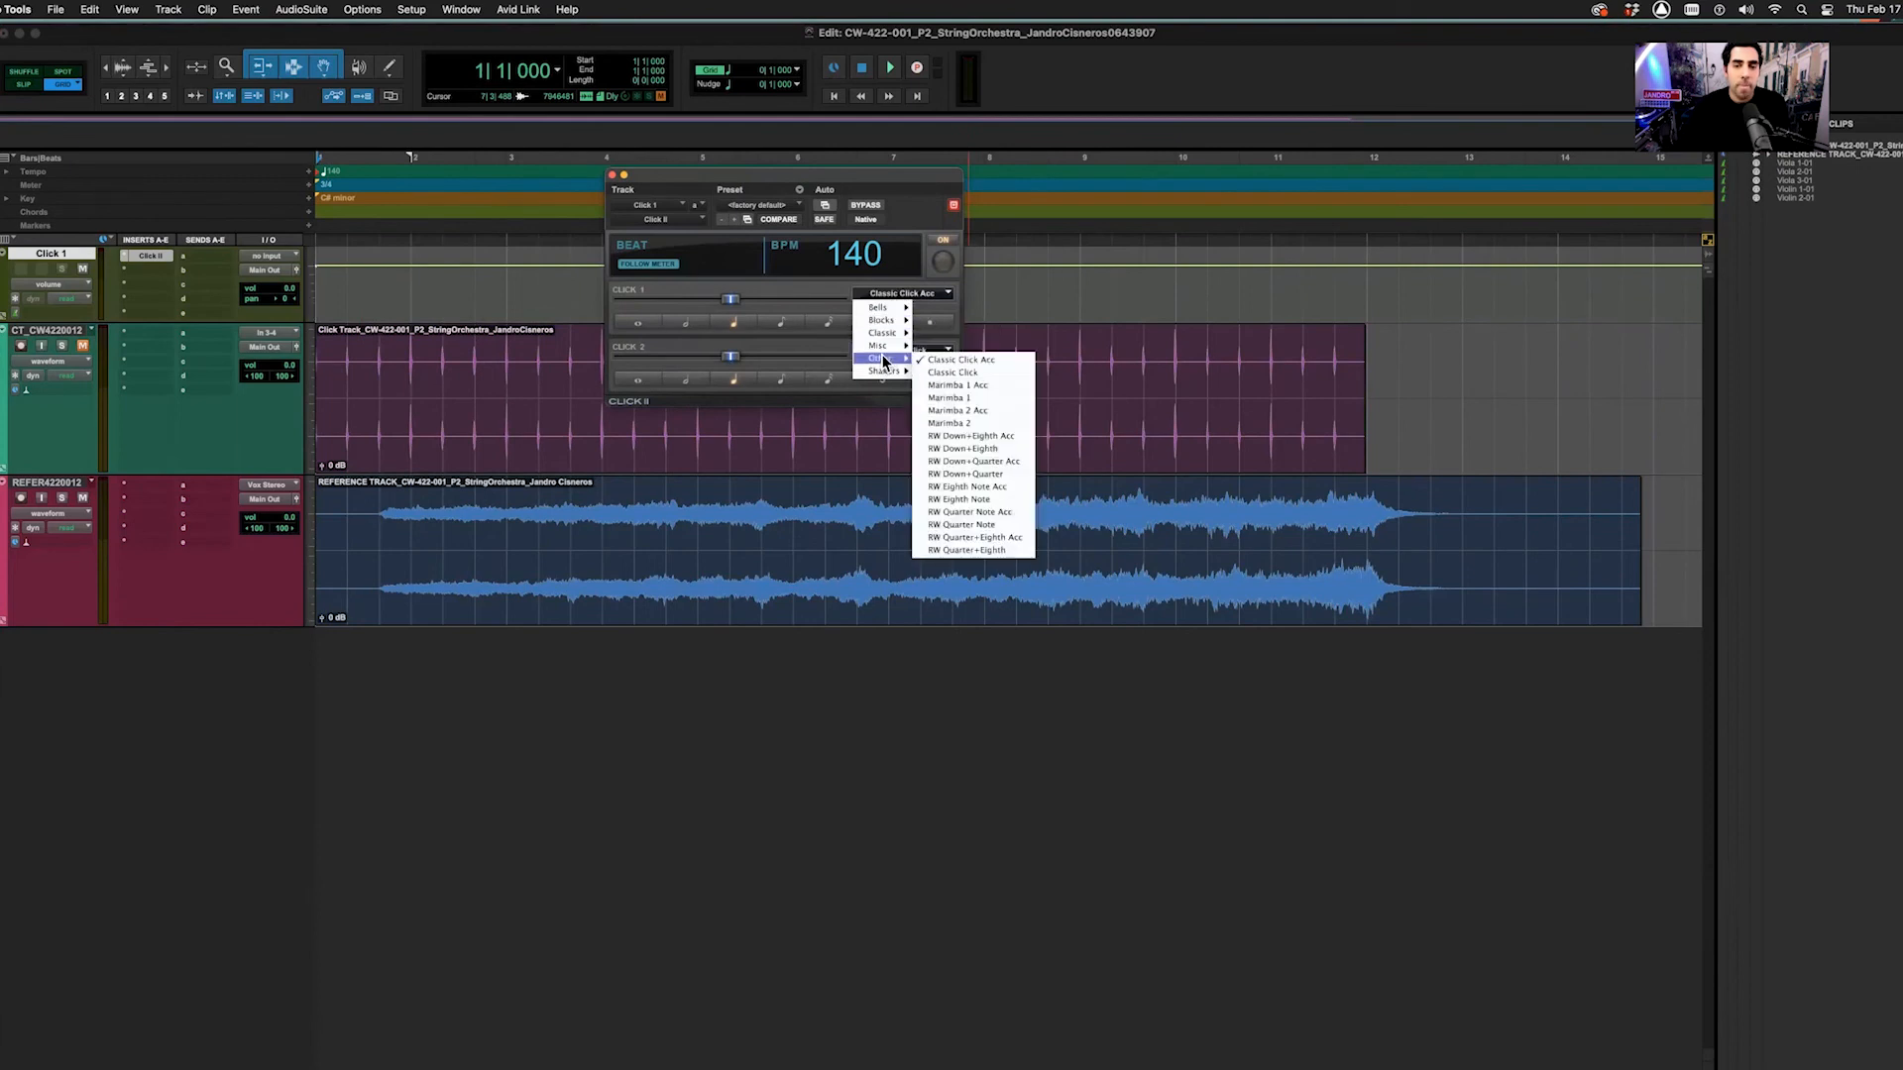
click(960, 410)
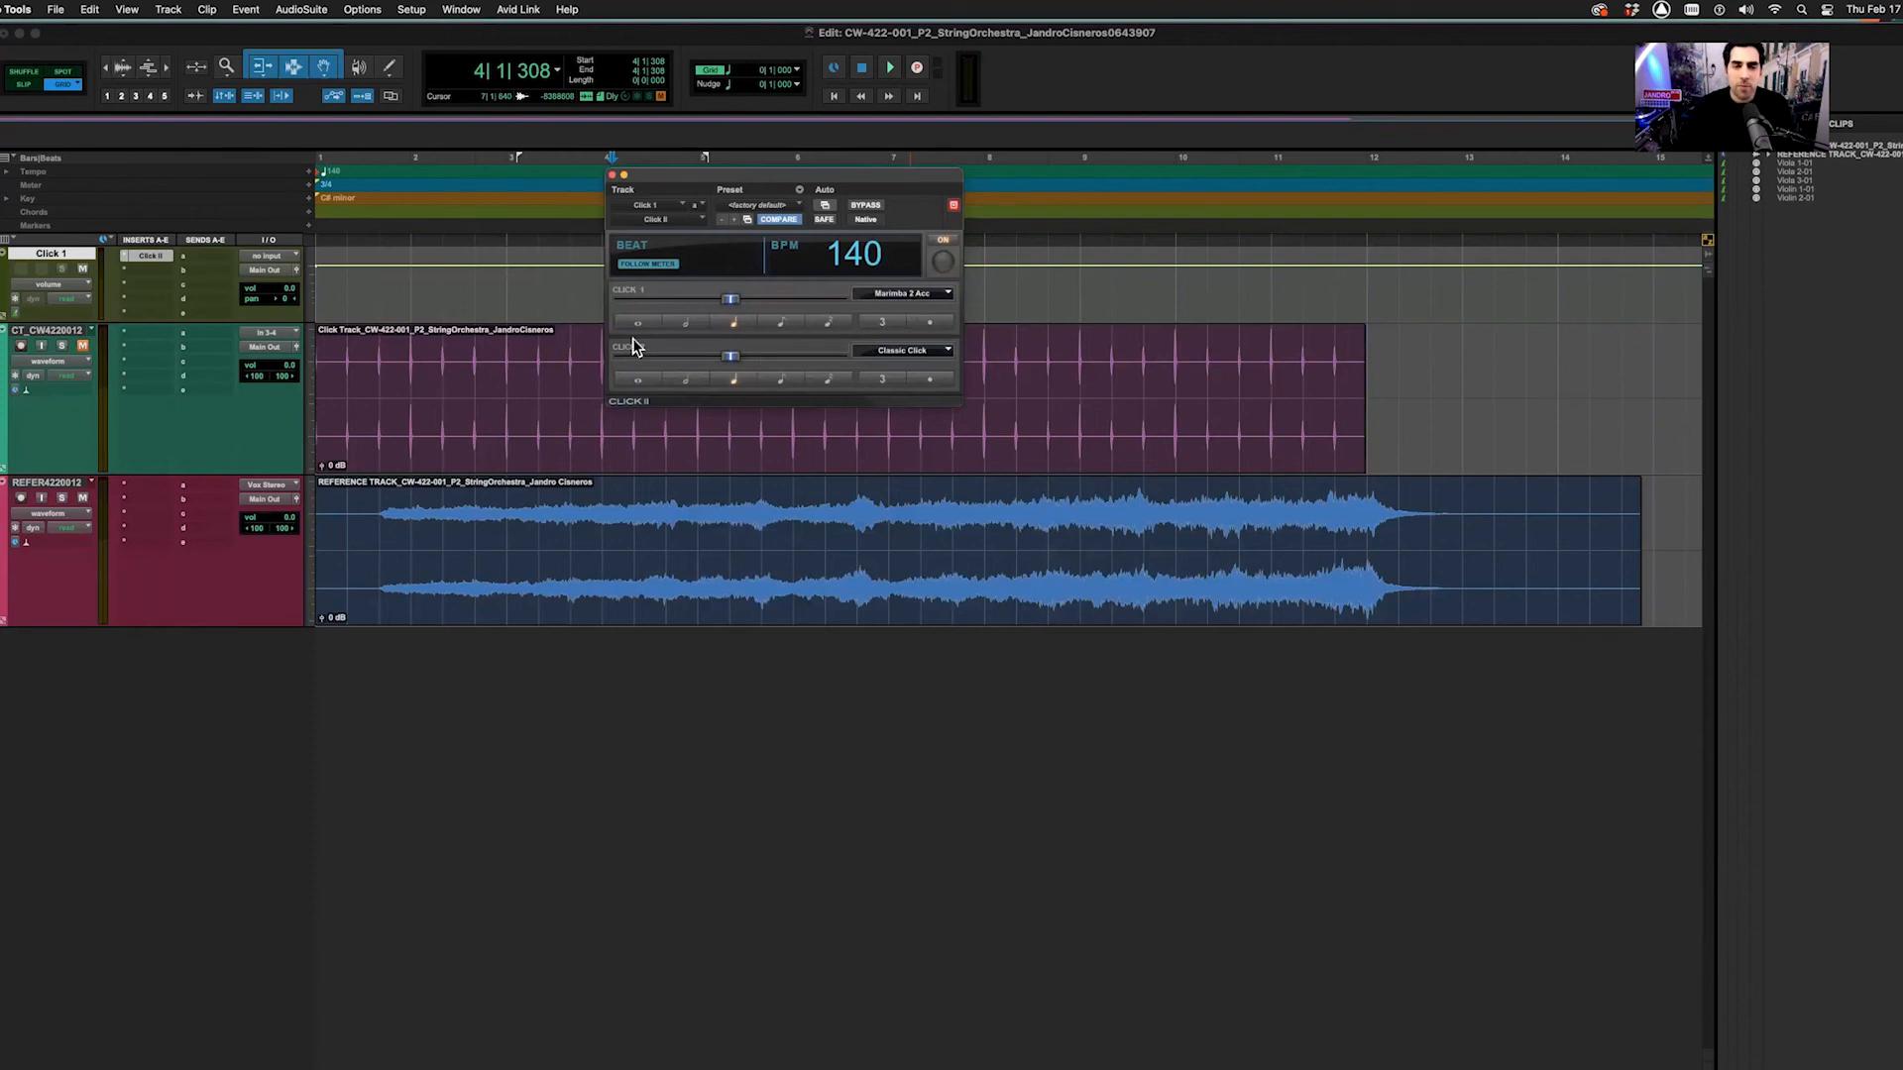
click(909, 357)
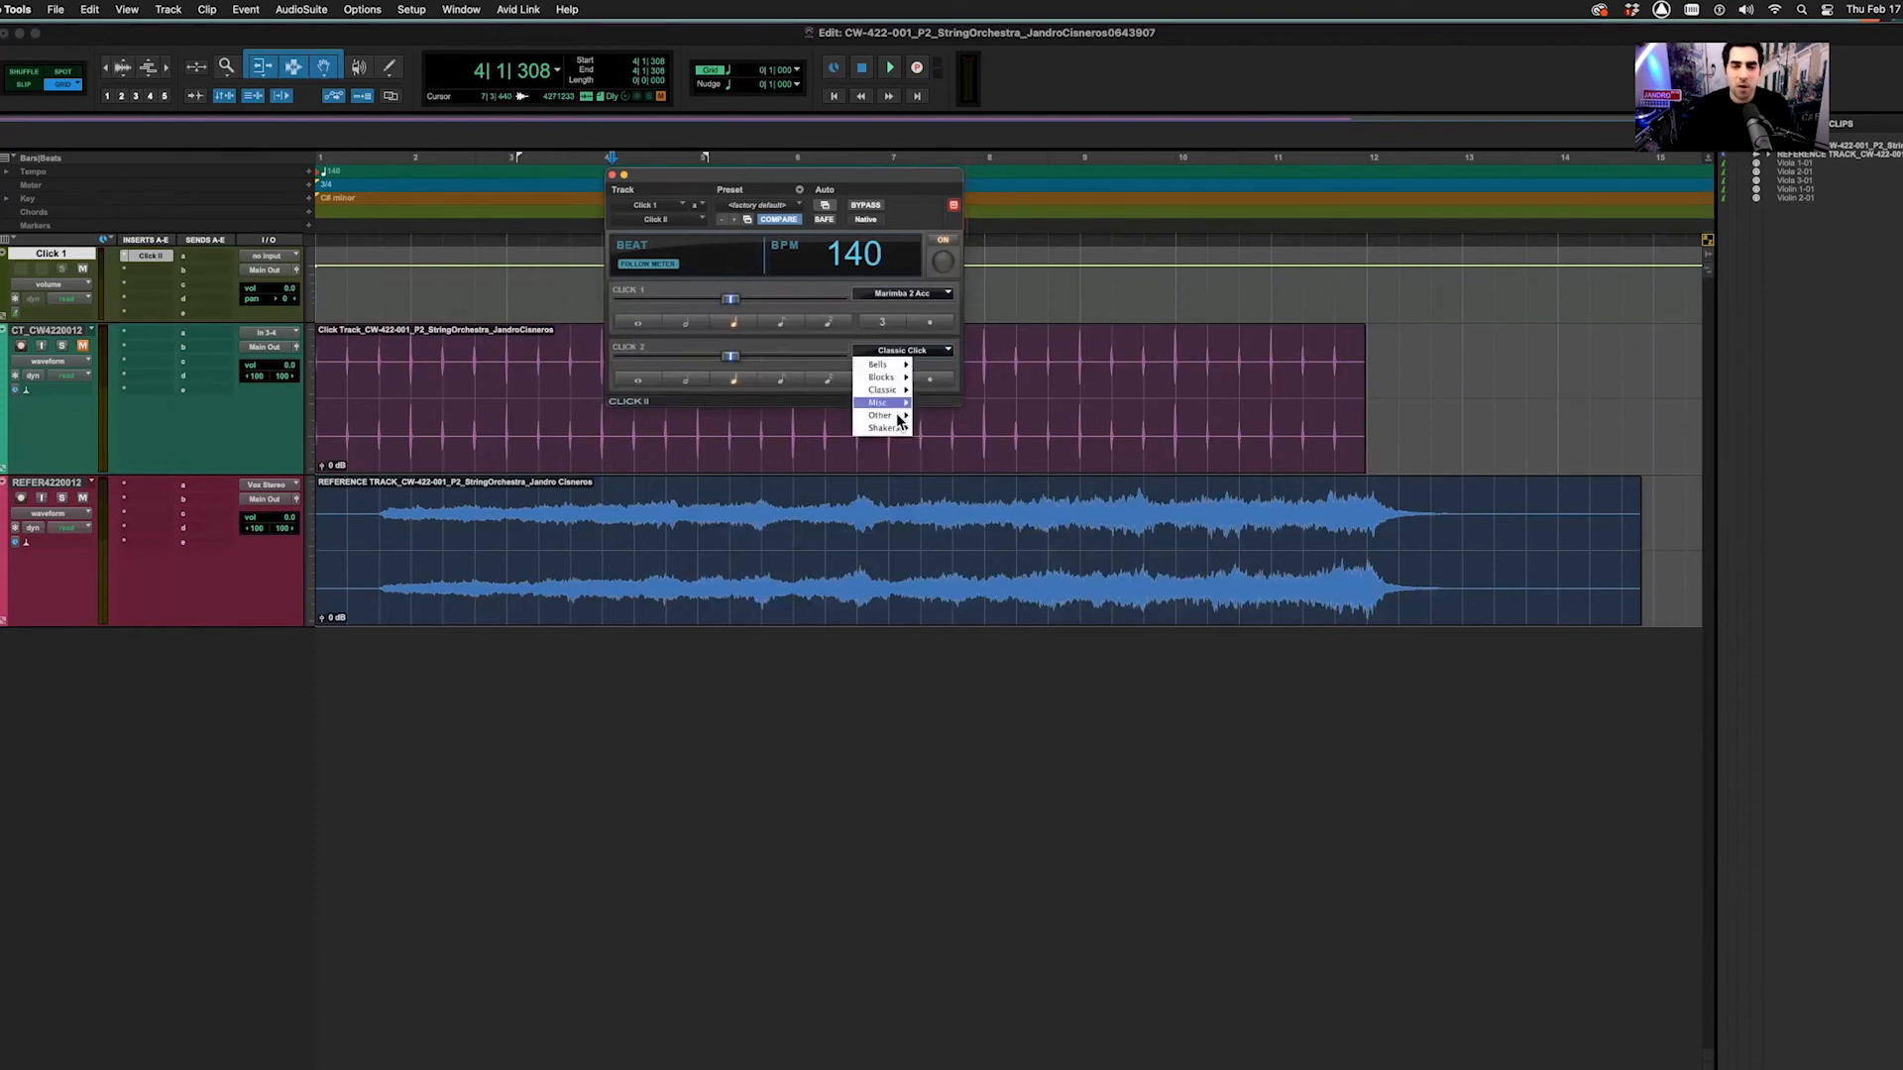
mouse_move(882, 415)
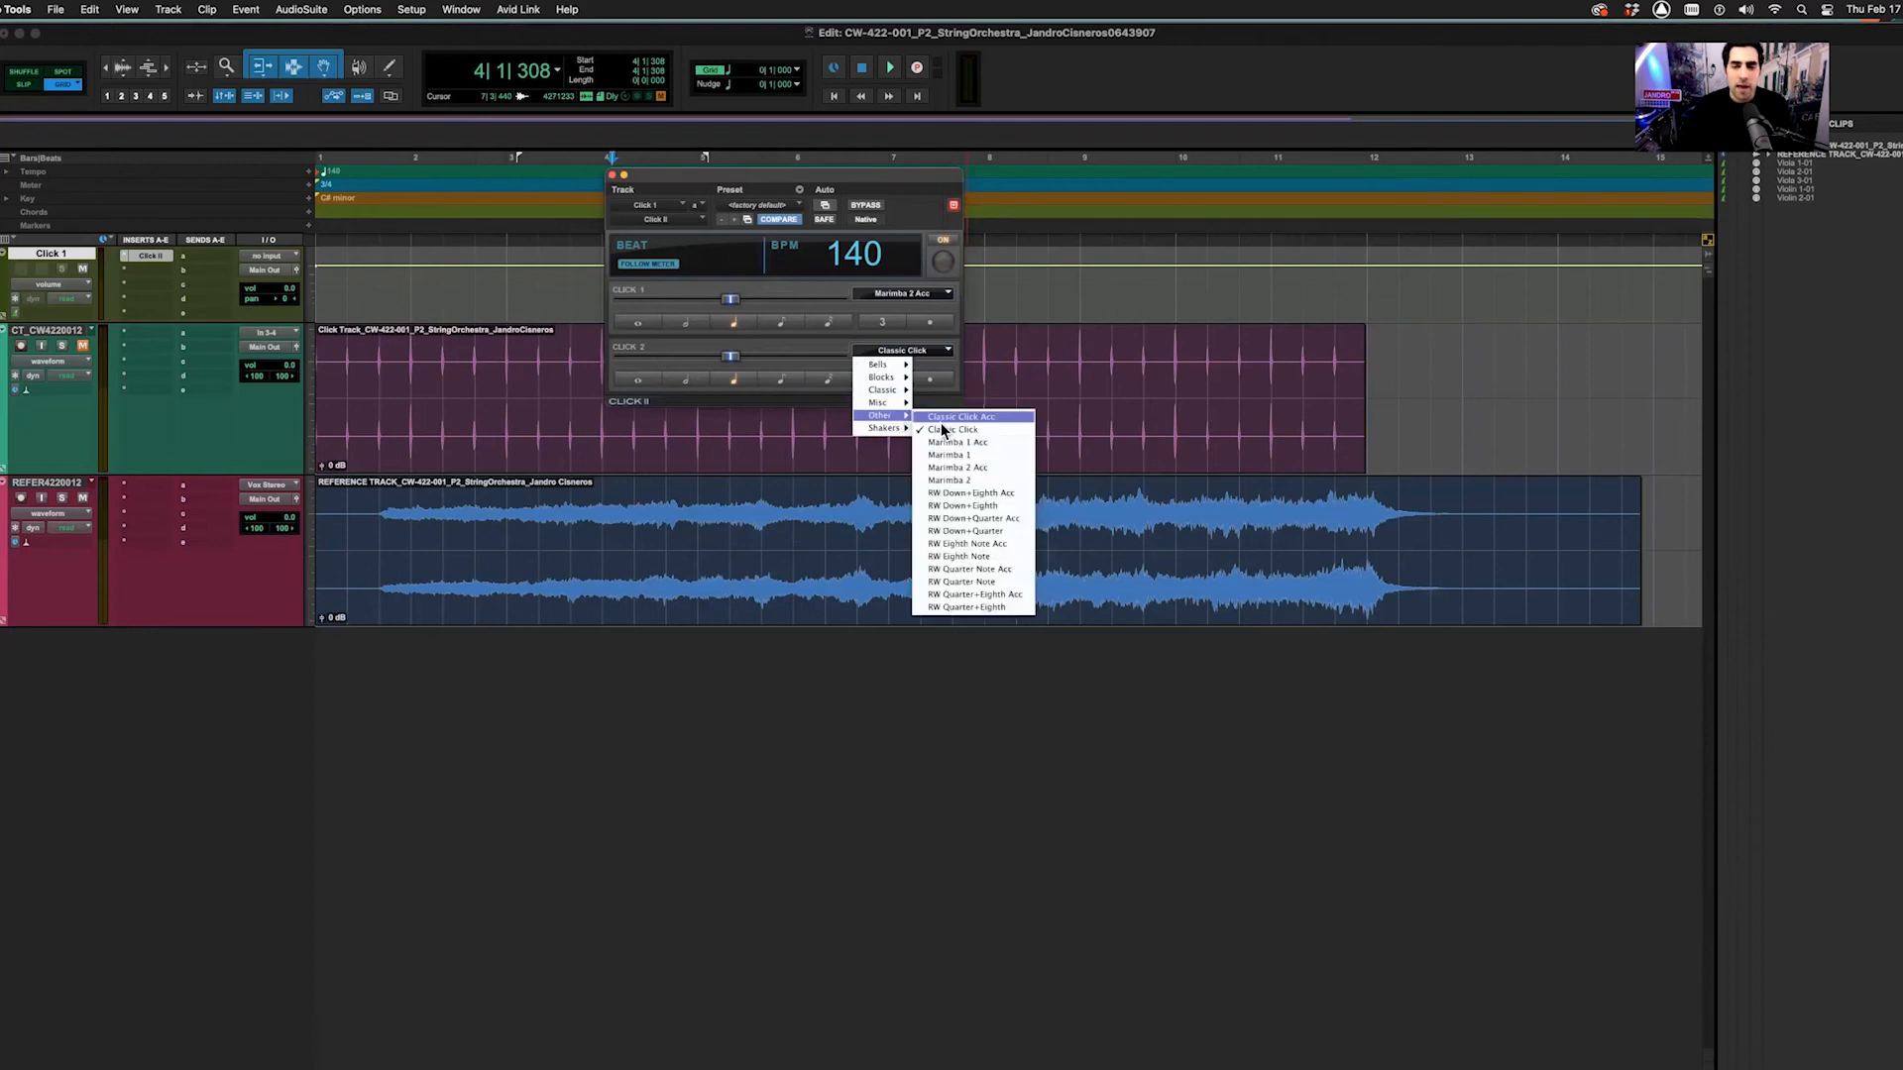
click(959, 480)
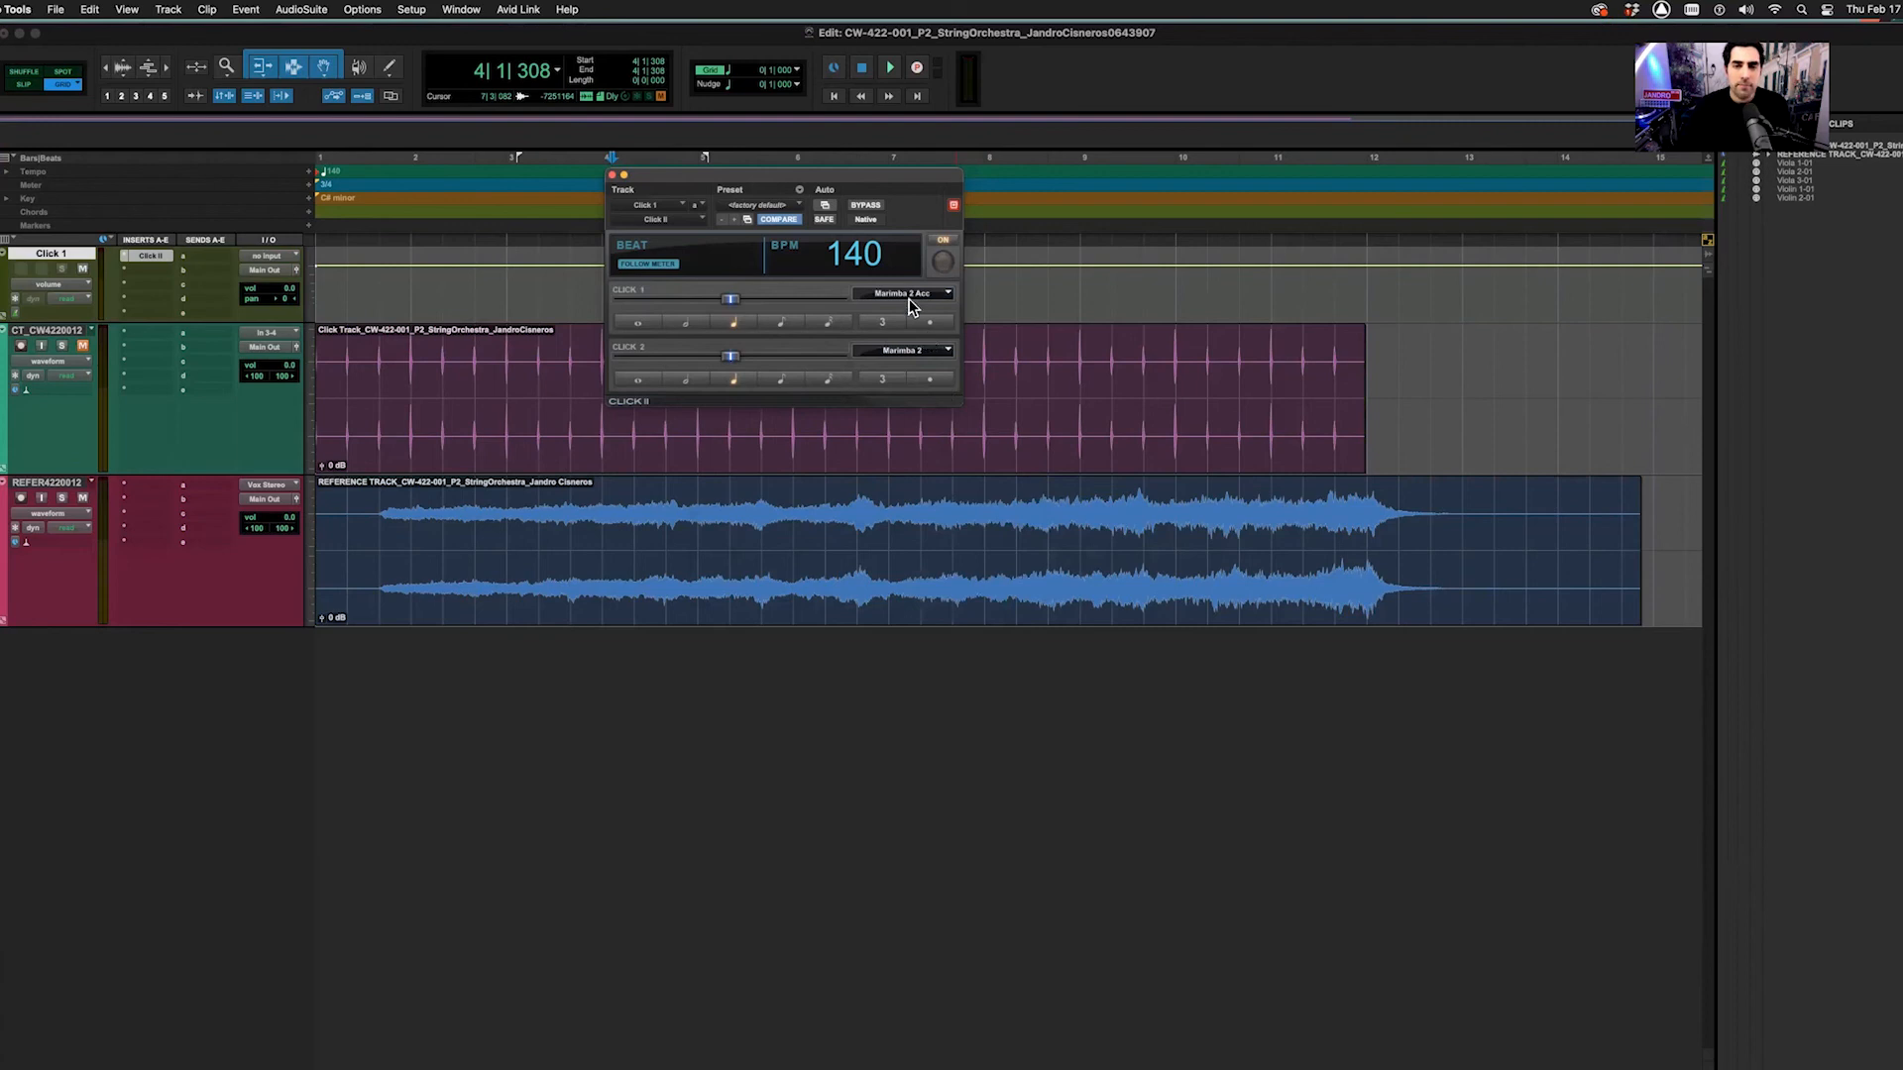
click(375, 271)
key(Return)
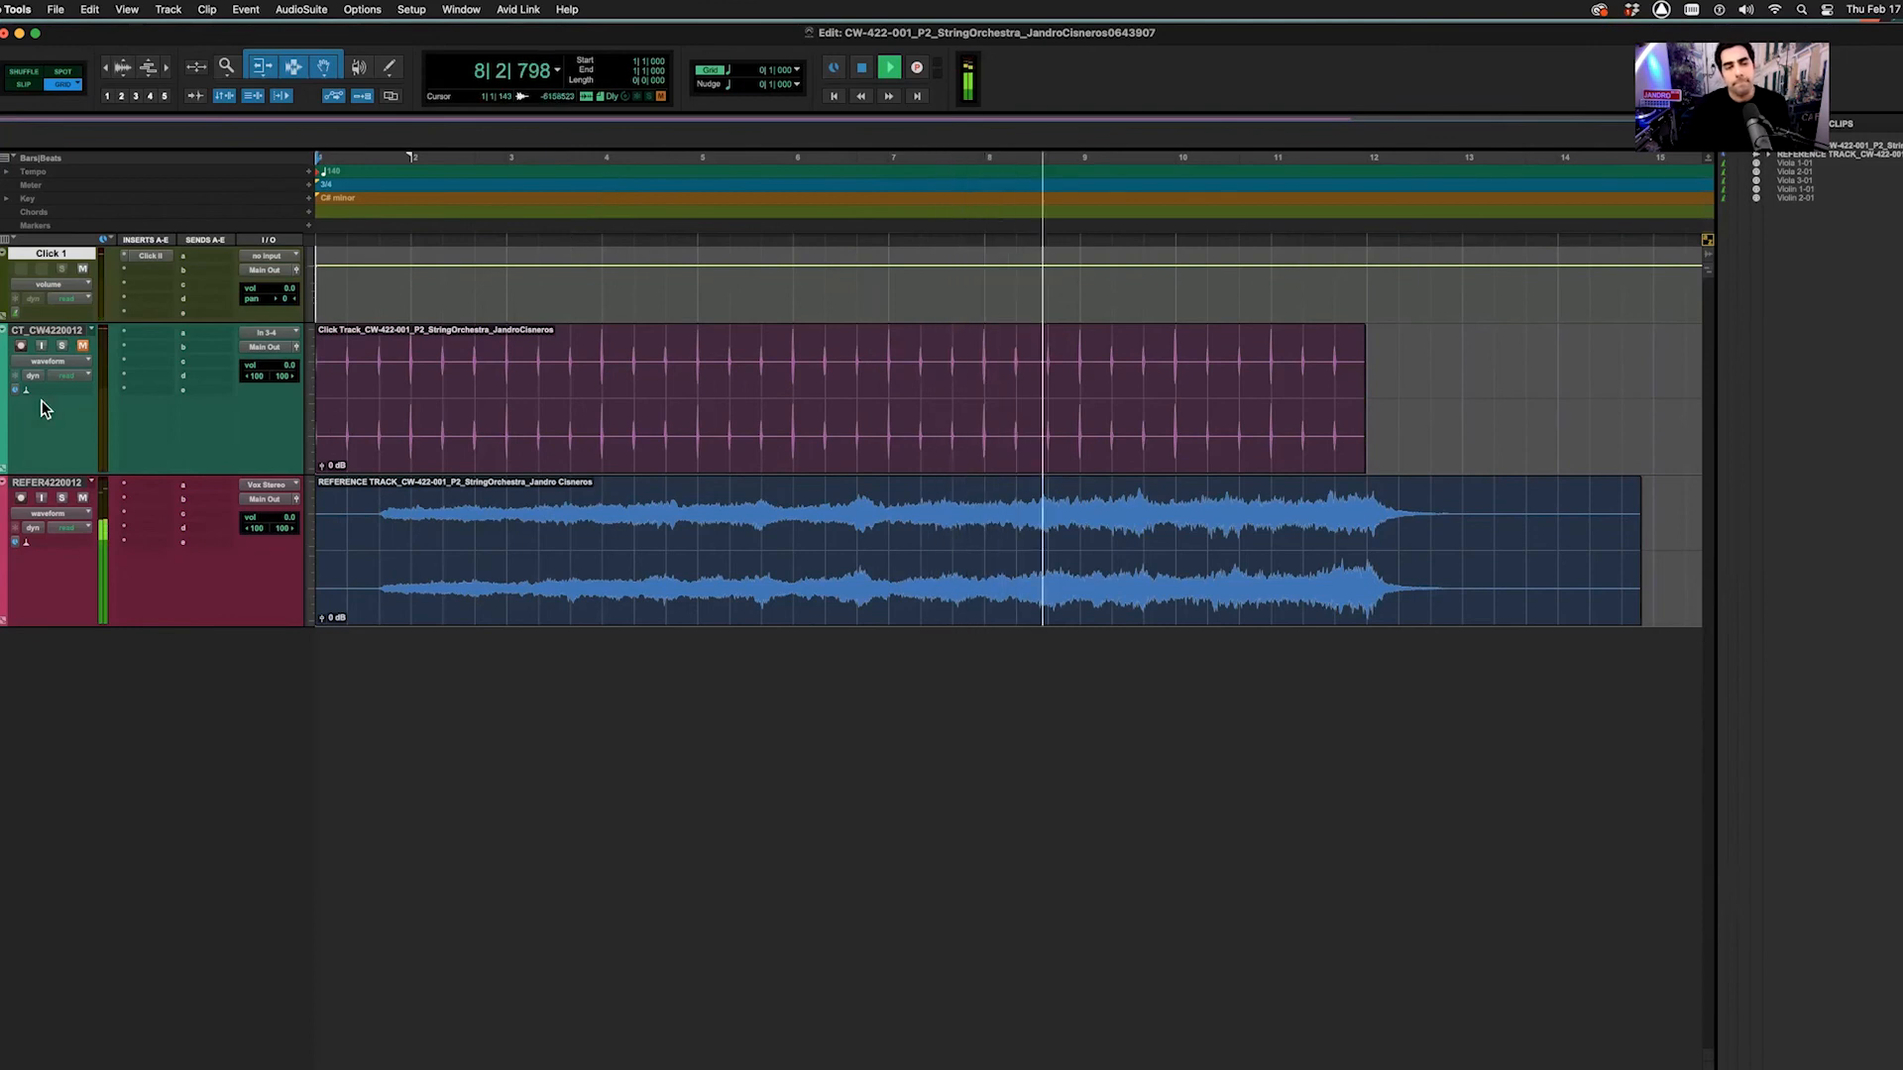
Stop playback and hide the imported CT click-audio track
key(space)
click(54, 333)
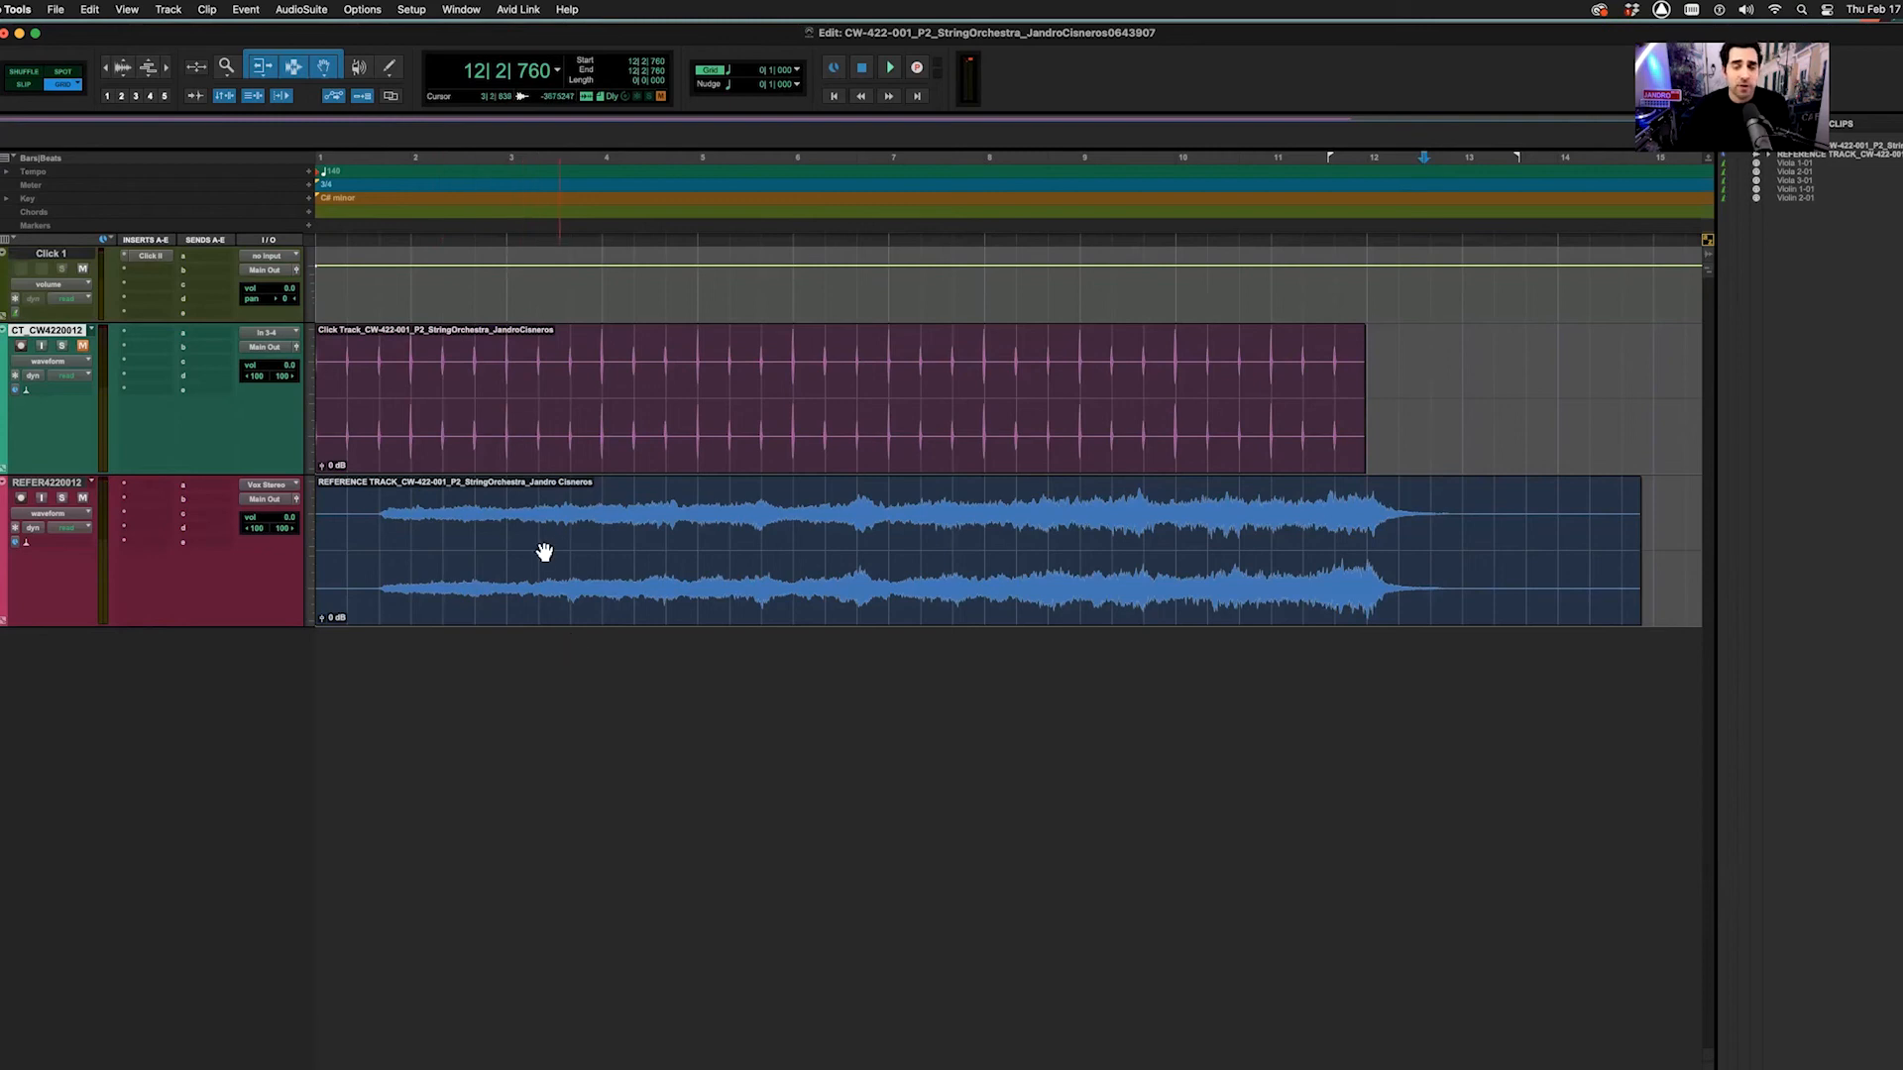
right_click(45, 337)
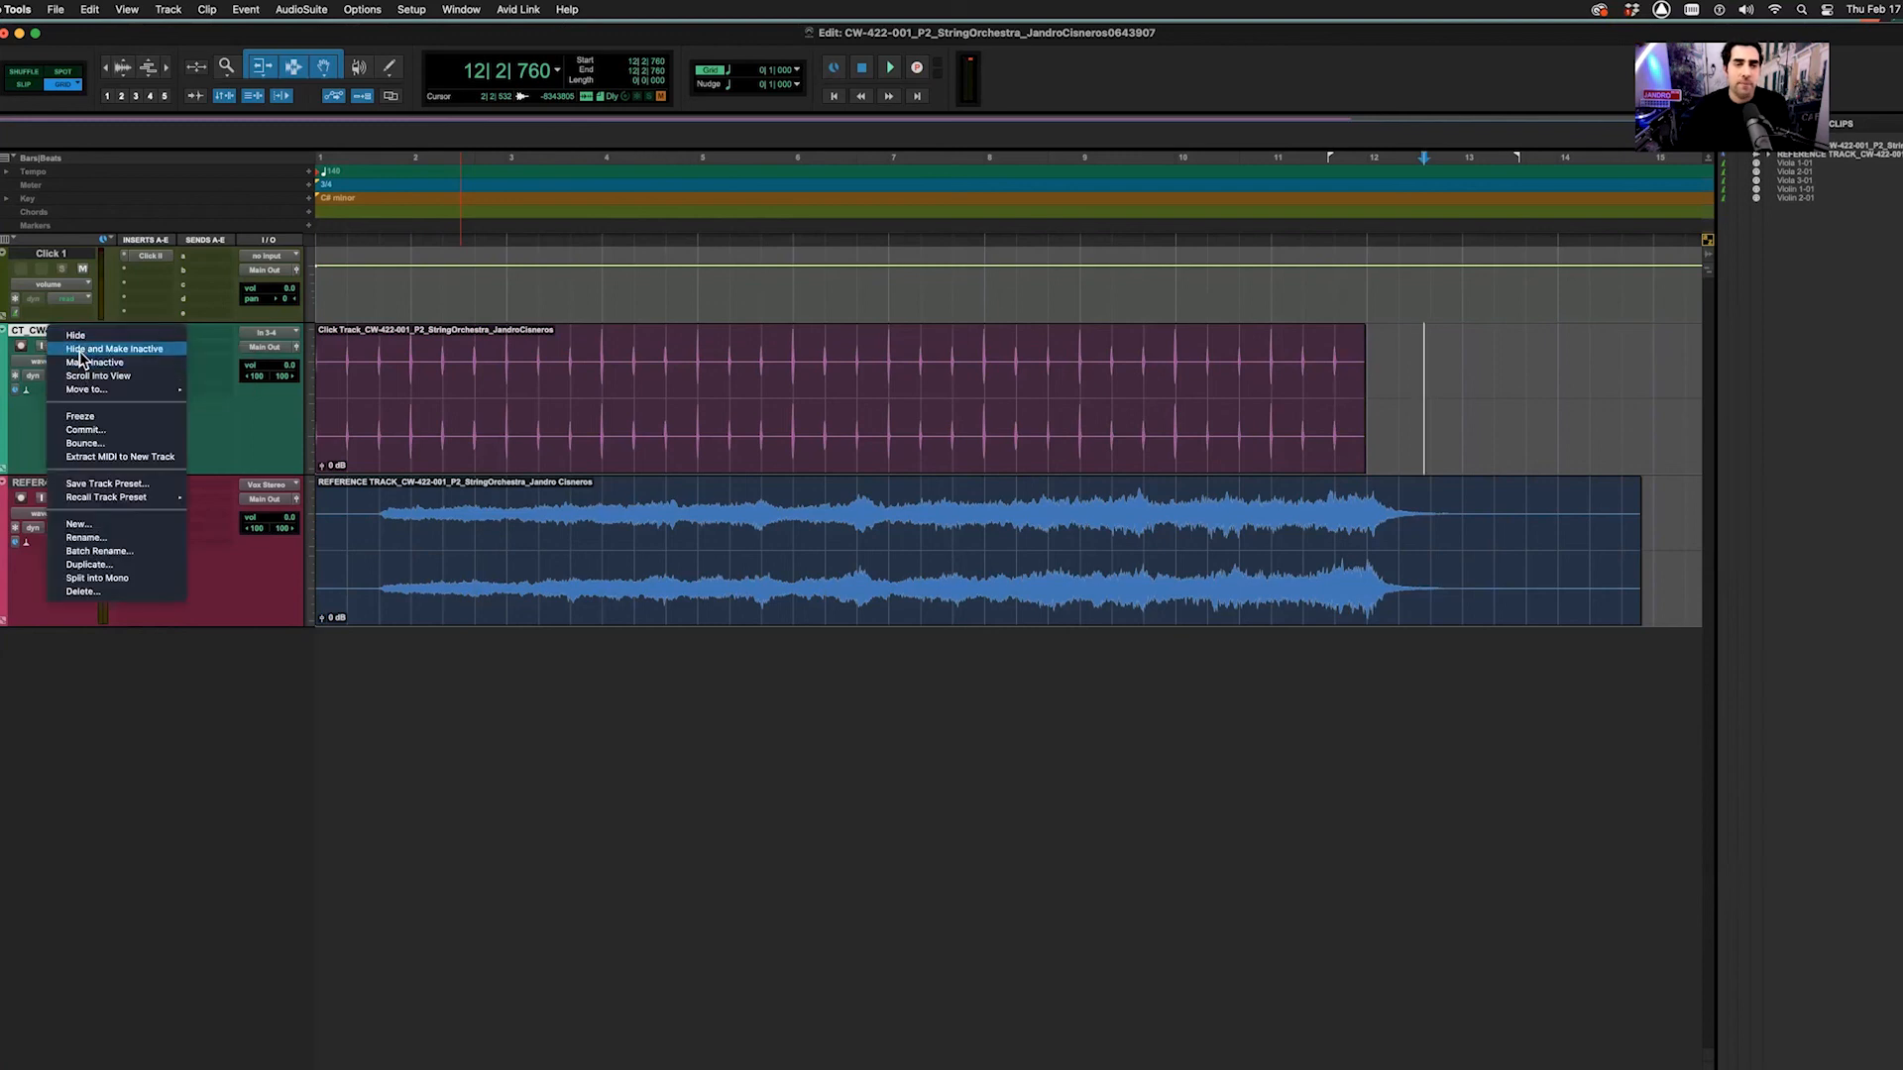
click(81, 352)
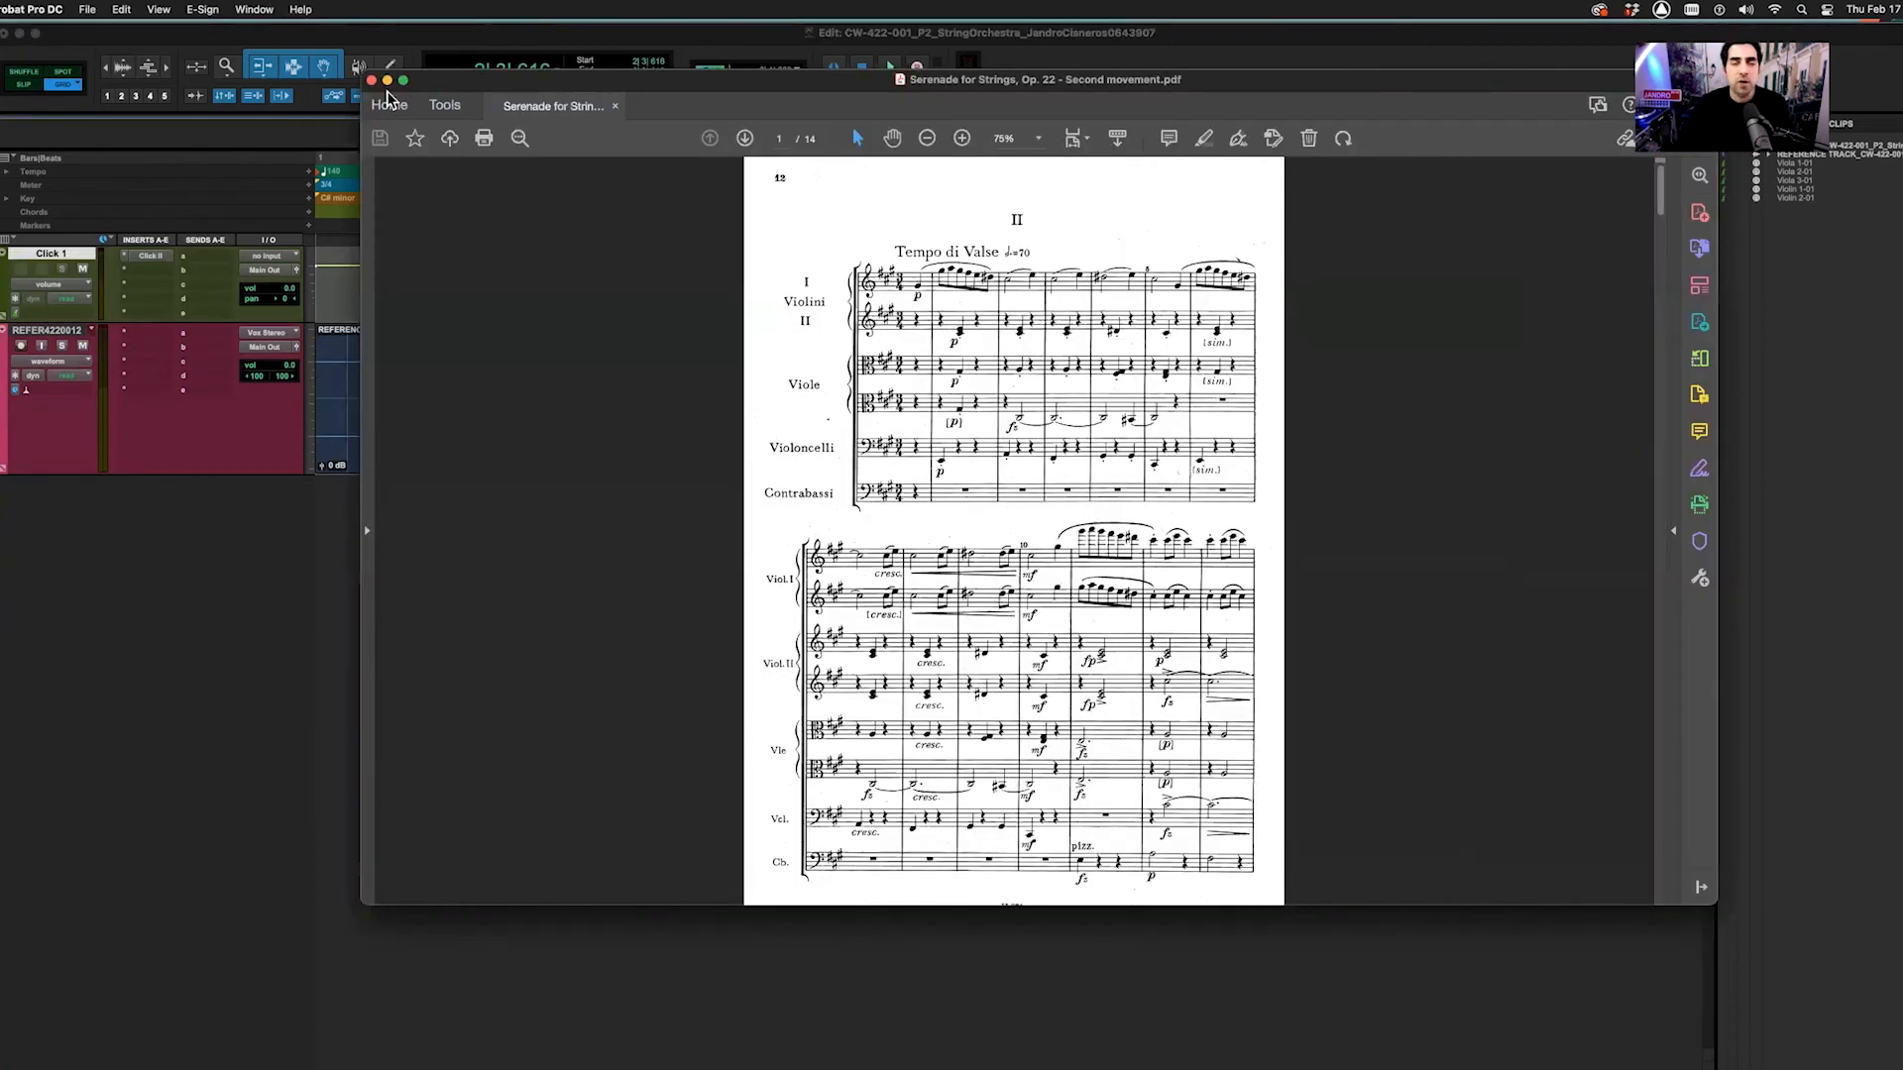
drag(558, 85, 378, 73)
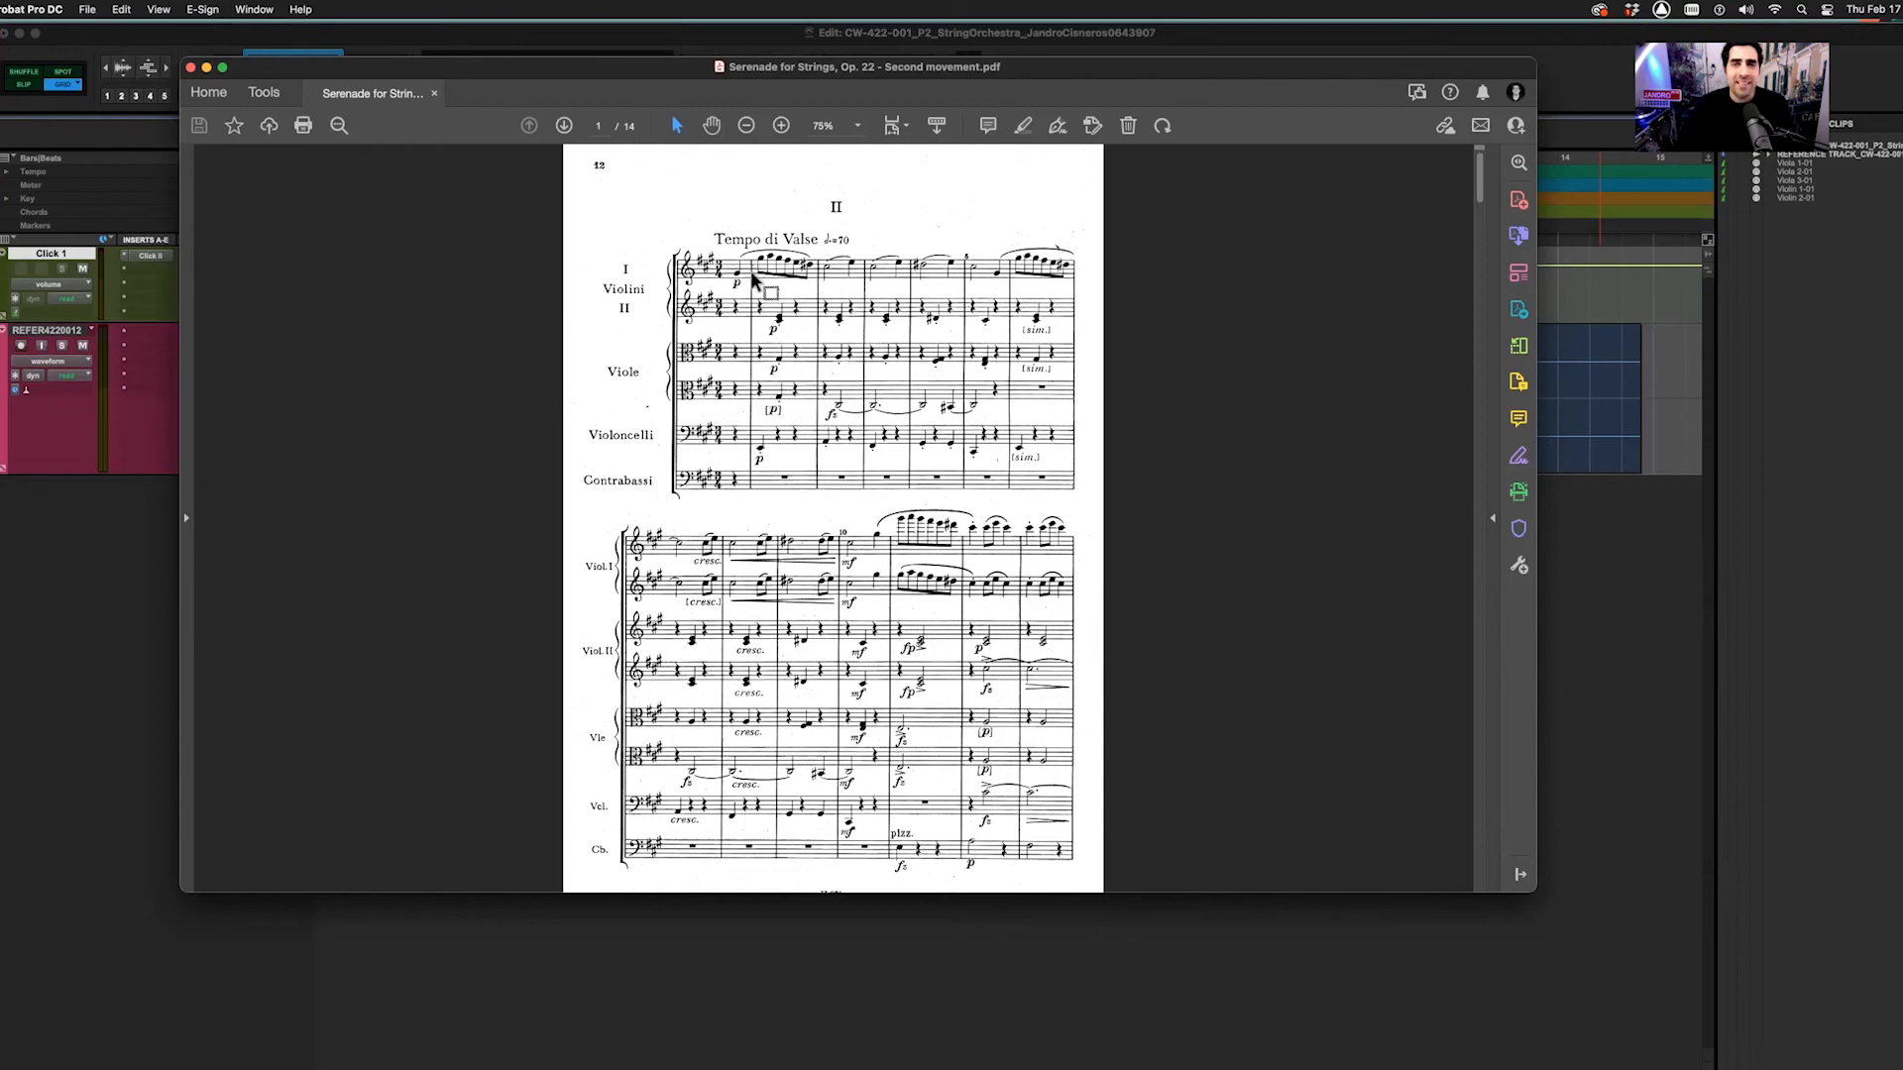
drag(307, 78, 1902, 59)
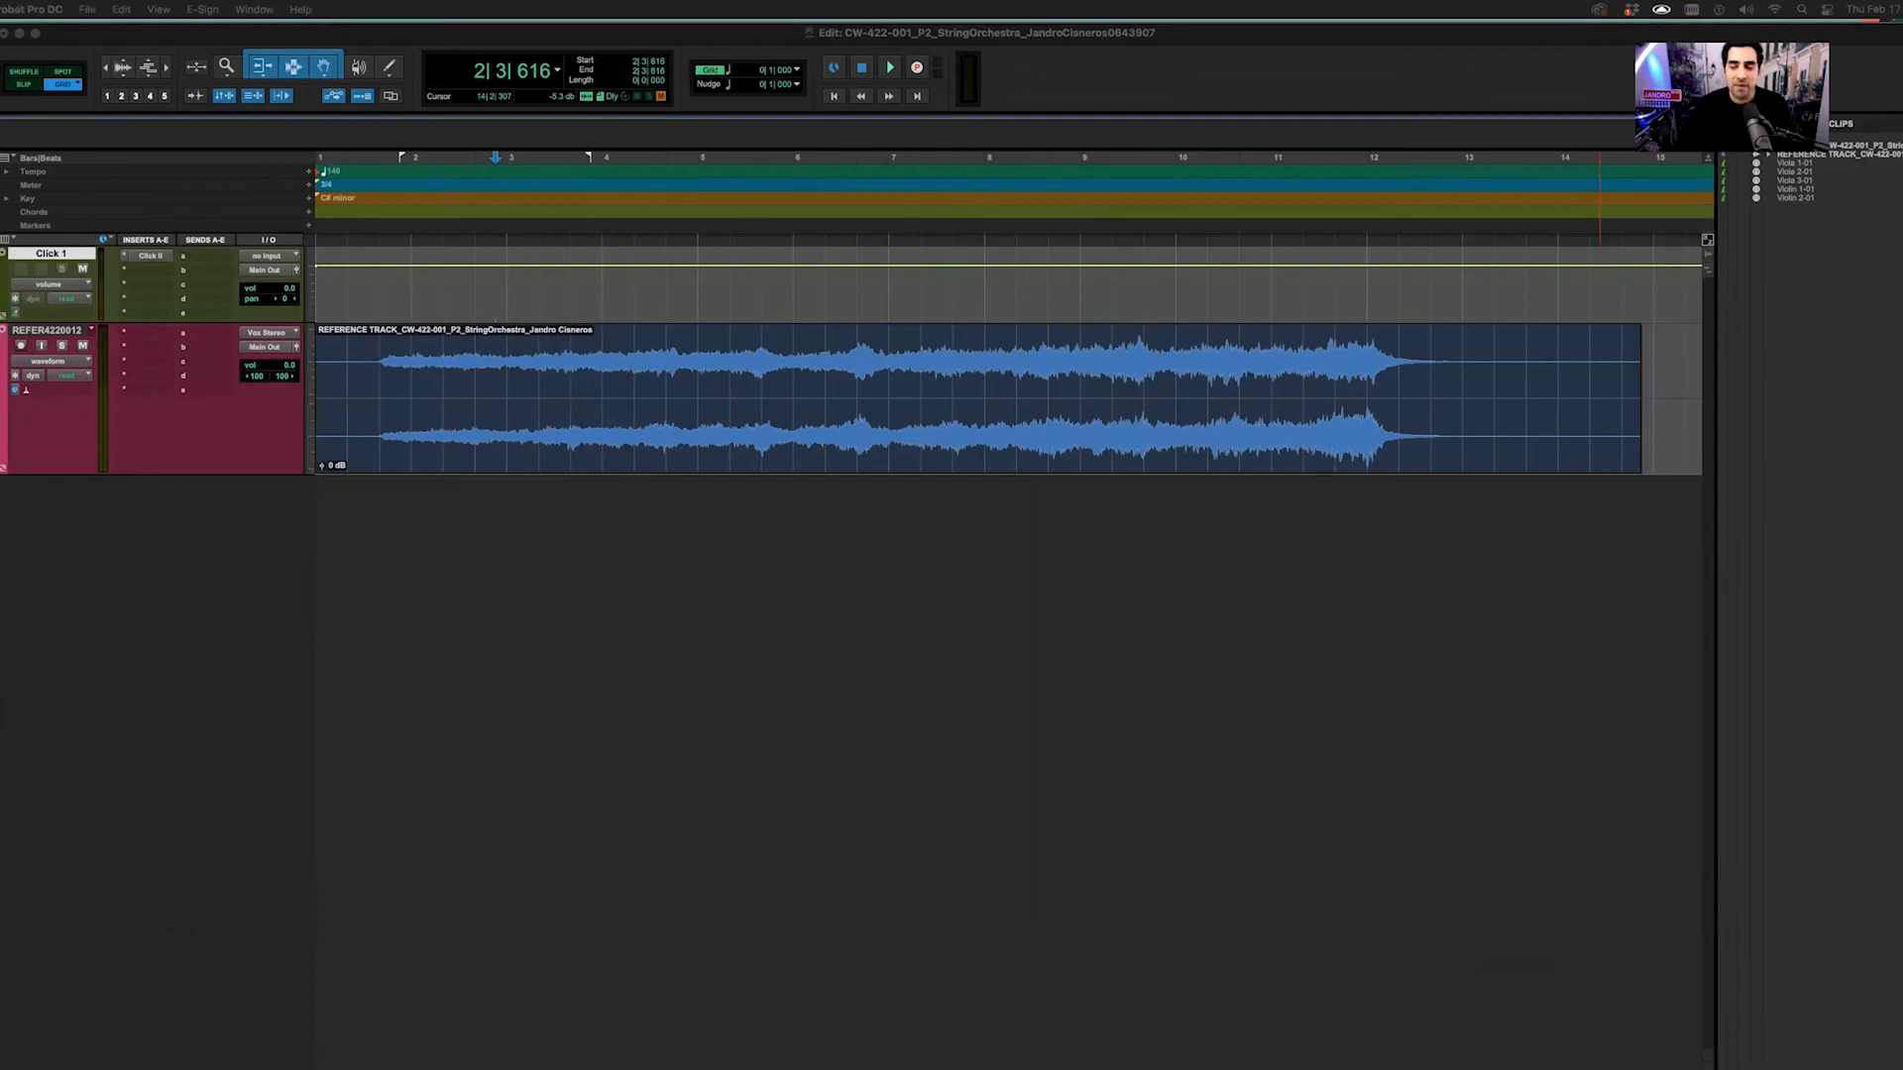
Zoom in on the reference audio's opening, put the edit point at bar 2|1, and audition from there
click(1708, 1065)
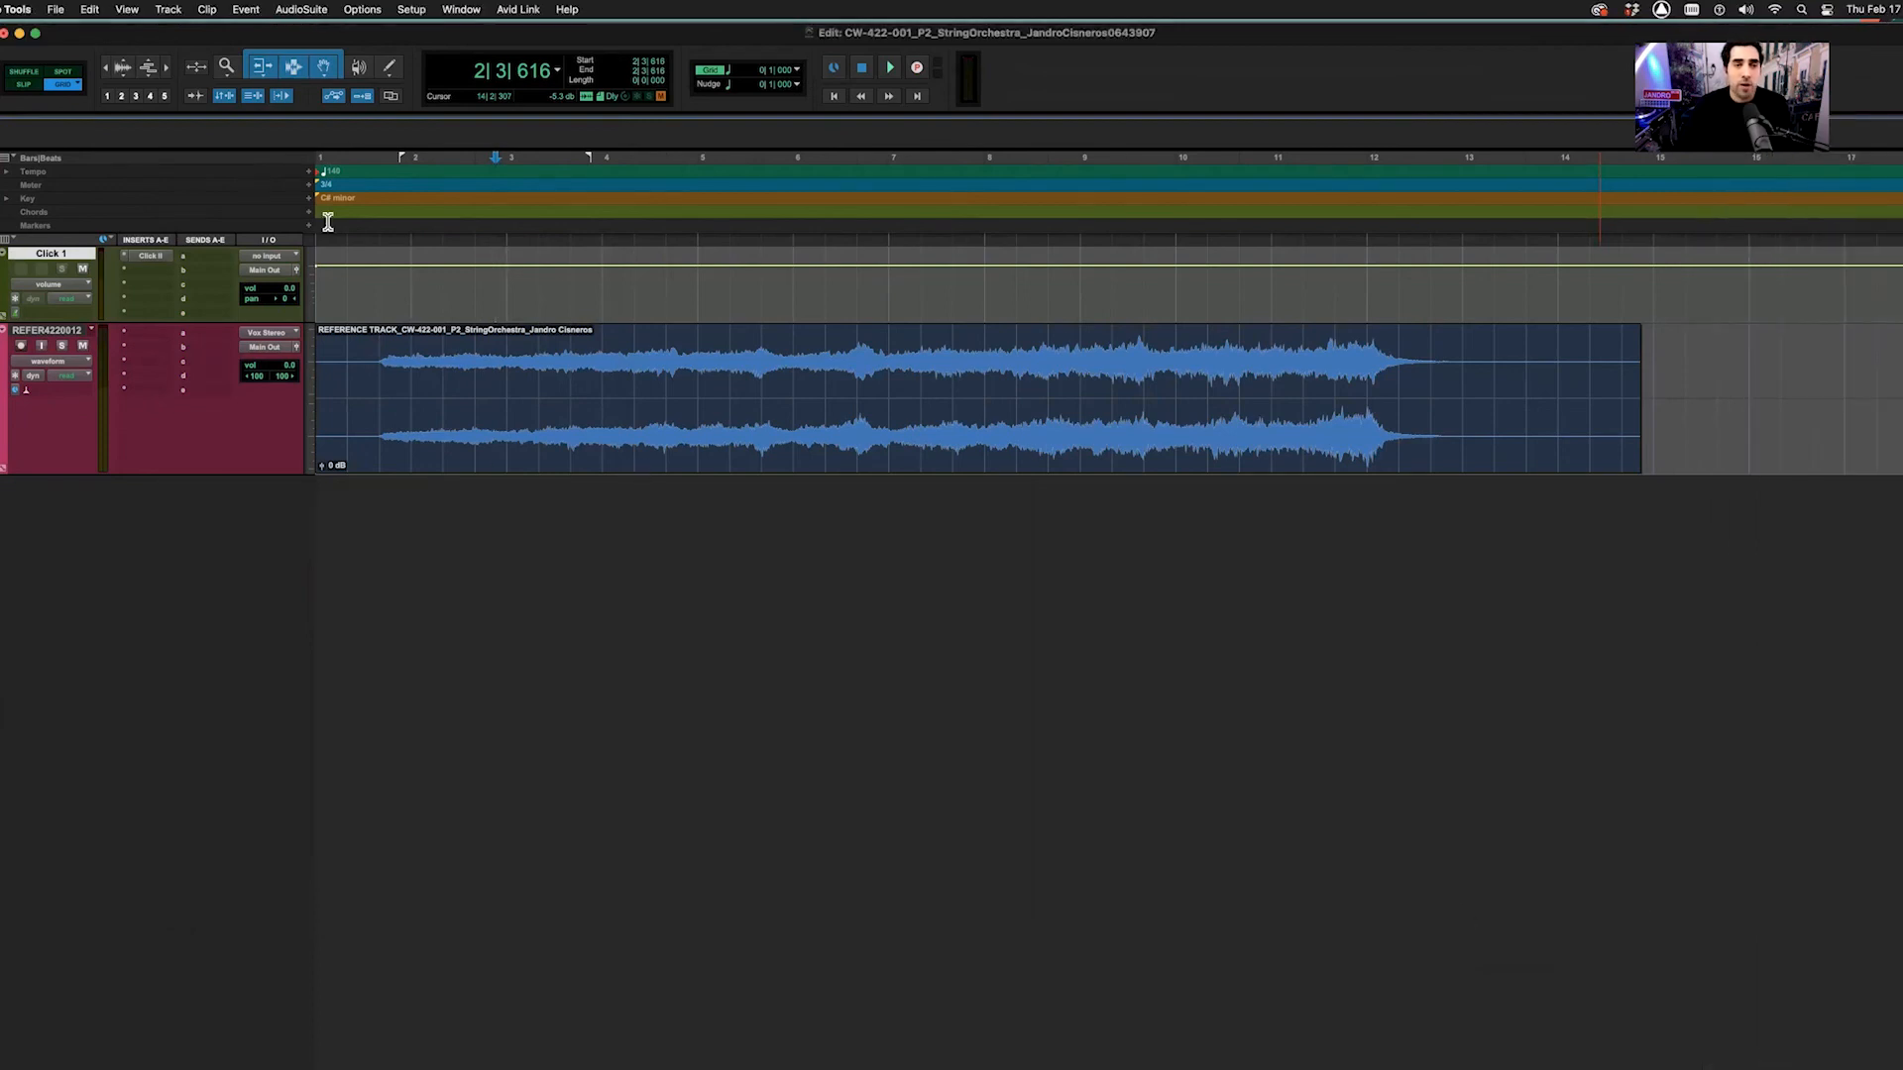
drag(281, 37, 262, 34)
click(360, 356)
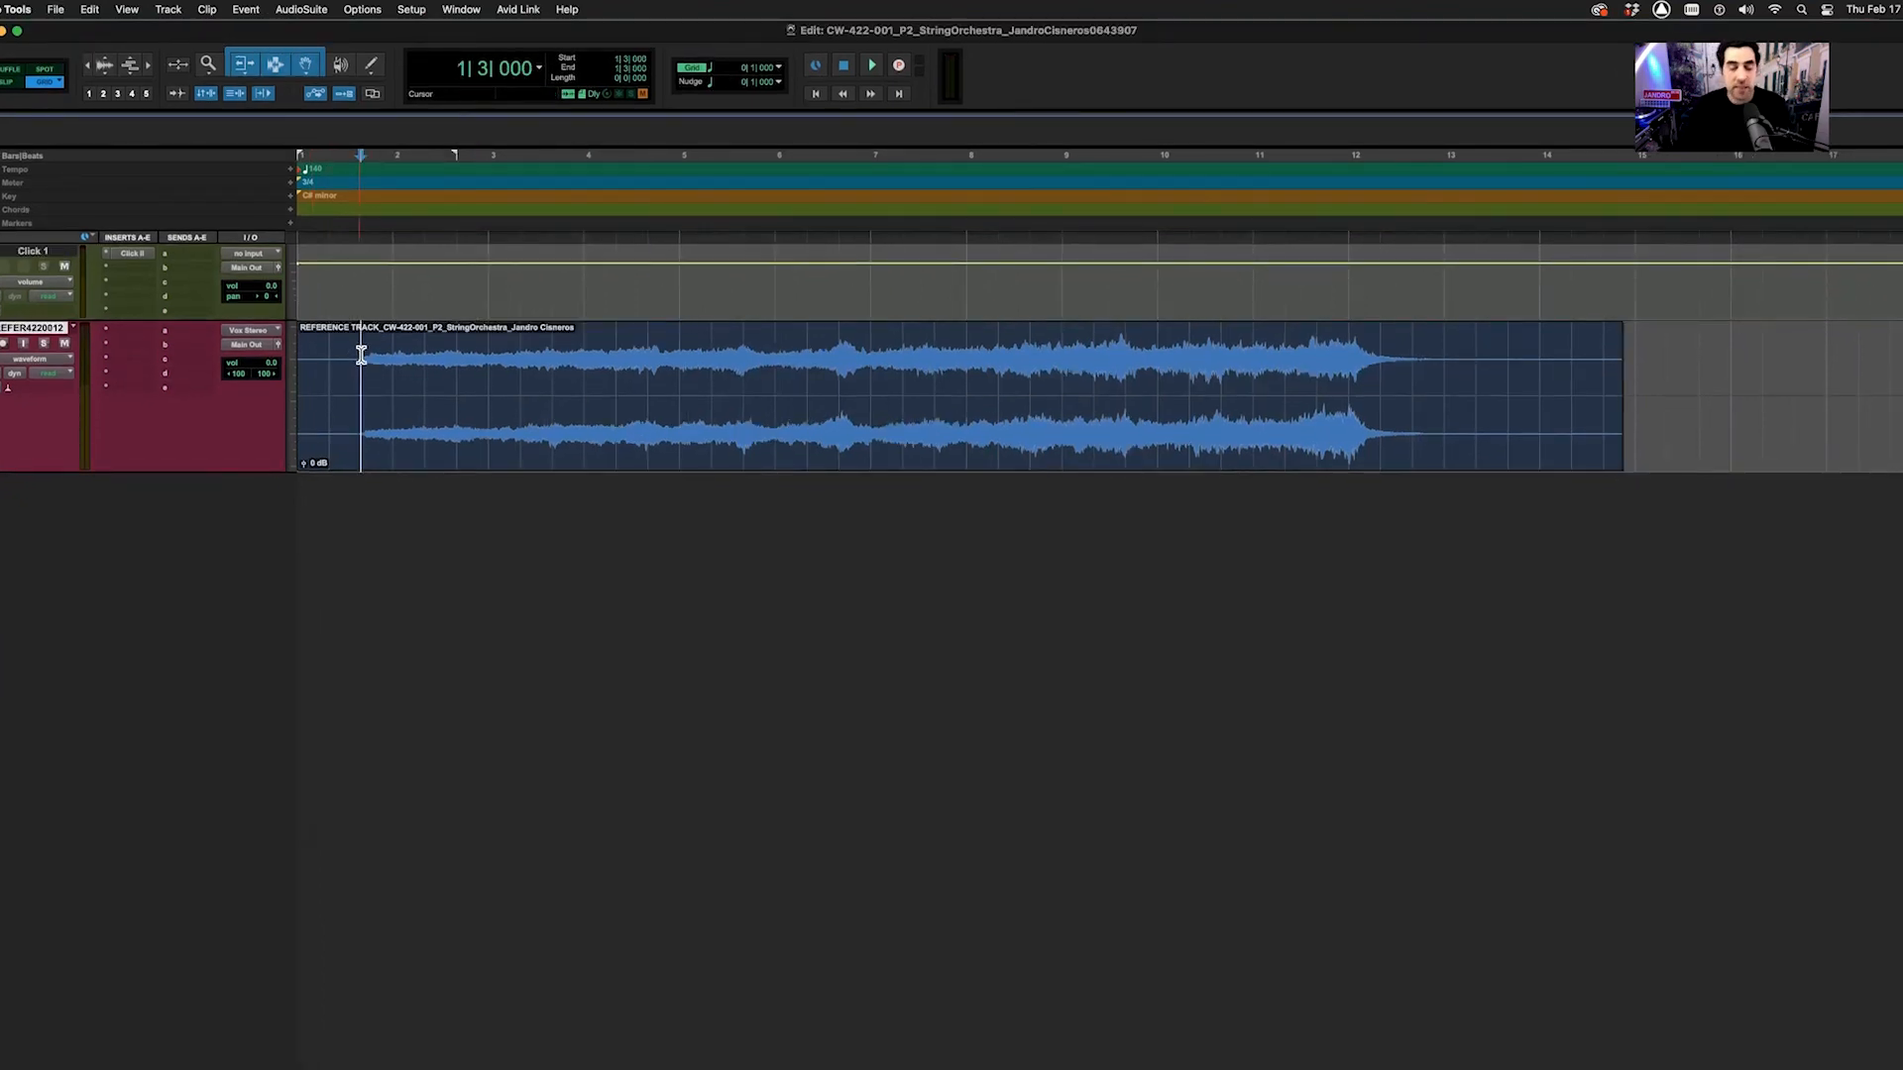
key(t)
key(t)
key(t)
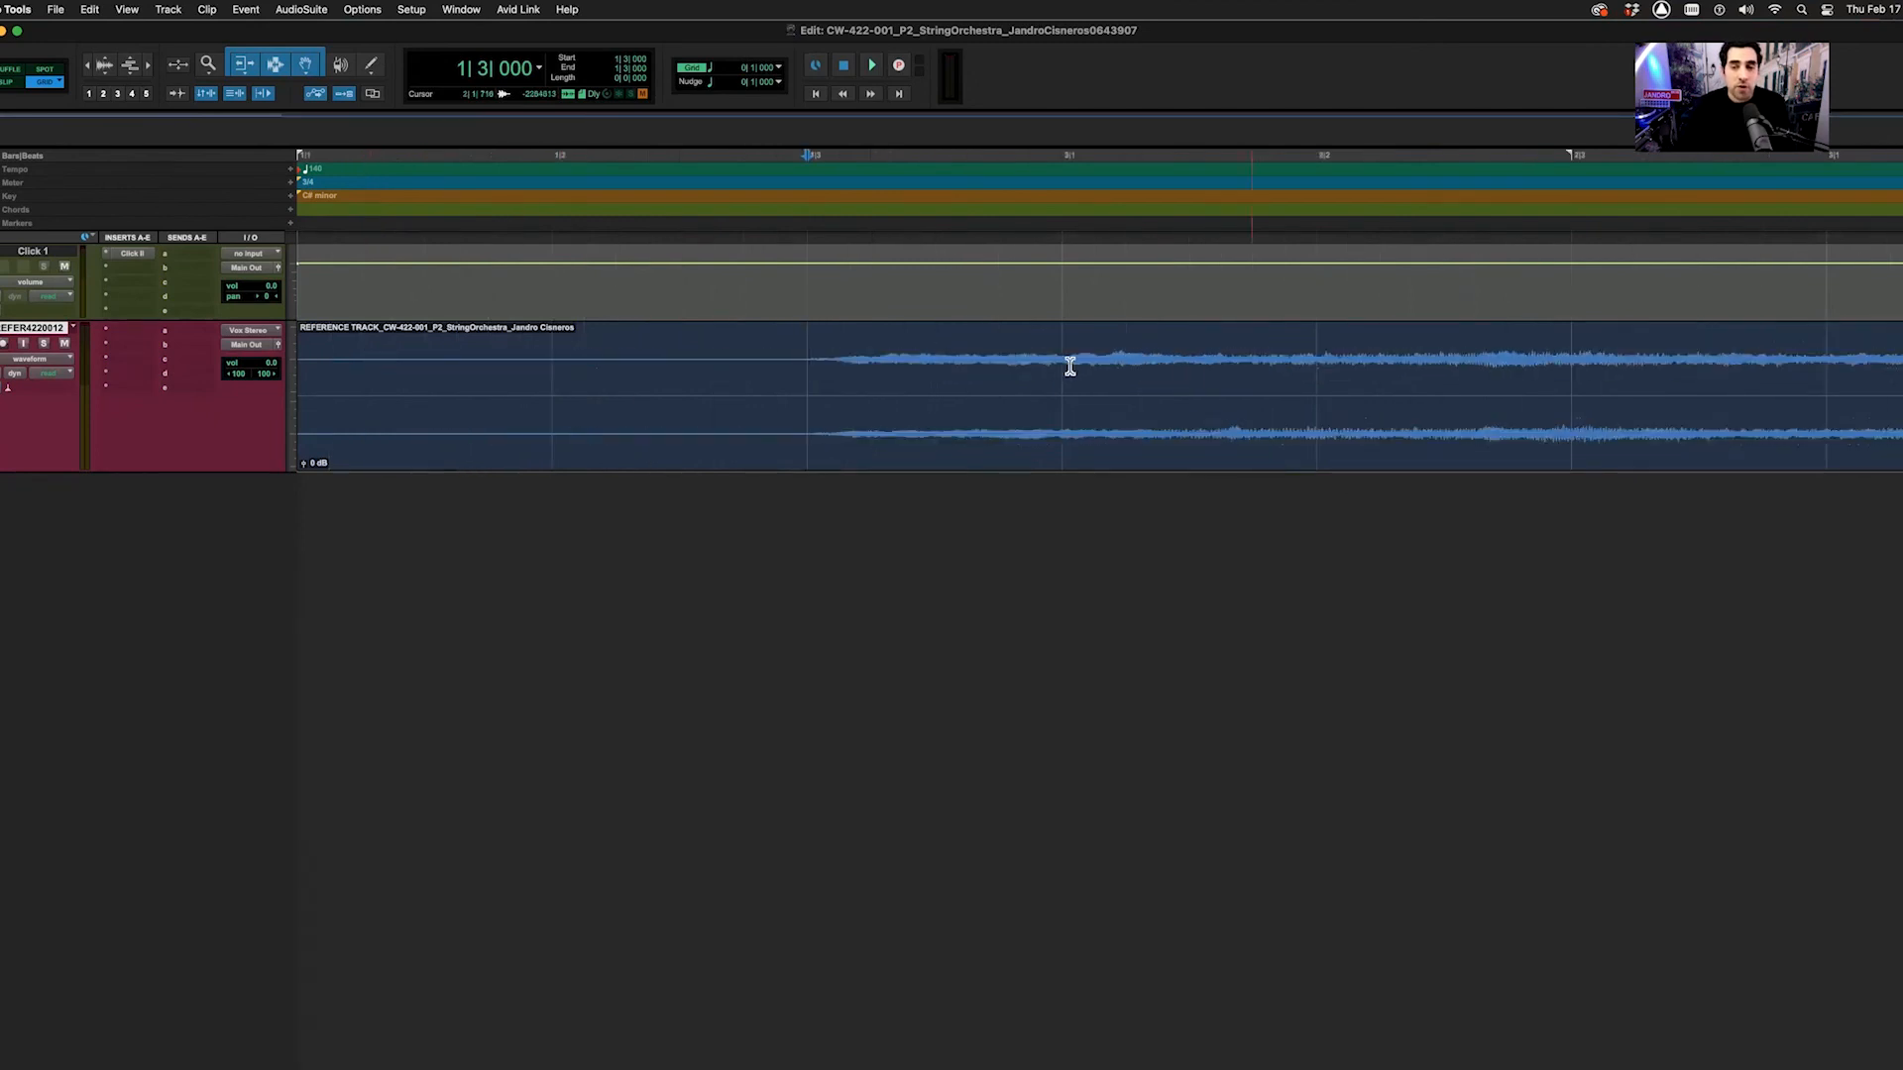
click(1061, 327)
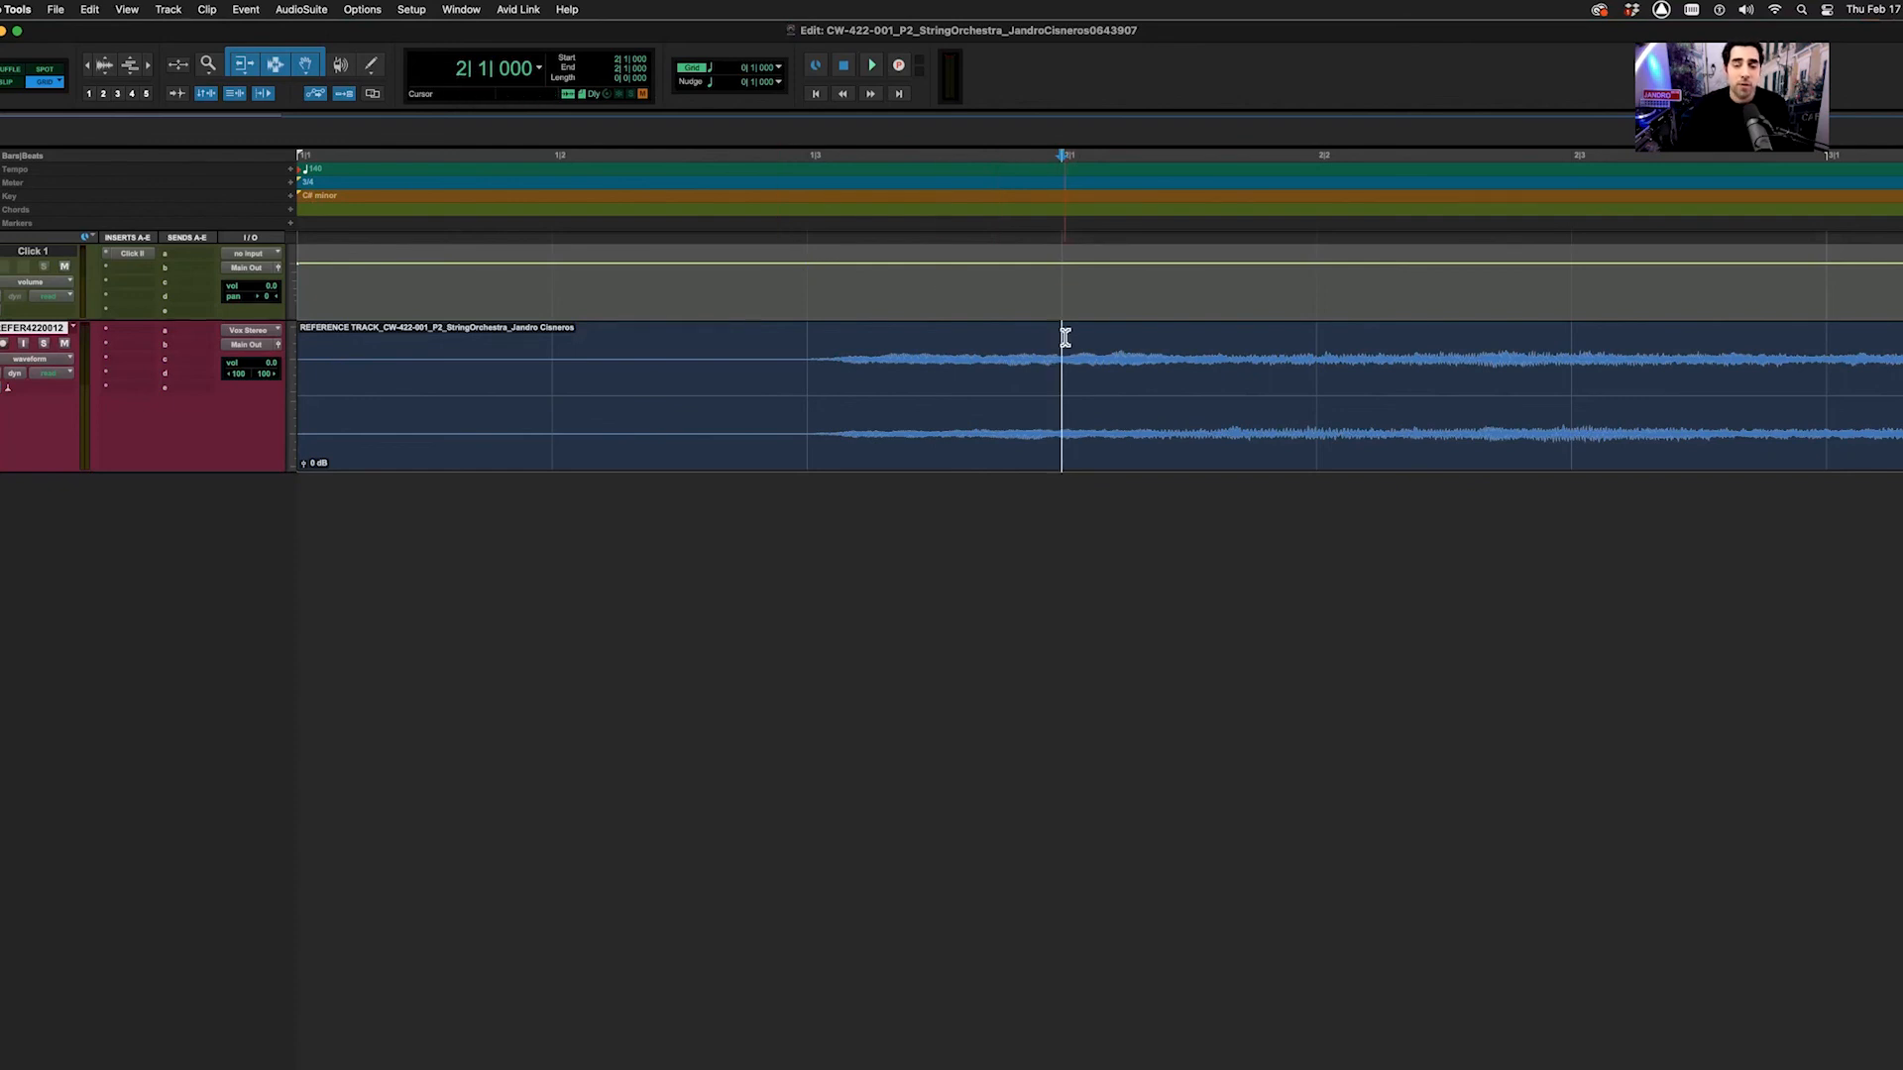
key(space)
key(space)
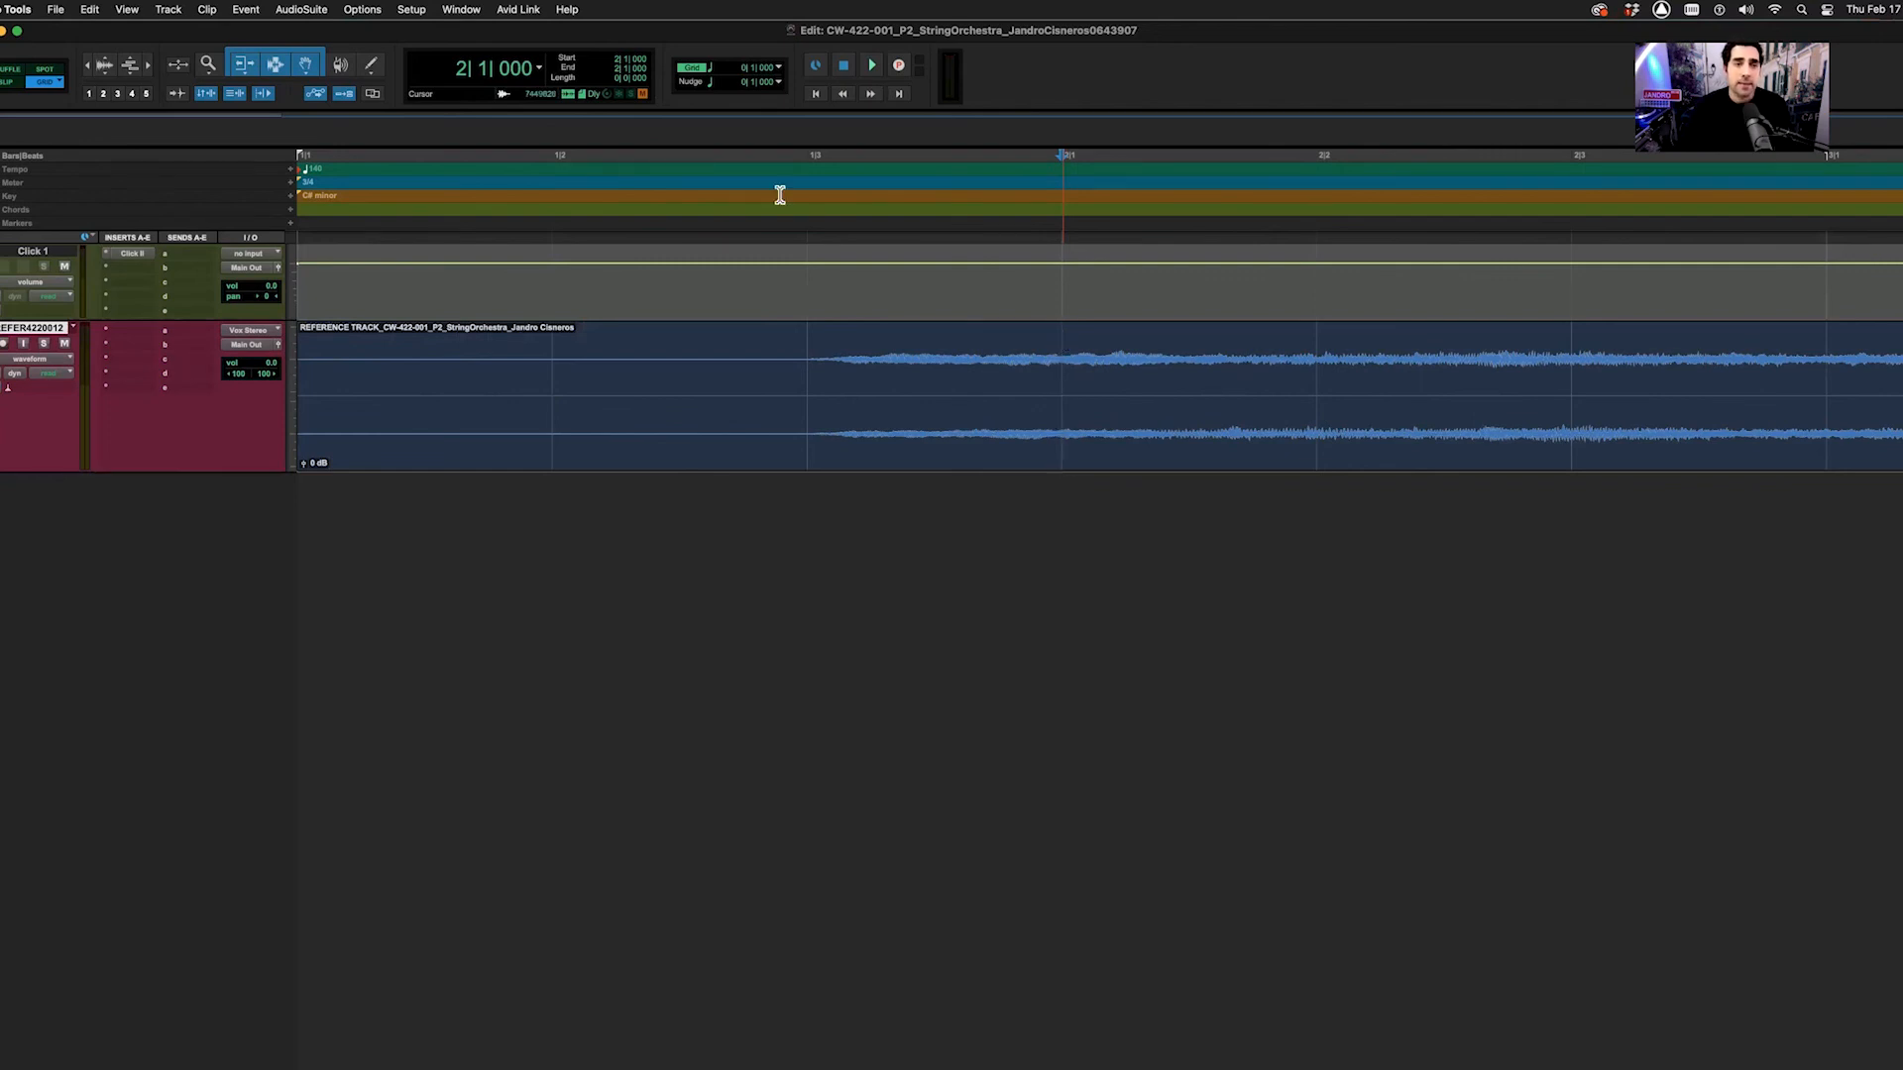
Renumber the bars so bar 2 becomes bar 1
click(245, 12)
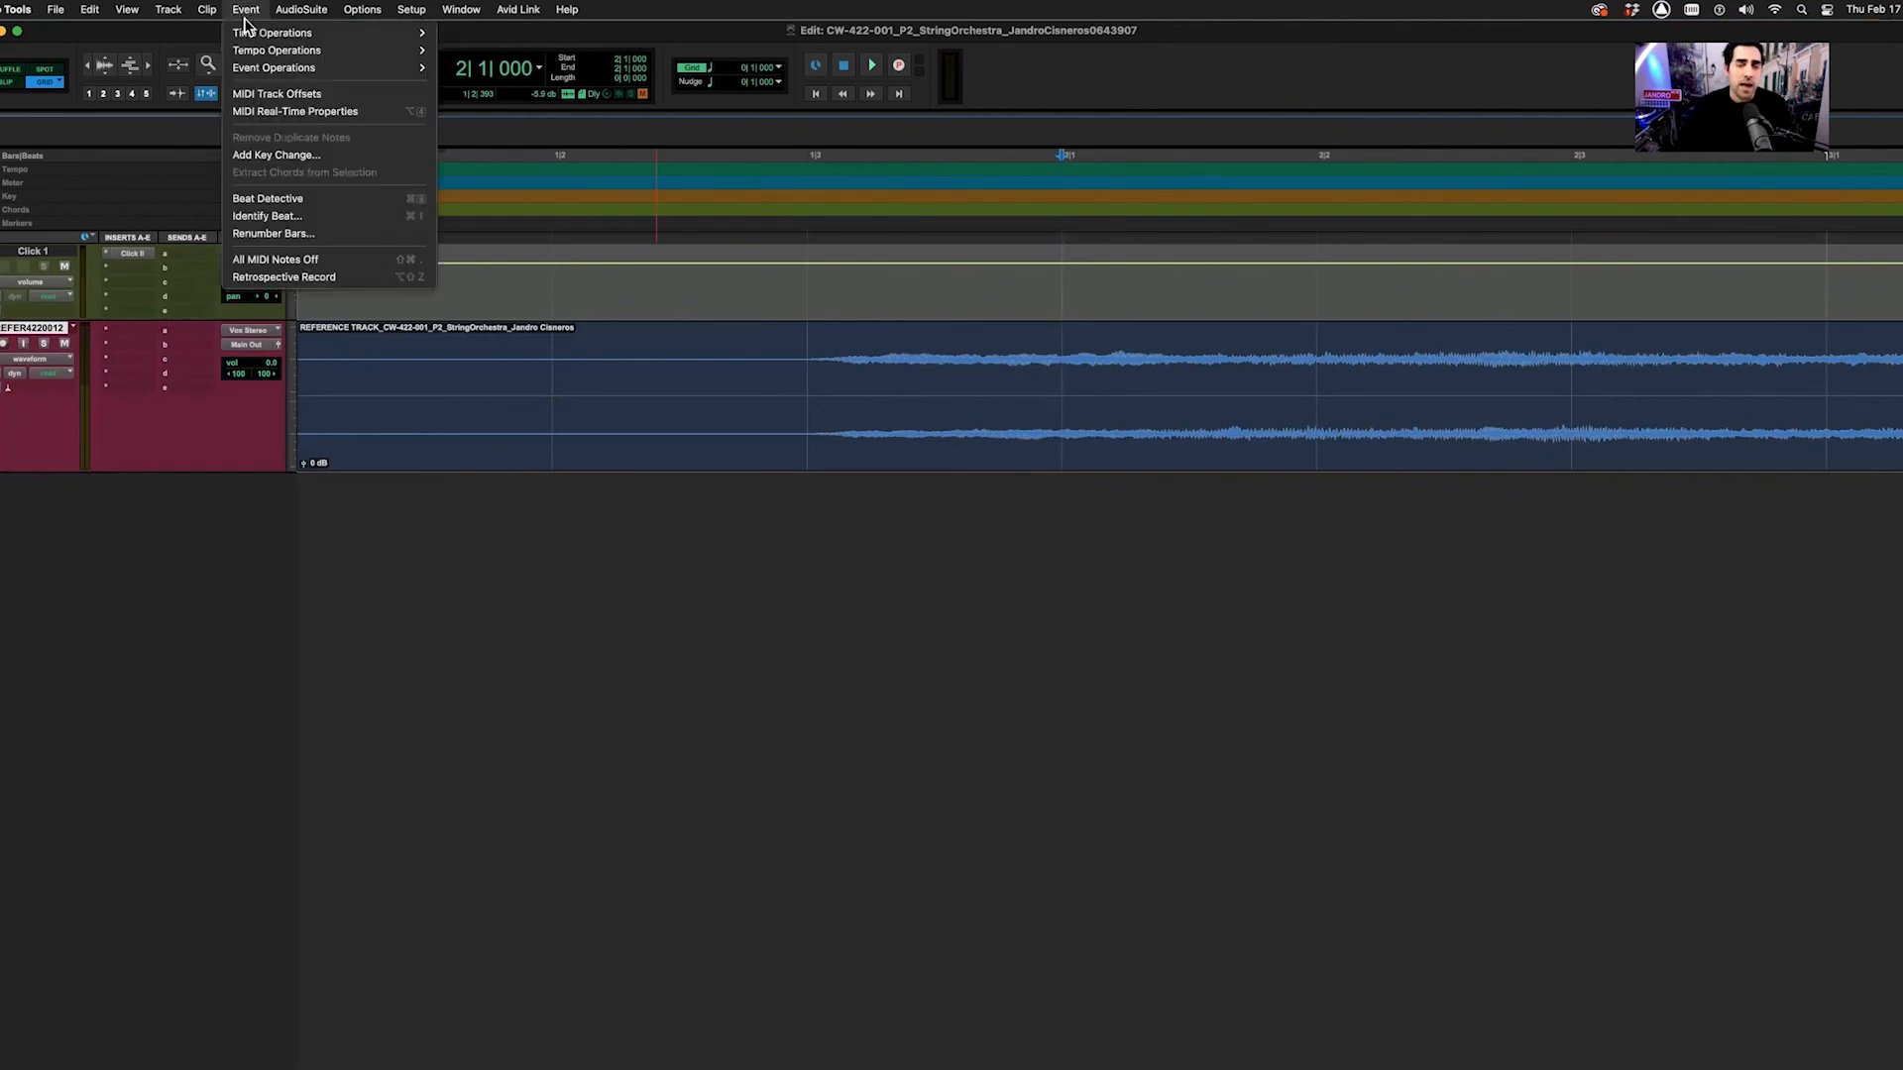
click(303, 236)
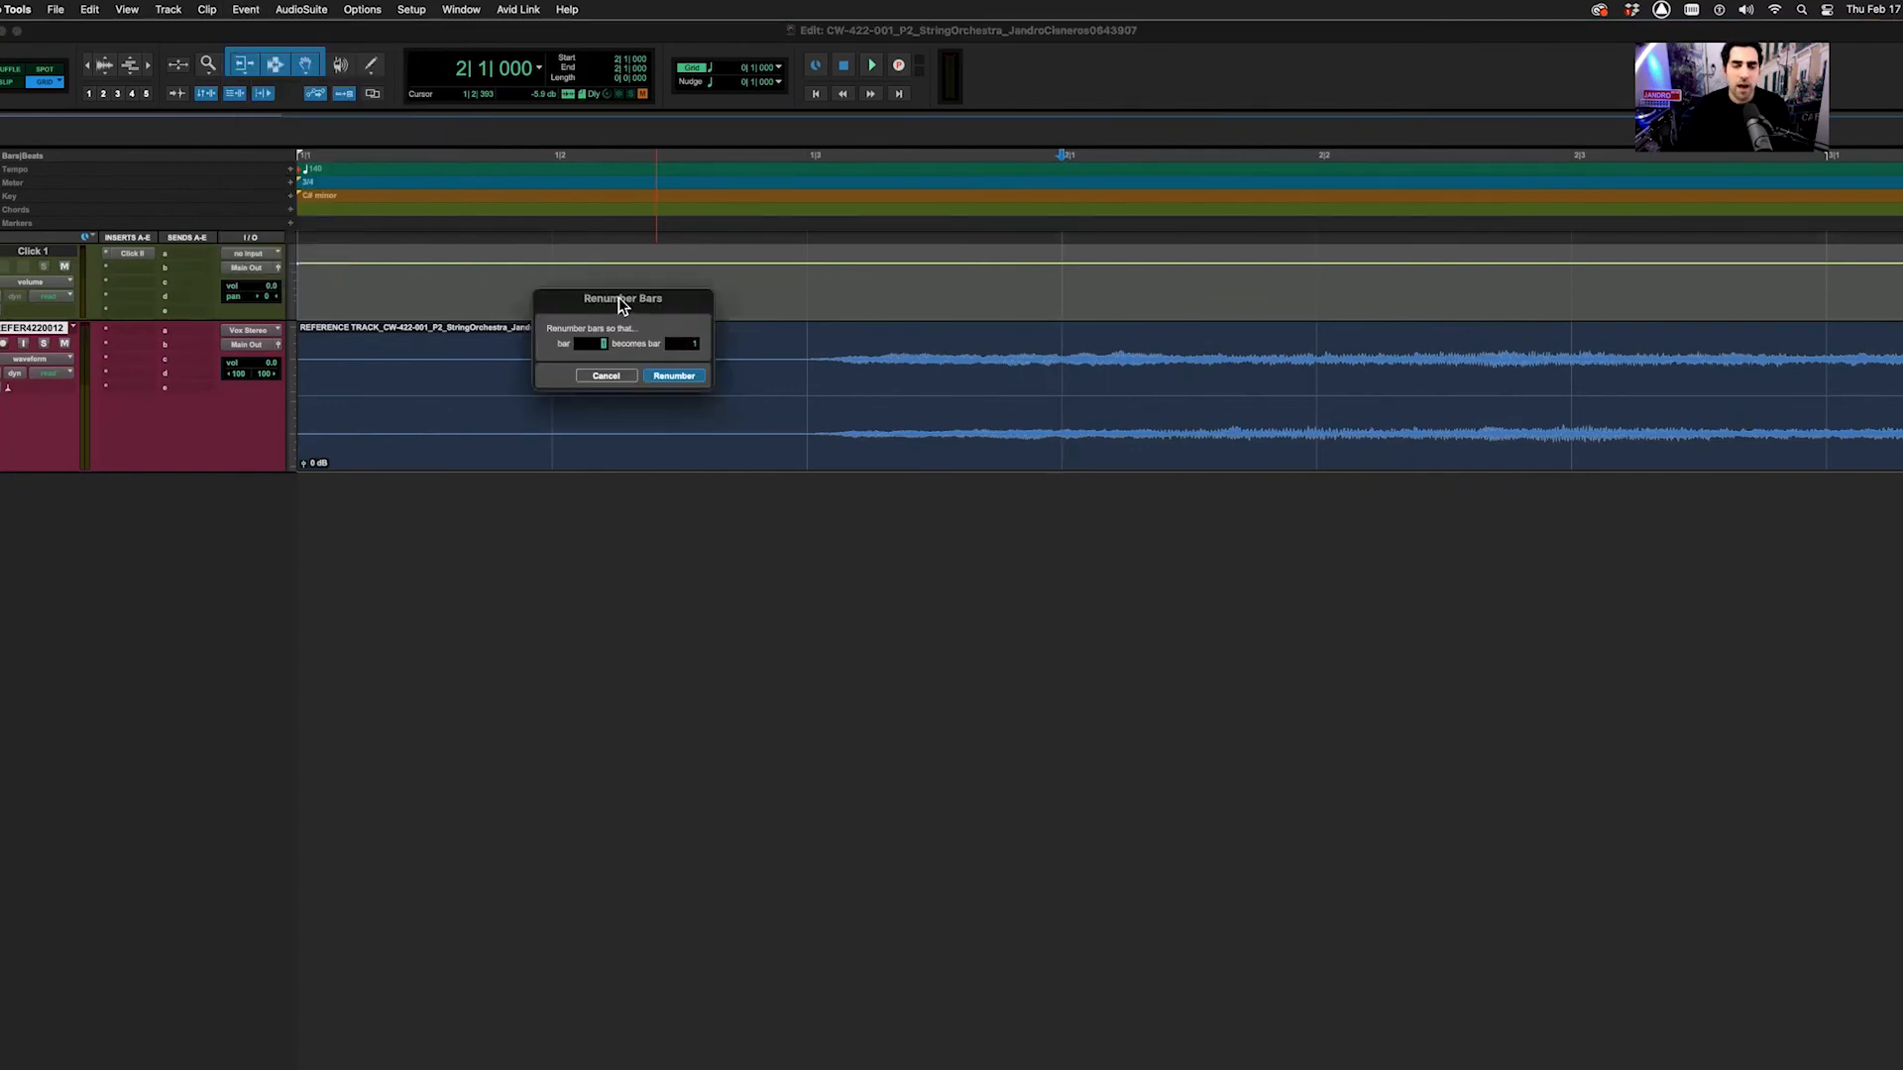
drag(618, 298, 662, 325)
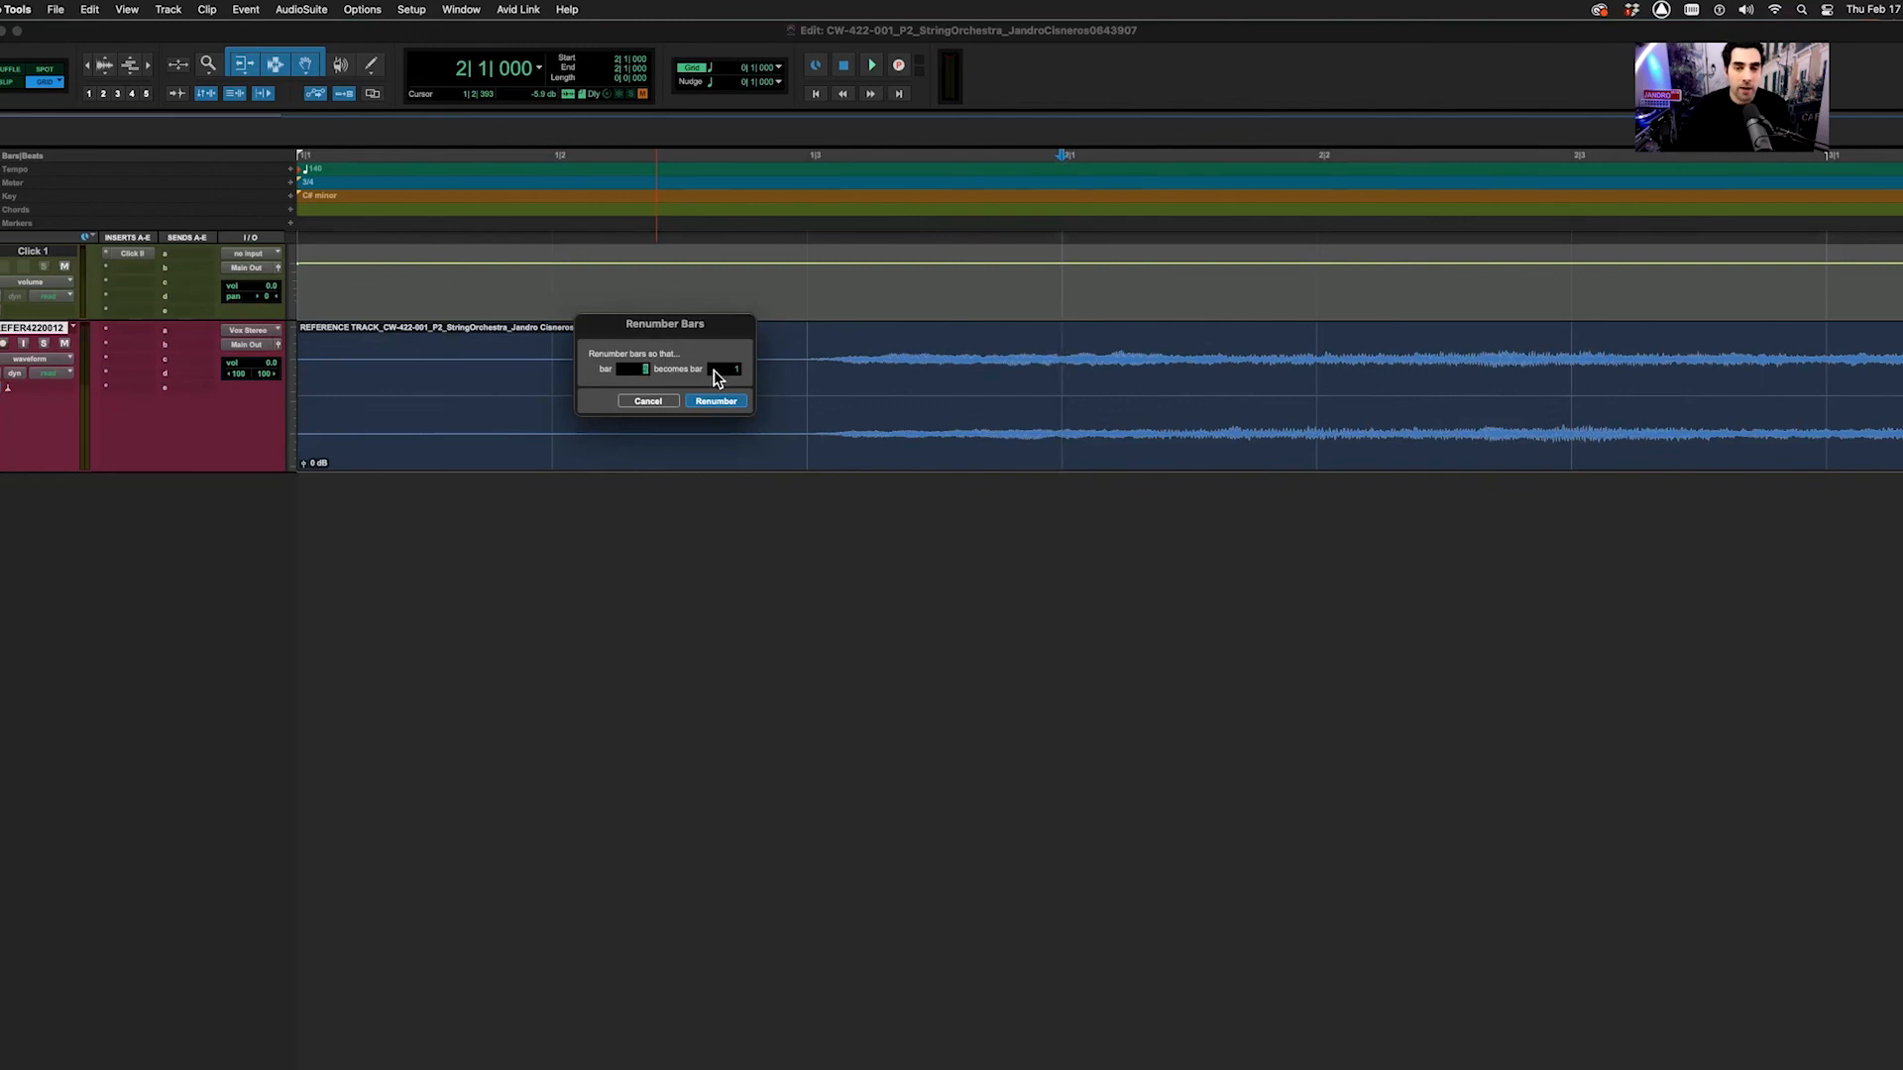
click(716, 400)
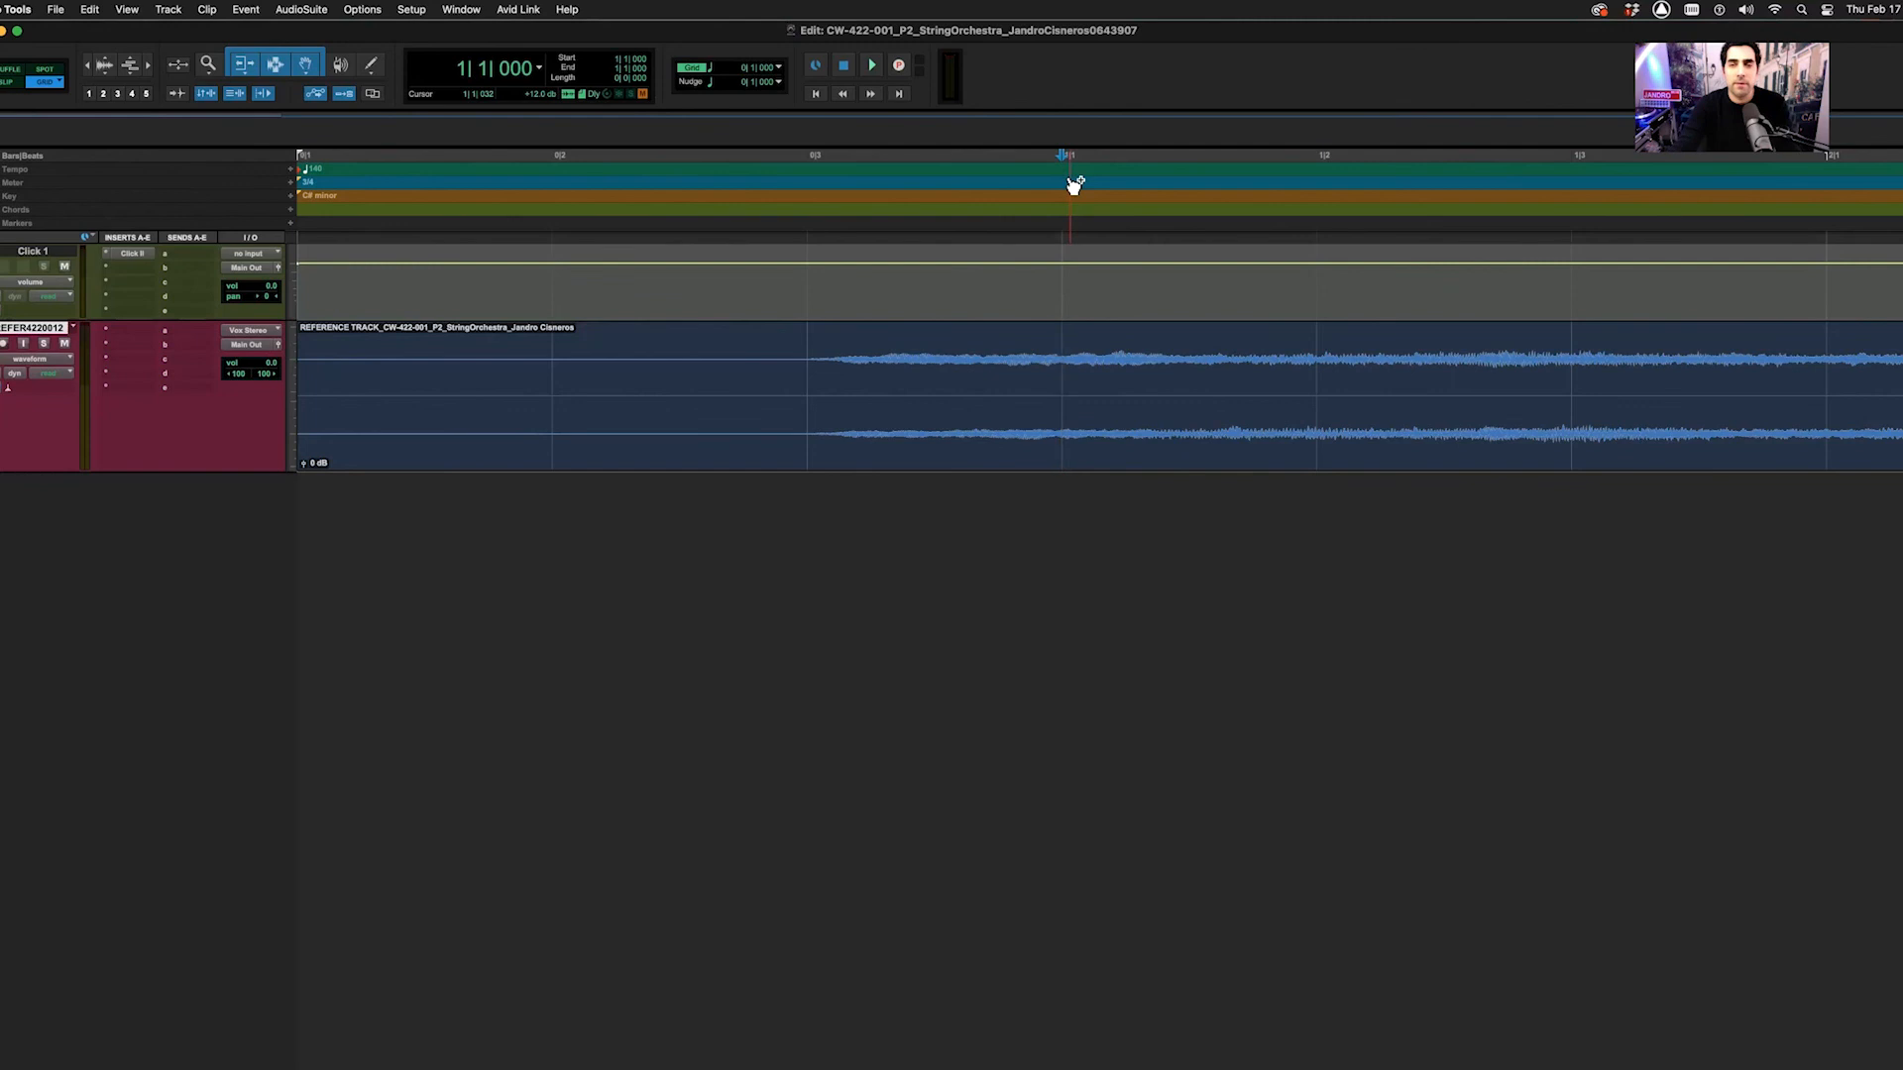
Enable Grid mode, return to bar 1, and zoom around the clip start to check alignment
click(1058, 282)
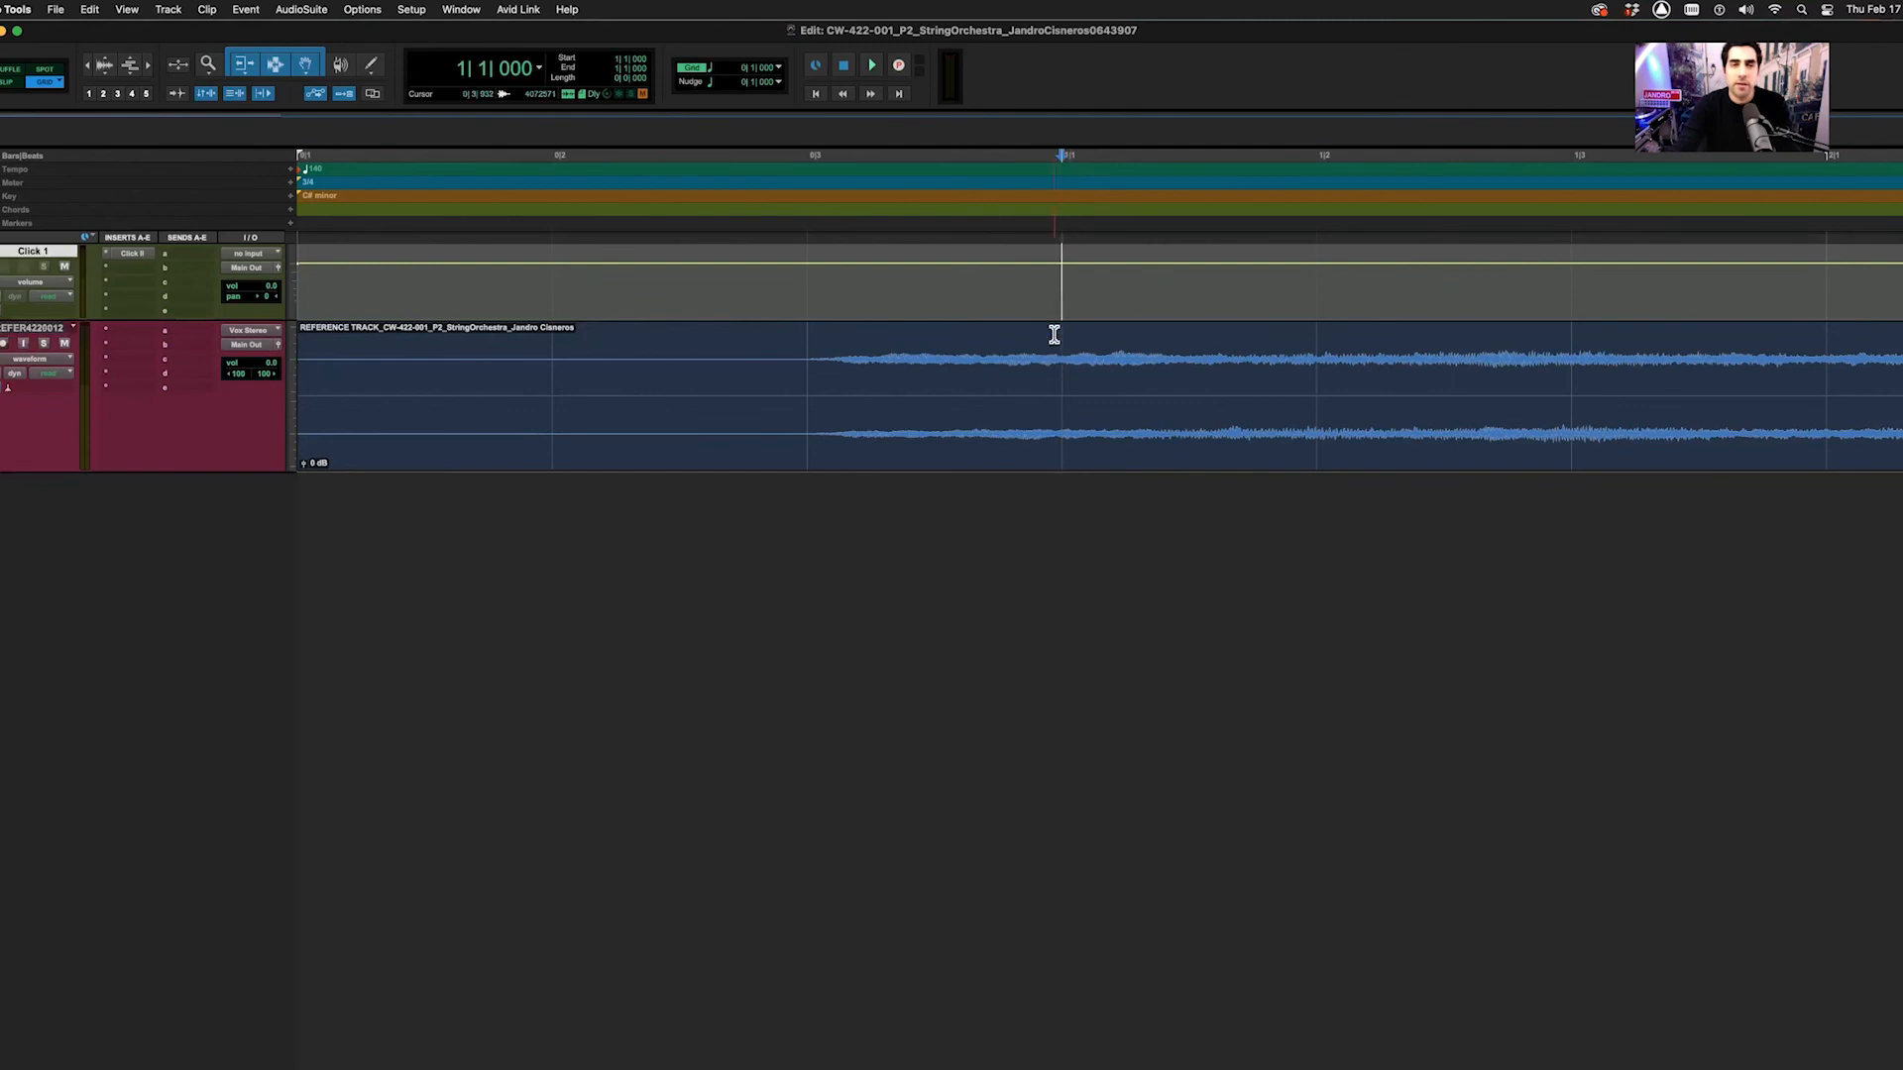
click(44, 82)
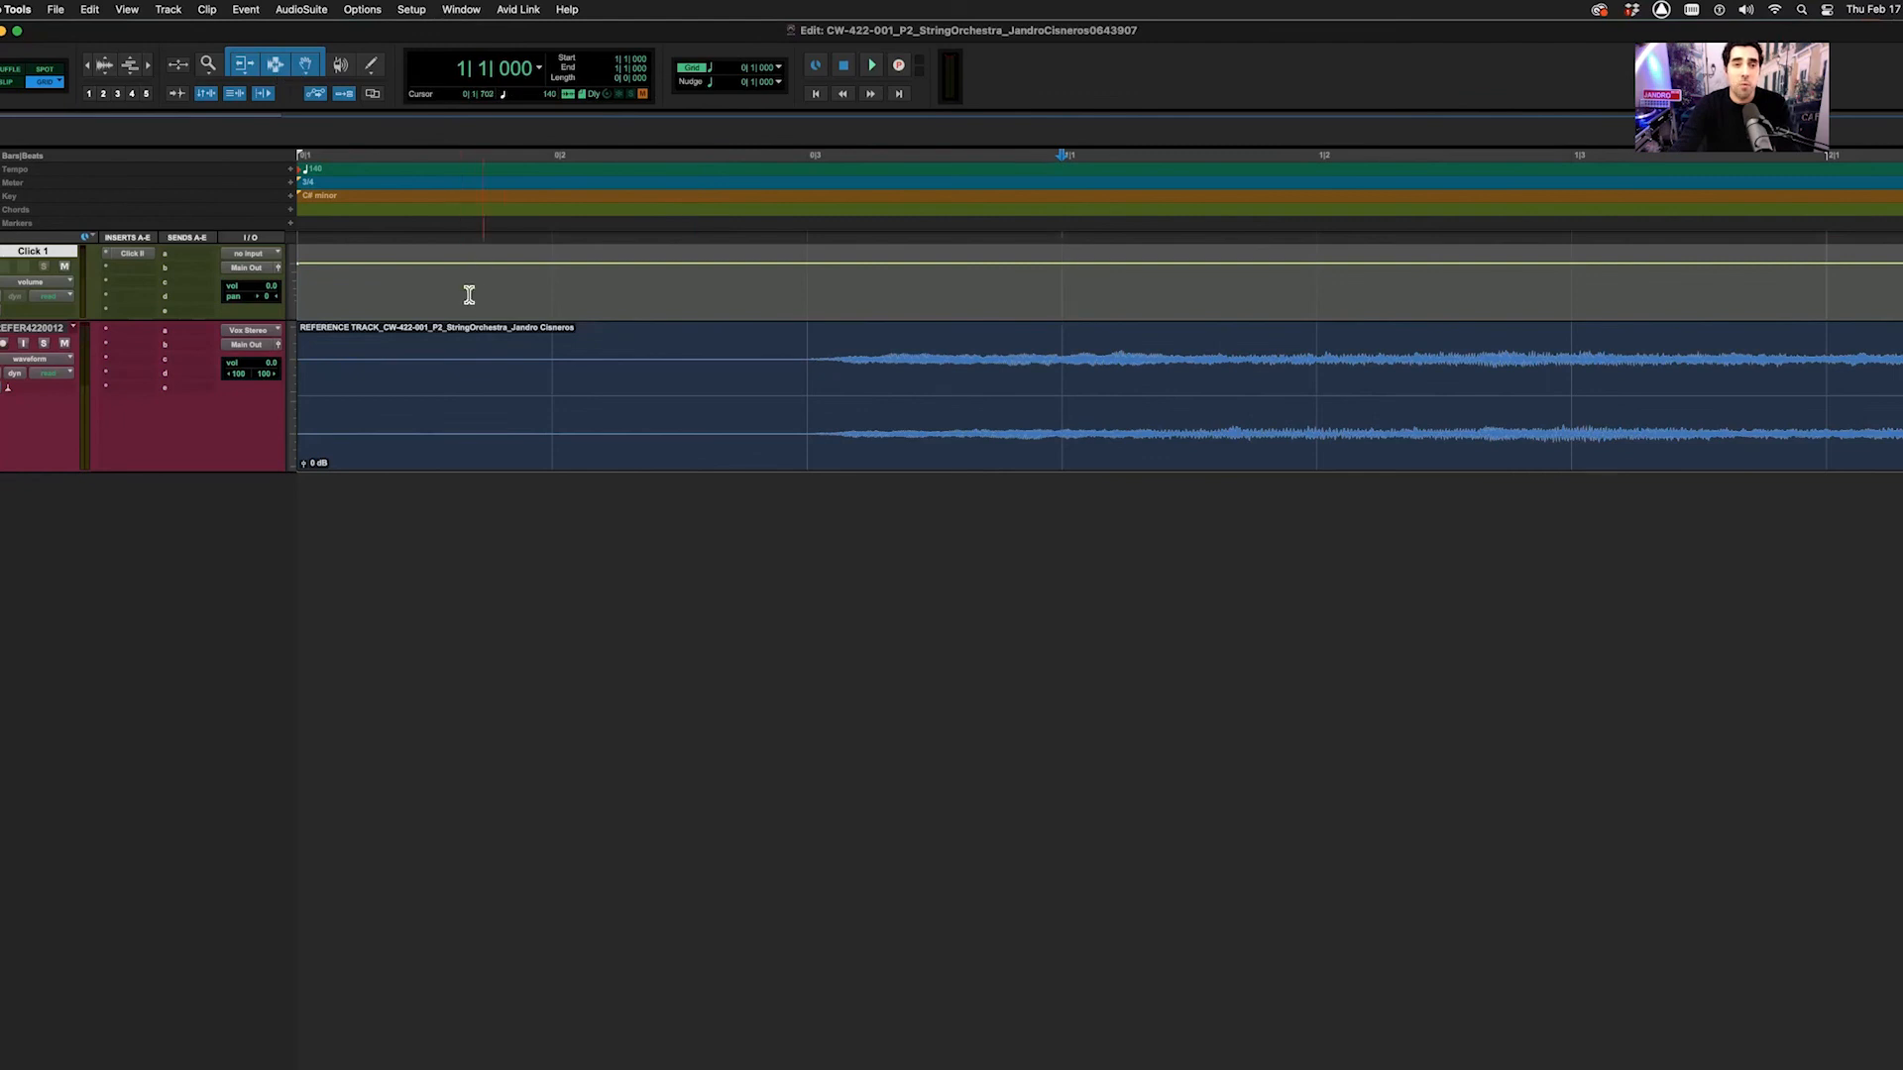
key(space)
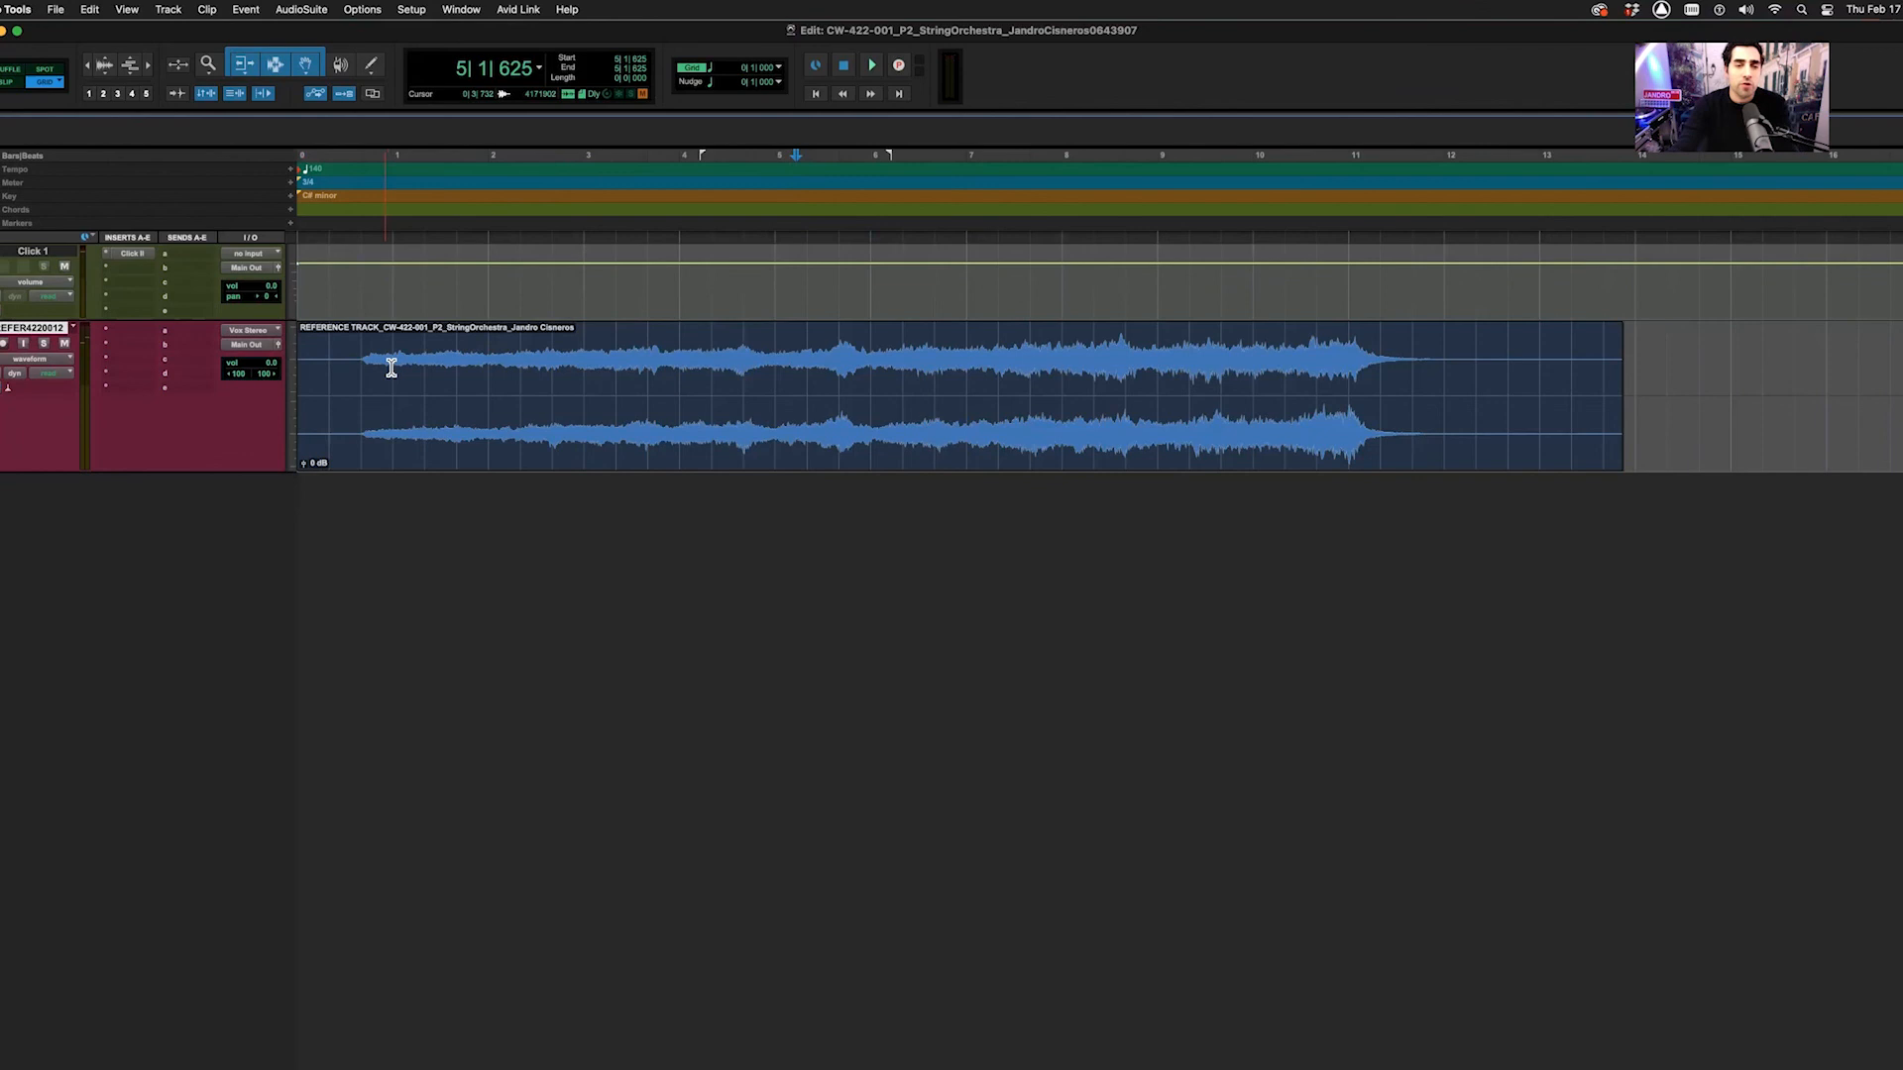
click(389, 355)
key(super+bracketright)
key(super+bracketright)
key(super+bracketright)
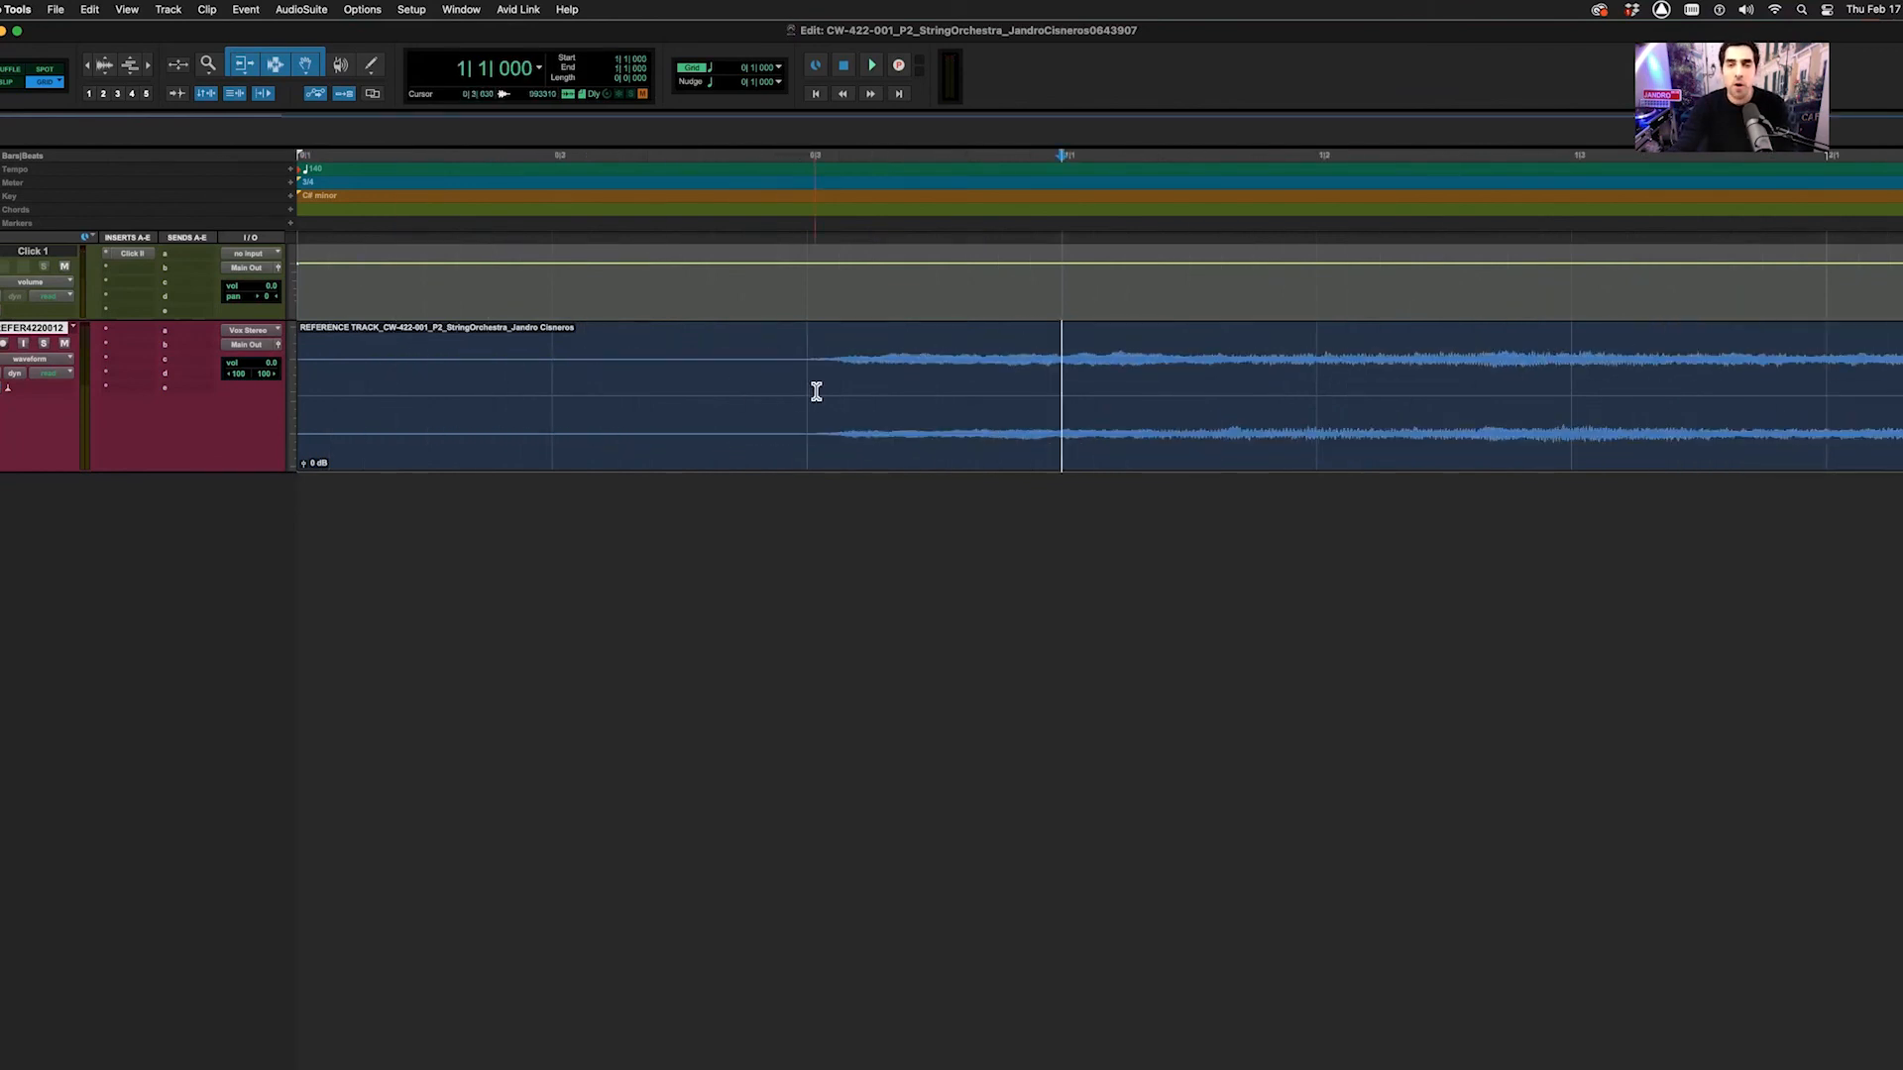
key(super+bracketleft)
key(super+bracketleft)
key(super+bracketleft)
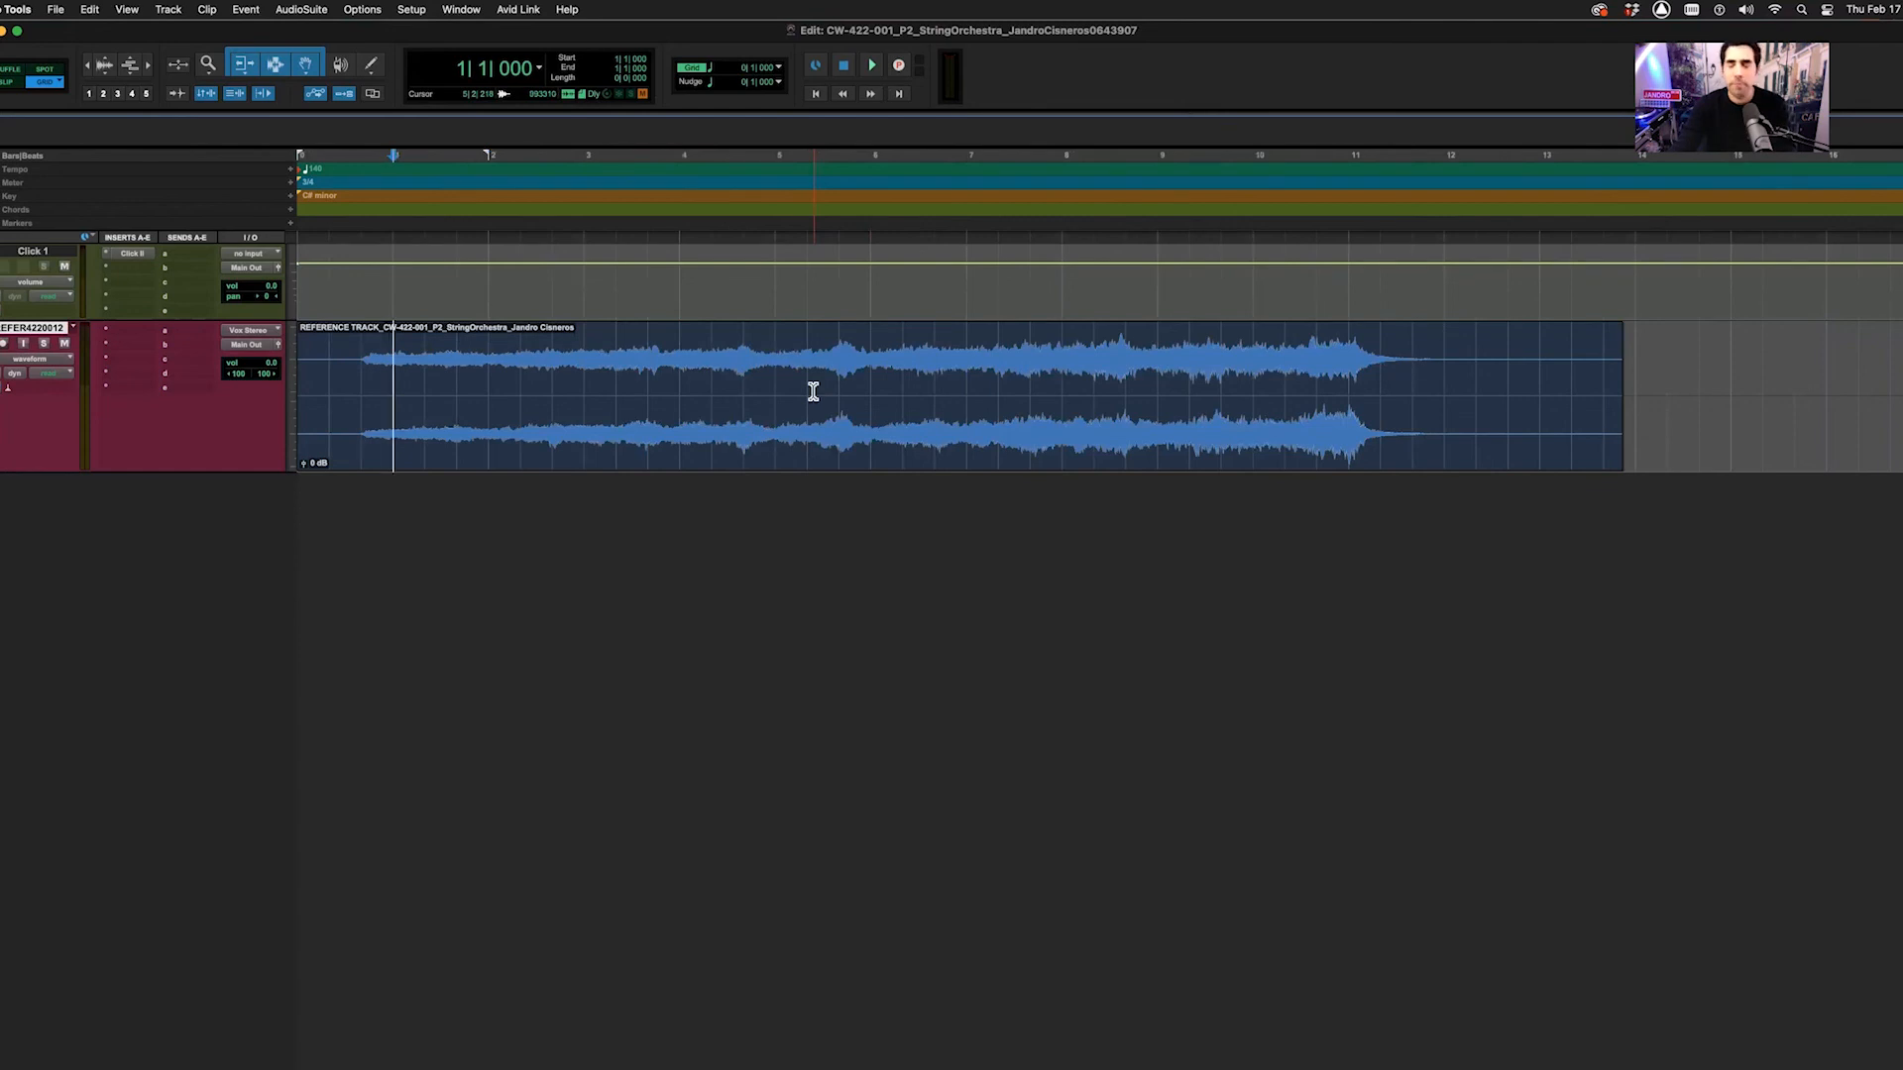
key(super+bracketright)
key(super+bracketright)
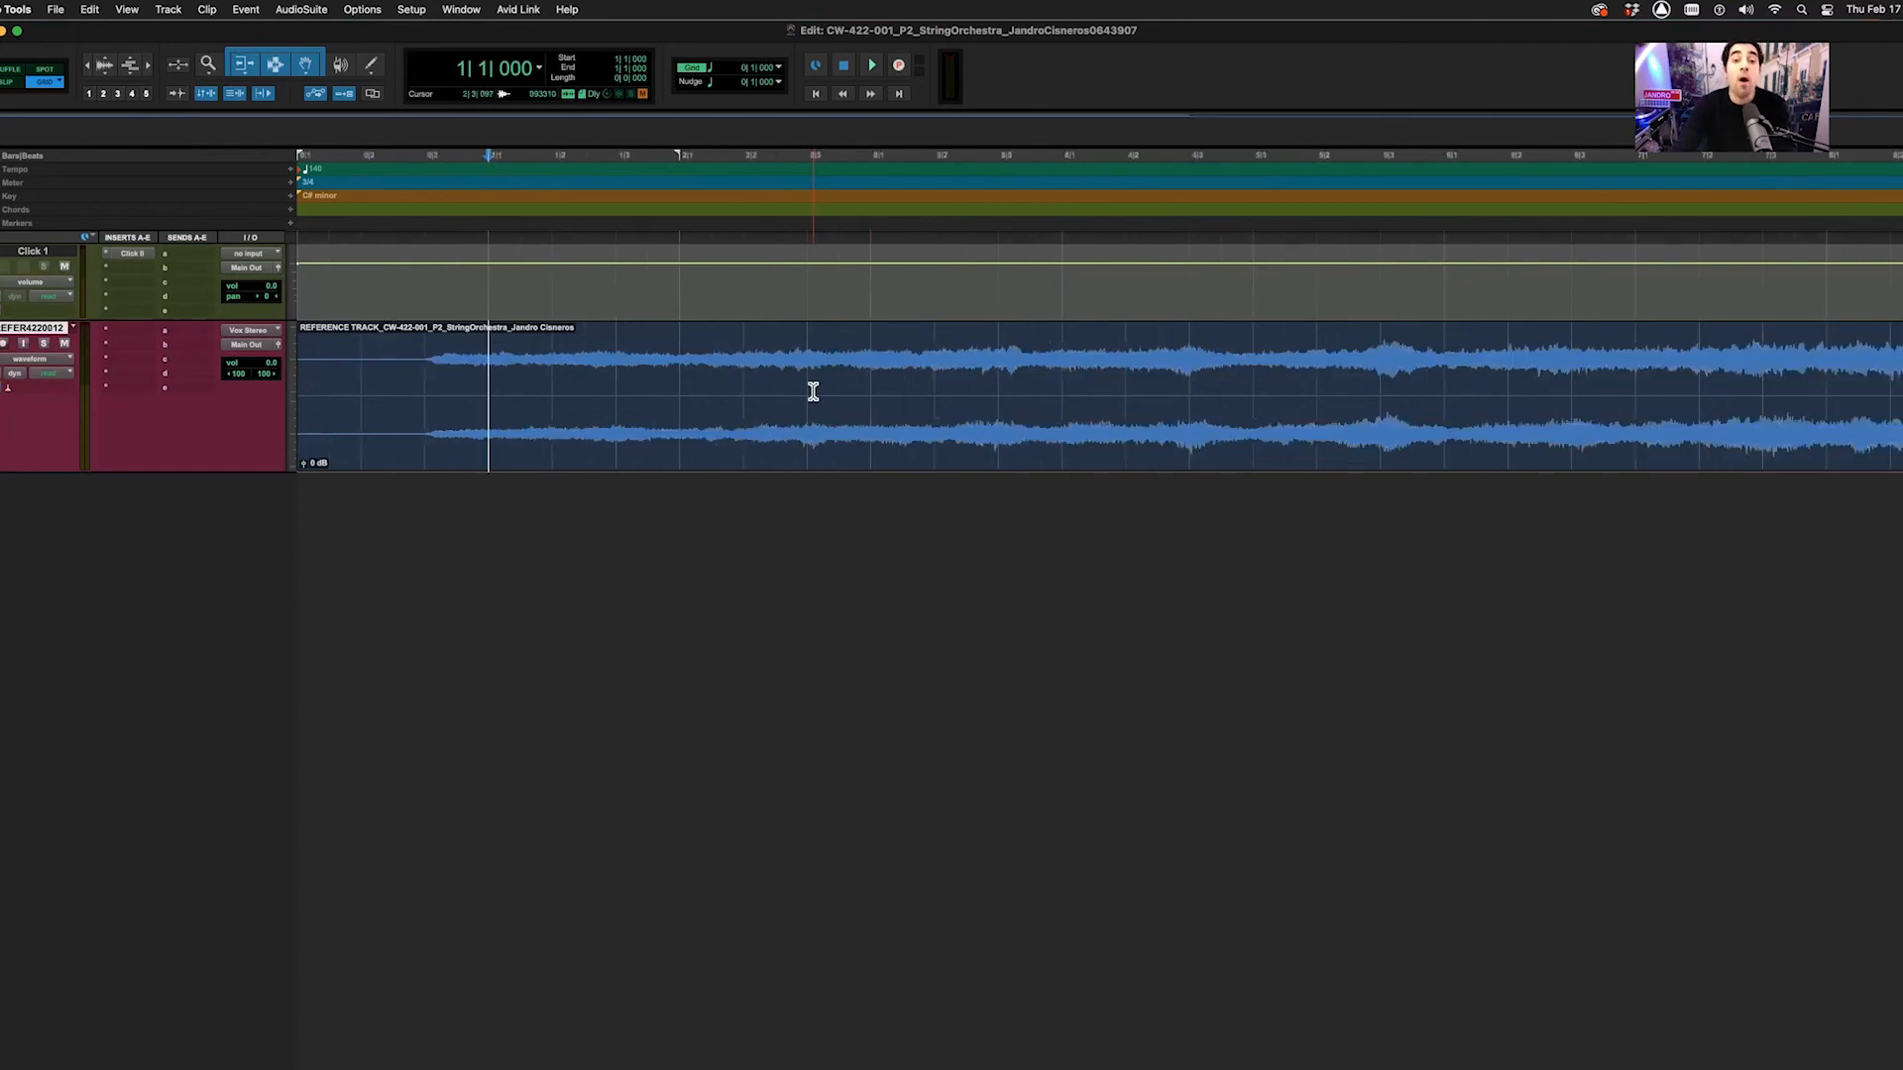
key(super+bracketright)
key(super+bracketleft)
key(super+bracketleft)
key(super+bracketright)
key(super+bracketright)
key(super+bracketright)
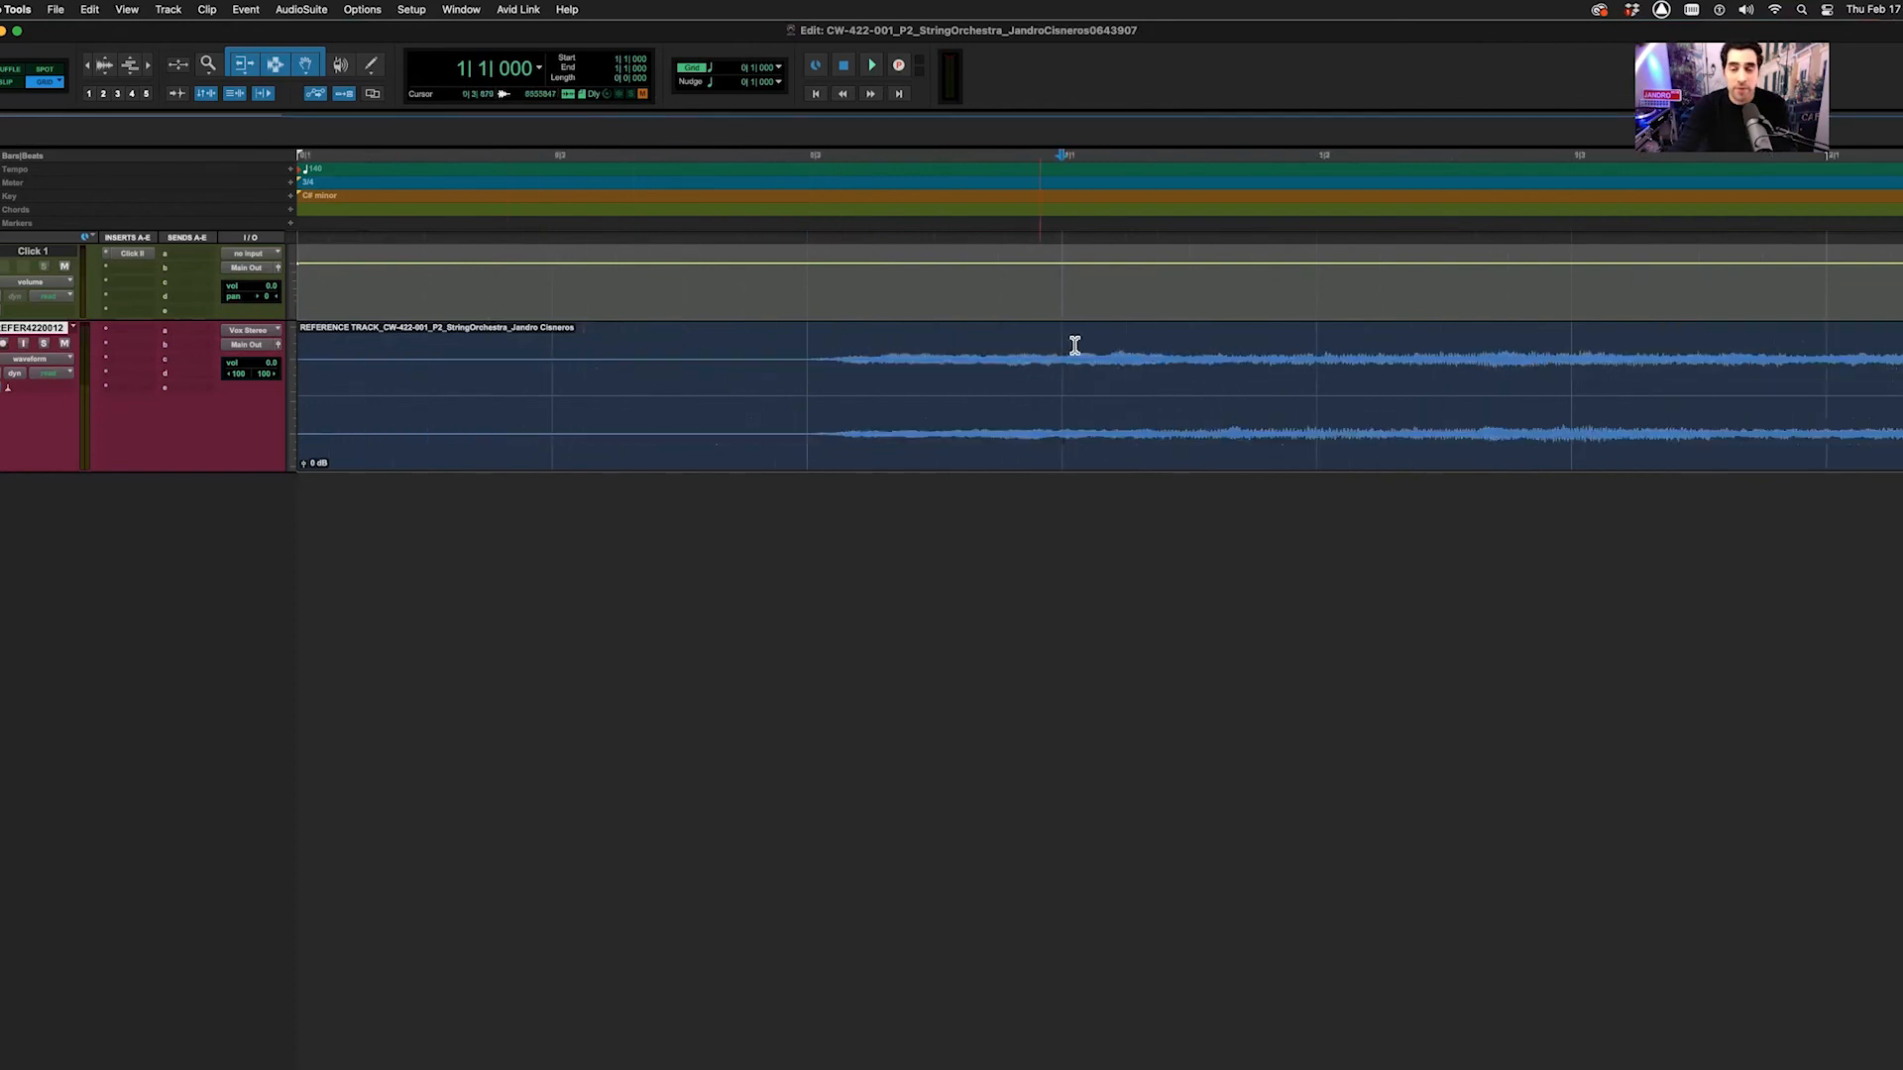
key(super+bracketright)
Create a marker at bar 1 named 'A Sectioon'
key(KP_Enter)
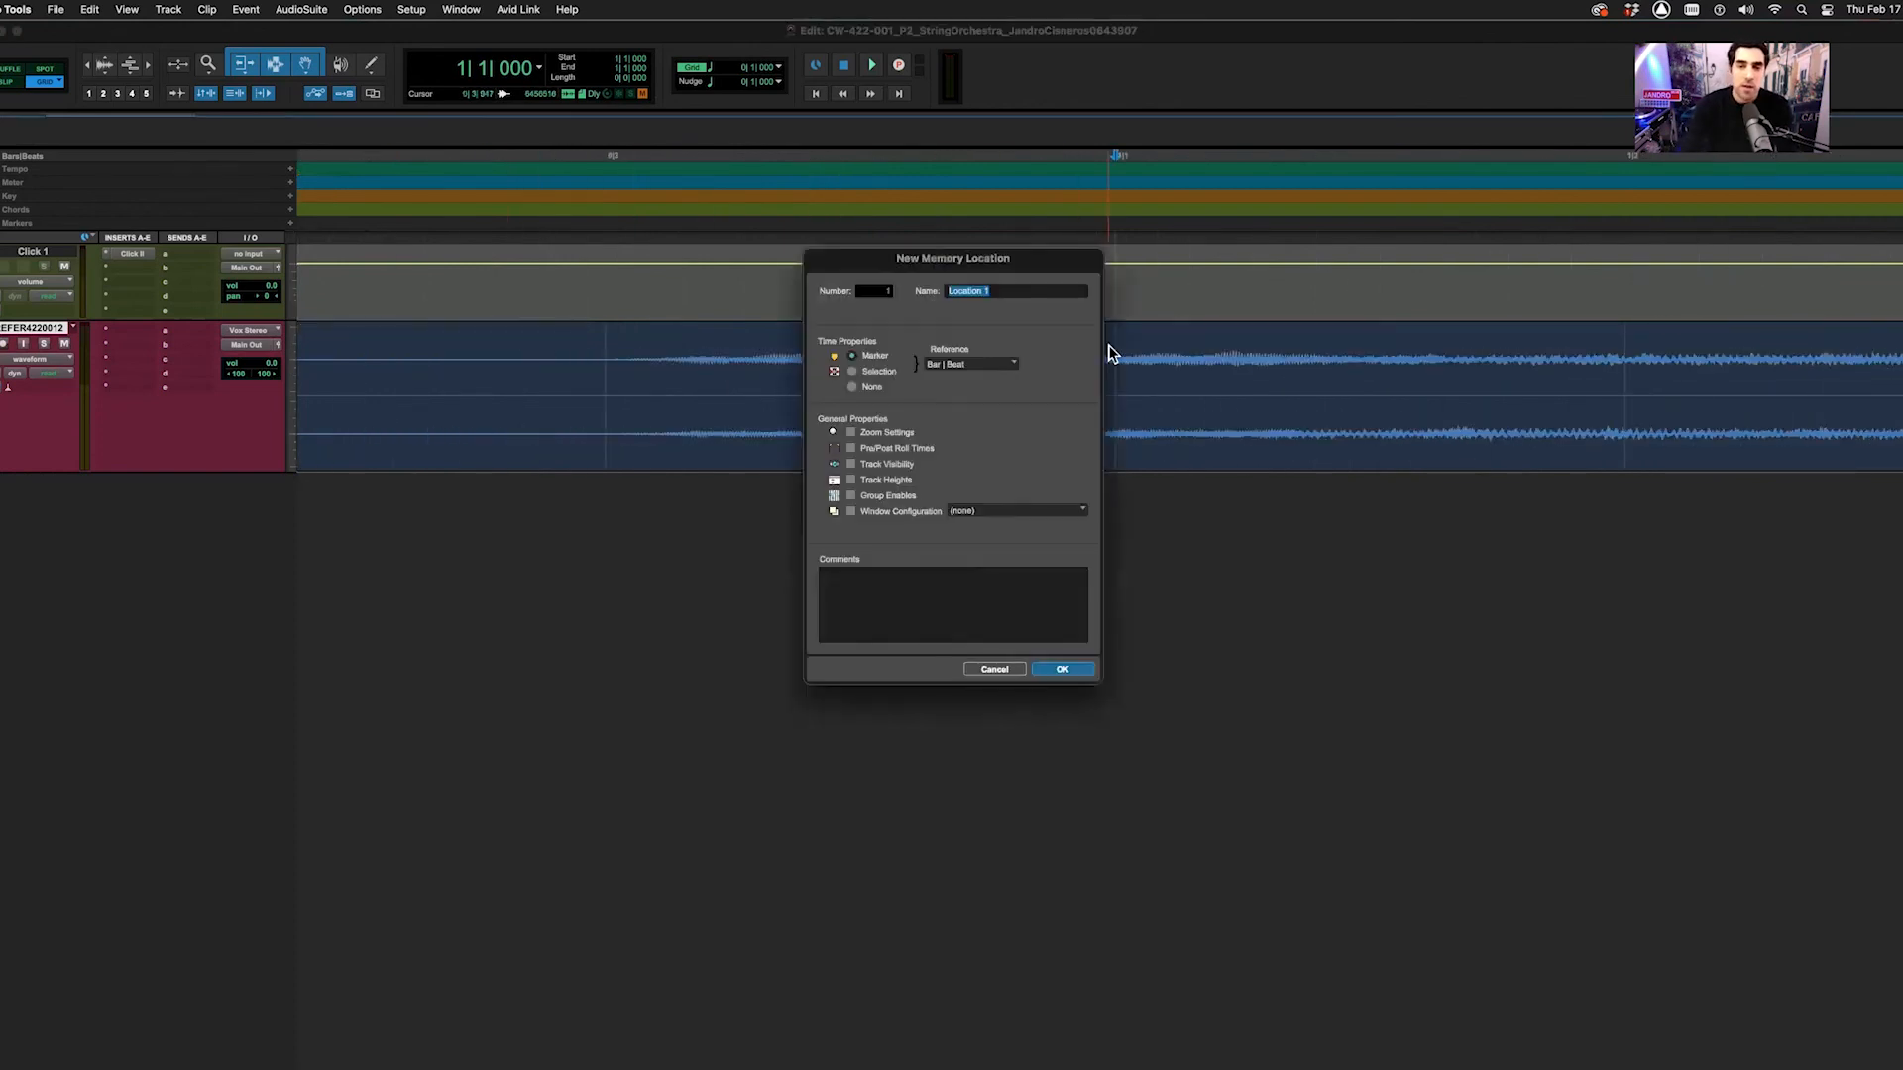
text(MX IN)
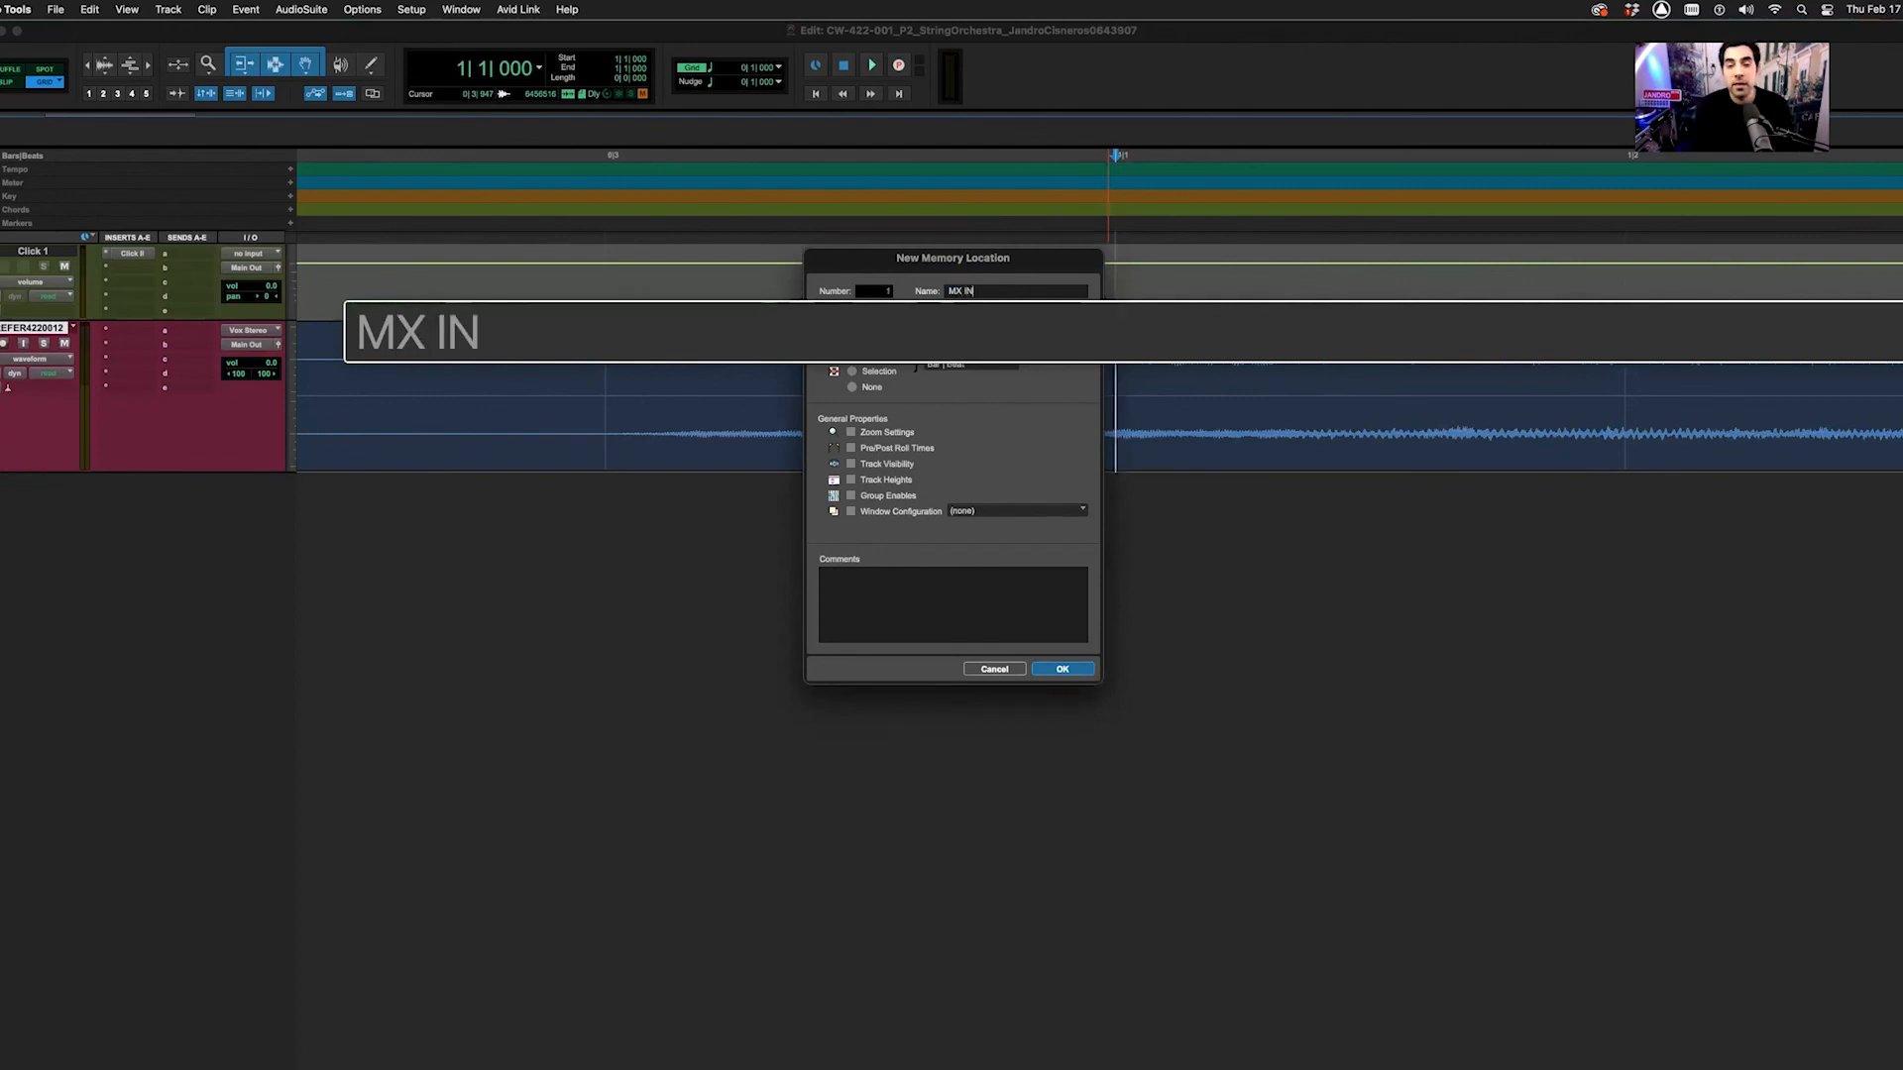
key(BackSpace)
key(BackSpace)
key(BackSpace)
key(BackSpace)
key(BackSpace)
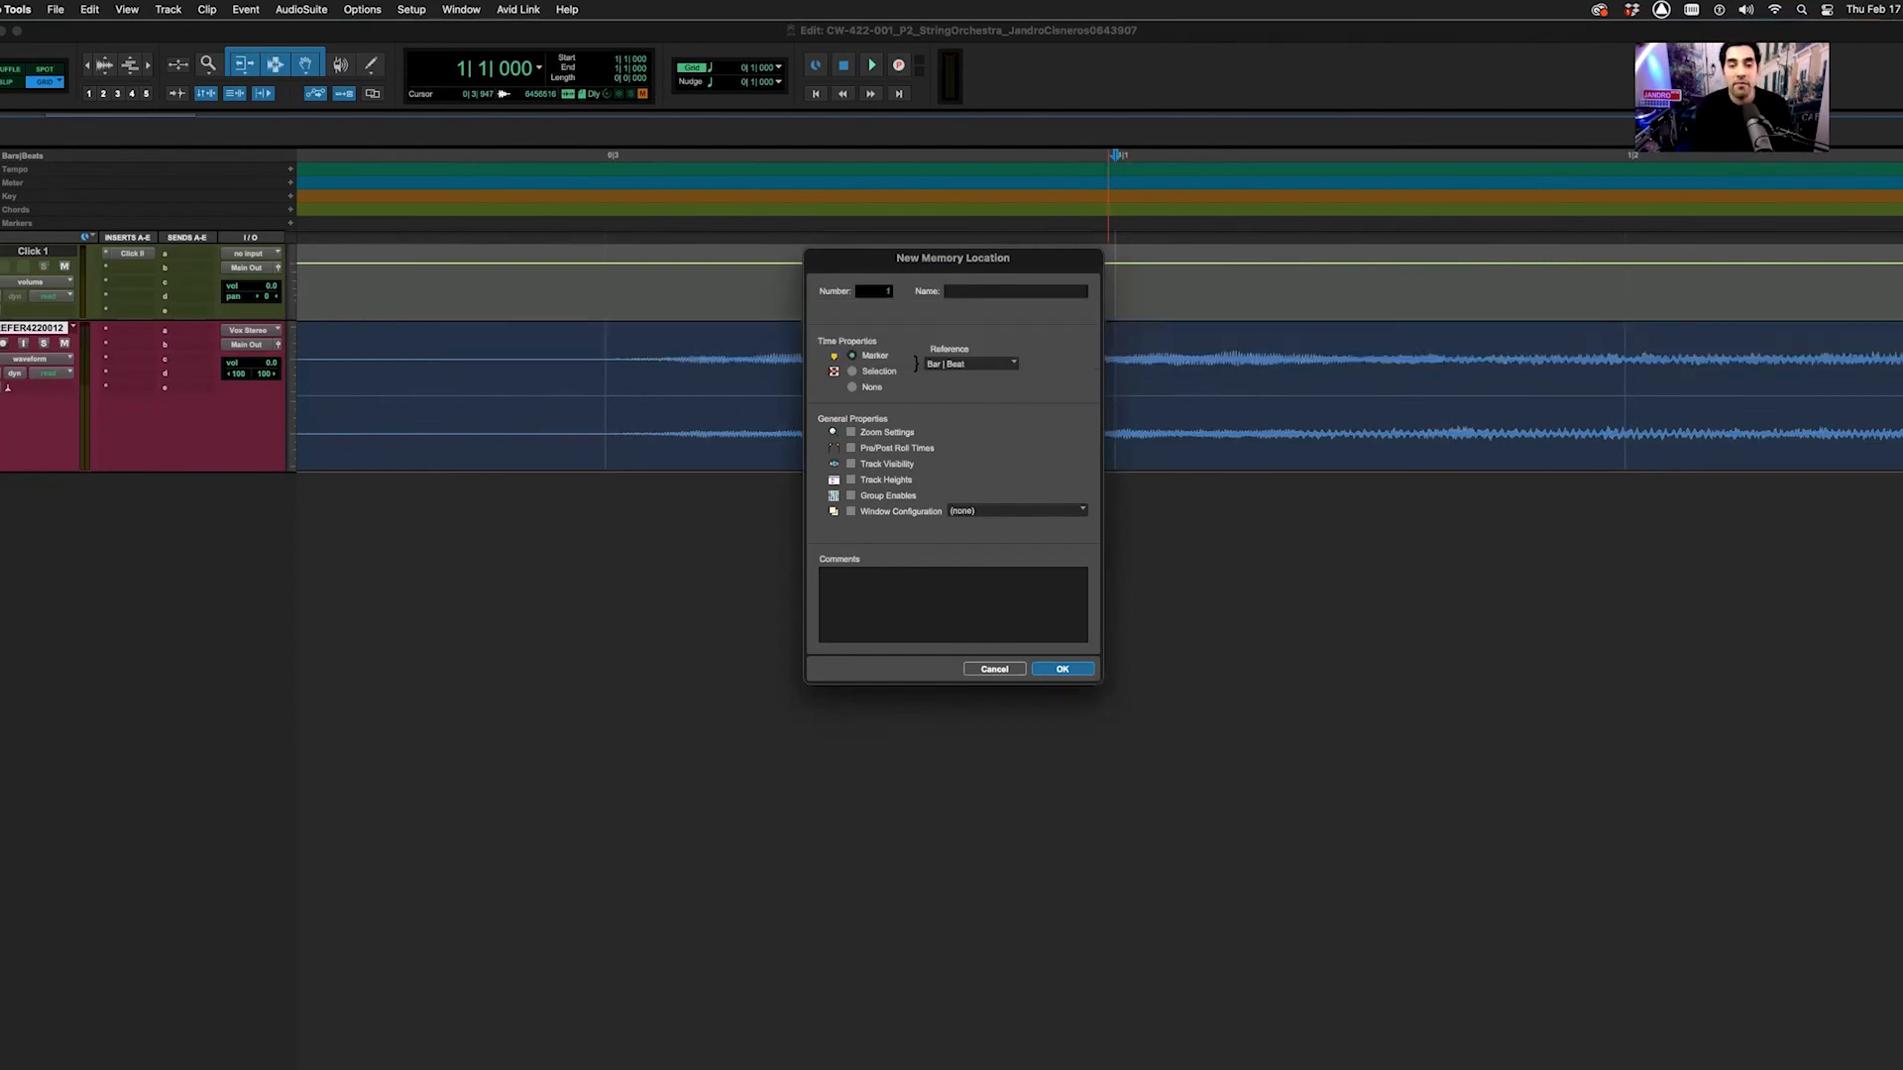
text(A S)
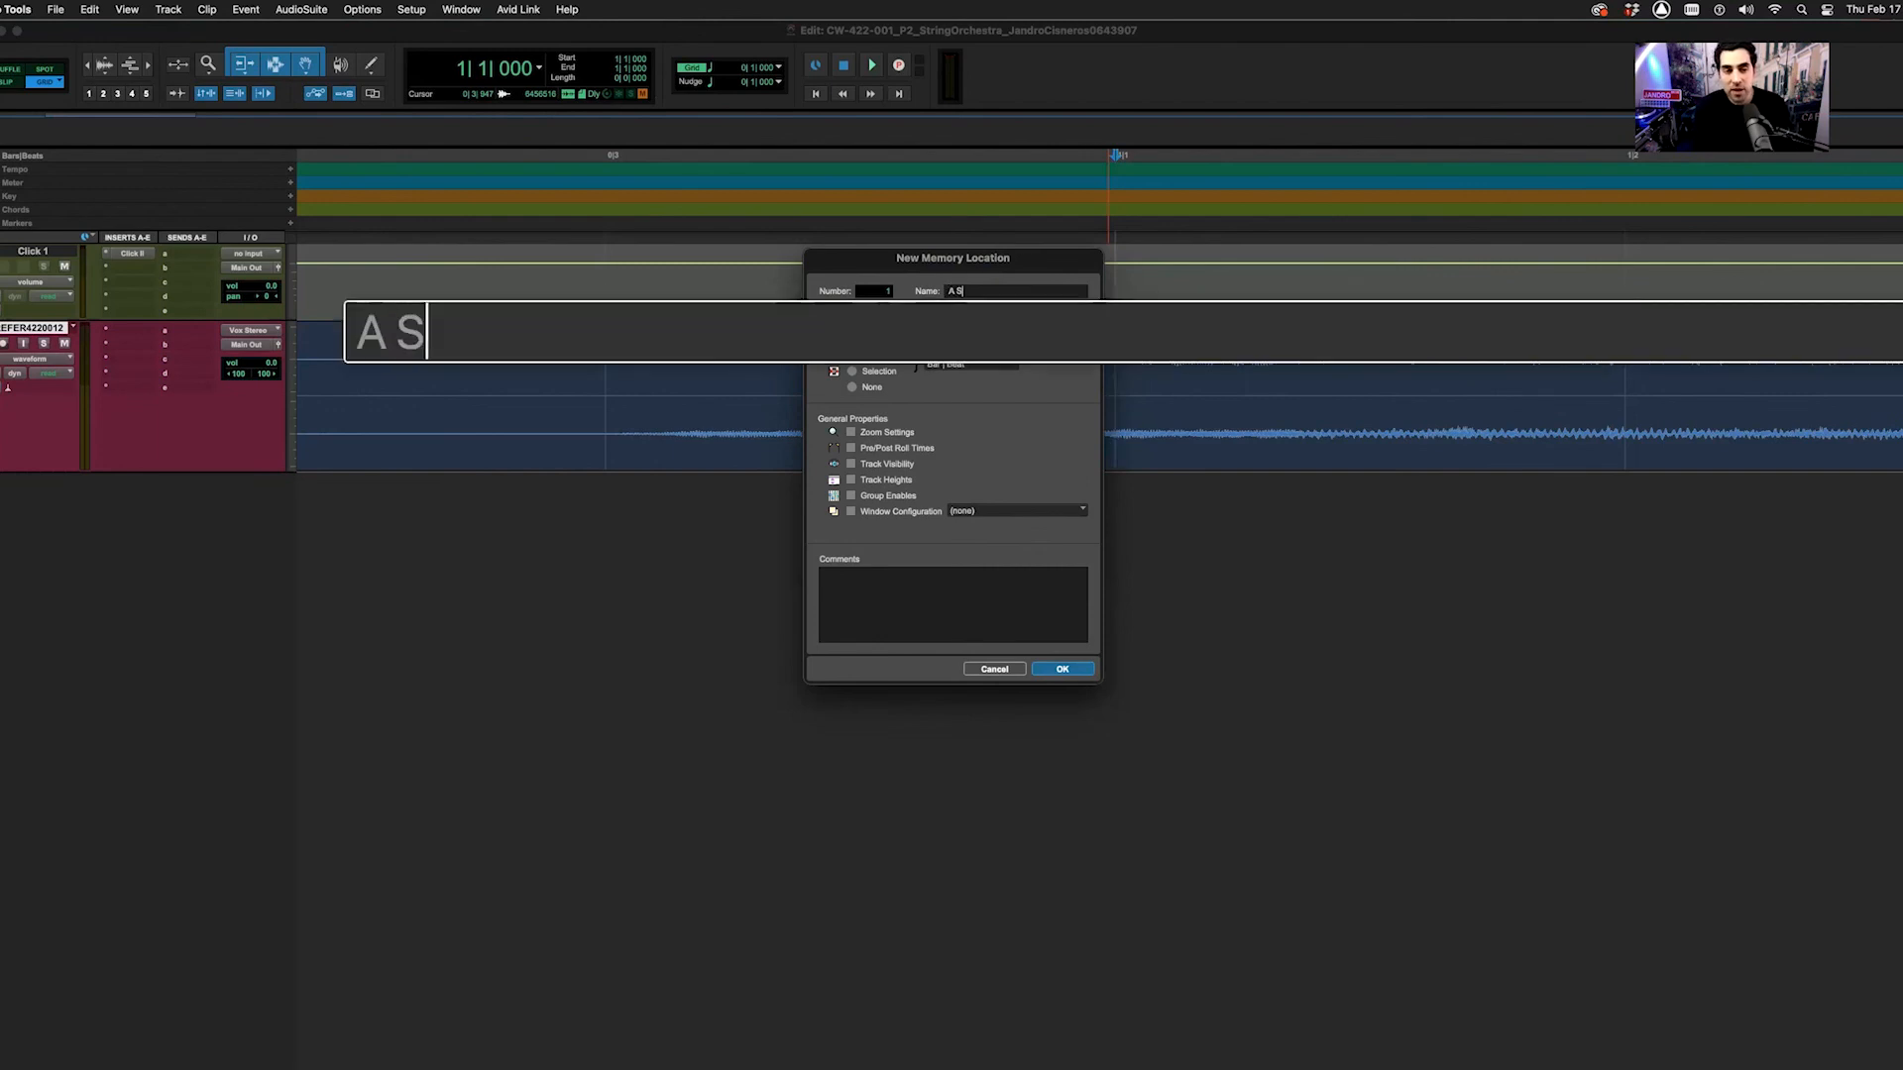
text(ectioon)
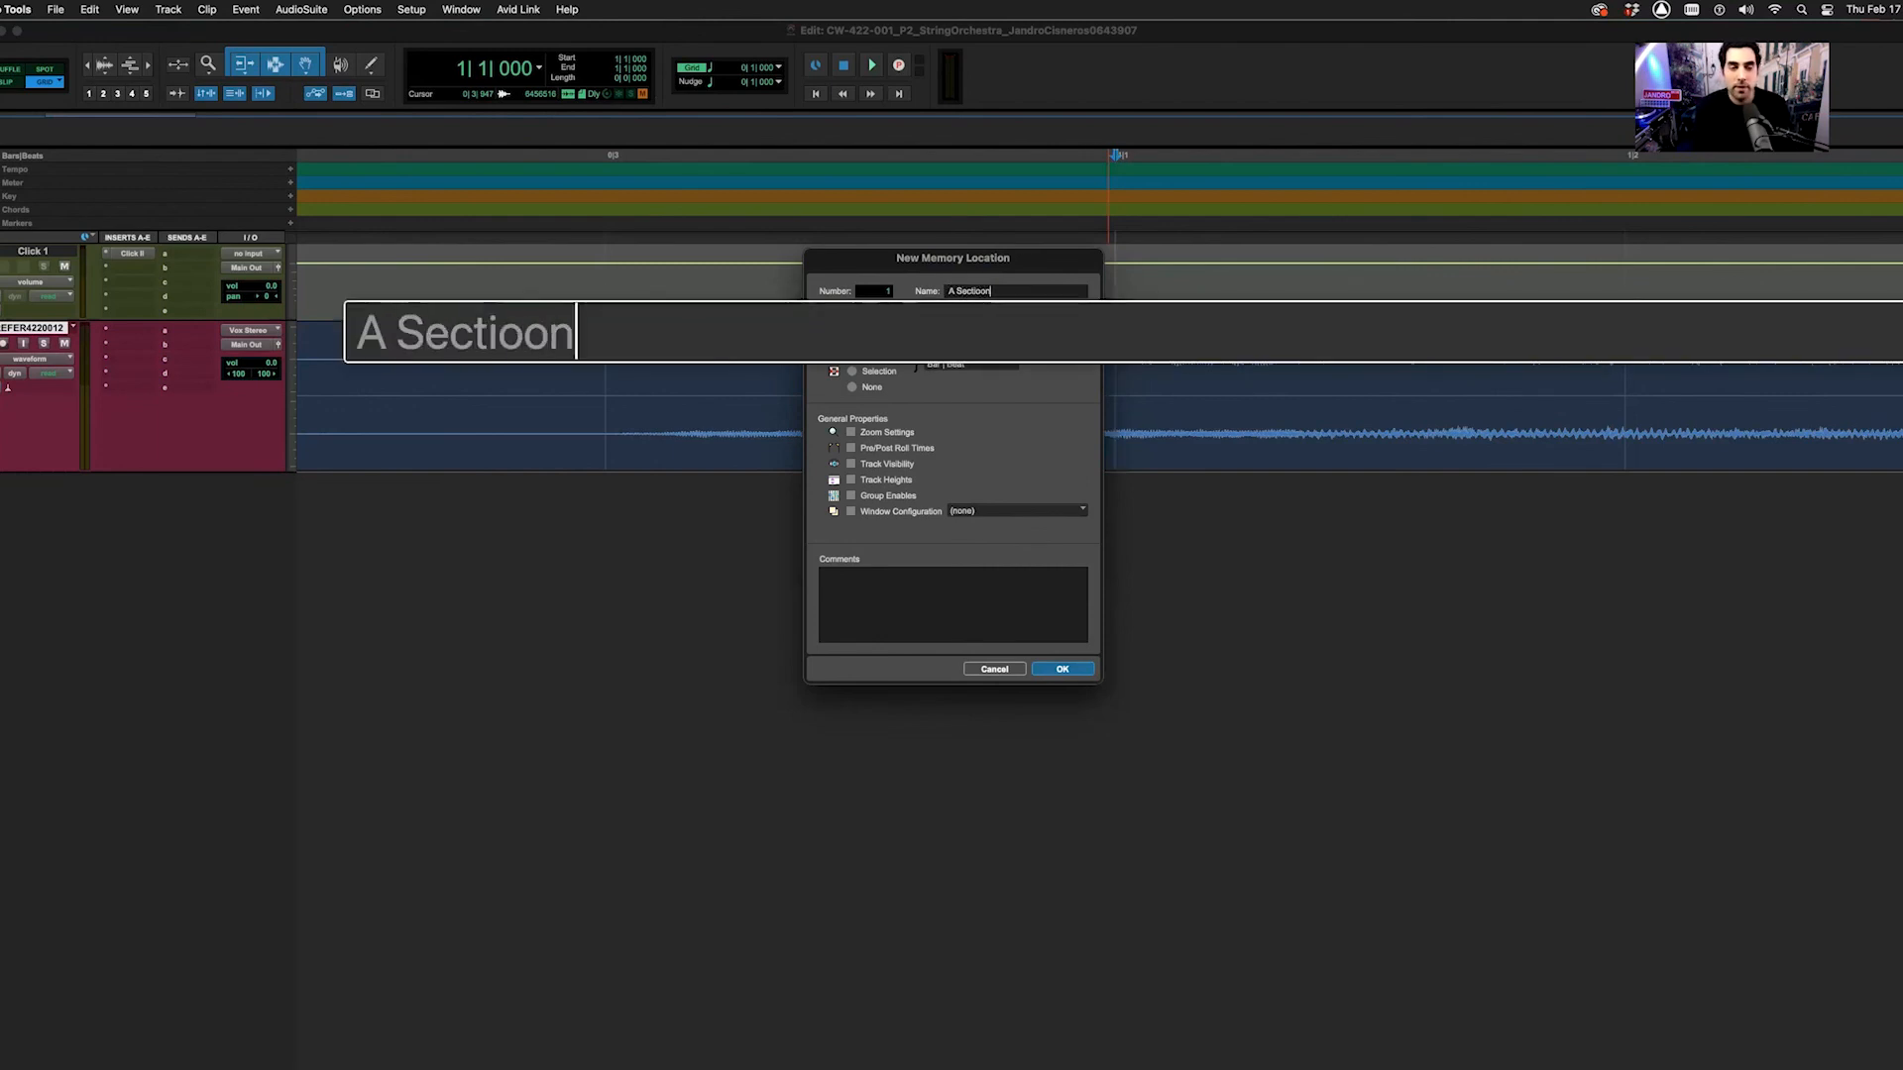
key(Return)
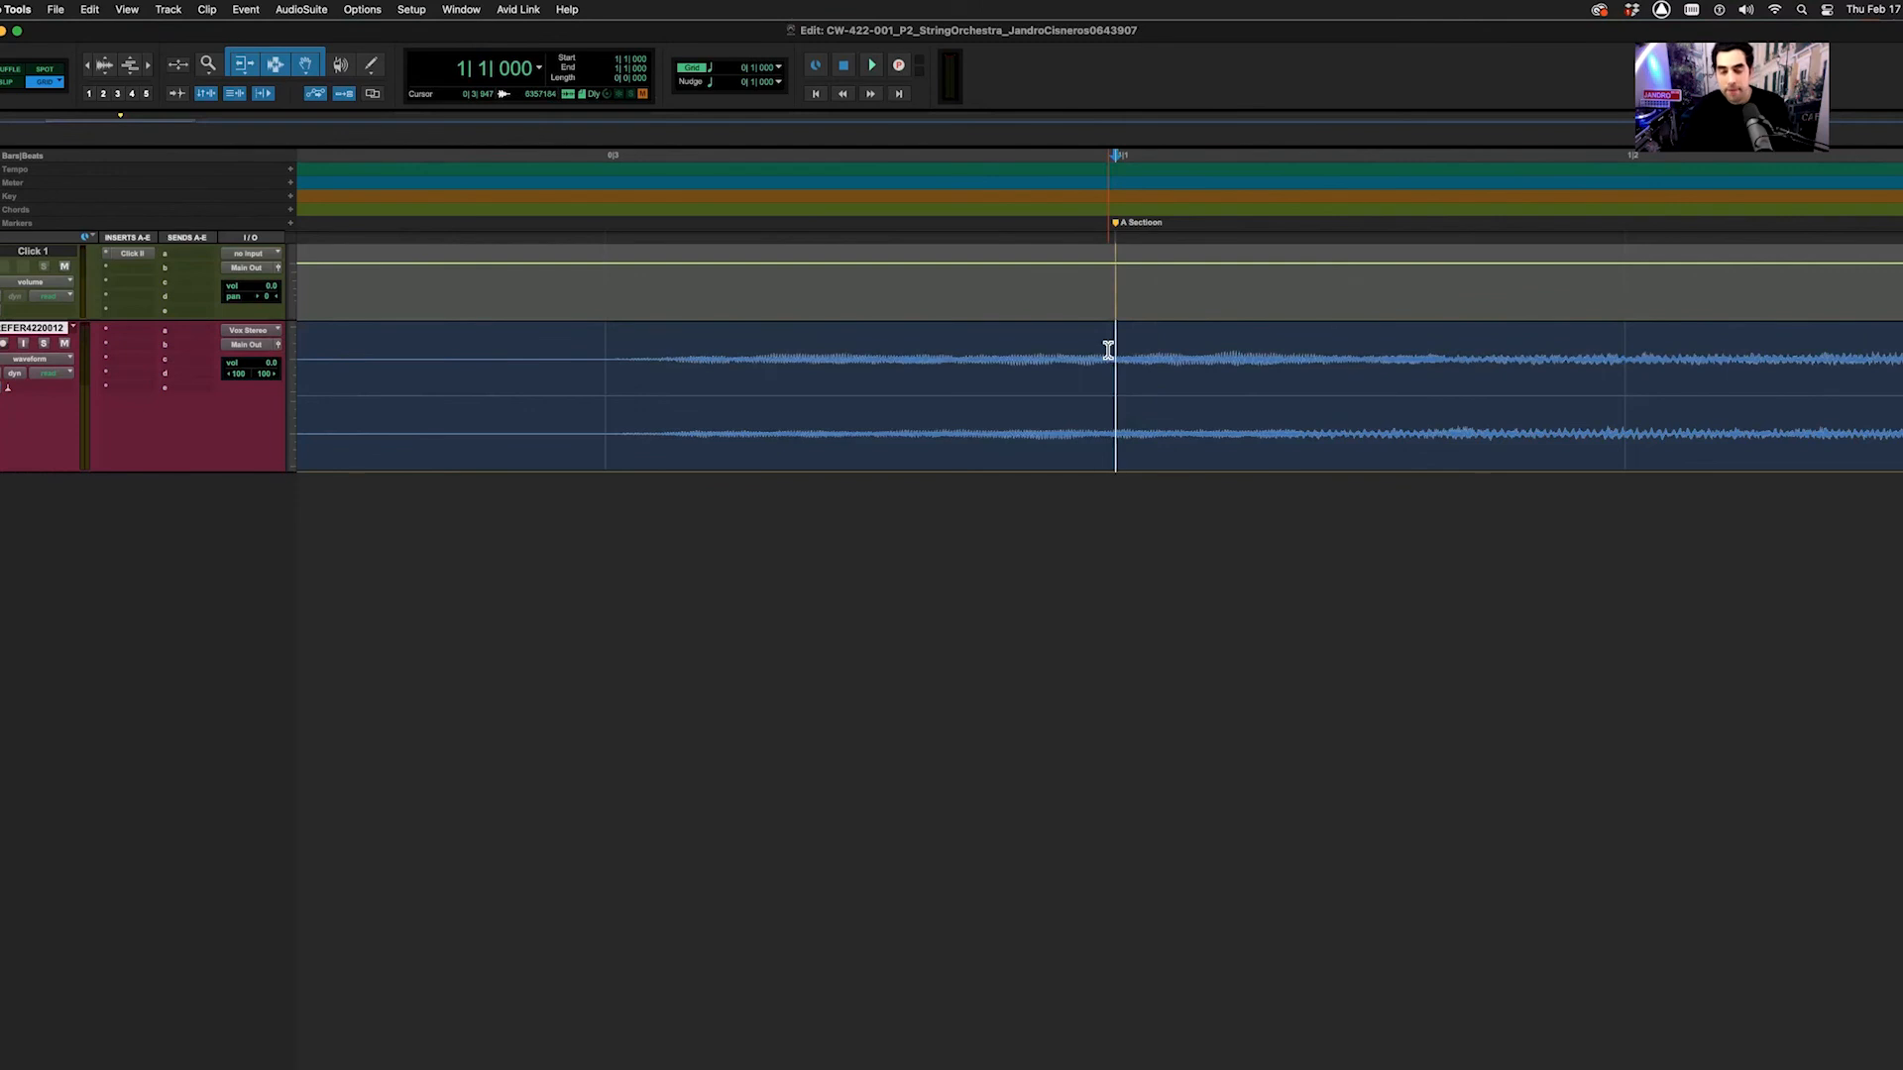
Zoom out to whole bars and start a new marker at bar 4
key(r)
key(r)
key(r)
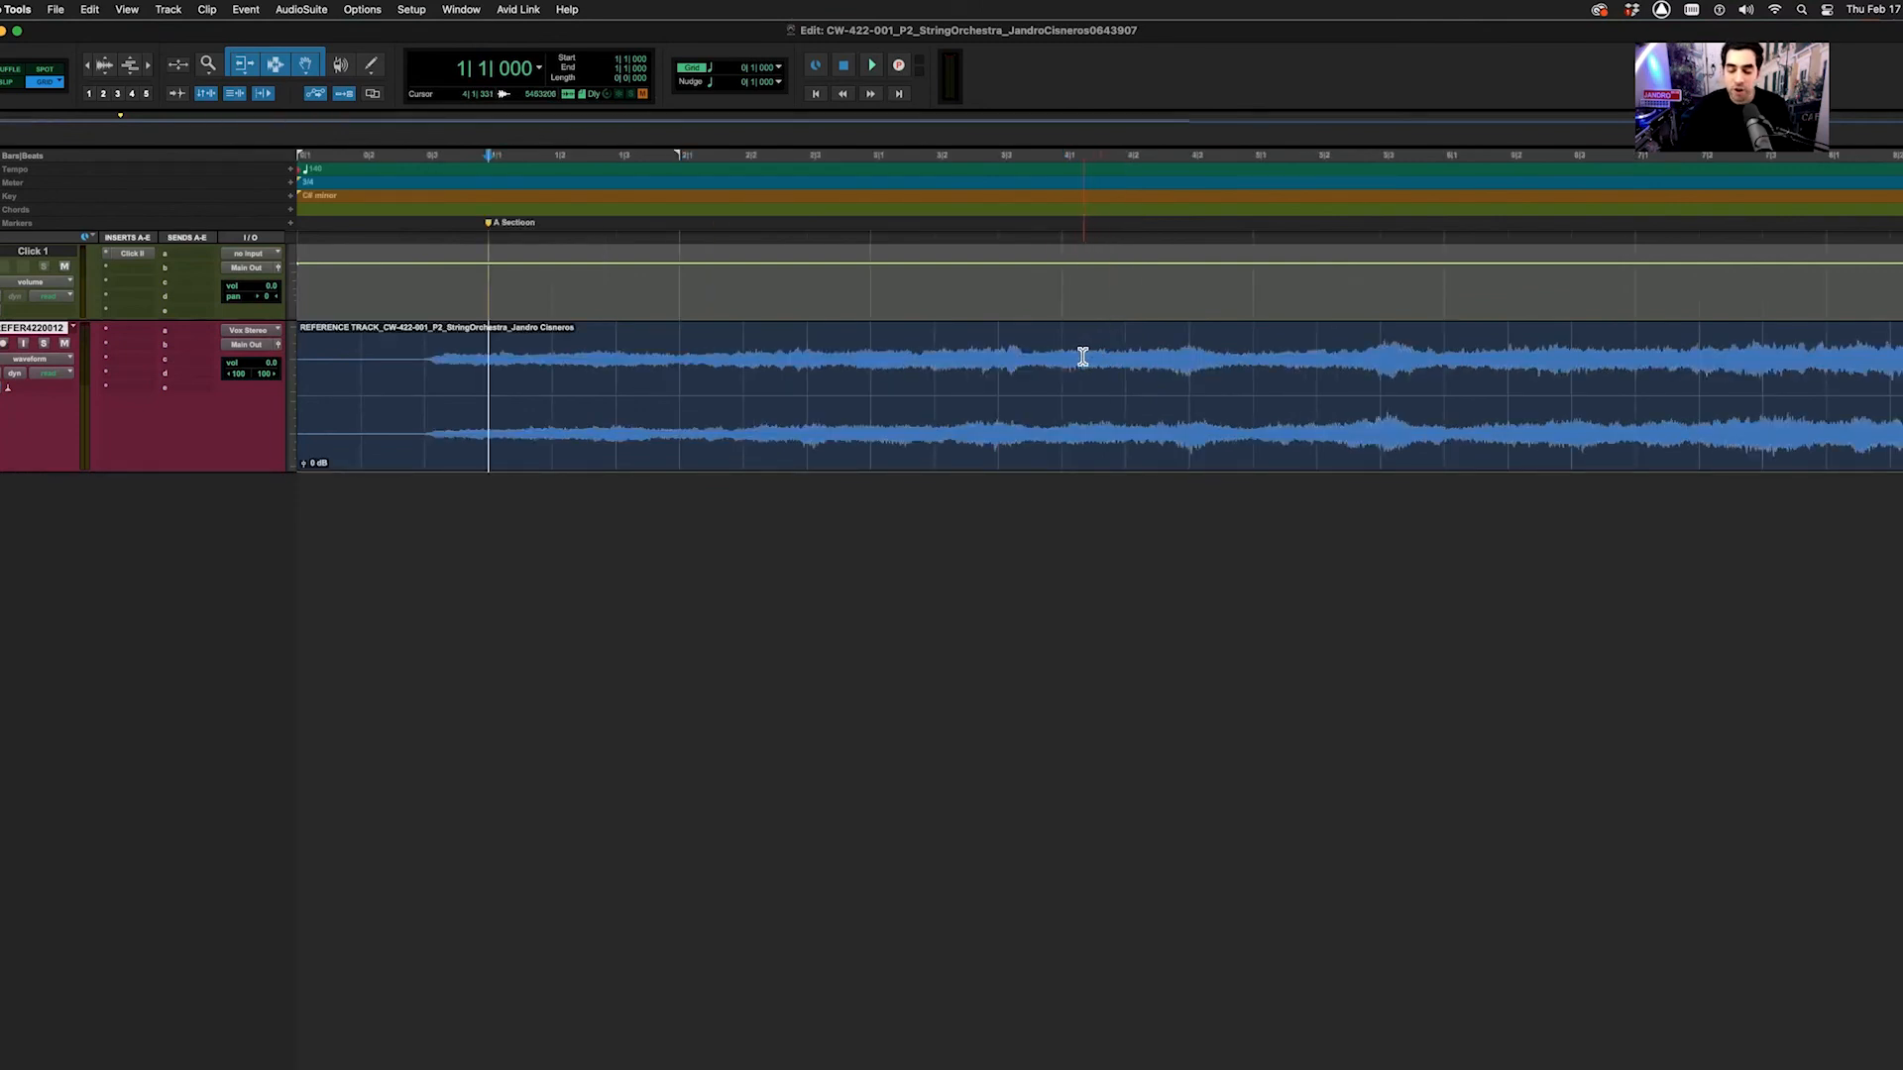
key(r)
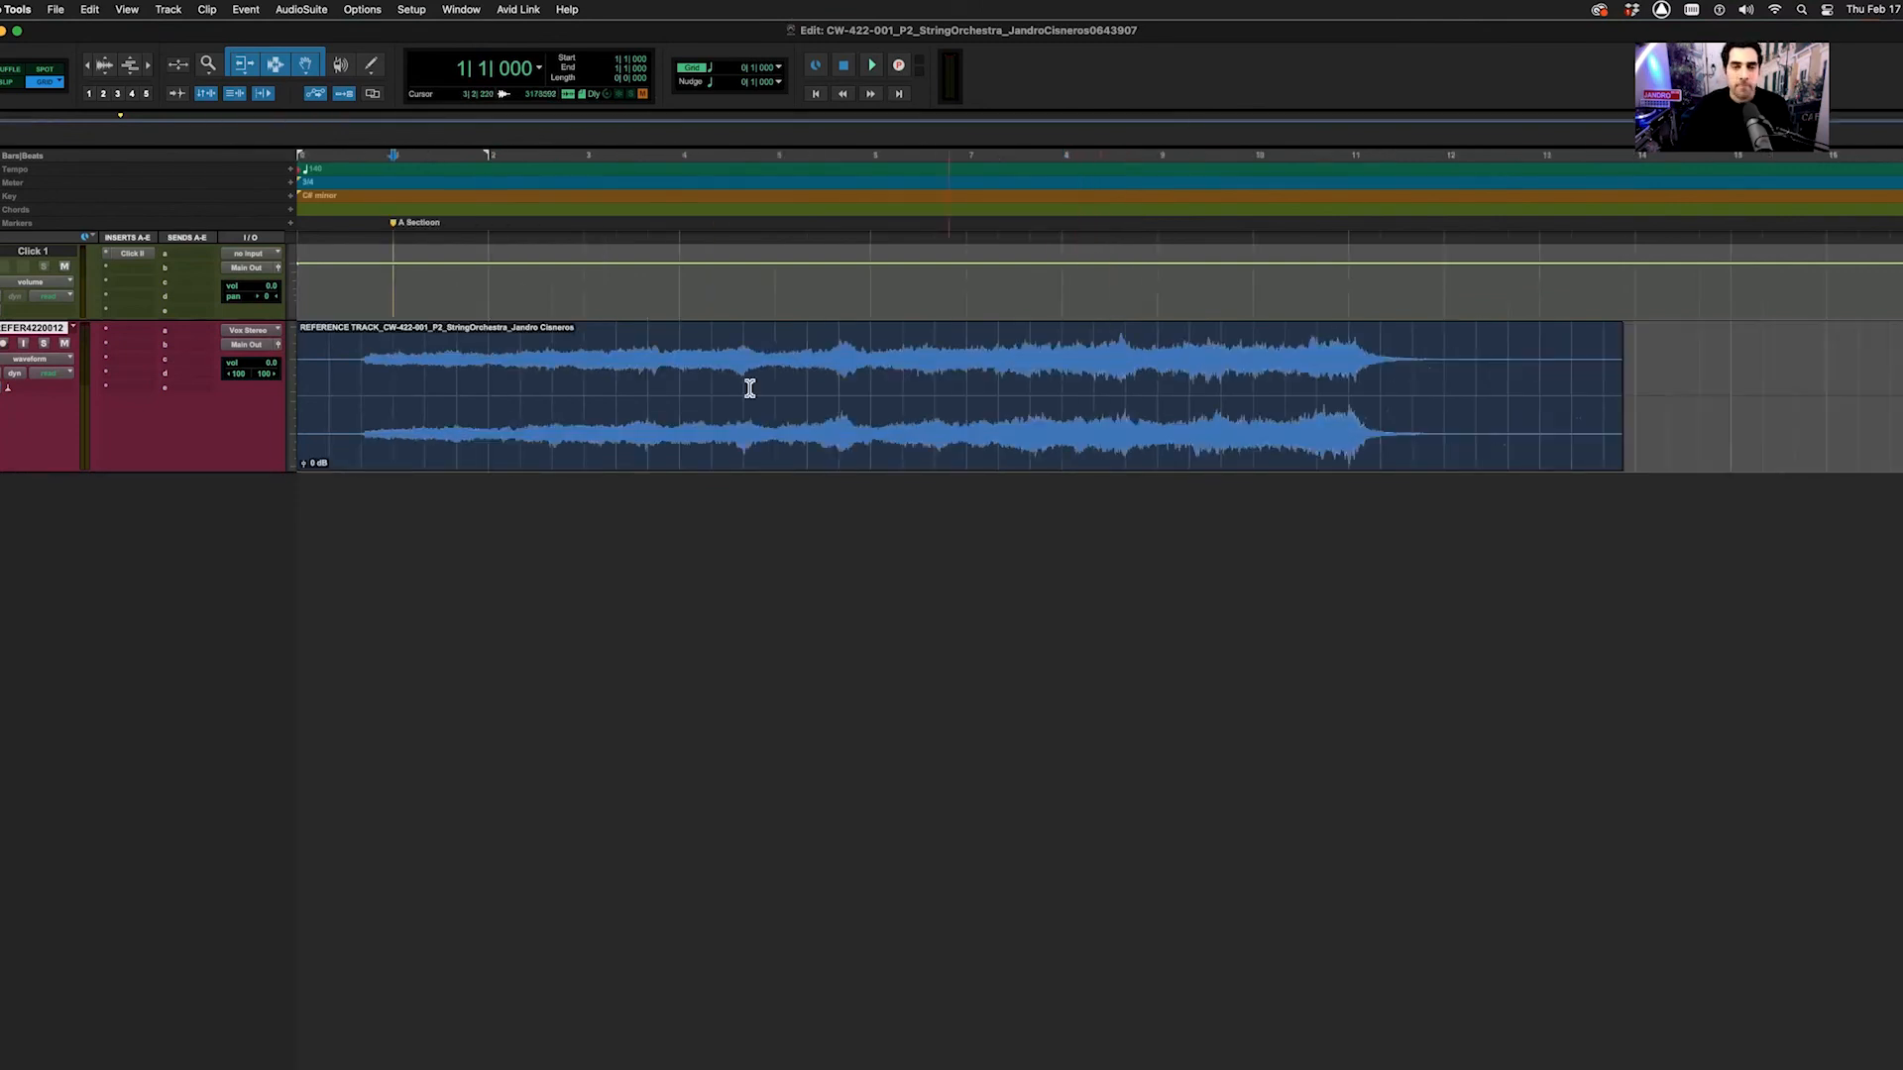
click(585, 276)
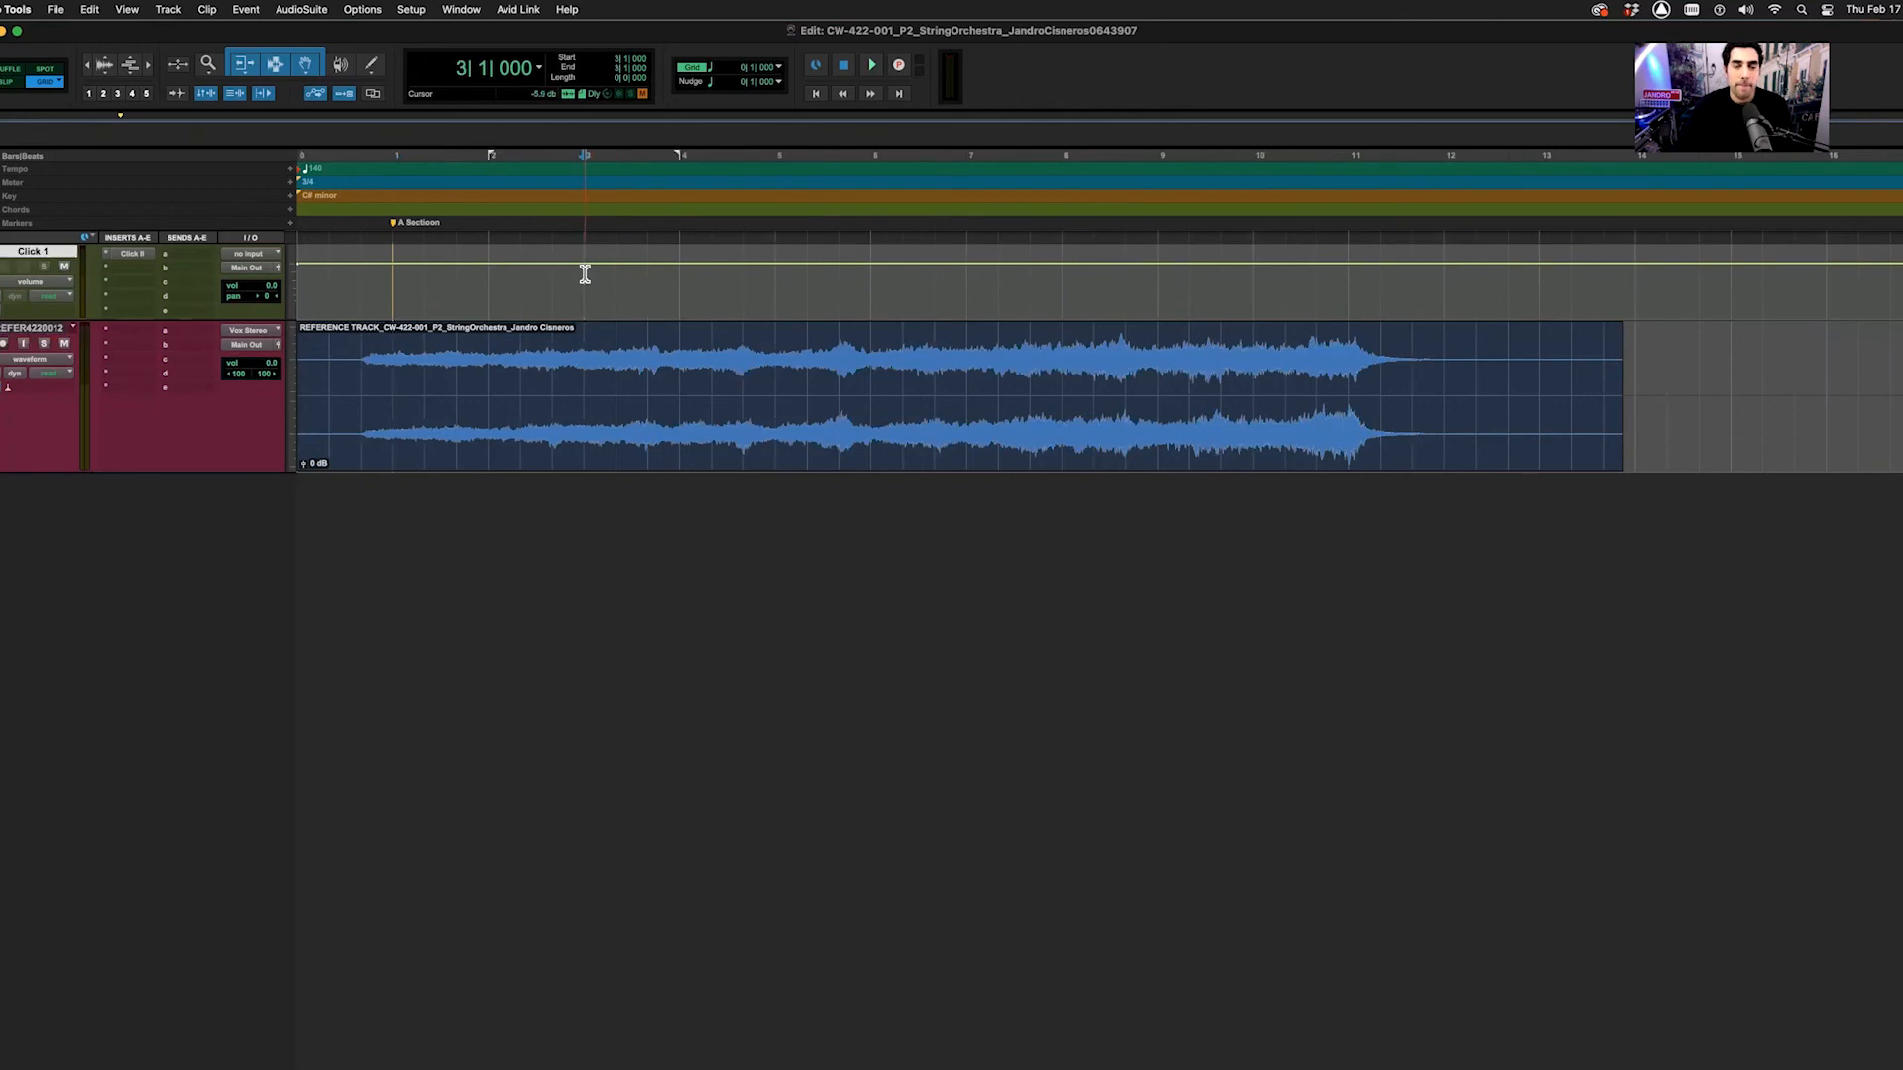
click(682, 291)
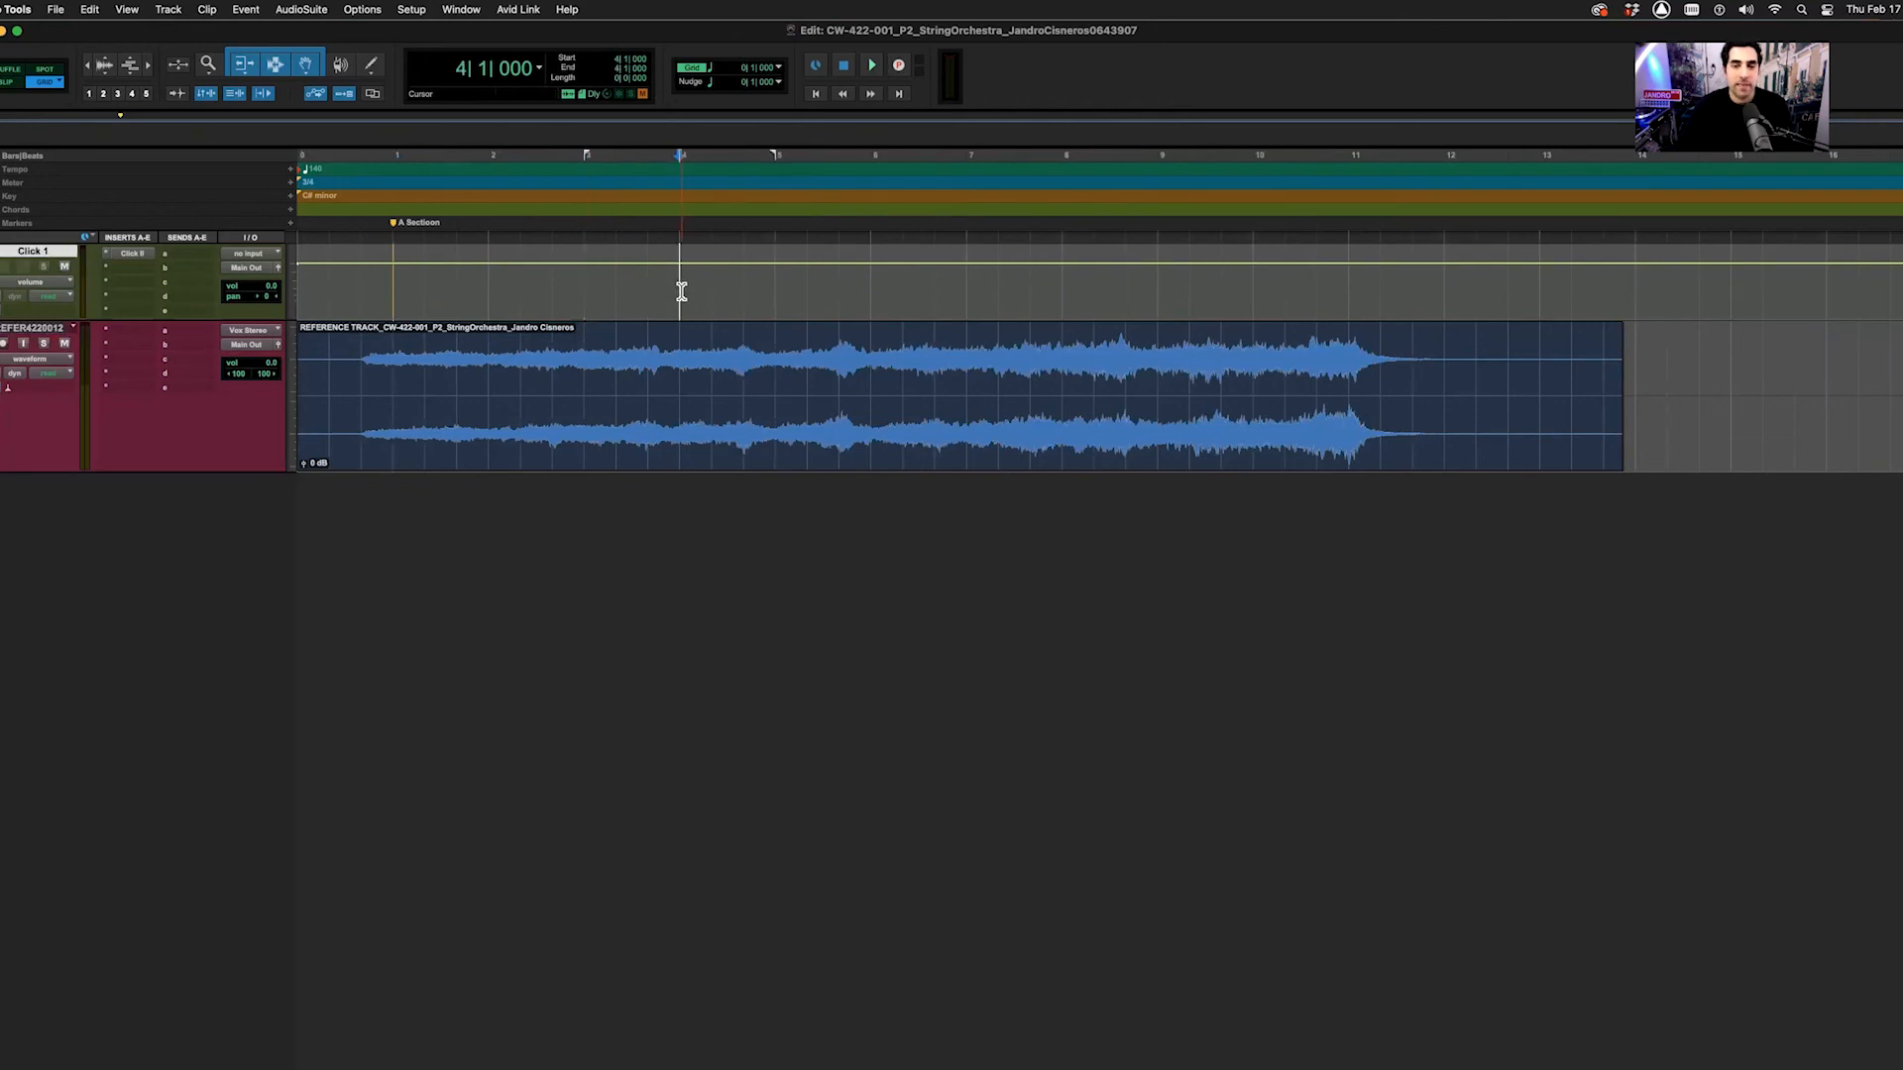
key(KP_Enter)
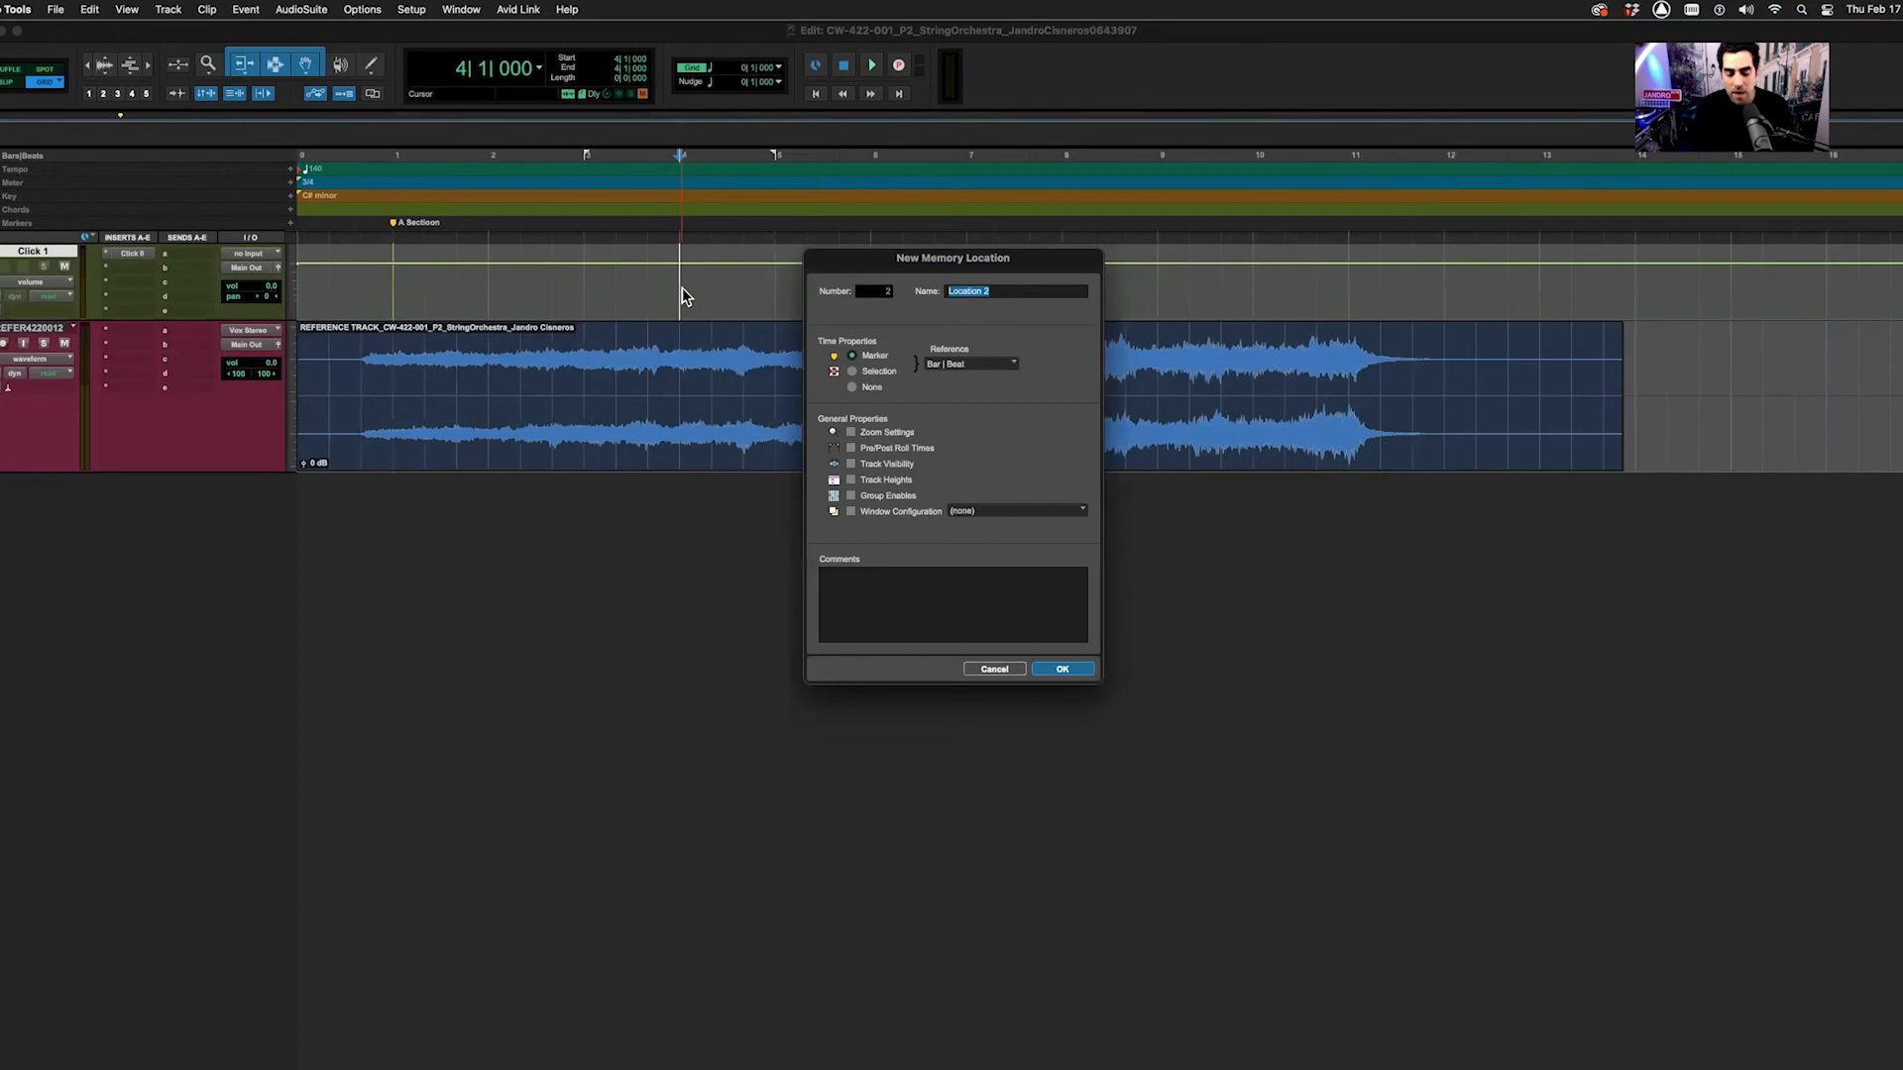
Name the bar 4 marker 'B Section'
text(B sECTION)
key(BackSpace)
key(BackSpace)
key(BackSpace)
key(BackSpace)
key(BackSpace)
key(BackSpace)
key(BackSpace)
text(Section)
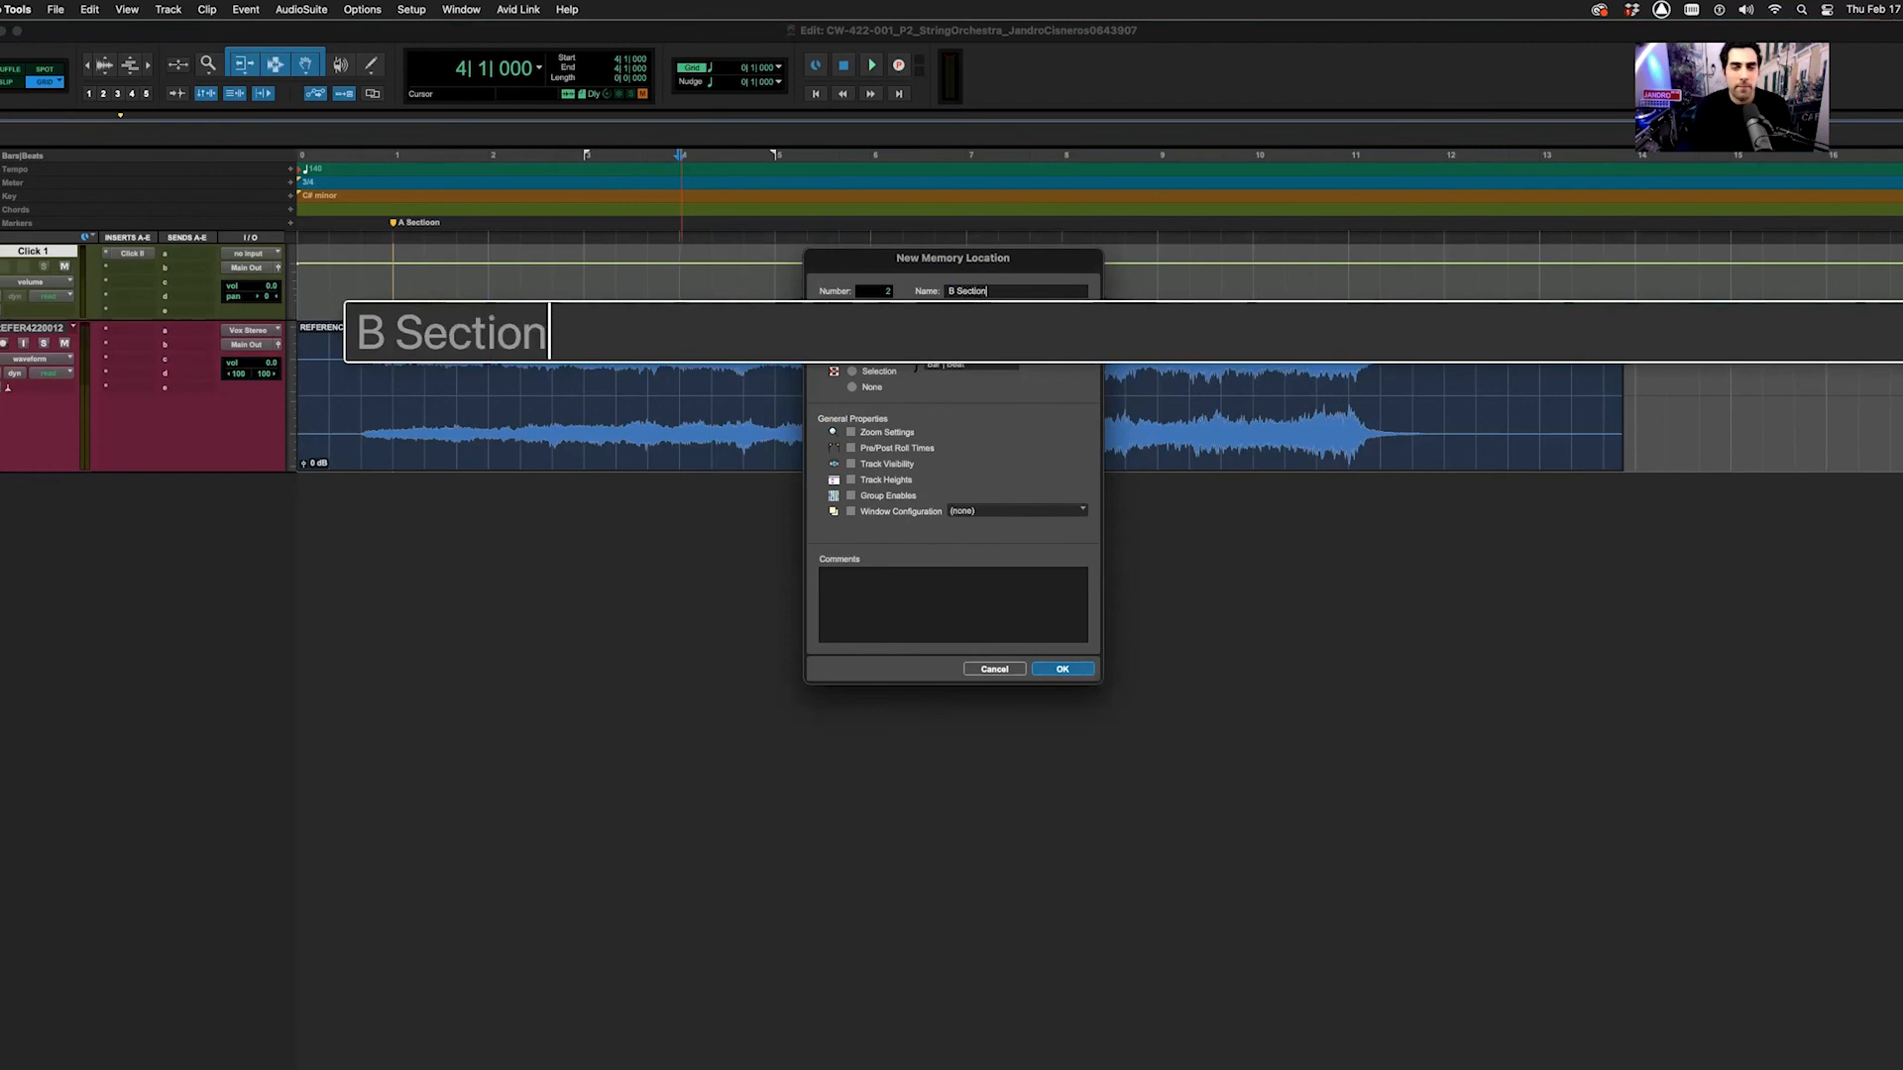
key(Return)
Add a marker named "A' Section" at bar 9
click(1157, 294)
key(KP_Enter)
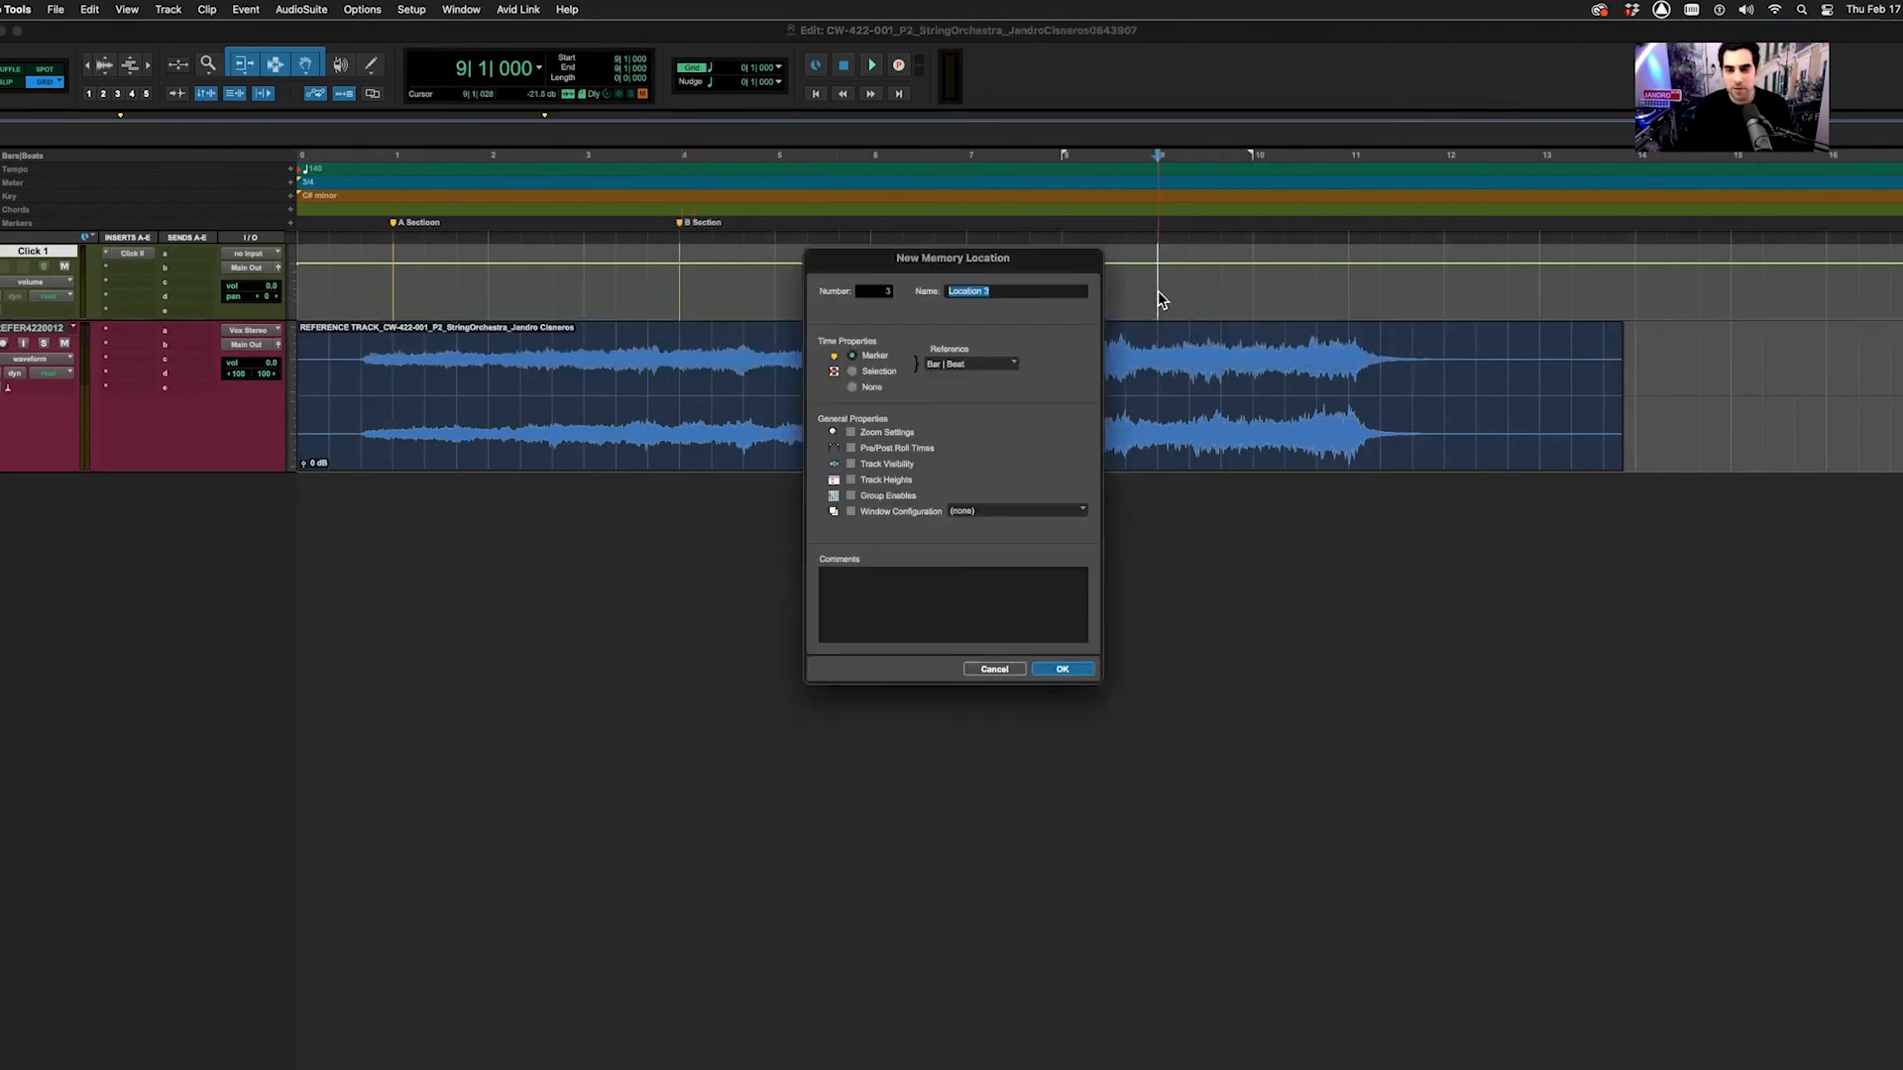
text(A)
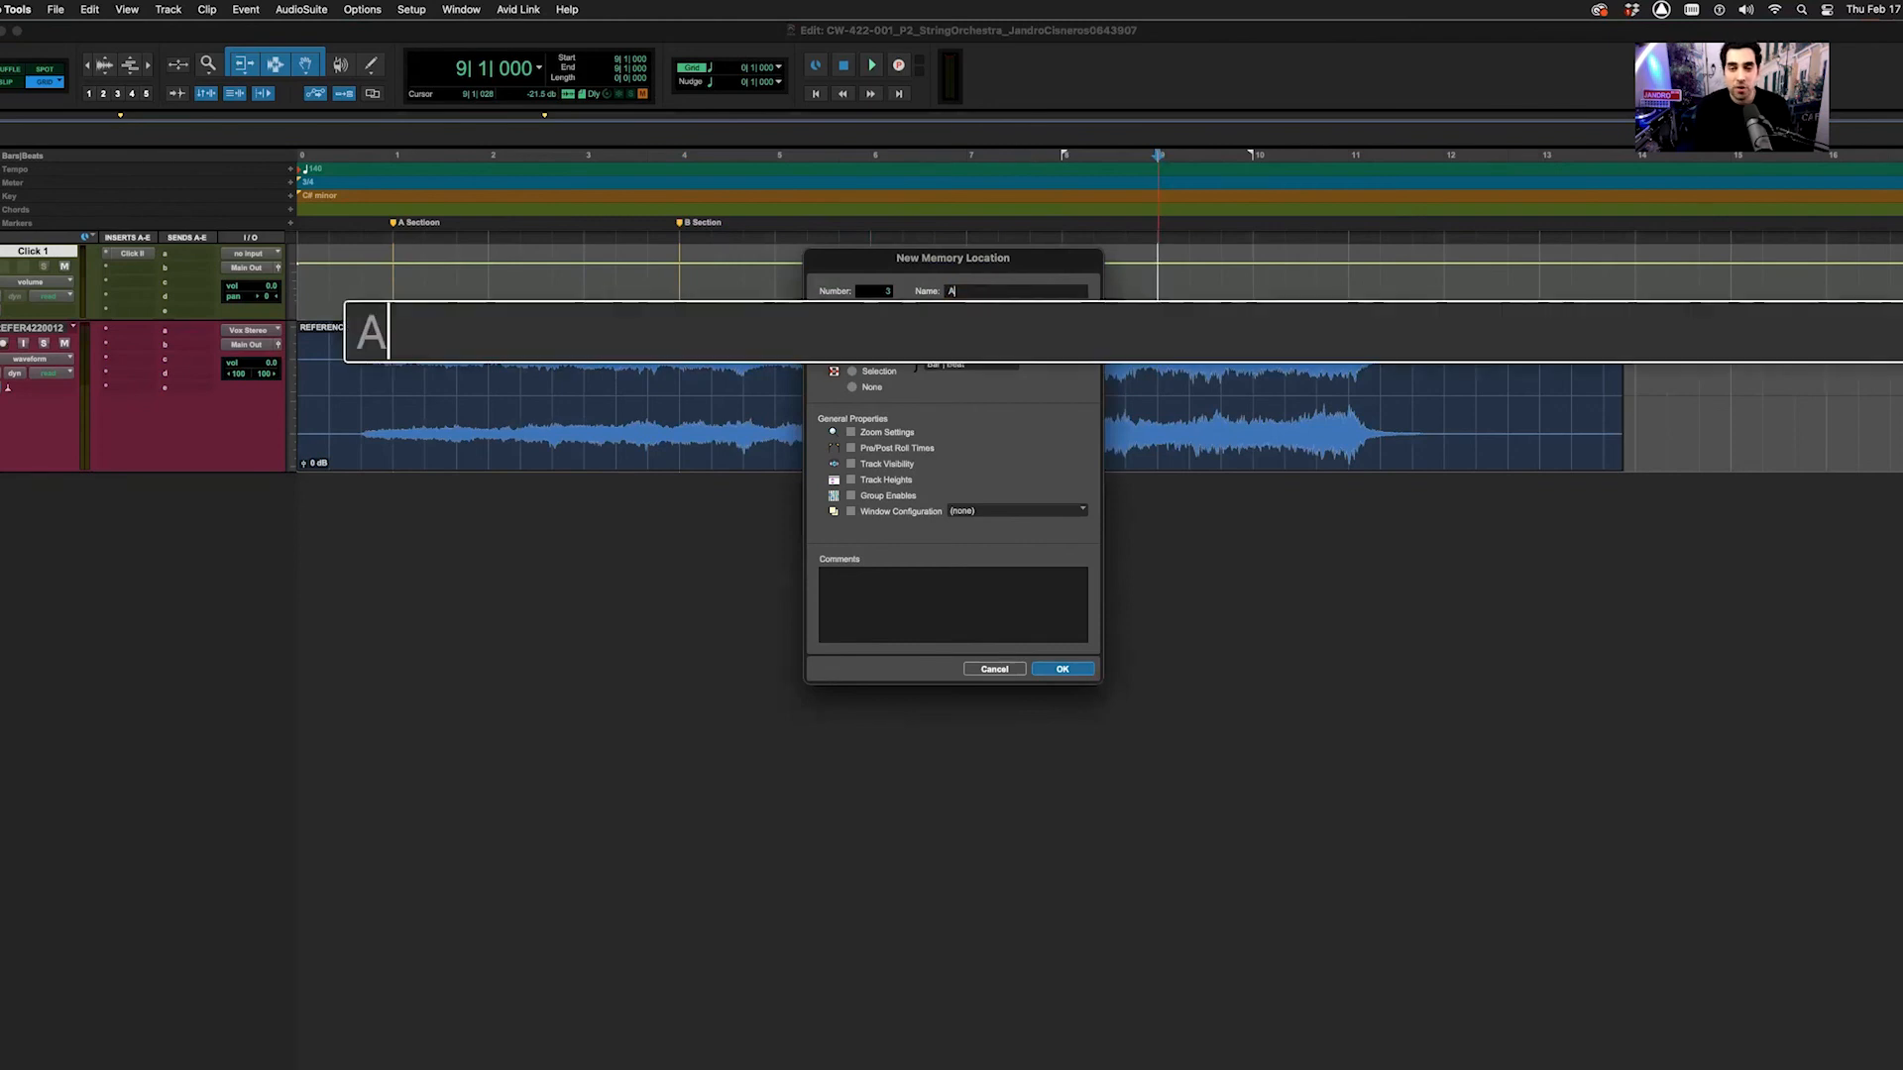
text(')
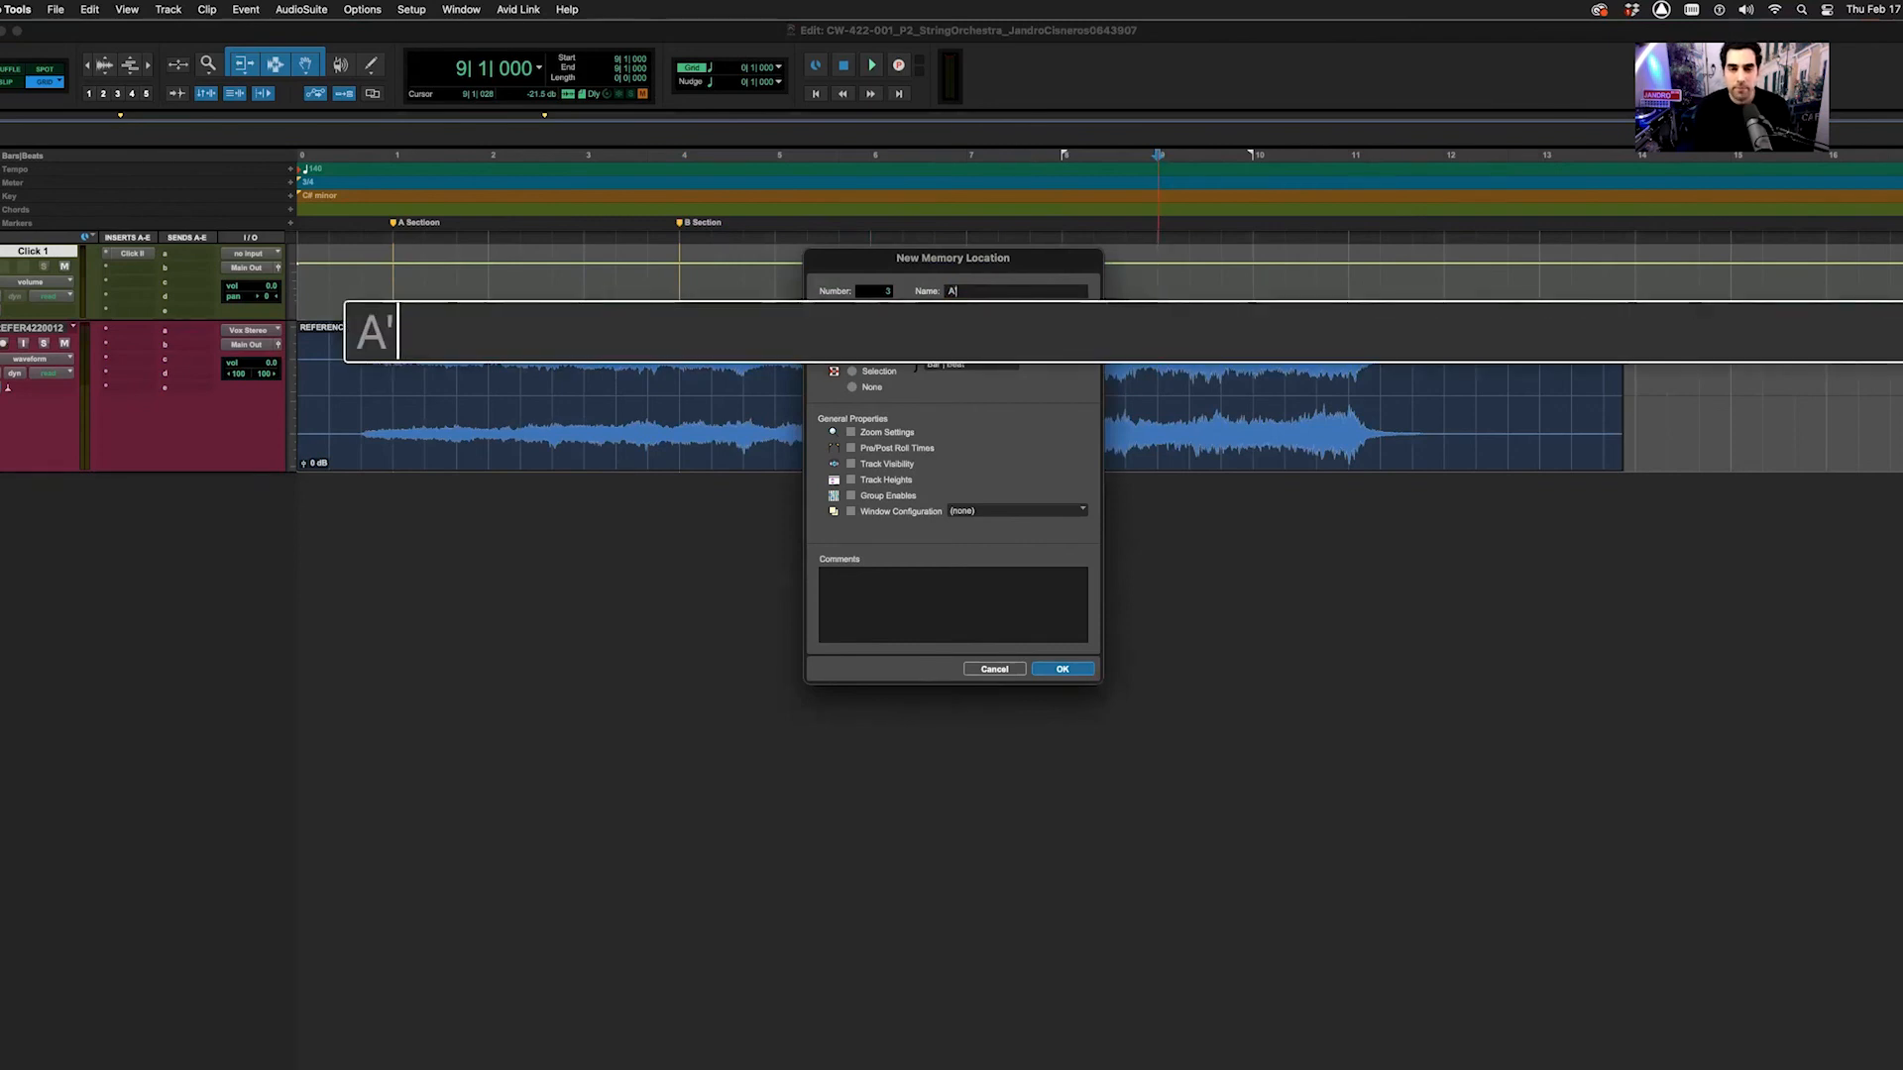
text( Section)
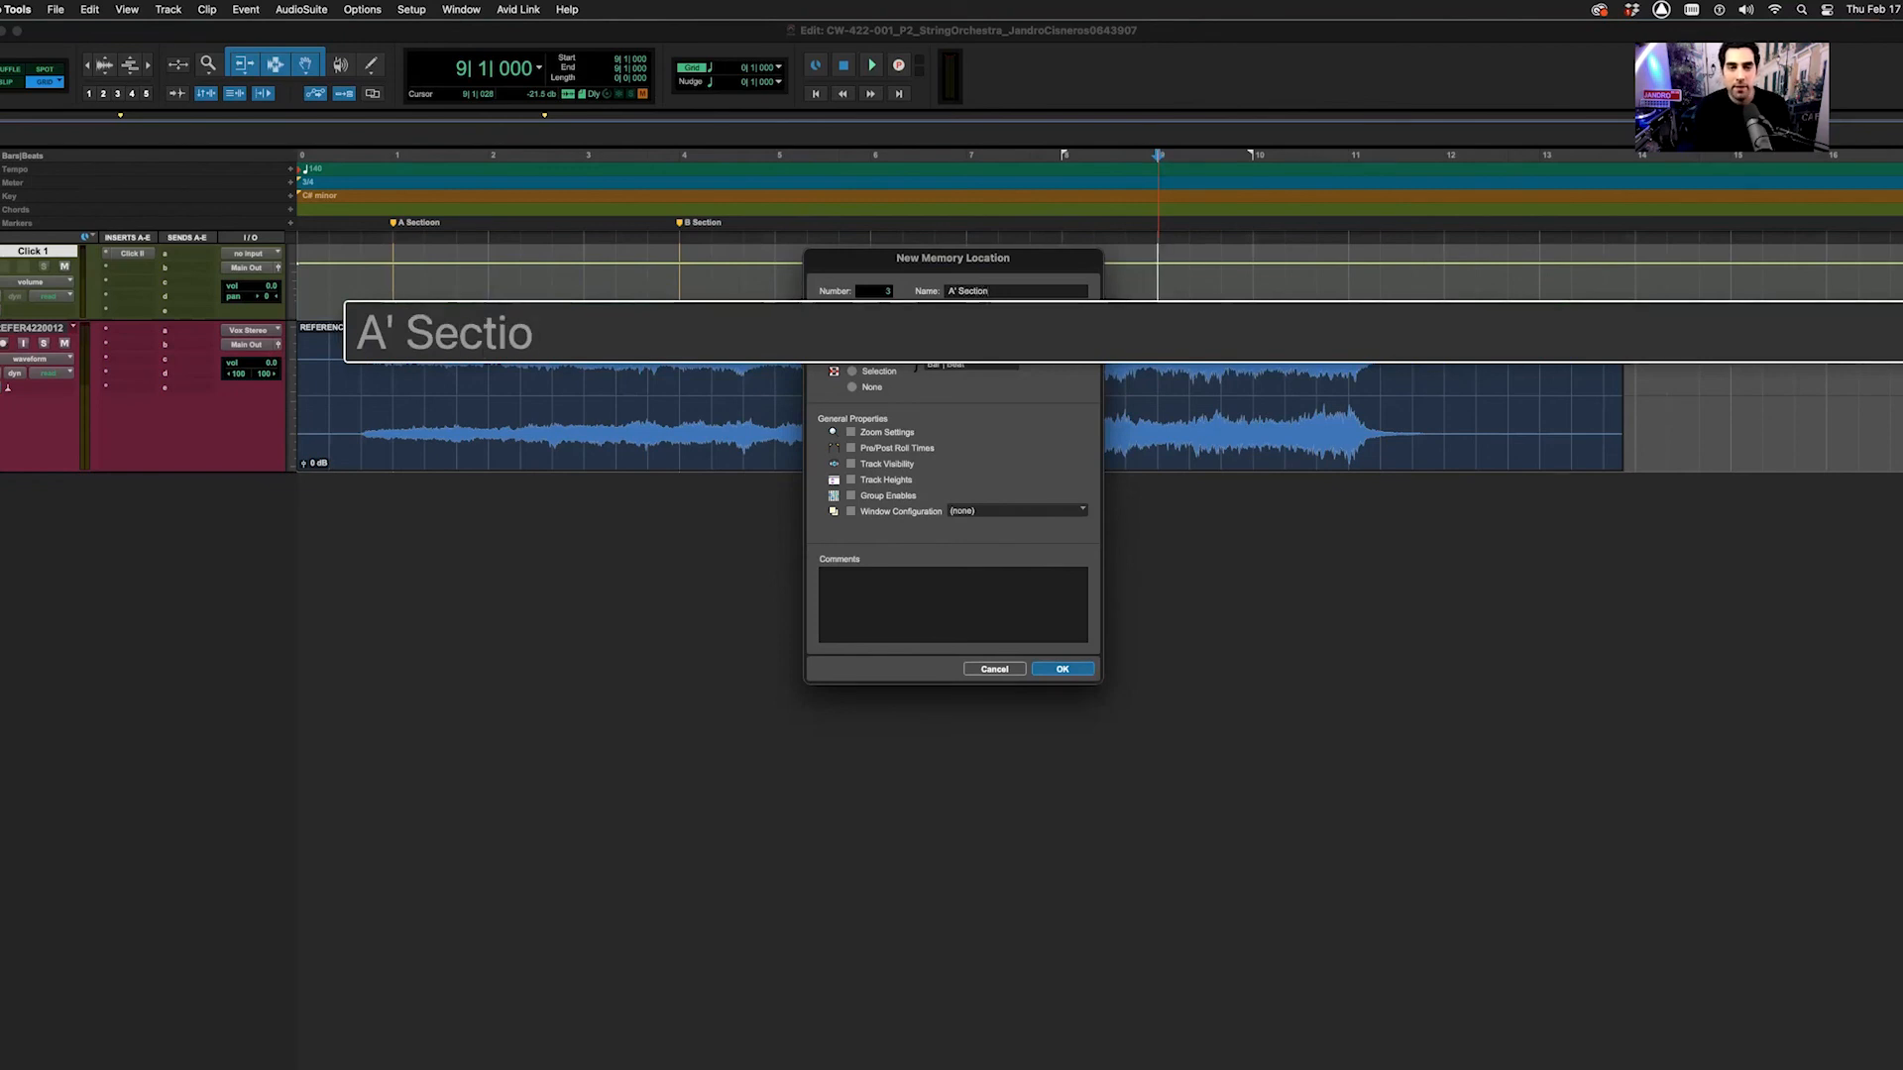
key(Return)
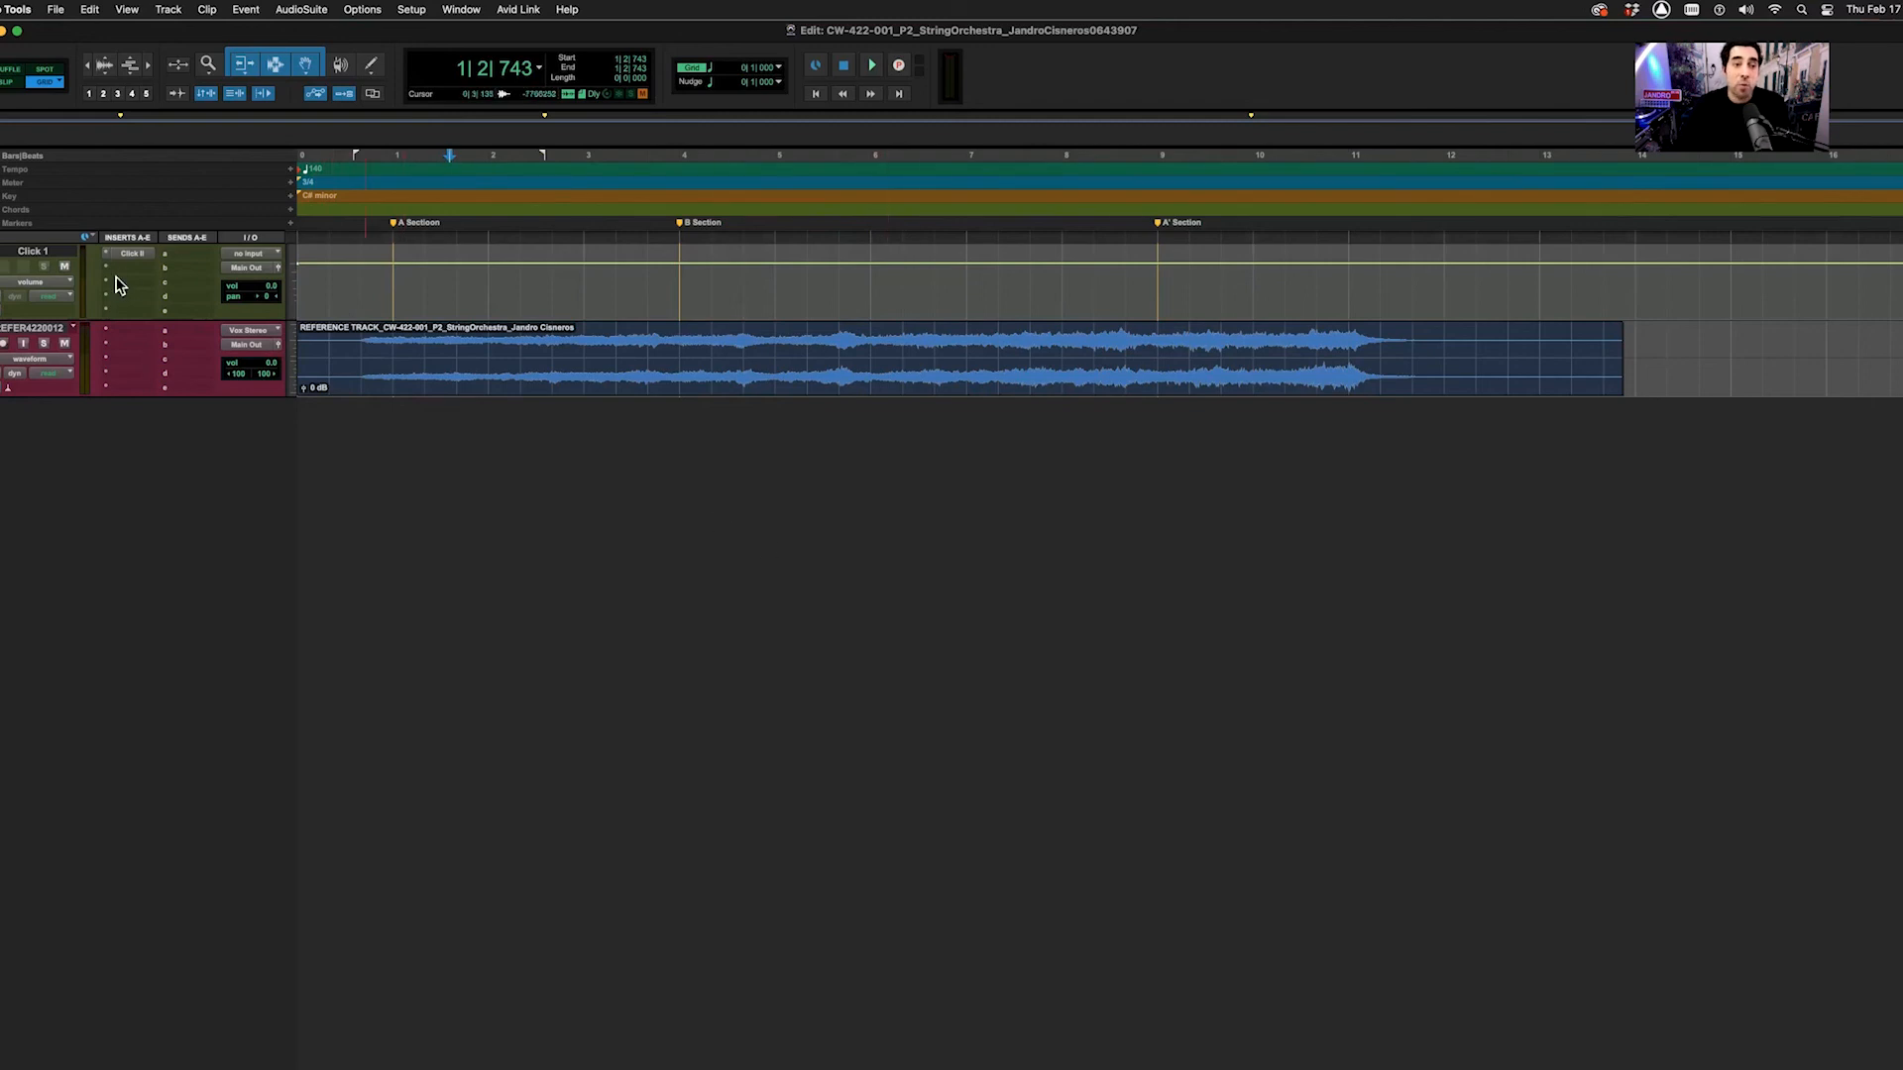
Open the Click II plugin at 140 BPM and check the Click 1 sound list without changing it
click(127, 254)
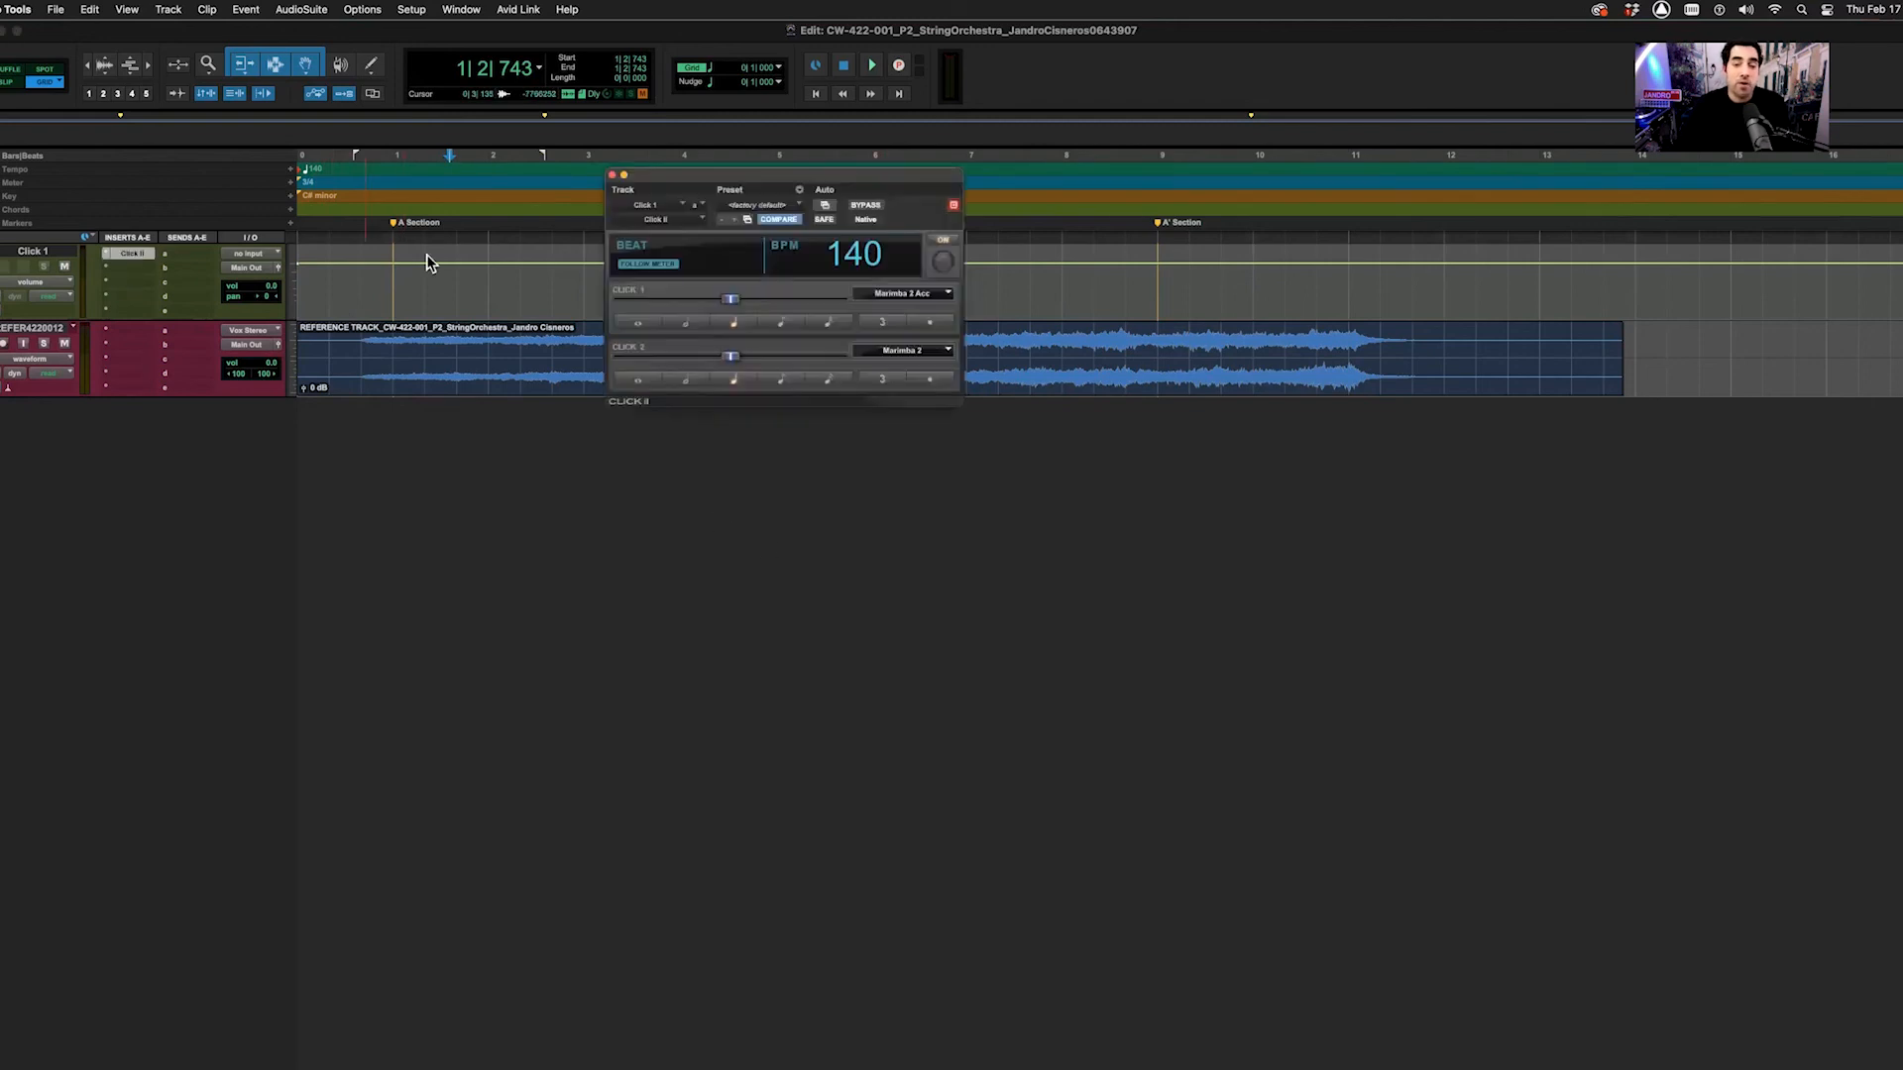
click(898, 294)
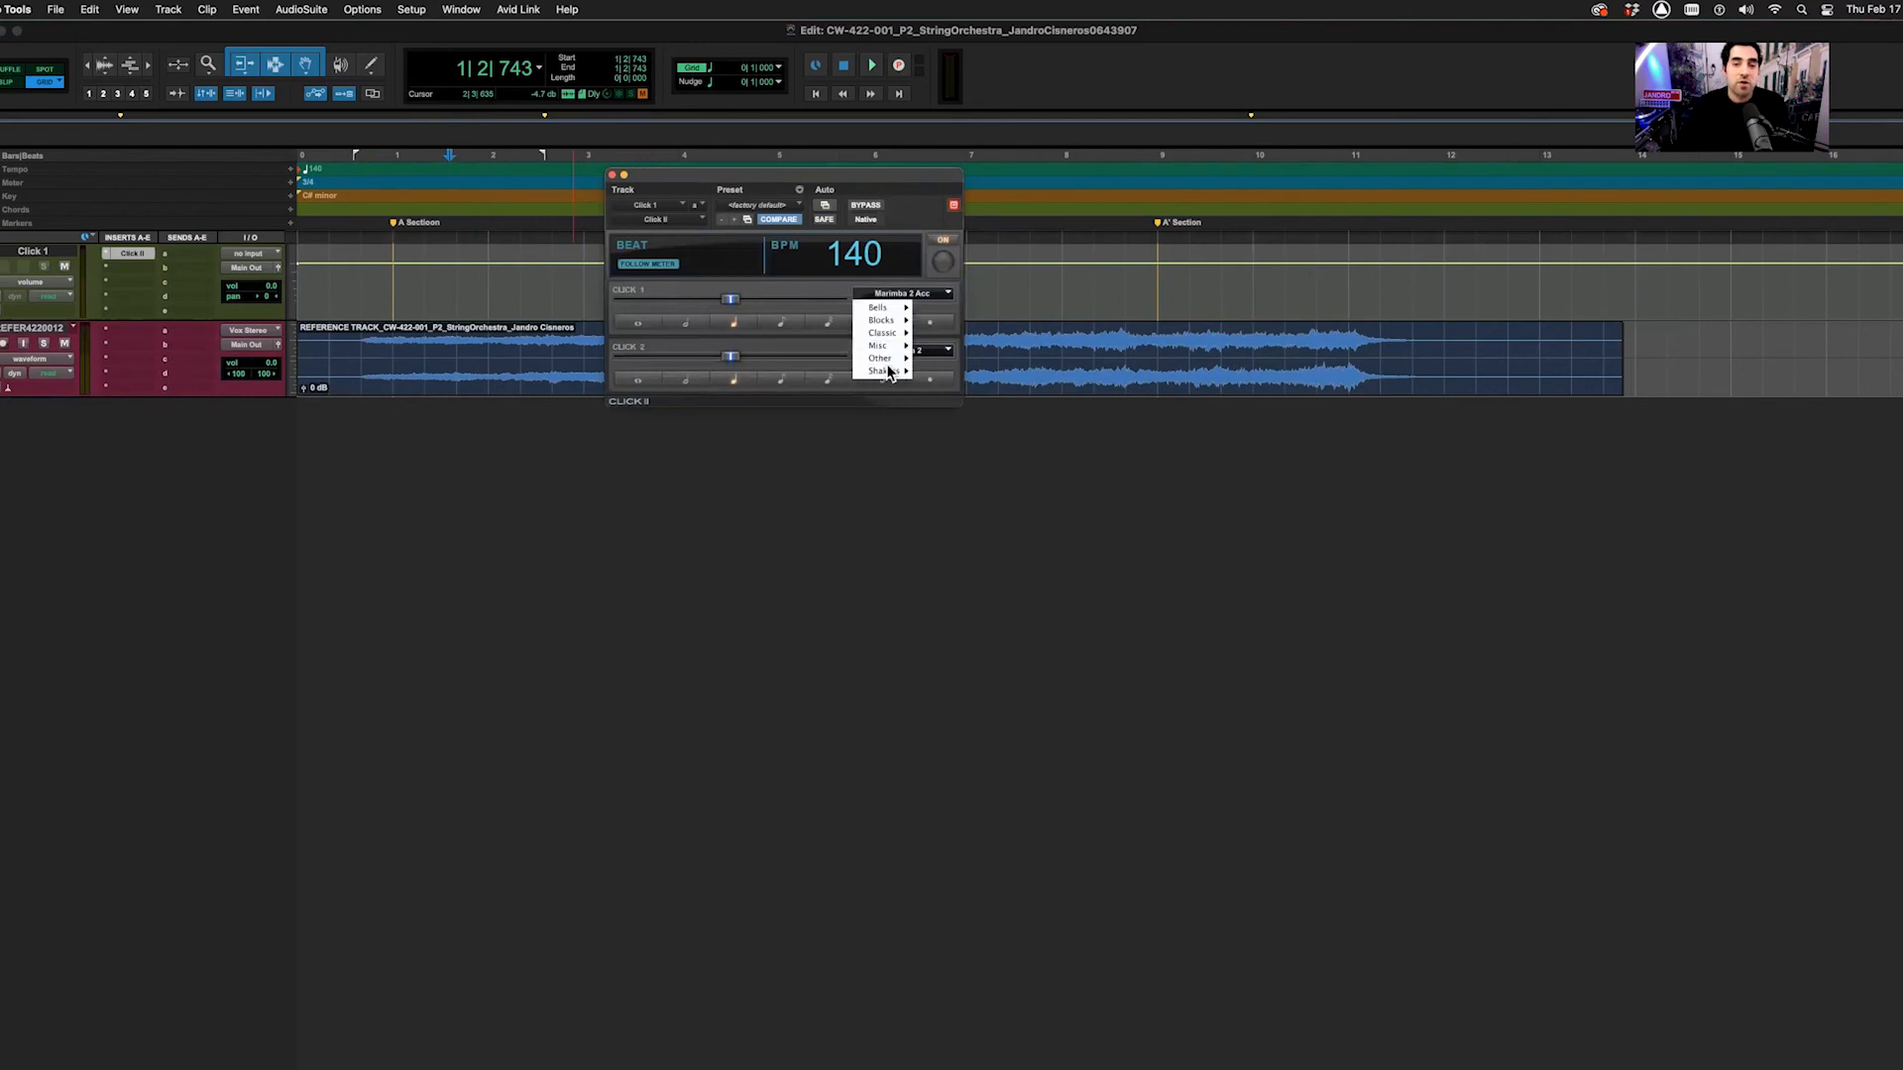
click(861, 541)
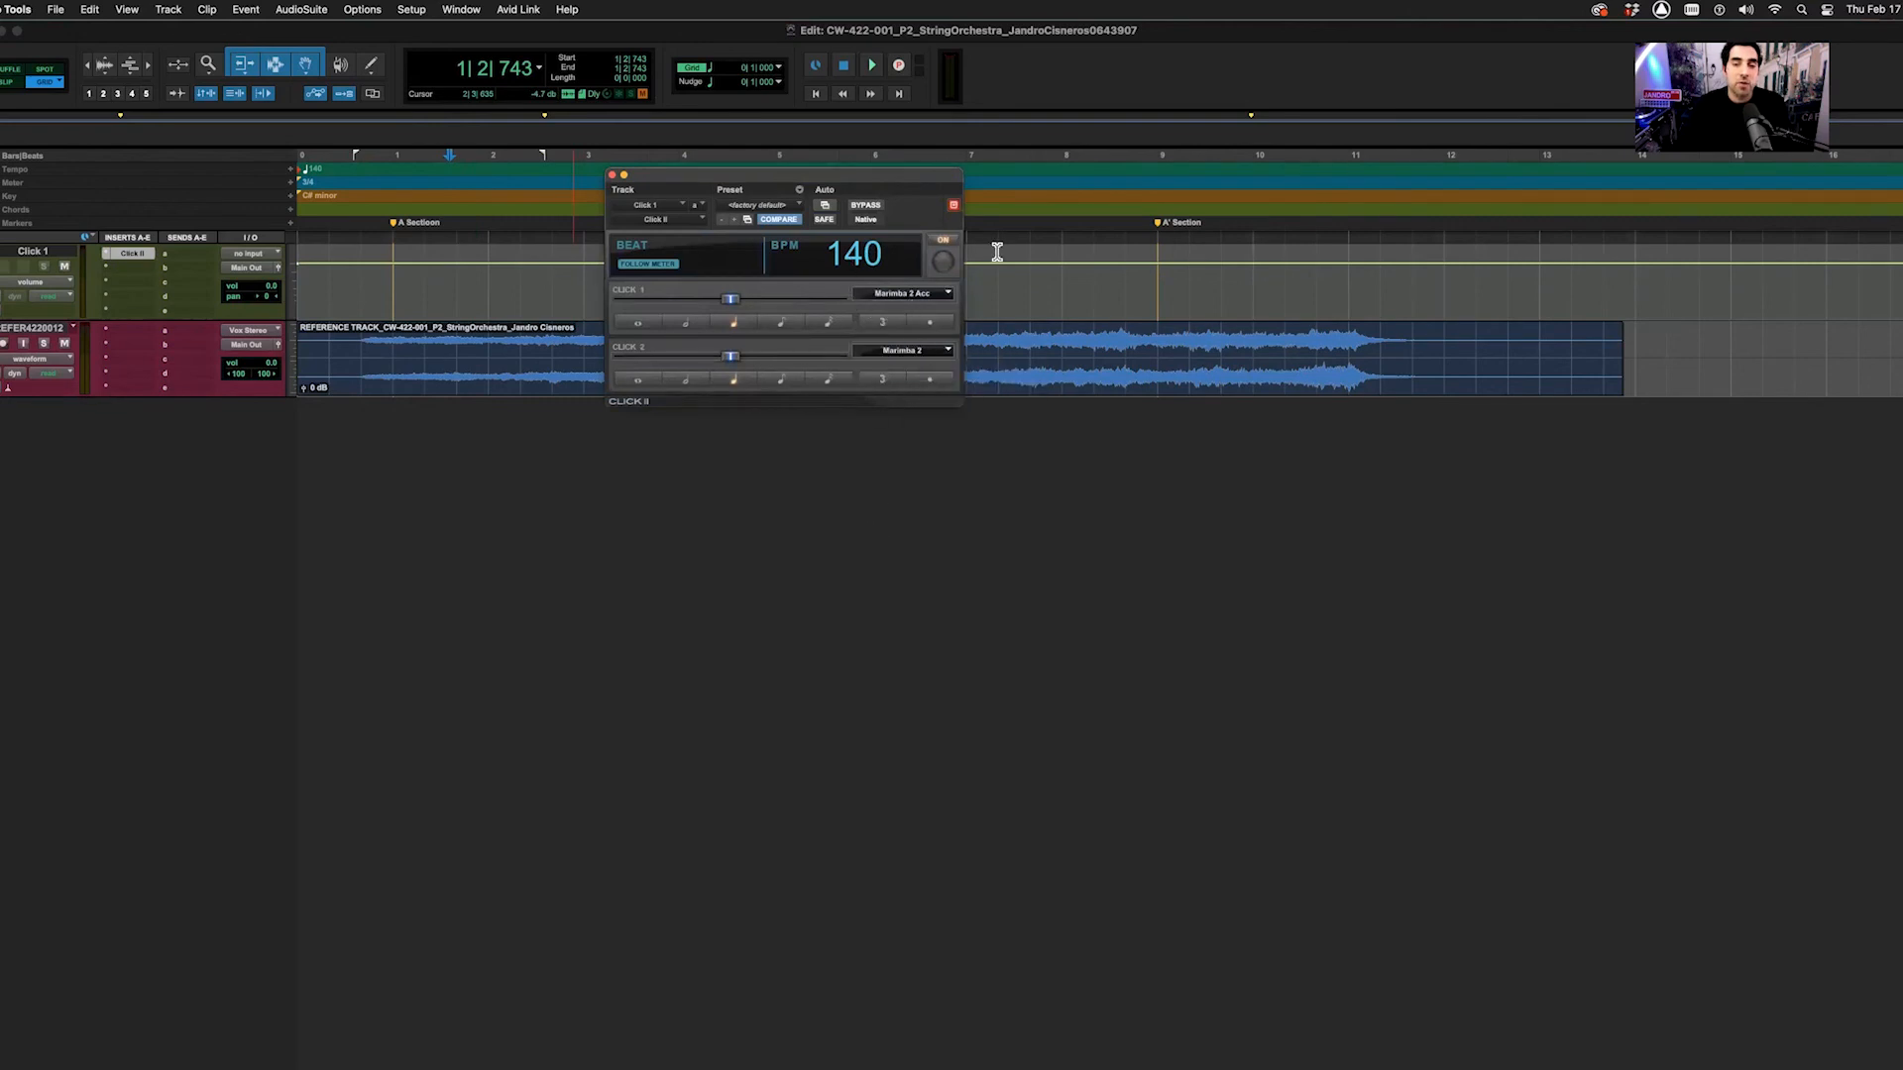